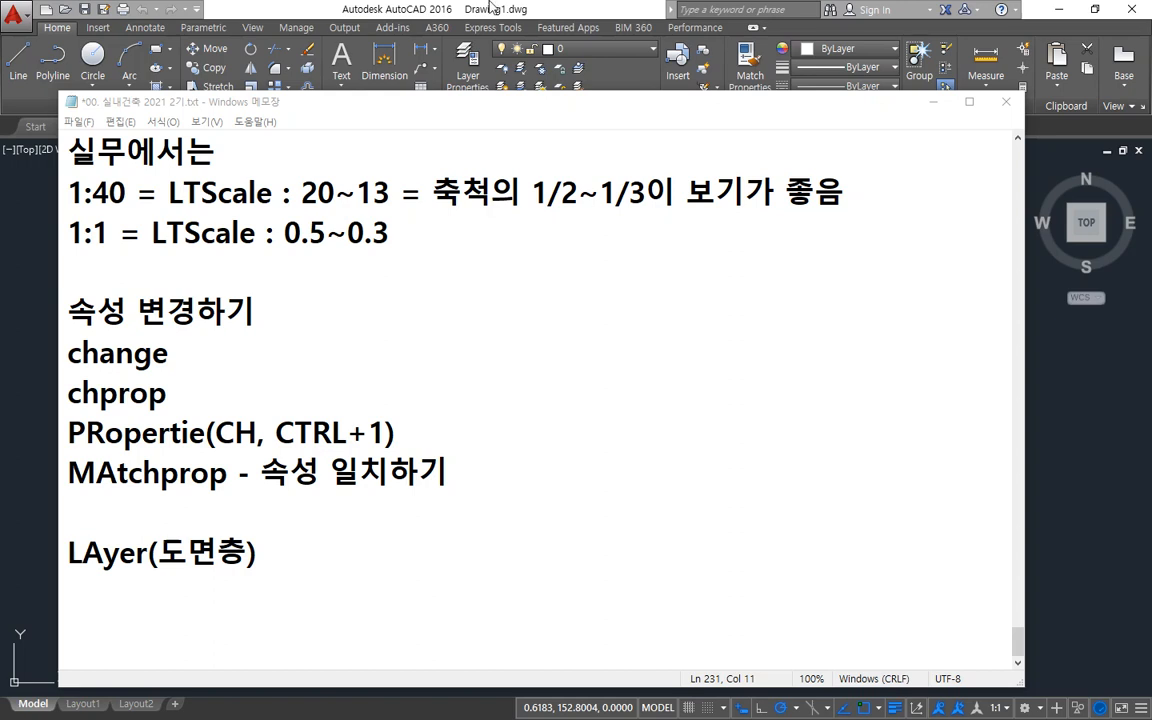
Switch to AutoCAD, show the Layer Properties Manager and move it nearer the middle of the drawing area.
key("alt+Tab")
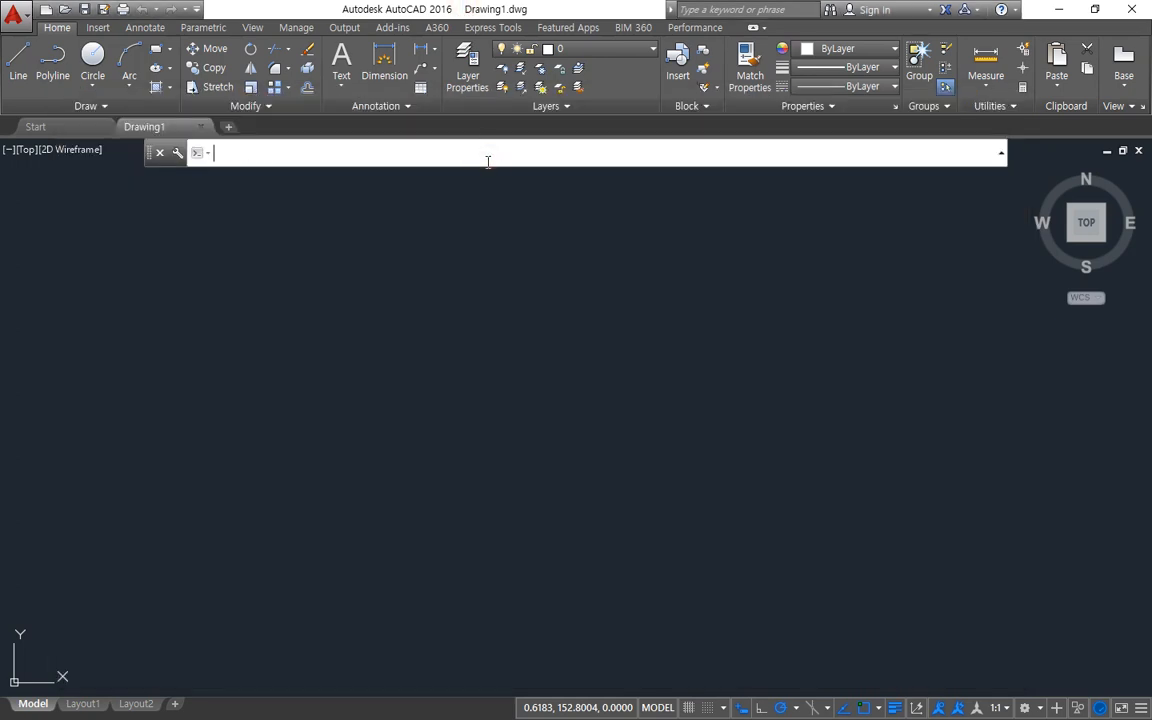
type("la")
key("Return")
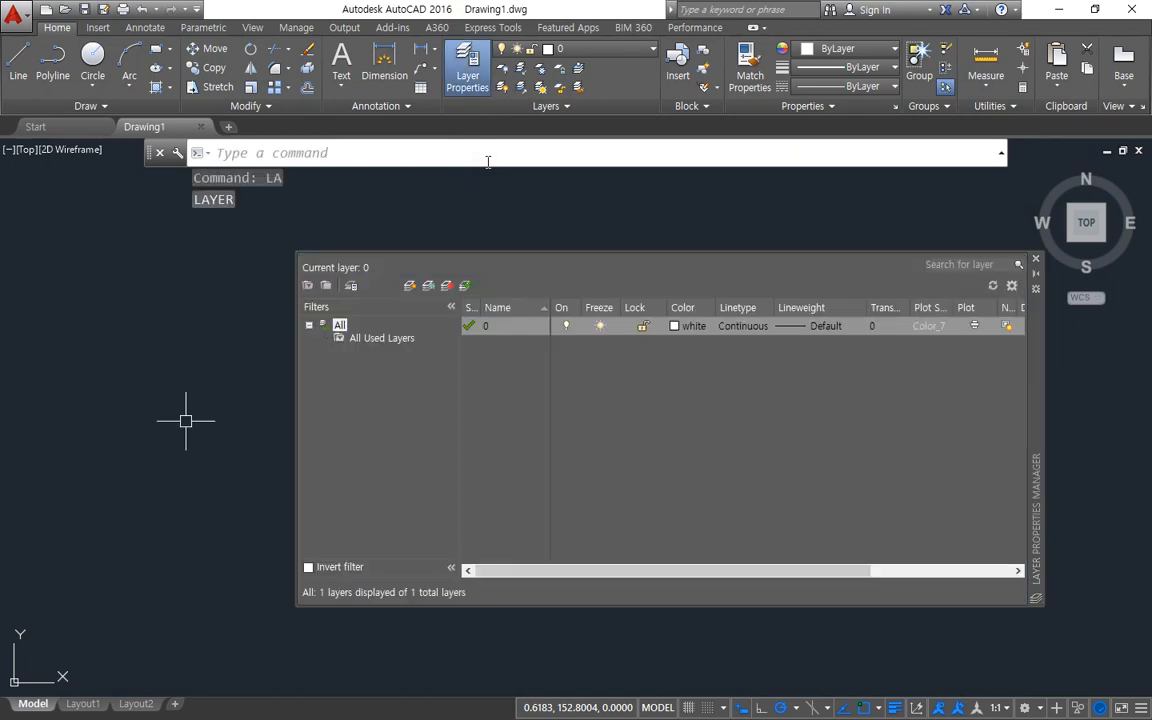
left_click(1040, 387)
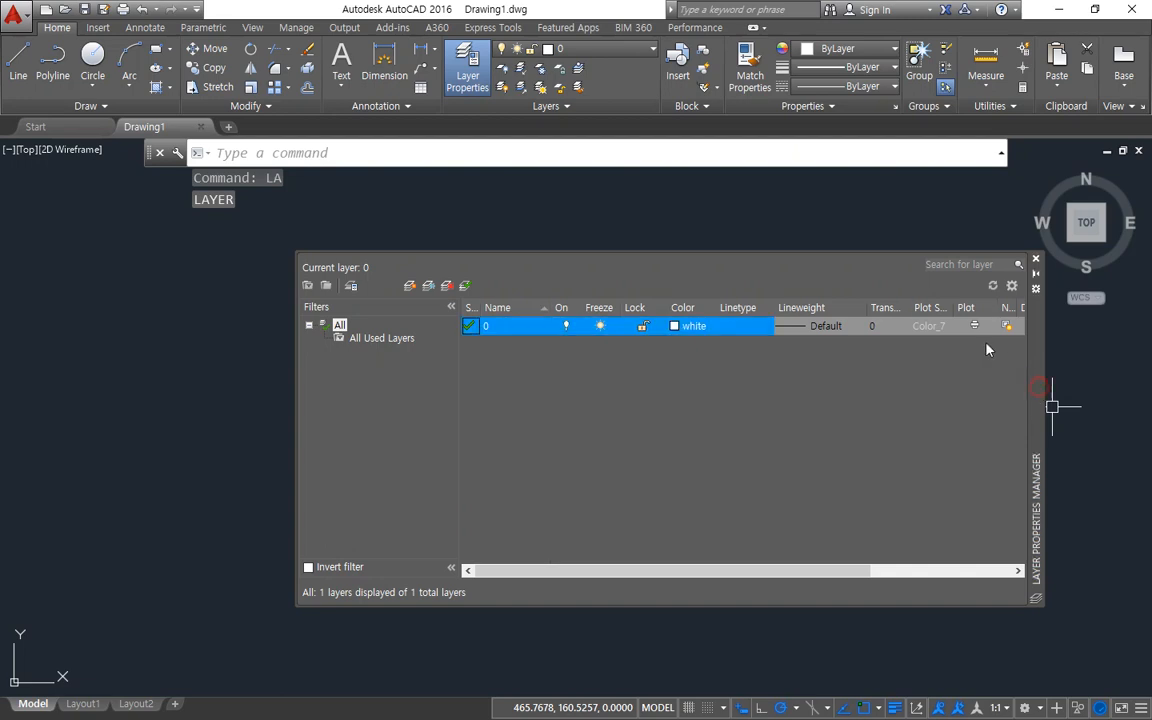
left_click_drag(987, 349, 945, 341)
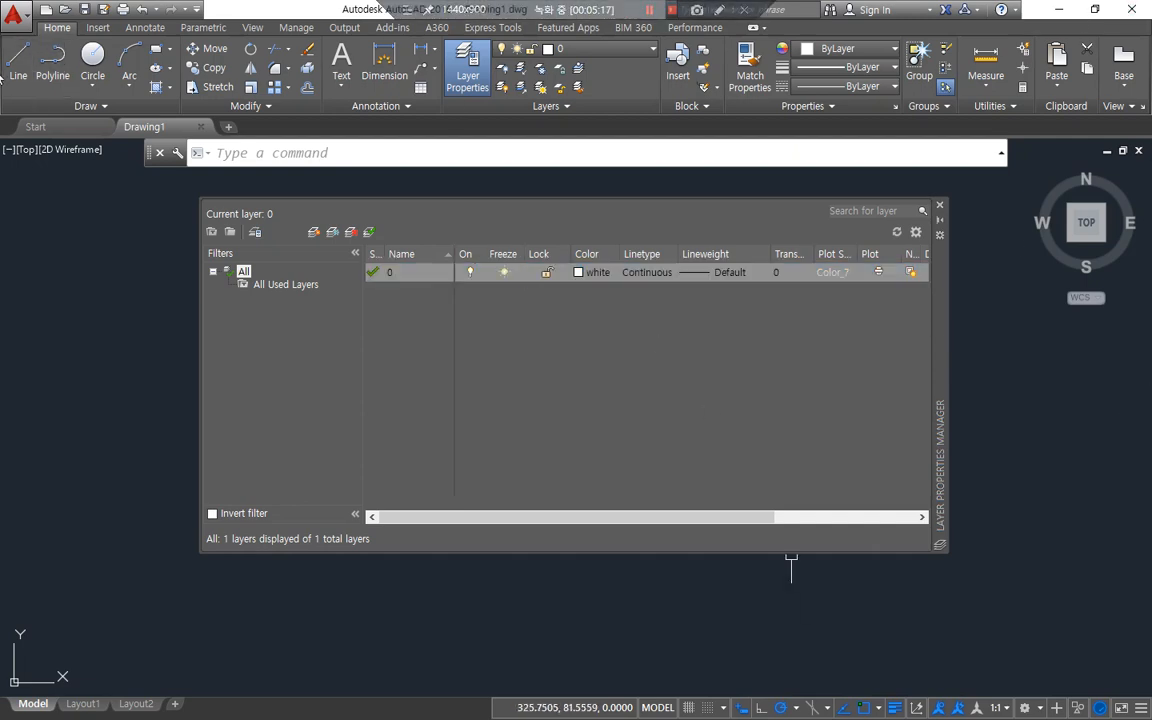
Start opening an existing drawing and look through the folders on drive D:, including 502호공유, for a sample file.
key("ctrl+o")
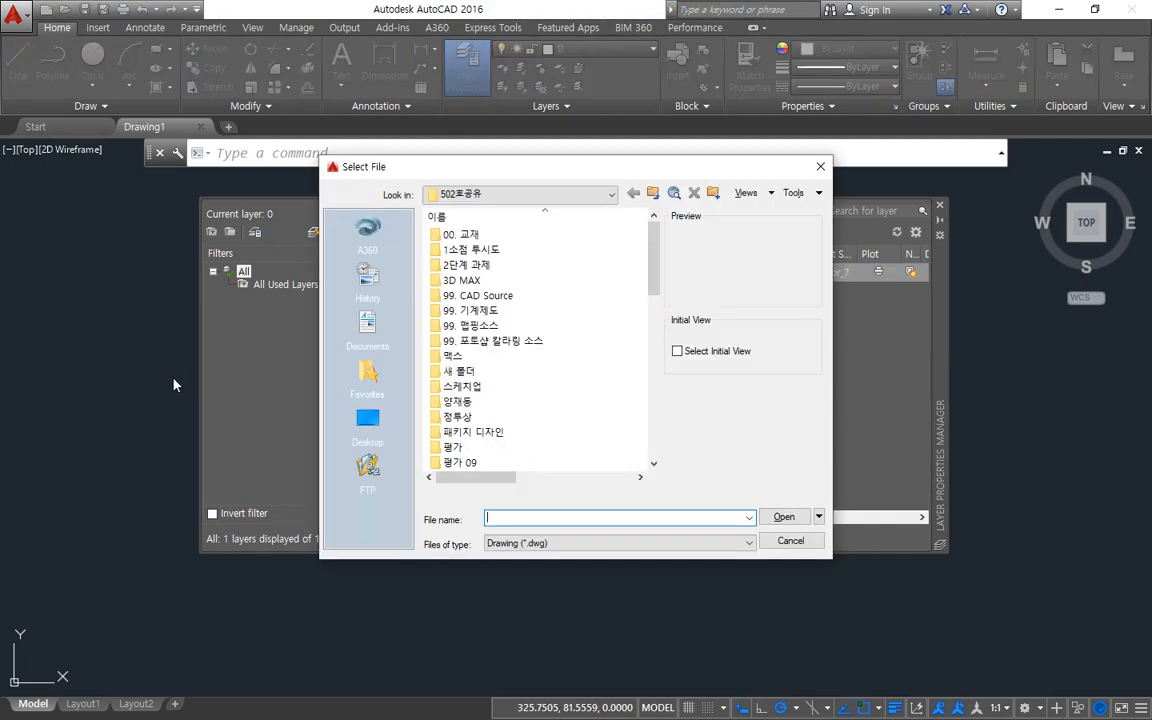
scroll(490, 462, "down", 3)
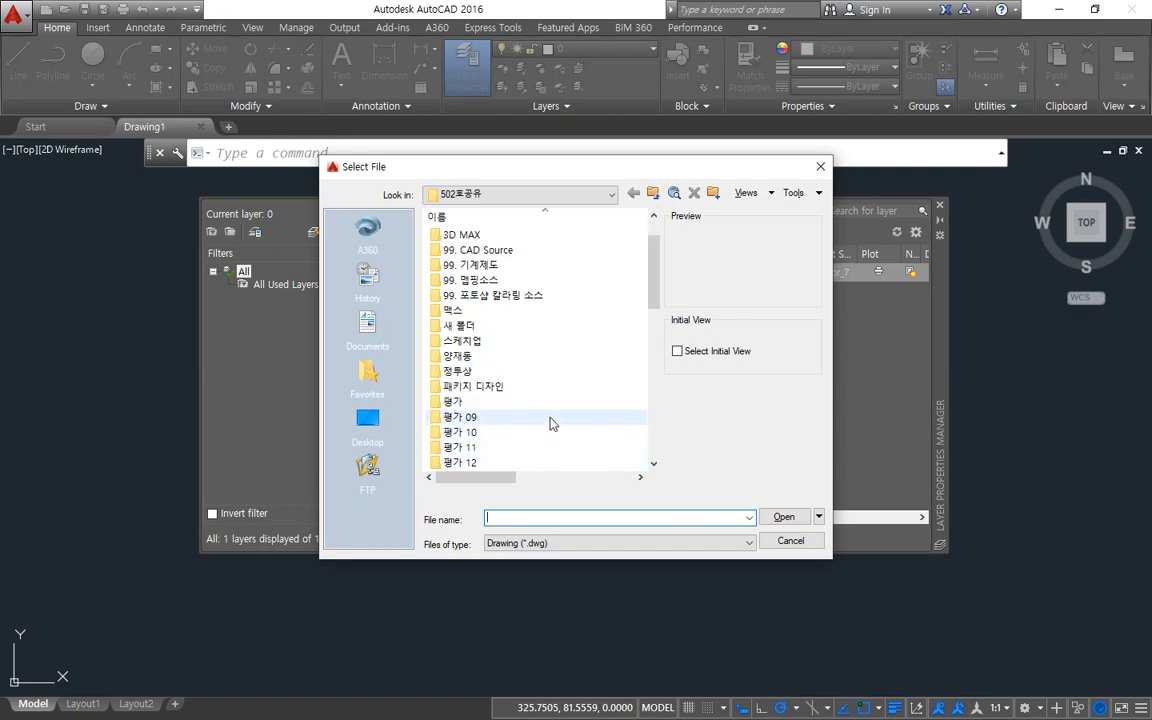
scroll(566, 419, "down", 2)
scroll(558, 393, "up", 5)
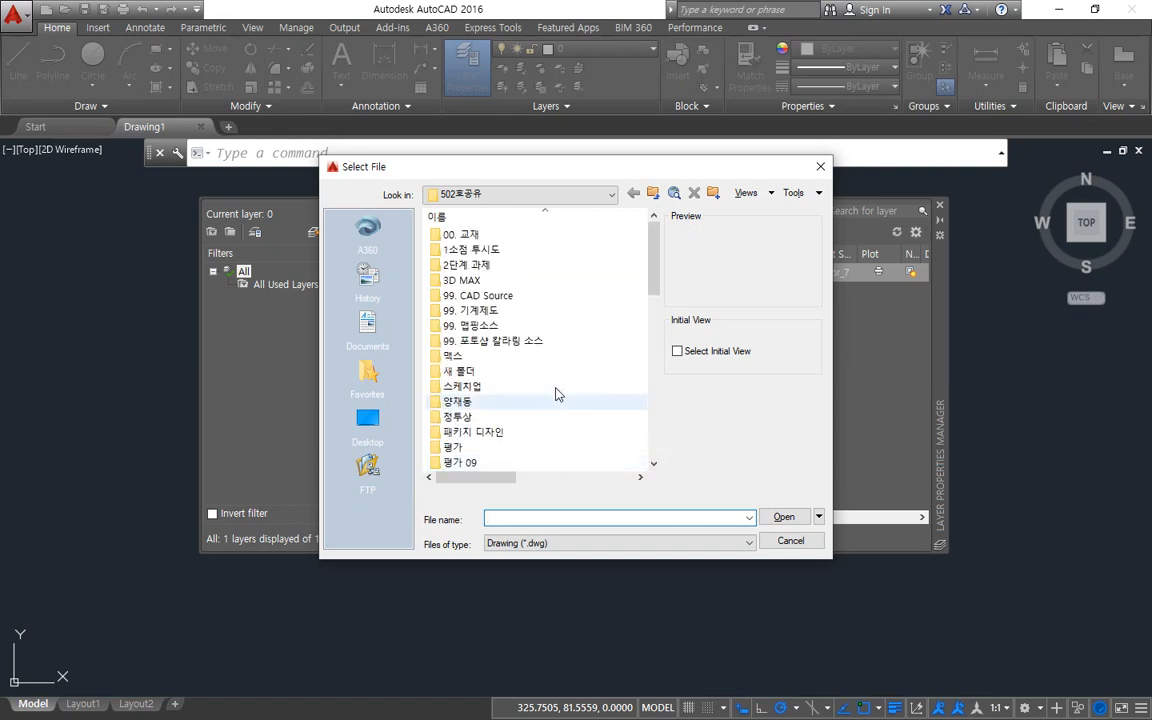
left_click(650, 195)
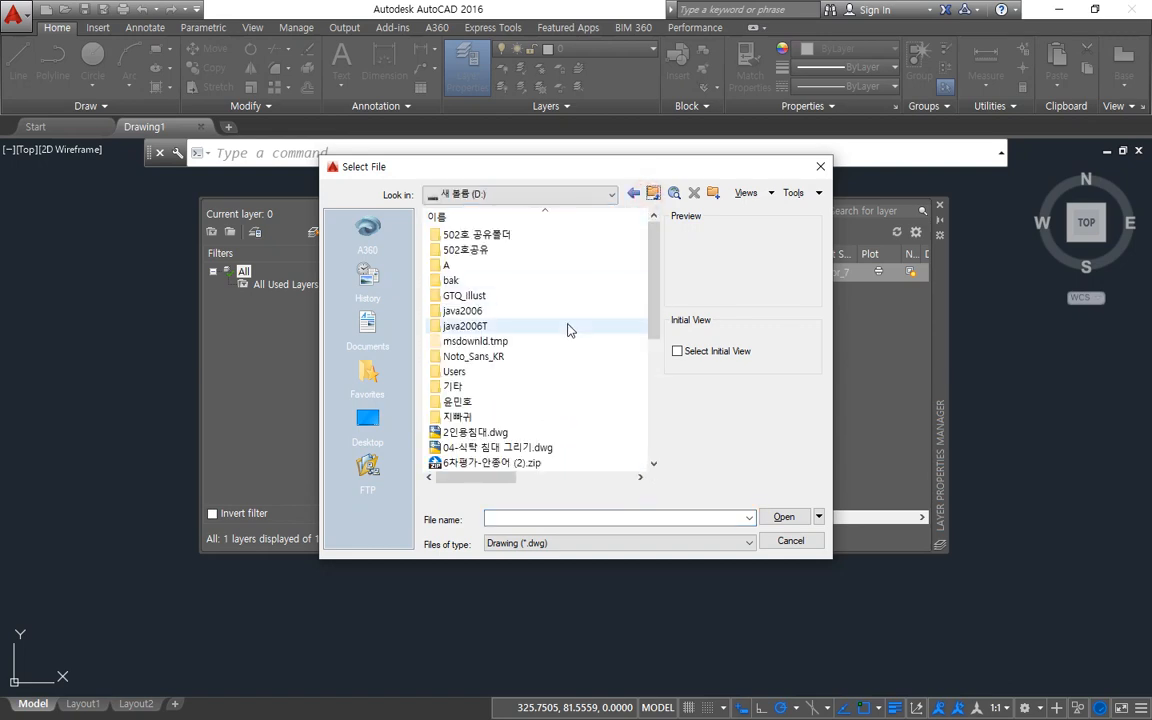
double_click(510, 402)
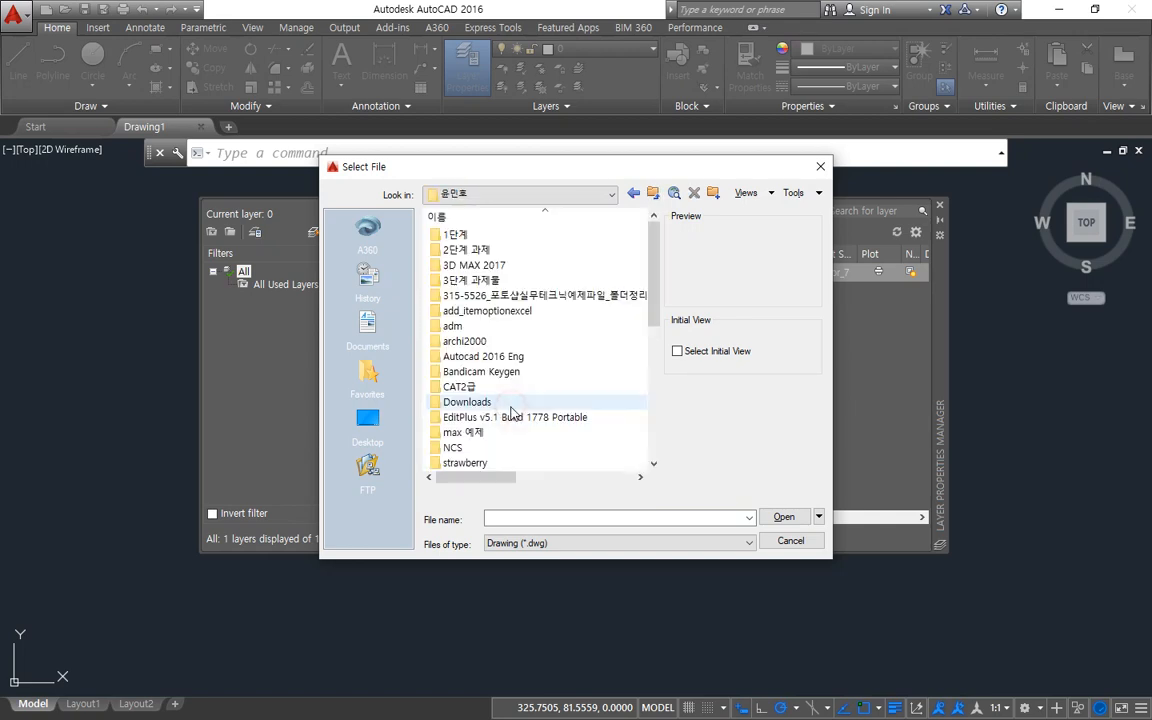
scroll(548, 412, "down", 2)
scroll(548, 410, "down", 2)
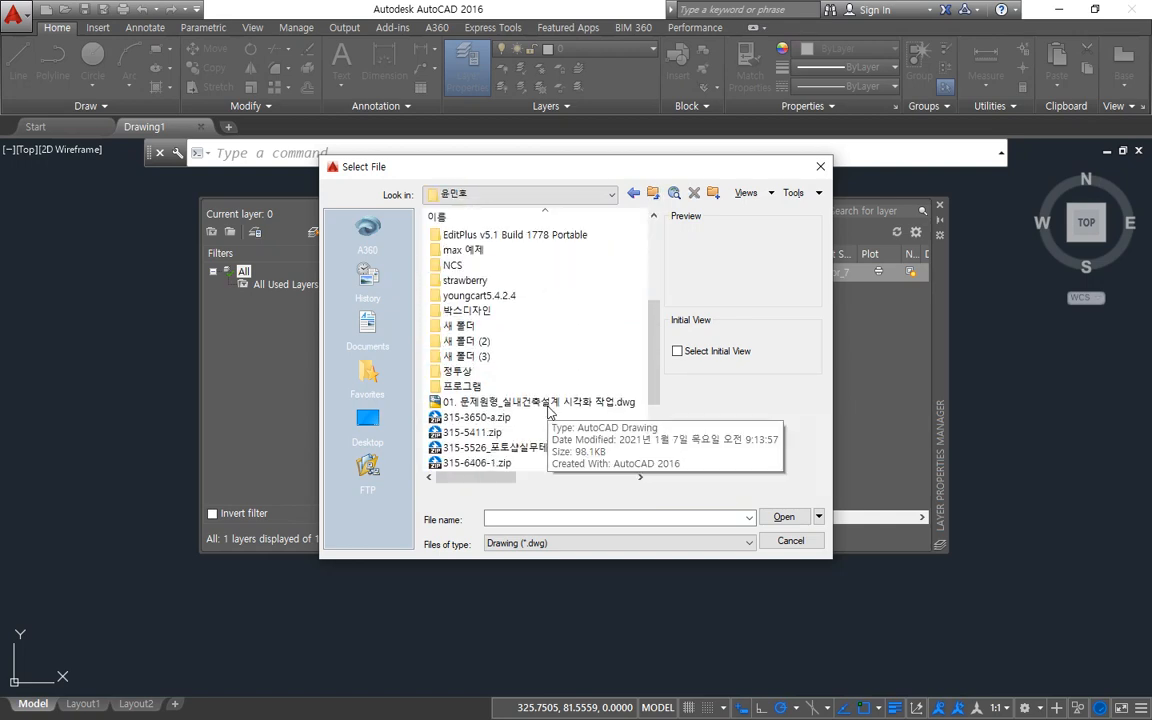
scroll(555, 400, "up", 4)
left_click(650, 194)
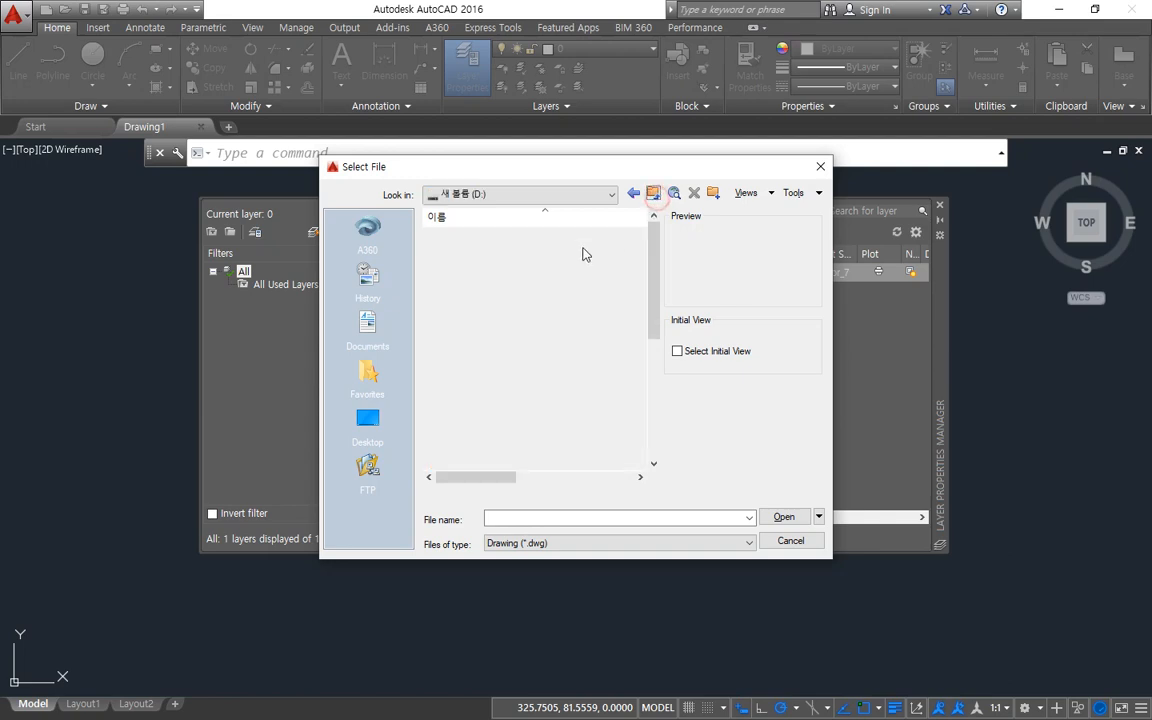
double_click(517, 252)
scroll(581, 399, "down", 2)
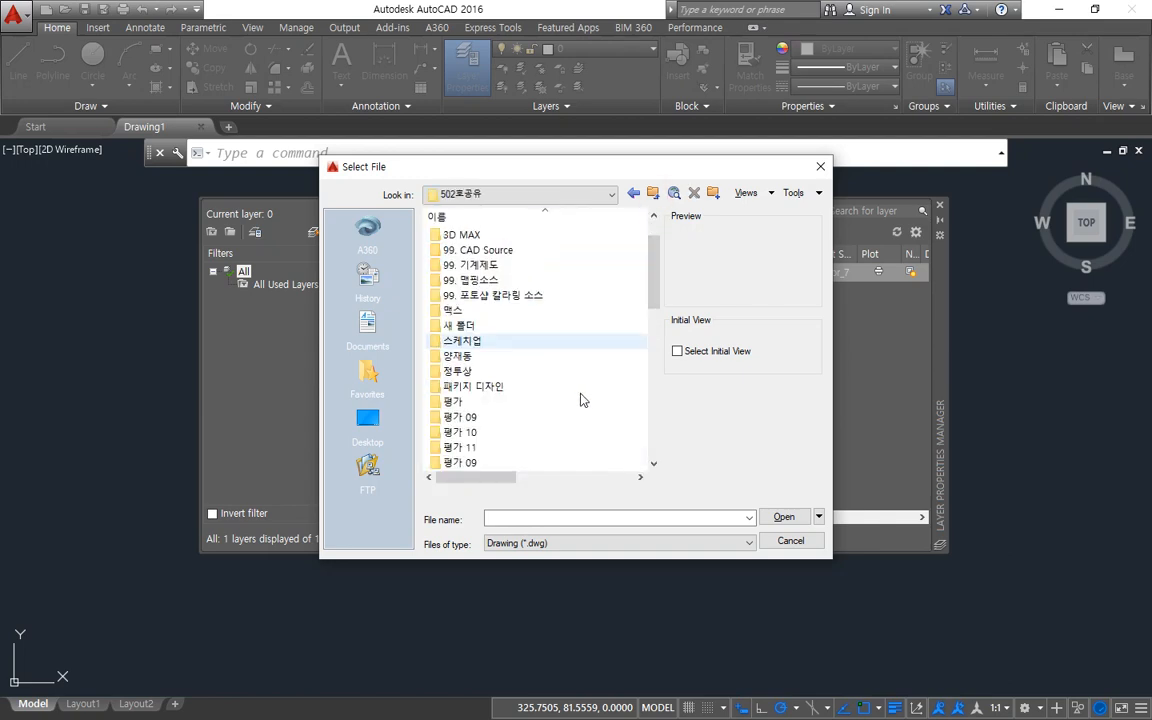
scroll(583, 400, "up", 2)
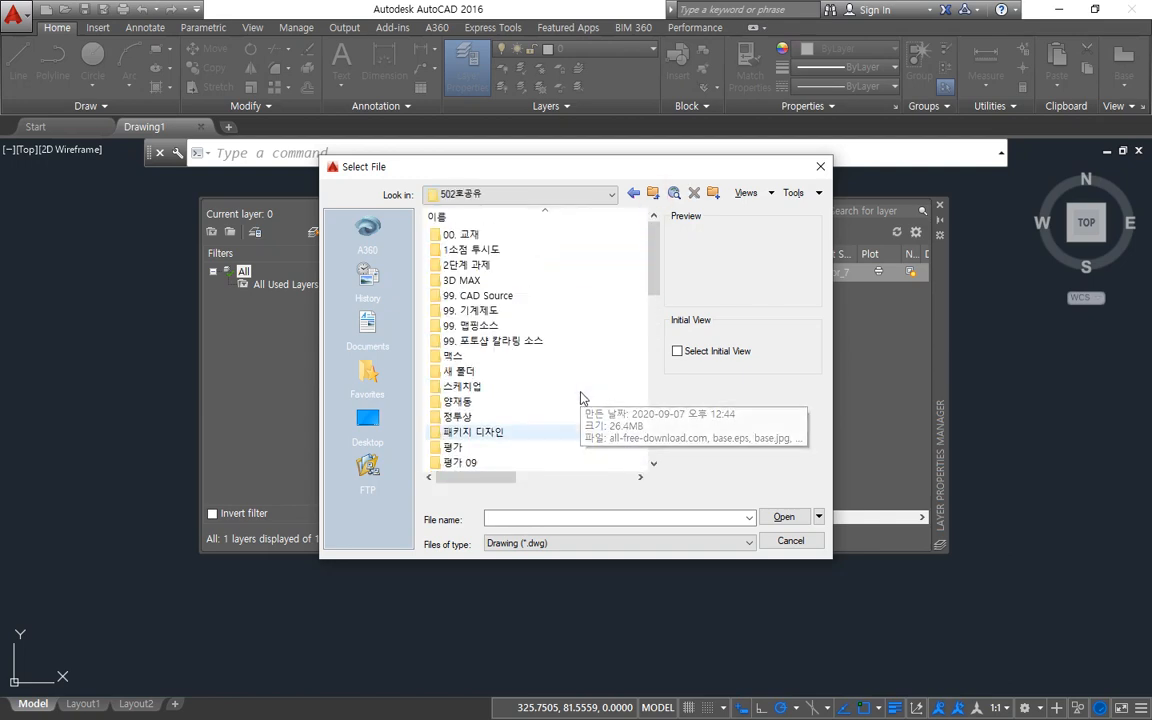
Go to the 교재와 과제 (F:) drive and enter the 03. CAD 예제 folder.
left_click(652, 193)
left_click(590, 194)
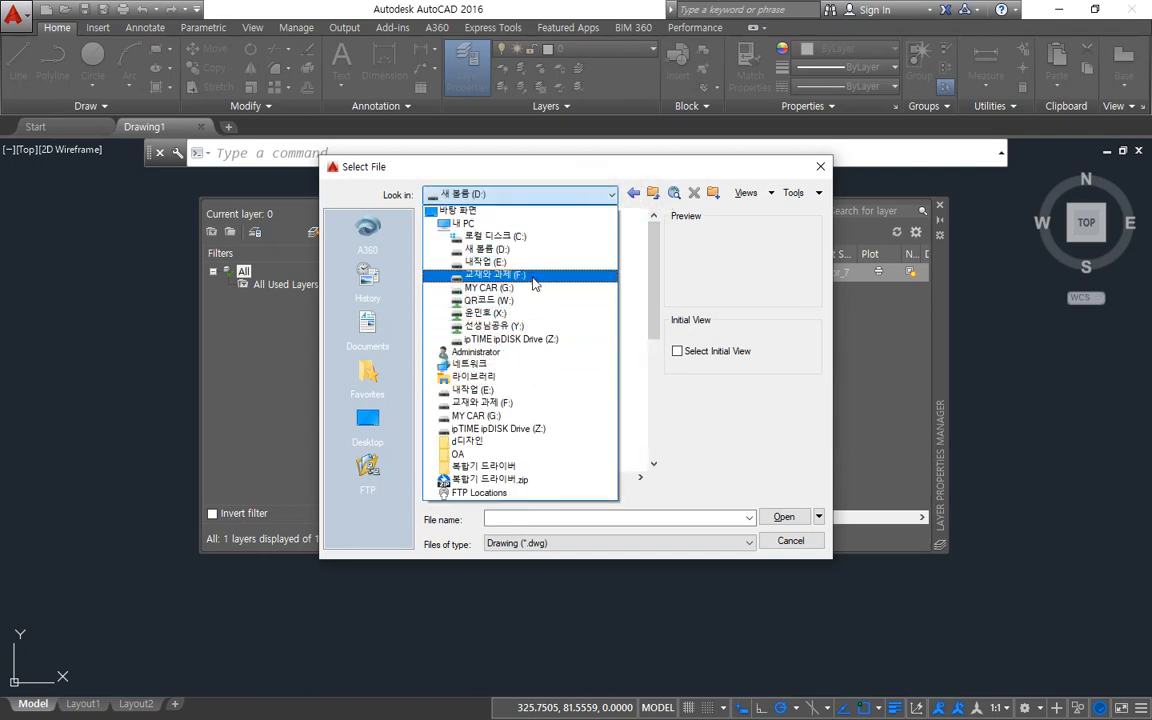
left_click(522, 275)
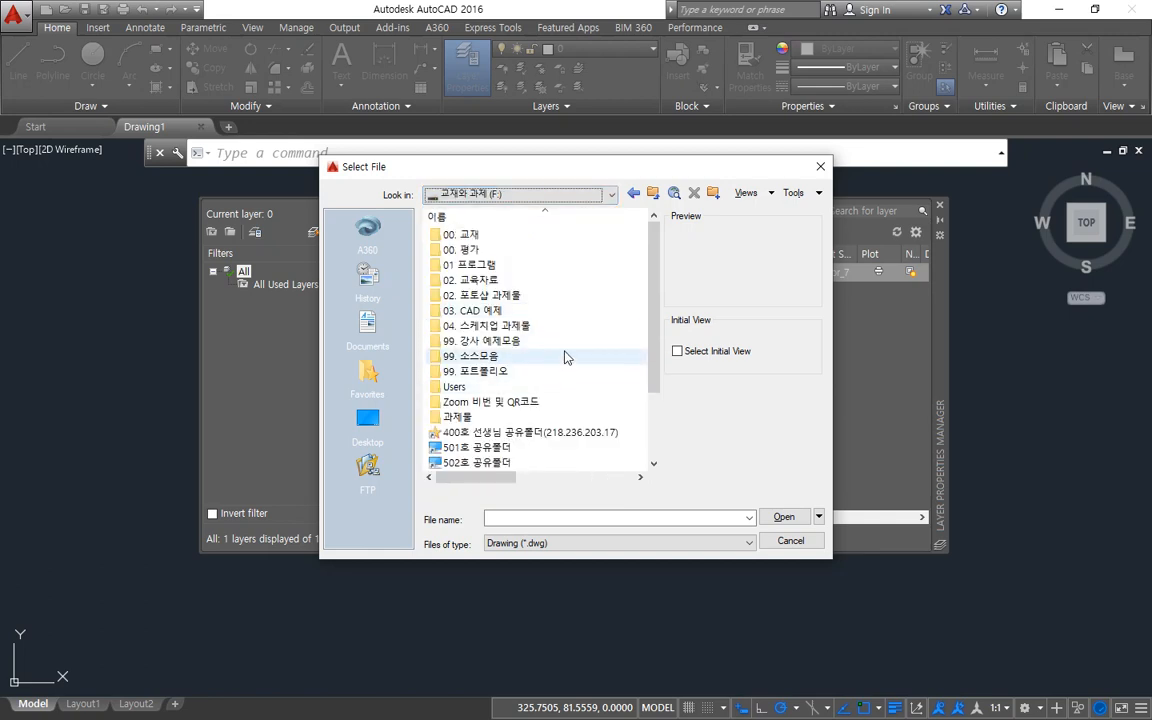
double_click(513, 284)
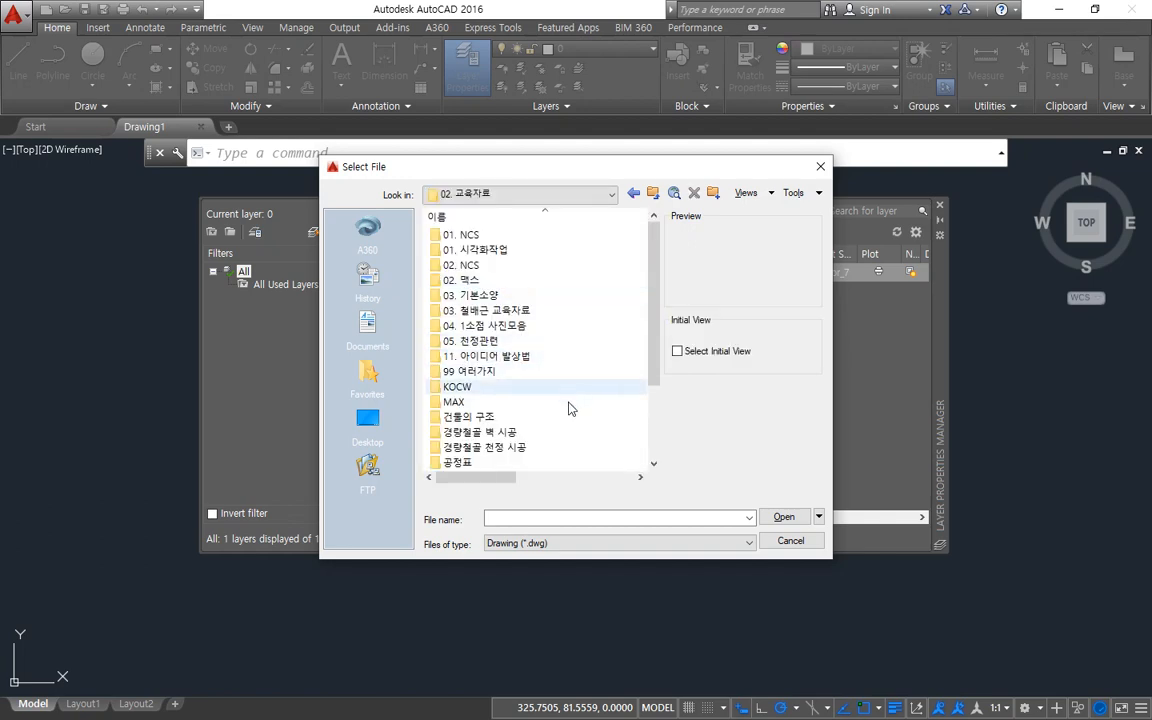
scroll(496, 410, "down", 3)
scroll(570, 418, "up", 3)
key("BackSpace")
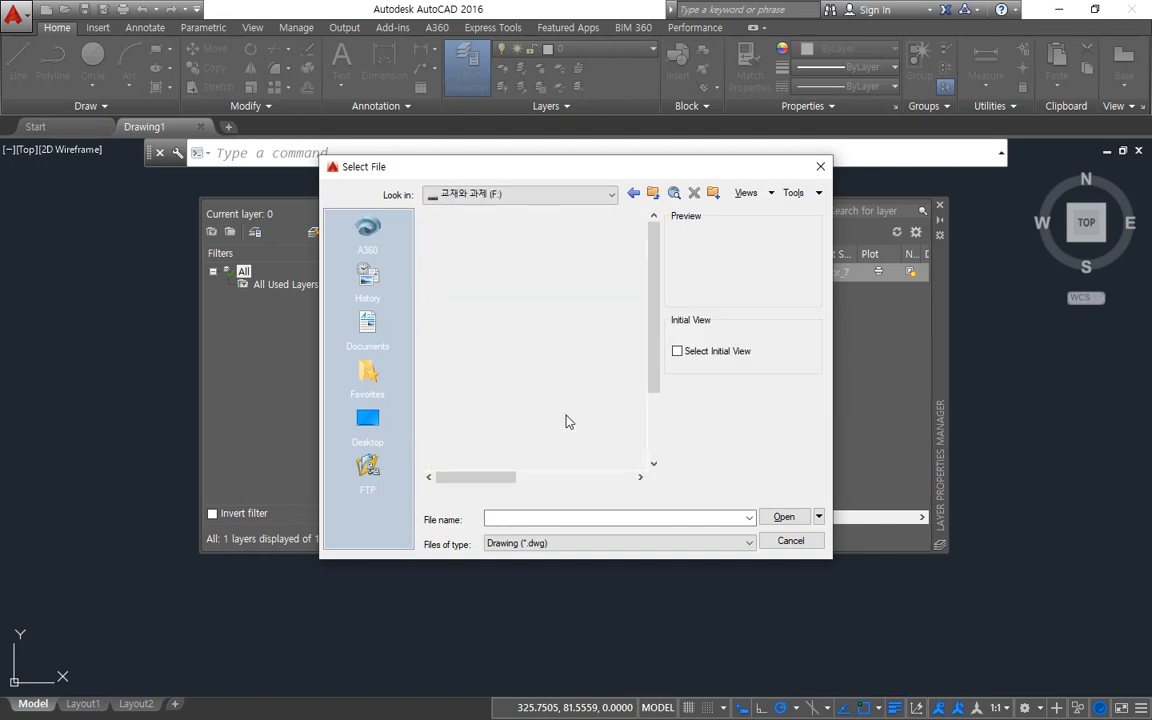
double_click(528, 312)
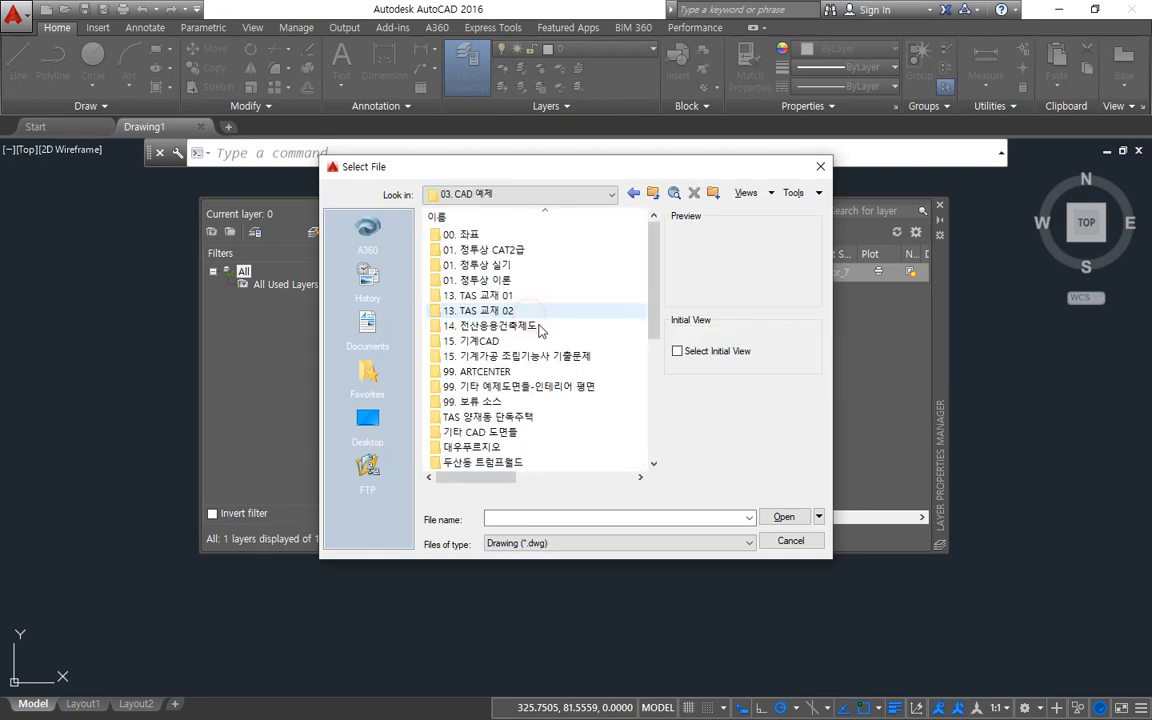
Open 003-B123F LAYOUT PLAN.dwg from 대우푸르지오, 000. 대우스포츠센터 완성도면, 01. 인테리어도면, and retain all its layer filters.
scroll(585, 420, "down", 1)
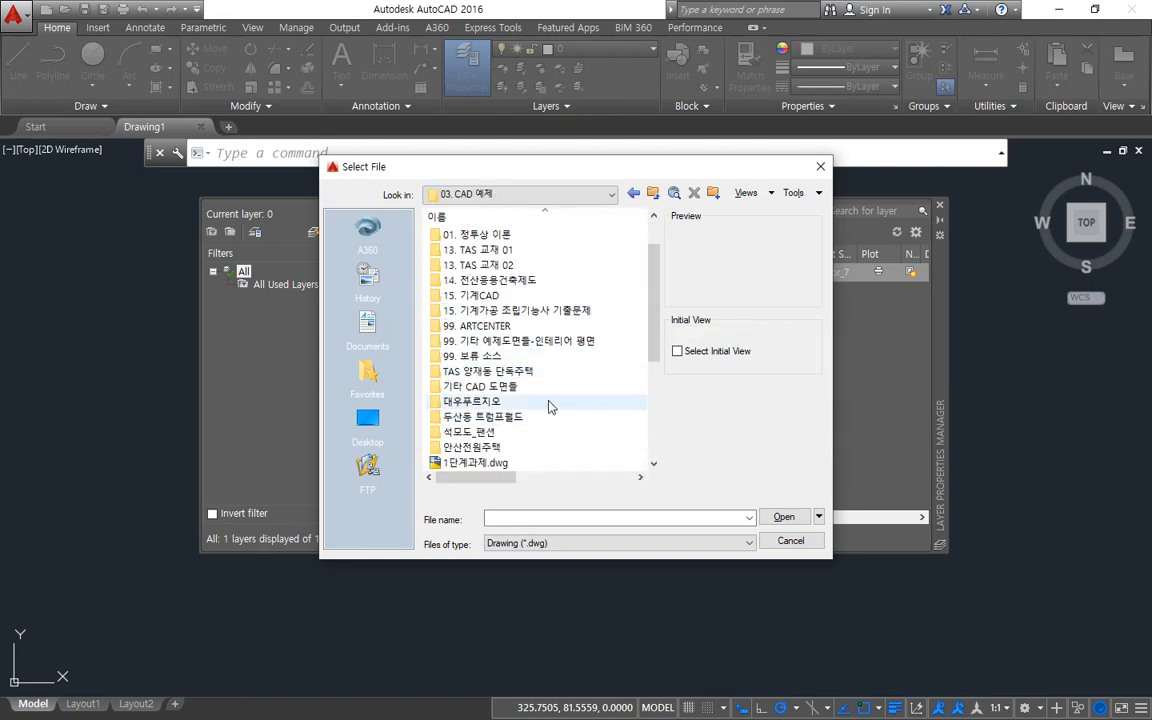
left_click(550, 401)
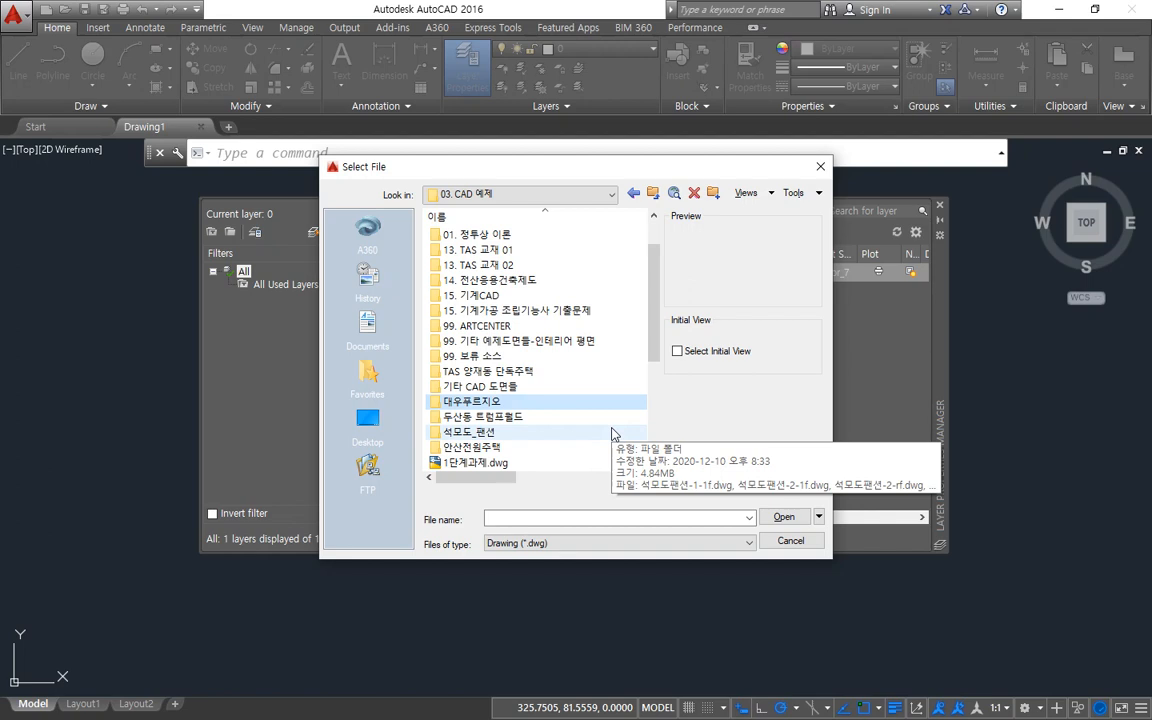
double_click(524, 403)
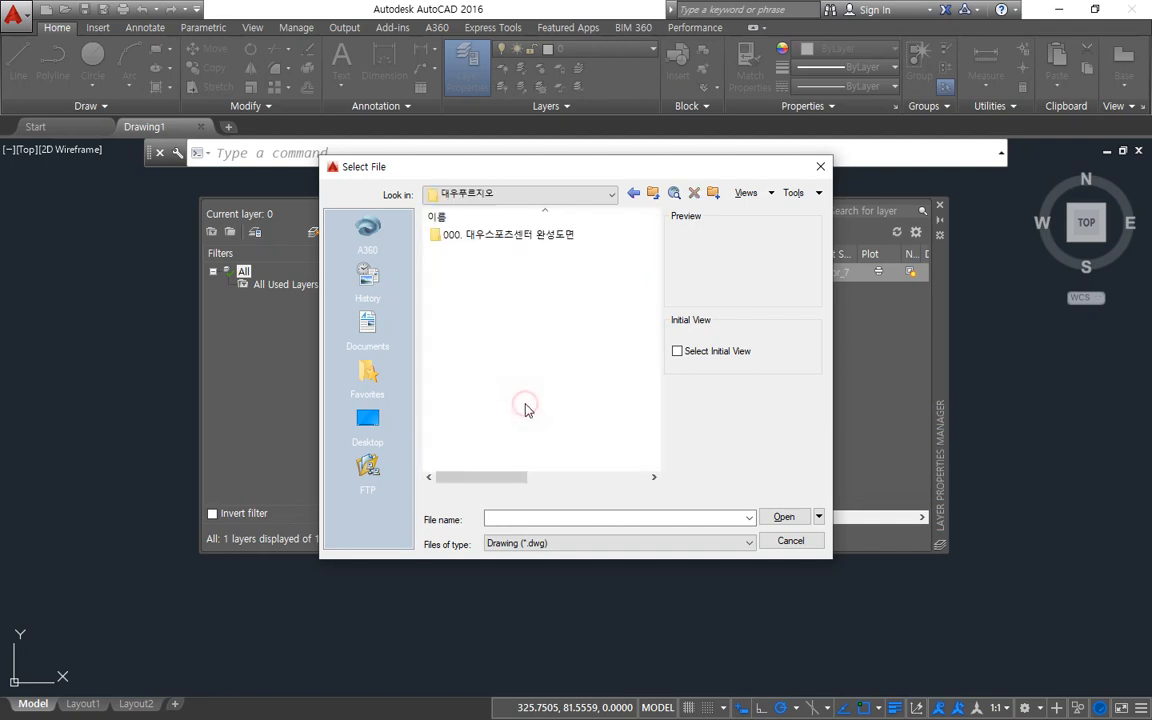
double_click(524, 235)
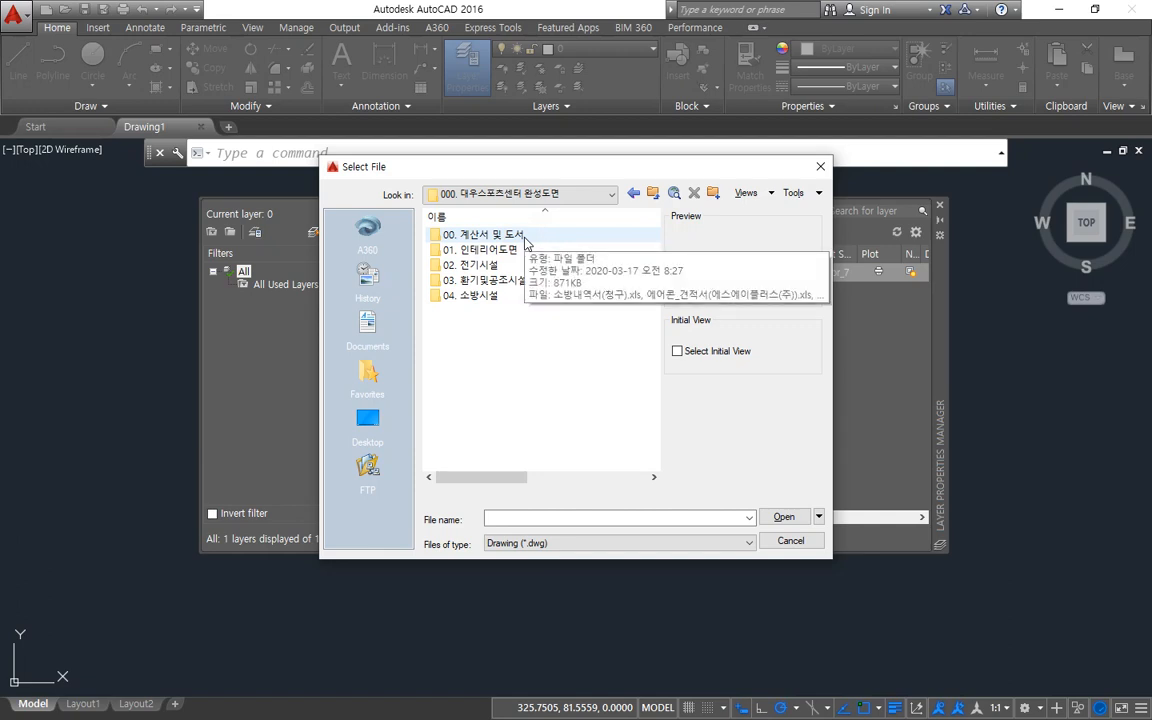
double_click(469, 256)
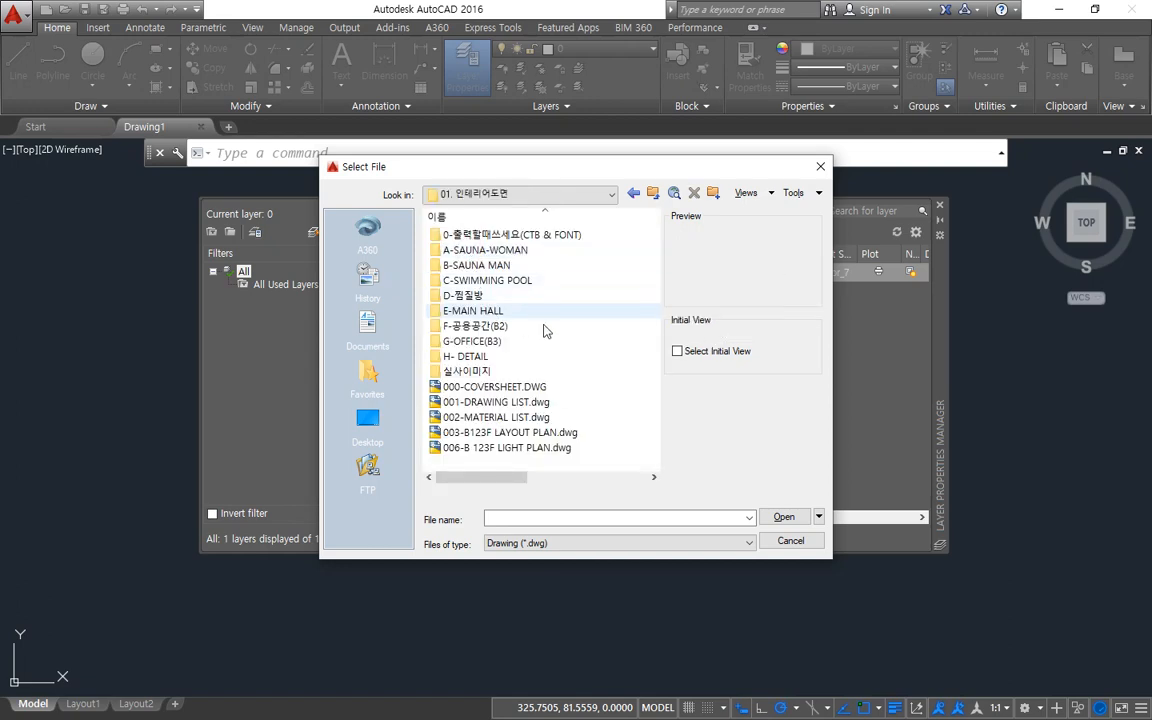
left_click(530, 432)
left_click(785, 517)
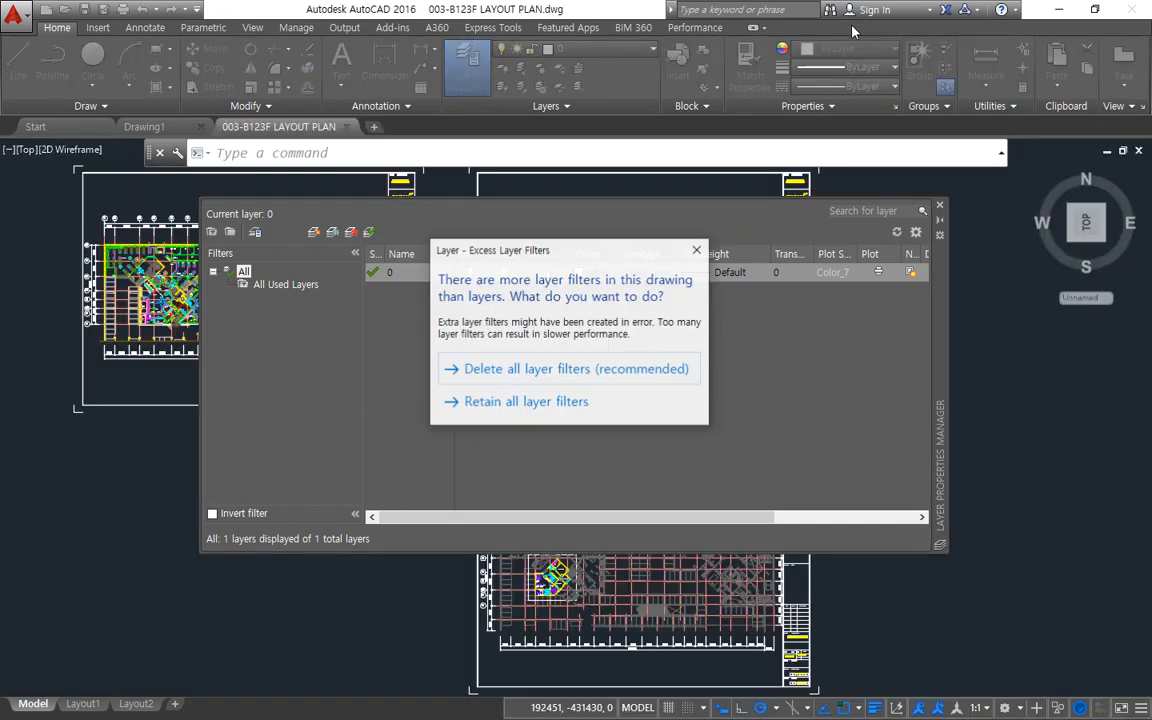
left_click(541, 405)
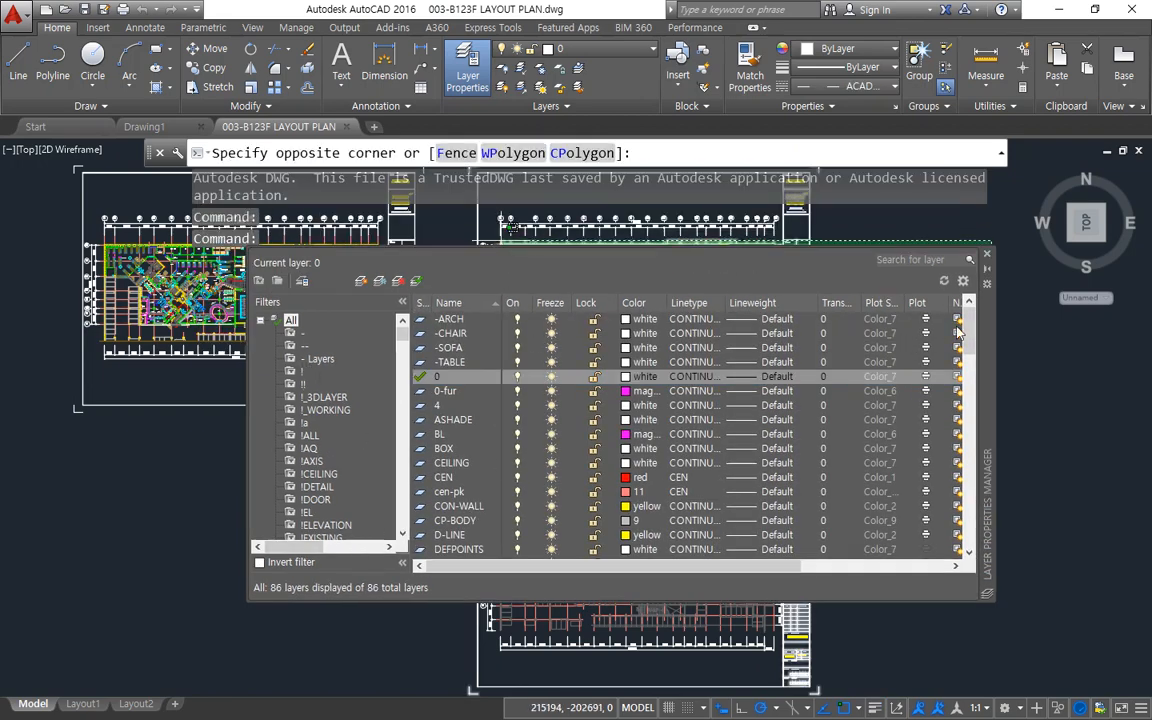
Look through the layout plan's layer list and close the Layer Properties Manager.
scroll(971, 370, "down", 3)
left_click_drag(971, 370, 960, 325)
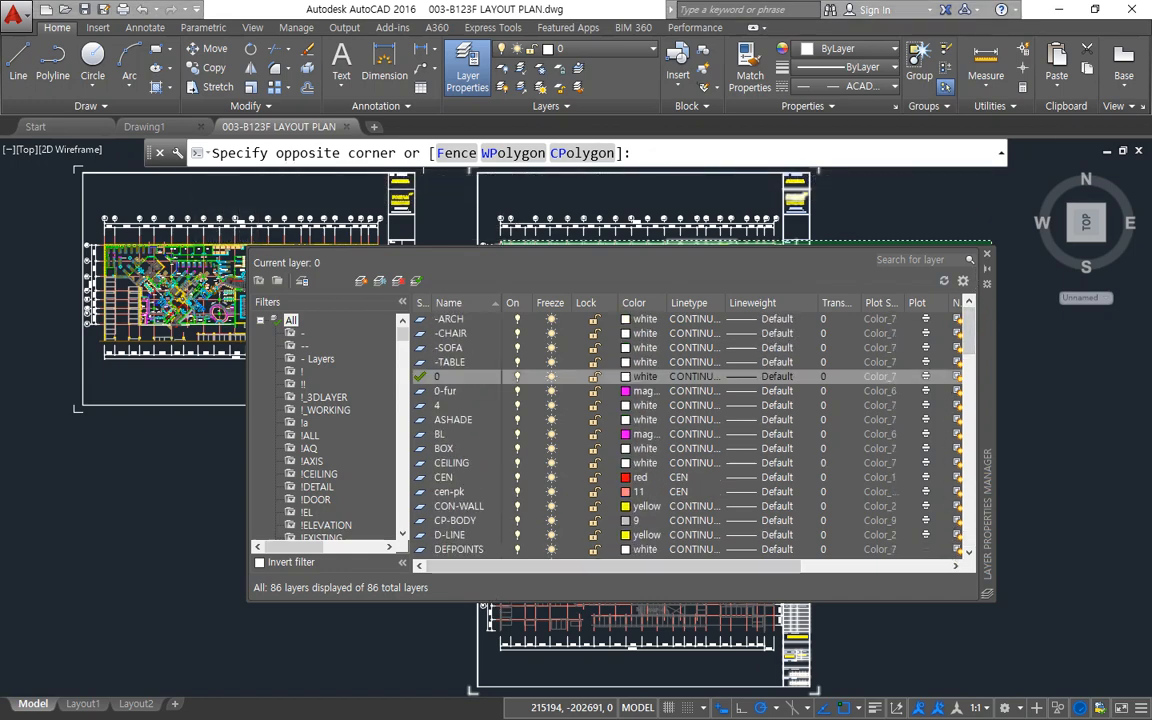
left_click(195, 548)
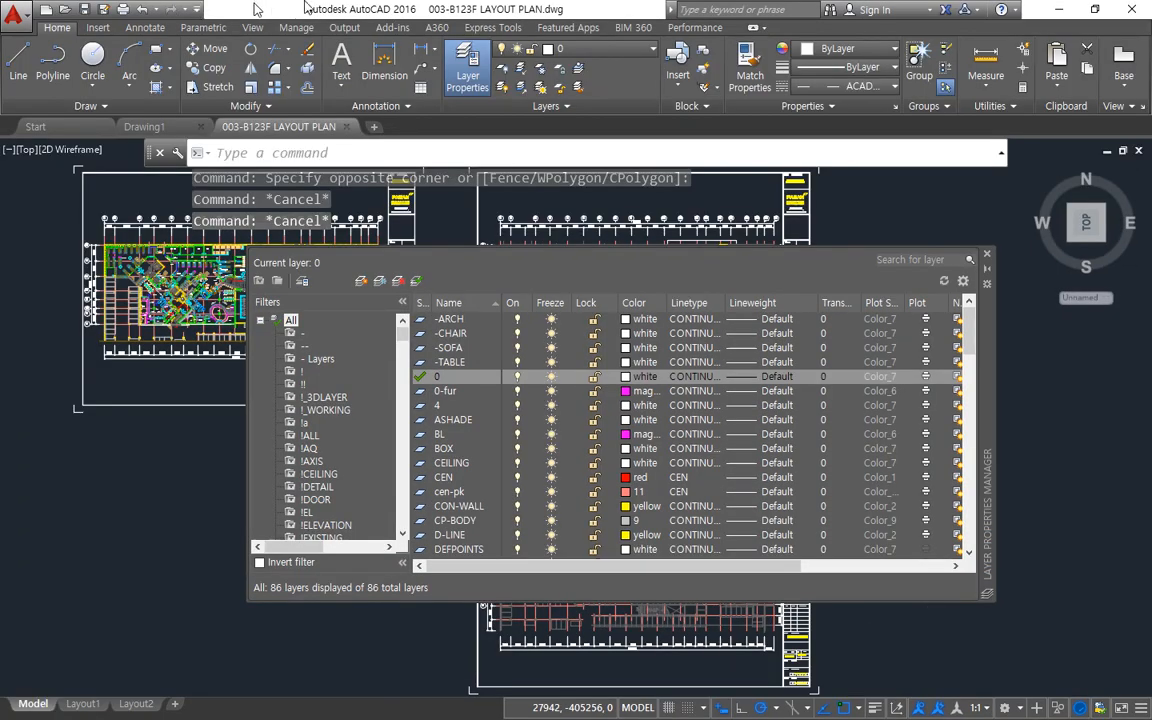
left_click(987, 254)
Examine the floor plan up close, outlining both locker areas and both bath areas with freehand screen marks, and clear the marks.
mouse_move(153, 259)
middle_mouse_down()
mouse_move(302, 330)
mouse_move(372, 391)
middle_mouse_up()
scroll(302, 330, "up", 8)
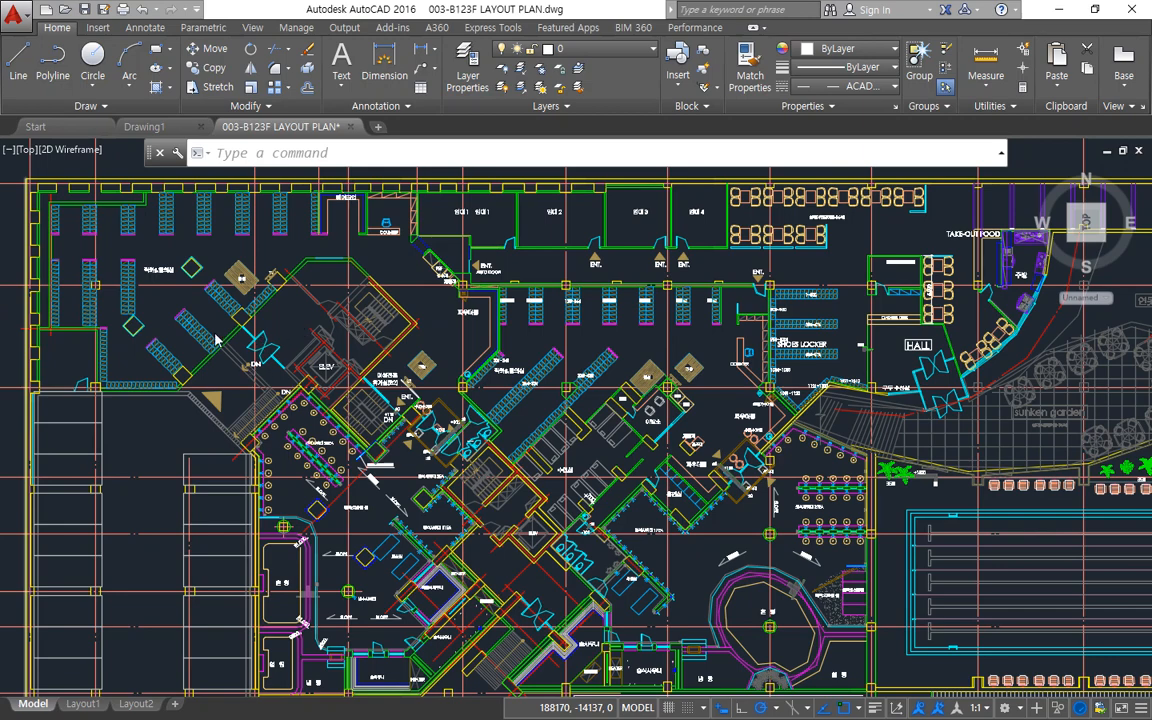
left_click(322, 9)
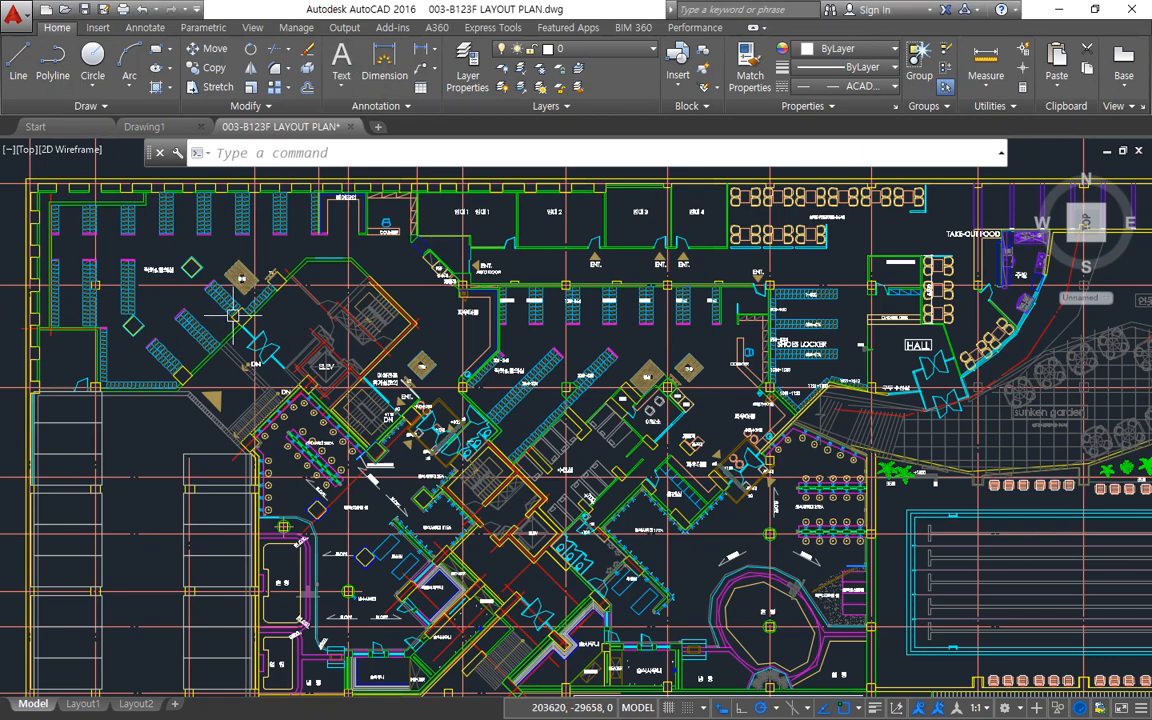
mouse_move(155, 389)
left_mouse_down()
mouse_move(35, 248)
mouse_move(205, 182)
mouse_move(265, 247)
mouse_move(180, 342)
mouse_move(178, 372)
left_mouse_up()
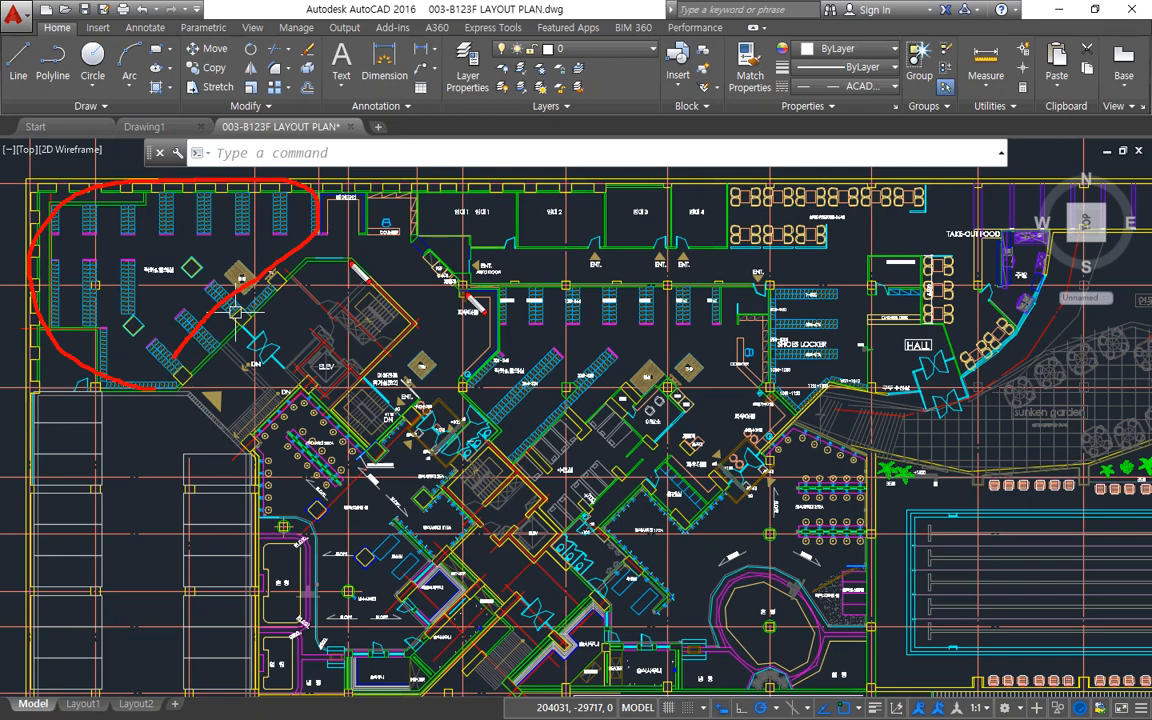
mouse_move(733, 279)
left_mouse_down()
mouse_move(532, 279)
mouse_move(485, 318)
mouse_move(470, 410)
mouse_move(505, 448)
mouse_move(610, 368)
mouse_move(712, 338)
mouse_move(733, 270)
left_mouse_up()
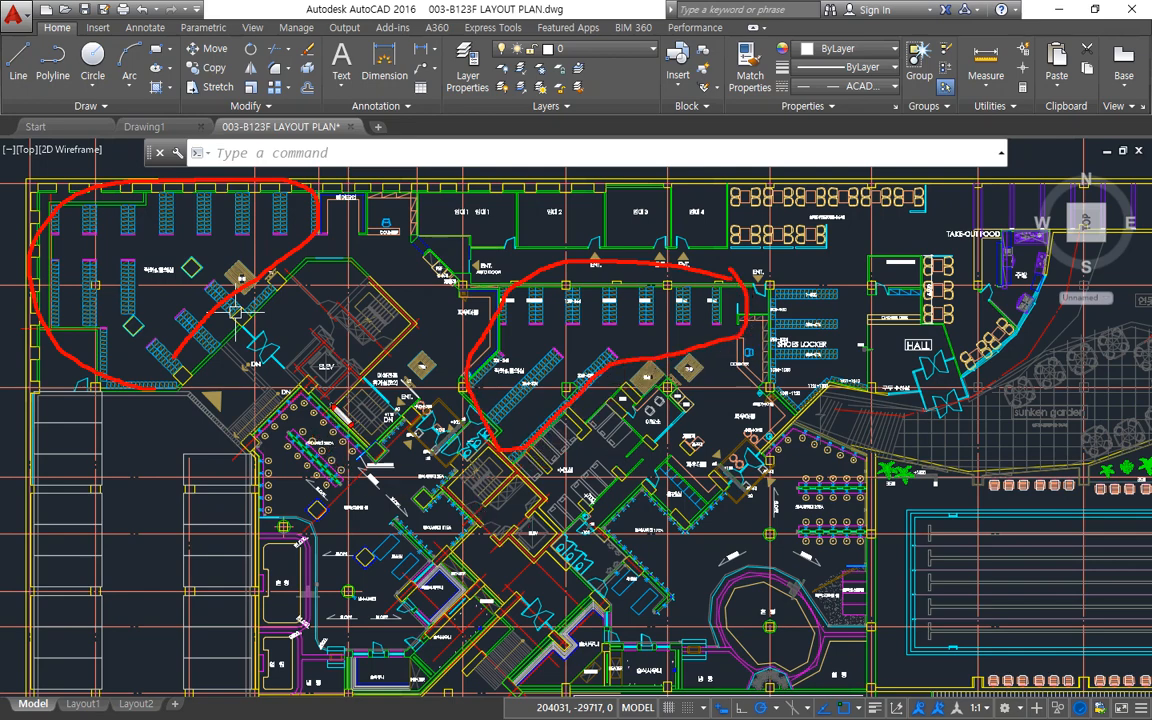
mouse_move(328, 398)
left_mouse_down()
mouse_move(292, 386)
mouse_move(246, 432)
mouse_move(255, 590)
mouse_move(340, 650)
mouse_move(440, 645)
mouse_move(500, 510)
mouse_move(385, 412)
left_mouse_up()
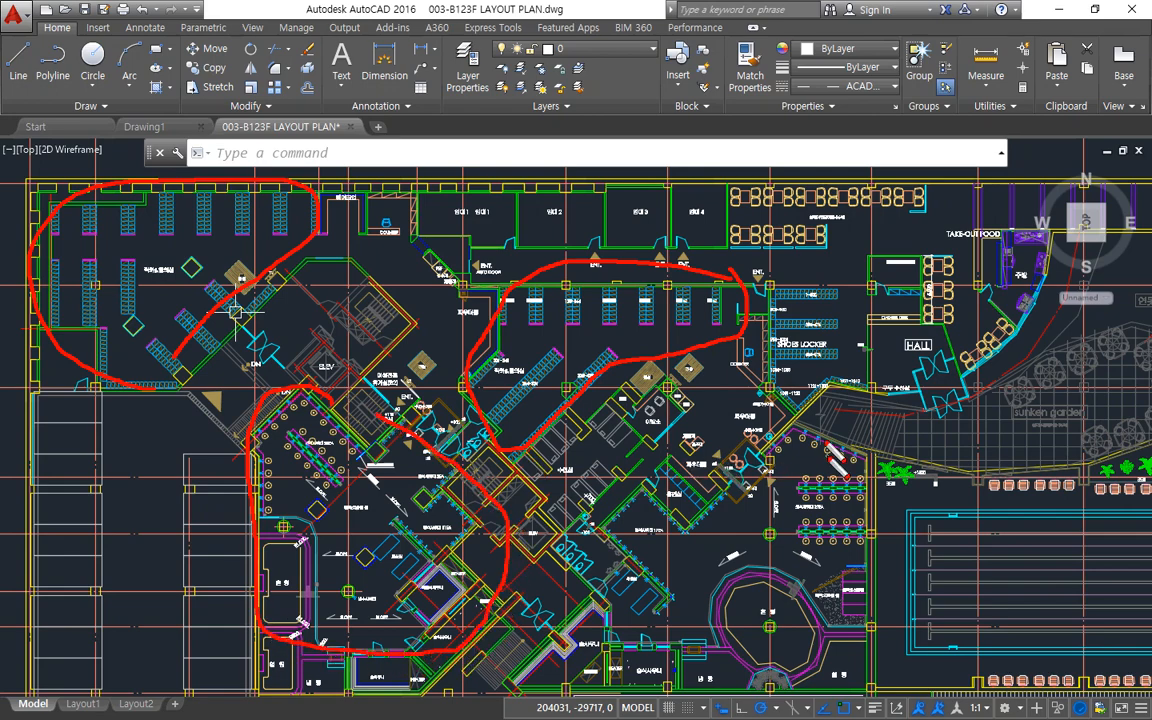
mouse_move(802, 418)
left_mouse_down()
mouse_move(690, 500)
mouse_move(597, 682)
mouse_move(840, 600)
mouse_move(830, 432)
mouse_move(790, 423)
left_mouse_up()
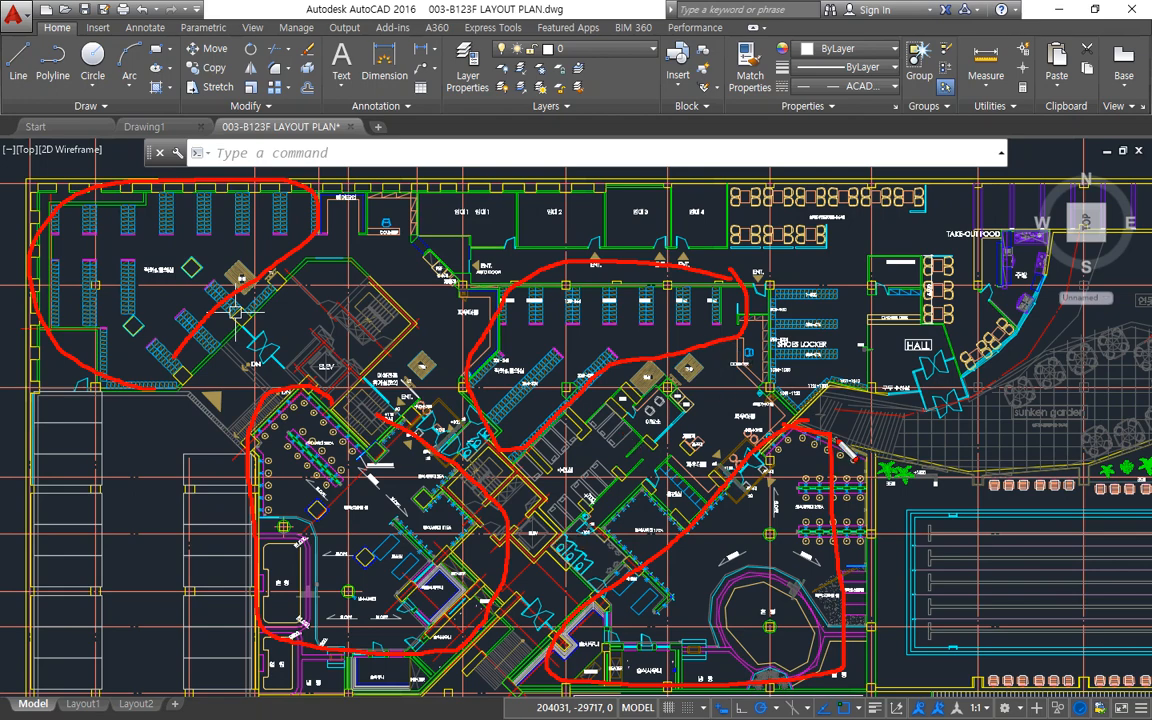
key("Escape")
Show the swimming pool area of the plan and circle the lane pool with a freehand screen mark.
middle_click_drag(842, 418, 408, 382)
mouse_move(630, 517)
middle_mouse_down()
mouse_move(476, 521)
mouse_move(466, 532)
middle_mouse_up()
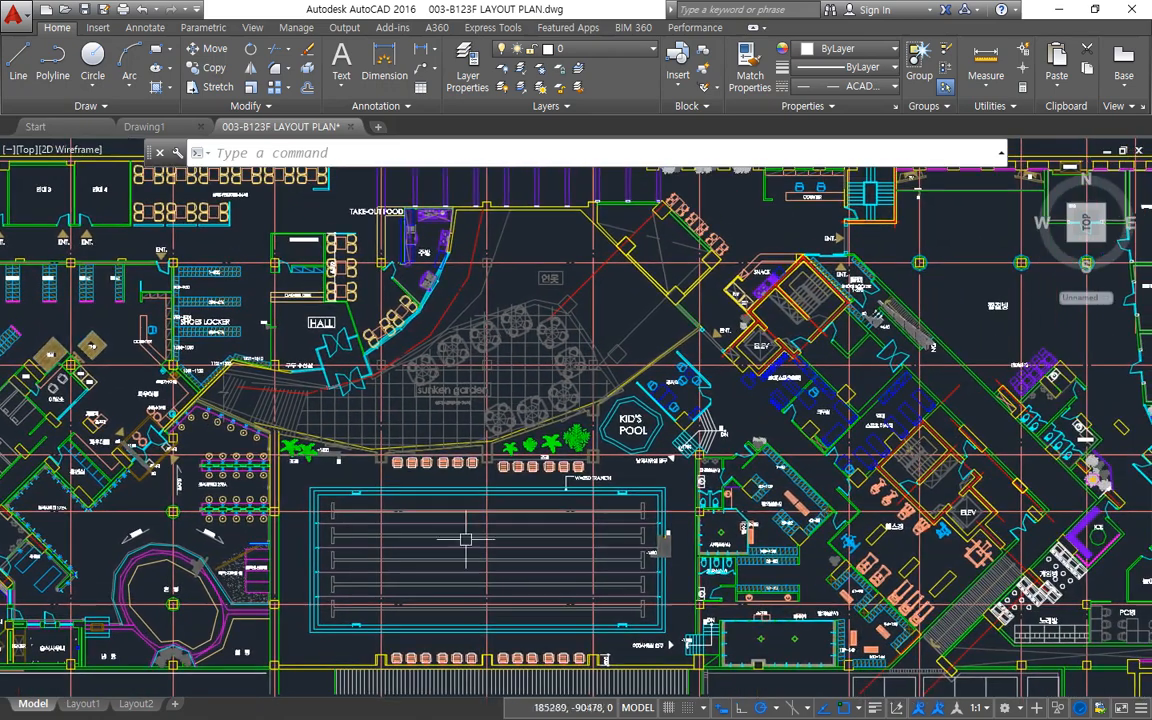
mouse_move(457, 632)
left_mouse_down()
mouse_move(473, 478)
mouse_move(638, 577)
mouse_move(526, 639)
left_mouse_up()
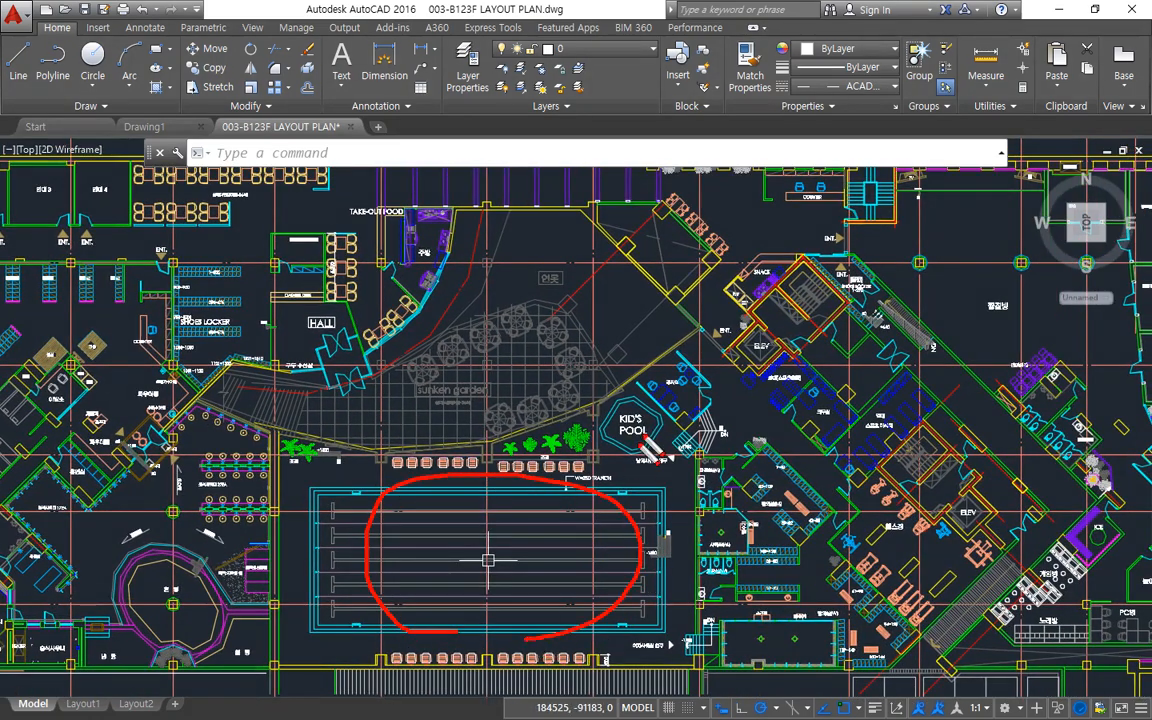
Outline the kid's pool, the locker block beside the lane pool and the adjoining diagonal fitness area with freehand screen marks, and clear the marks.
mouse_move(643, 457)
left_mouse_down()
mouse_move(572, 417)
mouse_move(633, 482)
mouse_move(620, 484)
left_mouse_up()
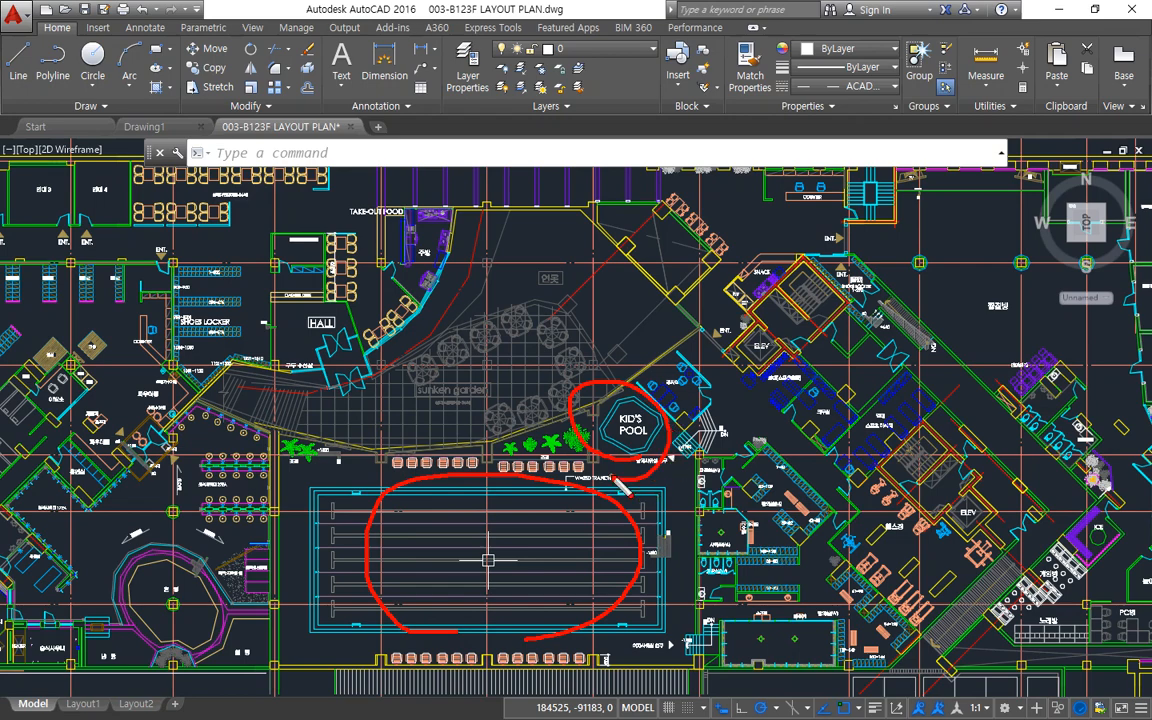
key("Escape")
middle_click_drag(778, 518, 577, 474)
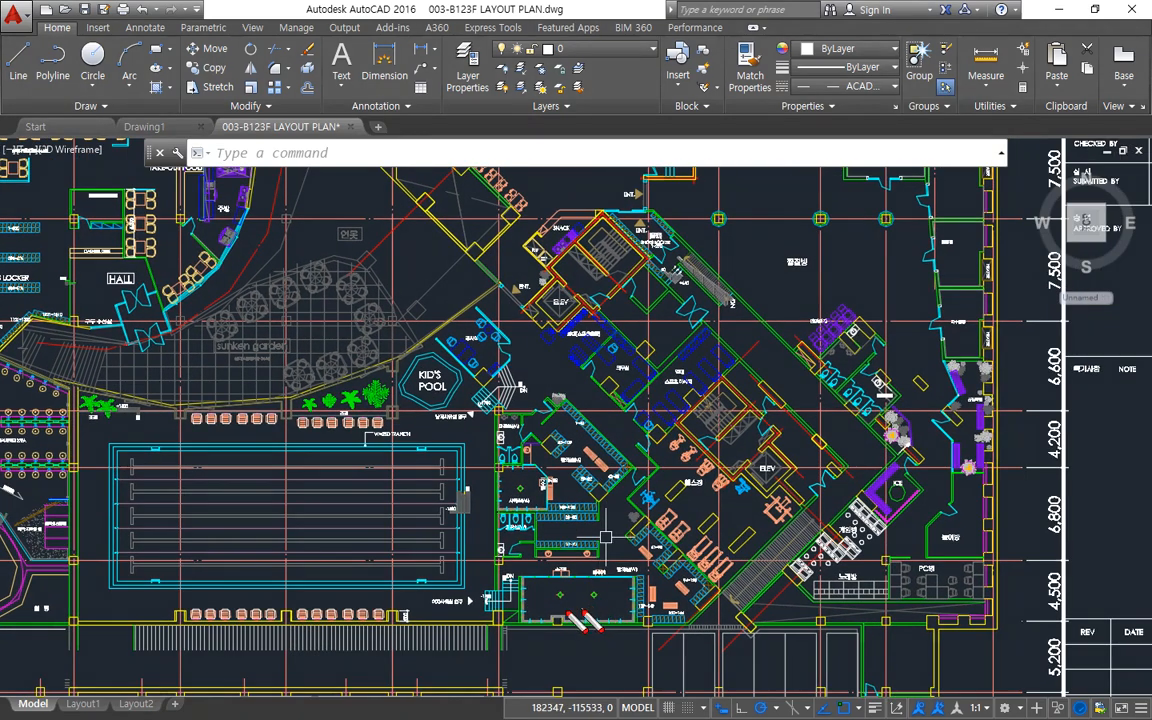
mouse_move(550, 612)
left_mouse_down()
mouse_move(502, 572)
mouse_move(478, 500)
mouse_move(492, 428)
mouse_move(633, 477)
mouse_move(620, 618)
mouse_move(550, 612)
left_mouse_up()
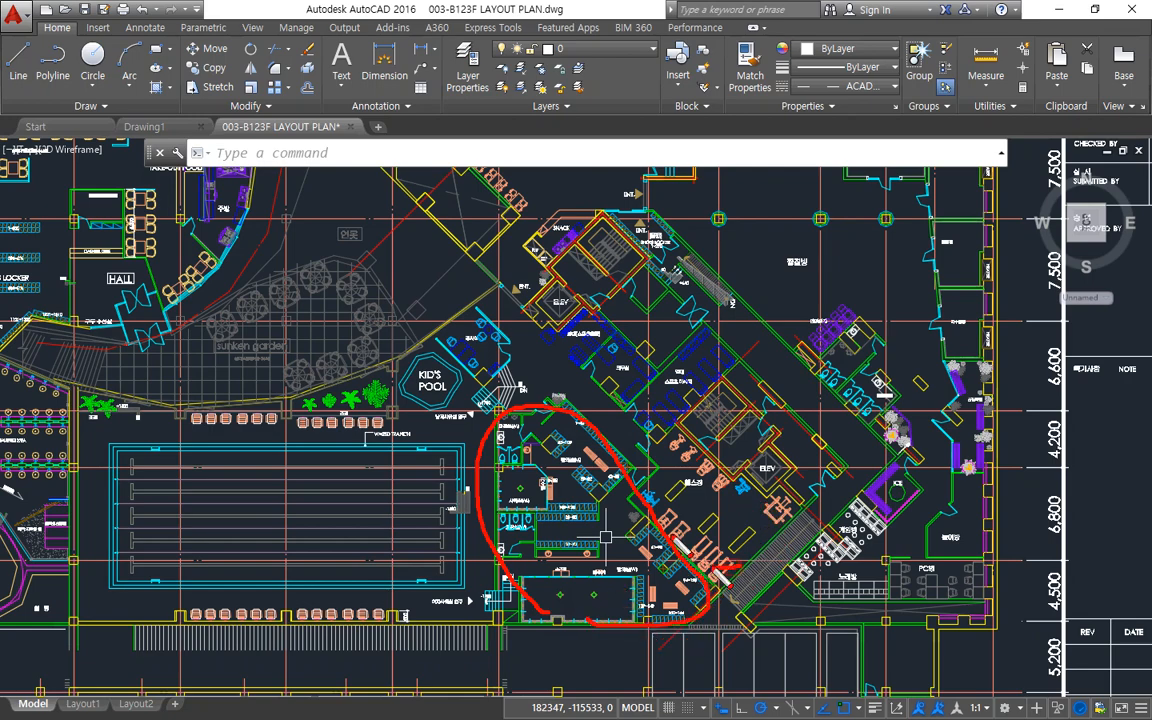
mouse_move(655, 525)
left_mouse_down()
mouse_move(560, 370)
mouse_move(720, 390)
mouse_move(800, 530)
mouse_move(670, 525)
left_mouse_up()
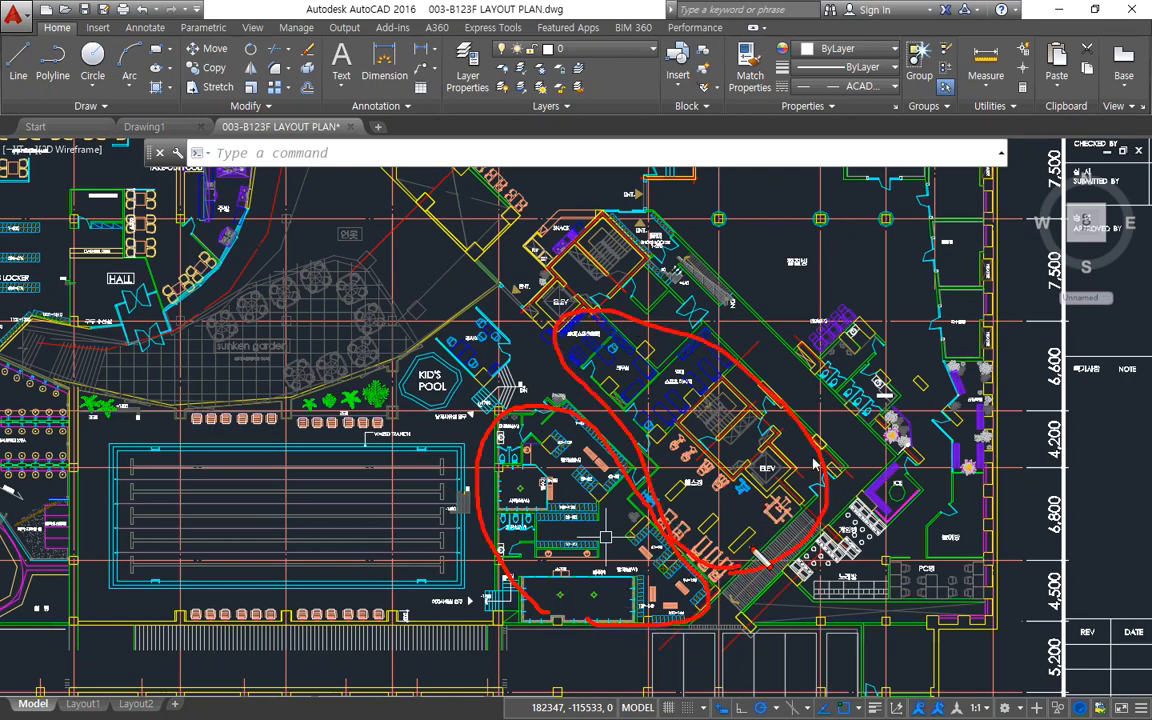
key("Escape")
Outline the large open area and adjoining rooms at the east end of the plan with a freehand screen mark, and clear it.
middle_click_drag(786, 542, 670, 615)
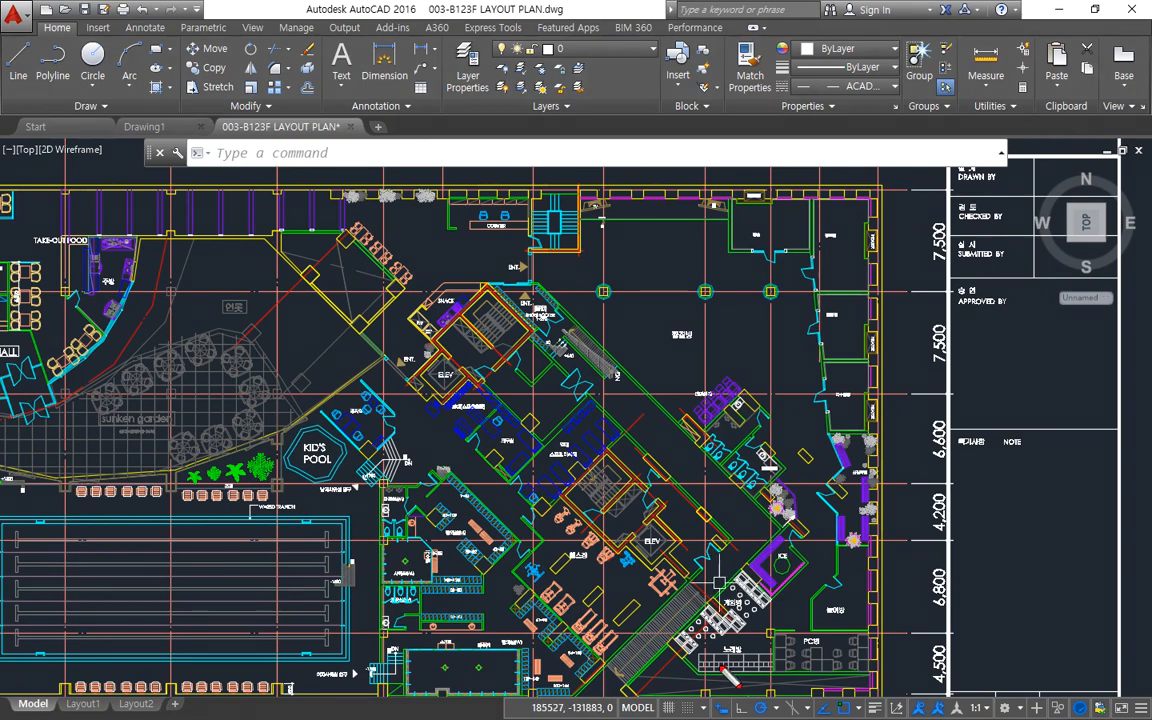
mouse_move(722, 670)
left_mouse_down()
mouse_move(820, 668)
mouse_move(868, 620)
mouse_move(862, 240)
mouse_move(652, 174)
mouse_move(405, 178)
mouse_move(748, 487)
mouse_move(642, 628)
mouse_move(713, 666)
left_mouse_up()
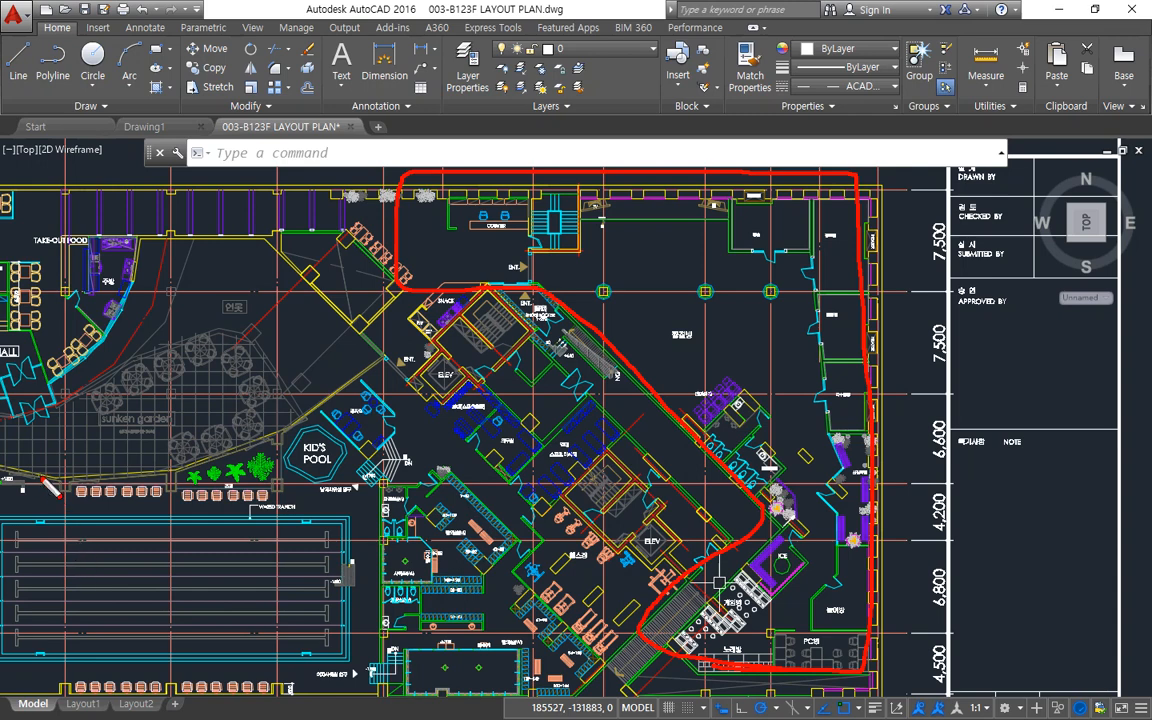
key("Escape")
Examine the overall and bay dimensions below the plan, the Y-axis grid labels beside it, and the complete B1F sheet.
scroll(513, 418, "down", 4)
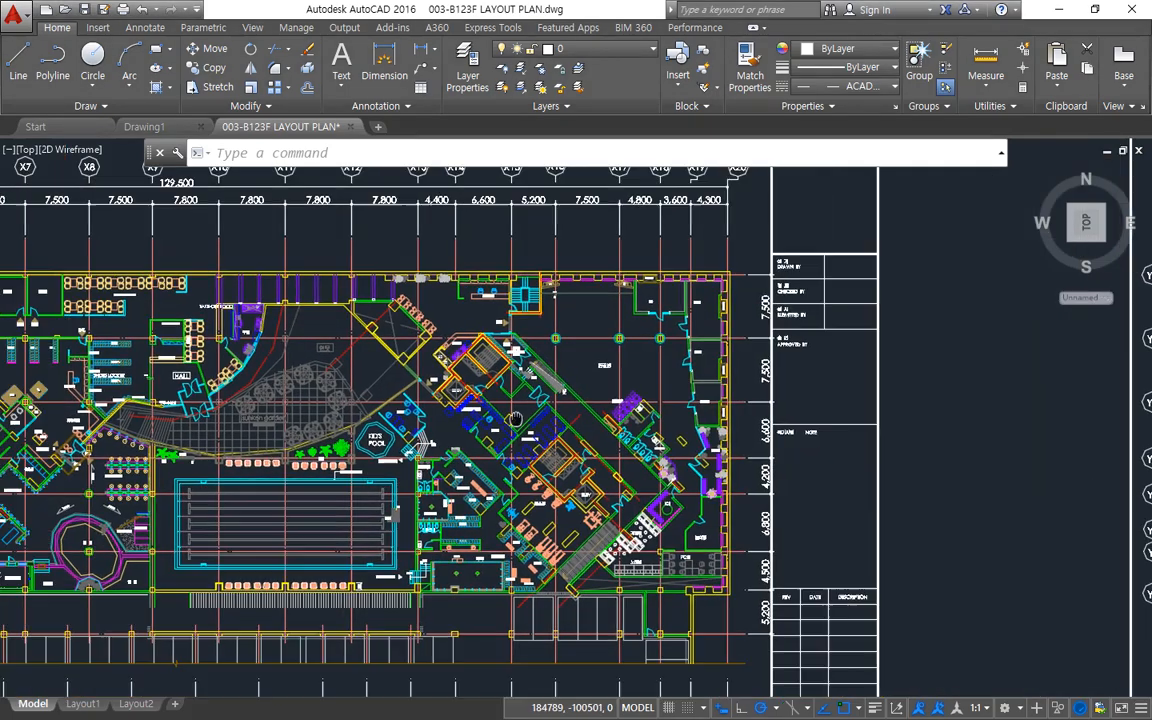
middle_click_drag(515, 419, 829, 173)
scroll(430, 528, "up", 8)
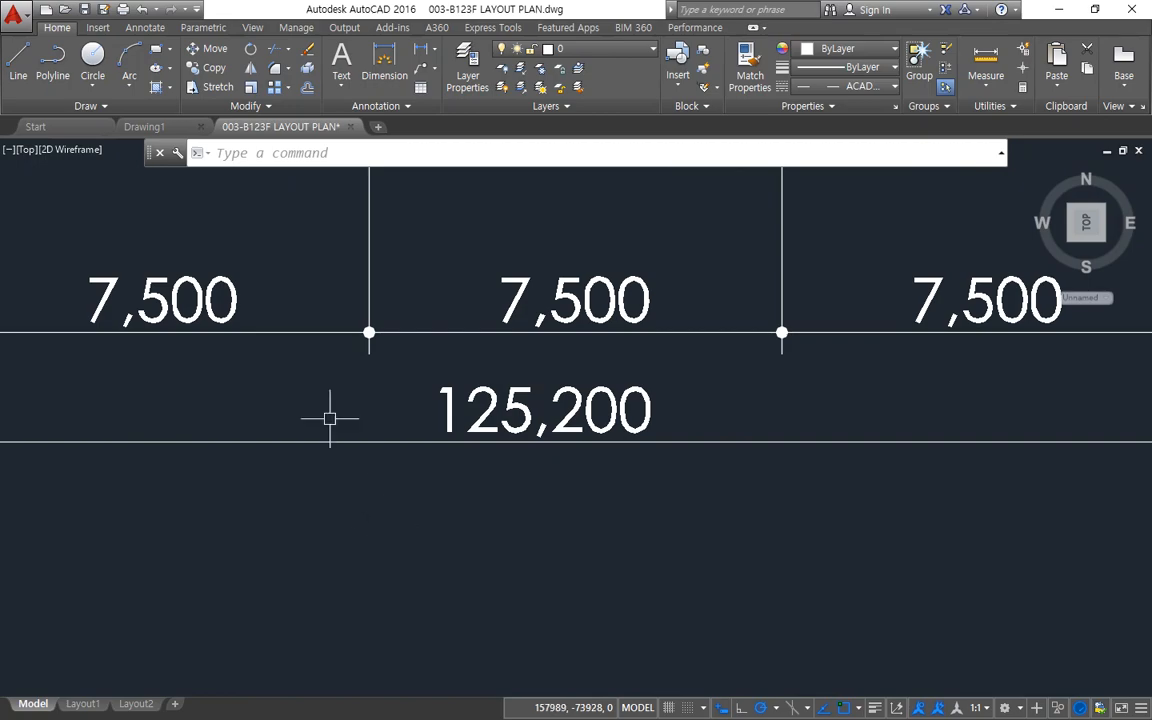
scroll(294, 421, "down", 7)
middle_click_drag(191, 308, 755, 469)
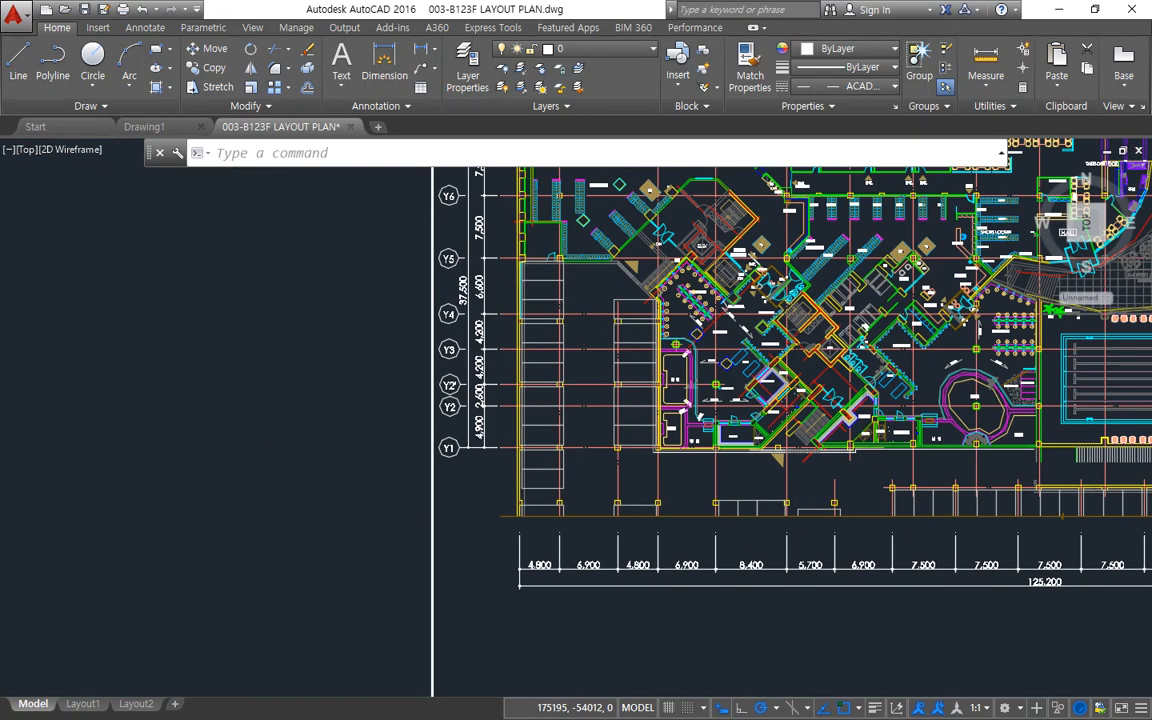
scroll(489, 258, "up", 5)
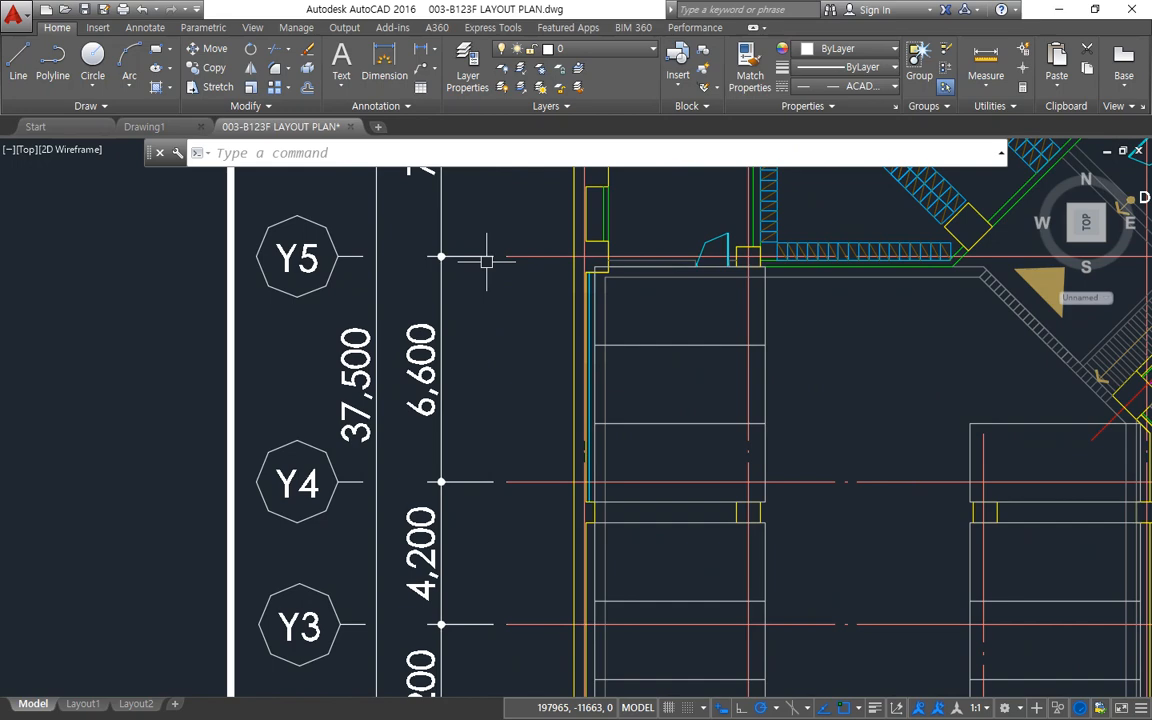
scroll(487, 260, "down", 6)
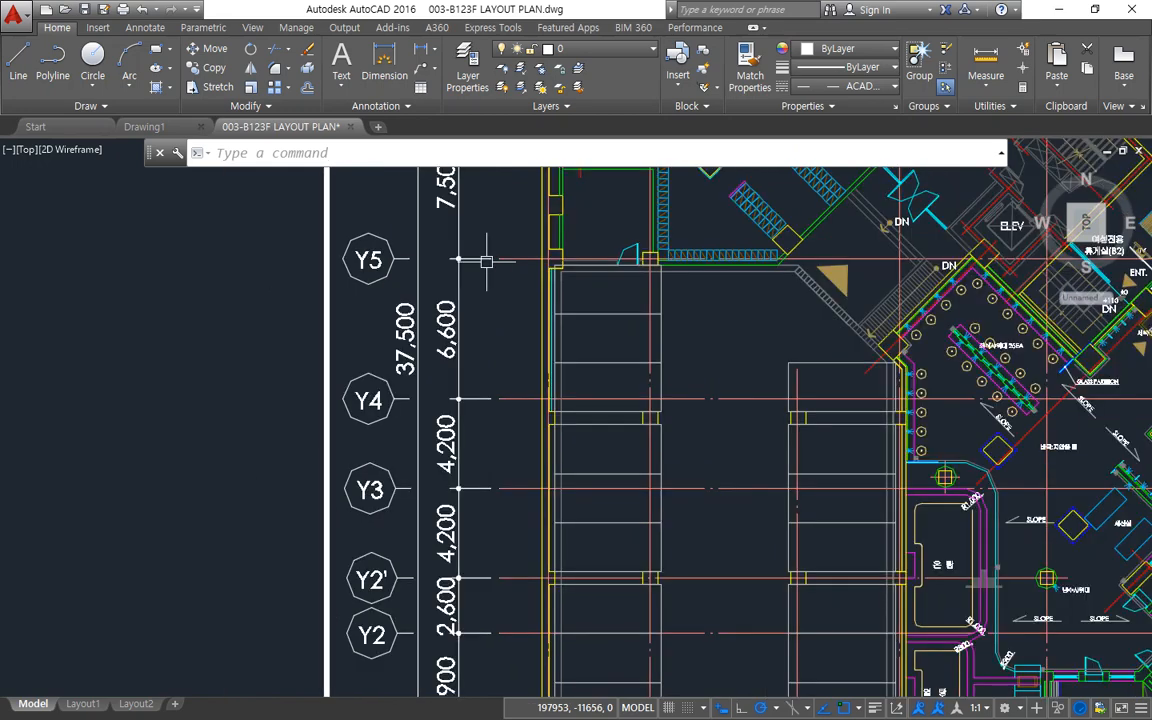
scroll(343, 378, "down", 5)
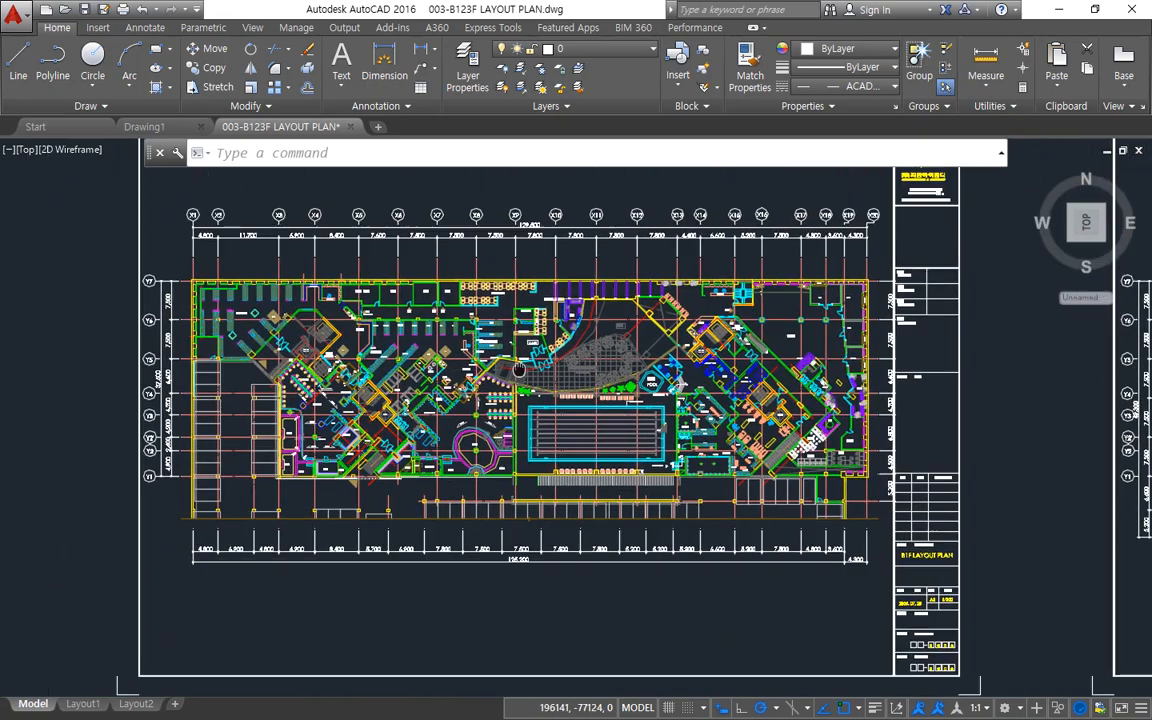
middle_click_drag(516, 366, 530, 367)
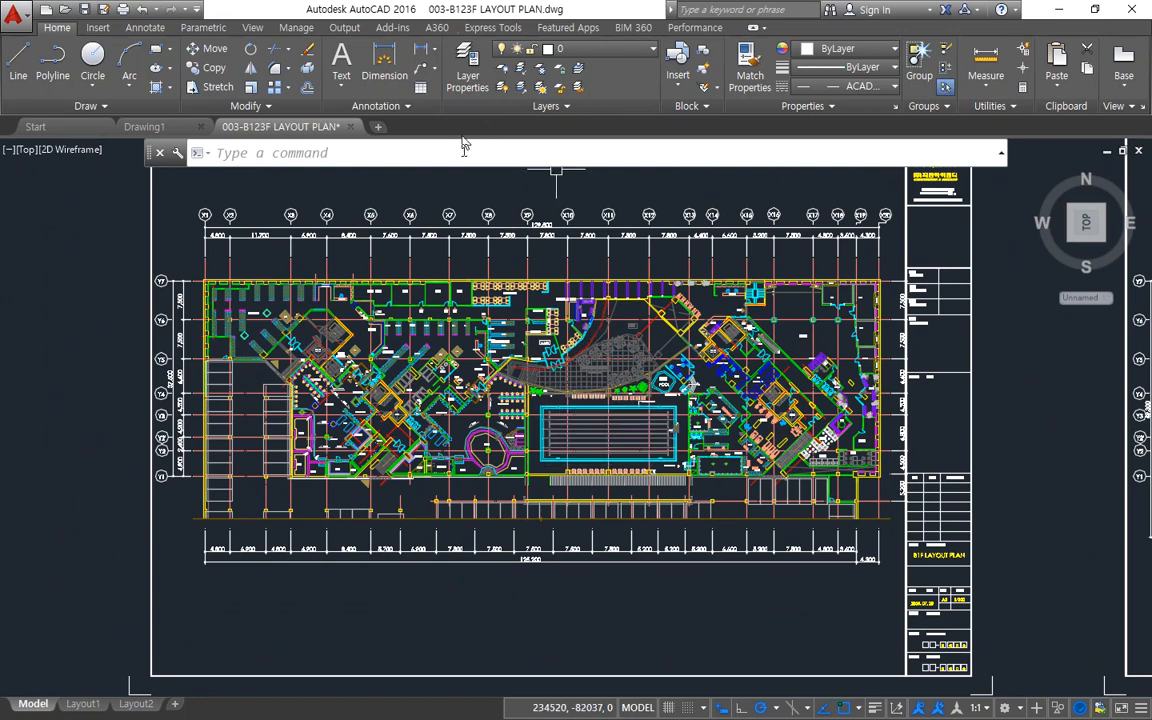
Close the layout plan without saving changes, and circle the layer tools in Drawing1 with a temporary freehand screen mark.
left_click(352, 133)
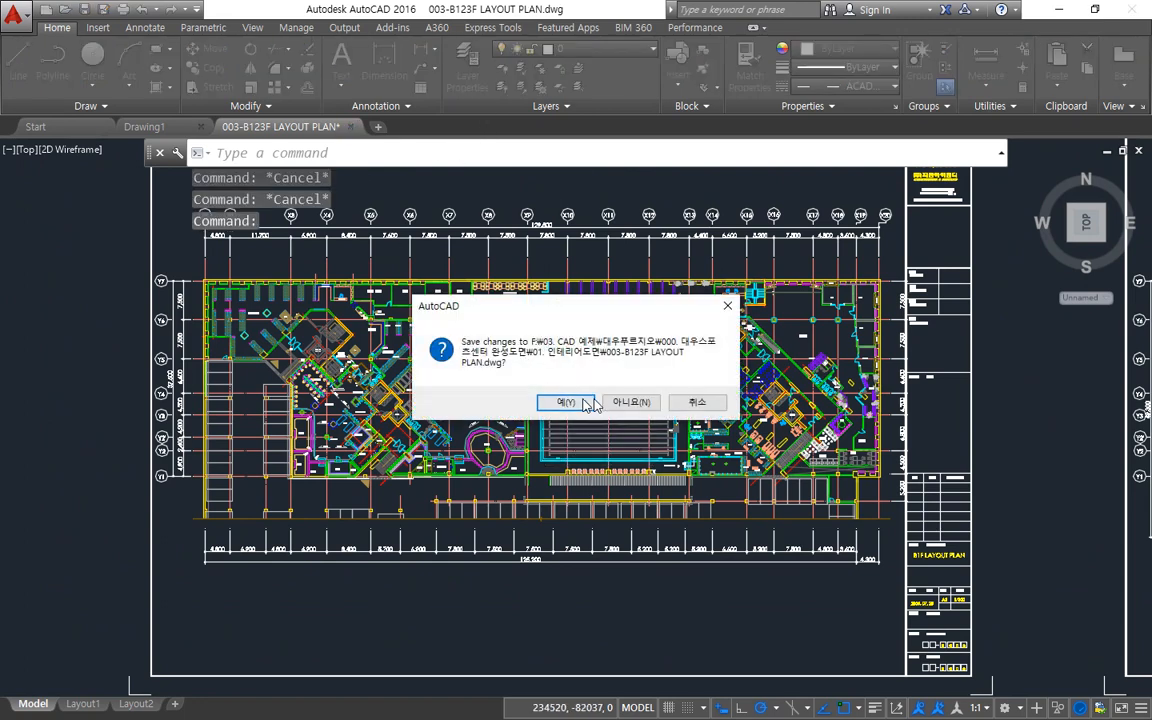
left_click(620, 401)
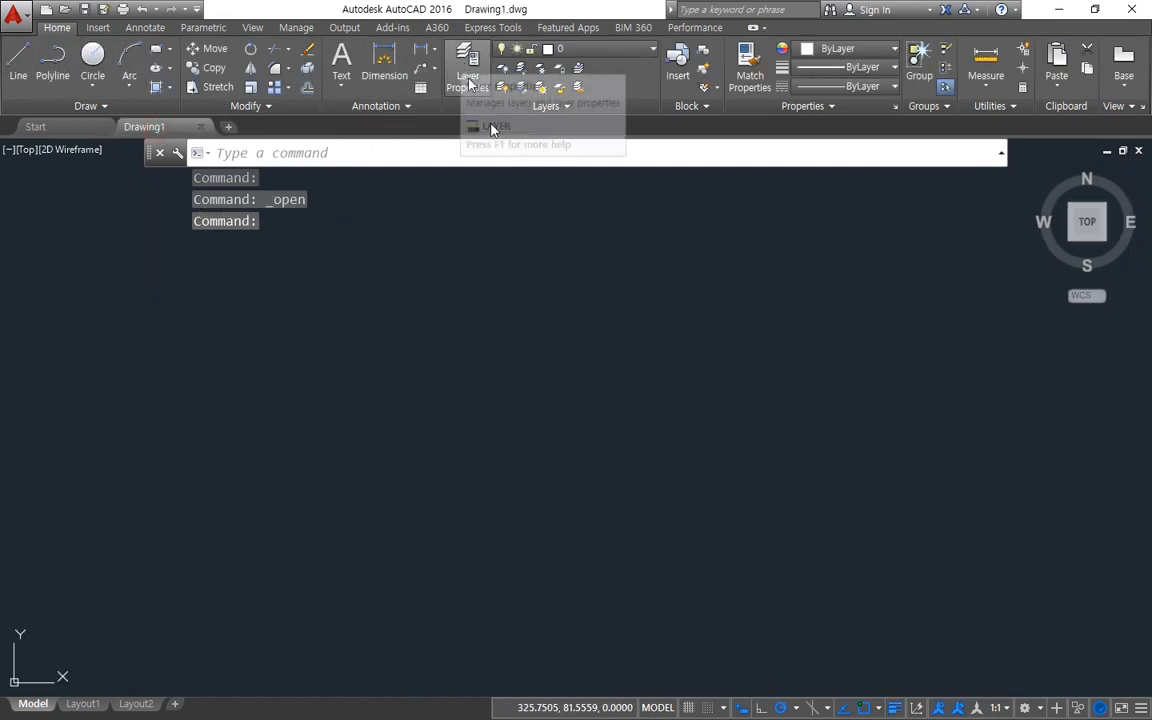
mouse_move(462, 113)
left_mouse_down()
mouse_move(428, 108)
mouse_move(440, 30)
mouse_move(653, 35)
mouse_move(545, 110)
mouse_move(440, 108)
left_mouse_up()
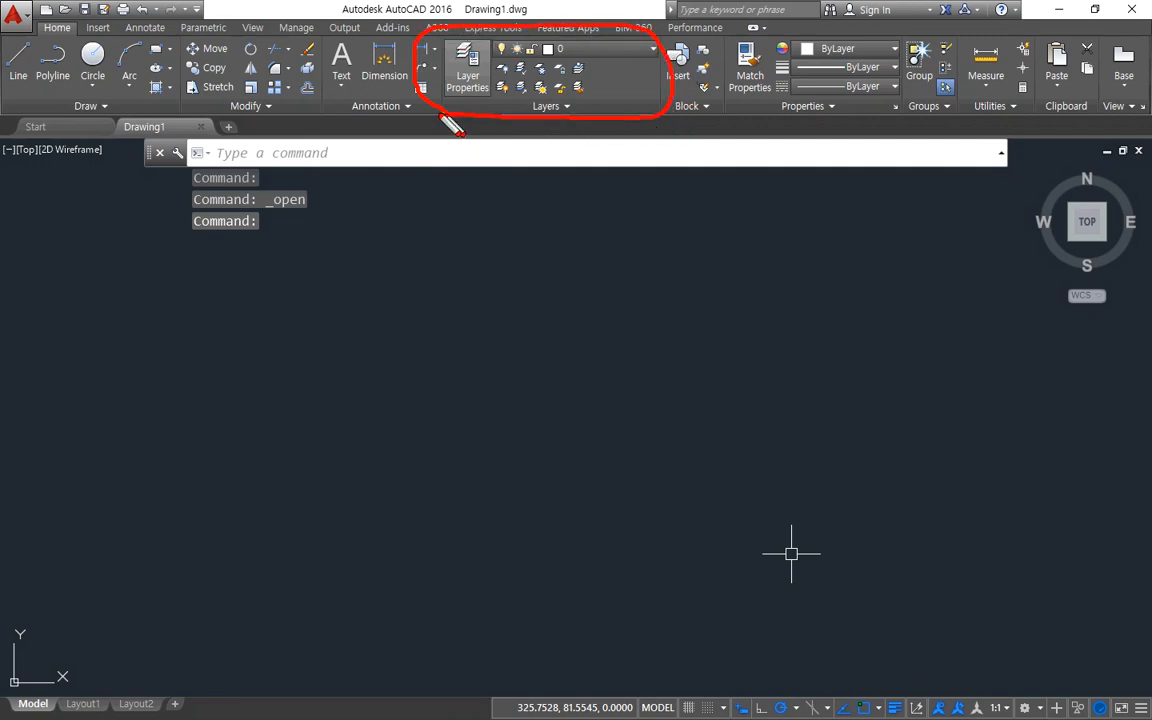
key("Escape")
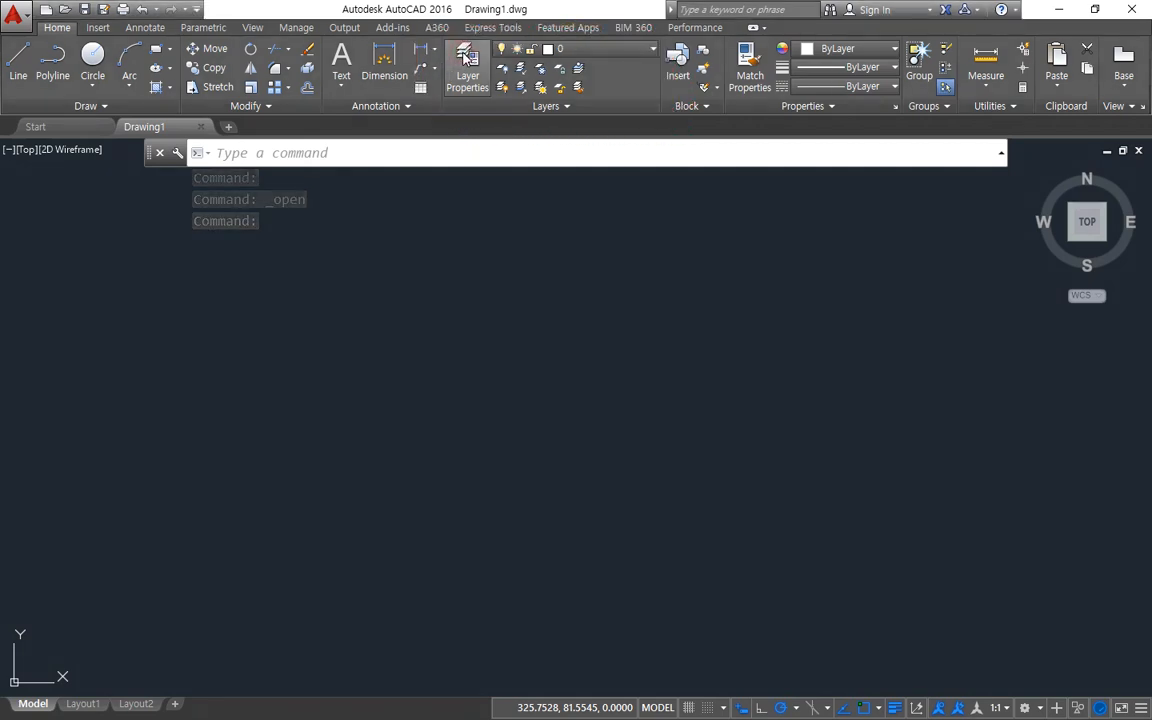
Open the Layer Properties Manager and create three new layers named cen, col and hid.
left_click(467, 58)
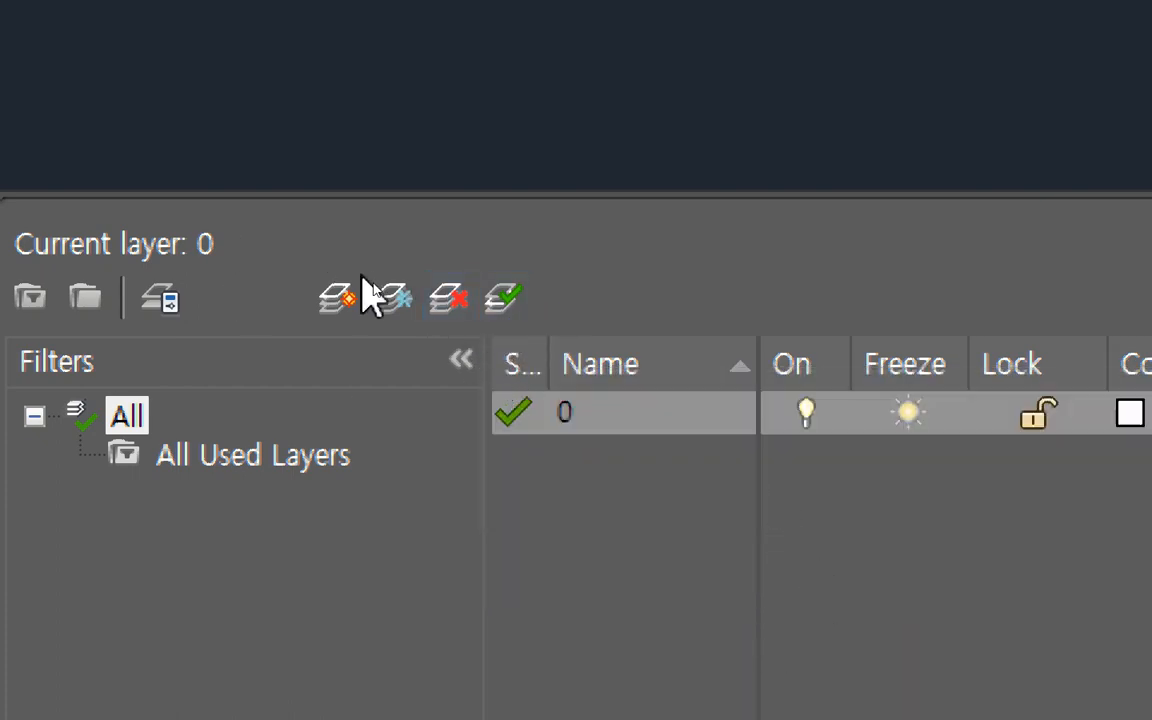
left_click(341, 306)
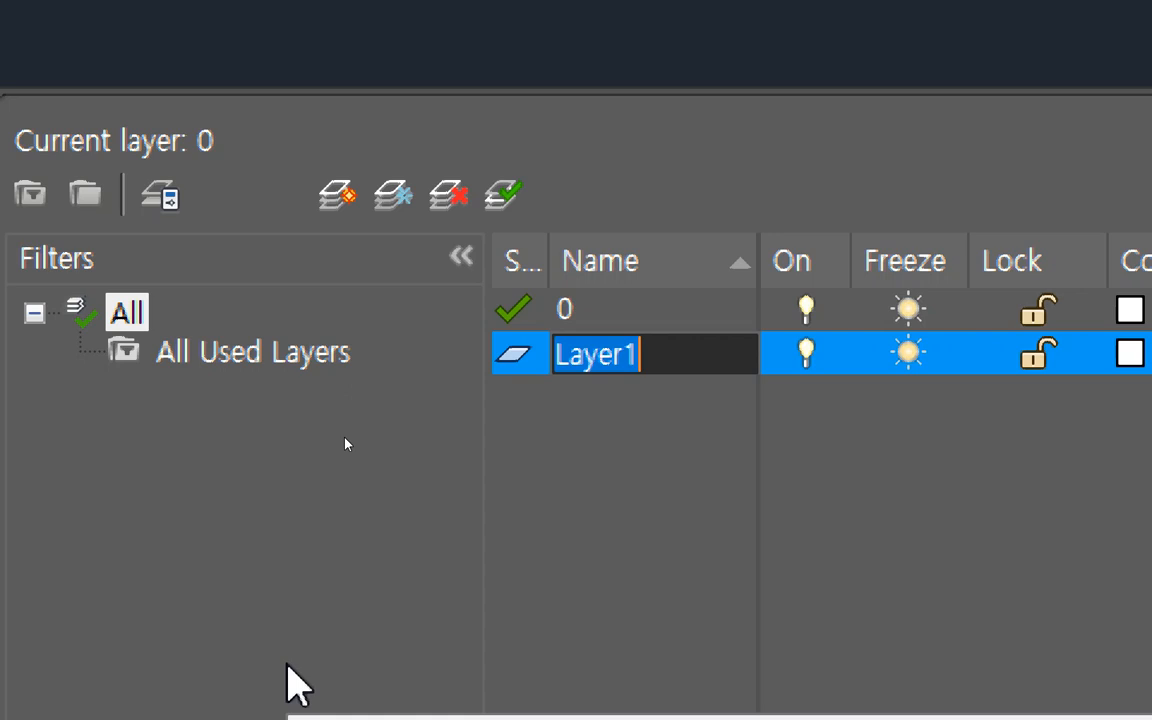
type("cen")
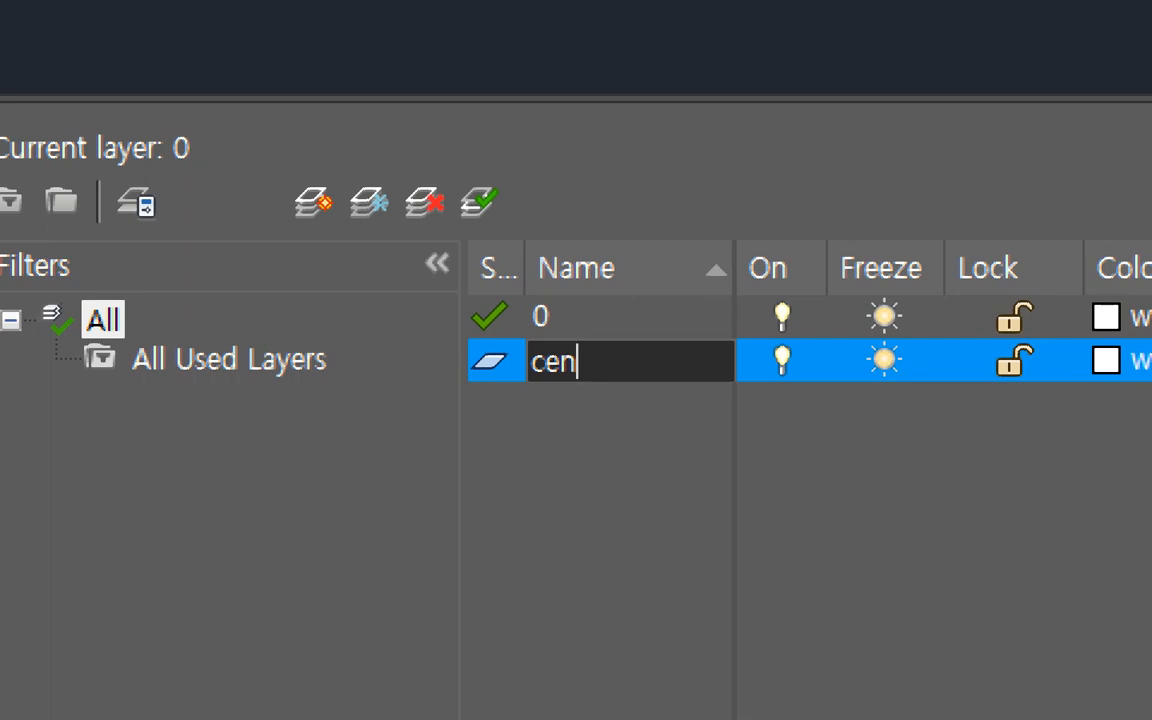
key("Return")
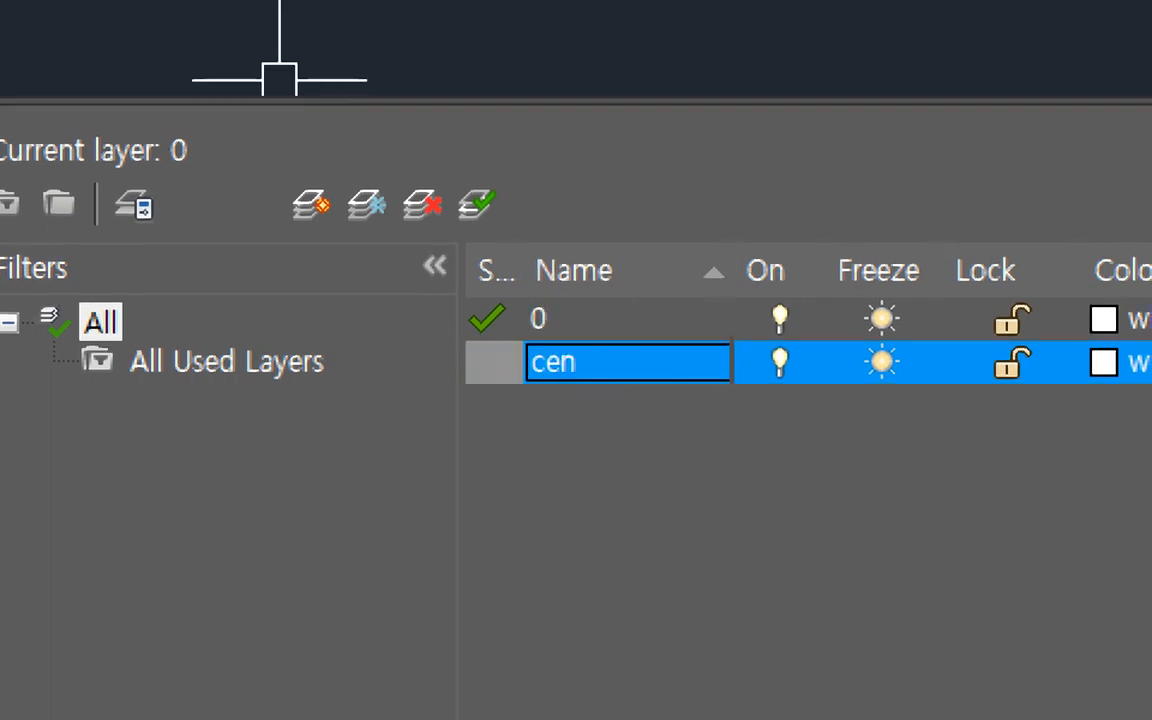
left_click(312, 210)
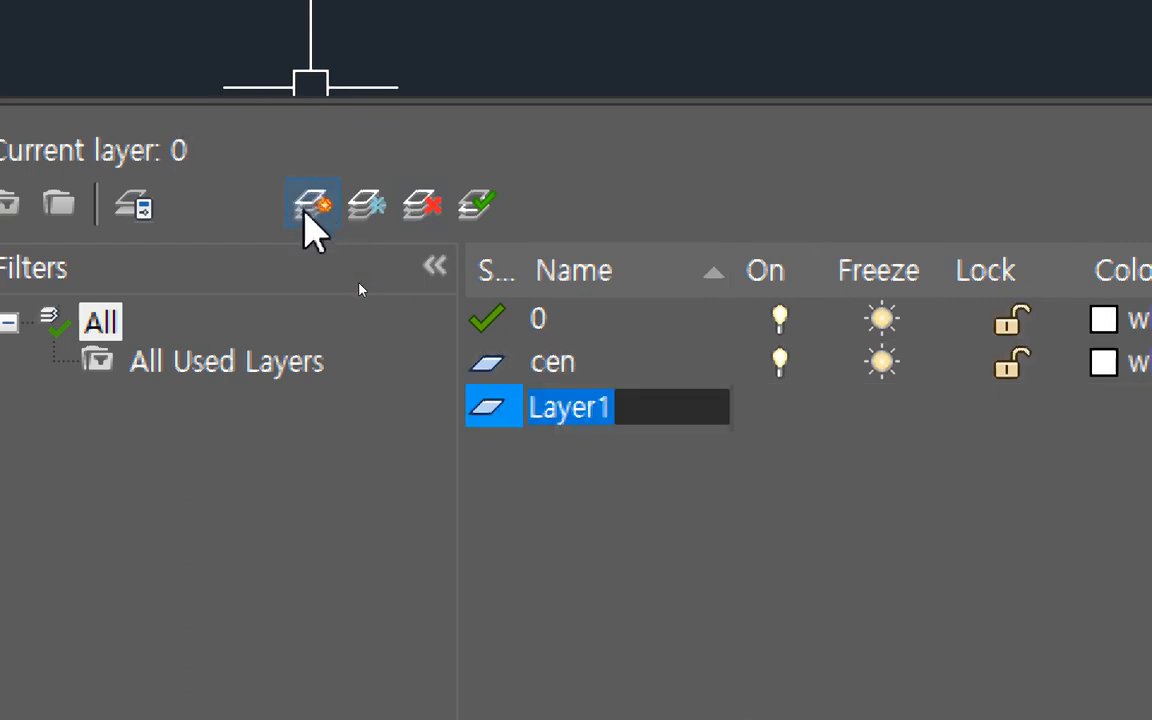
type("col")
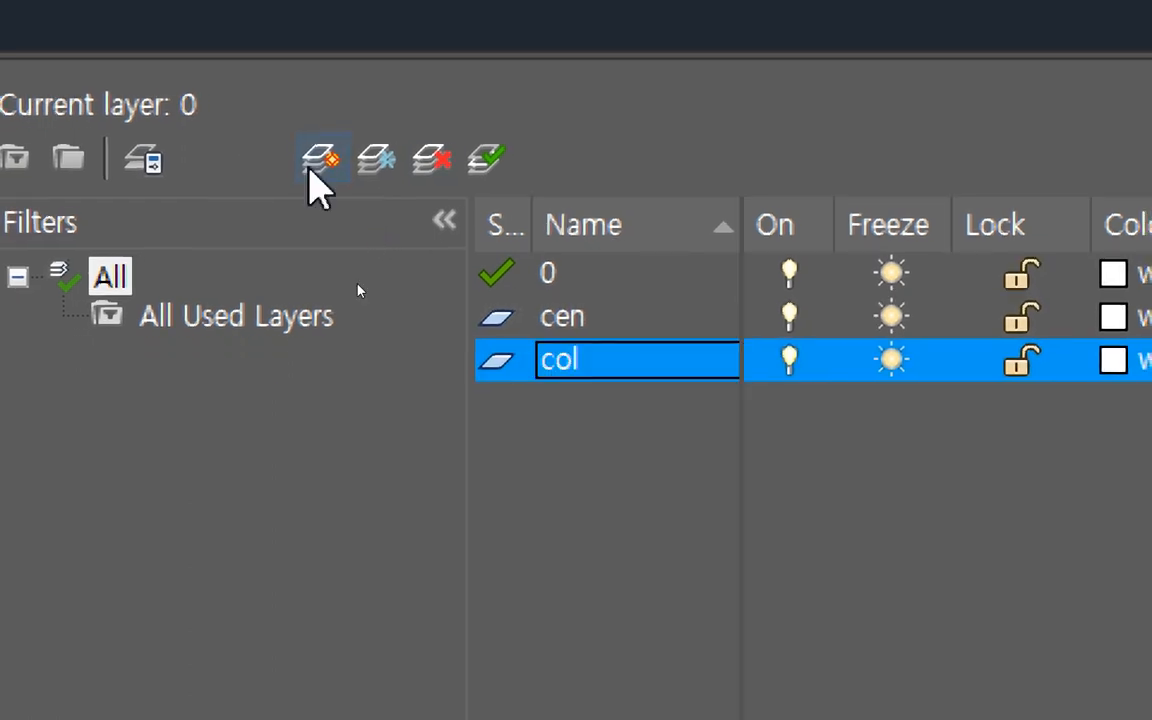
key("Return")
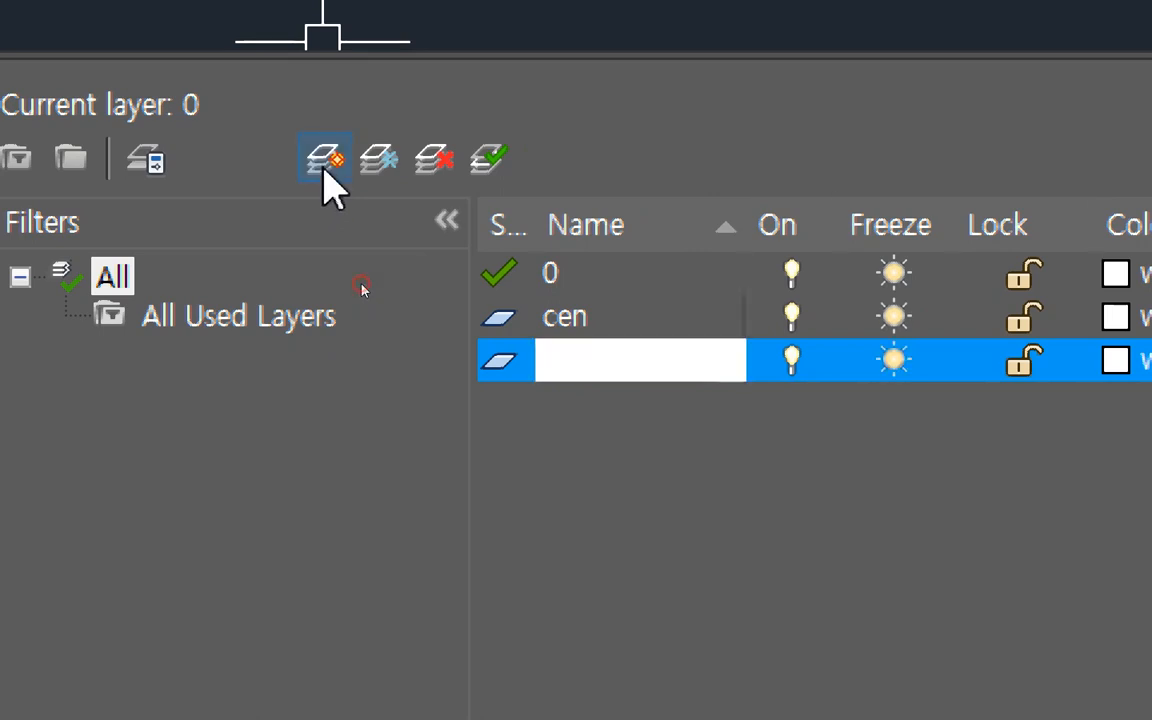
left_click(323, 180)
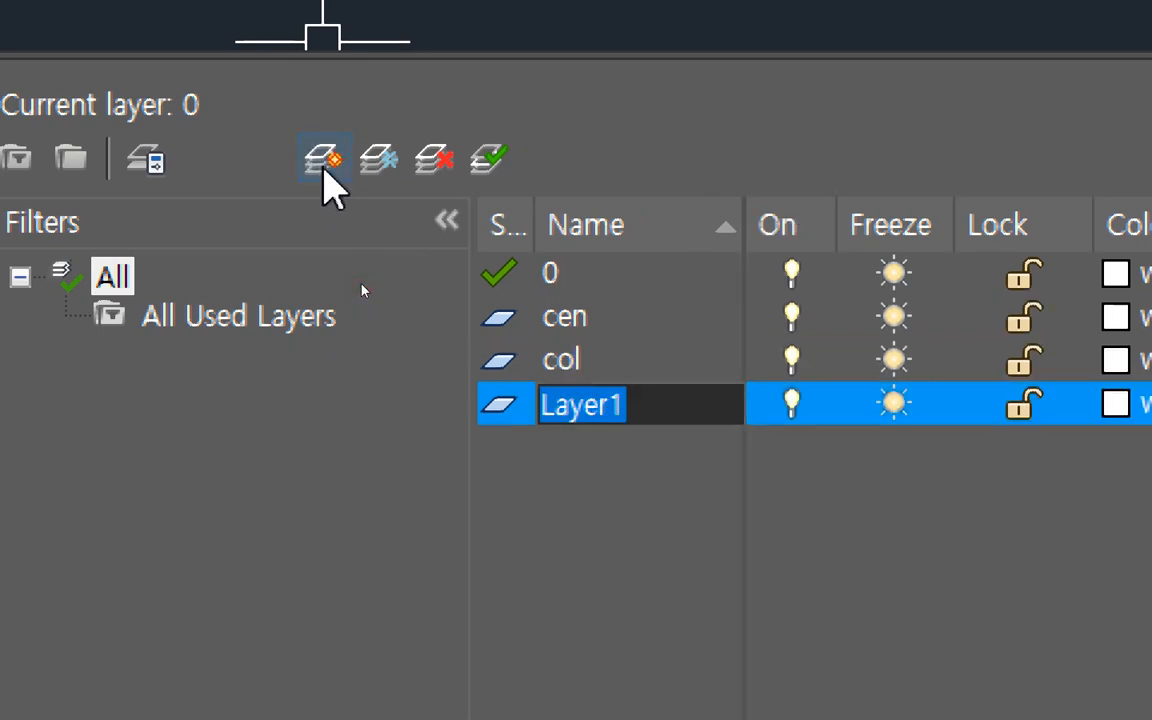
type("hid")
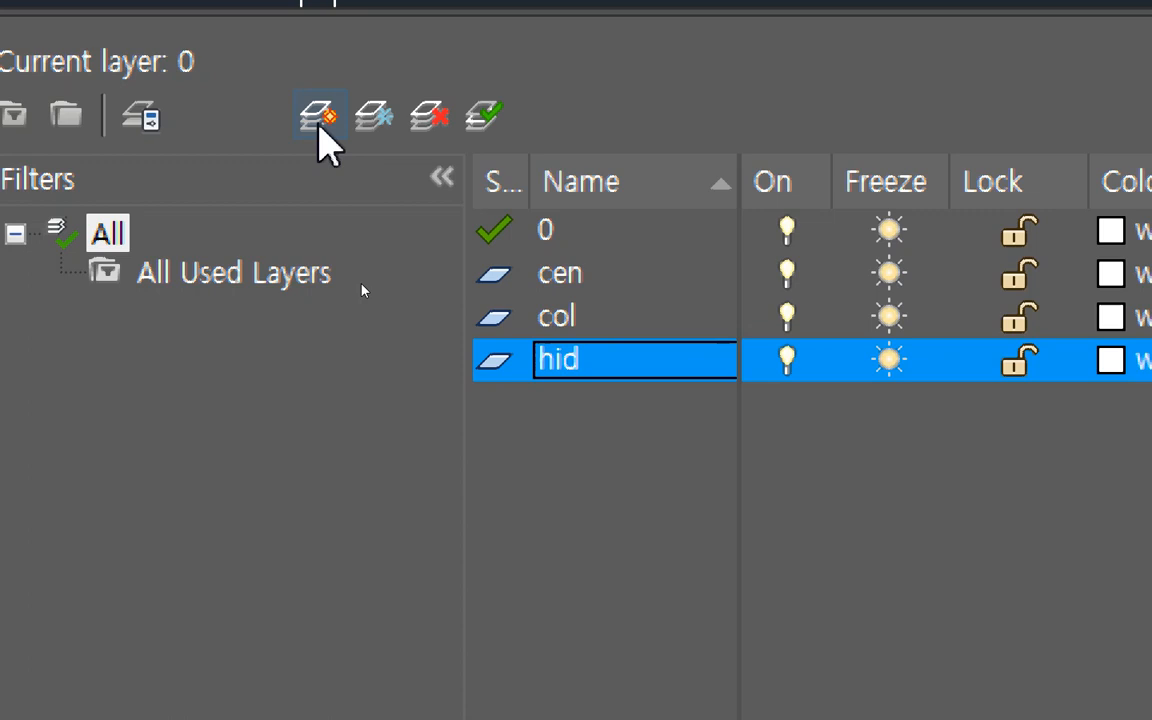
Add three more layers named fun, dim and txt to the layer list.
left_click(318, 118)
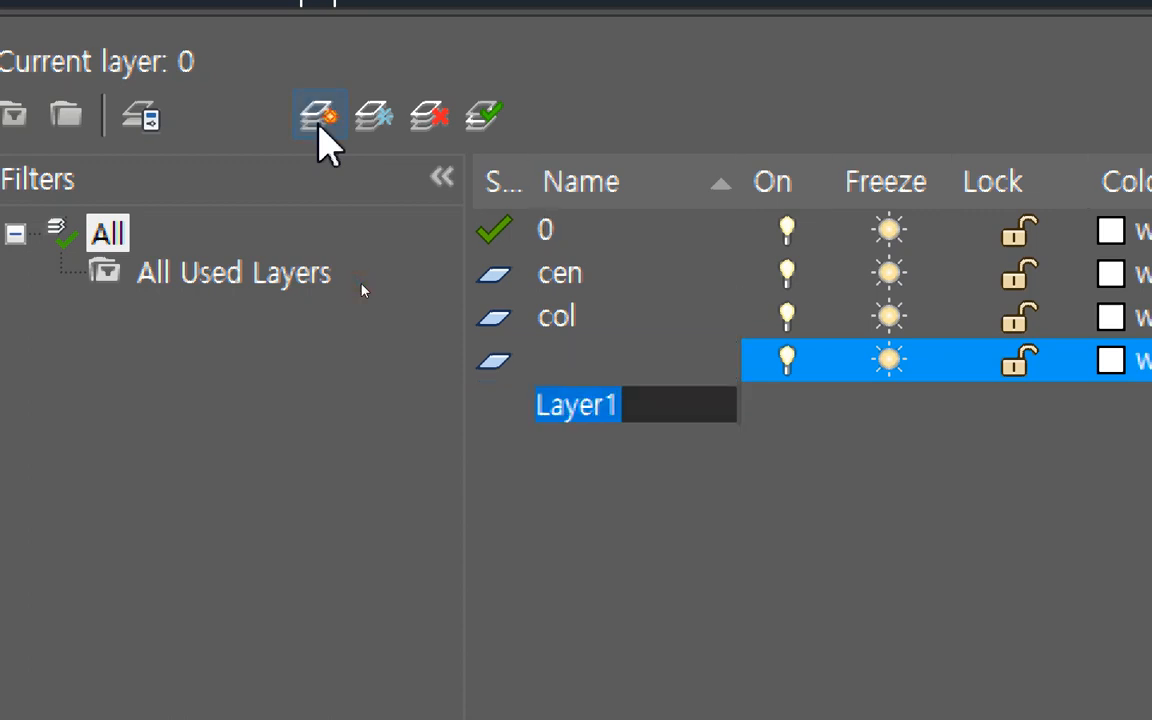
type("fun")
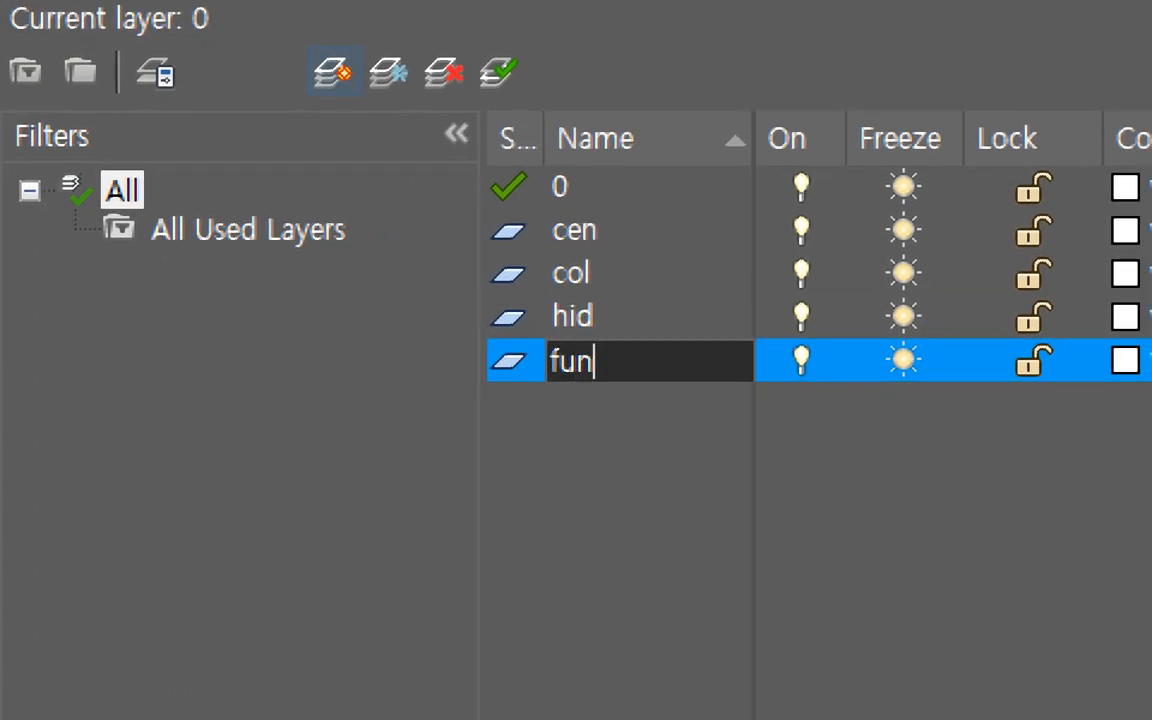
key("Return")
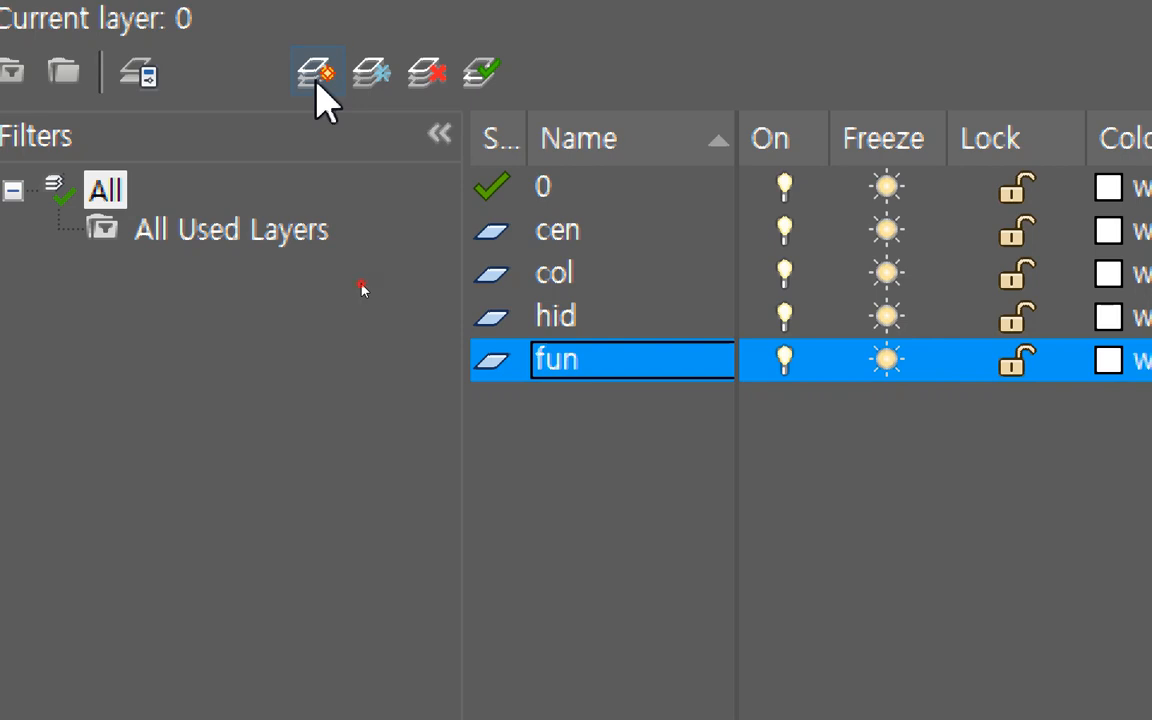
left_click(316, 74)
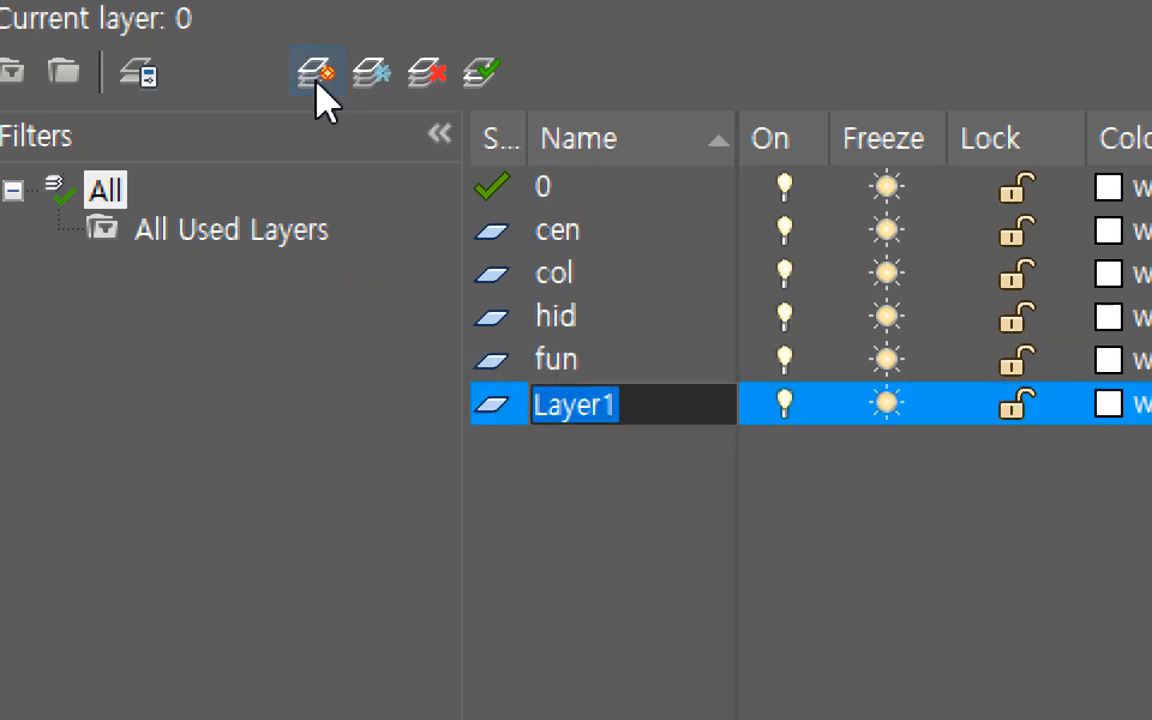
type("dim")
key("Return")
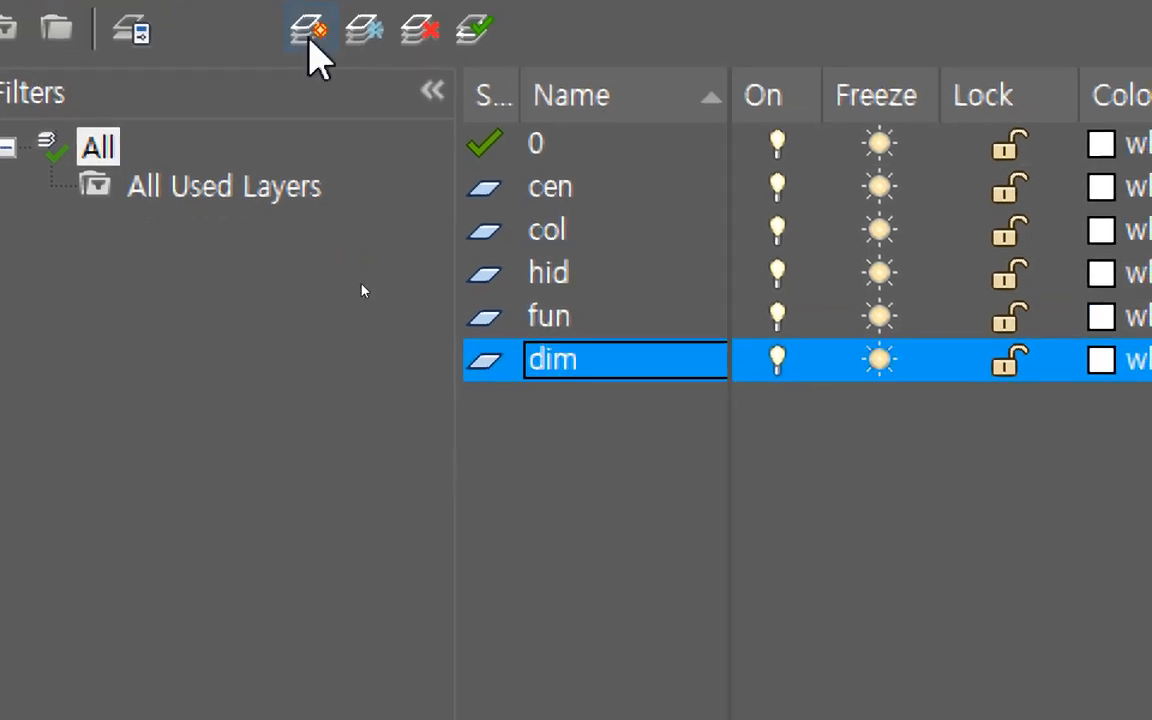
left_click(310, 42)
type("txt")
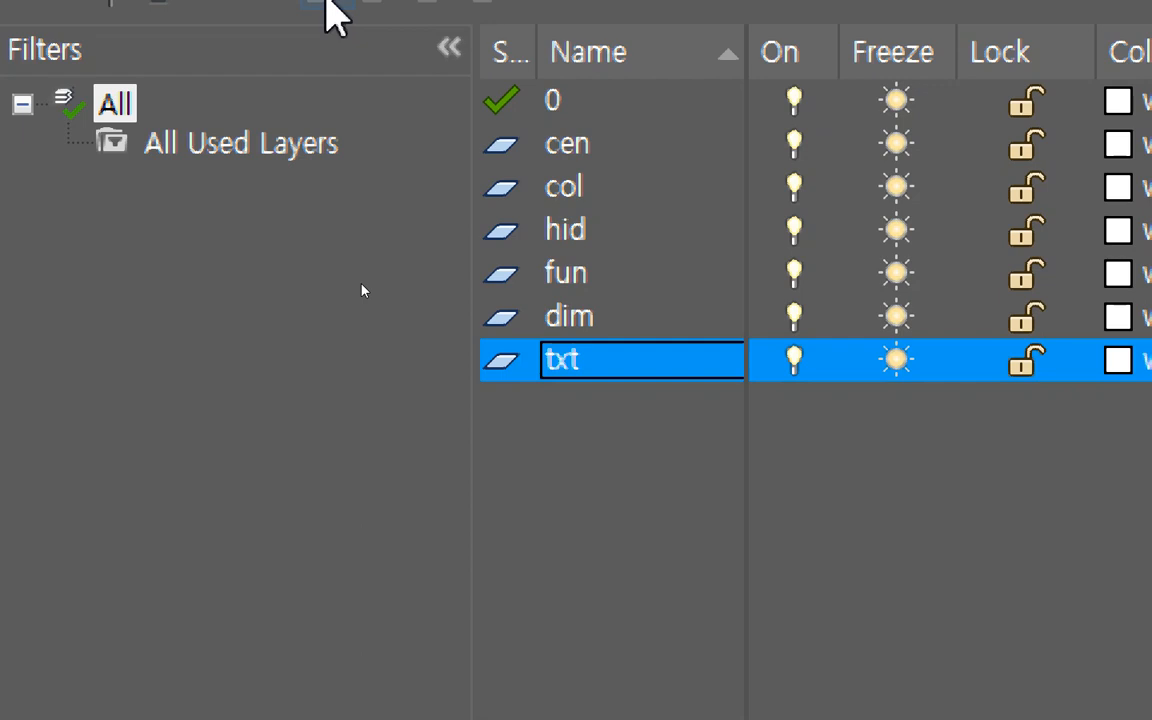
Rename the cen layer to 중심선.
key("Up")
key("Up")
key("Up")
key("Up")
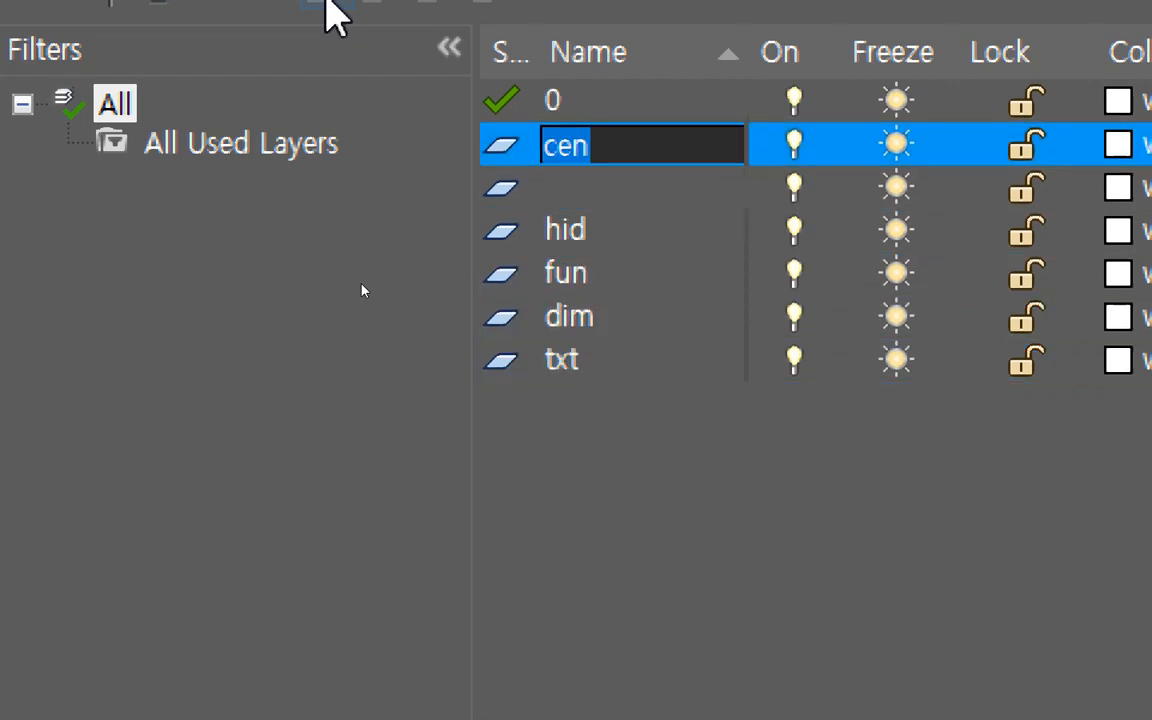
type("중심")
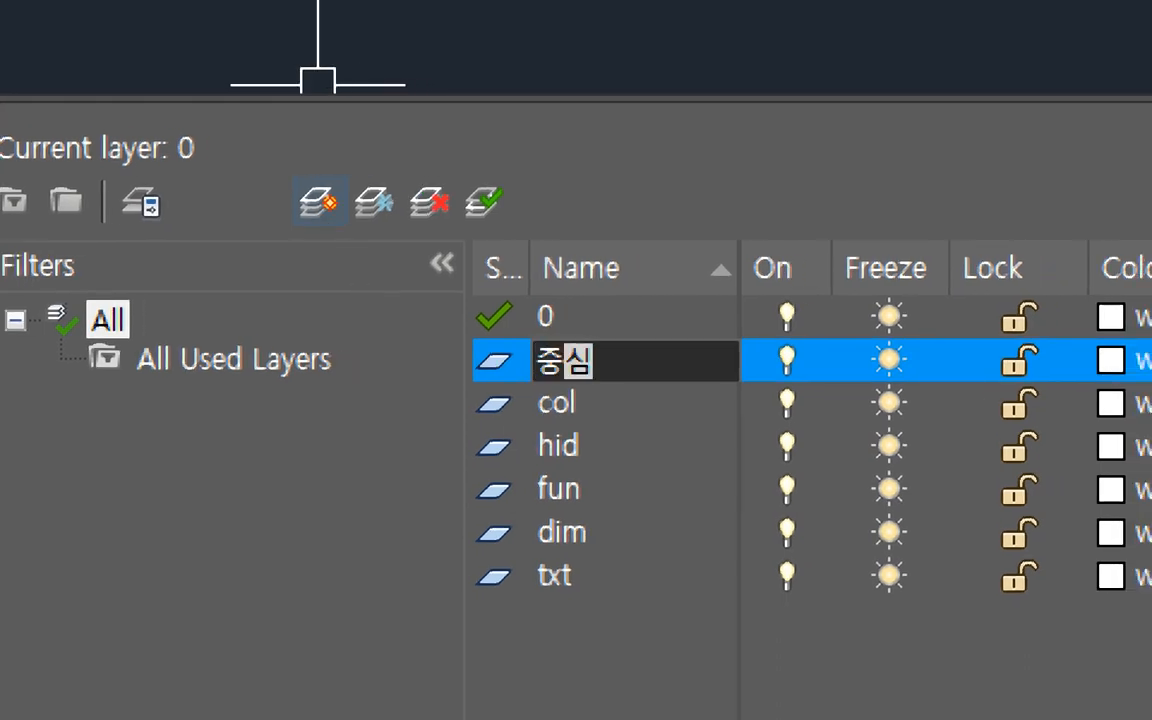
type("선")
key("Down")
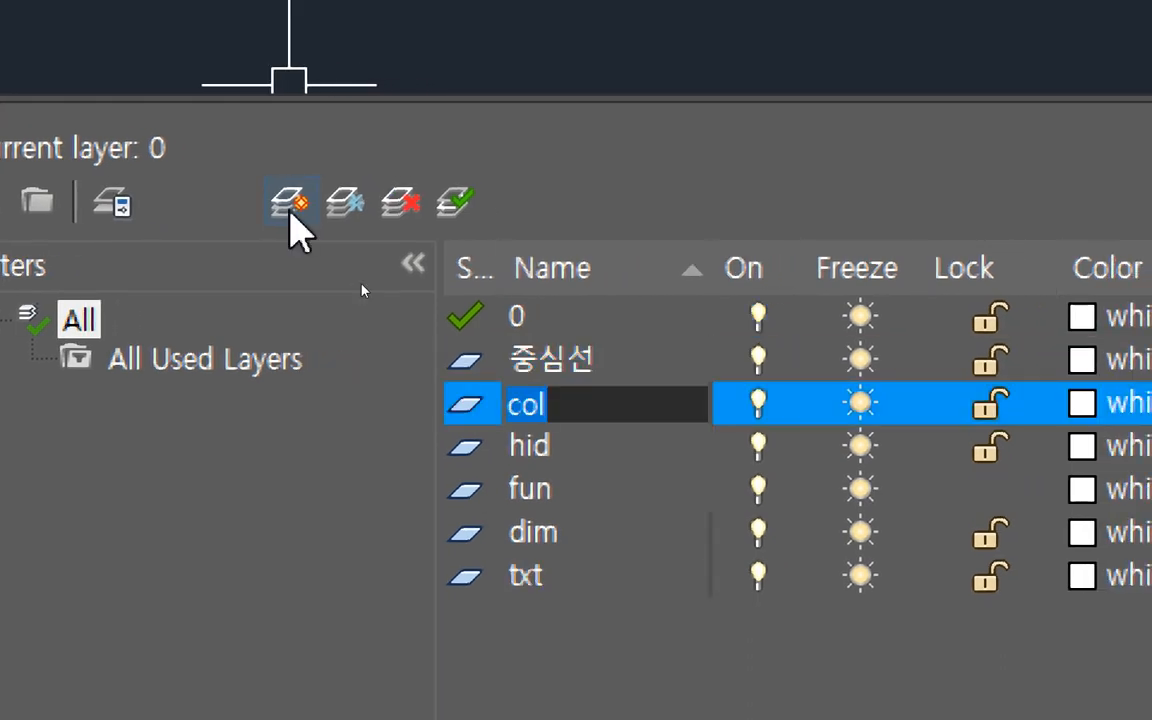
Rename the col layer to 단면선 and the hid layer to 은선.
type("단면선")
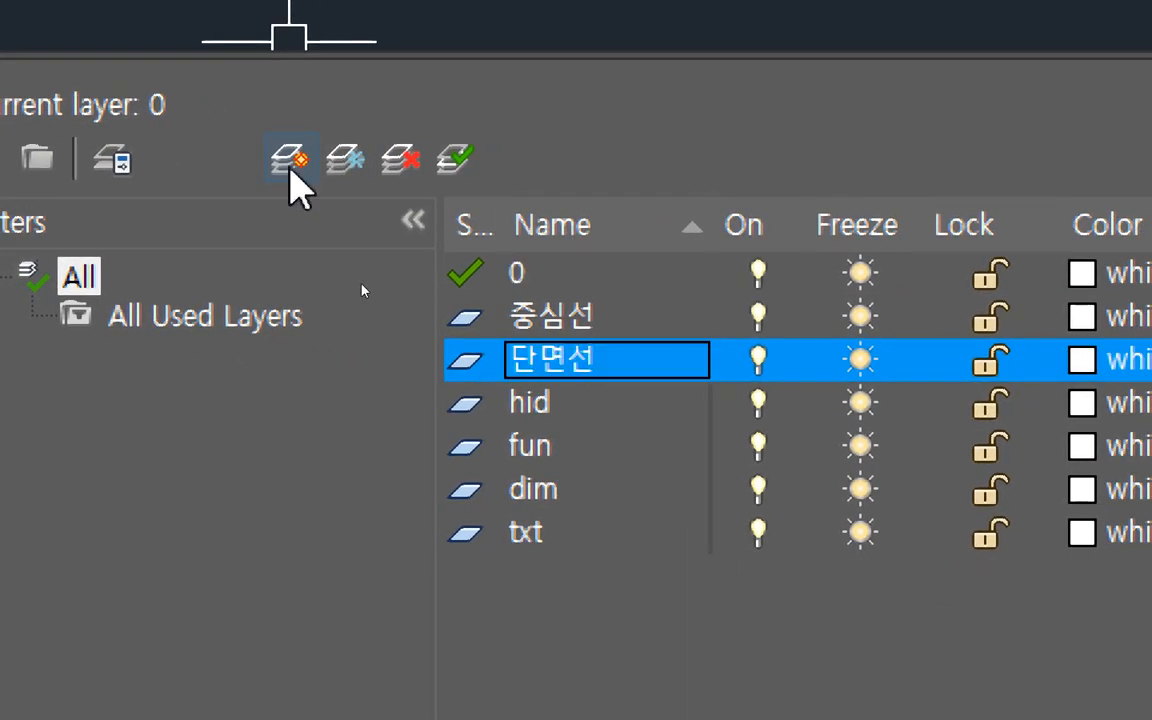
key("Down")
type("은")
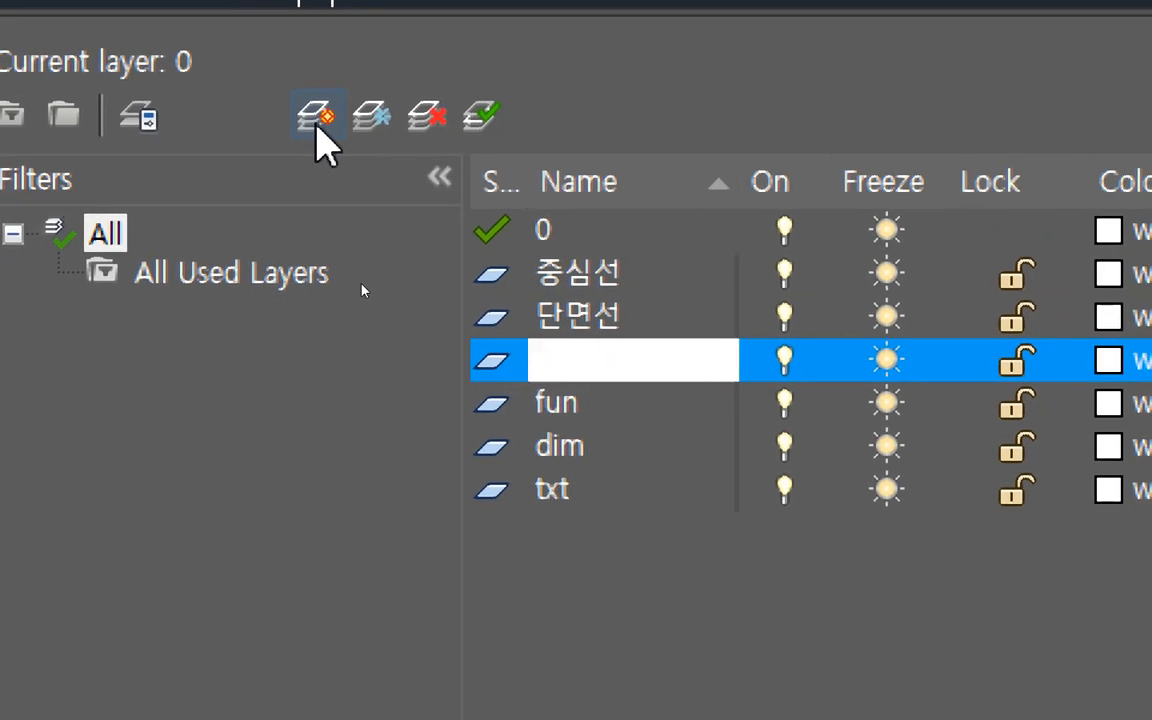
type("선")
key("Down")
Rename the fun, dim and txt layers to 가구, 치수 and 문자.
type("가")
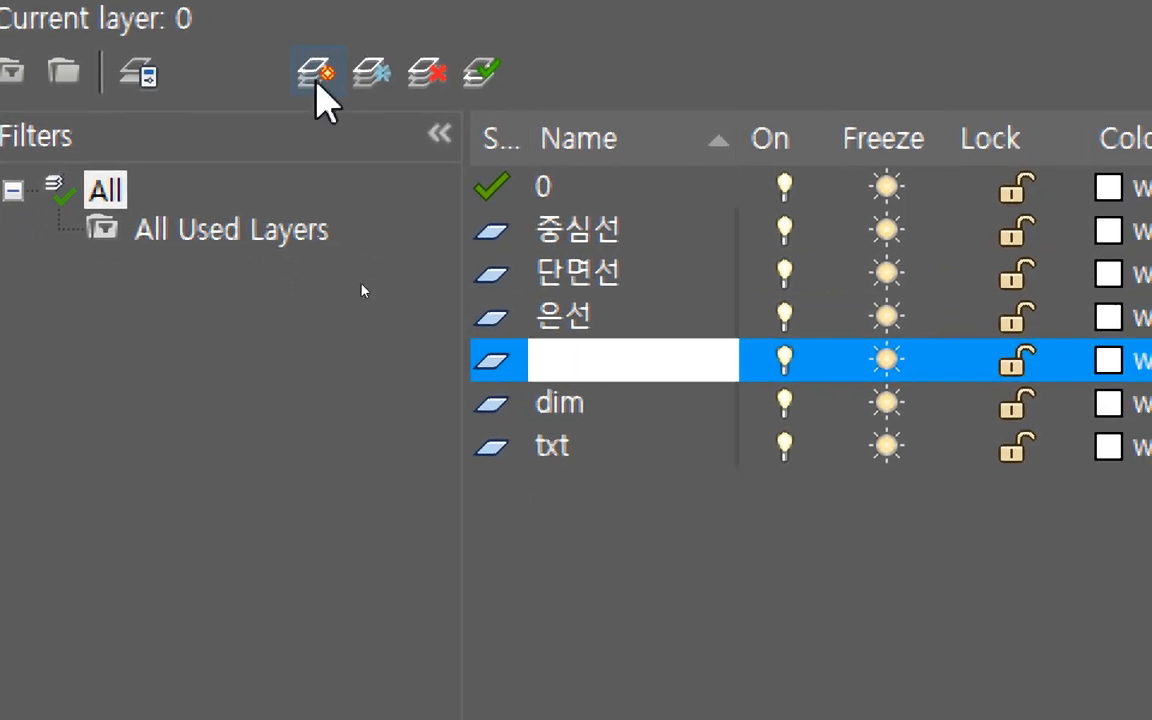
type("구")
key("Down")
type("치수")
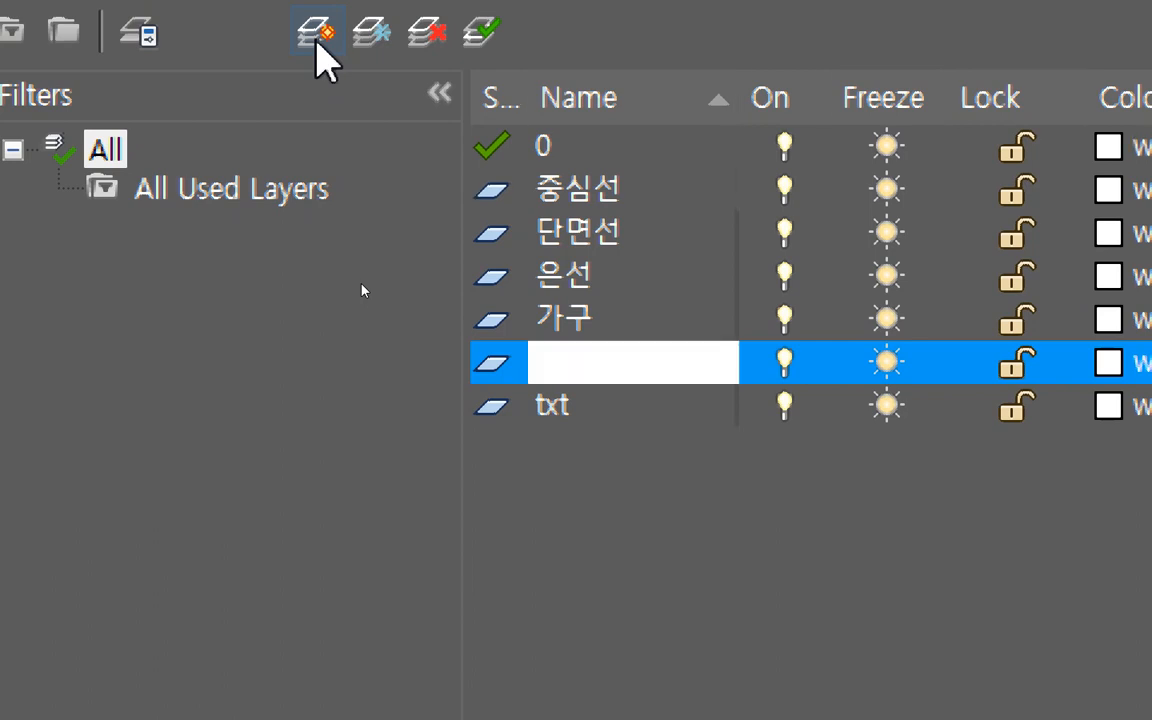
key("Down")
type("문재")
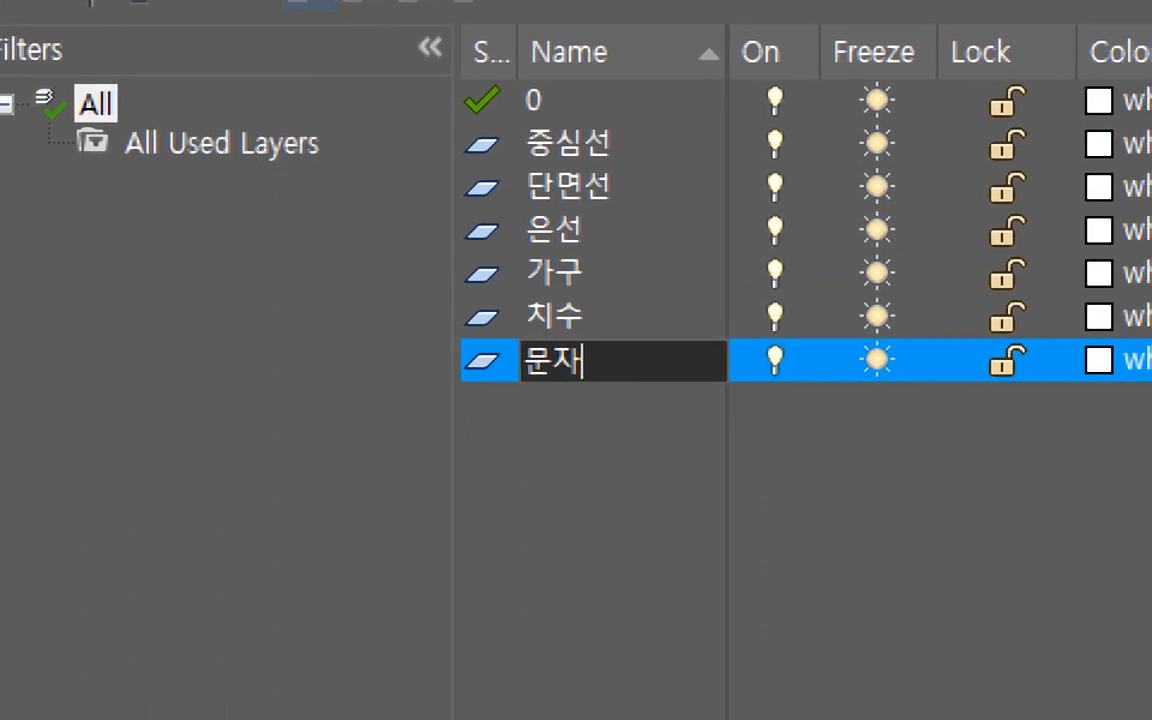
key("Return")
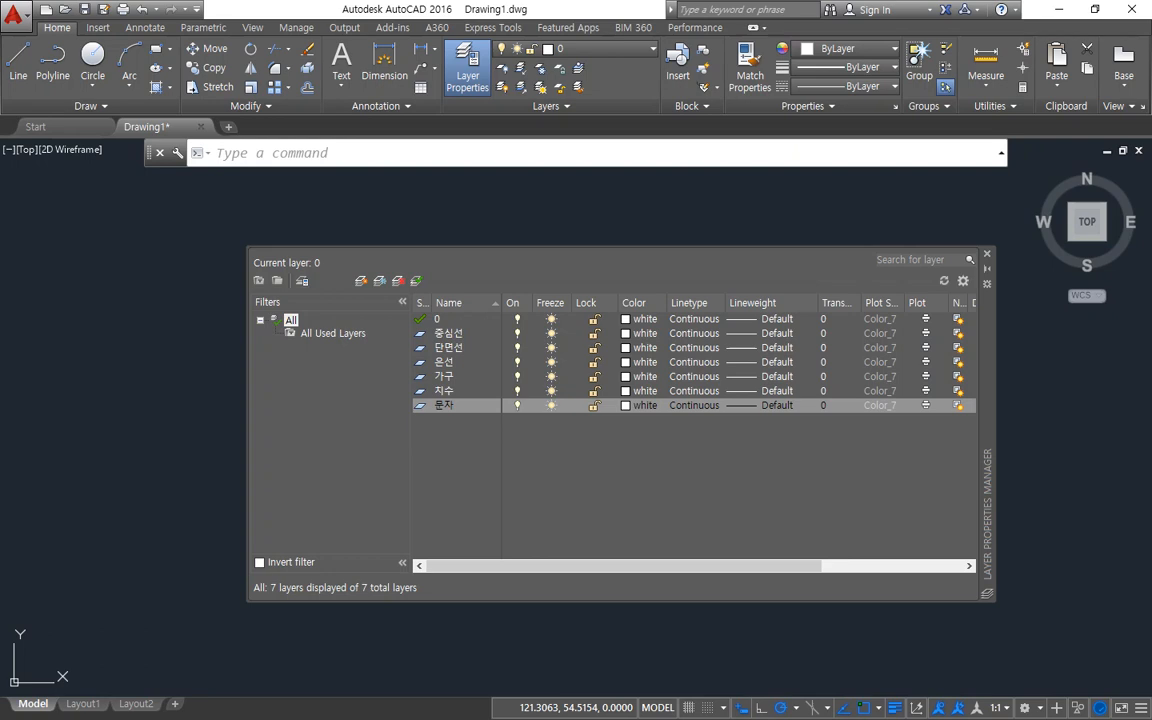
Make 중심선 the current layer and draw two circles on it with radii of about 43 and 34.
left_click(420, 333)
double_click(421, 334)
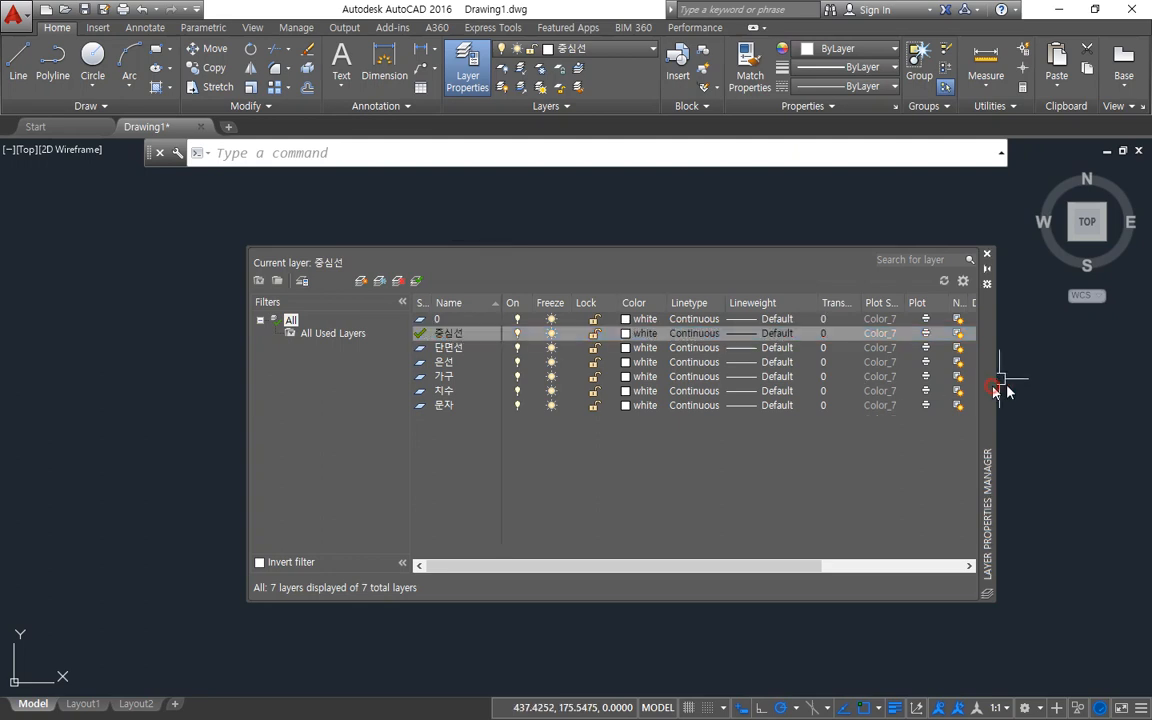
left_click_drag(996, 389, 1088, 388)
type("c")
key("Return")
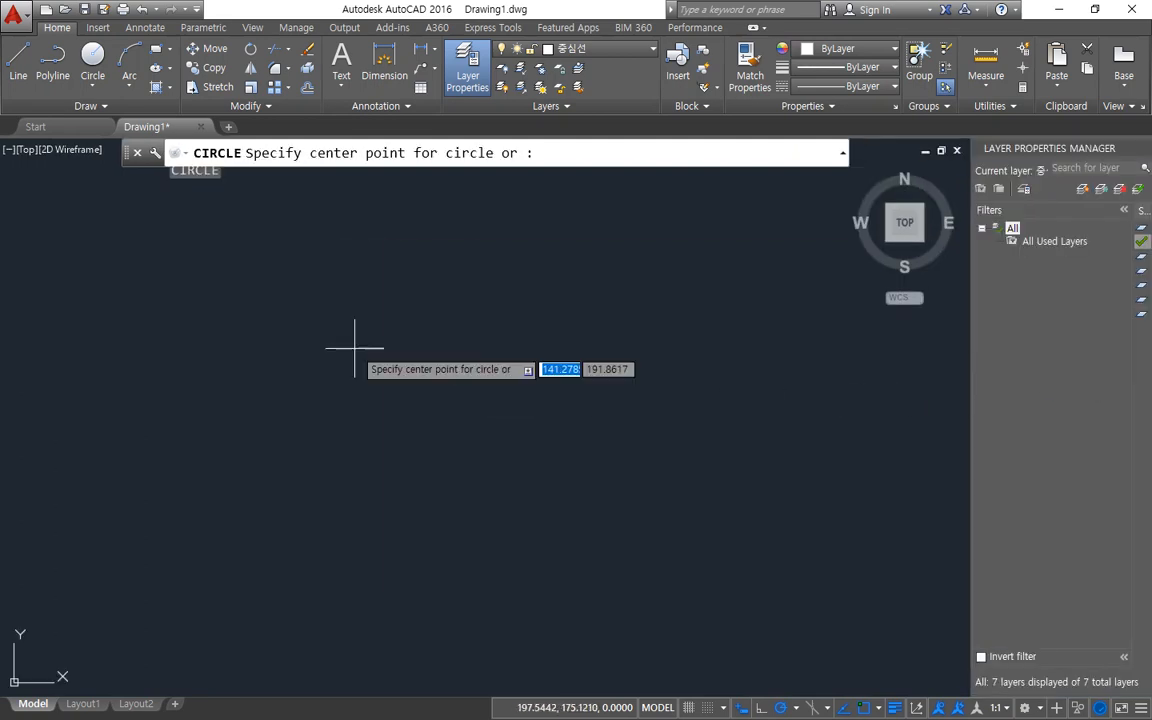
left_click(354, 347)
left_click(429, 320)
key("Return")
left_click(576, 463)
left_click(616, 413)
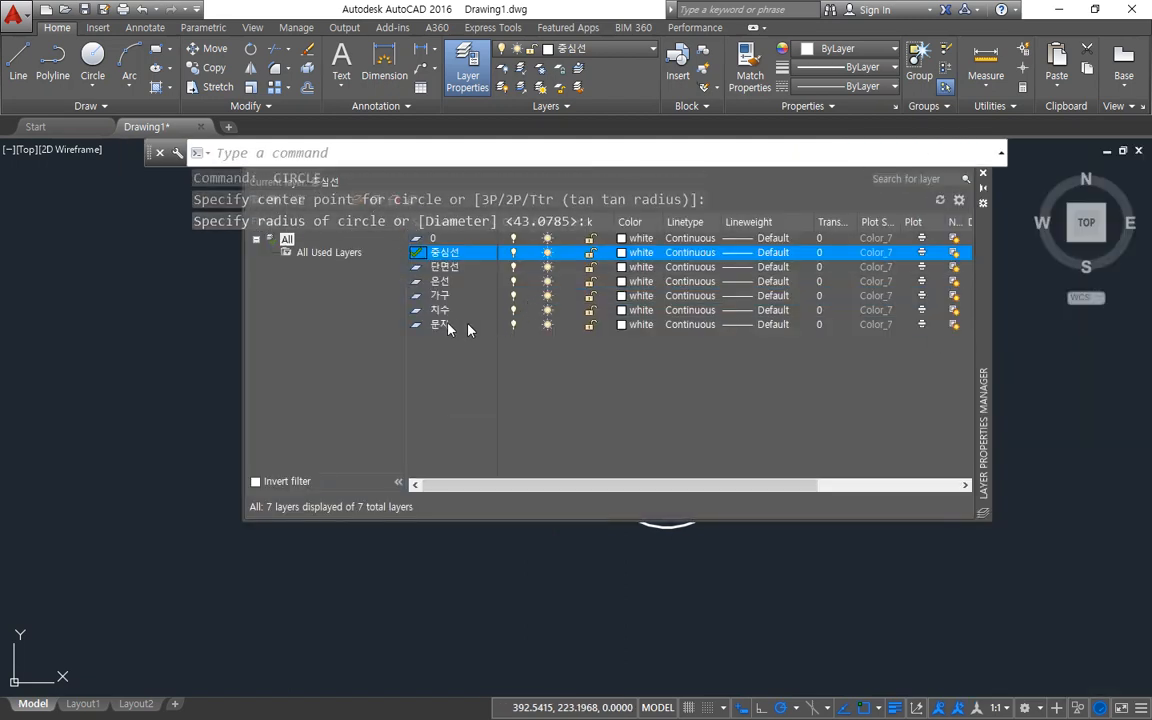
Make 은선 the current layer and draw three smaller circles around the two existing ones.
double_click(418, 283)
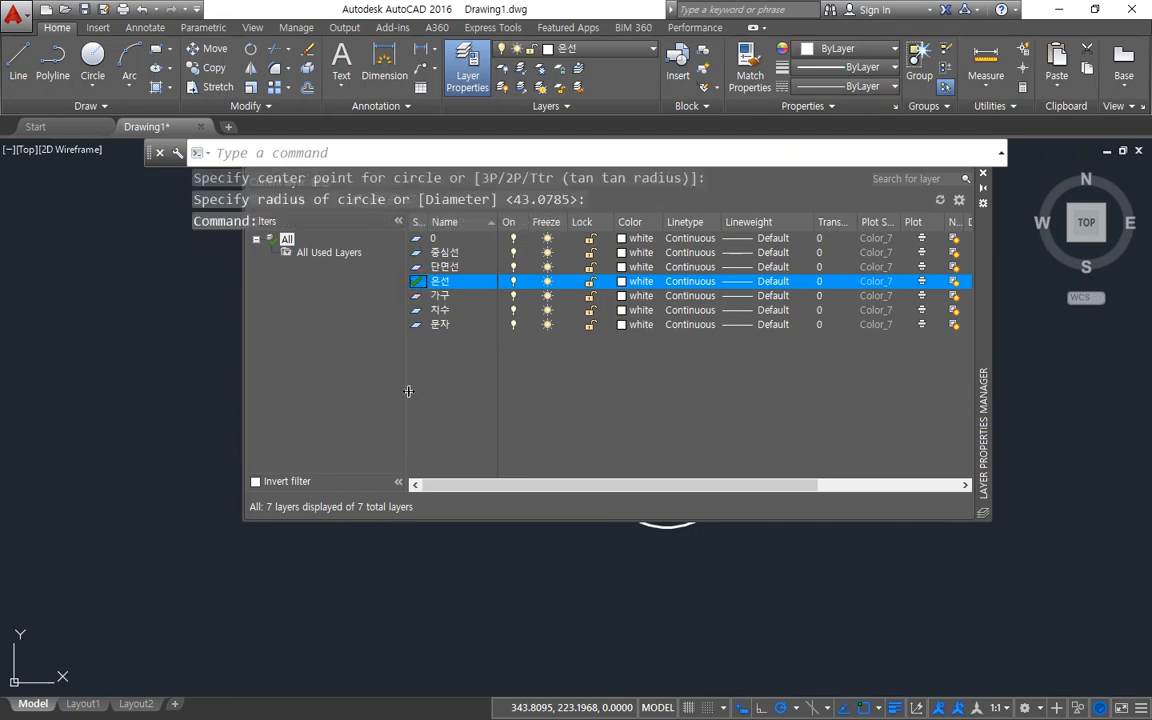
left_click(983, 173)
type("c")
key("space")
left_click(720, 307)
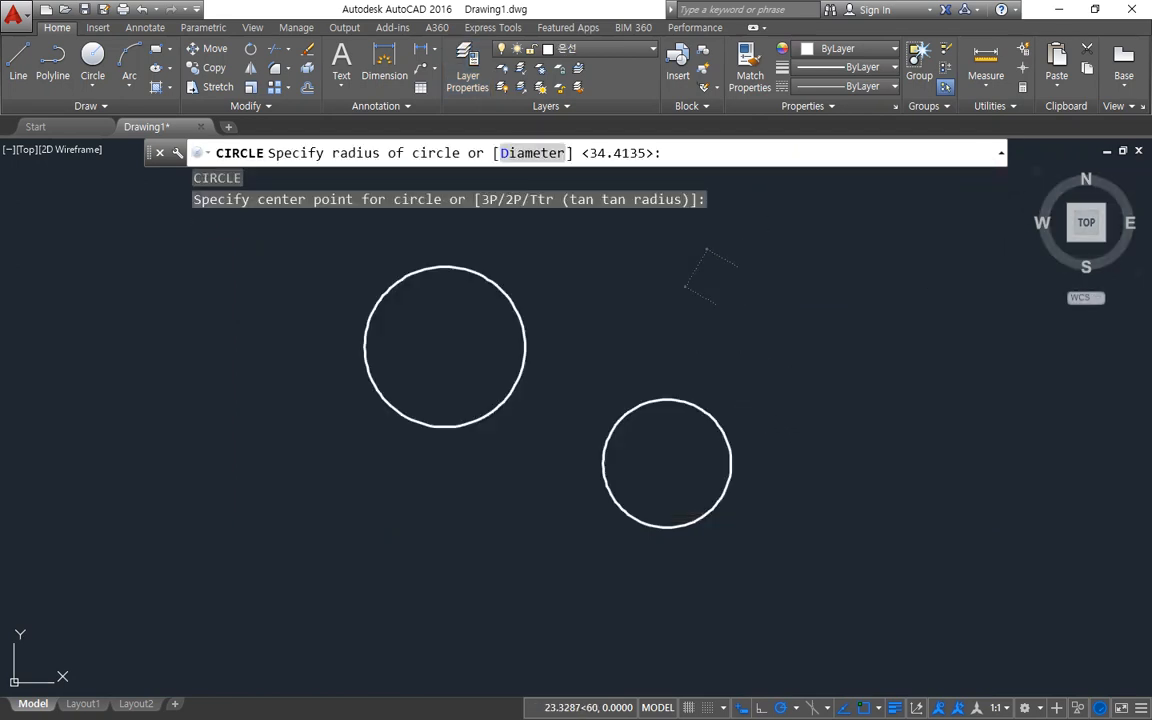
left_click(742, 269)
key("space")
left_click(458, 521)
left_click(458, 476)
key("space")
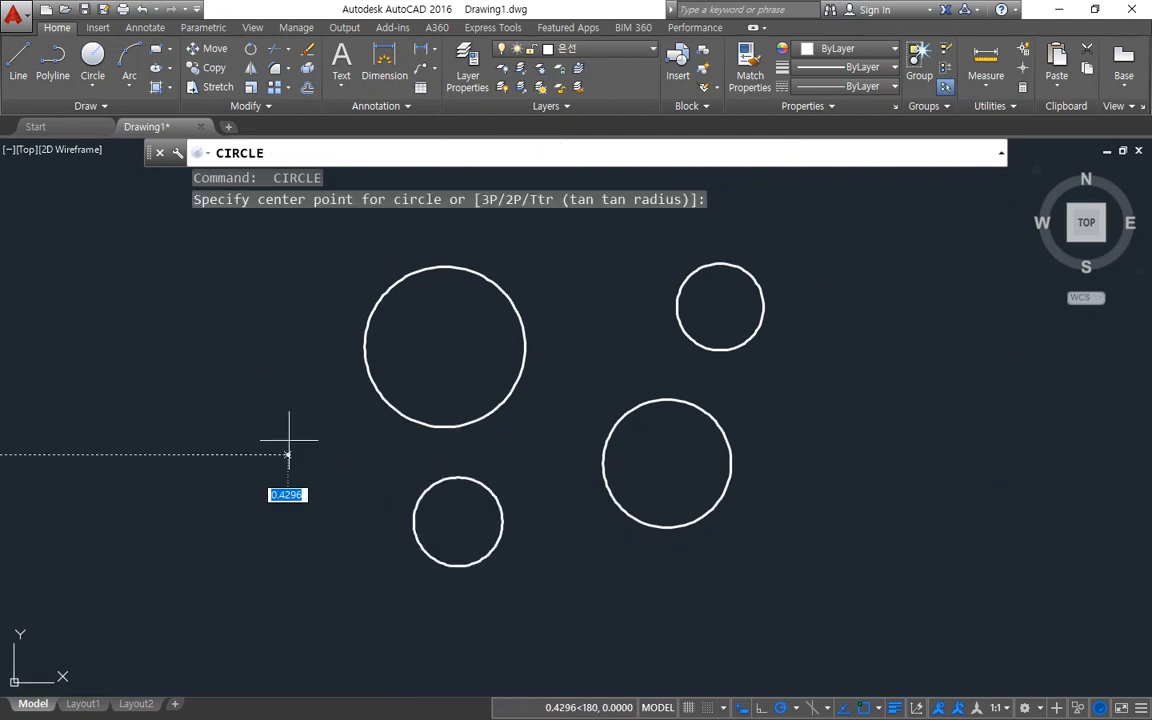
left_click(288, 455)
left_click(288, 400)
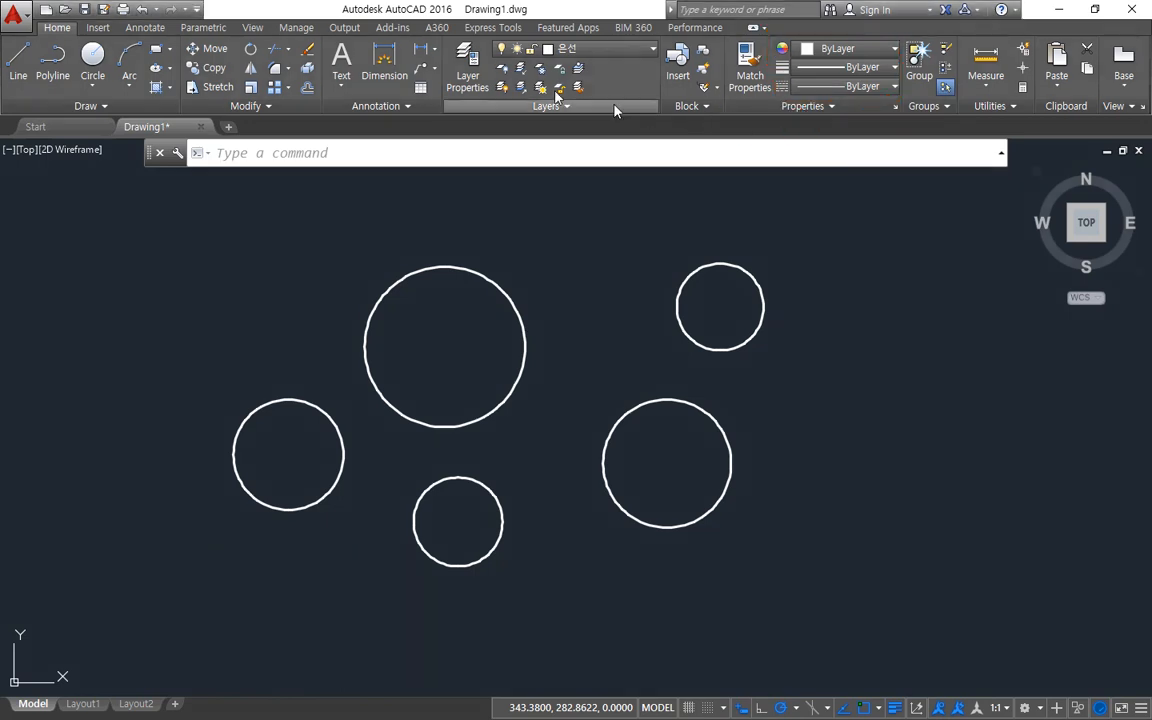
Set the 은선 layer's color to green and close the Layer Properties Manager.
left_click(479, 92)
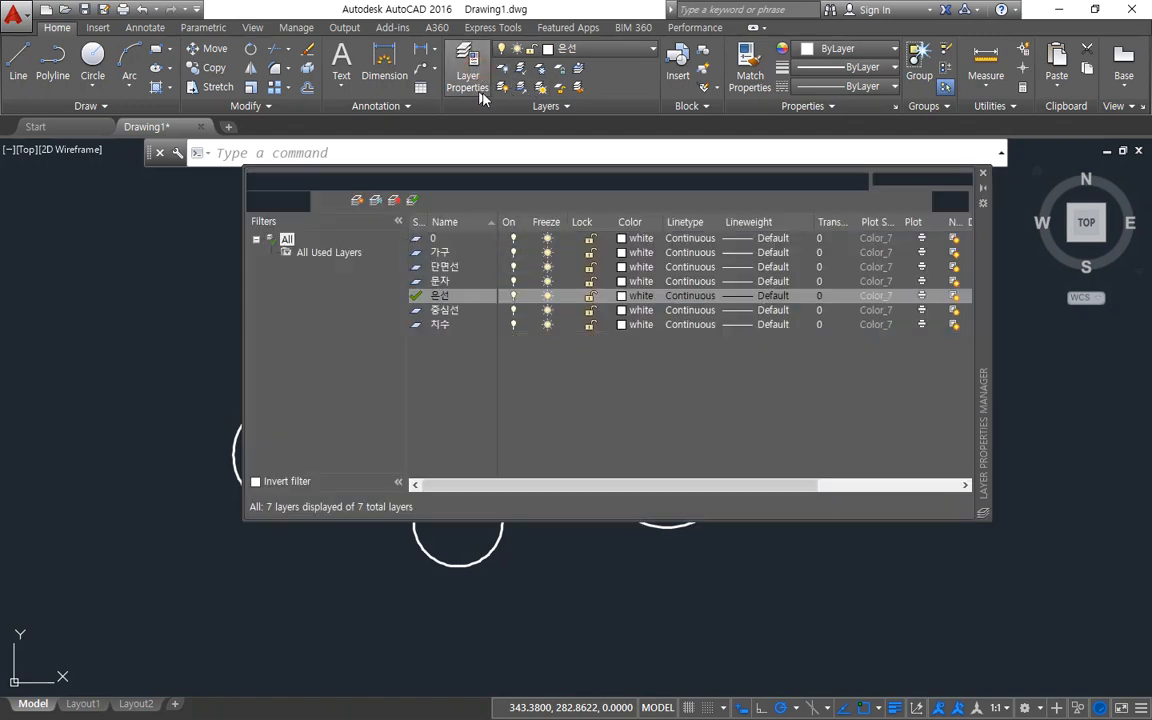
left_click(445, 268)
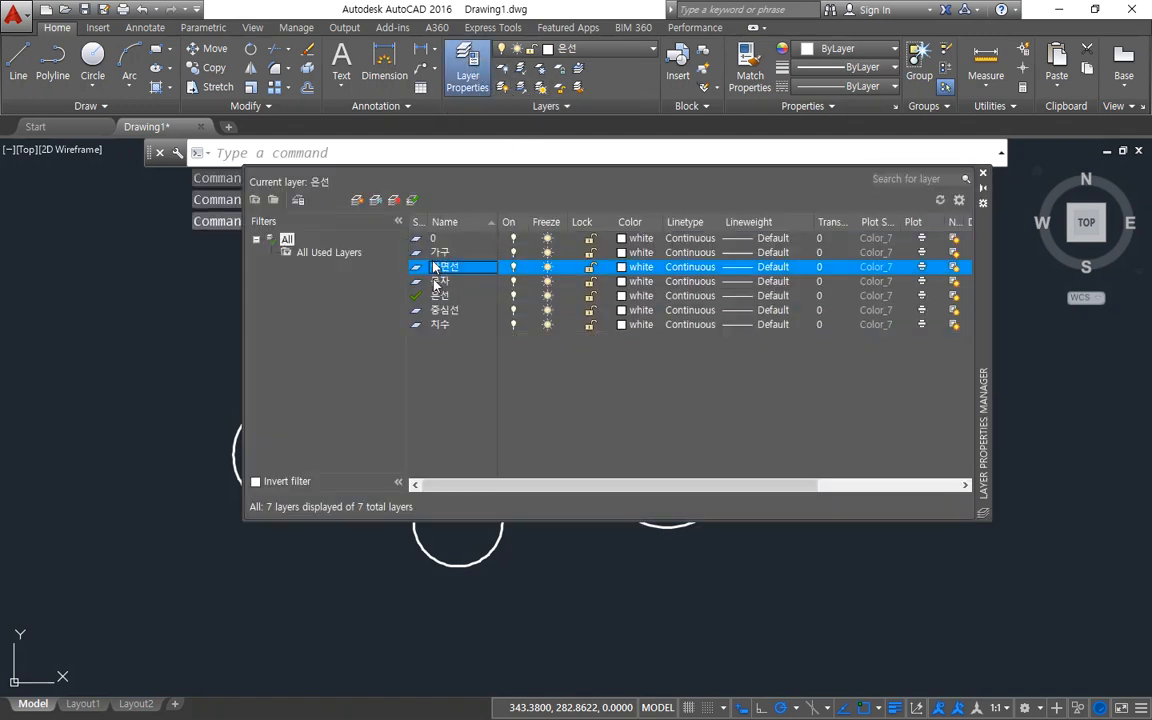
left_click(437, 297)
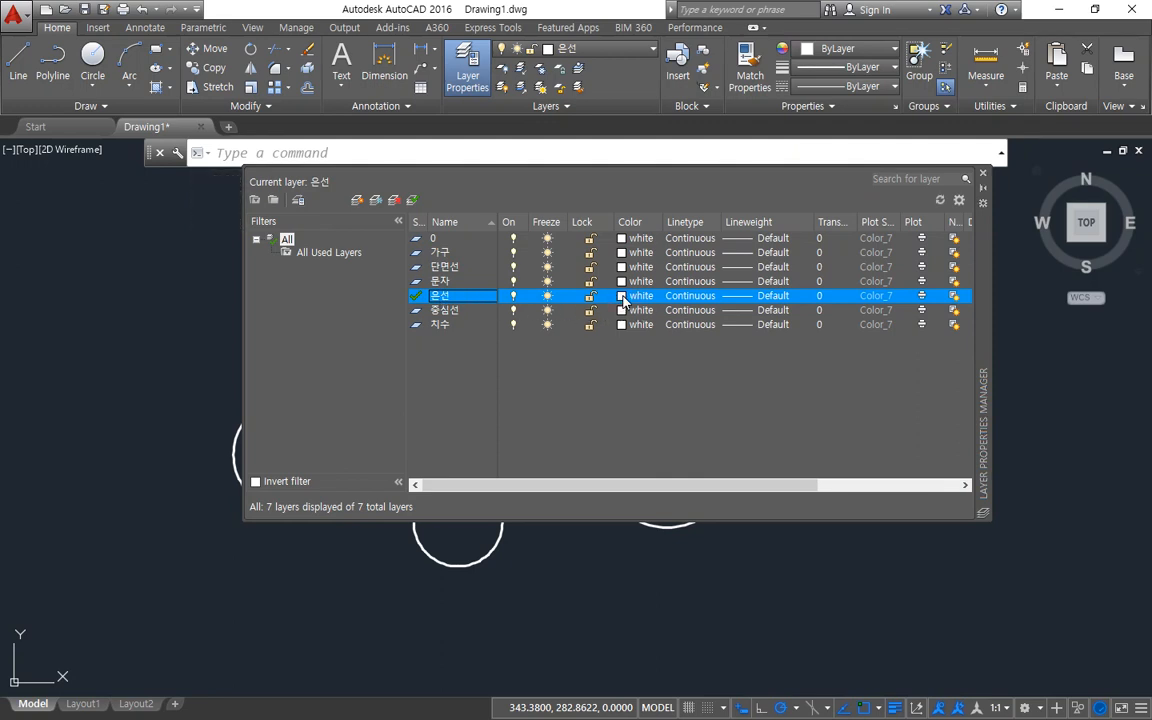
left_click(622, 296)
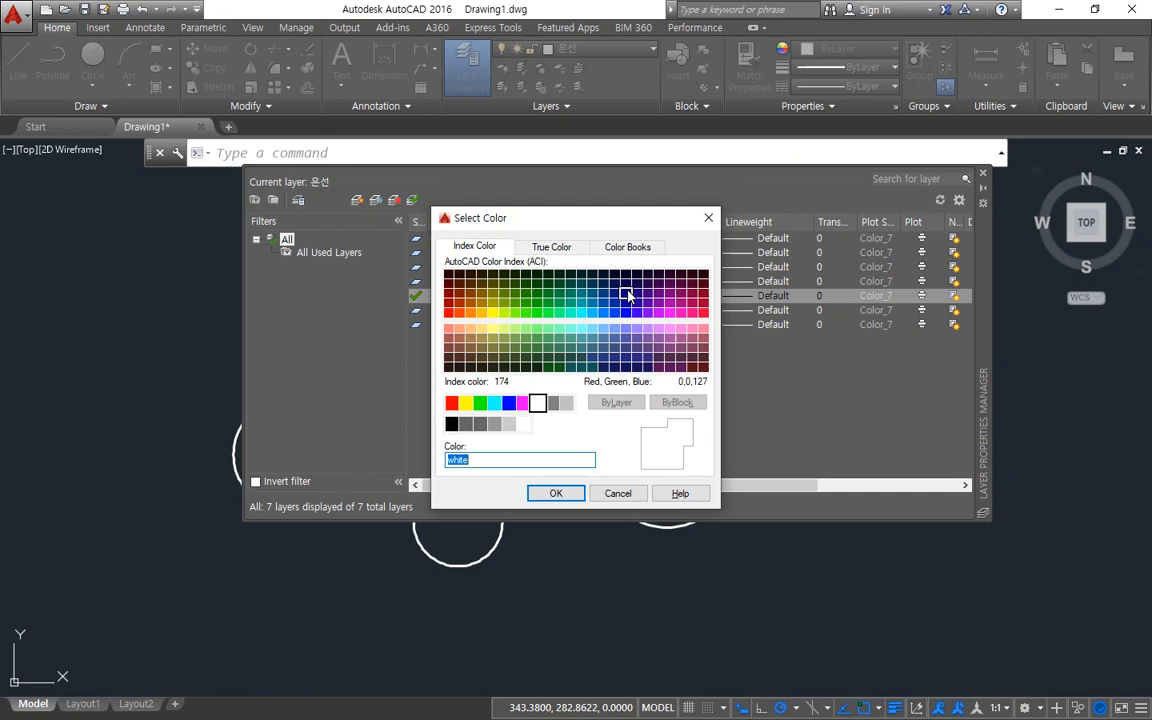
left_click(480, 405)
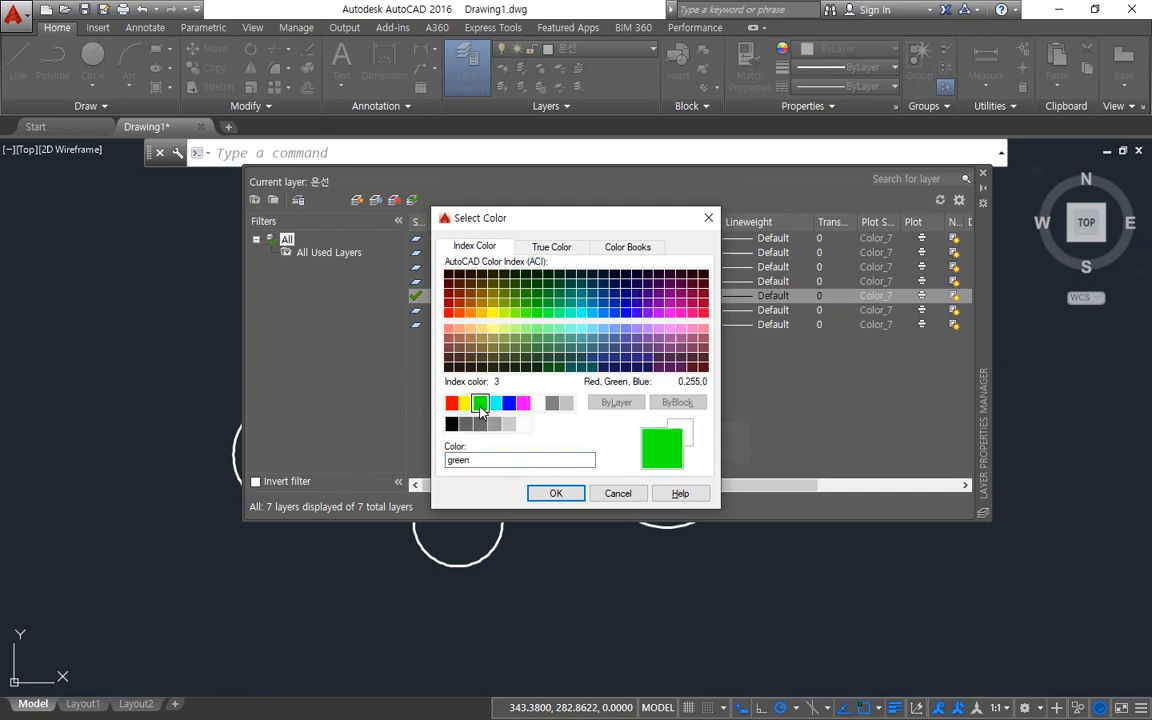
left_click(556, 493)
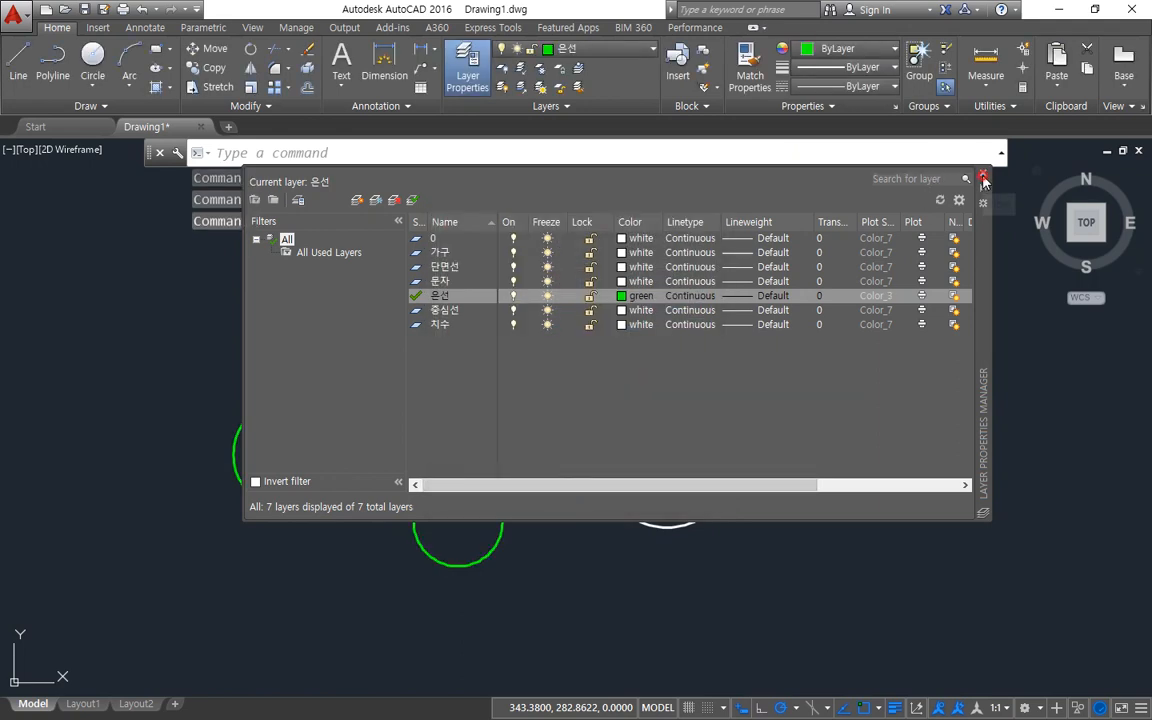
left_click(983, 174)
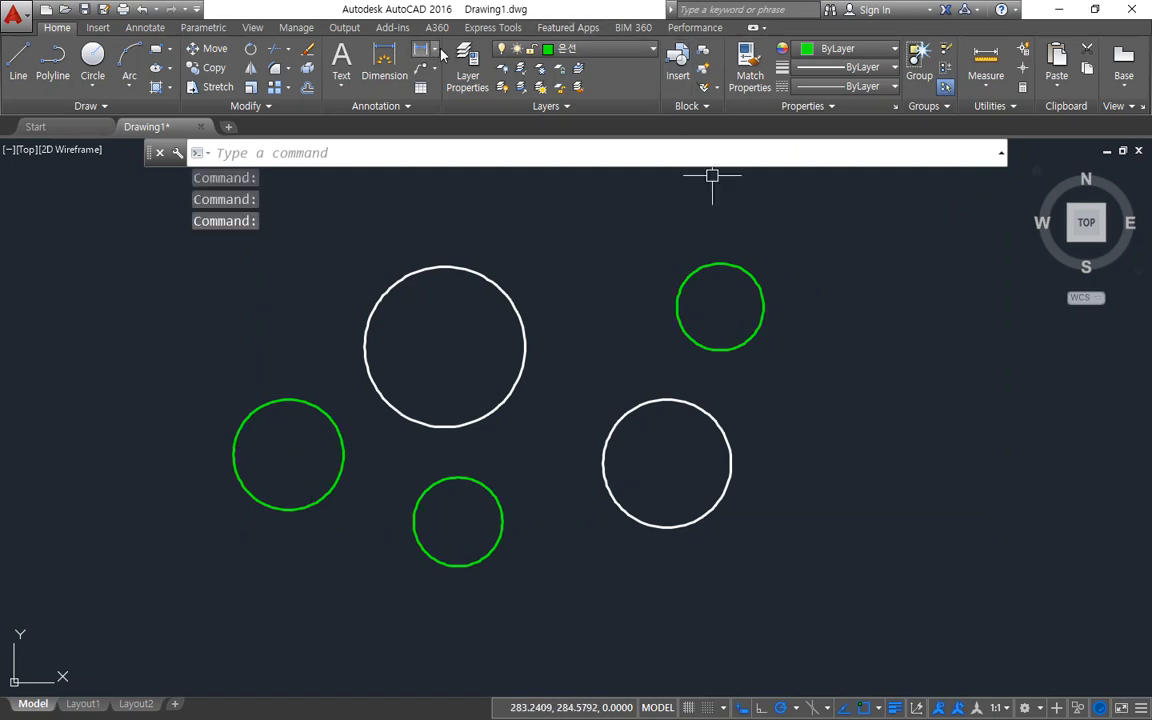
Set the 중심선 layer's color to red and close the Layer Properties Manager.
left_click(467, 68)
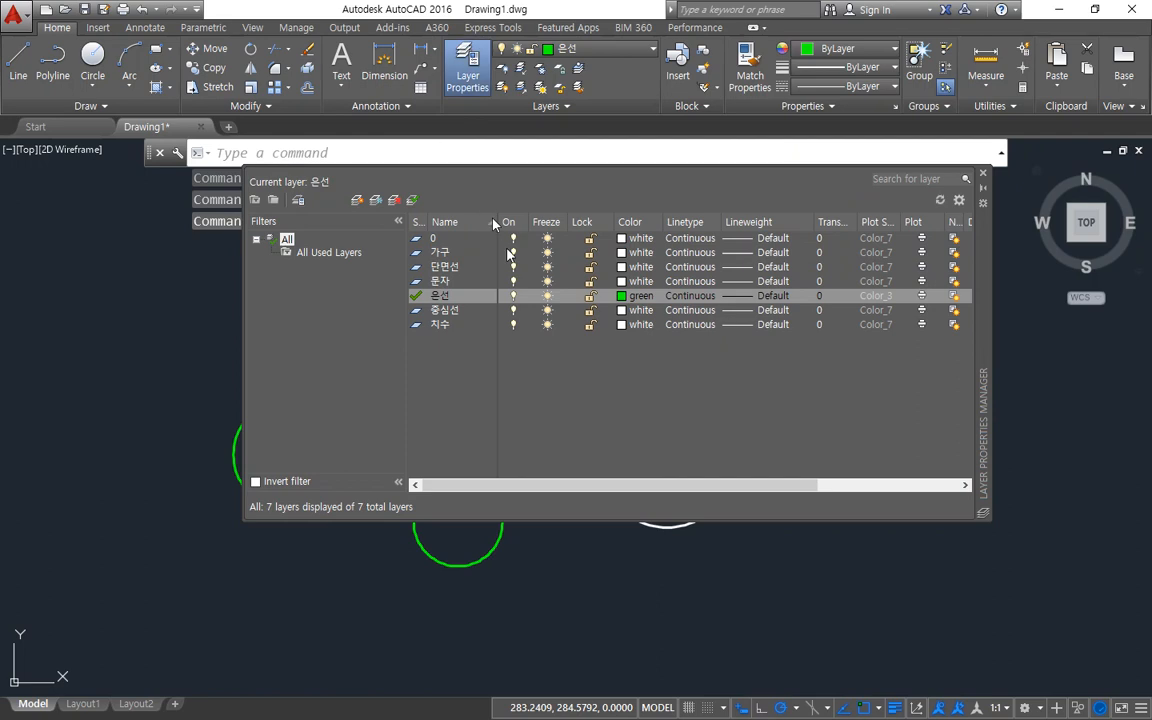
left_click(445, 310)
left_click(630, 310)
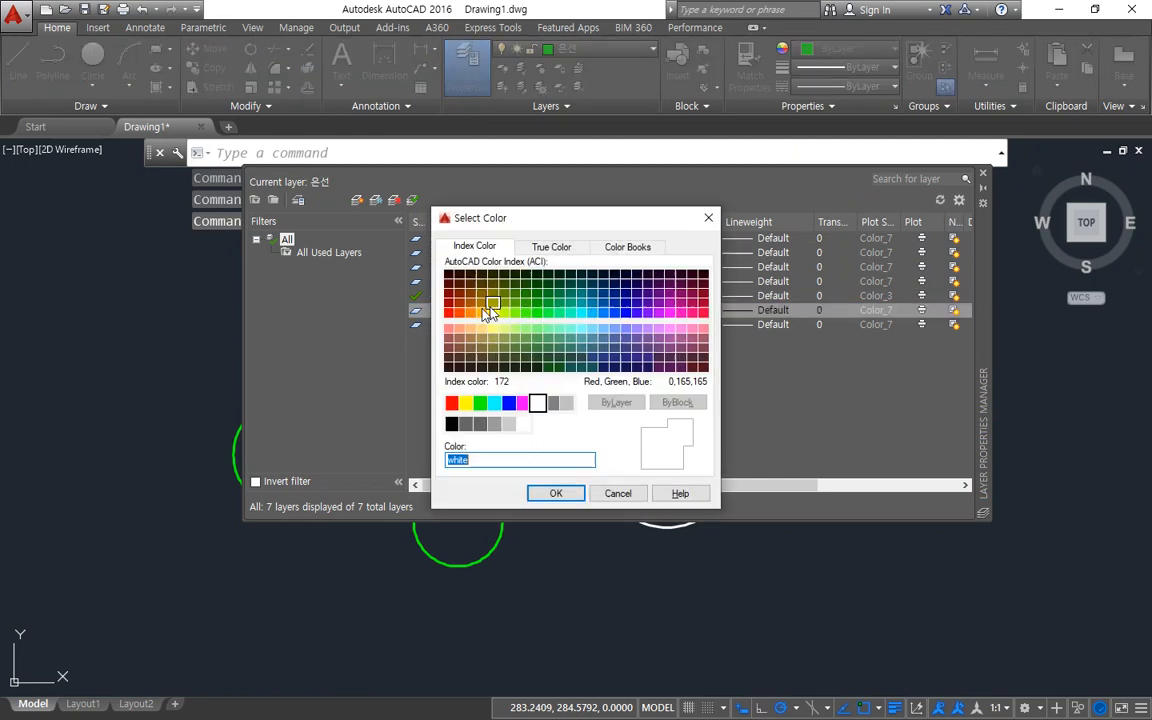
left_click(452, 403)
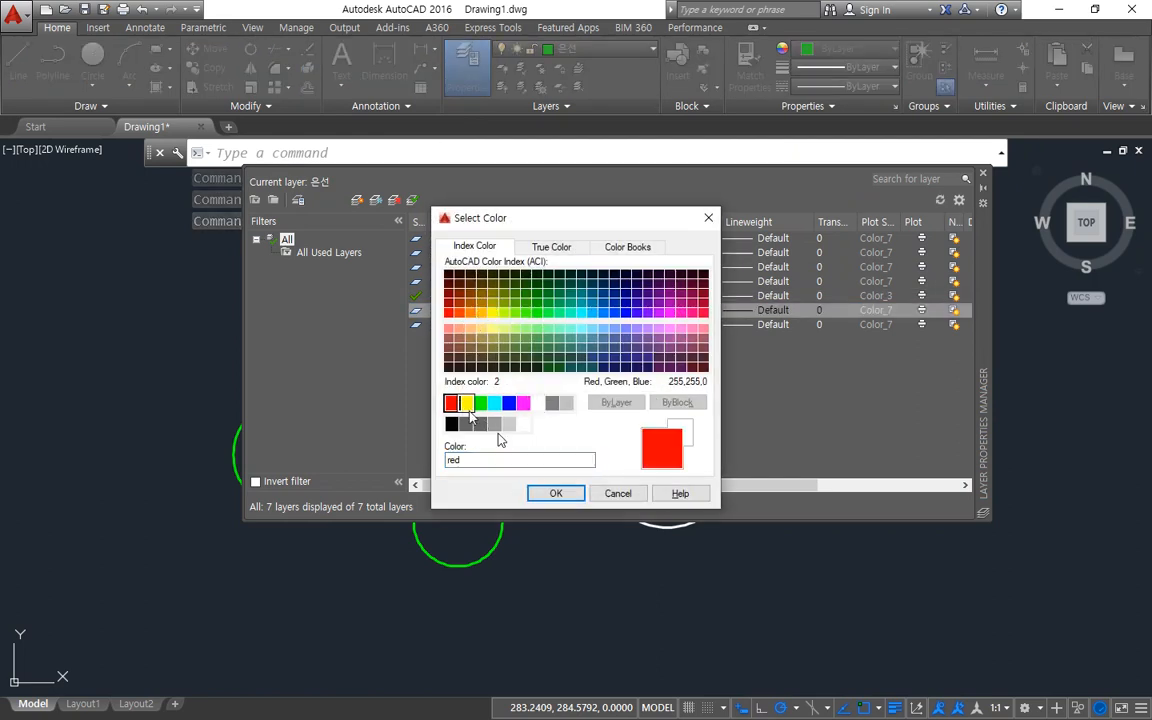
left_click(554, 494)
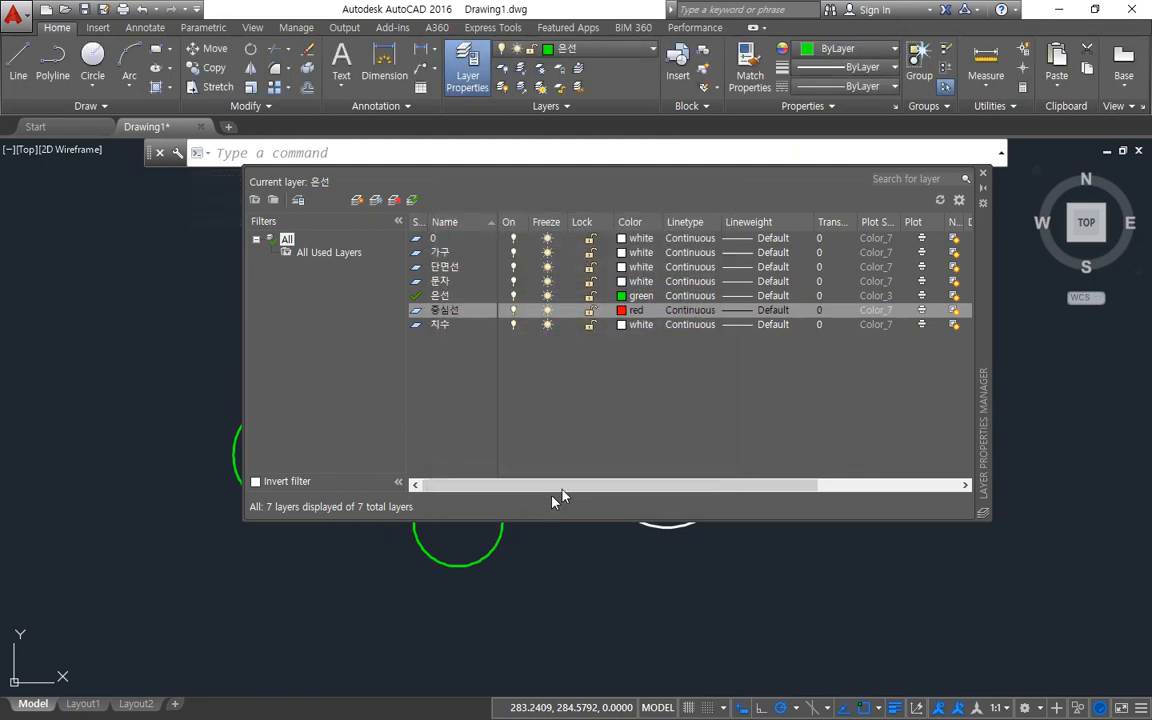
left_click(983, 173)
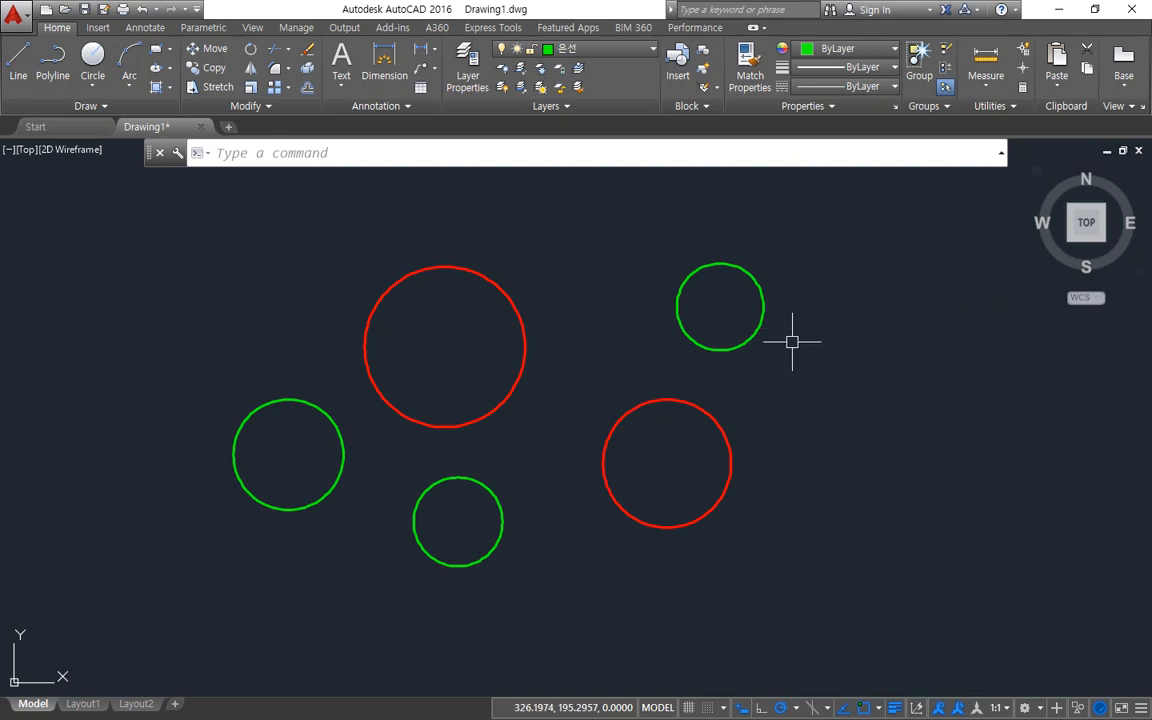
Draw four more small circles on the 은선 layer, to the right of the existing circles.
key("Return")
left_click(838, 486)
key("Return")
key("space")
left_click(924, 438)
left_click(918, 402)
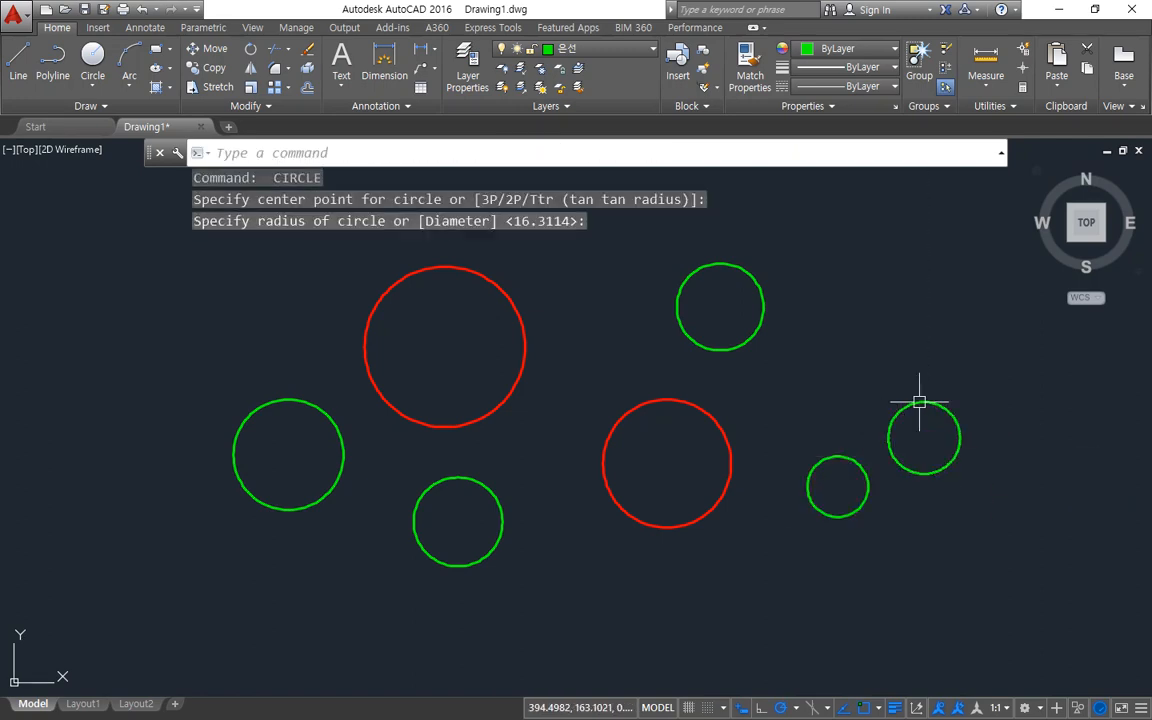
key("space")
left_click(862, 347)
left_click(860, 312)
key("space")
left_click(823, 247)
Draw two more 은선 circles between the large red ones and the right-hand group, and two at the drawing's upper left.
key("space")
left_click(629, 271)
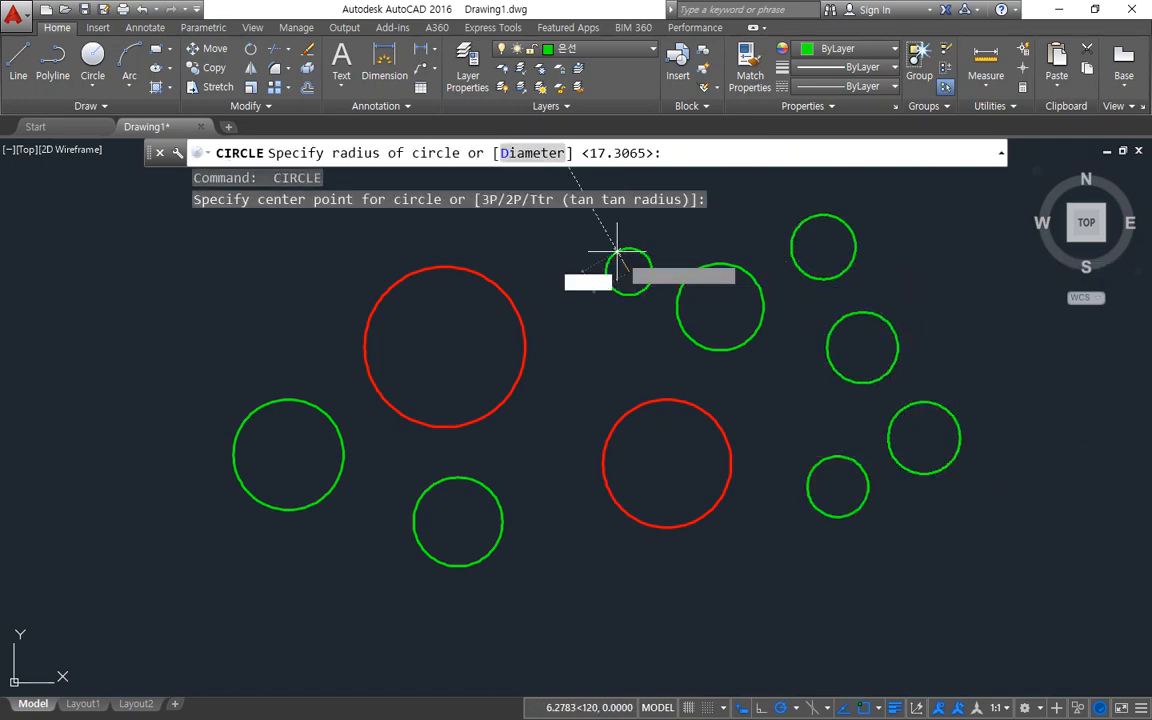
left_click(588, 275)
key("space")
left_click(572, 351)
left_click(543, 346)
key("space")
left_click(245, 309)
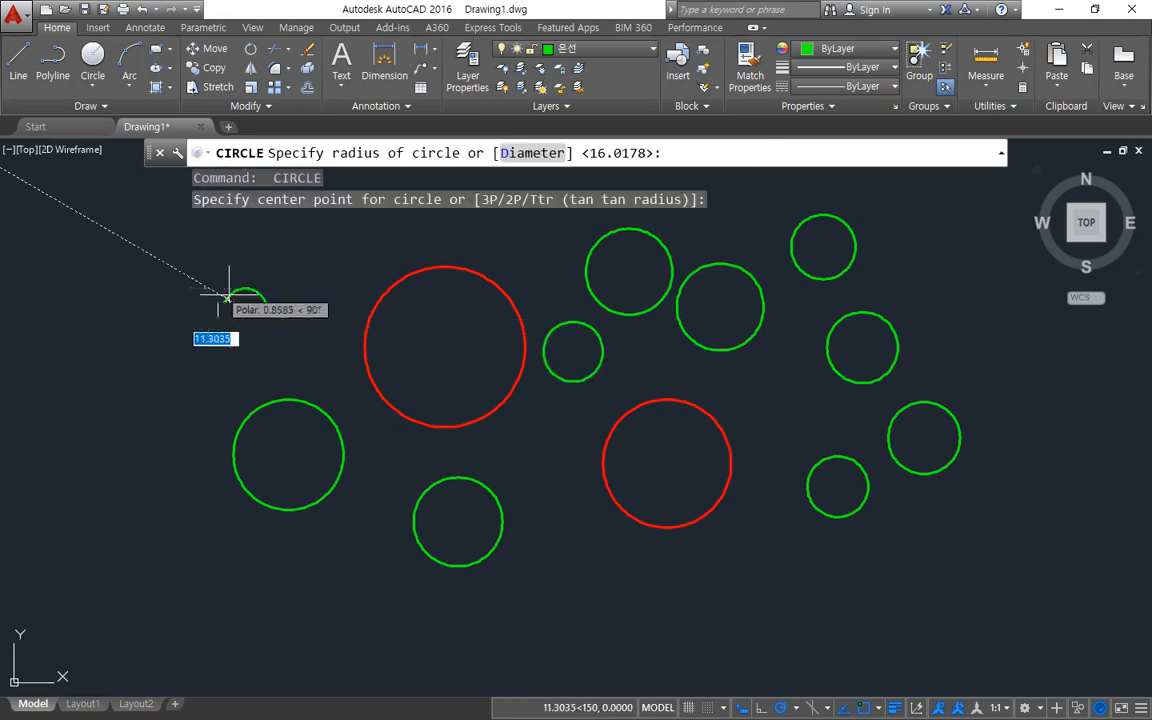
left_click(250, 275)
key("space")
left_click(296, 247)
left_click(303, 247)
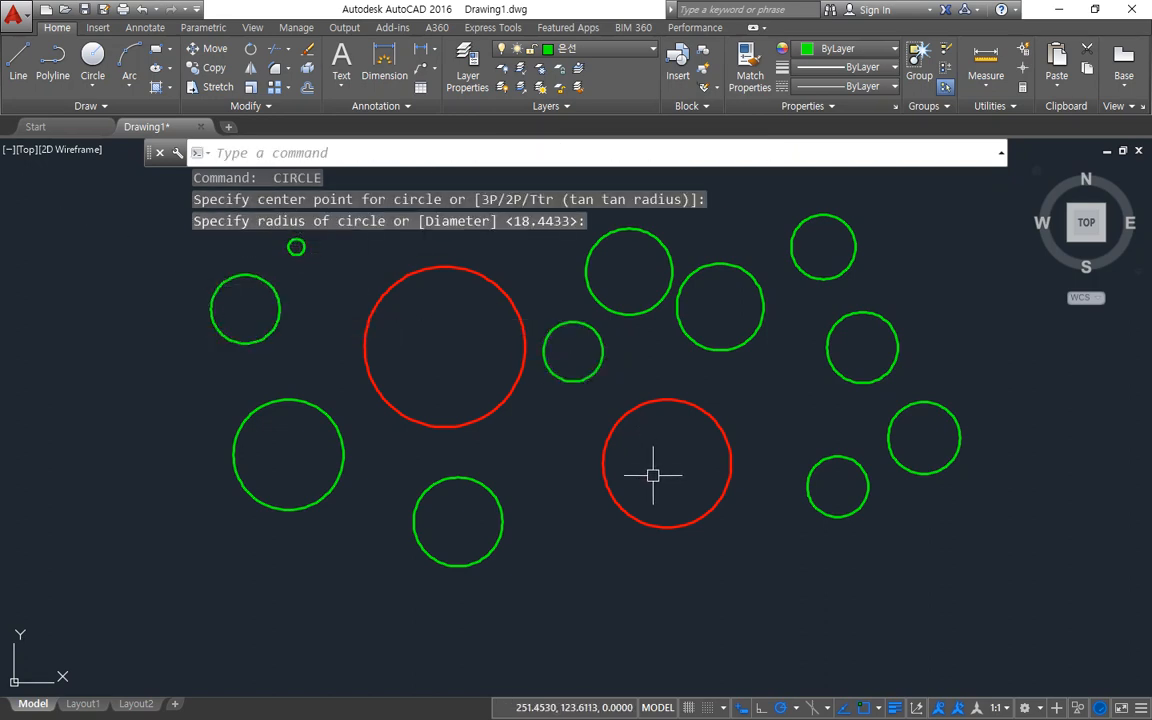
Match the properties of the lower red circle onto the five green circles on the right of the drawing.
type("ma")
key("space")
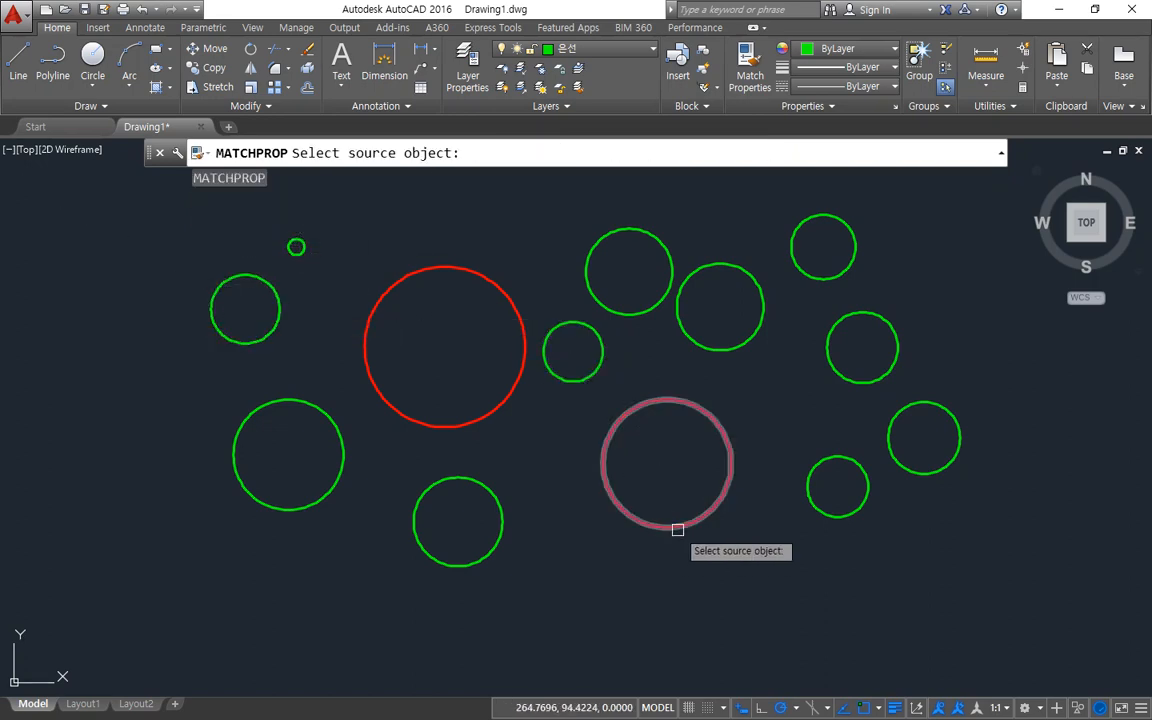
left_click(676, 528)
left_click(940, 580)
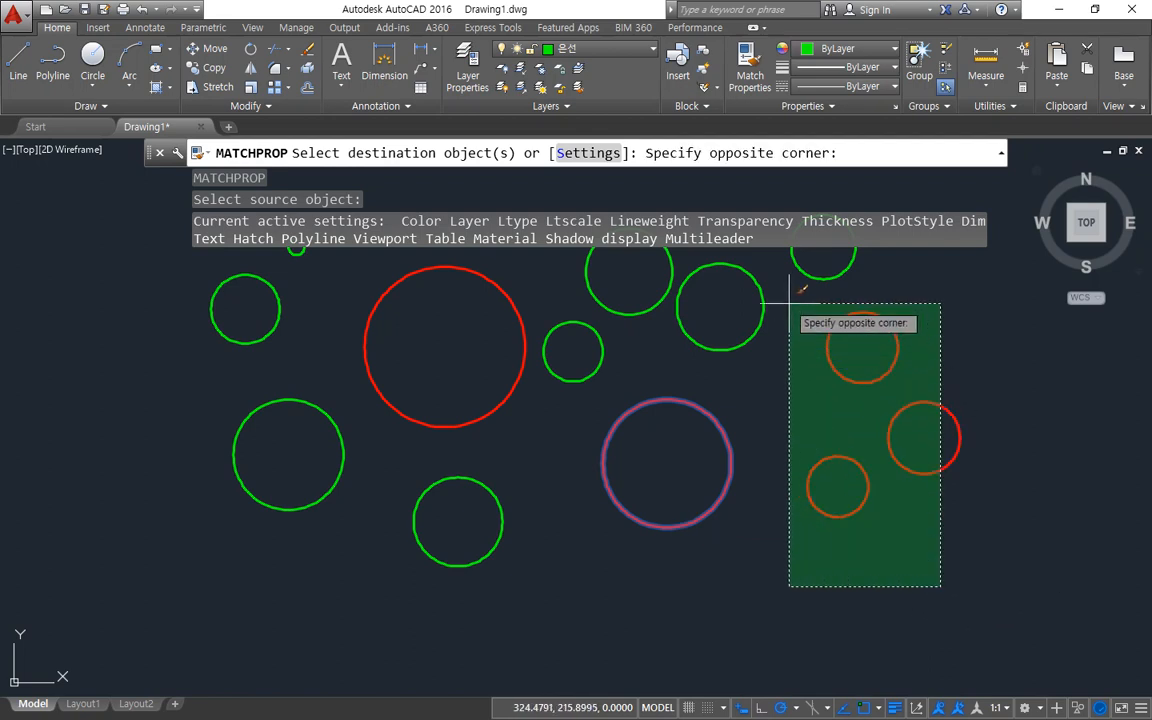
left_click(764, 270)
key("Escape")
middle_click_drag(608, 496, 617, 543)
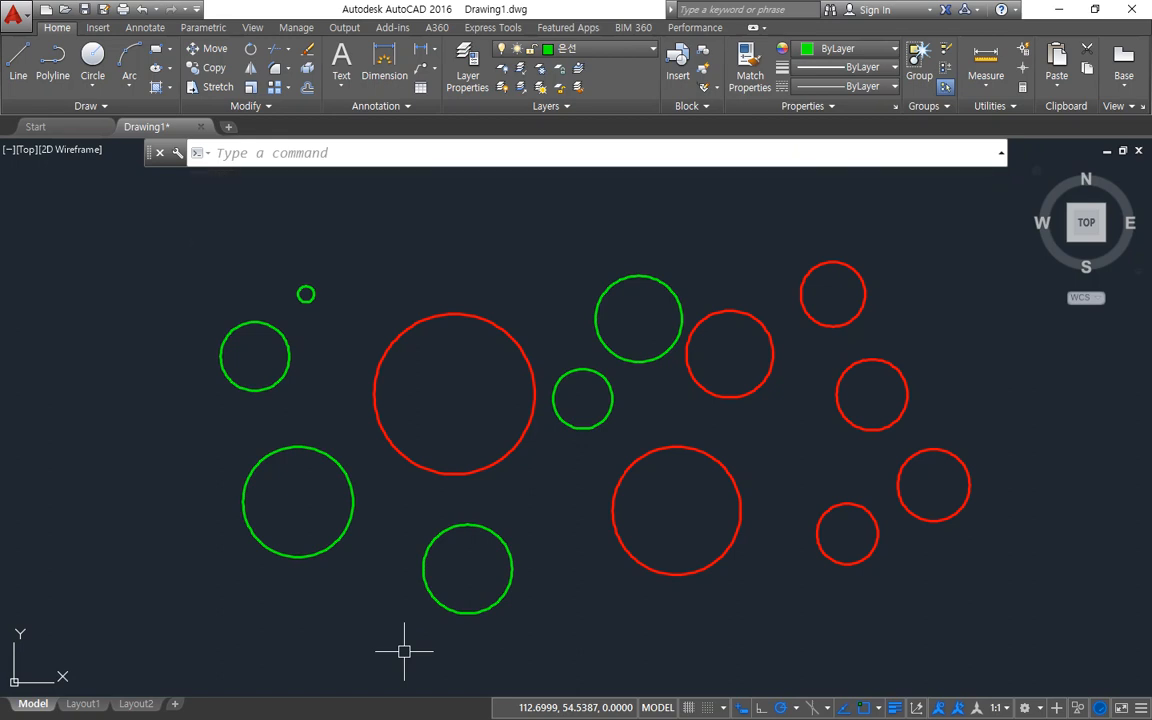
Change the 은선 layer's color to yellow and close the Layer Properties Manager.
type("la")
key("Return")
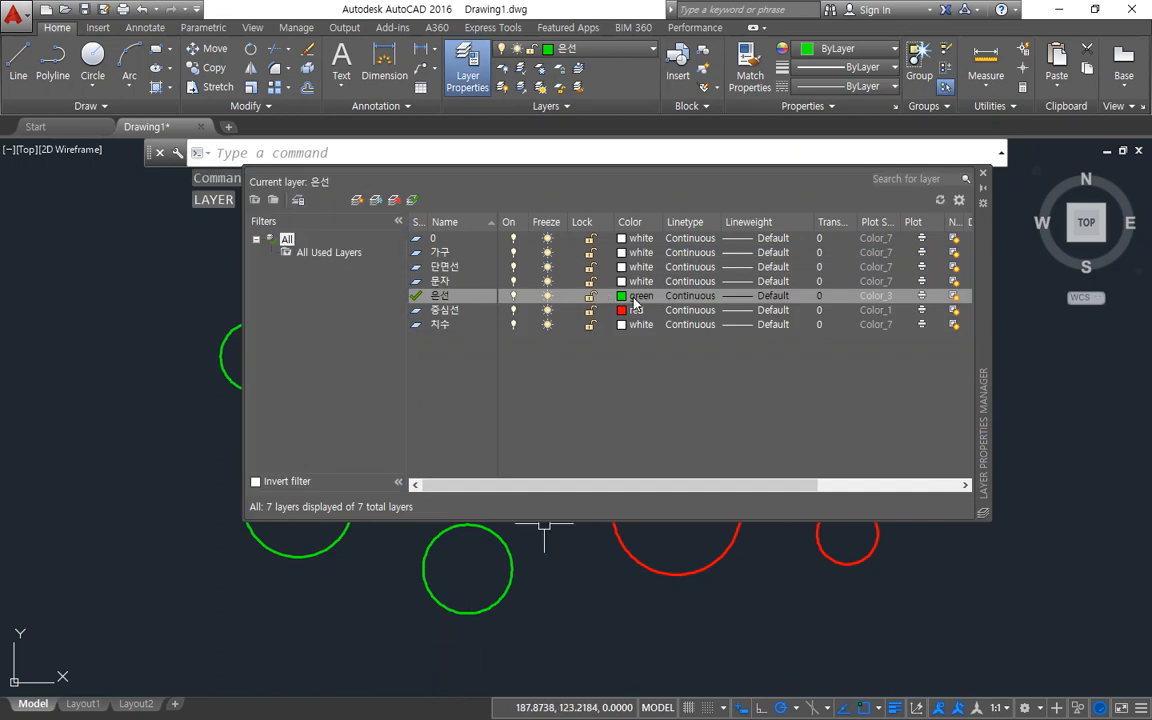
left_click(635, 300)
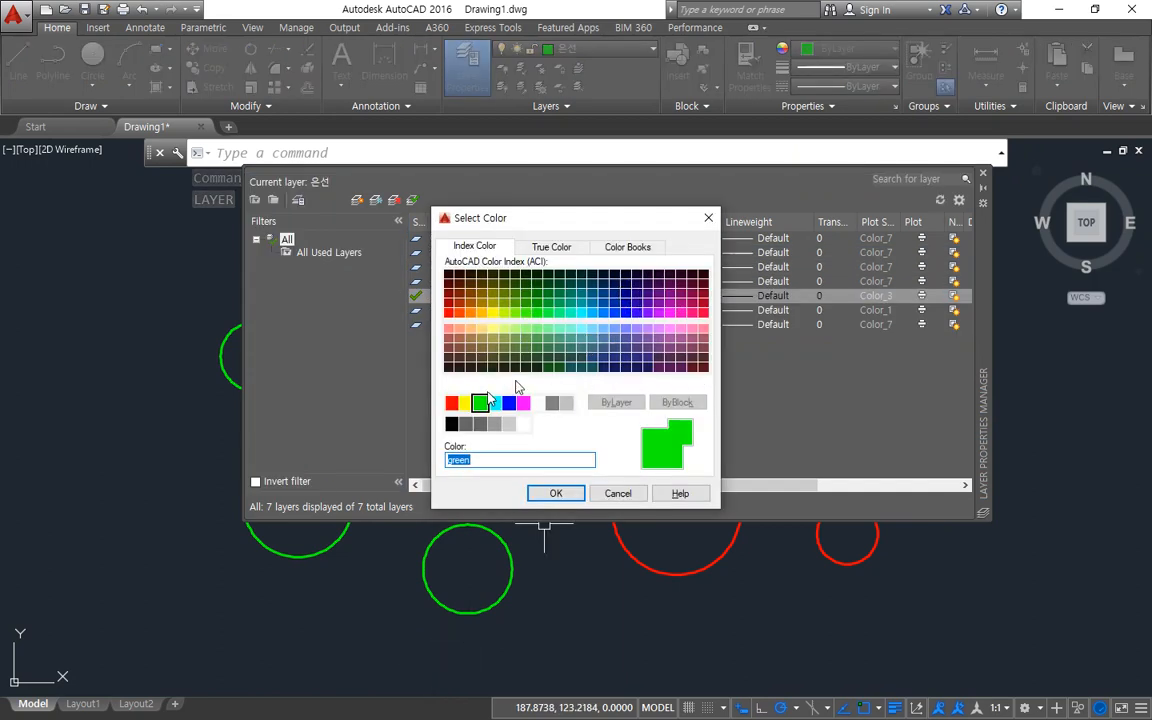
left_click(470, 404)
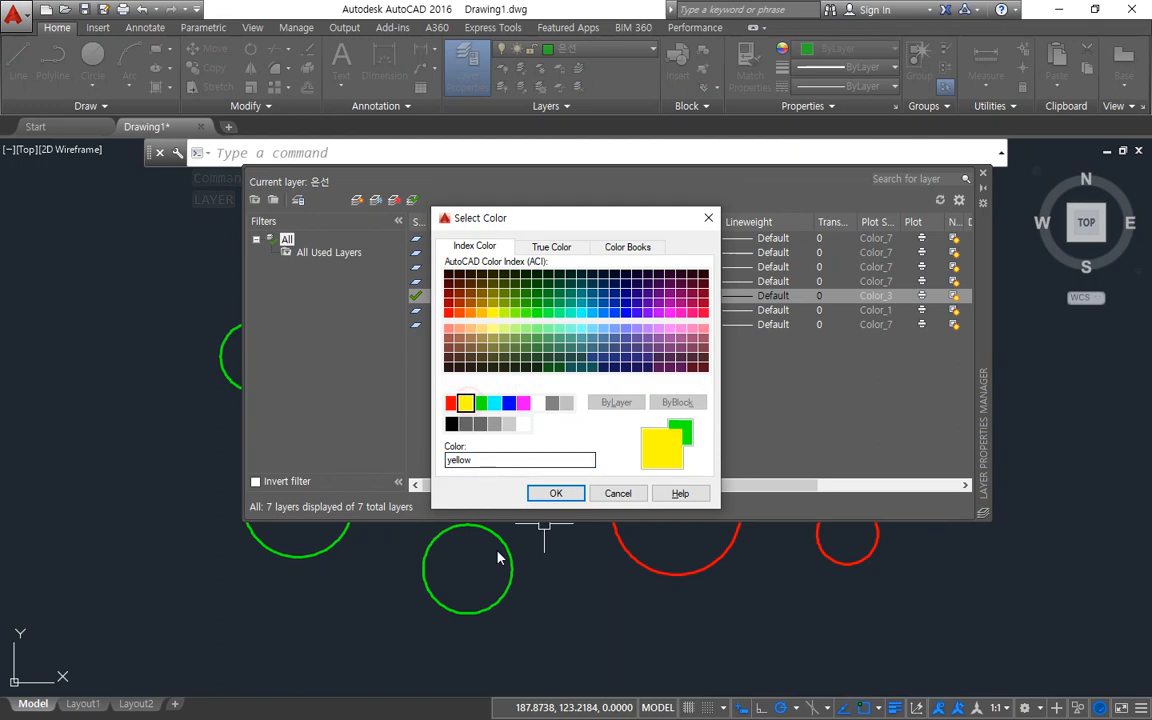
left_click(547, 493)
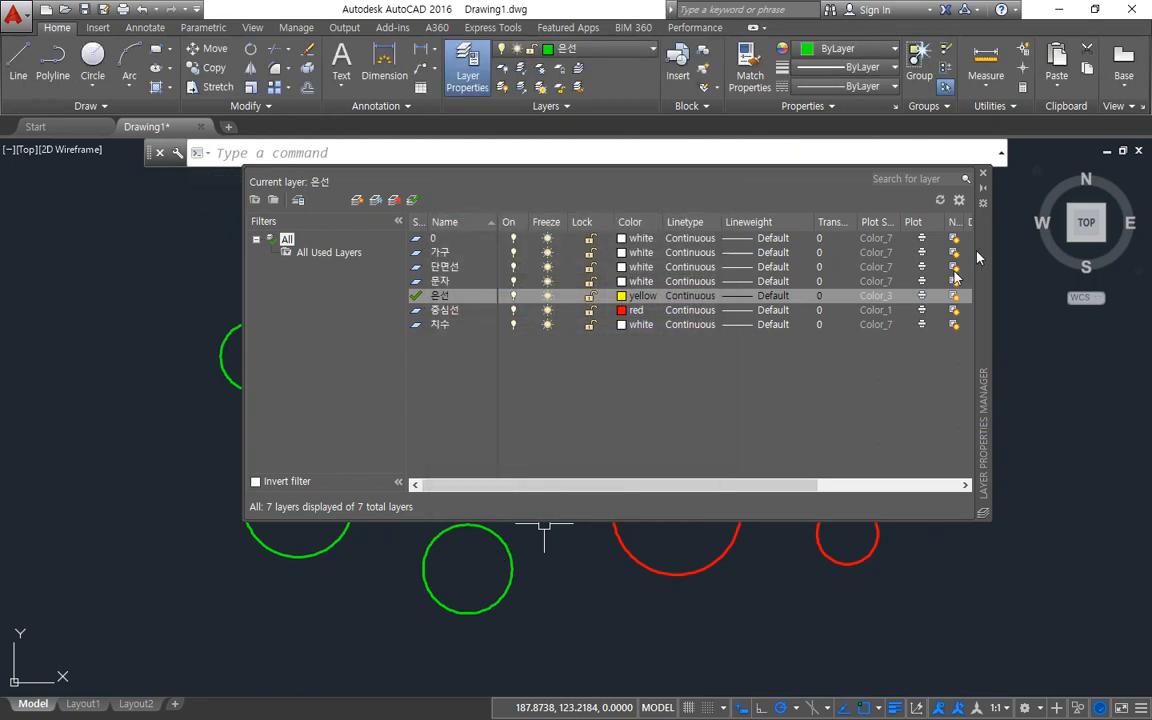
left_click(983, 175)
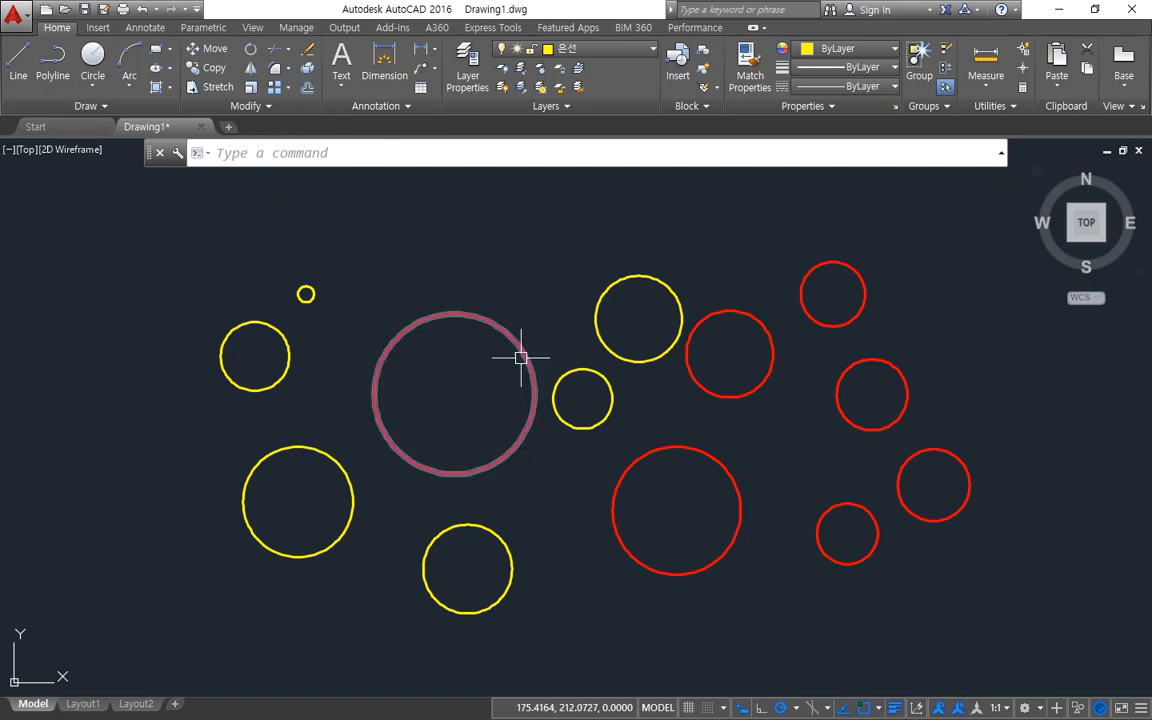
Load the CENTER and HIDDEN linetypes from acadiso.lin while choosing a linetype for the 은선 layer.
type("la")
key("Return")
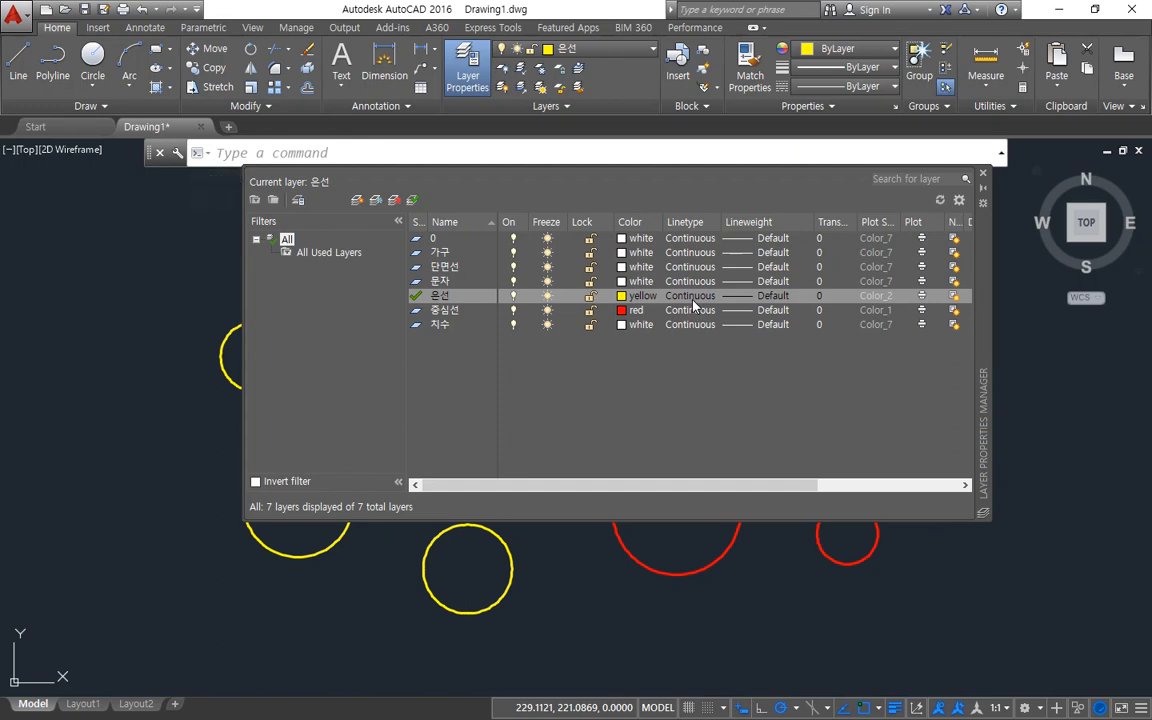
left_click(693, 304)
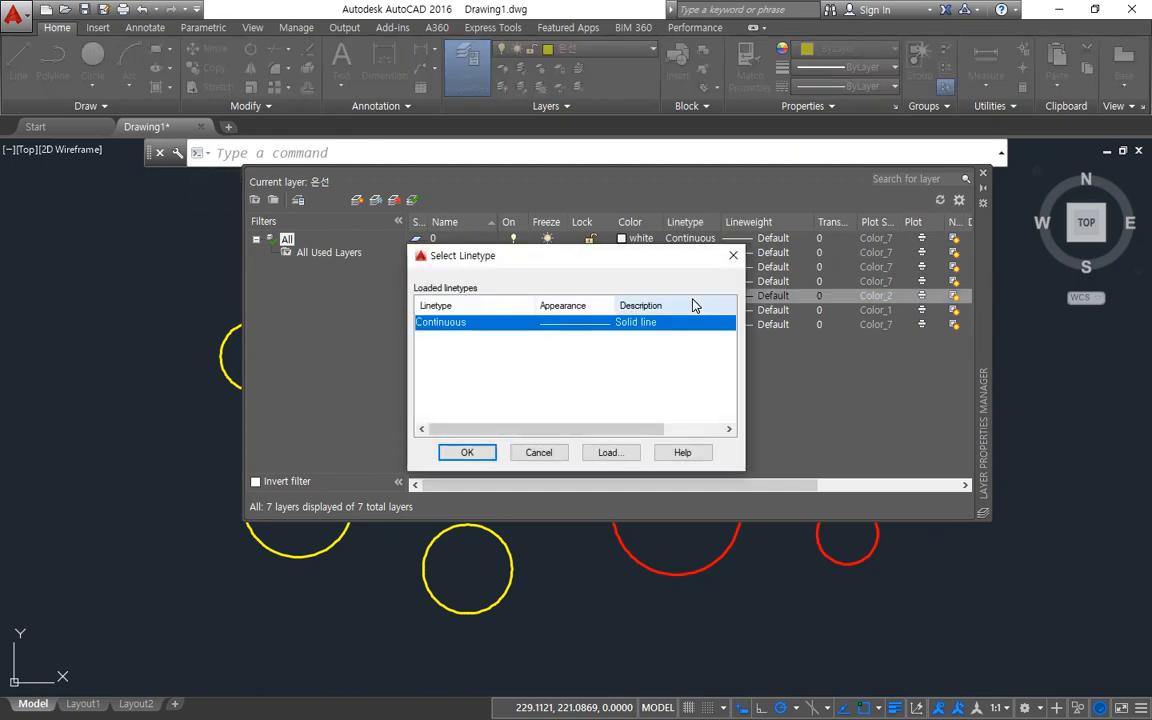
left_click(624, 458)
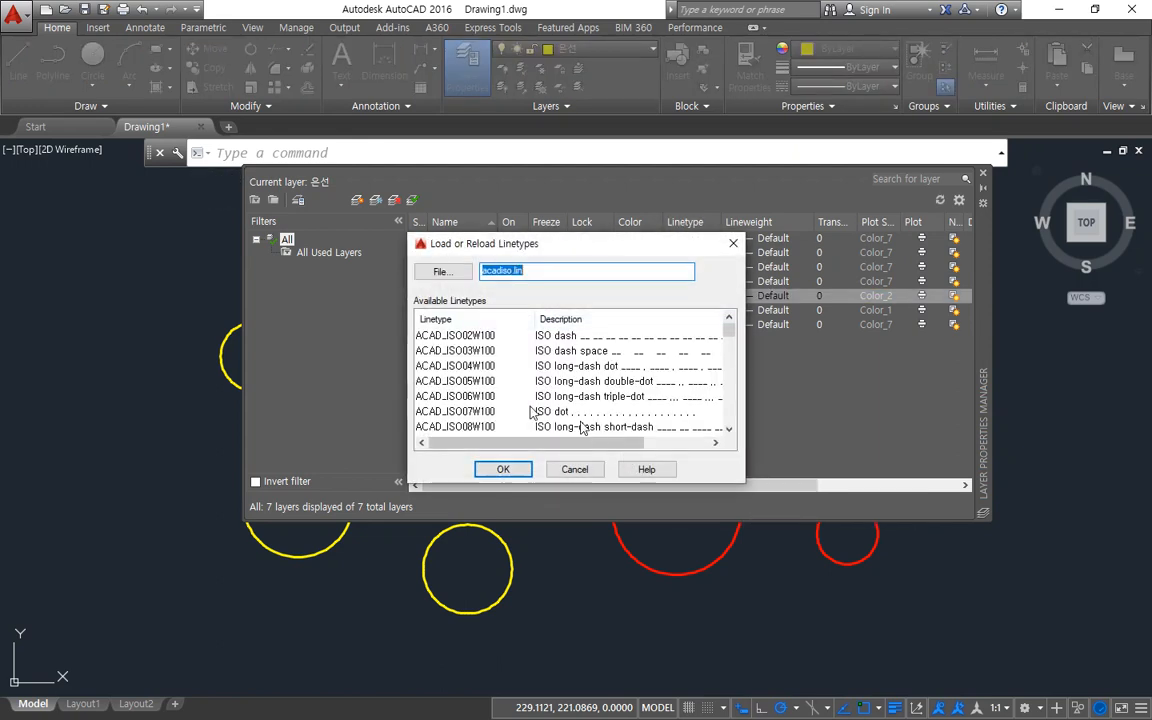
left_click(488, 381)
key("c")
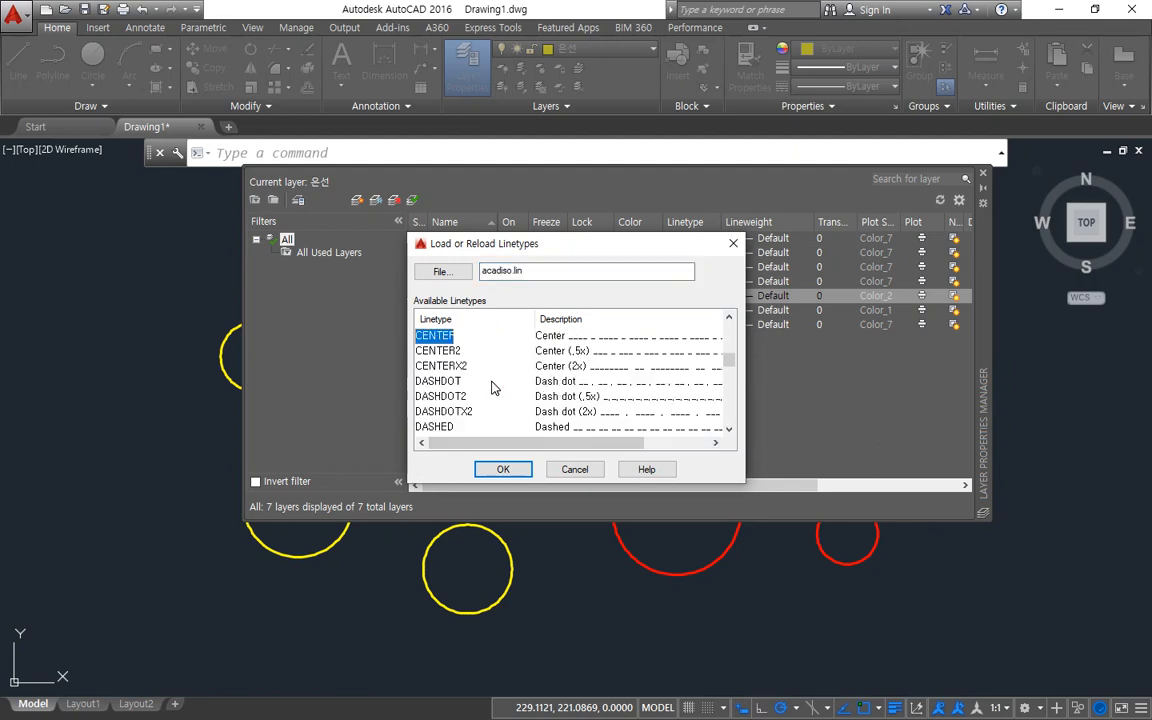
left_click(503, 469)
left_click(629, 453)
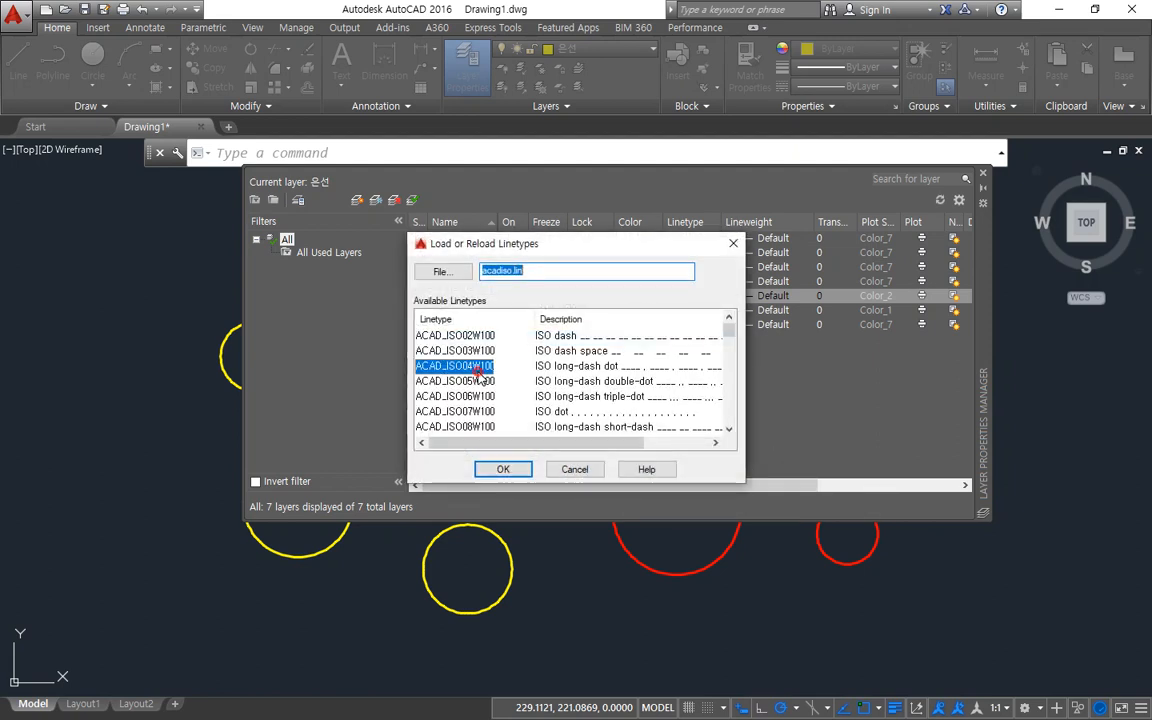
key("h")
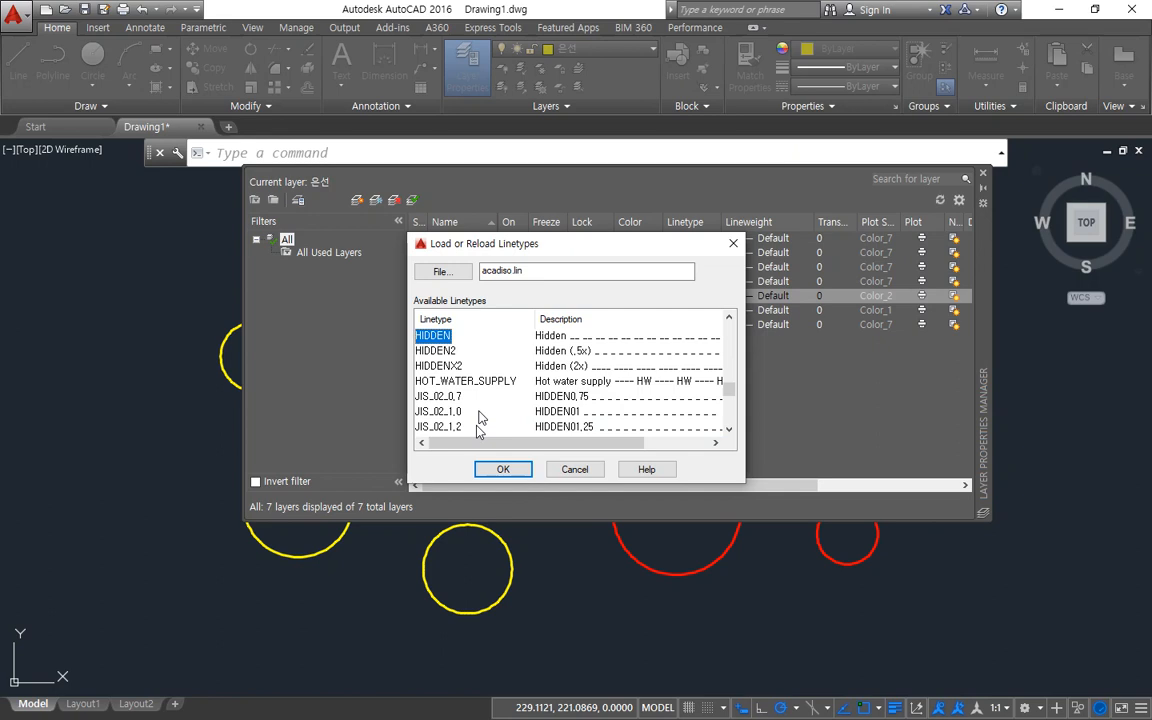
left_click(508, 470)
Assign the HIDDEN linetype to the 은선 layer, close the layer manager and check the dashed circles.
left_click_drag(584, 254, 599, 324)
left_click(459, 424)
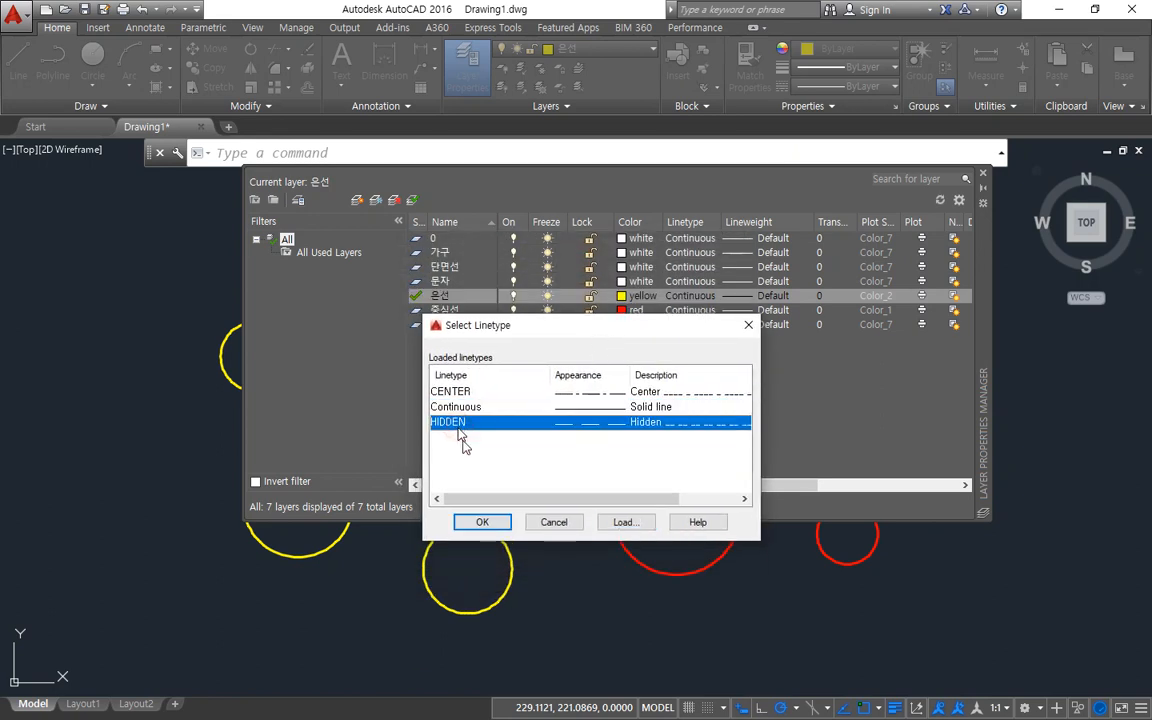
left_click(474, 522)
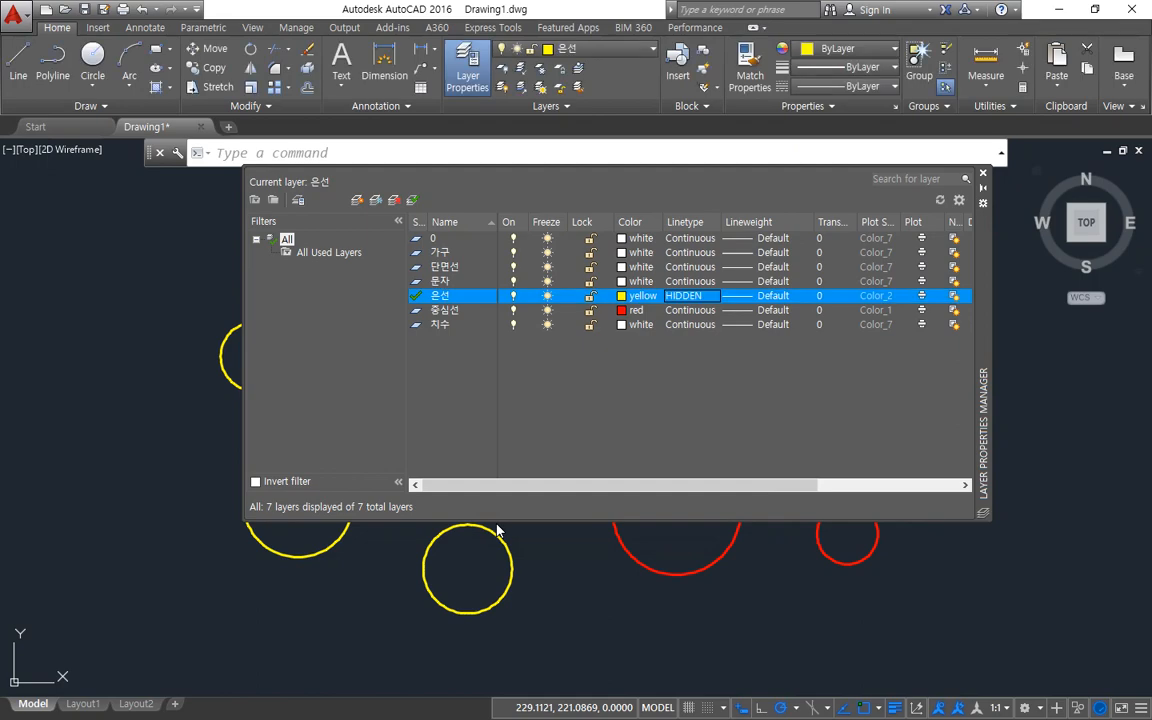
left_click(983, 173)
scroll(504, 499, "up", 5)
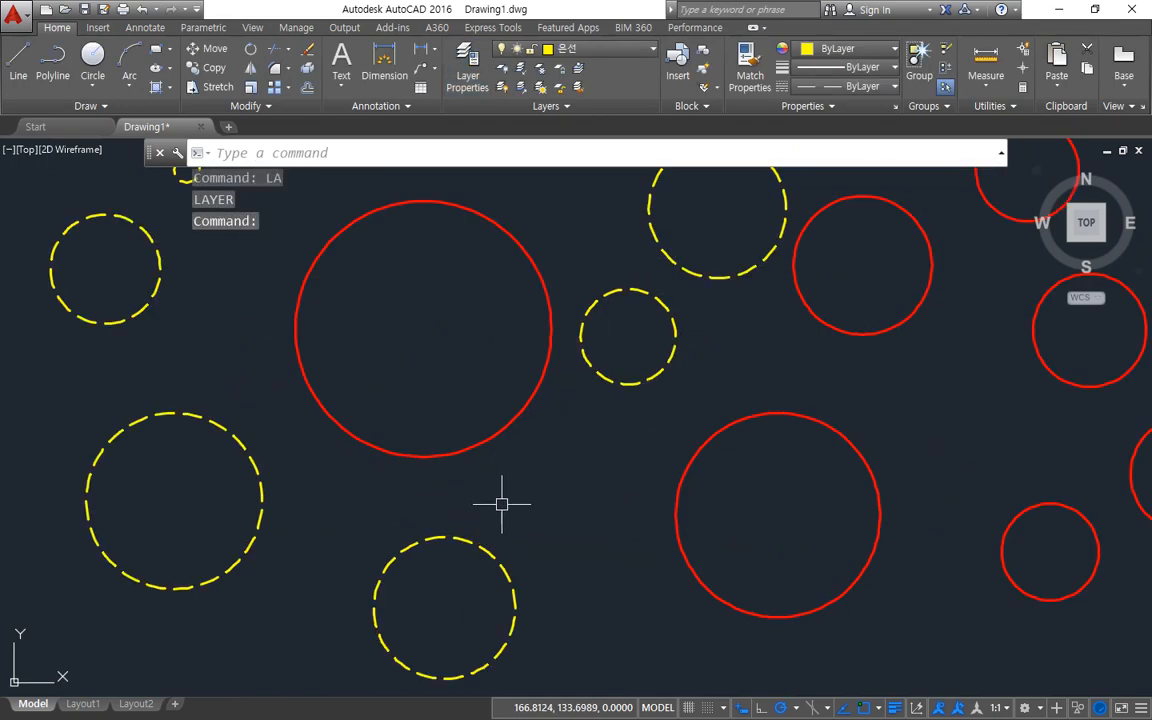
scroll(514, 512, "down", 3)
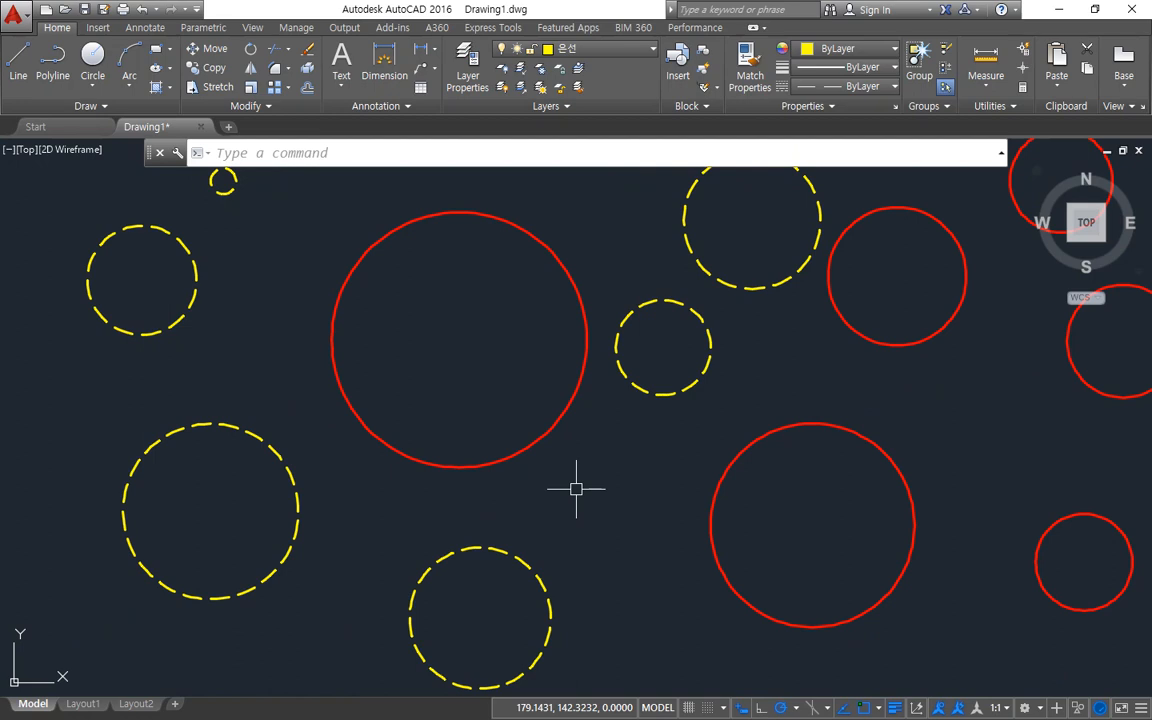
Assign the CENTER linetype to the 중심선 layer and close the Layer Properties Manager.
type("la")
key("Return")
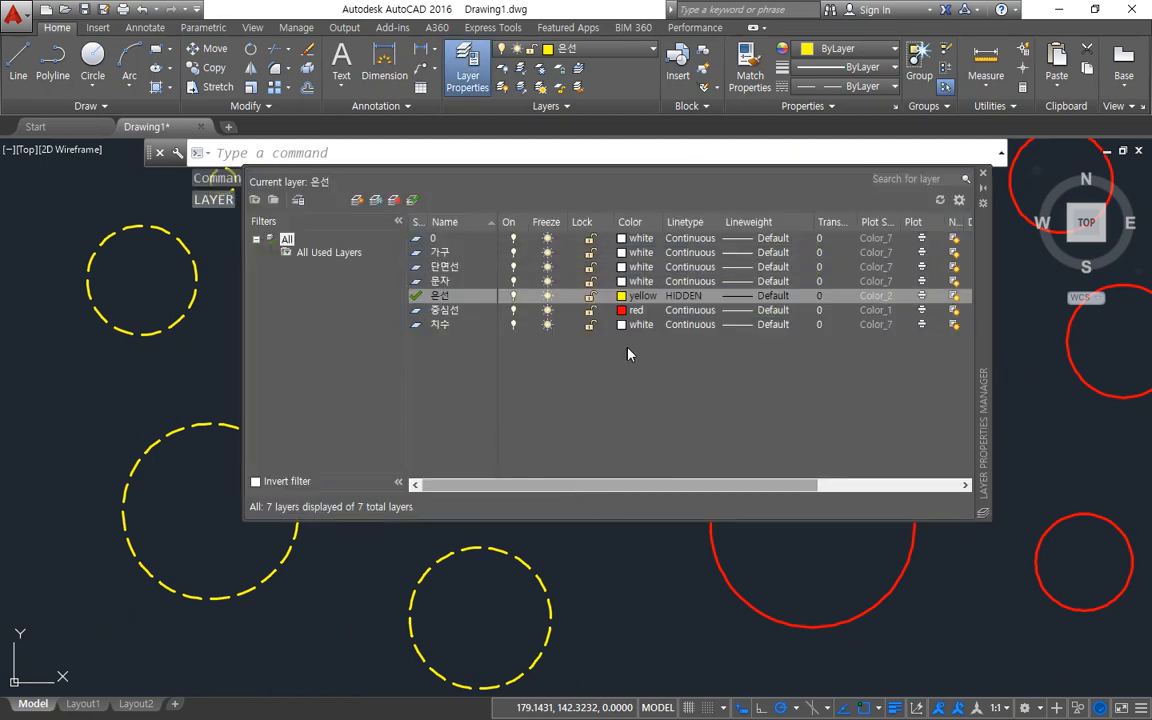
left_click(692, 310)
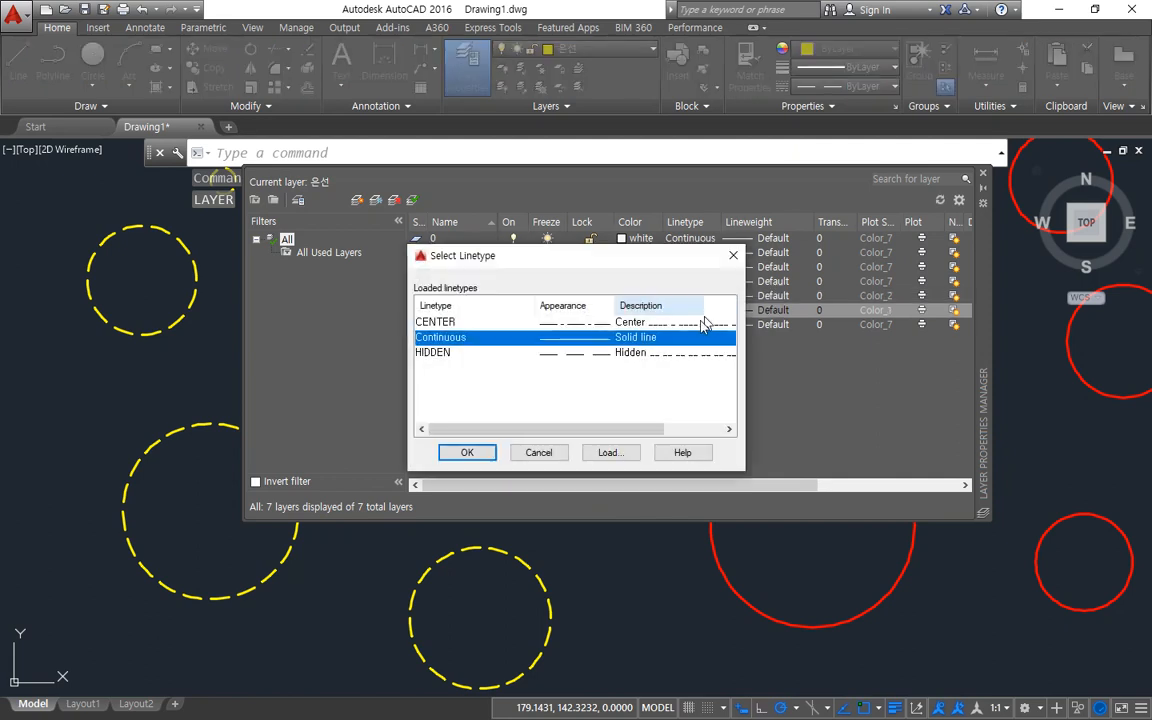
left_click(440, 322)
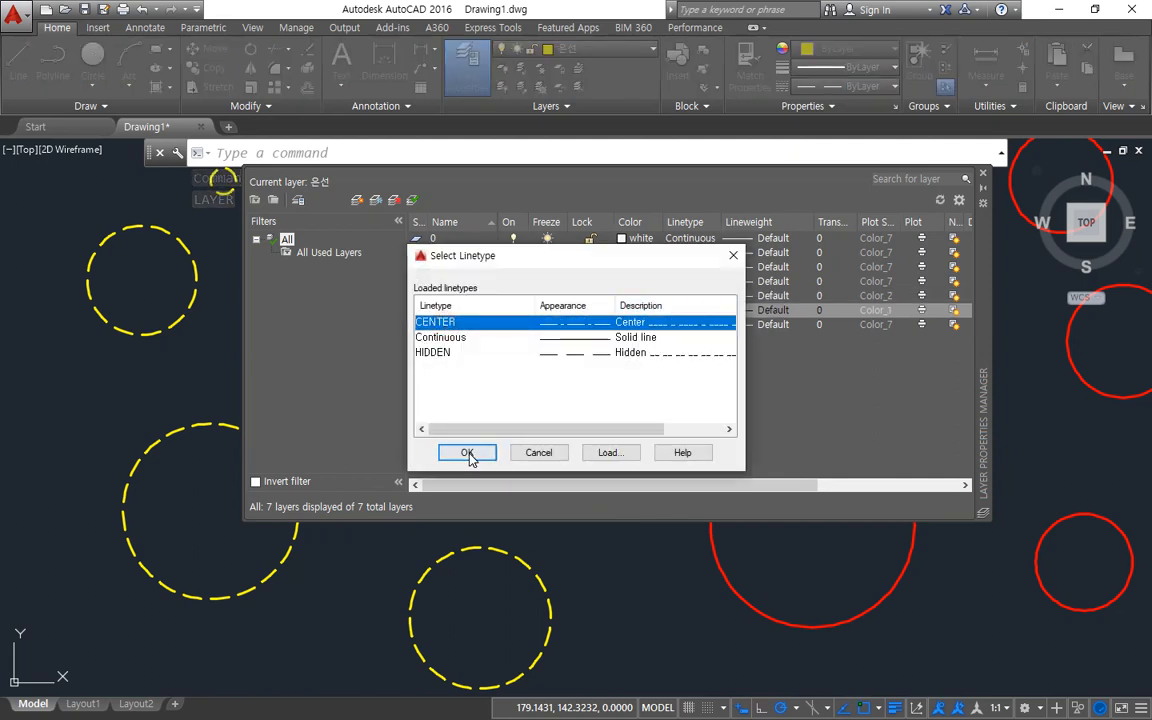
left_click(467, 453)
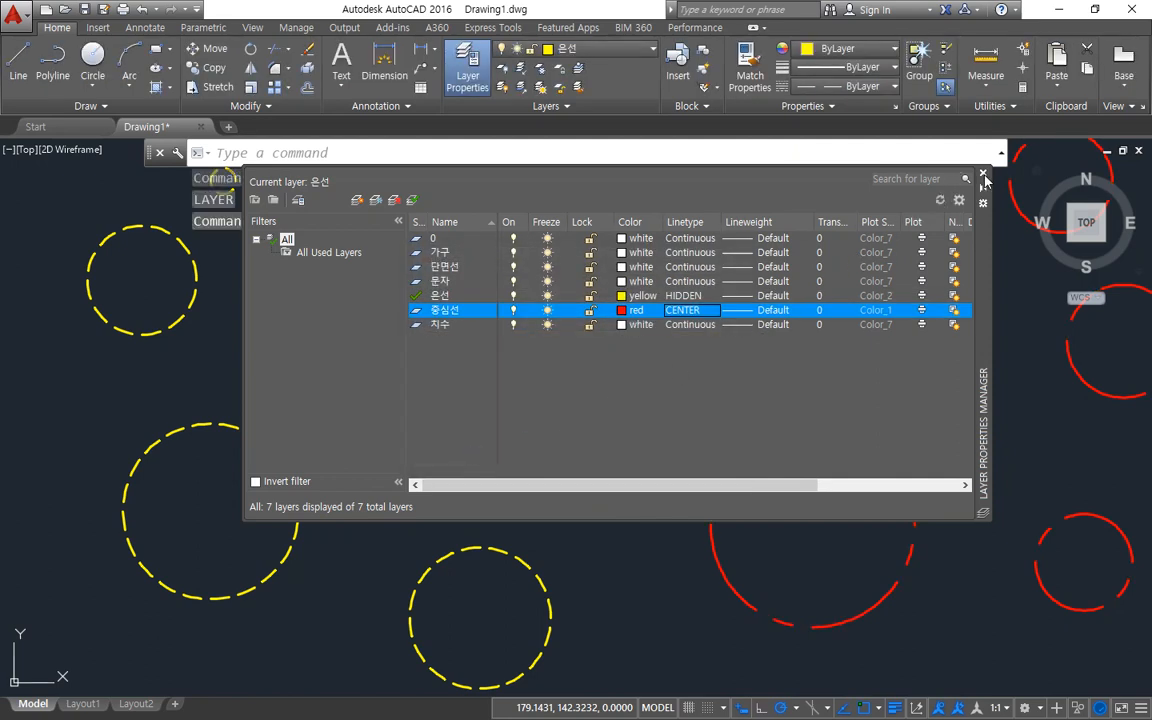
left_click(984, 175)
scroll(823, 342, "down", 3)
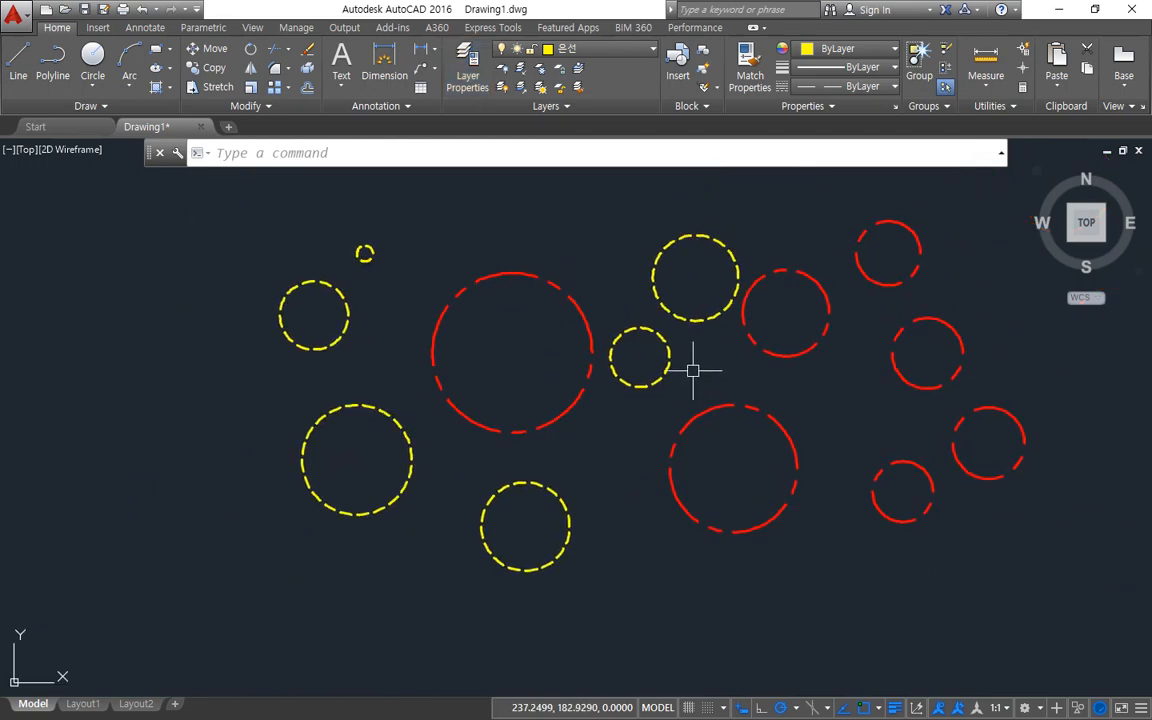
Set the global linetype scale factor (LTSCALE) to 0.3 and inspect the circles' dash pattern.
type("lts")
key("Return")
type("0.3")
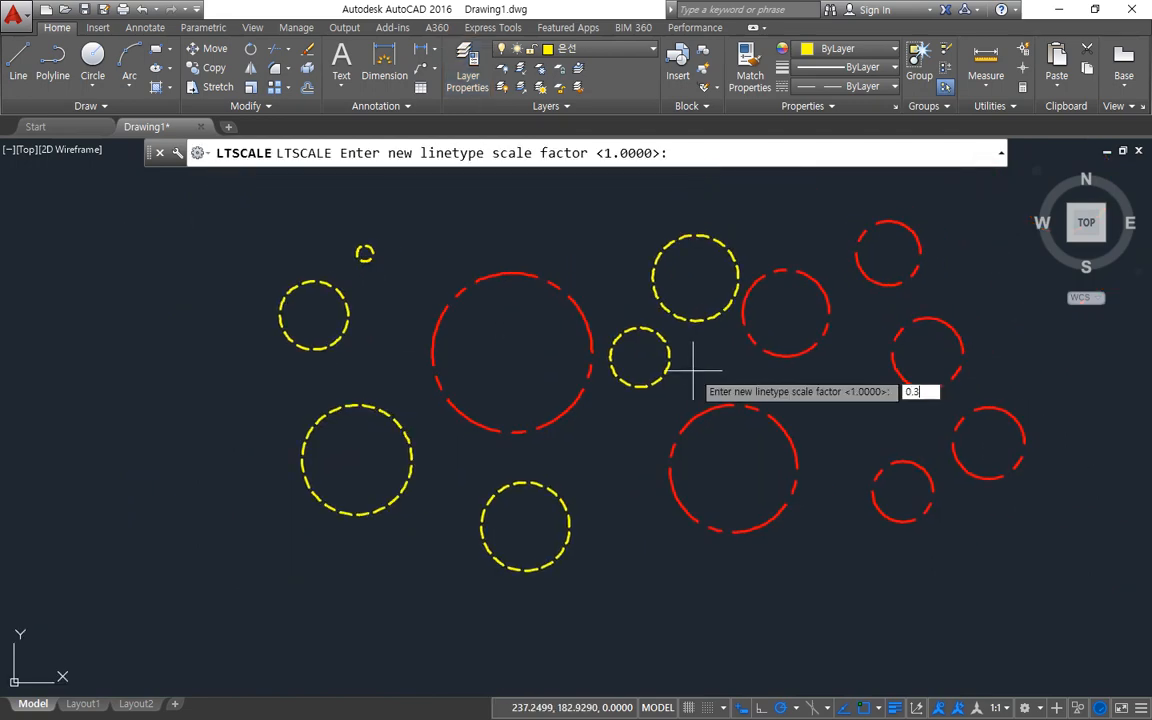
key("Return")
scroll(975, 378, "up", 4)
middle_click_drag(506, 442, 668, 442)
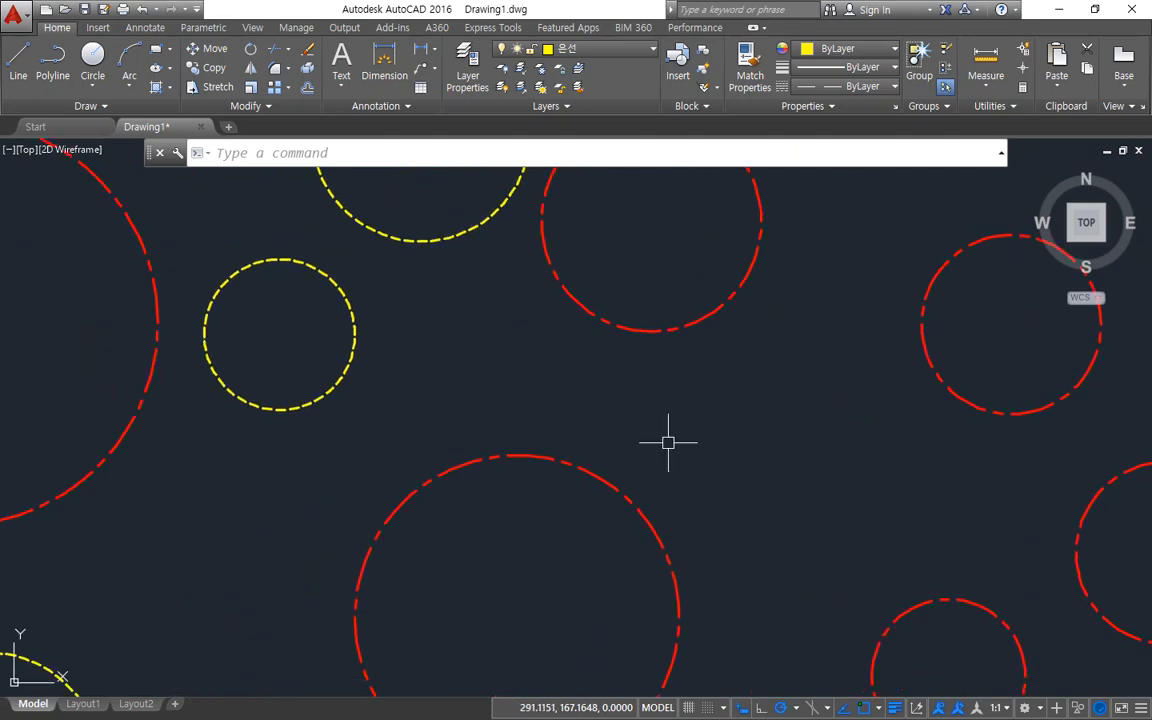
Set the global linetype scale factor (LTSCALE) to 0.5 and check the line patterns across all circles.
key("Return")
type("0.5")
key("Return")
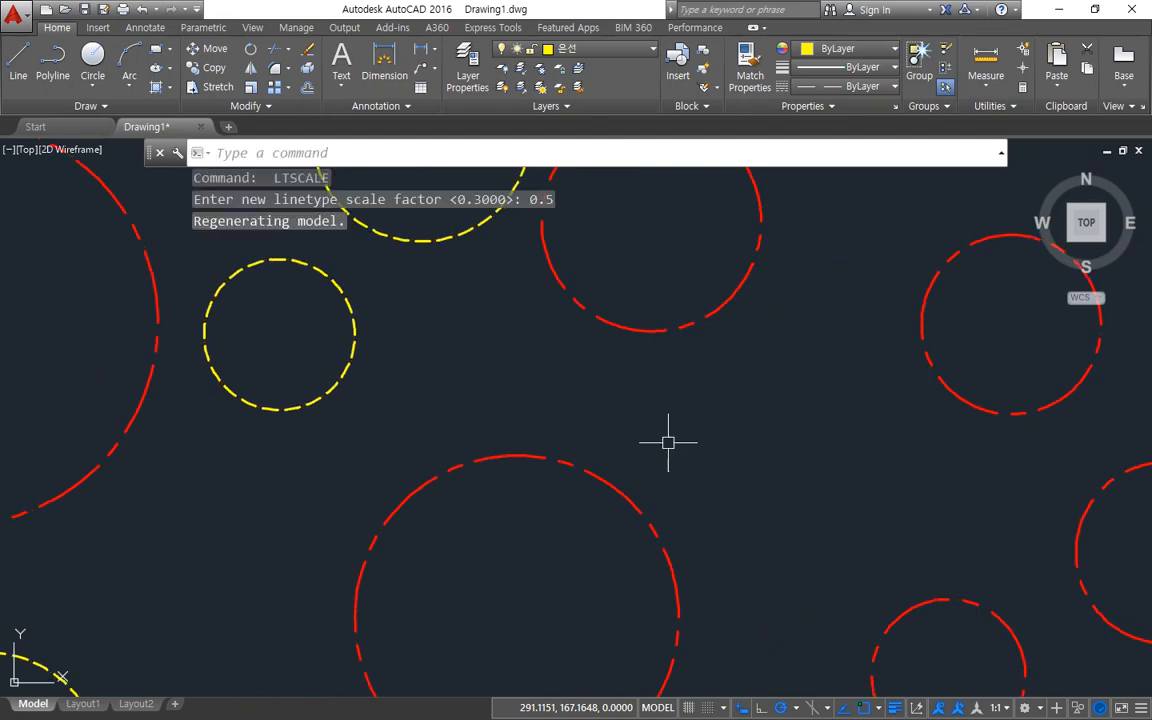
scroll(864, 420, "down", 3)
middle_click_drag(864, 417, 856, 437)
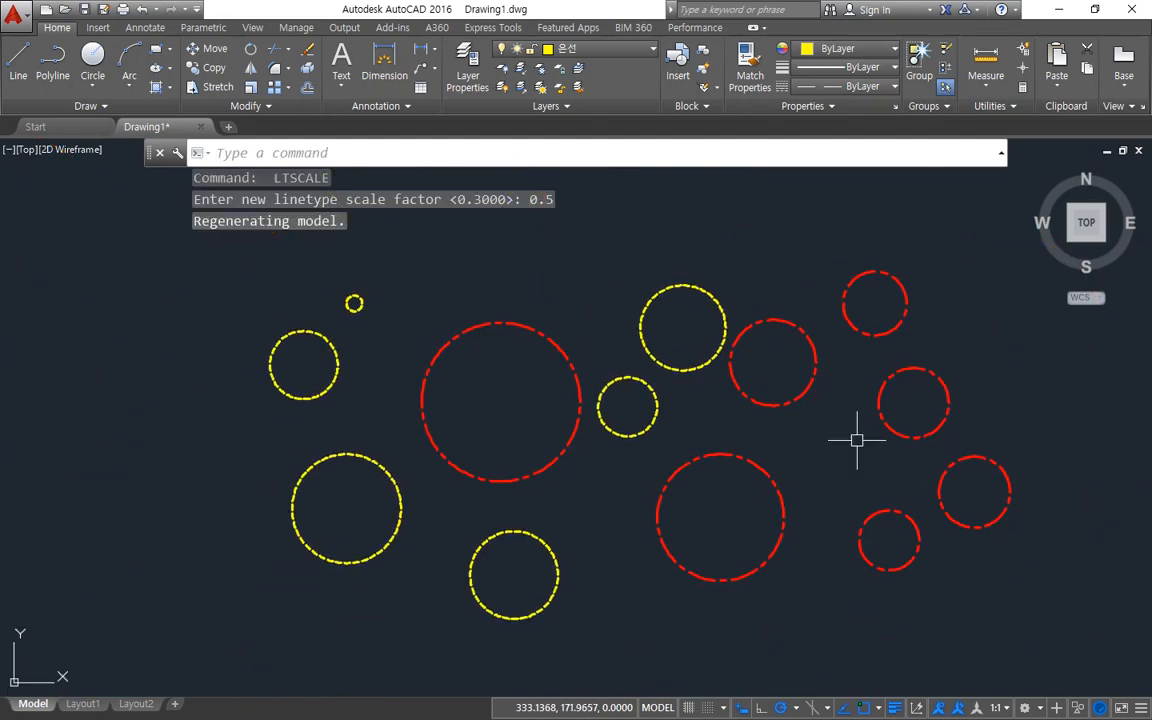
scroll(730, 409, "up", 2)
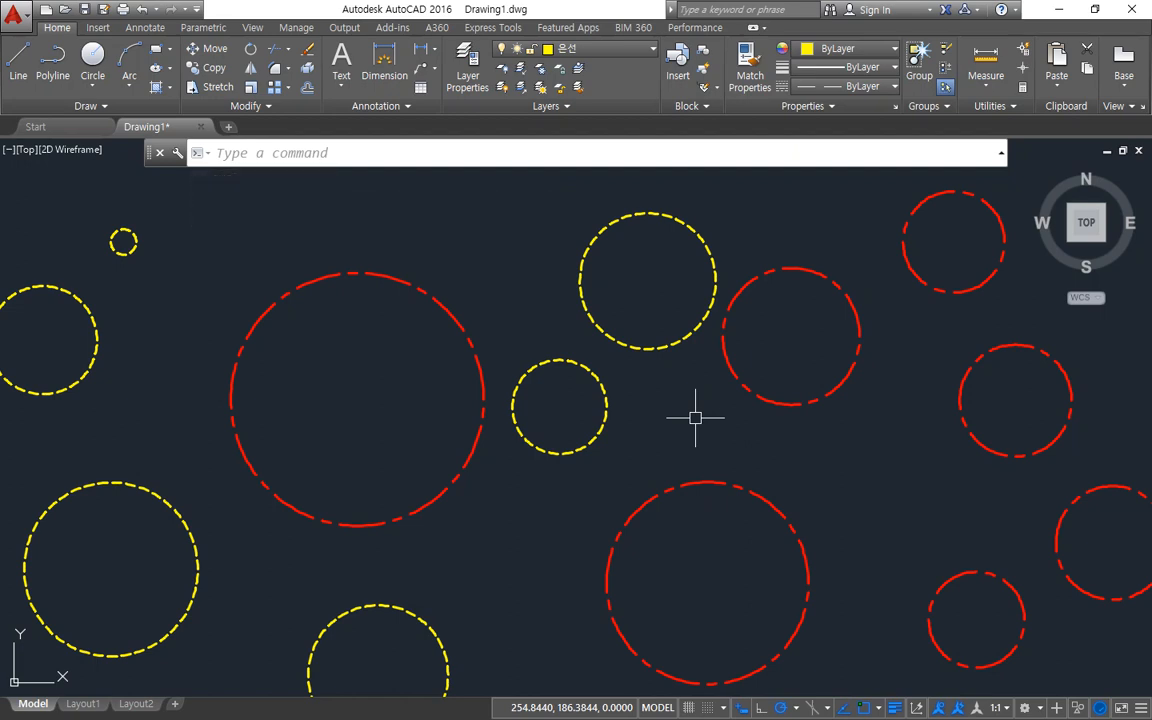
Reopen the layer manager and set the 단면선 layer's lineweight to 0.40 mm.
type("1")
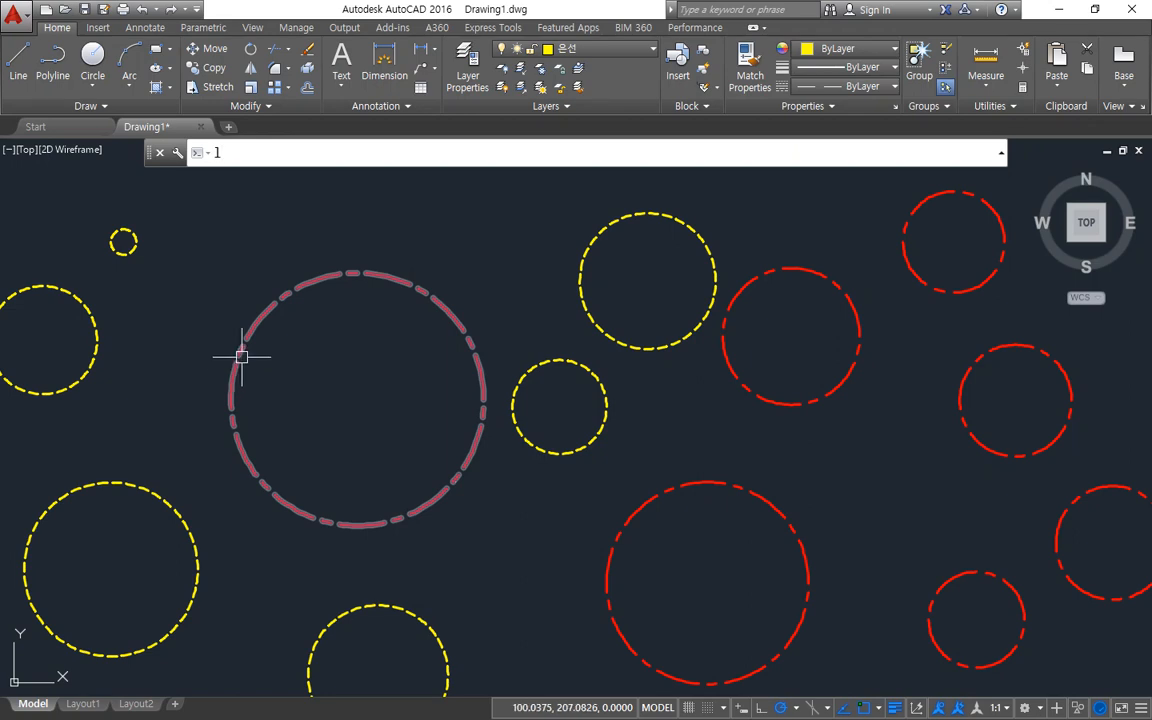
type("a")
key("Return")
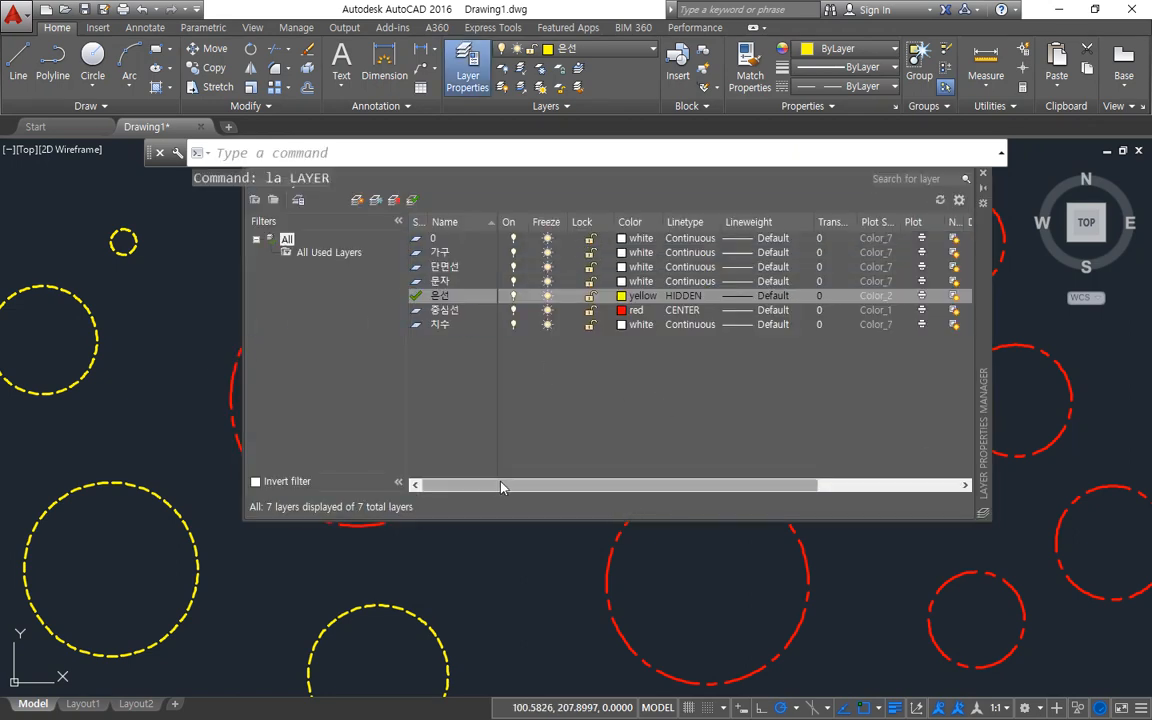
mouse_move(737, 342)
left_mouse_down()
mouse_move(698, 245)
mouse_move(815, 252)
mouse_move(785, 343)
mouse_move(762, 350)
left_mouse_up()
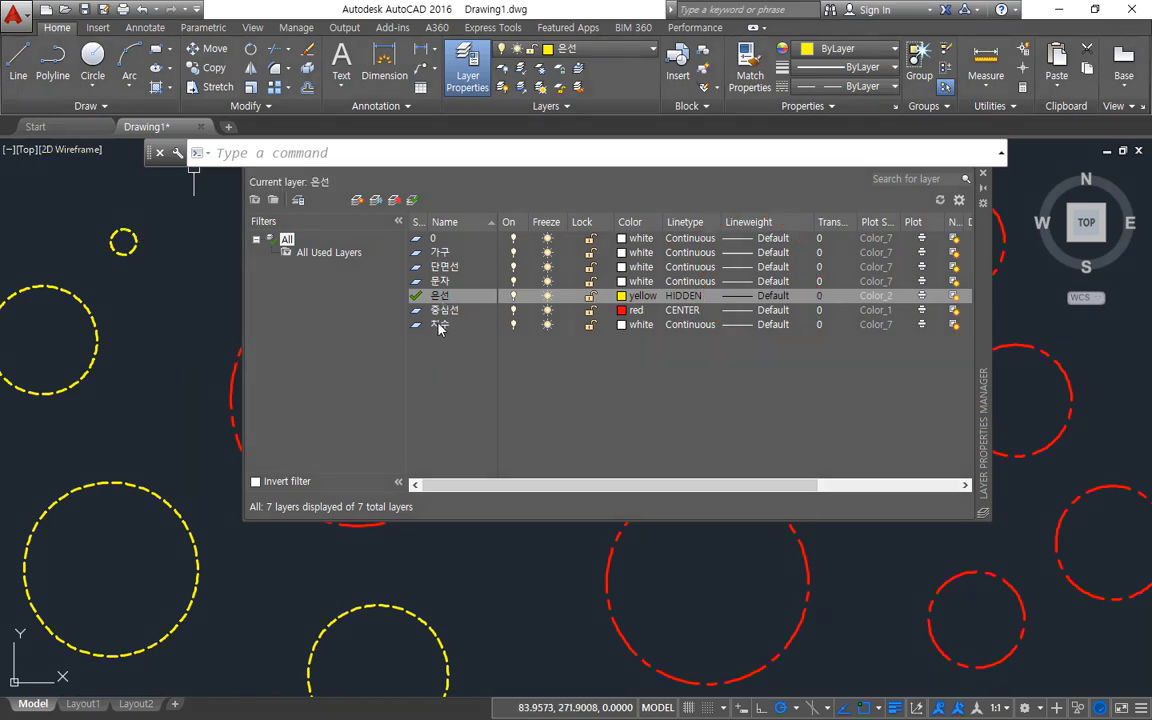
left_click(442, 267)
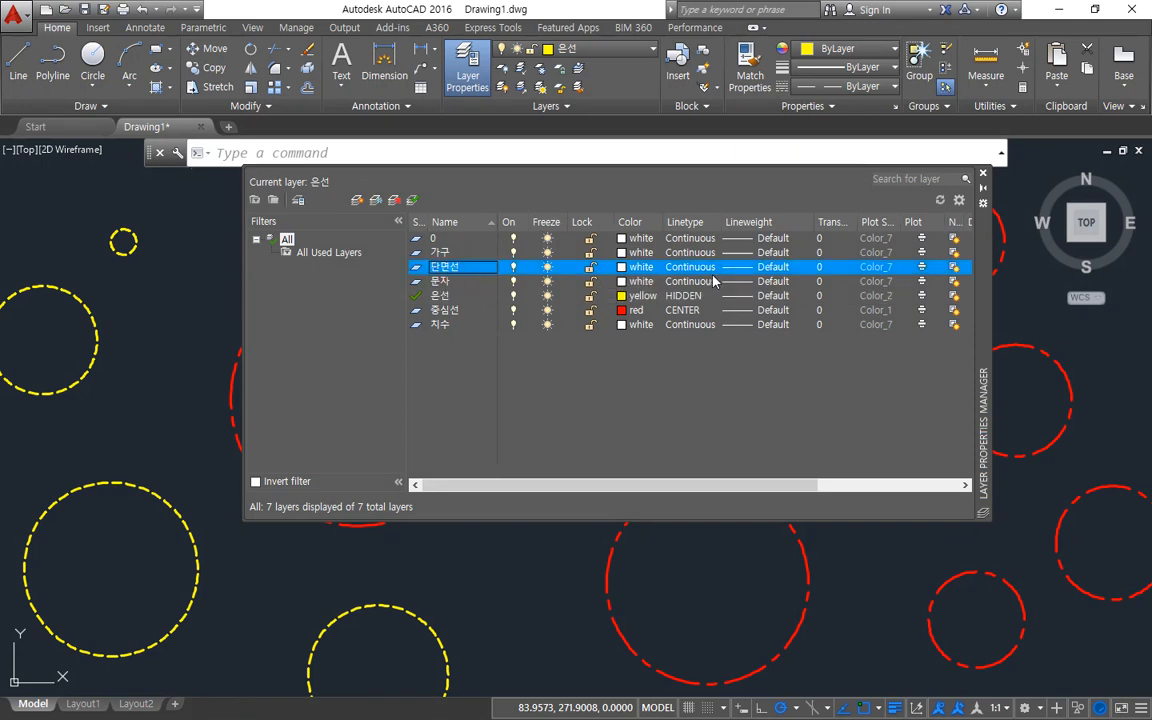
left_click(755, 268)
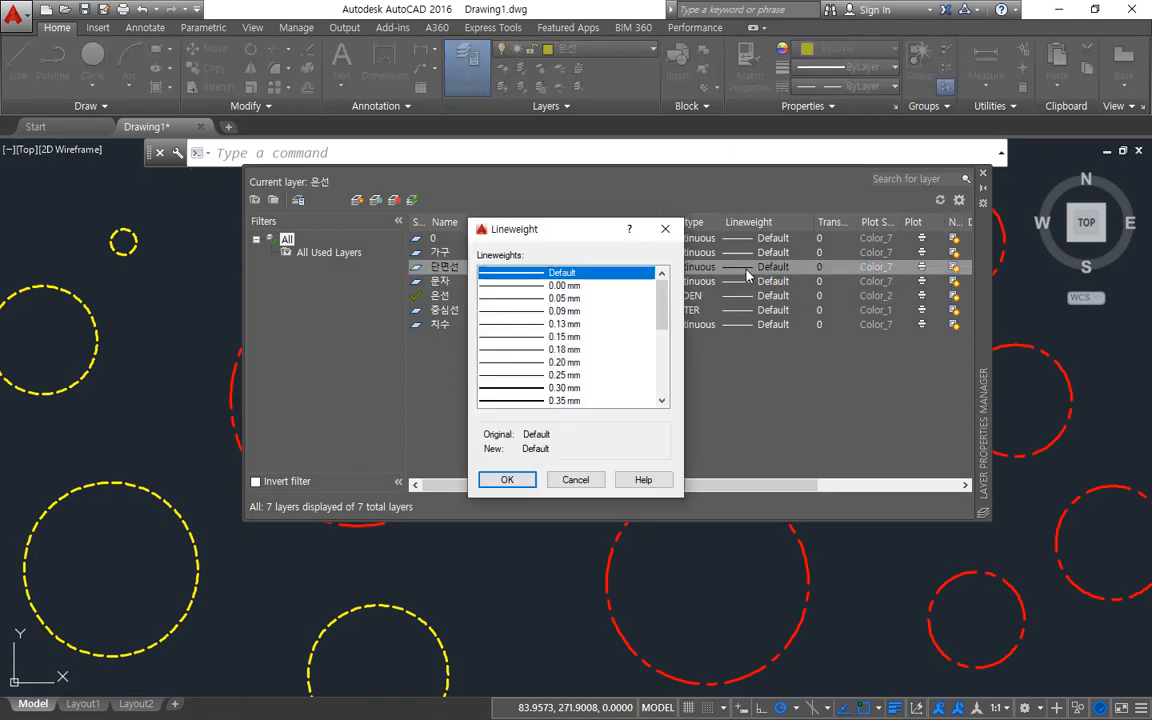
scroll(607, 355, "down", 1)
left_click(565, 375)
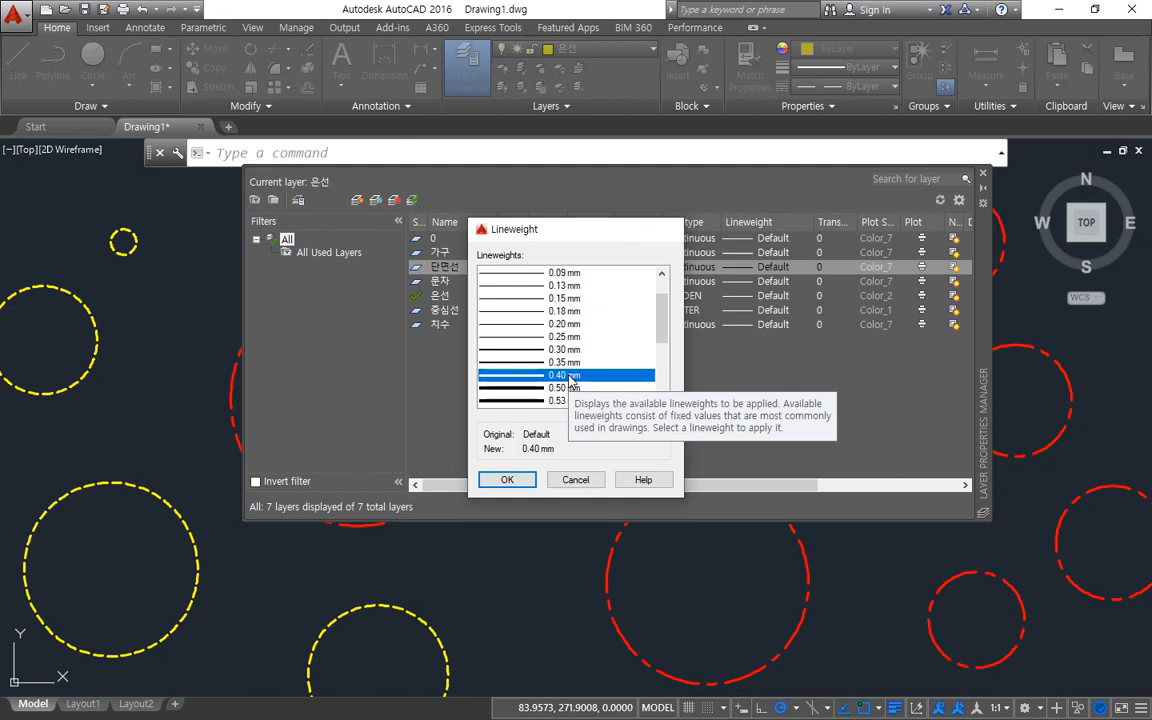
double_click(569, 376)
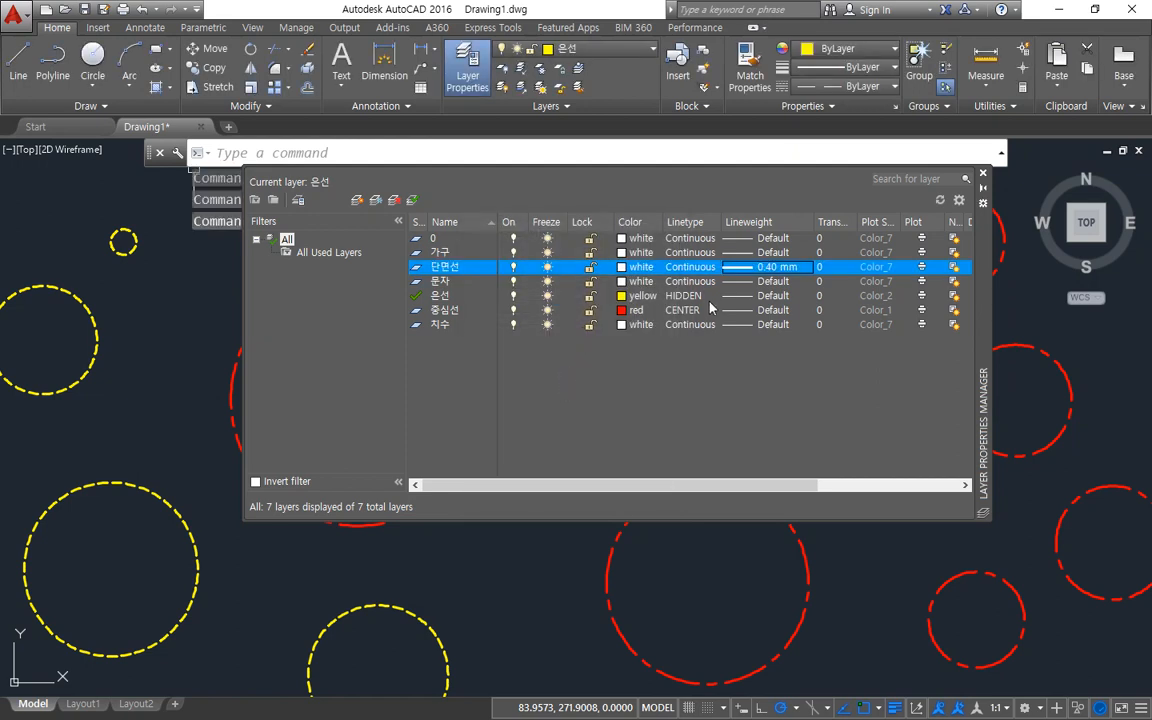
Set the 은선 layer's lineweight to 0.30 mm.
left_click(748, 299)
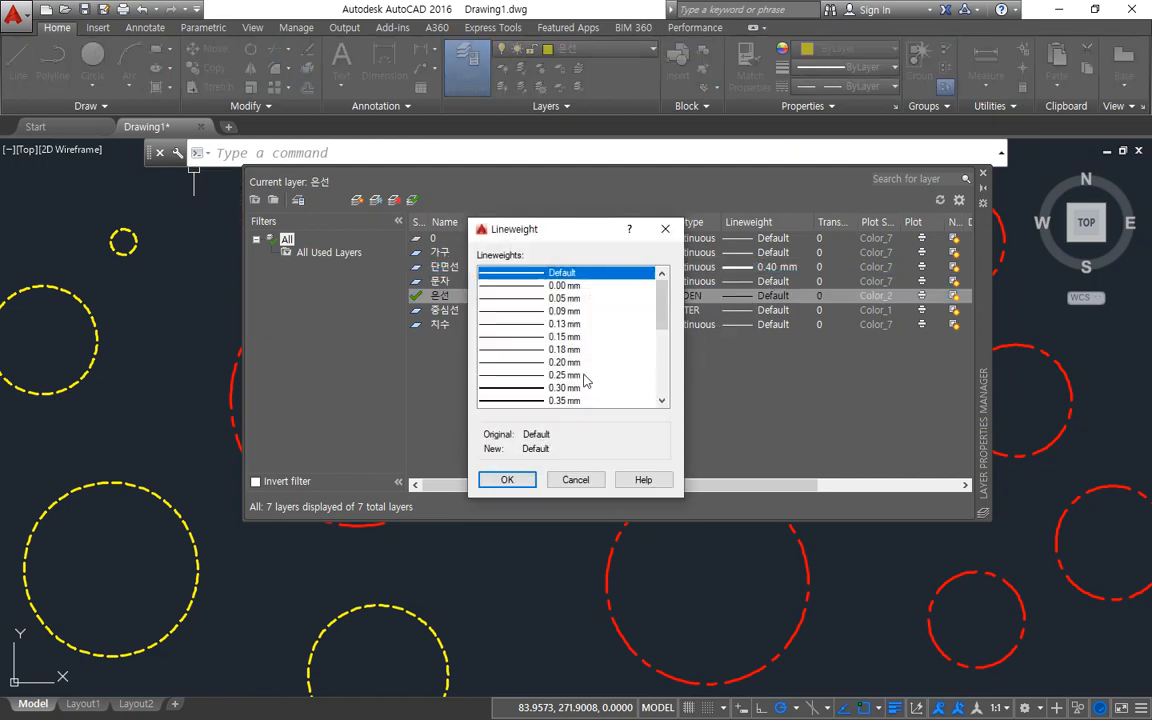
left_click(577, 364)
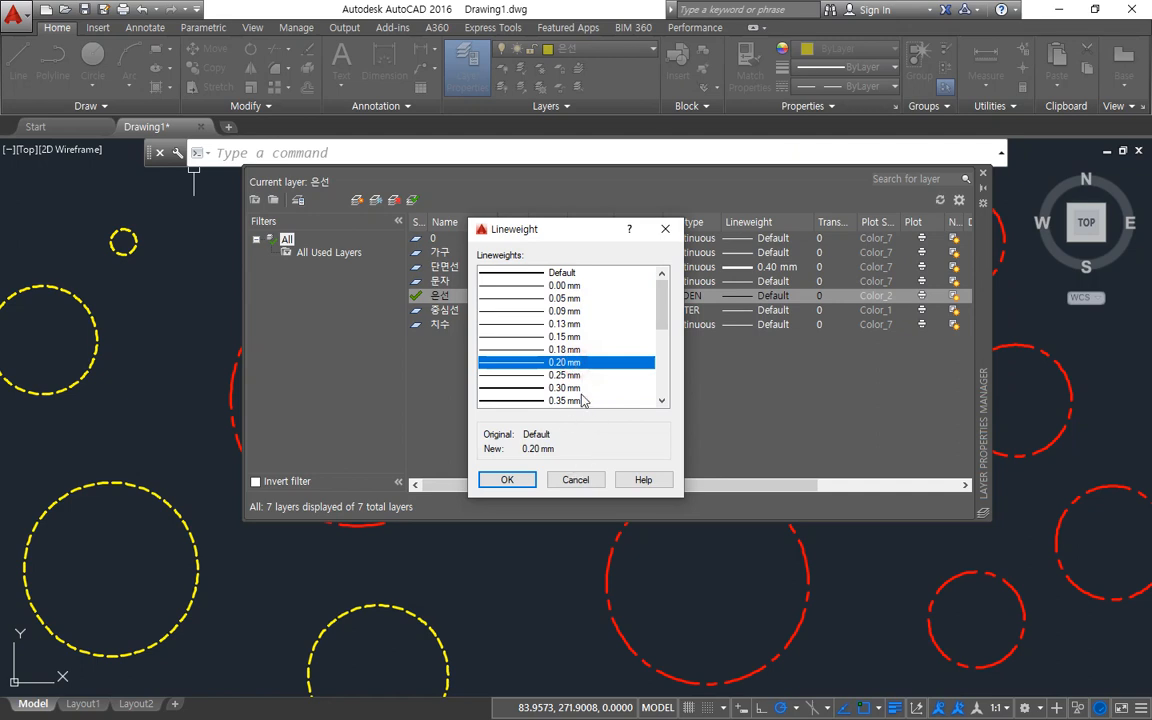
left_click(581, 389)
left_click(507, 479)
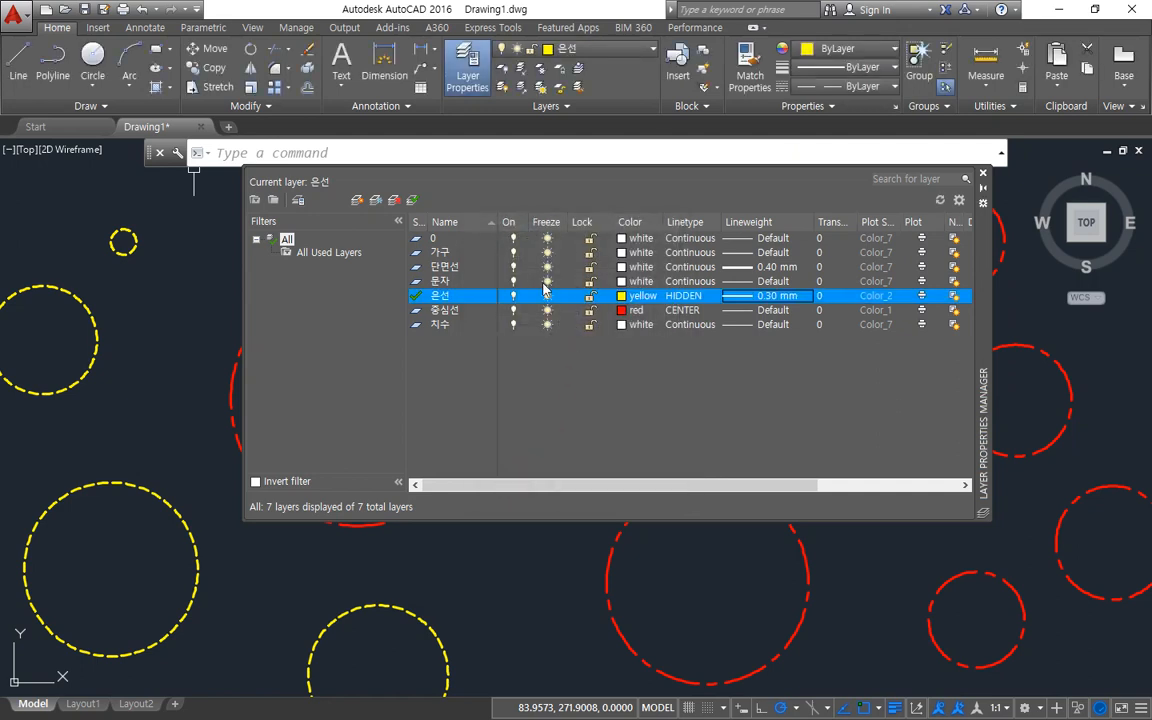
Set the 중심선 layer's lineweight to 0.20 mm.
left_click(760, 310)
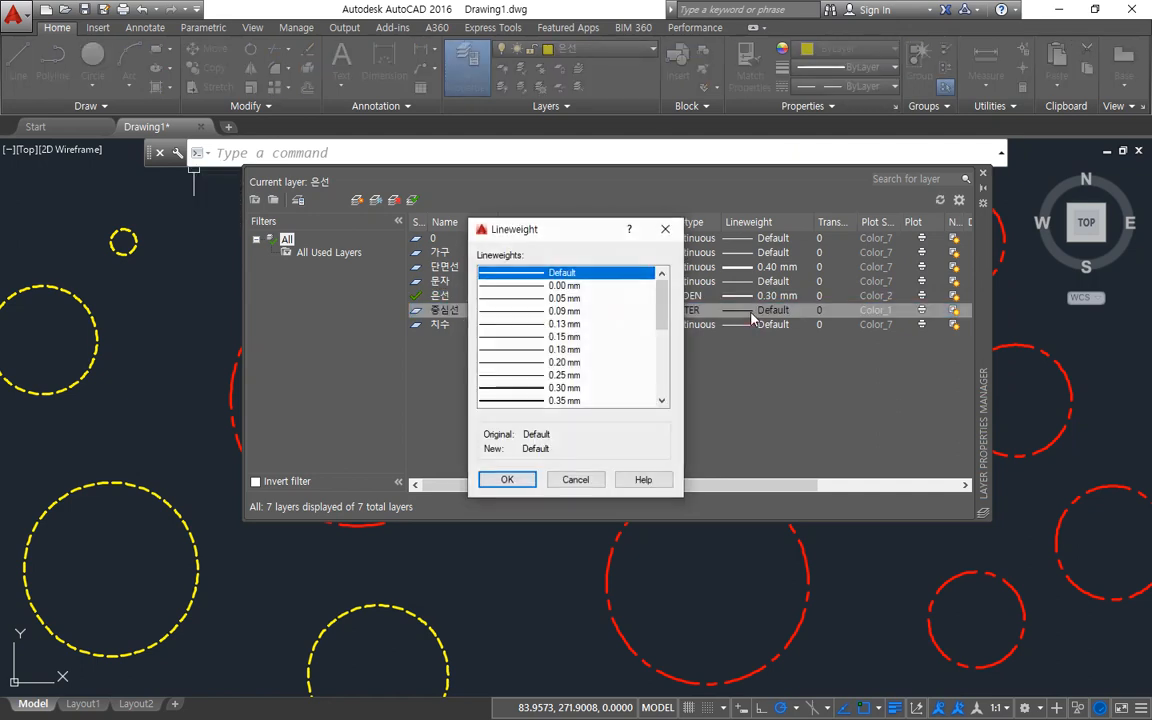
left_click(610, 312)
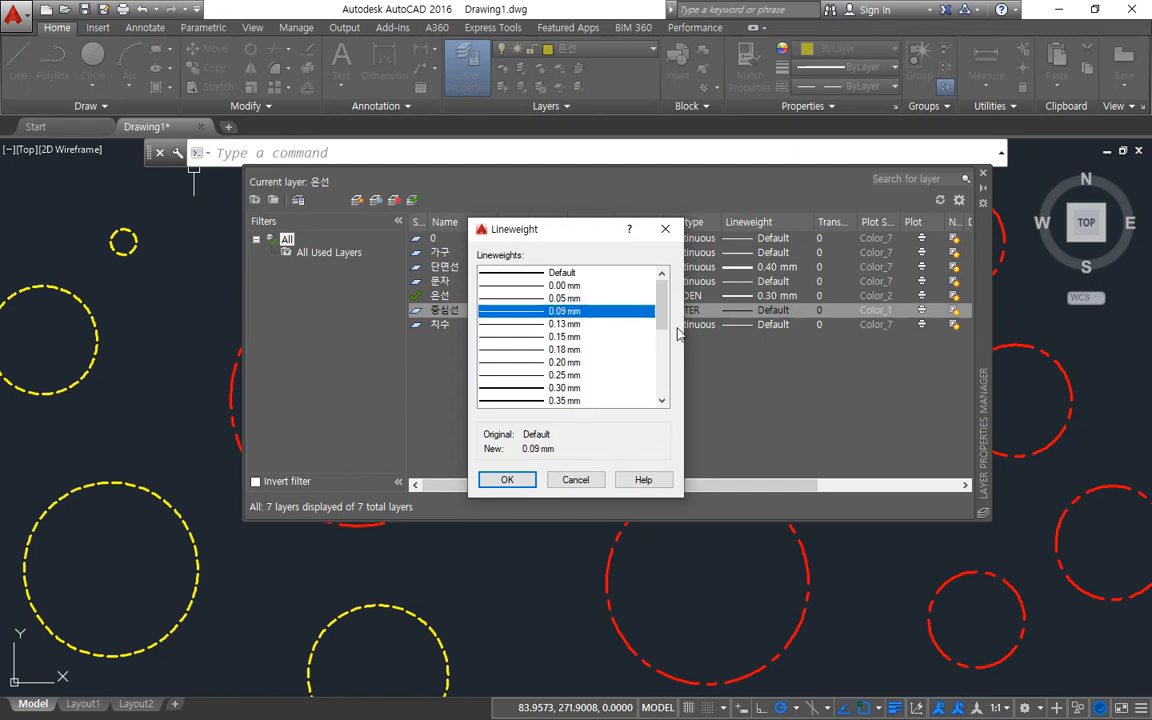
left_click(650, 375)
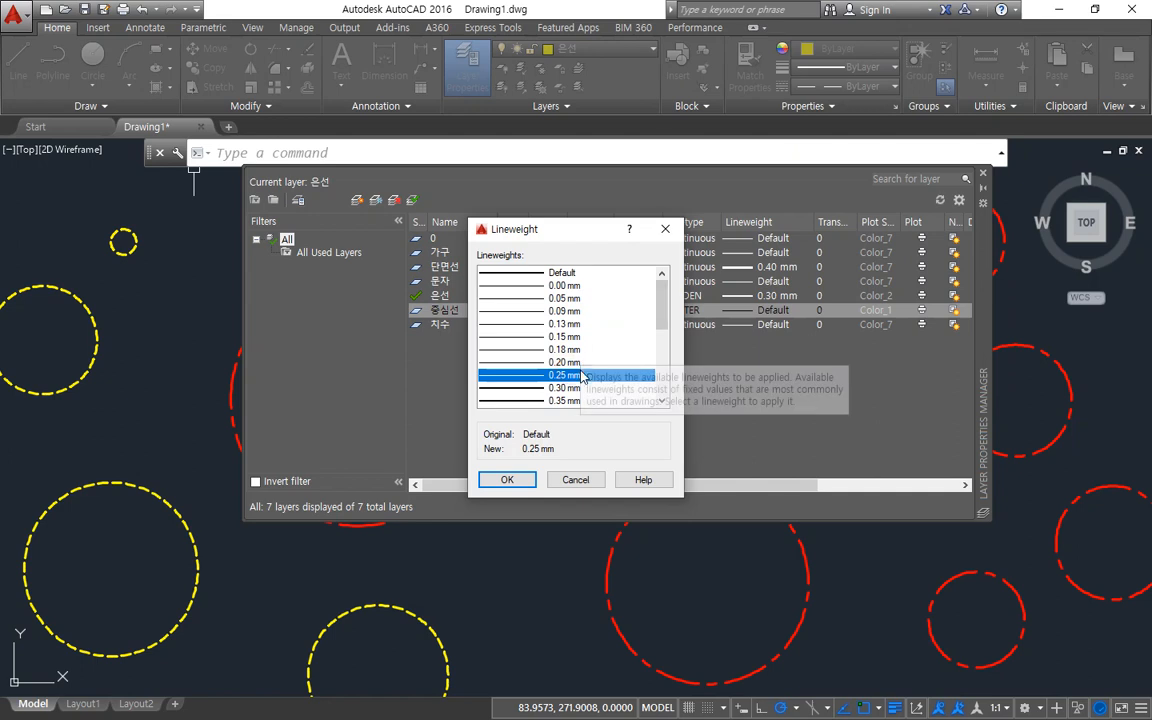
key("Up")
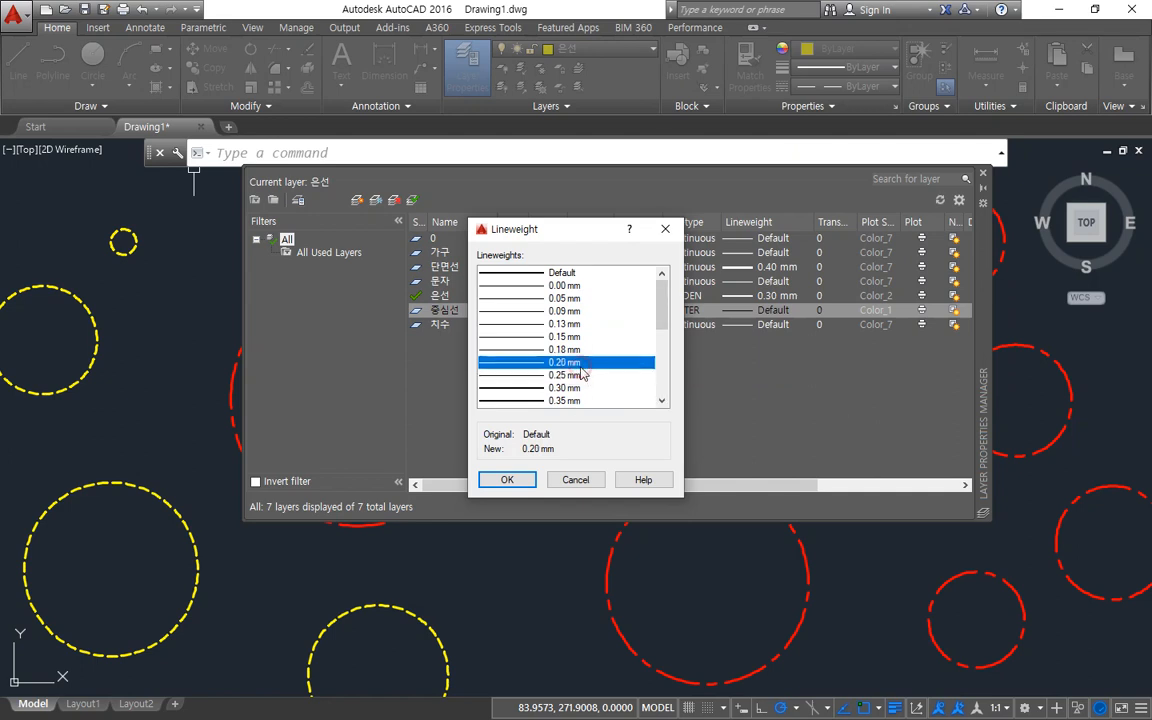
left_click(510, 479)
Set the 치수 layer's lineweight to 0.20 mm.
left_click(758, 325)
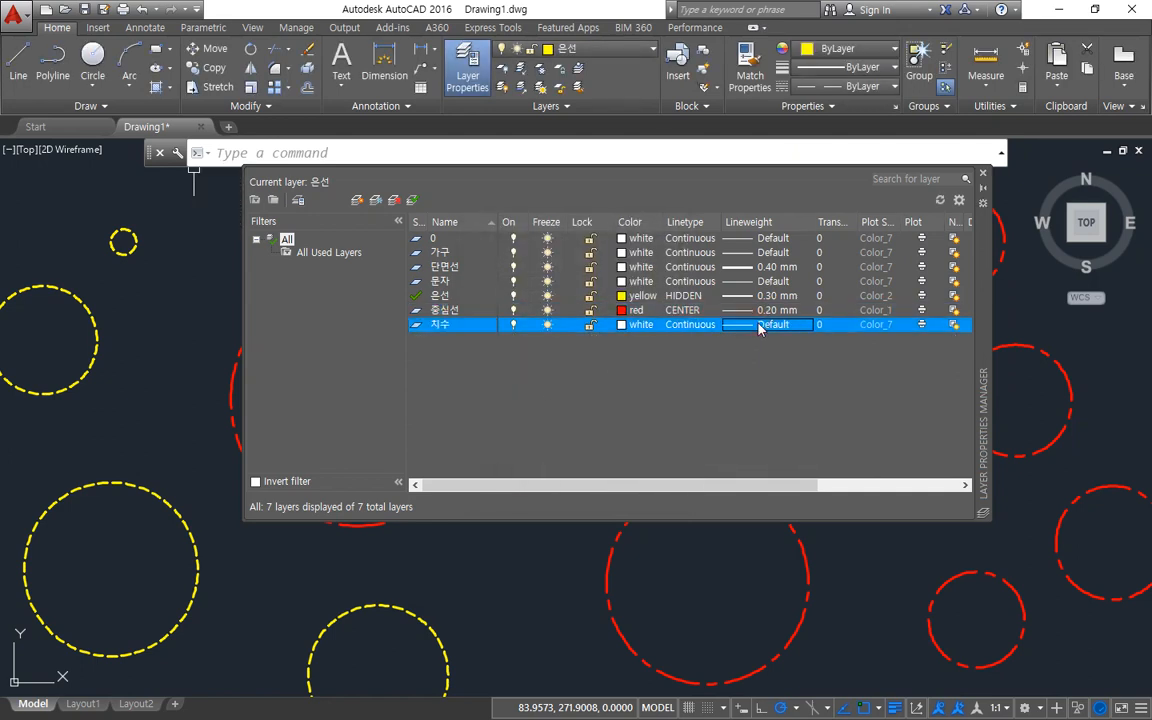
left_click(758, 325)
left_click(566, 362)
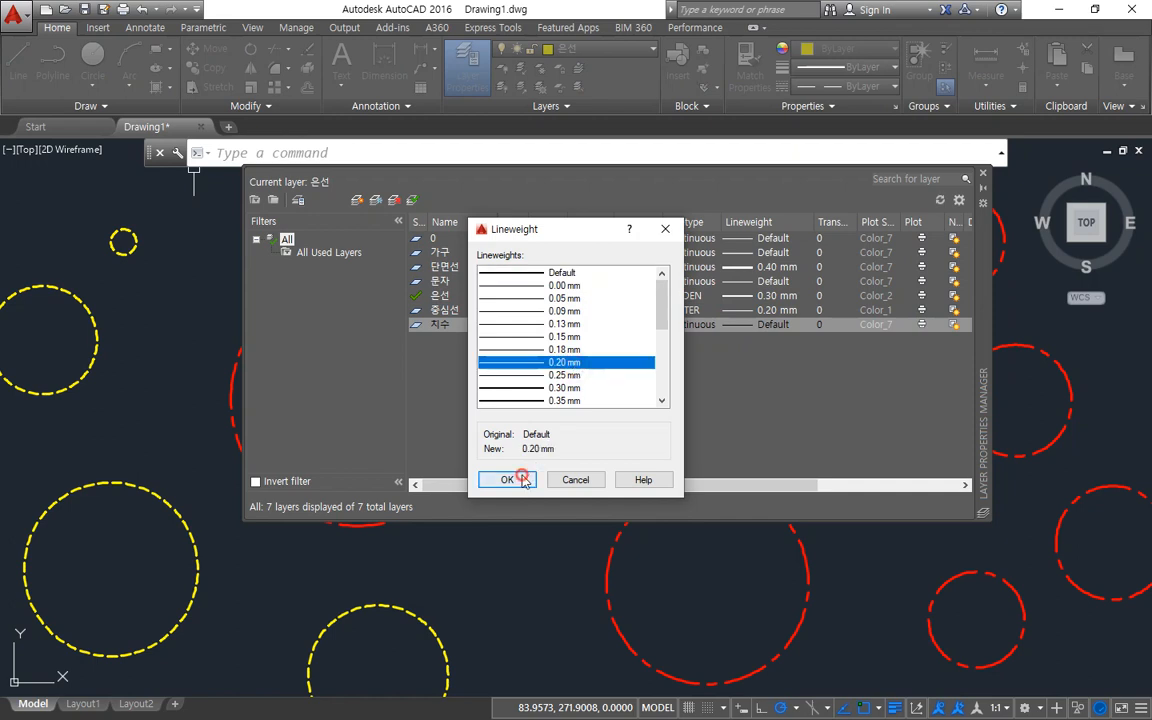
left_click(508, 479)
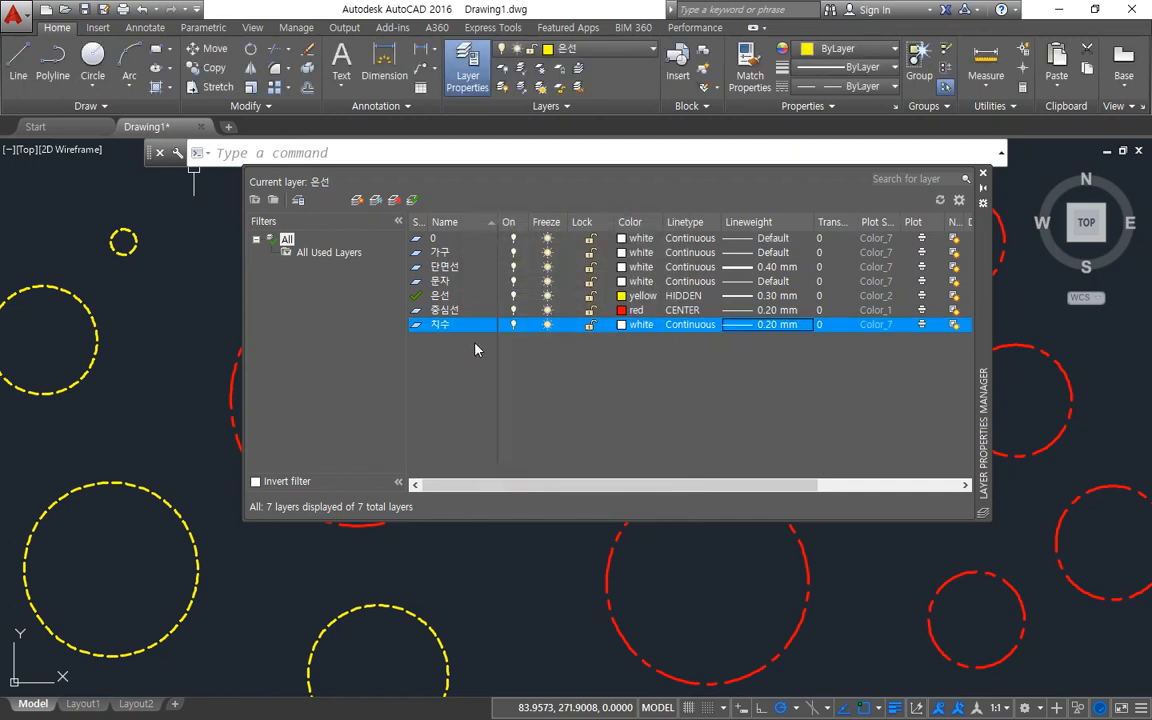
Create a new layer named 해칭선 and set its lineweight to 0.09 mm.
left_click(357, 200)
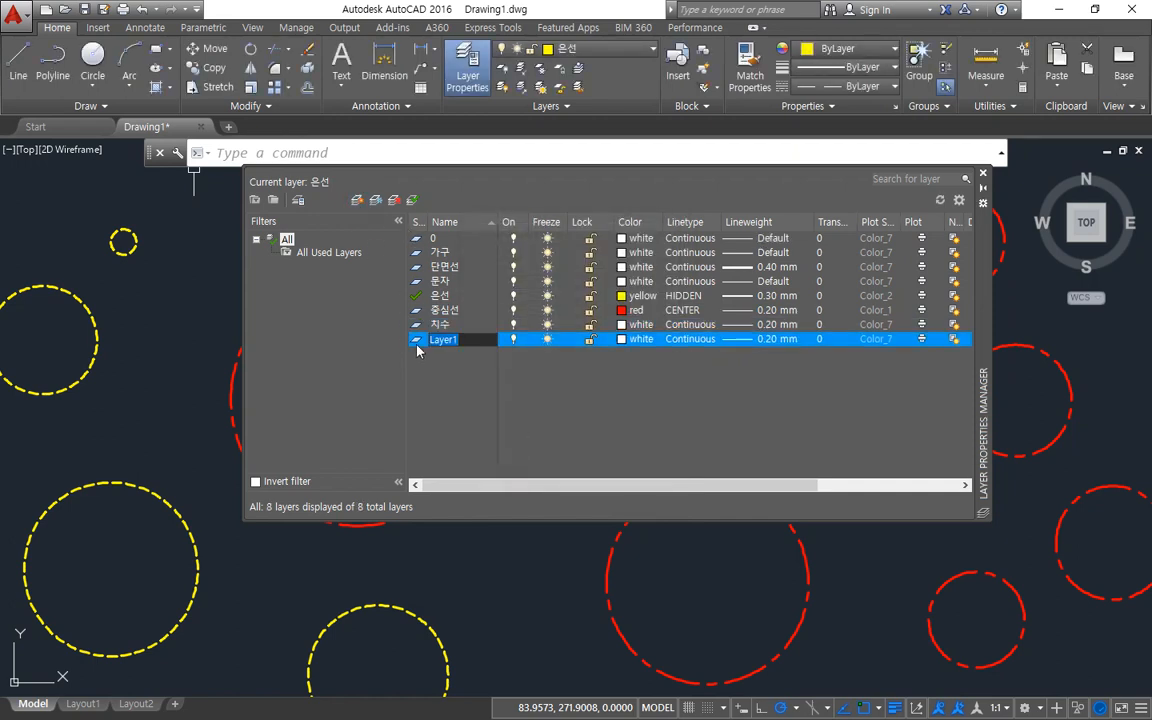
type("해칭선")
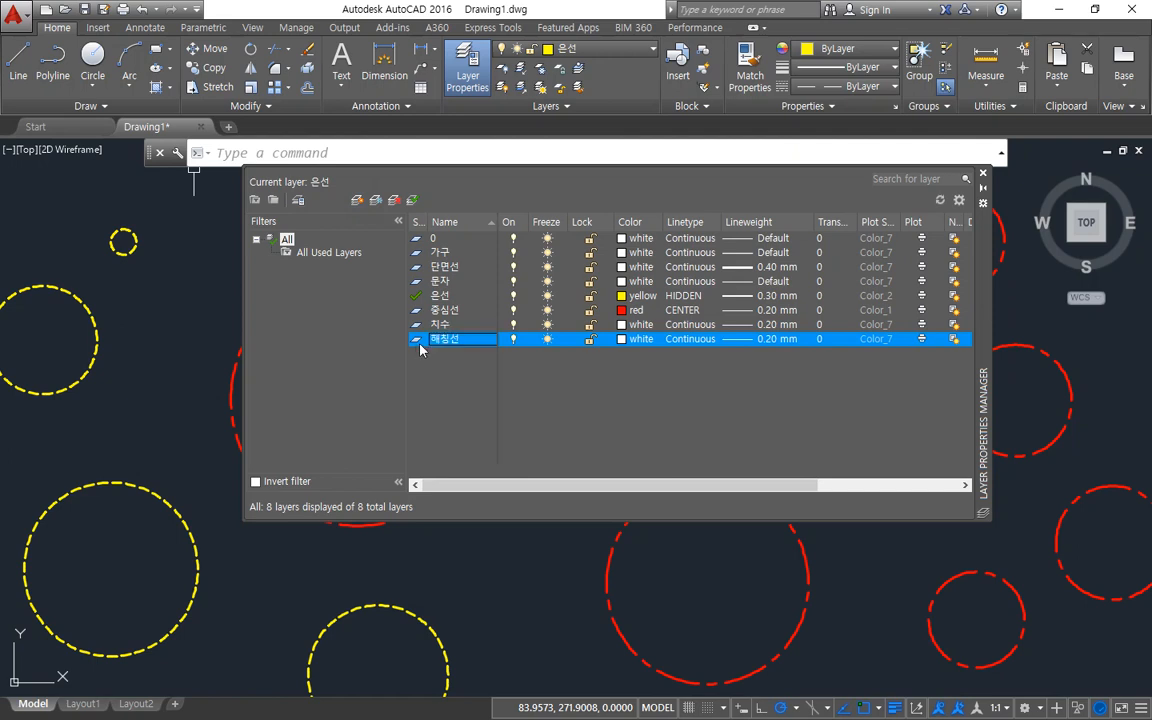
left_click(760, 339)
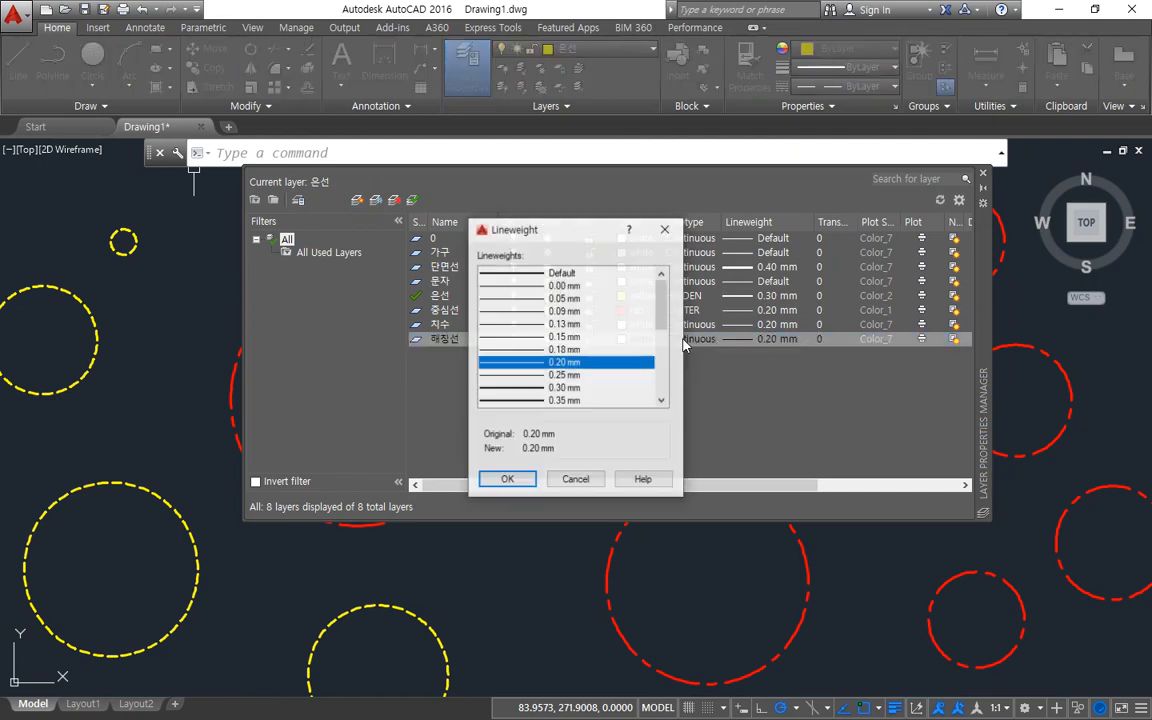
left_click(600, 312)
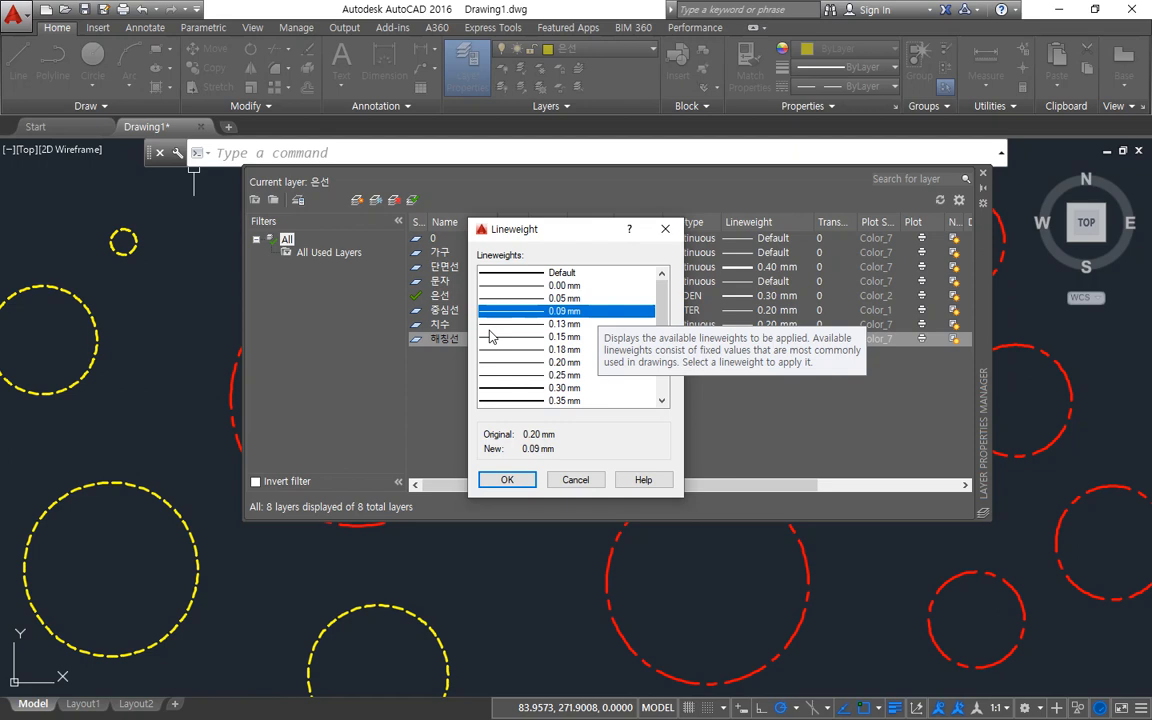
left_click(518, 481)
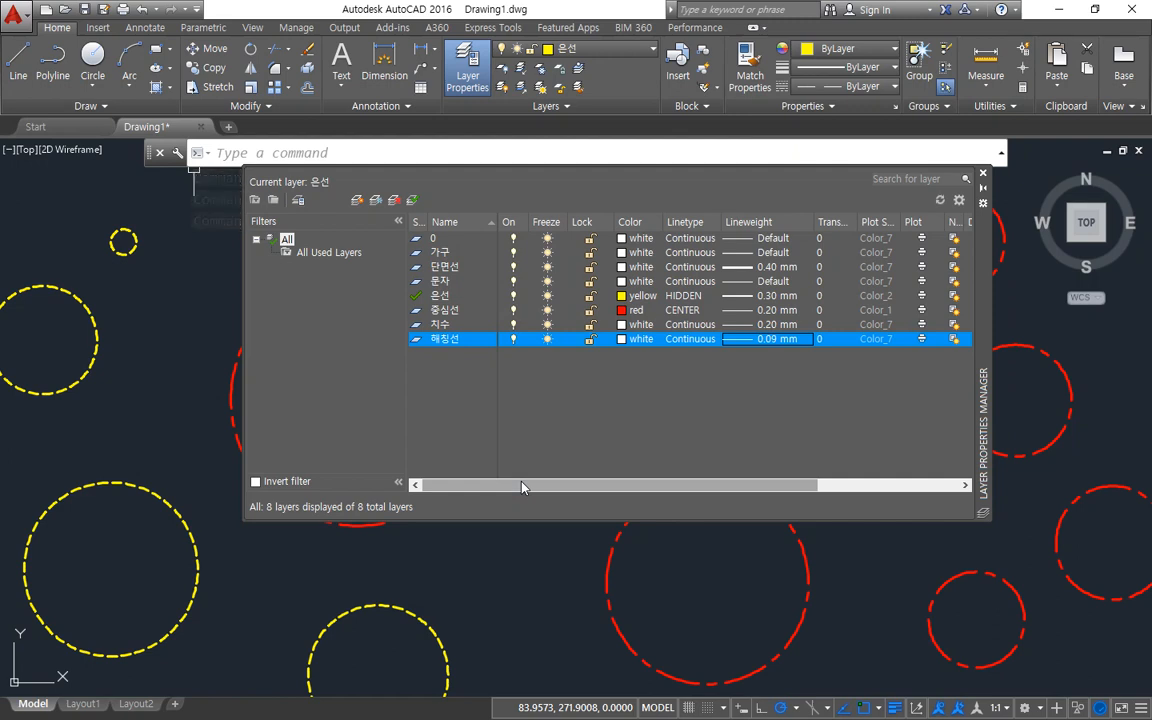
Reset the lineweights of the 단면선 and 은선 layers to Default.
left_click(762, 267)
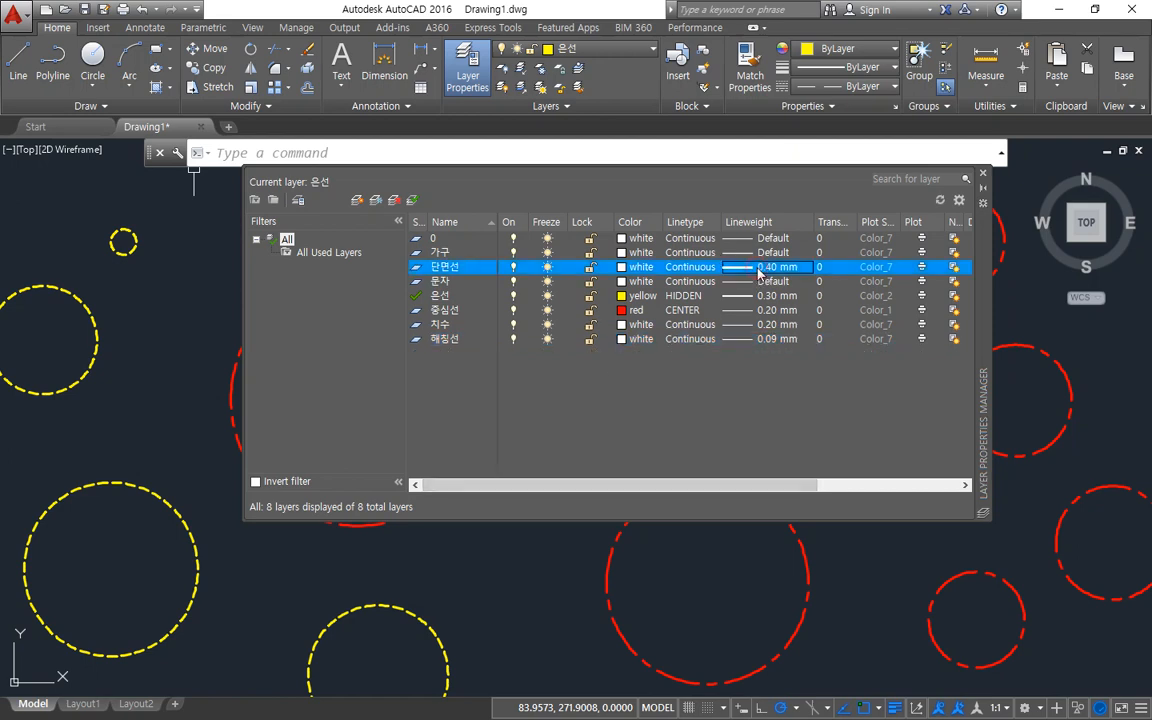
scroll(589, 287, "up", 1)
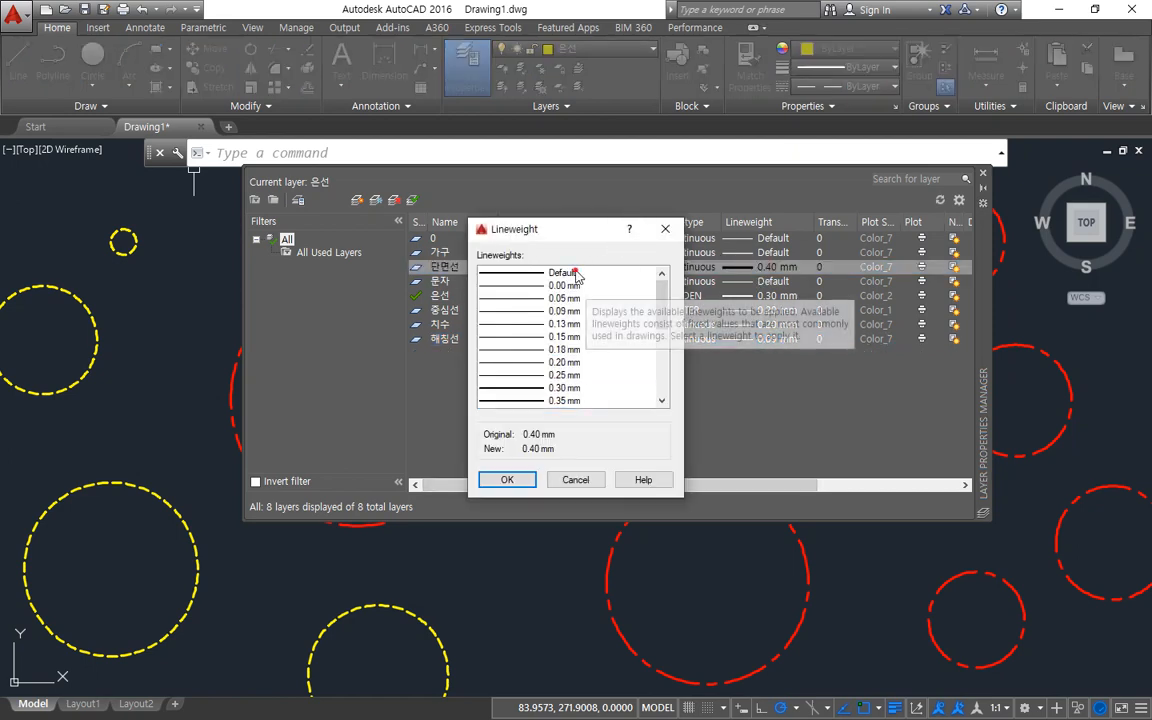
left_click(560, 273)
left_click(507, 480)
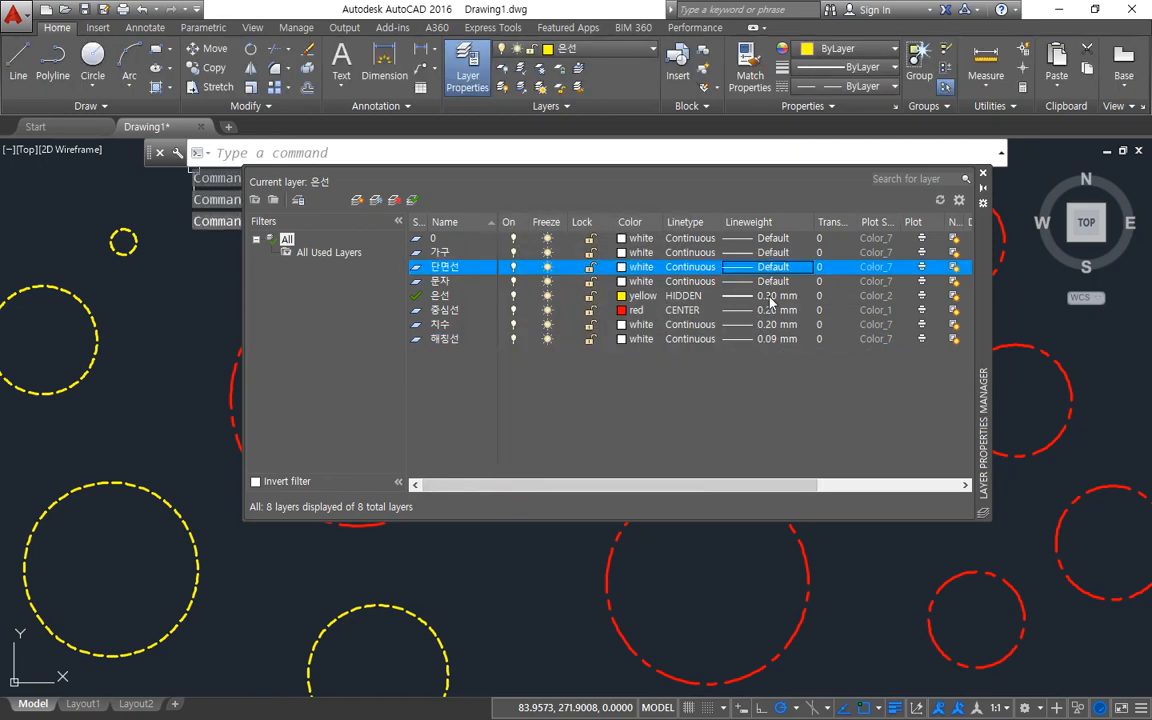
left_click(768, 296)
left_click(560, 273)
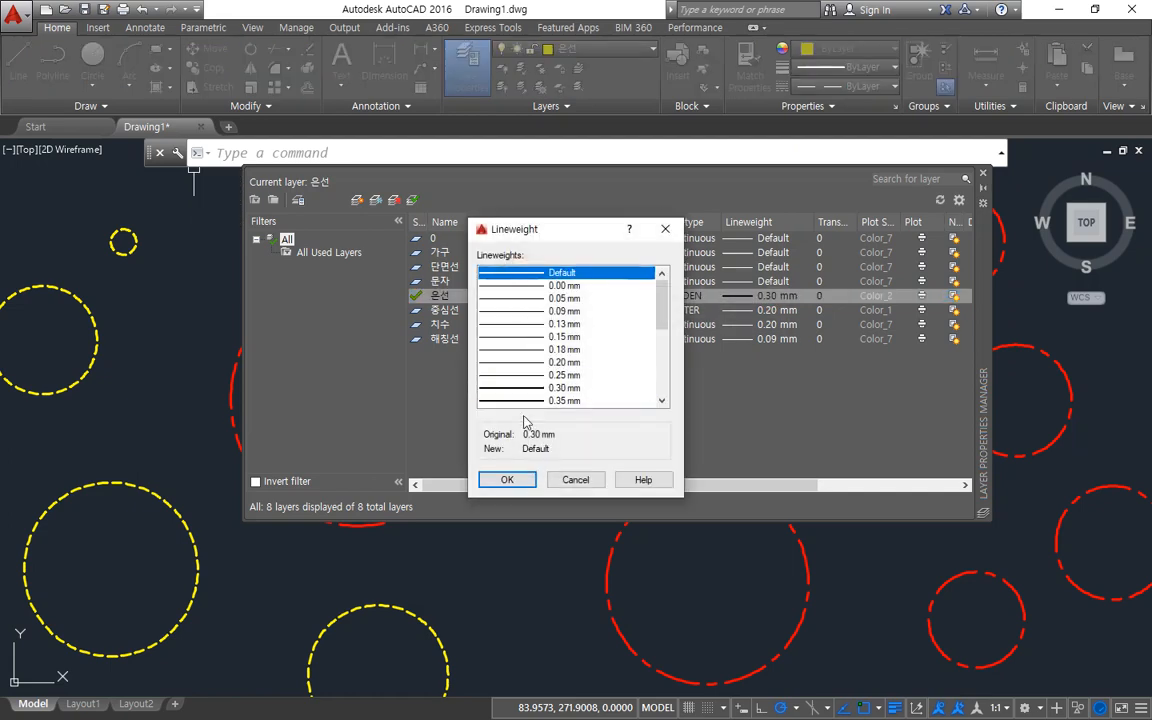
left_click(507, 480)
left_click(765, 310)
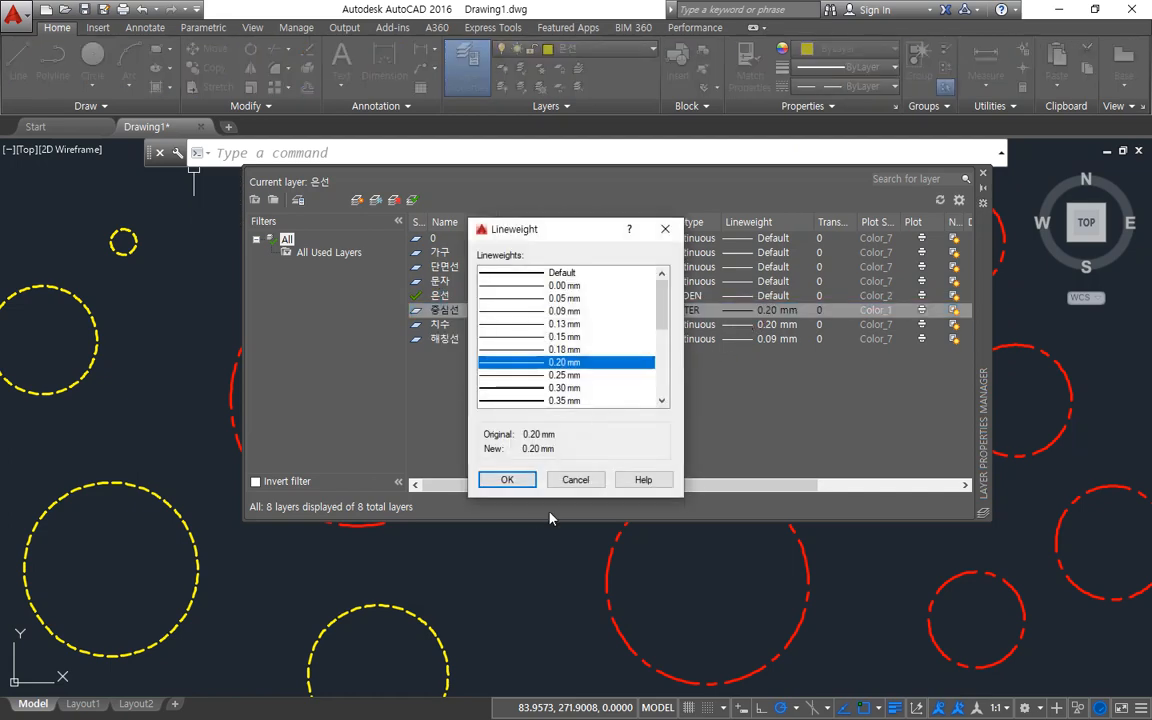
left_click(575, 476)
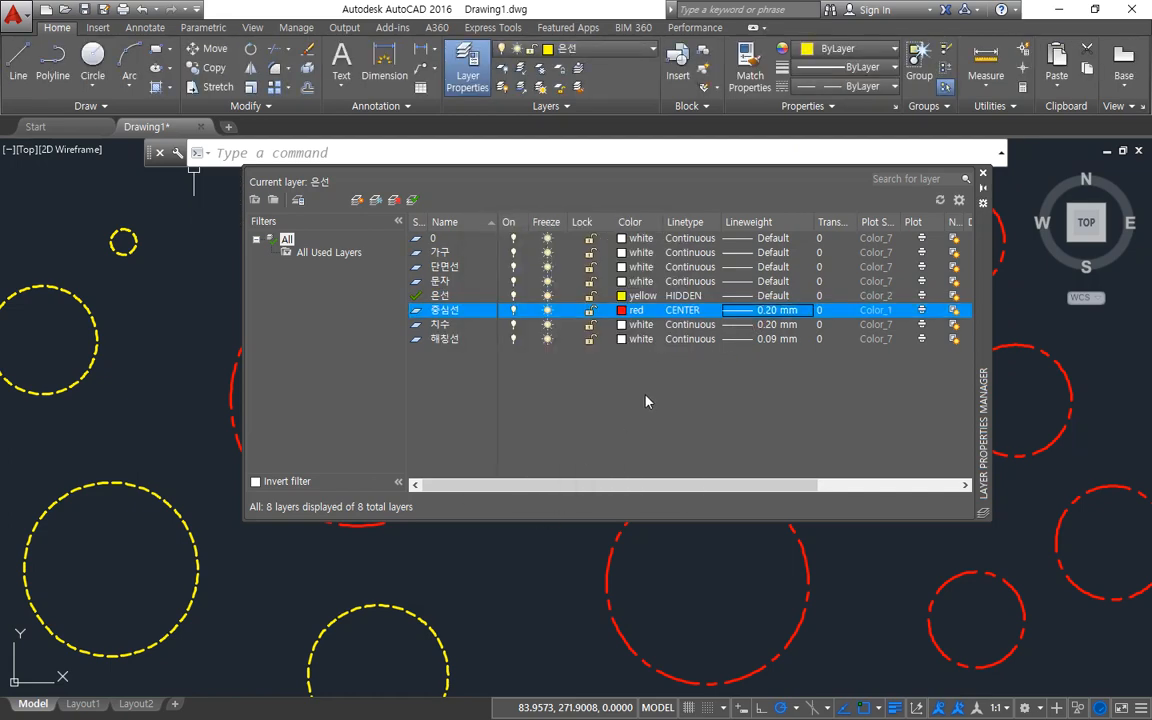
left_click(983, 172)
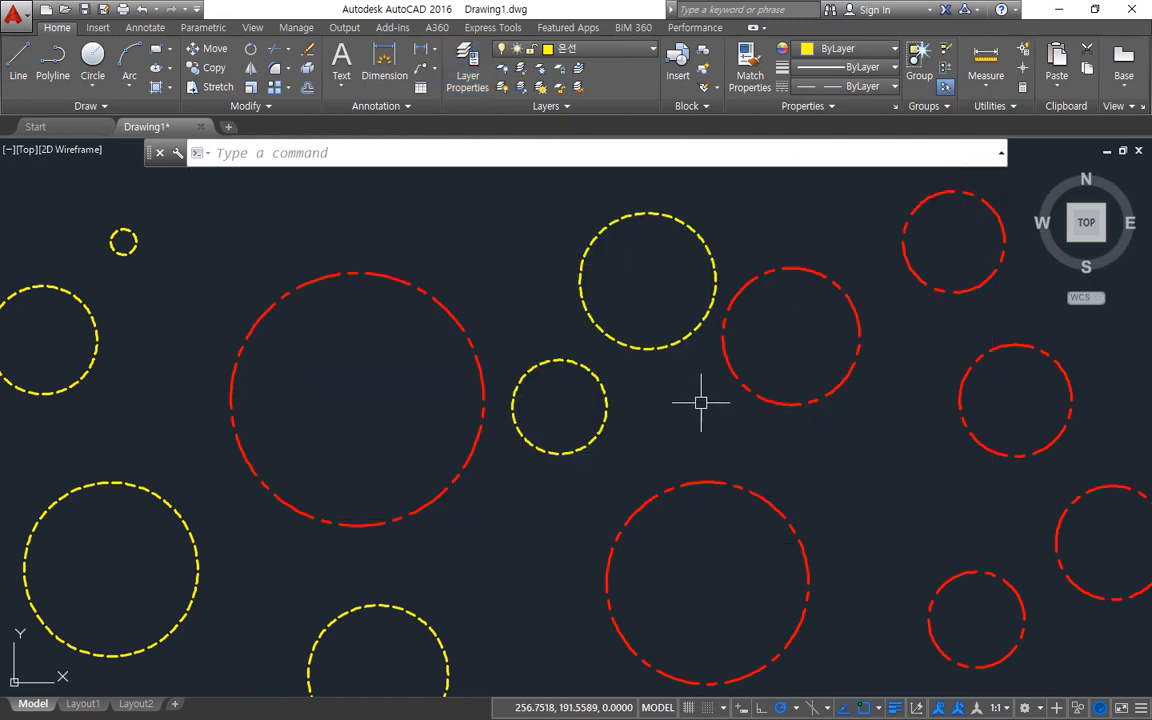
Reopen the layer manager and reset the lineweights of the 중심선, 치수 and 해칭선 layers to Default.
left_click(468, 68)
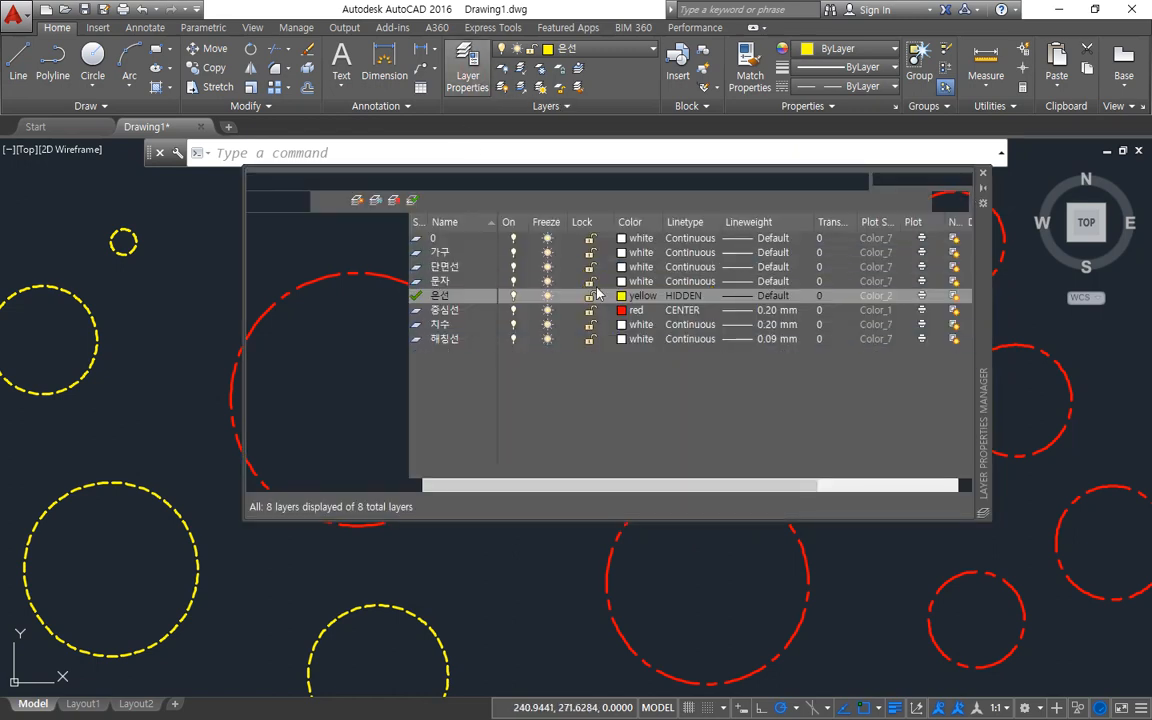
left_click(770, 312)
double_click(545, 246)
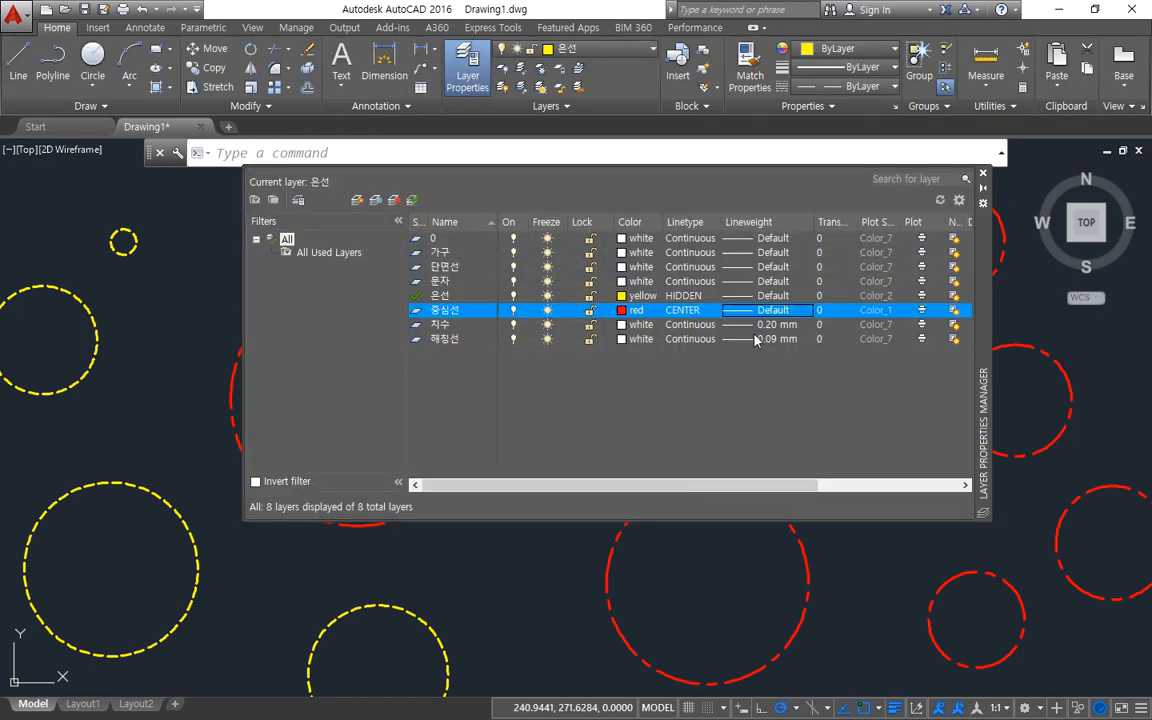
left_click(748, 327)
double_click(555, 270)
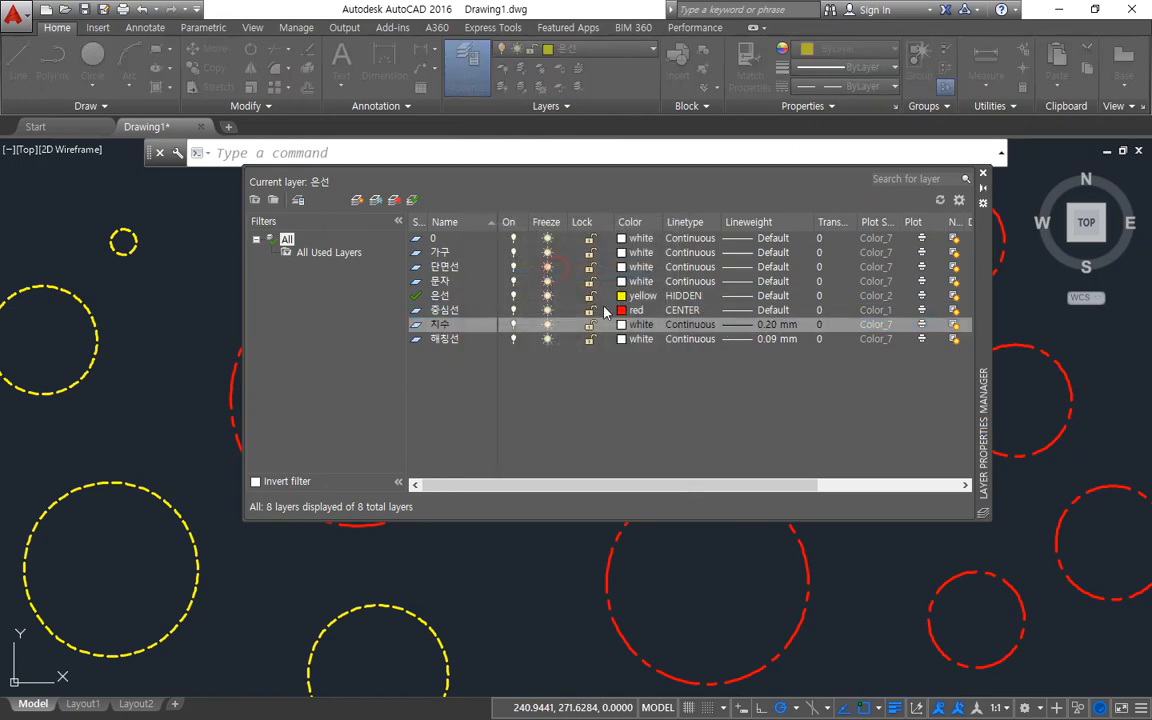
left_click(764, 339)
left_click(543, 273)
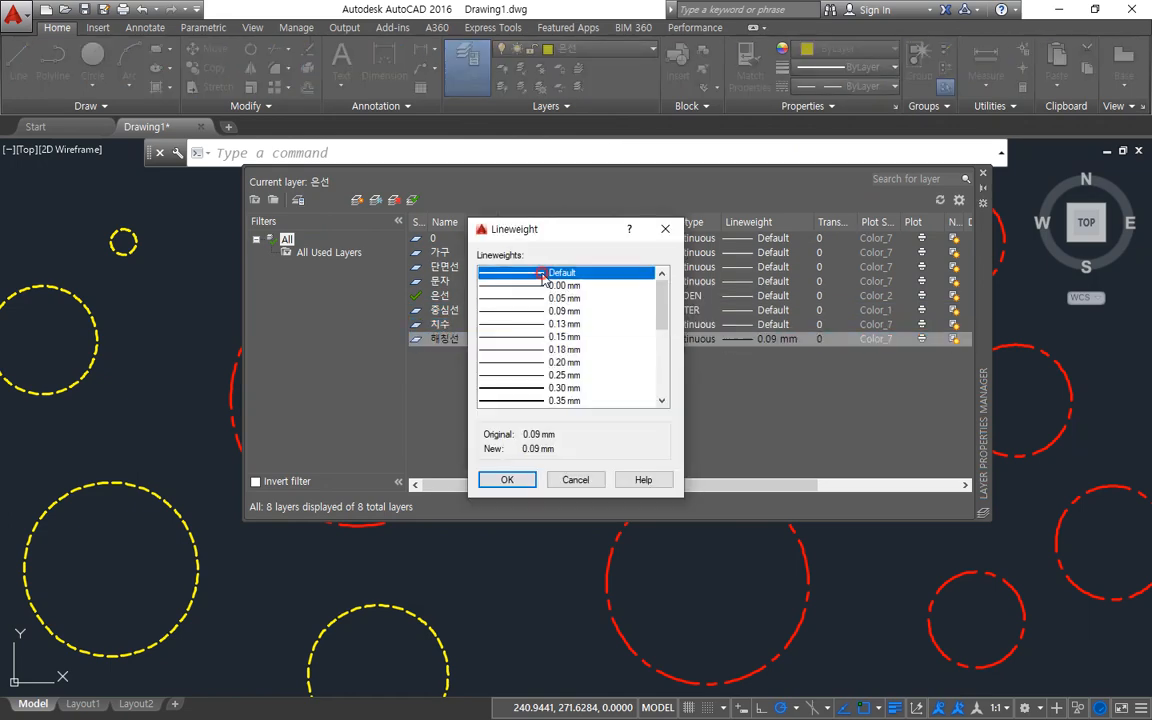
double_click(543, 273)
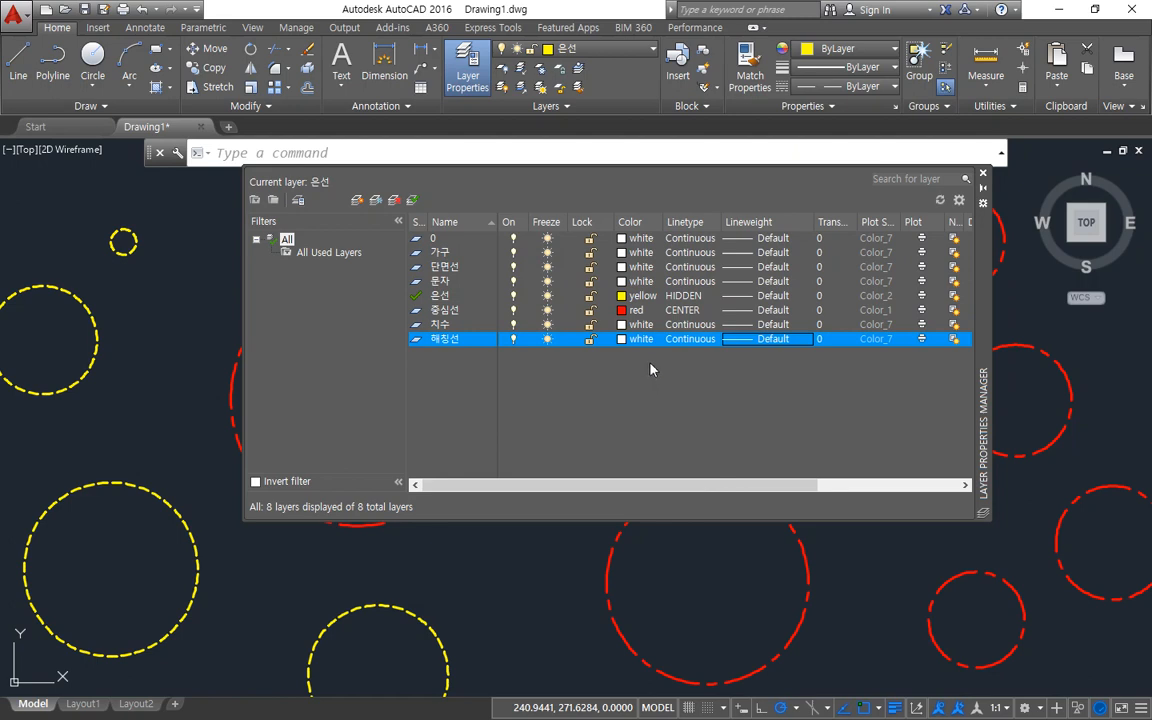
mouse_move(633, 342)
left_mouse_down()
mouse_move(645, 360)
mouse_move(632, 418)
left_mouse_up()
mouse_move(694, 347)
left_mouse_down()
mouse_move(721, 359)
mouse_move(699, 345)
left_mouse_up()
left_click_drag(699, 347, 712, 437)
mouse_move(768, 345)
left_mouse_down()
mouse_move(795, 364)
mouse_move(767, 343)
mouse_move(777, 437)
left_mouse_up()
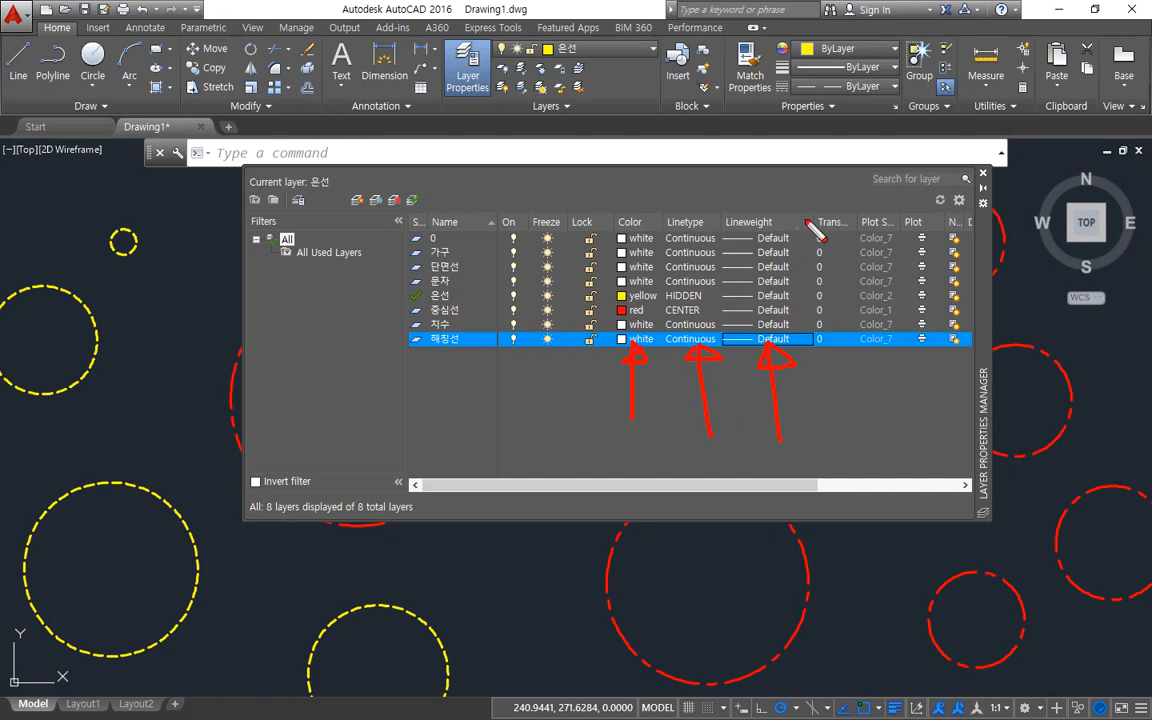
mouse_move(808, 214)
left_mouse_down()
mouse_move(802, 337)
mouse_move(882, 343)
mouse_move(891, 252)
mouse_move(773, 210)
left_mouse_up()
mouse_move(889, 226)
left_mouse_down()
mouse_move(828, 342)
mouse_move(874, 334)
mouse_move(913, 360)
mouse_move(962, 213)
mouse_move(923, 383)
left_mouse_up()
key("Escape")
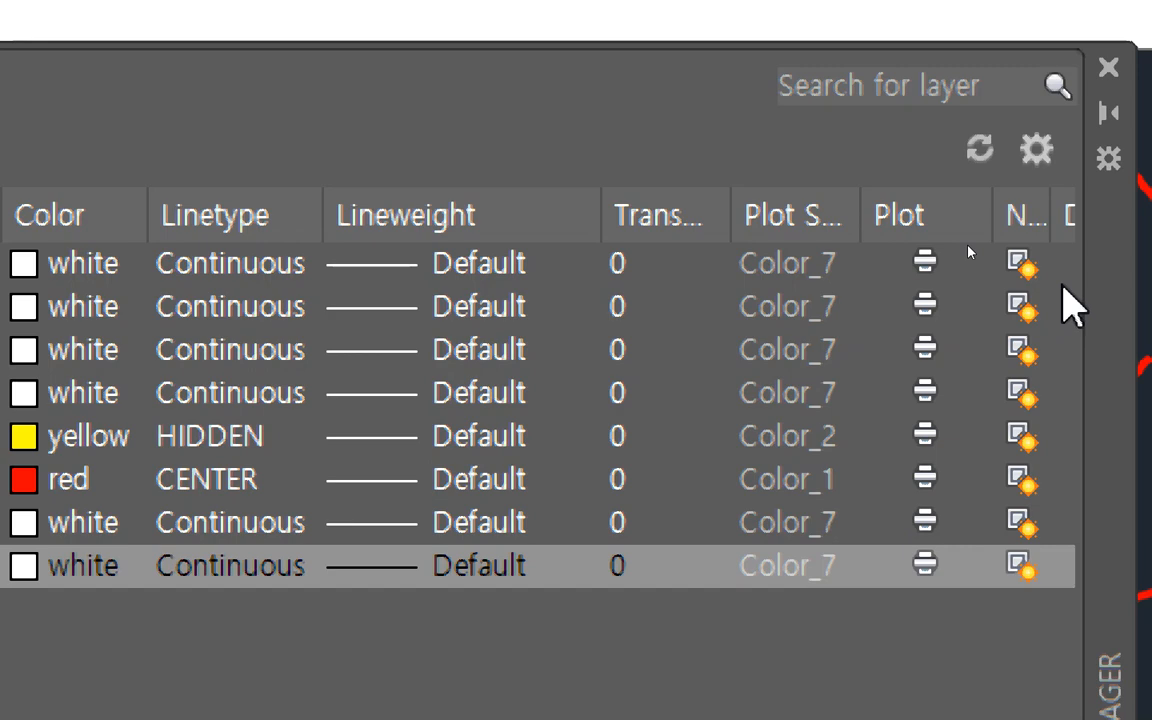
Switch plotting off for the 가구 layer and for all layers at once, and restore plotting for every layer.
left_click(925, 260)
left_click(932, 308)
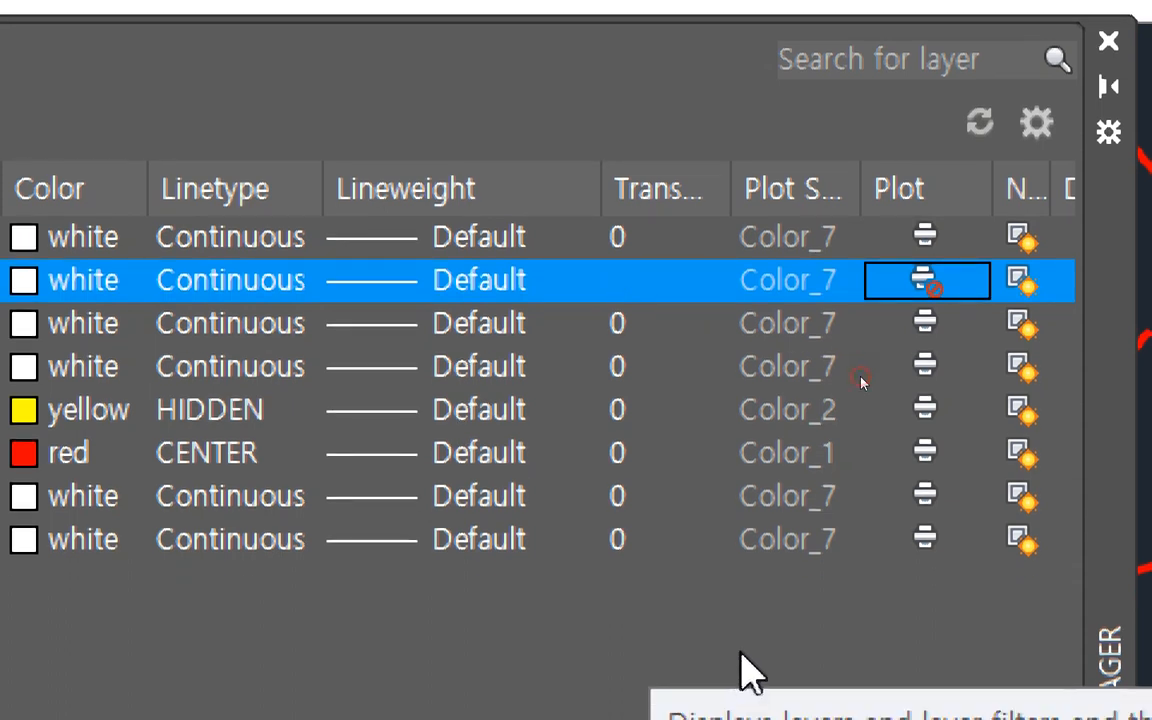
key("ctrl+a")
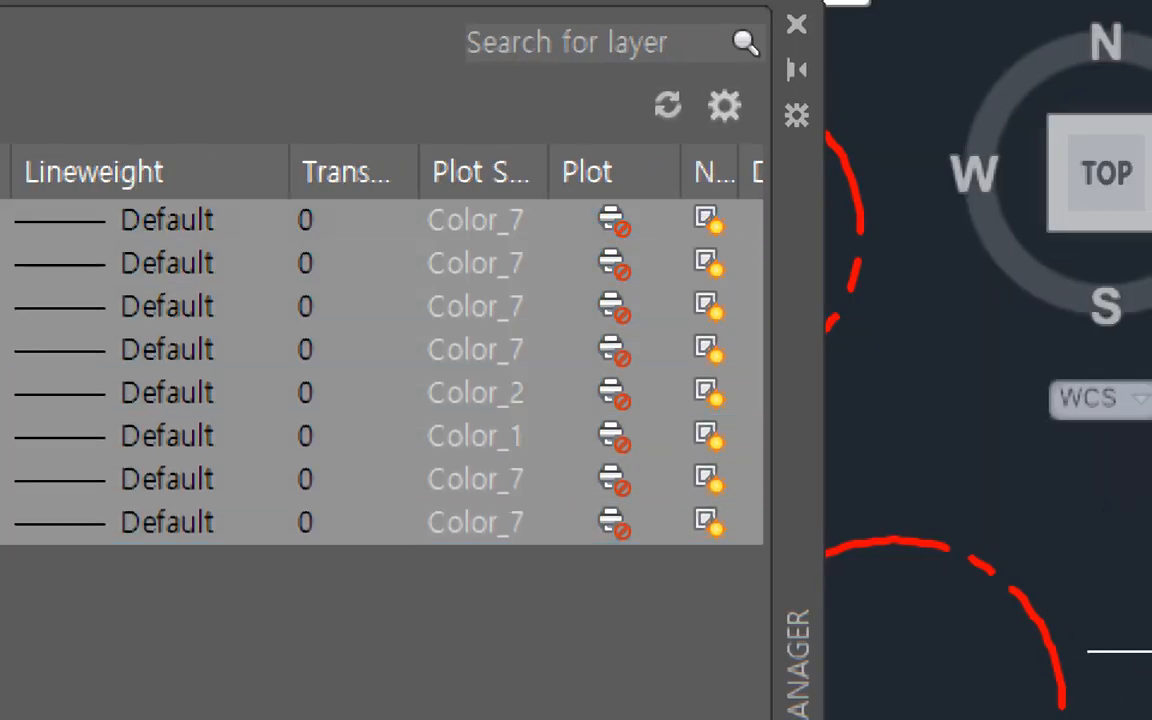
left_click(614, 529)
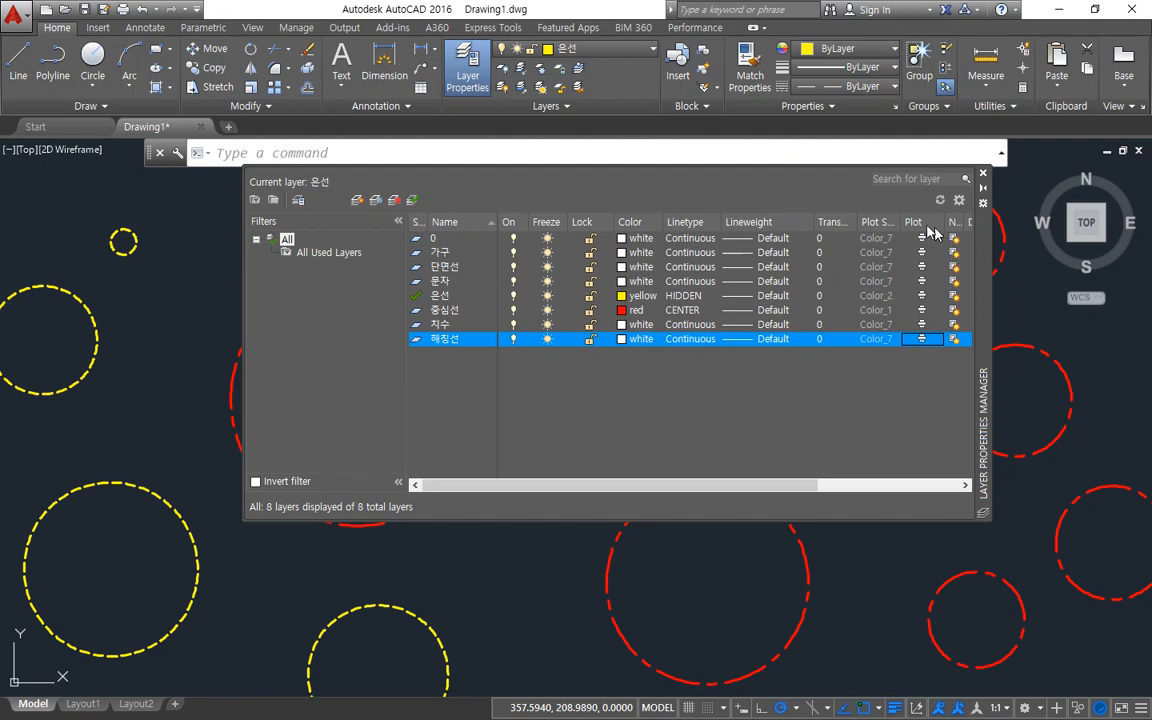
mouse_move(906, 205)
left_mouse_down()
mouse_move(928, 338)
mouse_move(940, 295)
left_mouse_up()
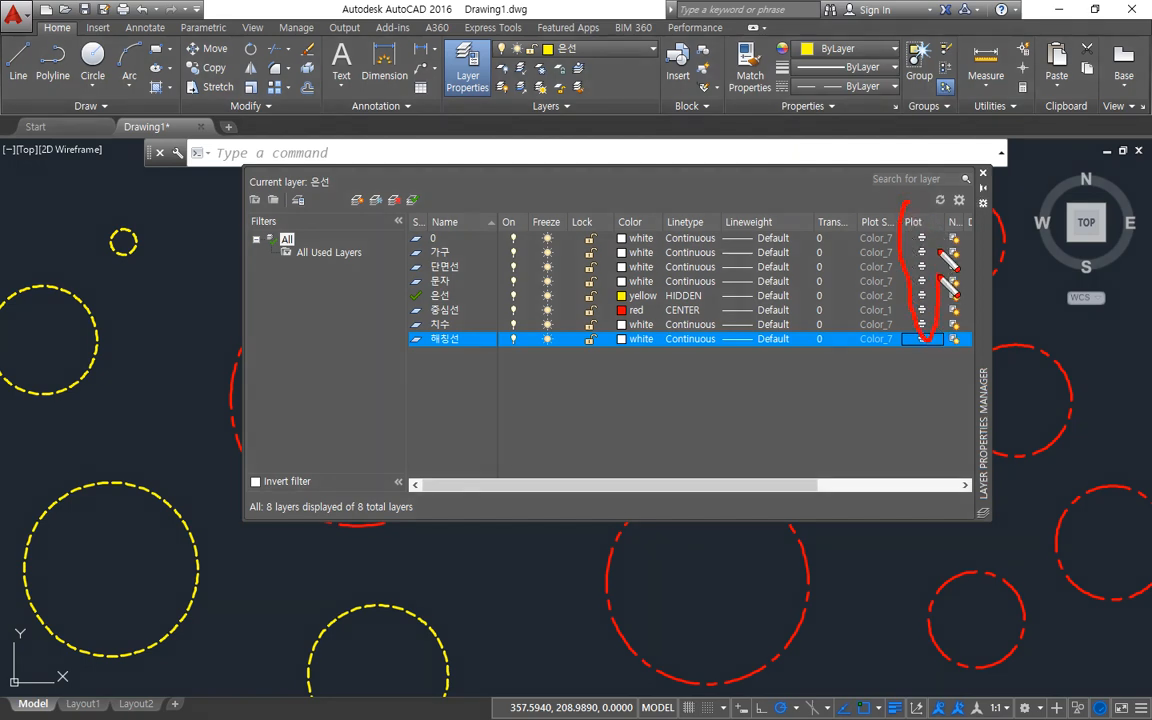
mouse_move(938, 250)
left_mouse_down()
mouse_move(909, 204)
mouse_move(912, 305)
left_mouse_up()
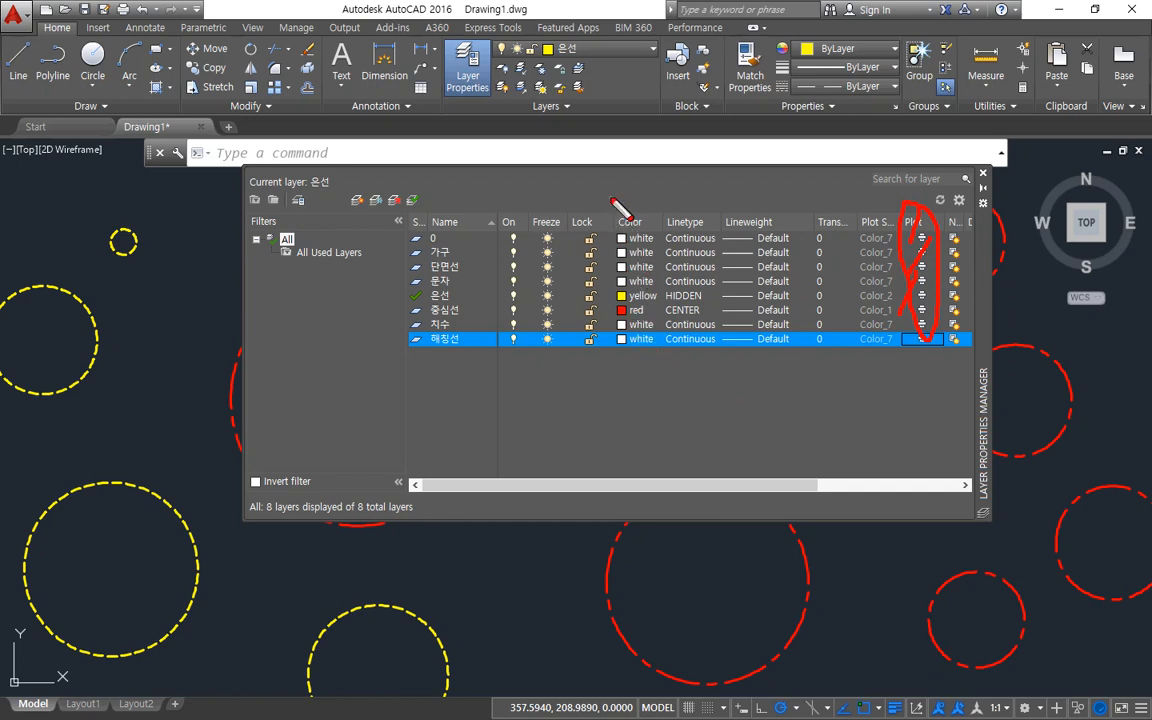
mouse_move(612, 196)
left_mouse_down()
mouse_move(614, 354)
mouse_move(797, 345)
mouse_move(796, 213)
mouse_move(596, 208)
left_mouse_up()
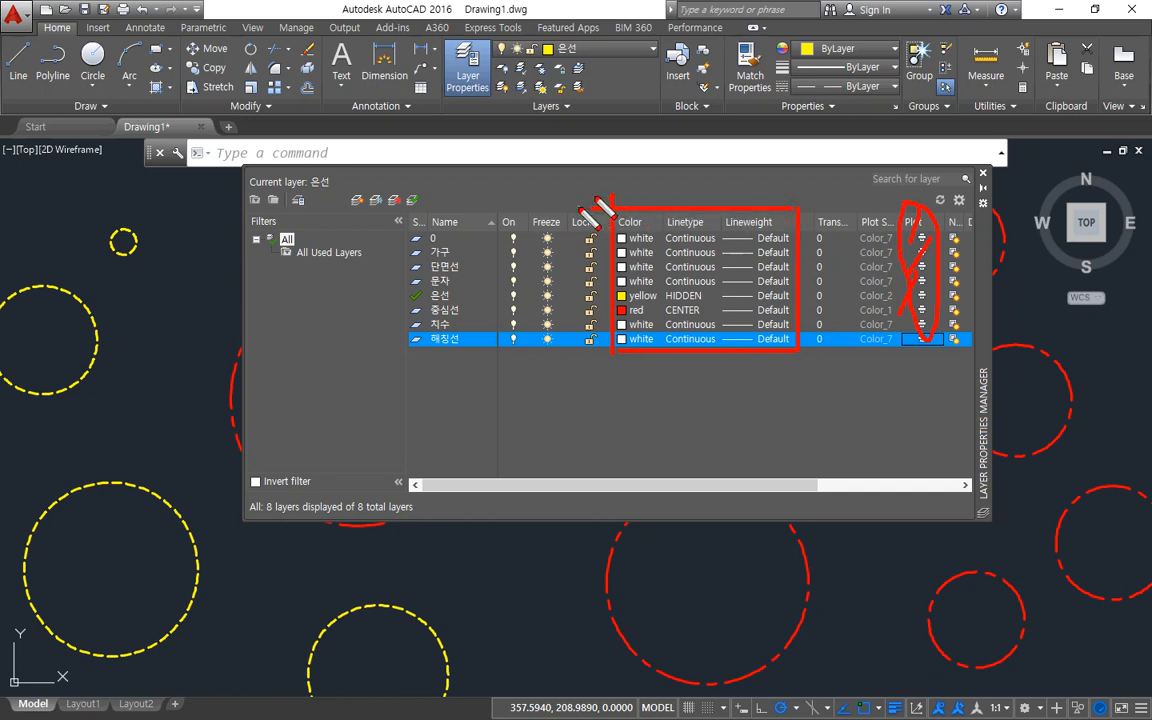
key("Escape")
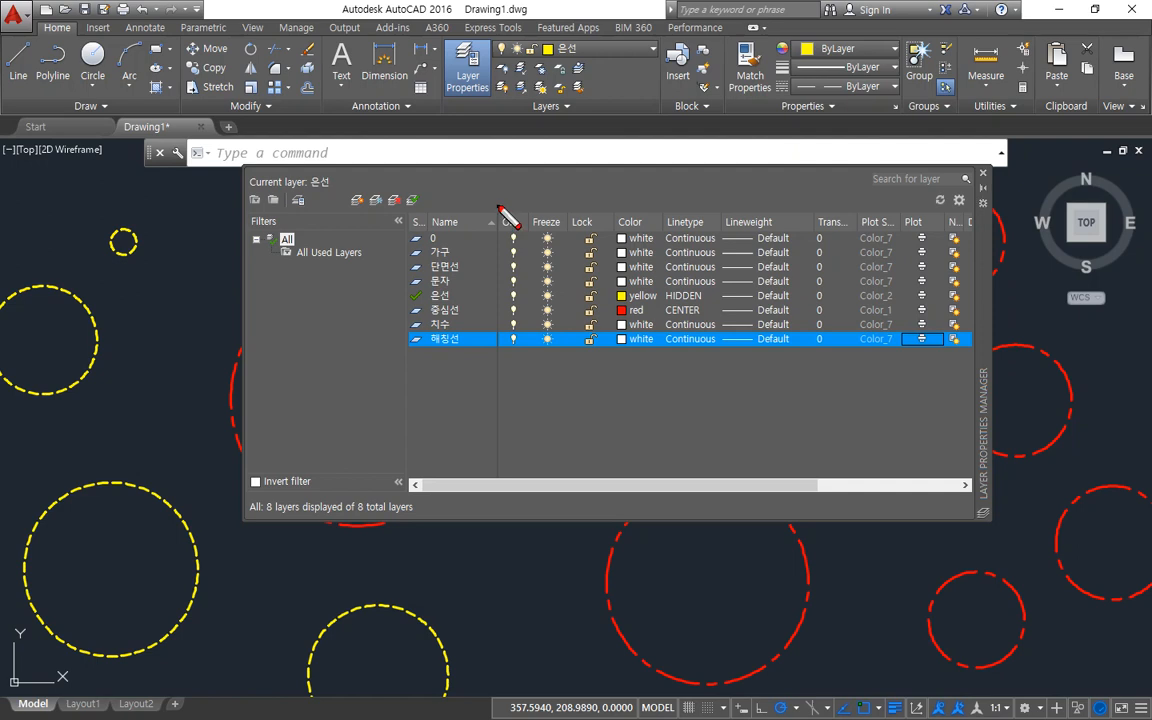
mouse_move(494, 207)
left_mouse_down()
mouse_move(618, 207)
mouse_move(620, 360)
mouse_move(499, 350)
mouse_move(499, 188)
left_mouse_up()
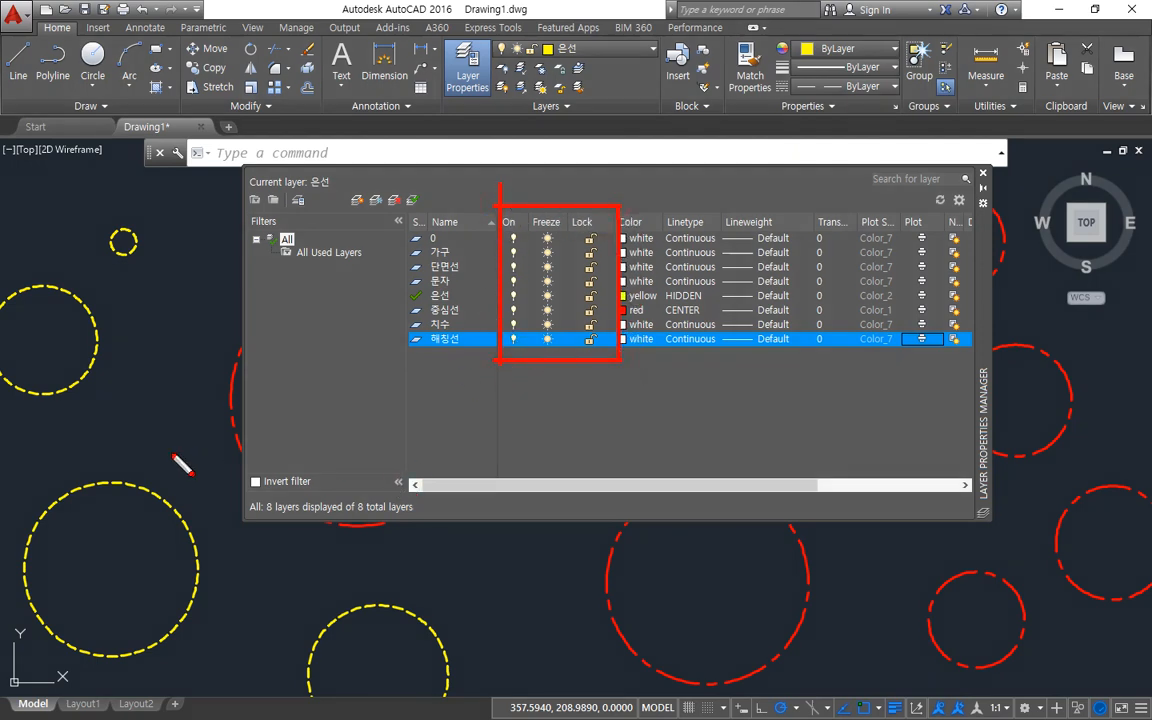
key("Escape")
Switch to the Notepad notes and add an indented line "off/on" under the LAyer(도면층) heading, leaving blank lines below it.
key("alt+Tab")
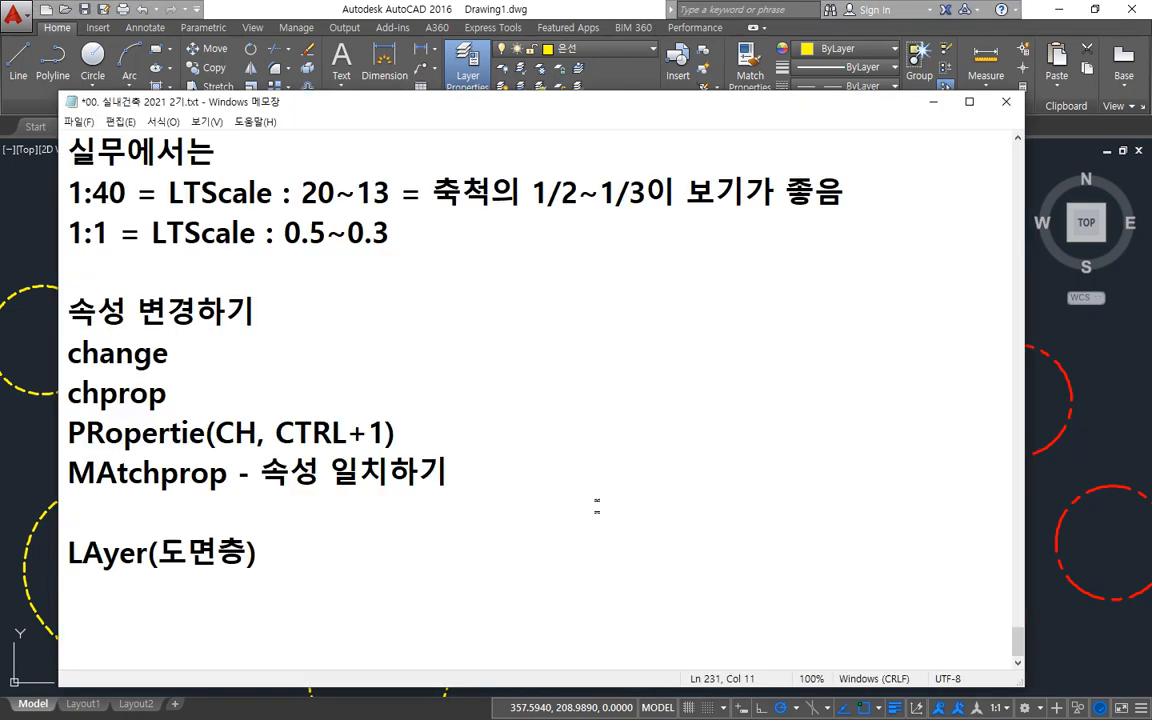
key("Return")
key("Return")
key("Return")
key("Return")
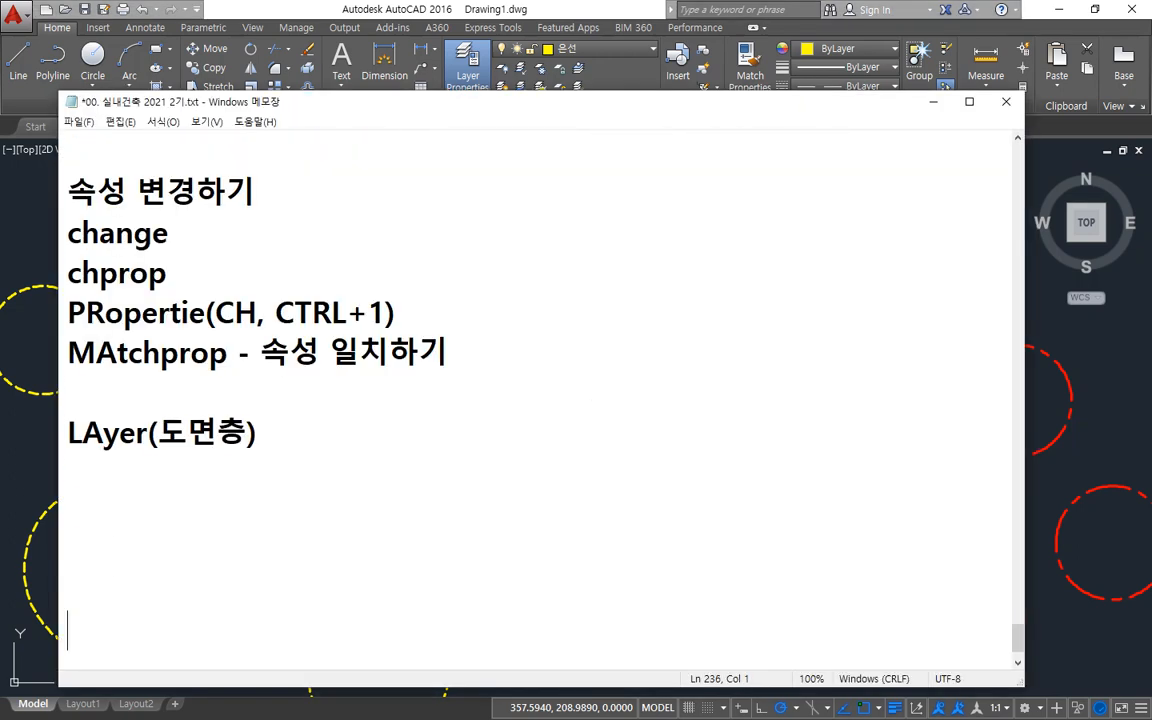
left_click(455, 474)
key("Up")
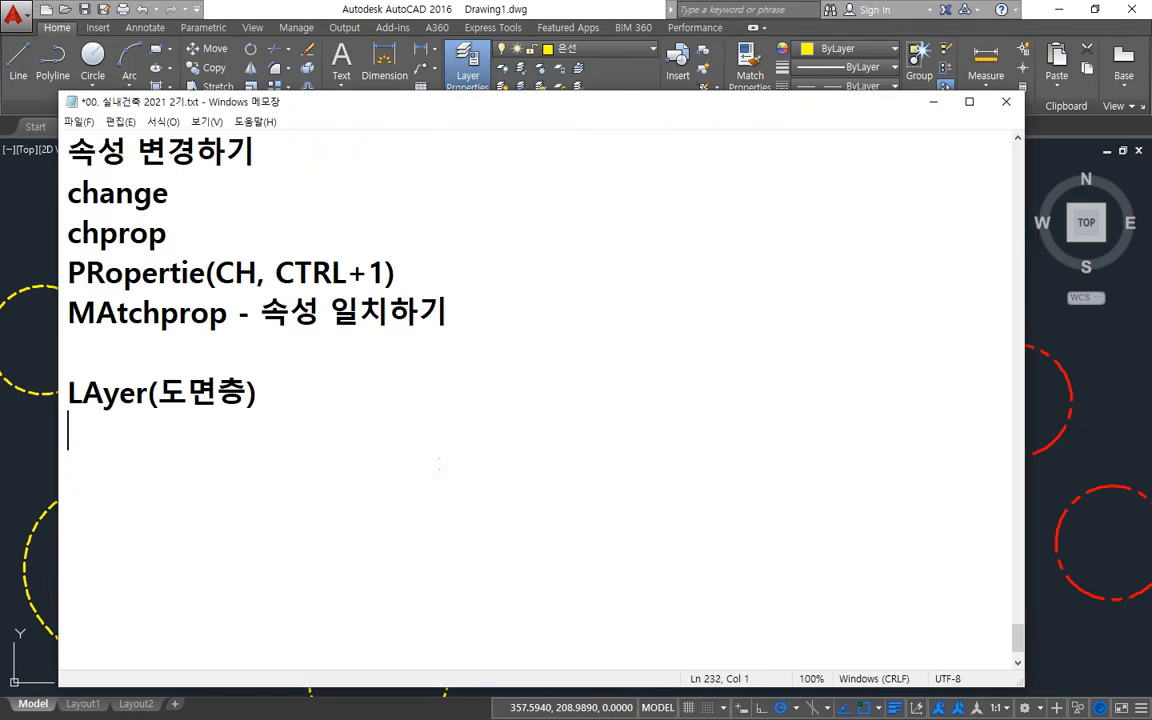
key("Tab")
type("off/on")
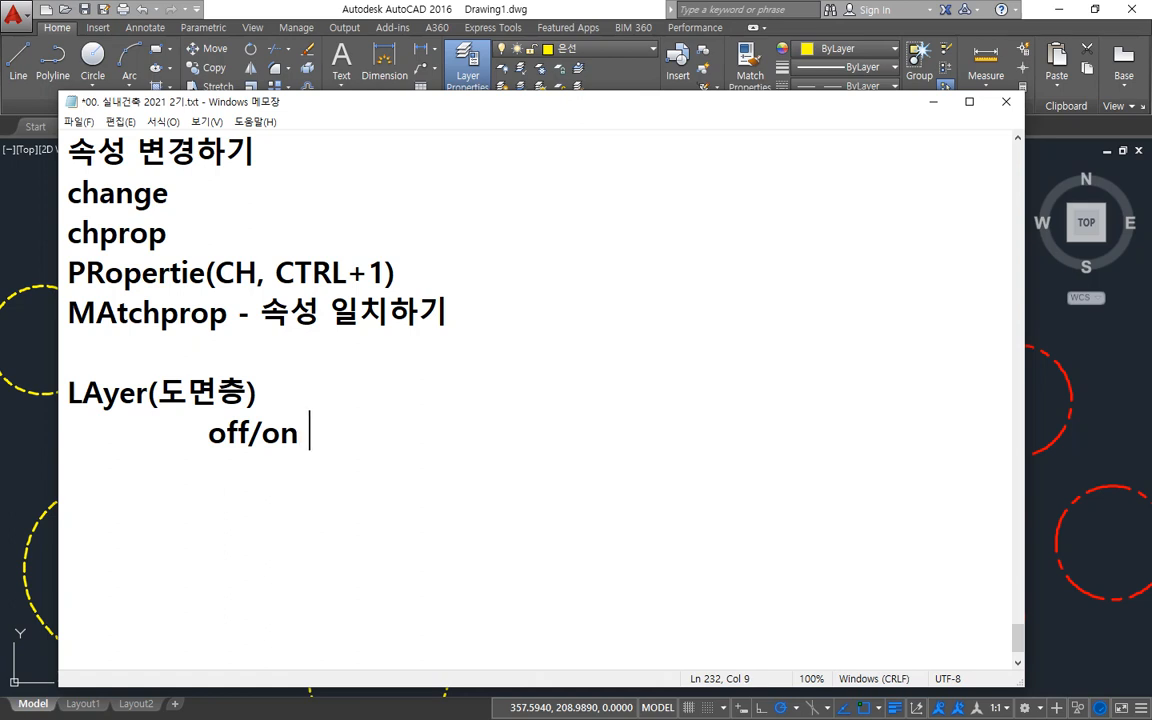
Append "Freez/Thaw" after the off/on entry on the line under the LAyer(도면층) heading.
type("Fre")
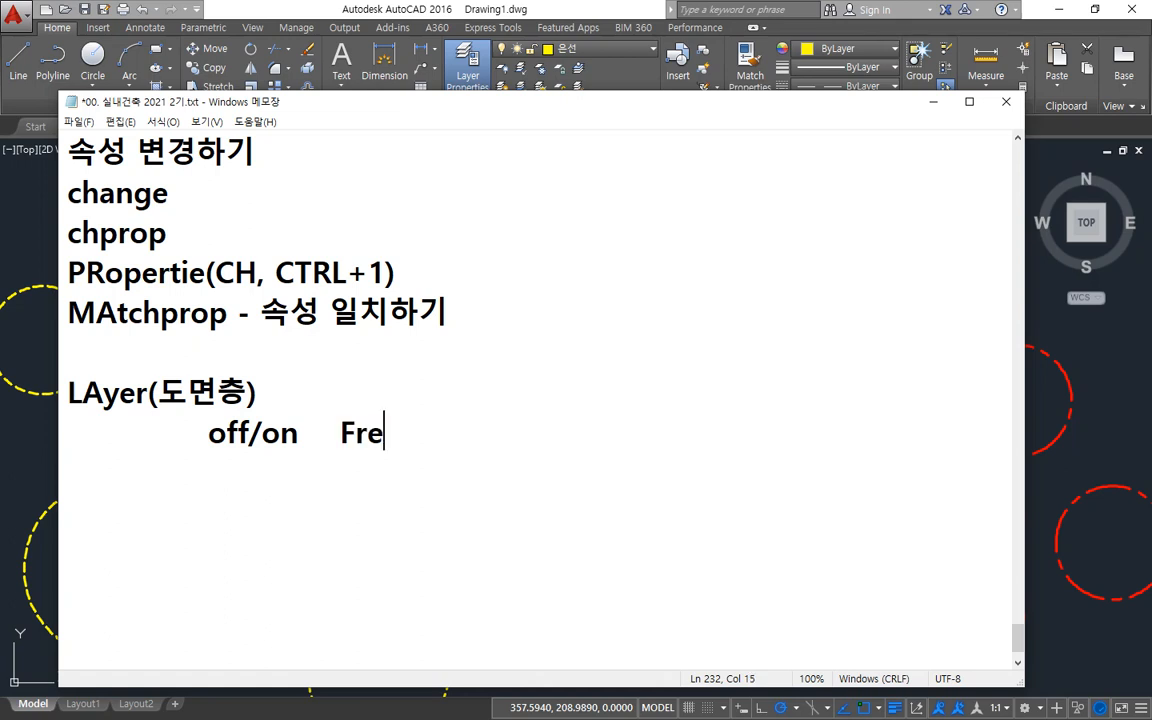
type("ez/Th")
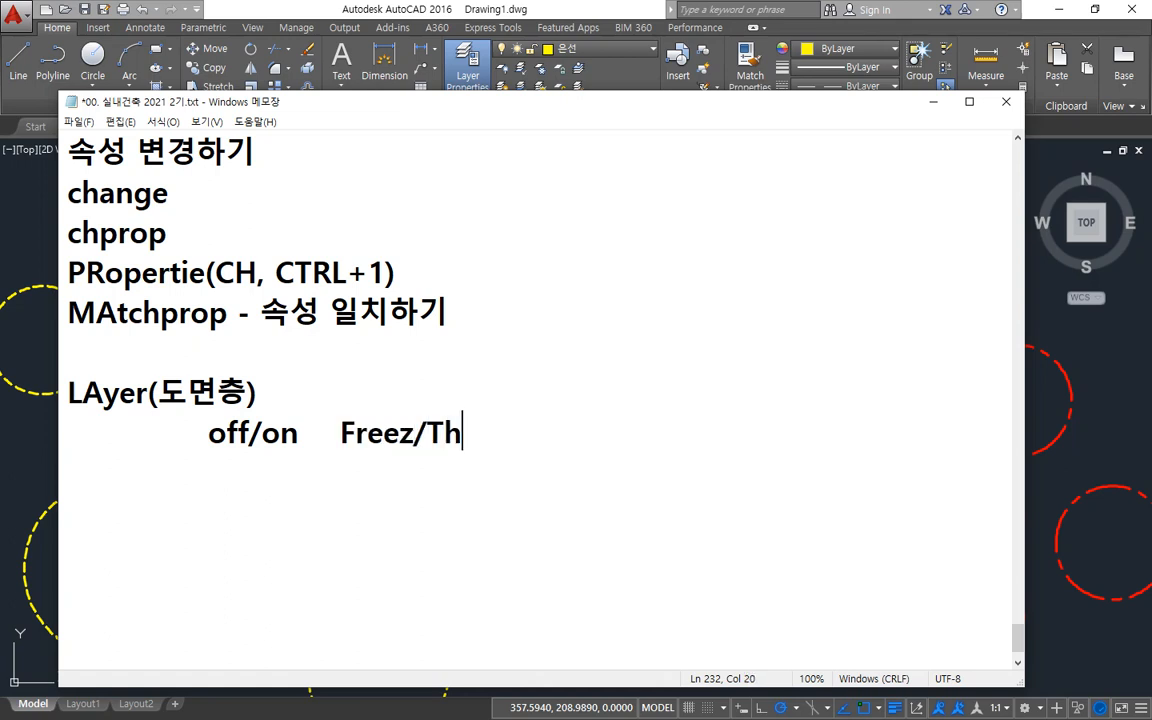
type("aw")
Capitalize both words of the first option pair so that it reads "Off/On".
key("Home")
key("Right")
key("Right")
key("Left")
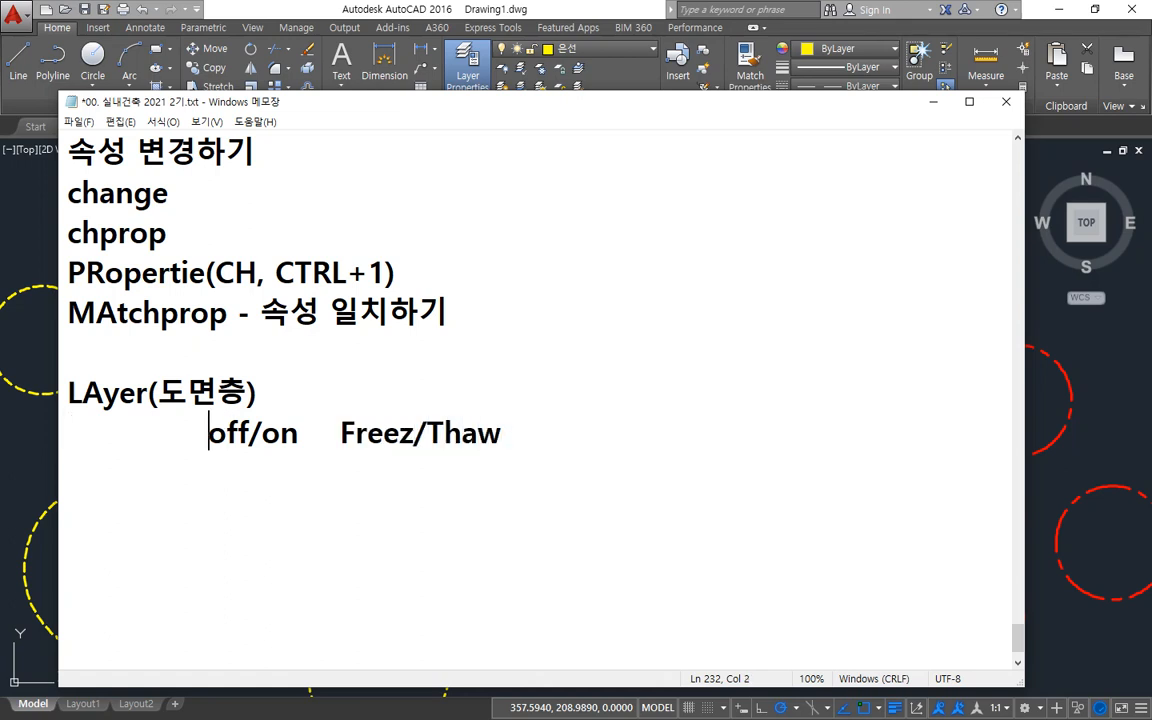
key("Delete")
type("O")
key("Right")
key("Right")
key("Right")
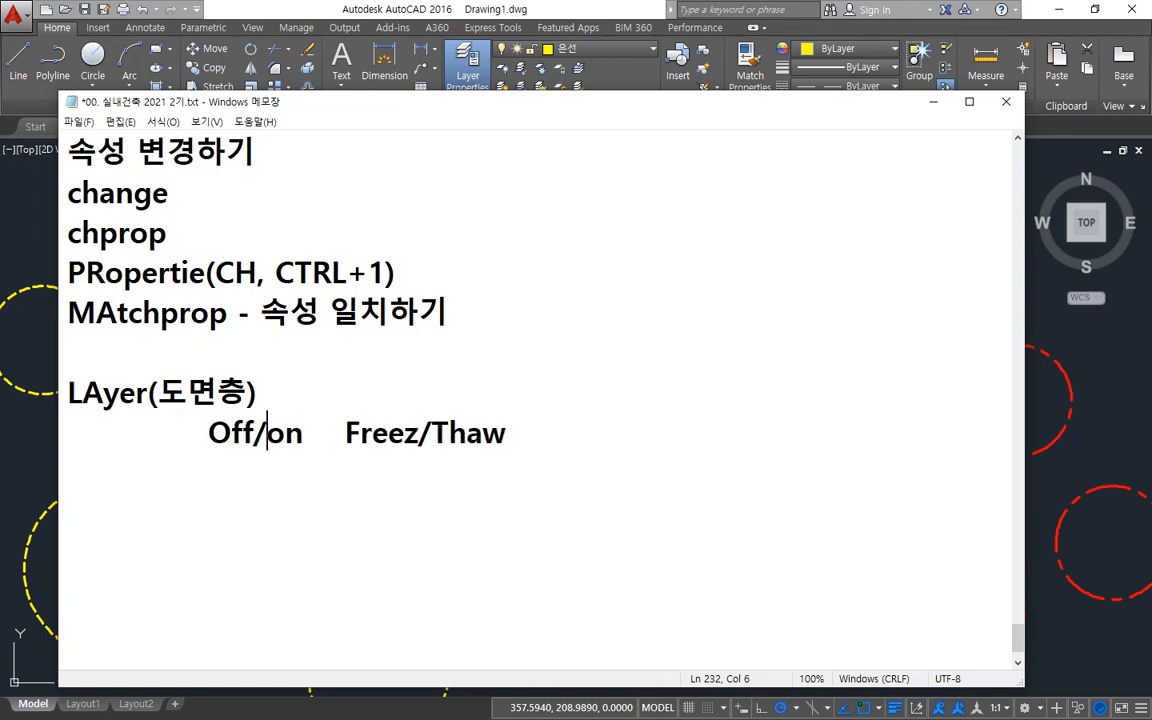
key("Delete")
type("O")
Append "Lock/UnLock" as the third option pair, one tab after Freez/Thaw.
key("End")
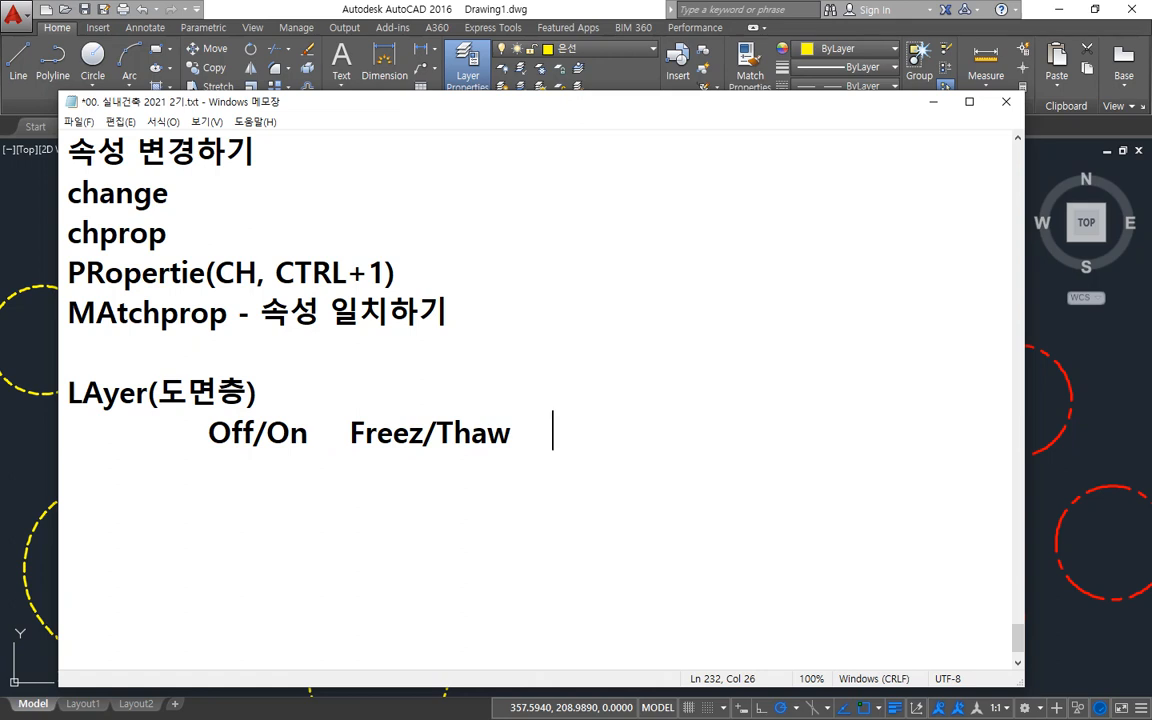
type("Lock/")
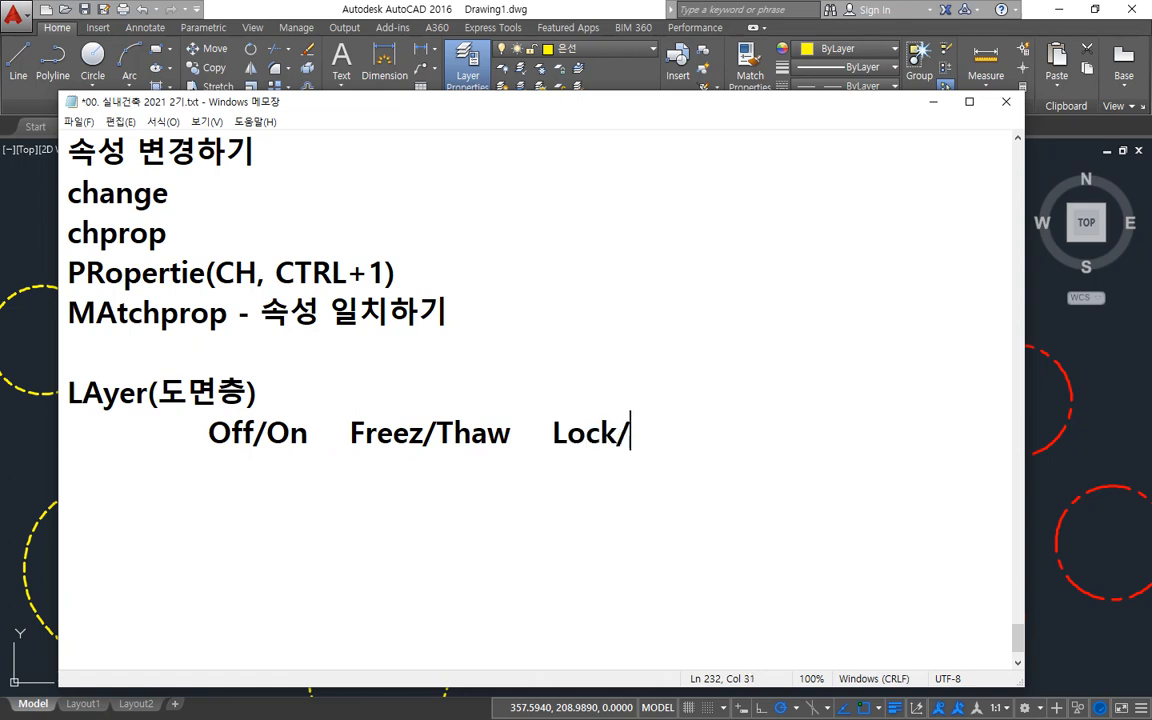
type("u")
key("BackSpace")
type("UnLock")
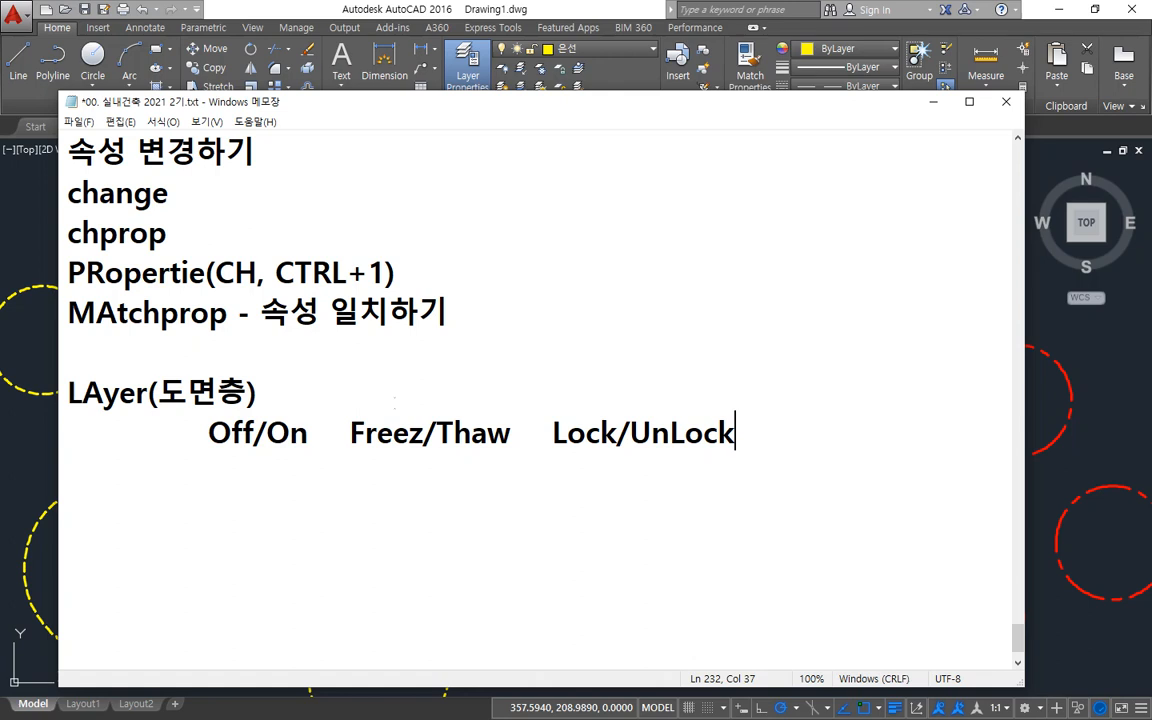
Add the row label "가시성" on a new line below the three option headings.
key("Return")
type("rkt")
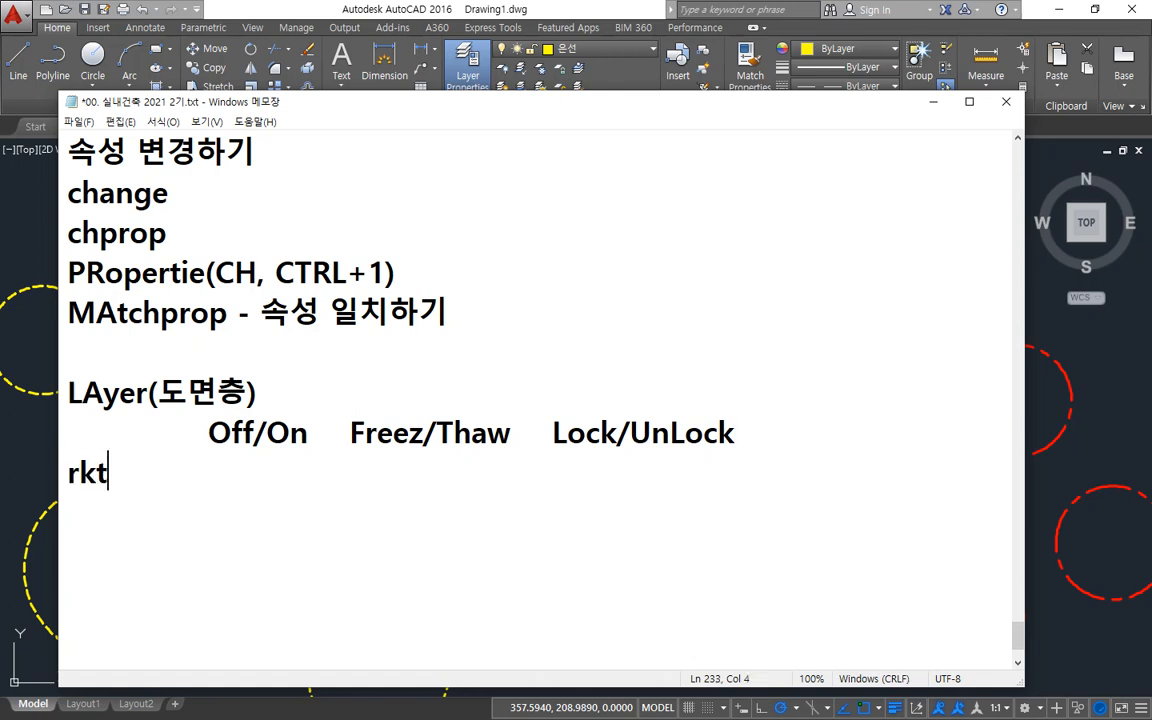
key("BackSpace")
key("BackSpace")
key("BackSpace")
key("Hangul")
type("가시성")
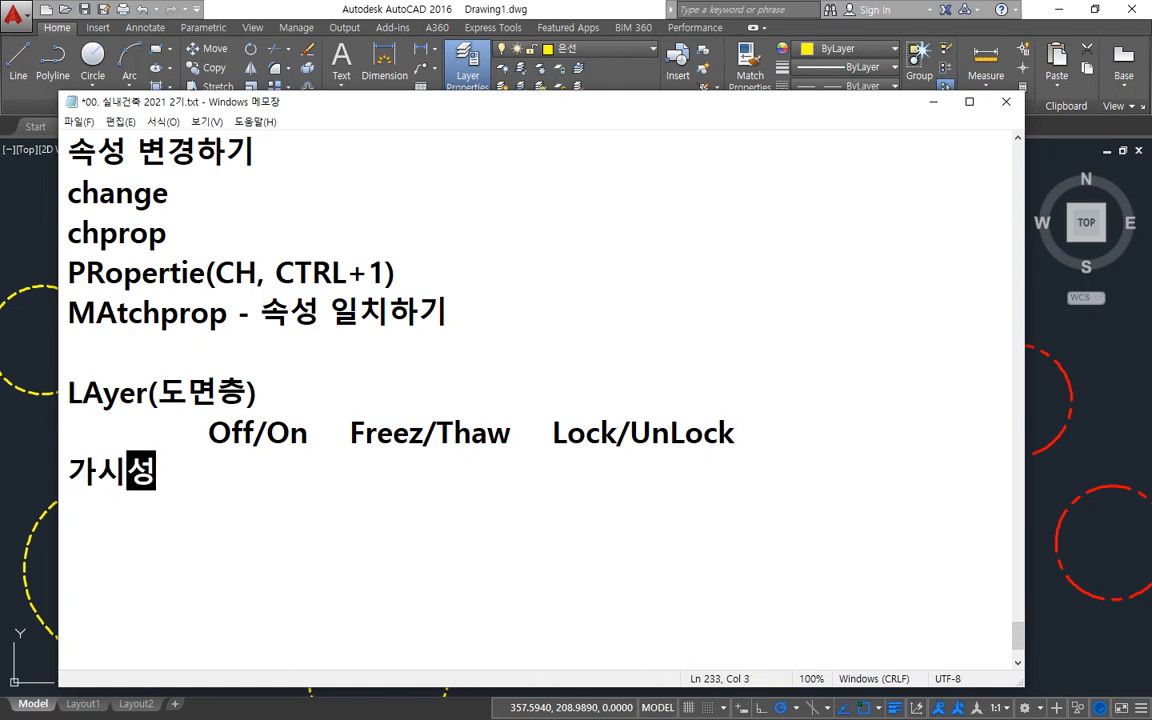
Add a second row label "작업유무" on the line below 가시성.
key("Return")
type("작업성")
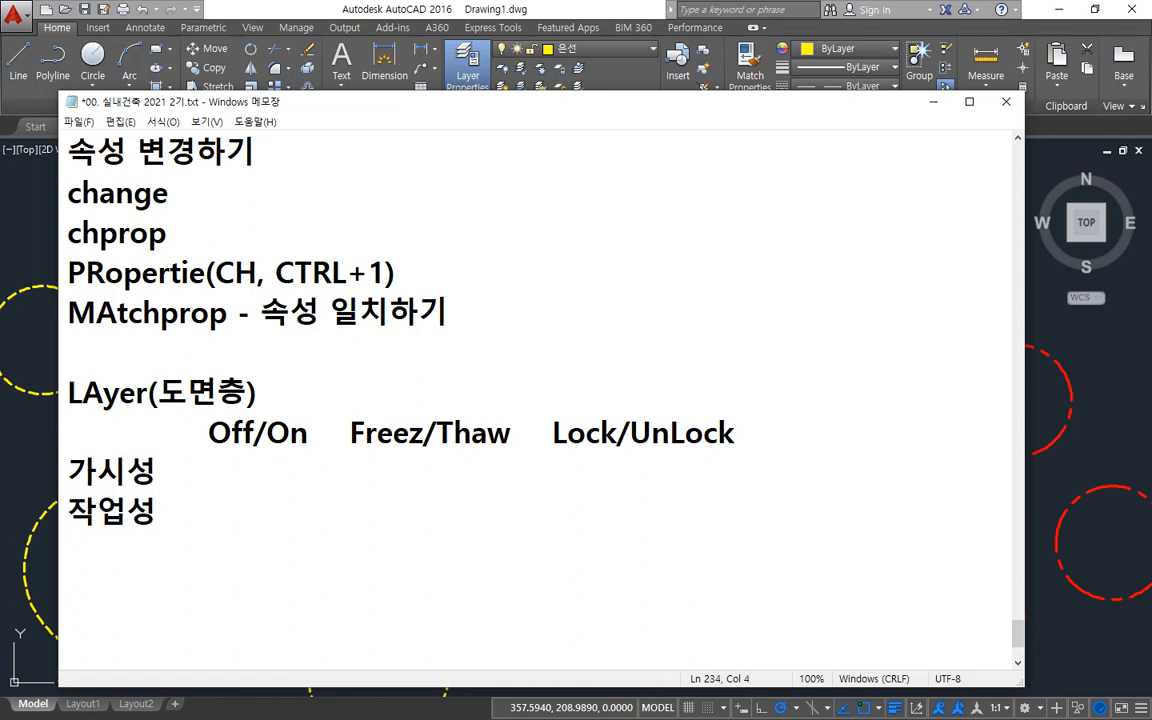
key("BackSpace")
key("Up")
key("Right")
key("BackSpace")
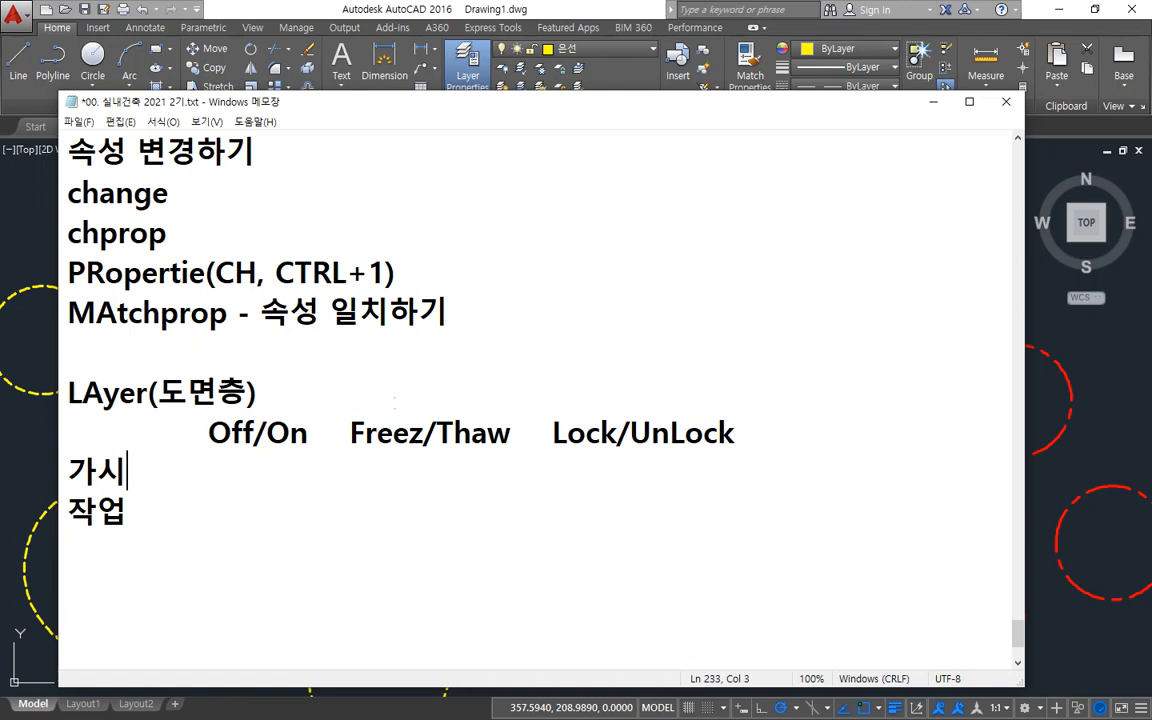
type("성")
key("Down")
type("유무")
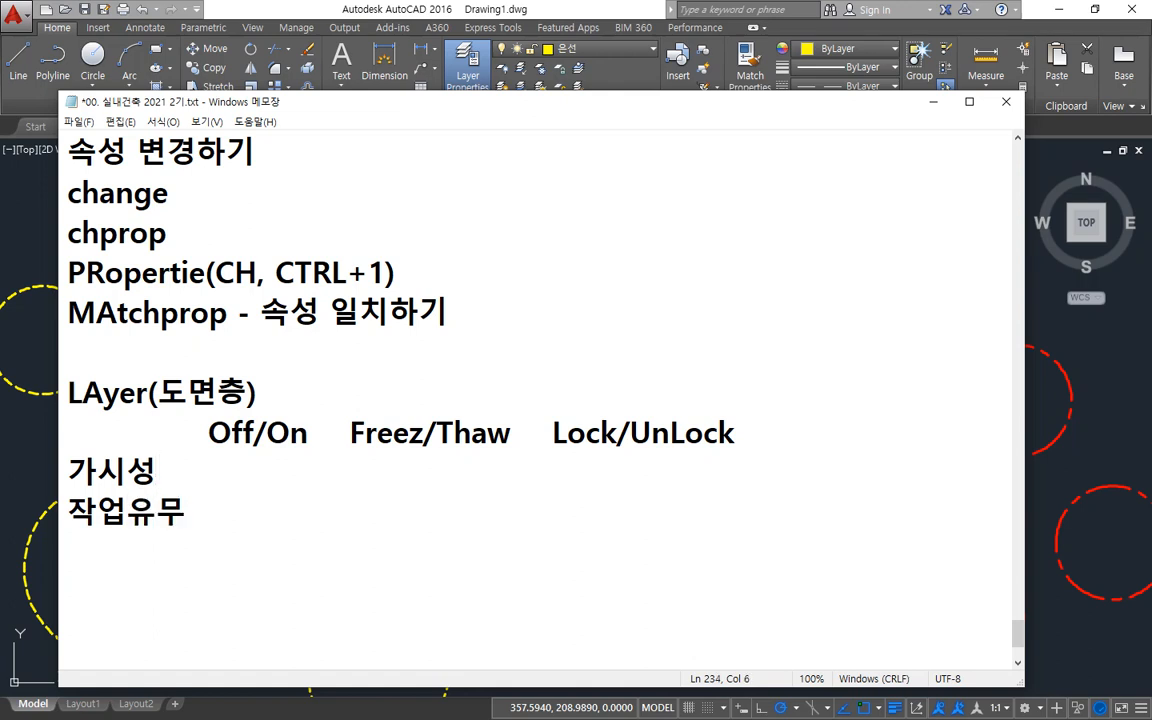
Fill the Off/On column with "x" for 가시성 and "o" for 작업유무.
key("Up")
type("ㅌ")
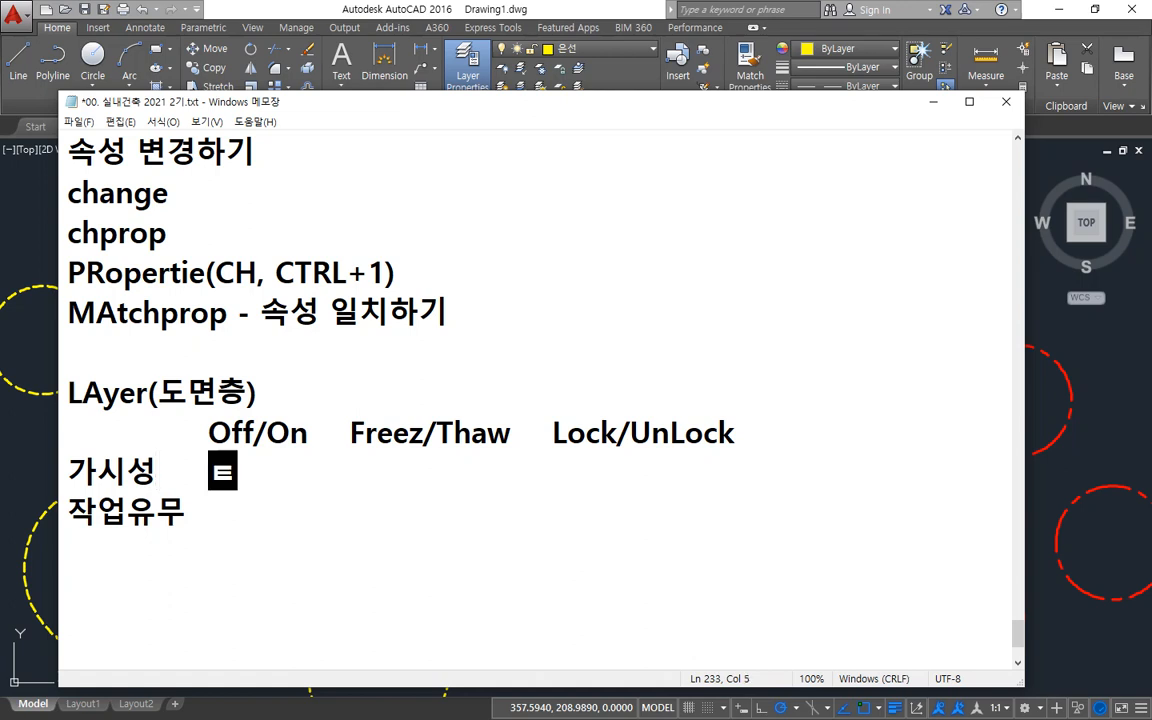
key("BackSpace")
type("x")
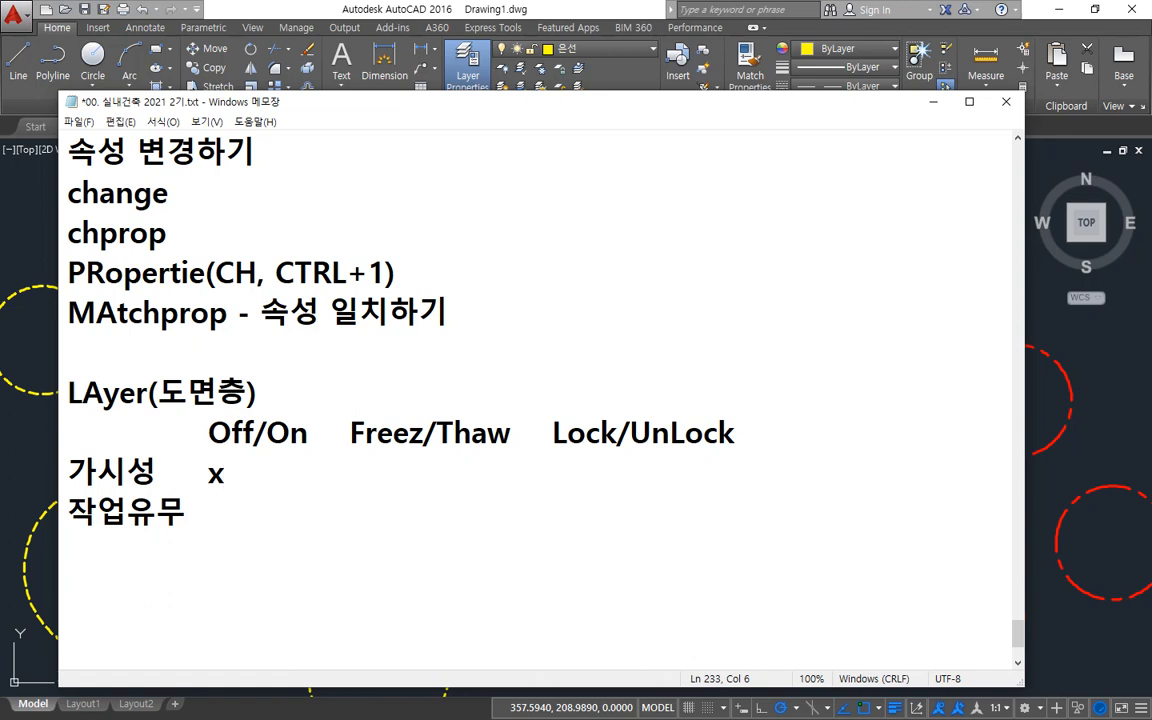
key("Down")
type("o")
Fill the Freez/Thaw column with "x" for both 가시성 and 작업유무.
key("Up")
key("Tab")
type("x")
key("Down")
key("Tab")
type("x")
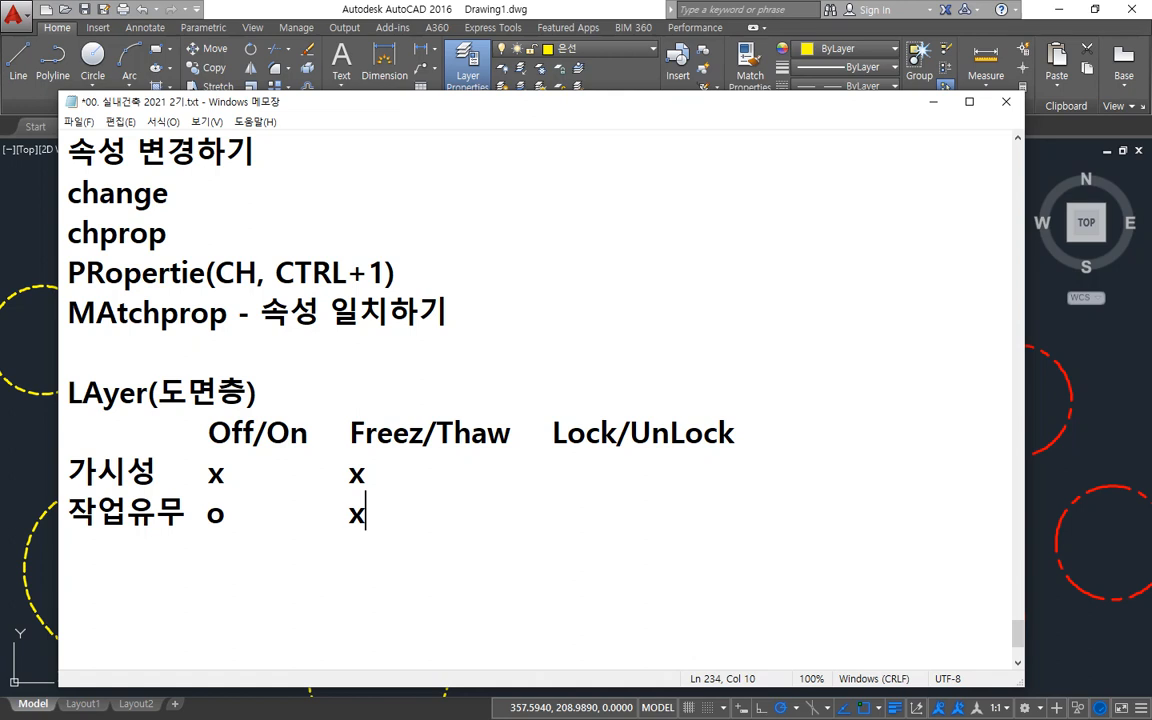
Fill the Lock/UnLock column with "o" for 가시성 and "x" for 작업유무.
key("Up")
key("Tab")
key("Tab")
key("BackSpace")
type("o")
key("Down")
type("x")
Switch to AutoCAD and delete the 가구, 단면선, 문자, 치수 and 해칭선 layers, keeping only 0, 은선 and 중심선.
key("alt+Tab")
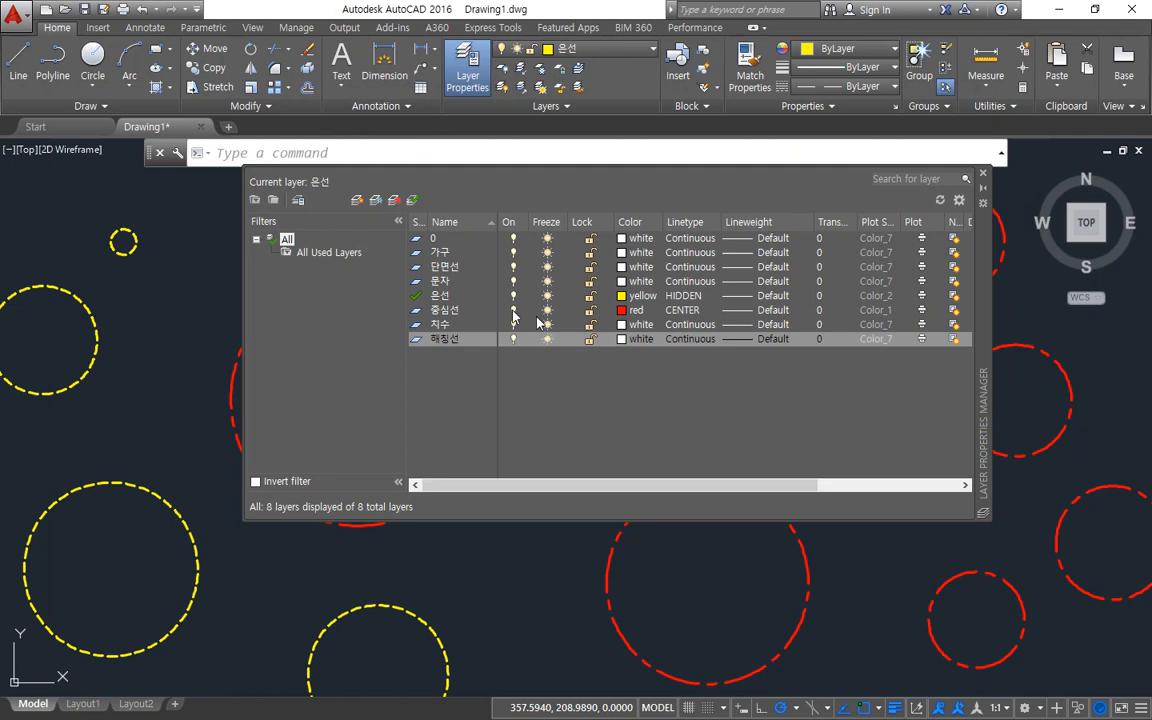
left_click_drag(444, 311, 442, 340)
double_click(443, 339)
key("Delete")
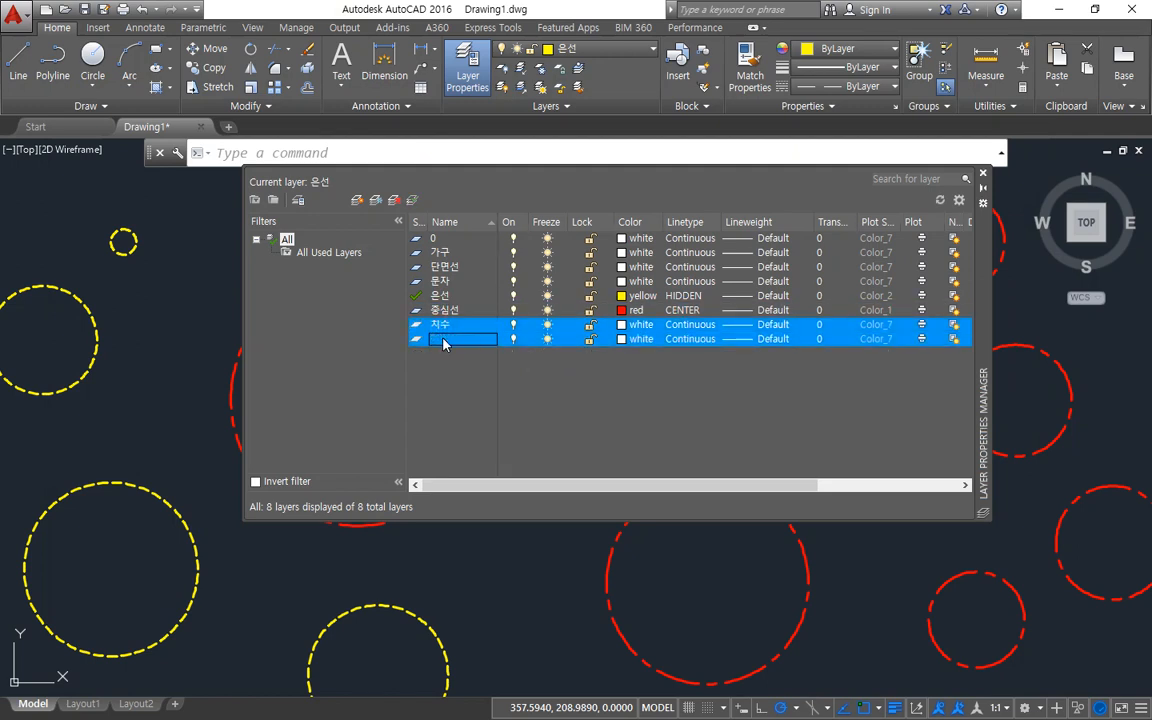
left_click(446, 278)
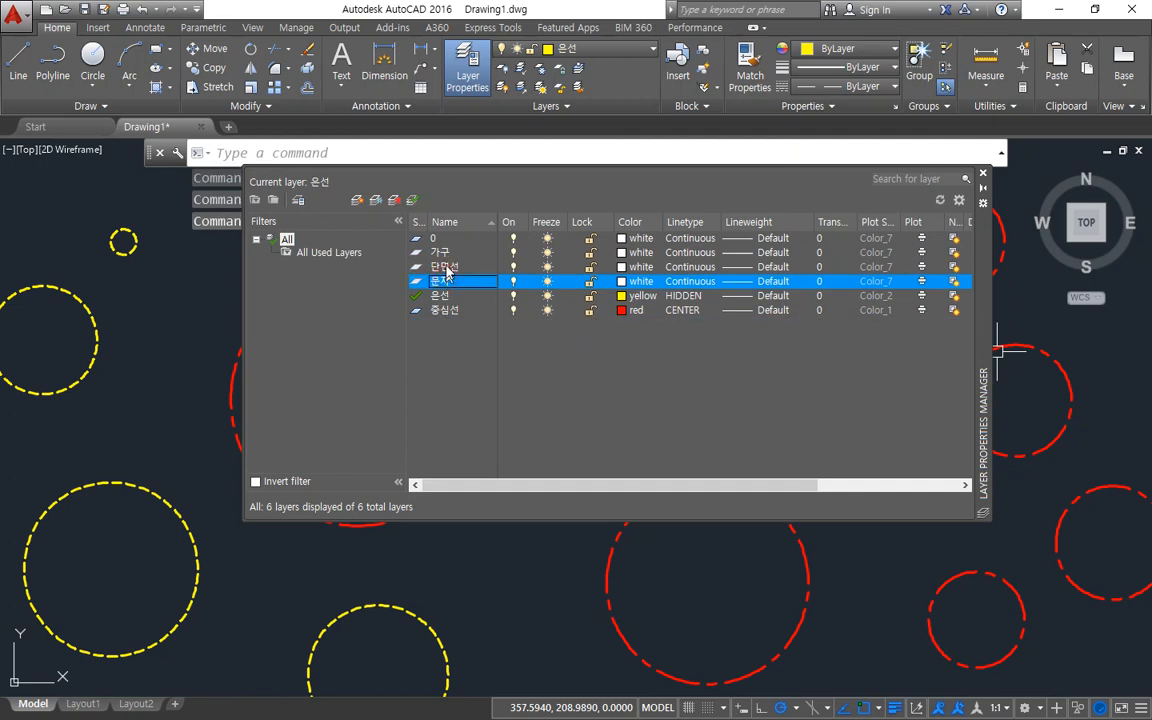
left_click(446, 254, "shift")
key("Delete")
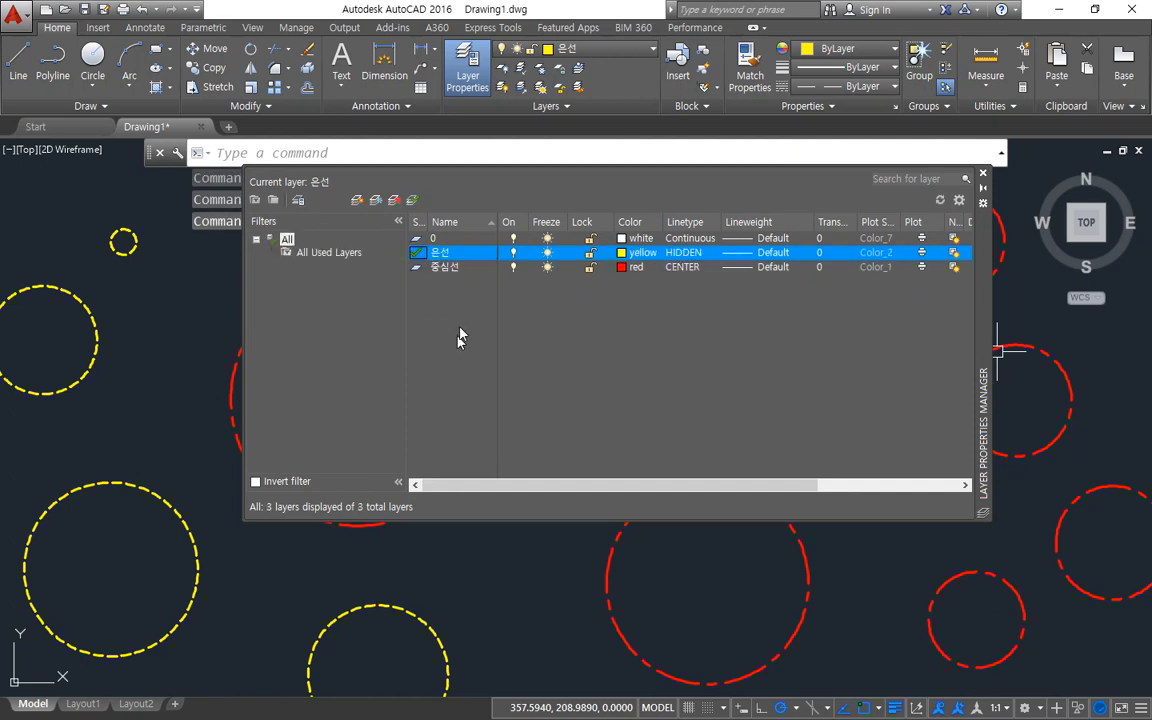
Turn off the 중심선 layer and close the layer manager.
left_click(515, 268)
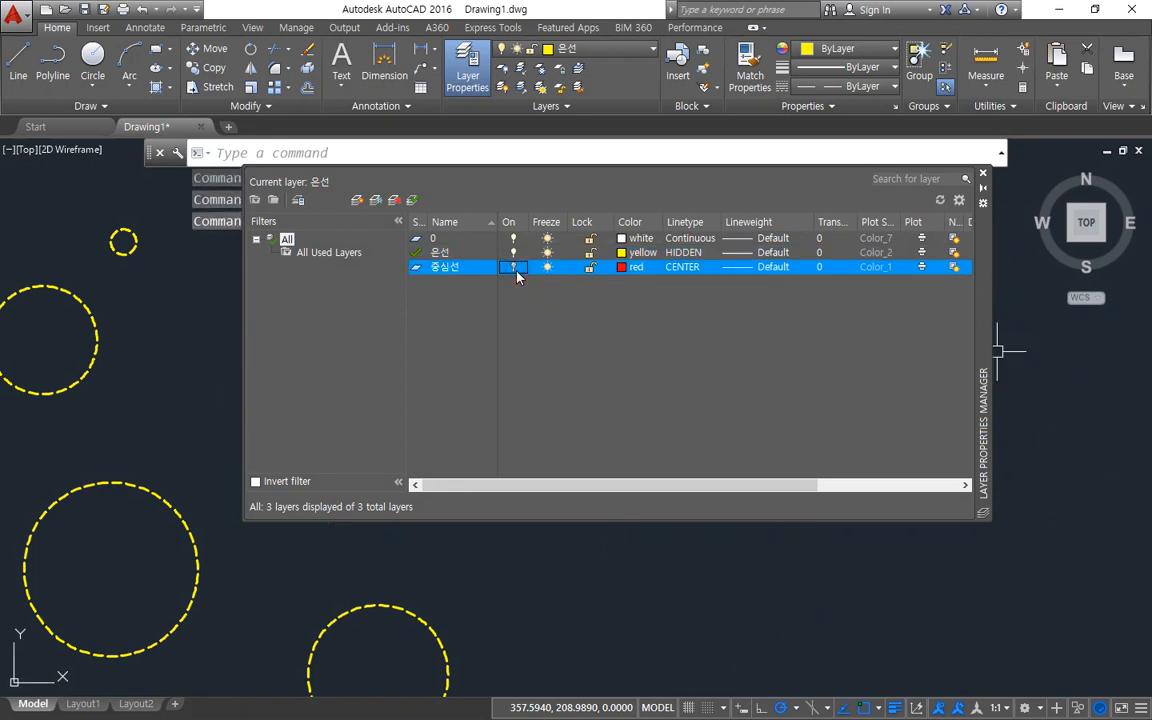
left_click(983, 174)
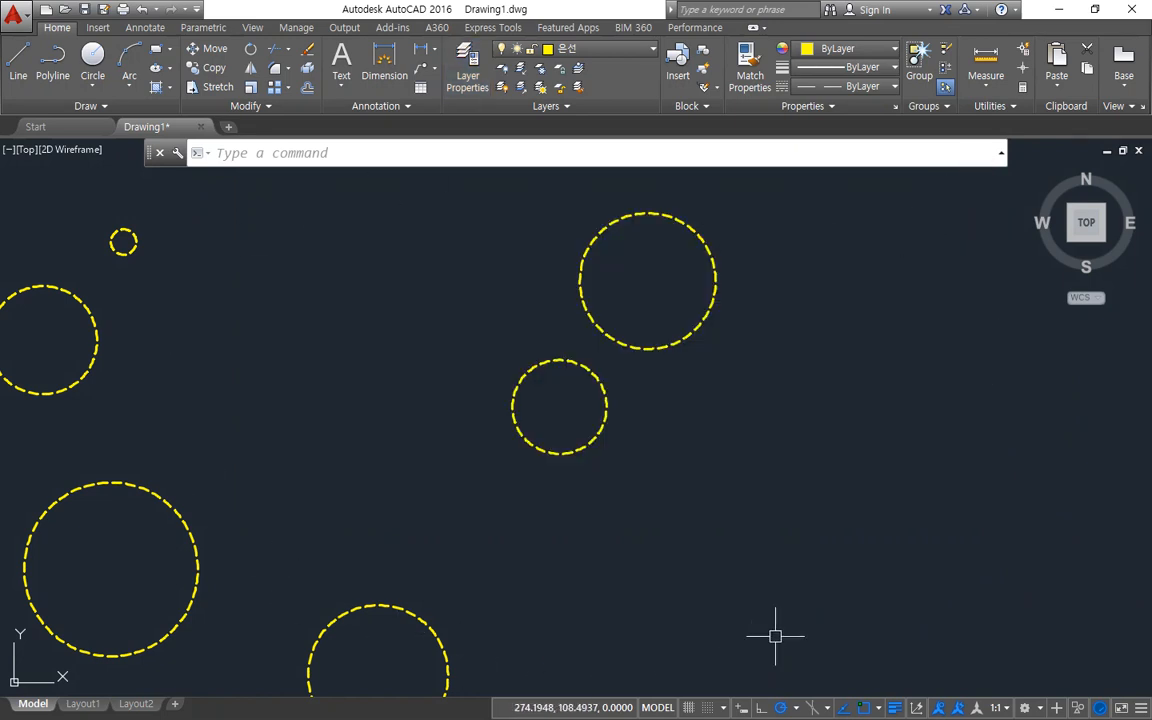
Toggle the 중심선 layer on and off several times without the layer manager, leaving it off.
left_click(595, 48)
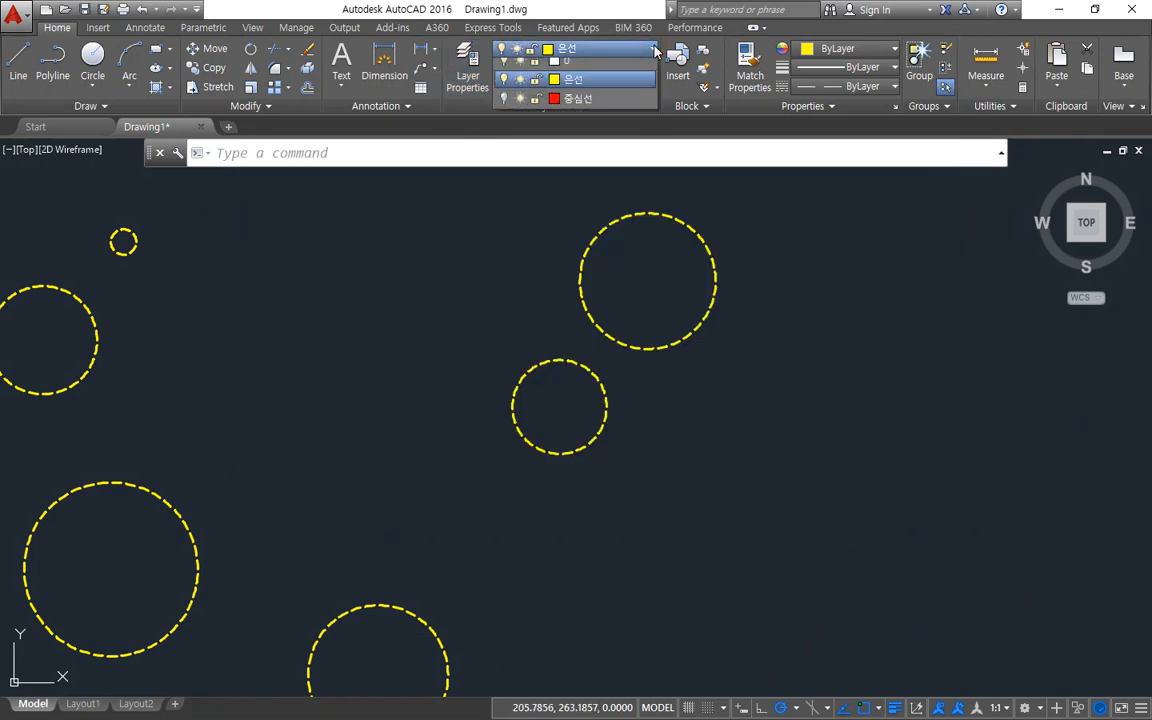
left_click(505, 107)
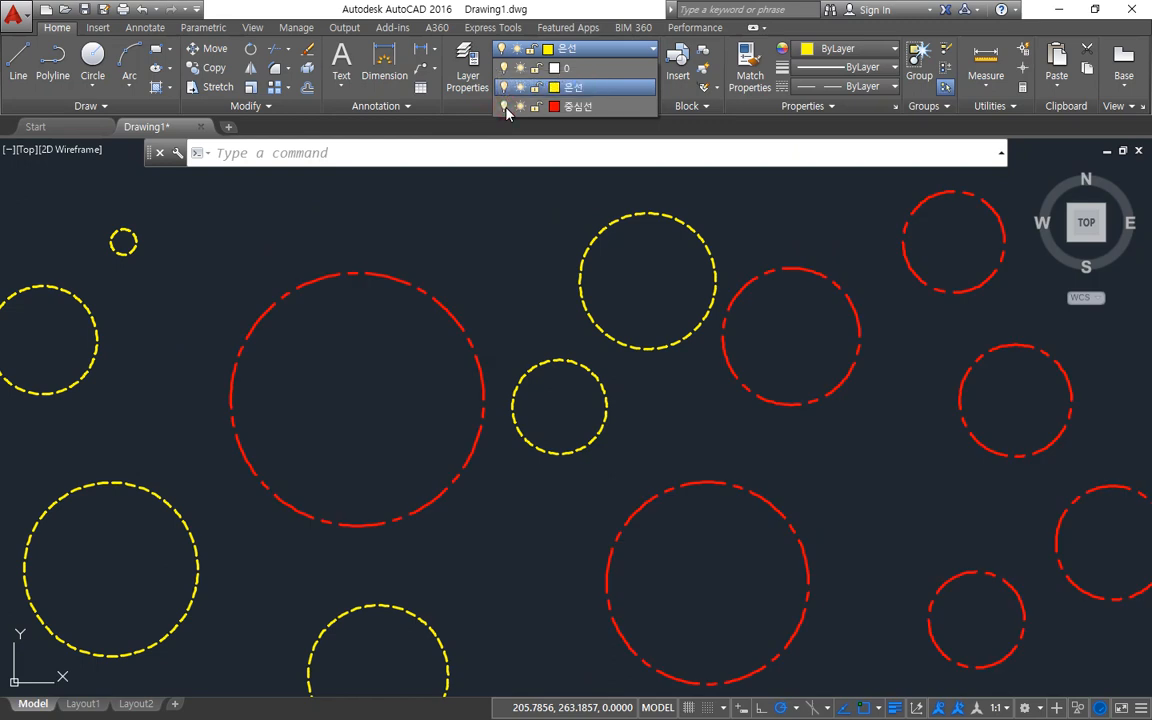
left_click(506, 108)
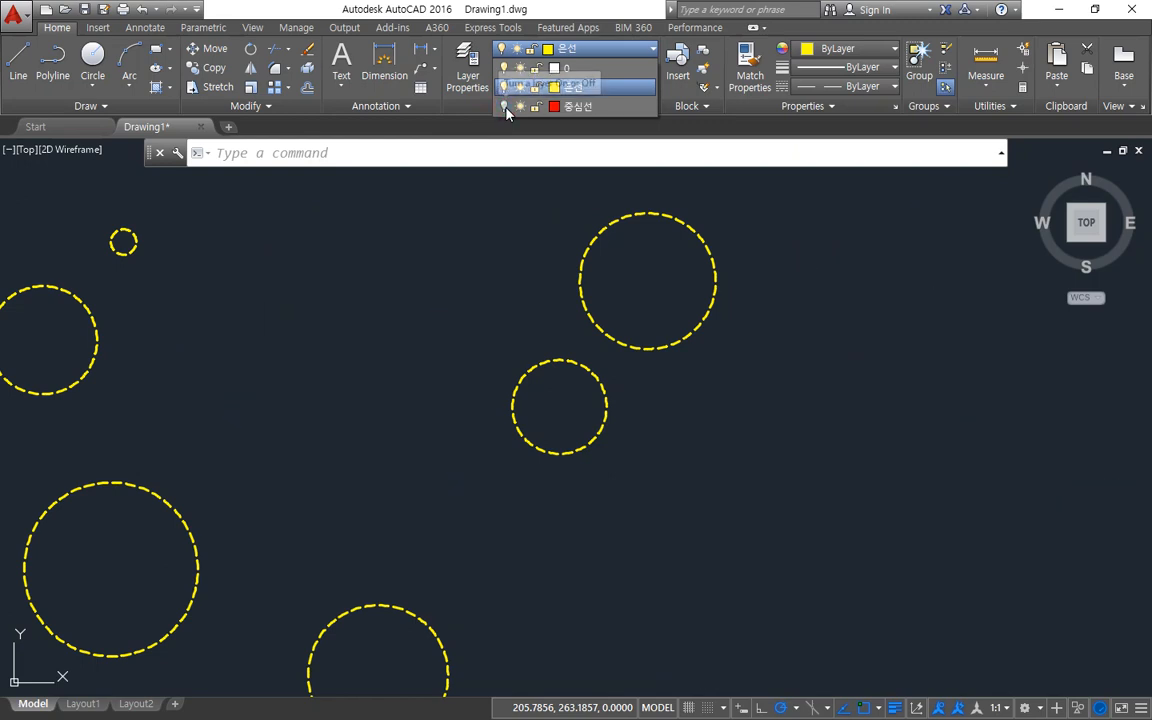
left_click(506, 108)
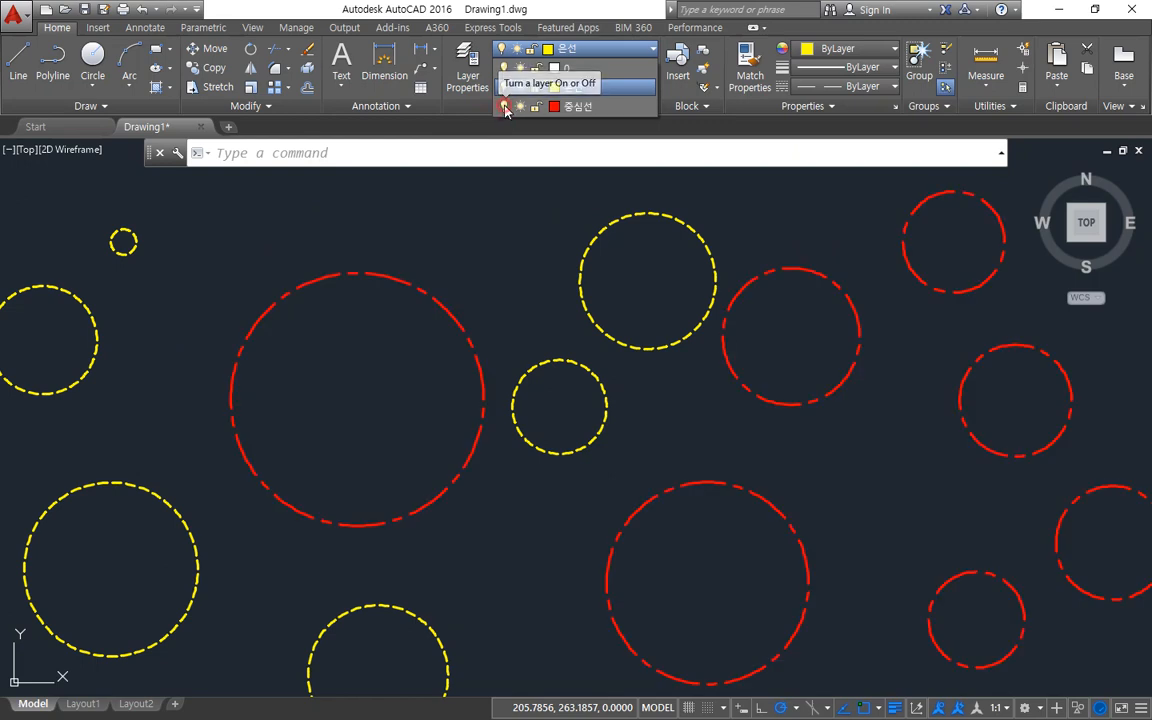
left_click(506, 108)
left_click(506, 108)
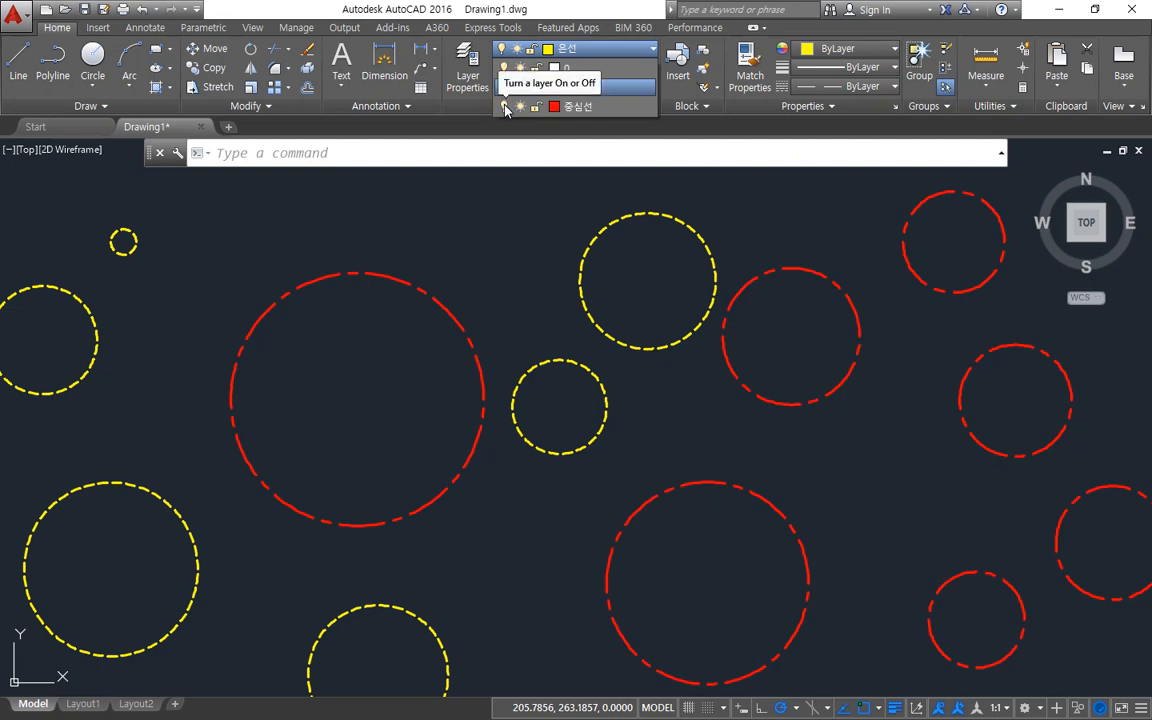
left_click(506, 107)
left_click(506, 107)
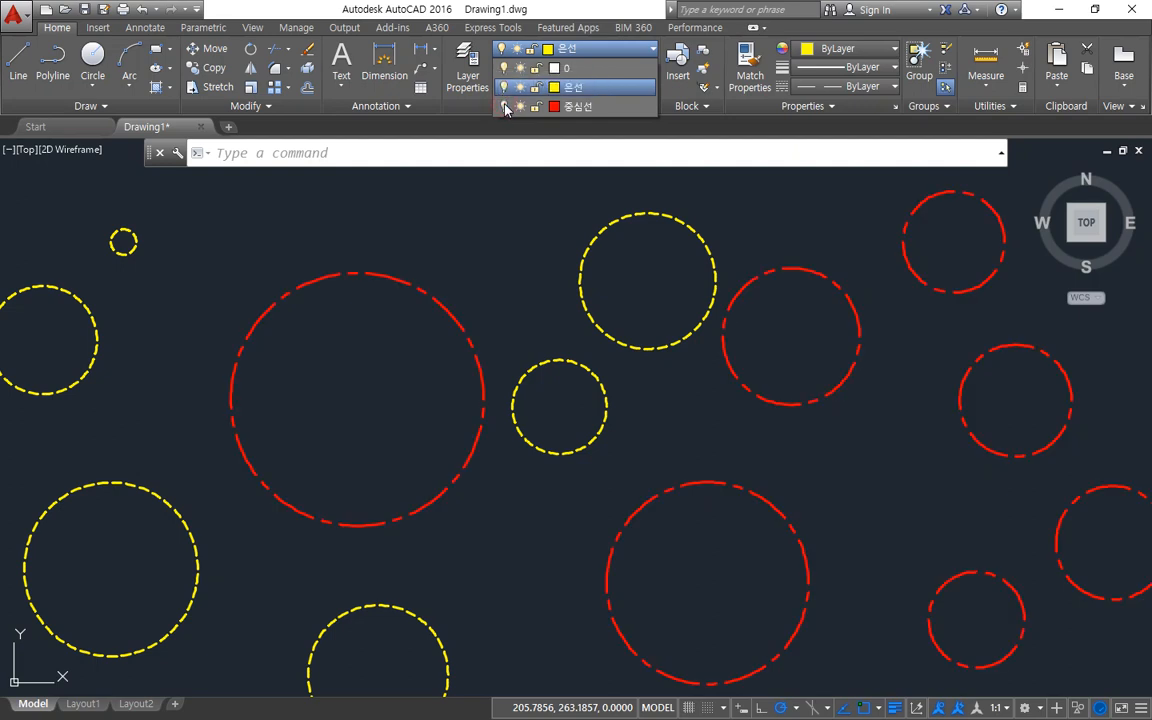
left_click(506, 107)
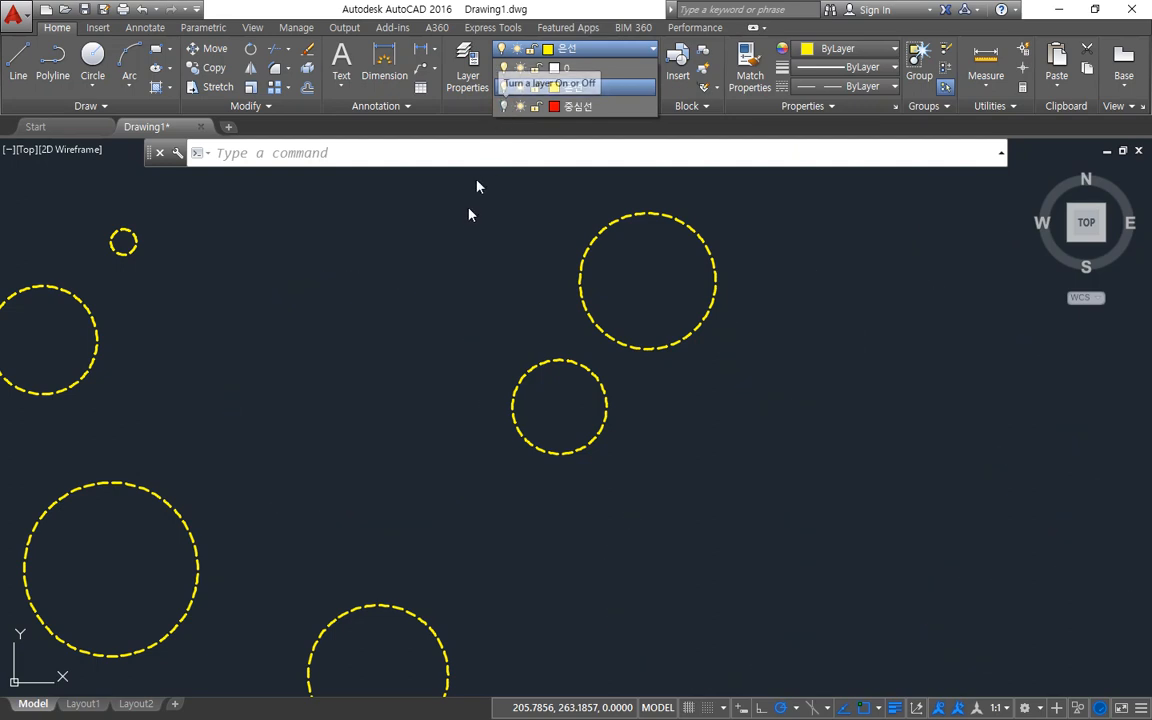
With the 중심선 layer off, move every object, selected with the All option, about 456 units at 178° to the left of the origin.
scroll(466, 213, "down", 3)
left_click(448, 296)
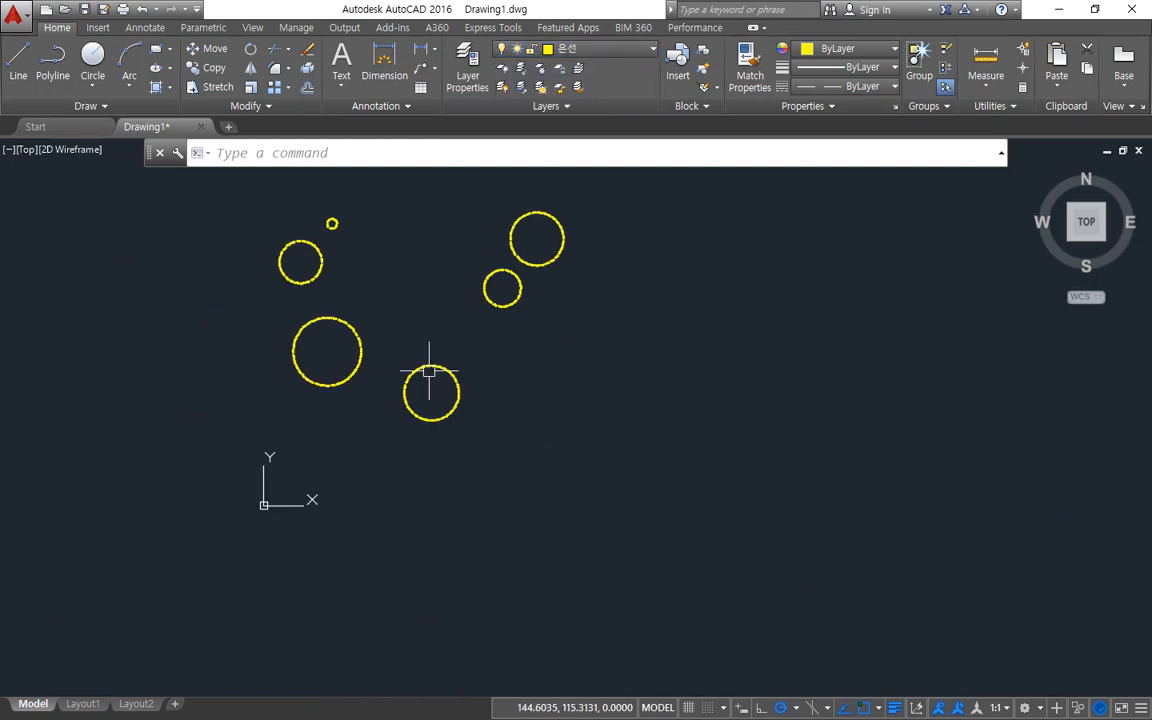
type("M")
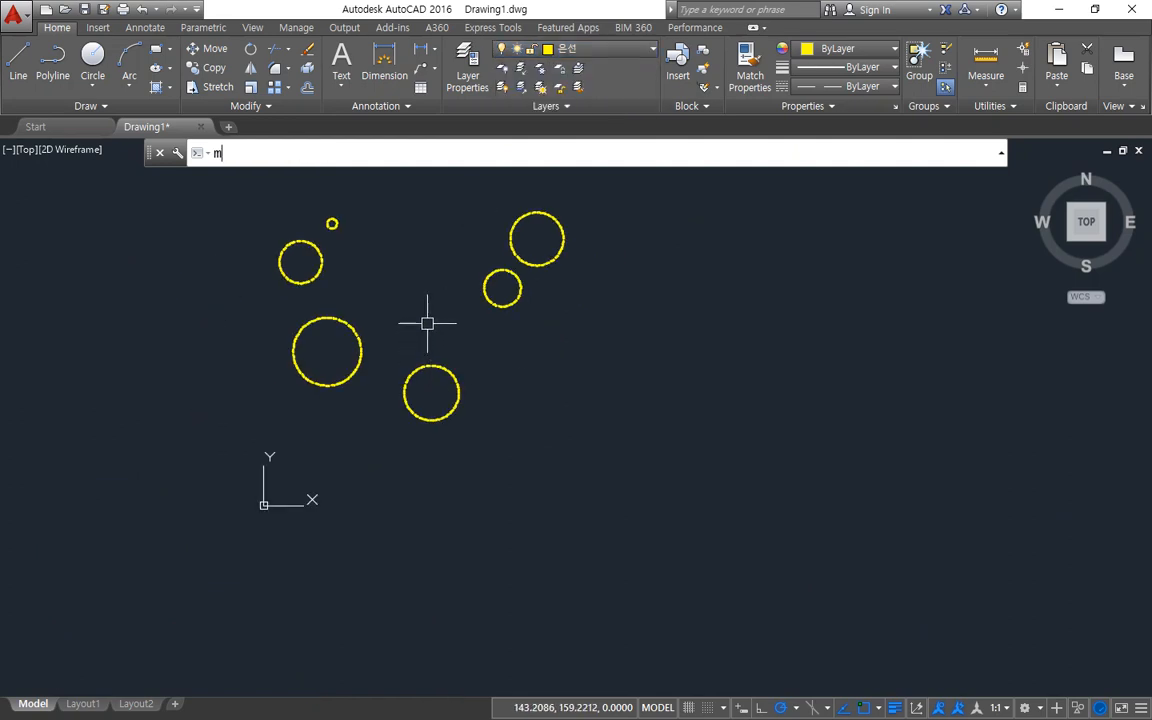
key("Return")
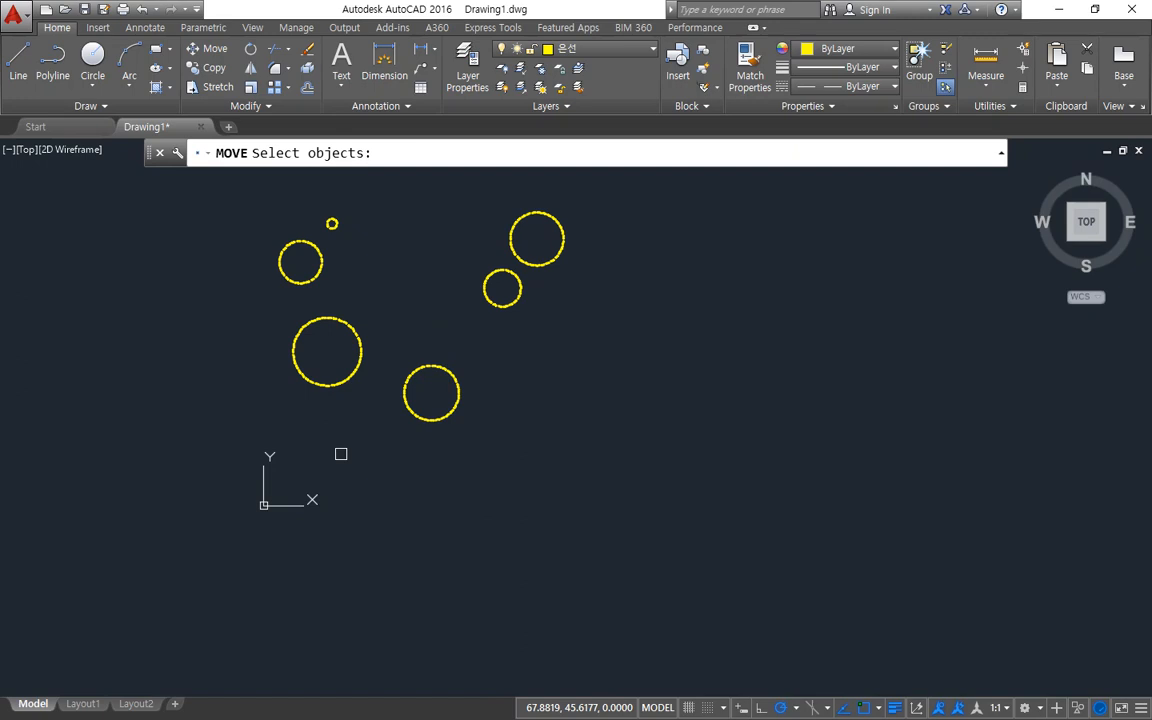
type("all")
key("Return")
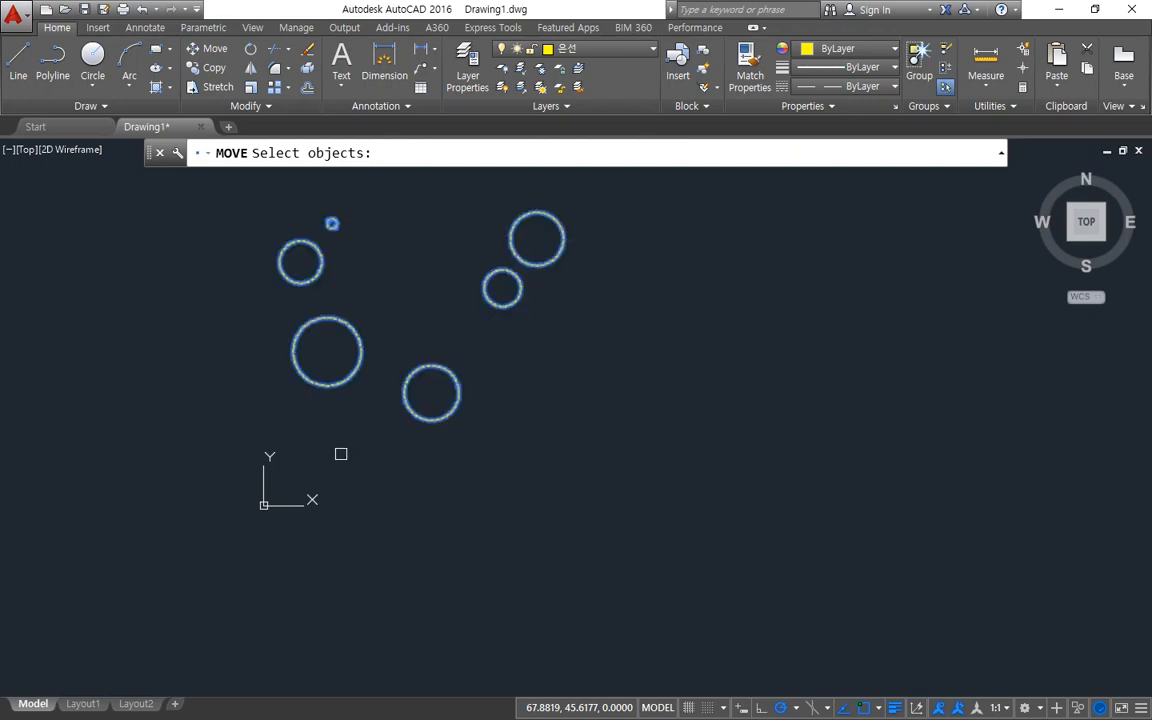
key("Return")
mouse_move(303, 411)
middle_mouse_down()
mouse_move(473, 481)
mouse_move(656, 478)
middle_mouse_up()
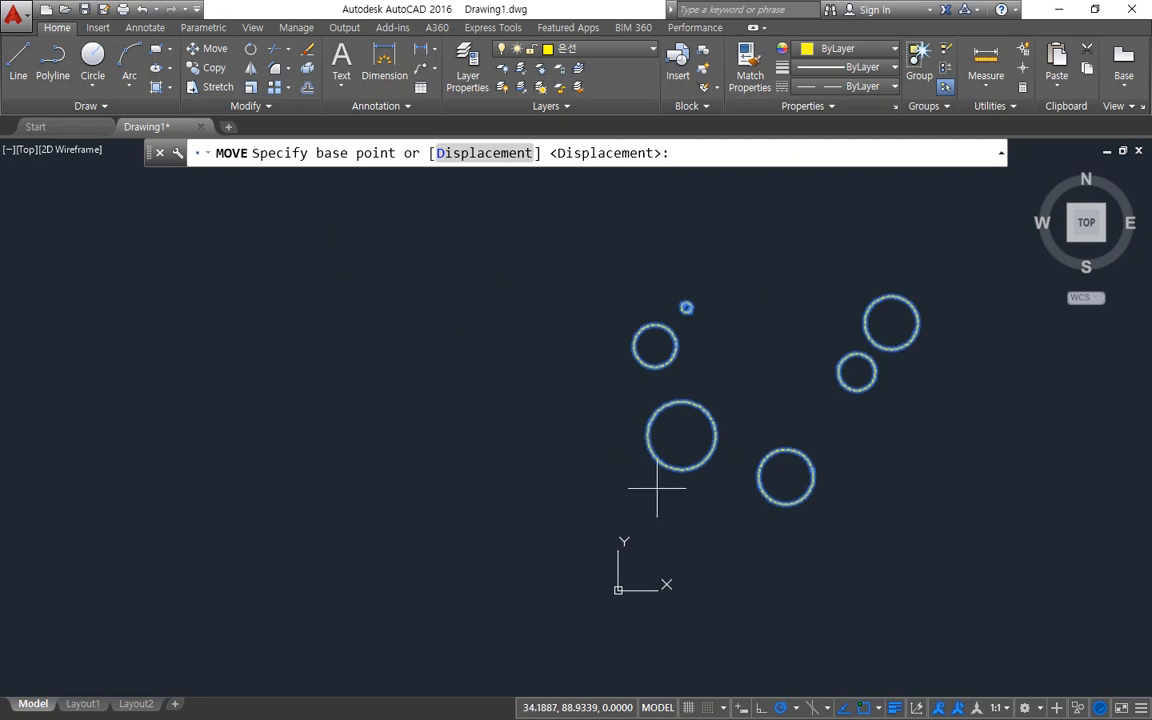
left_click(700, 418)
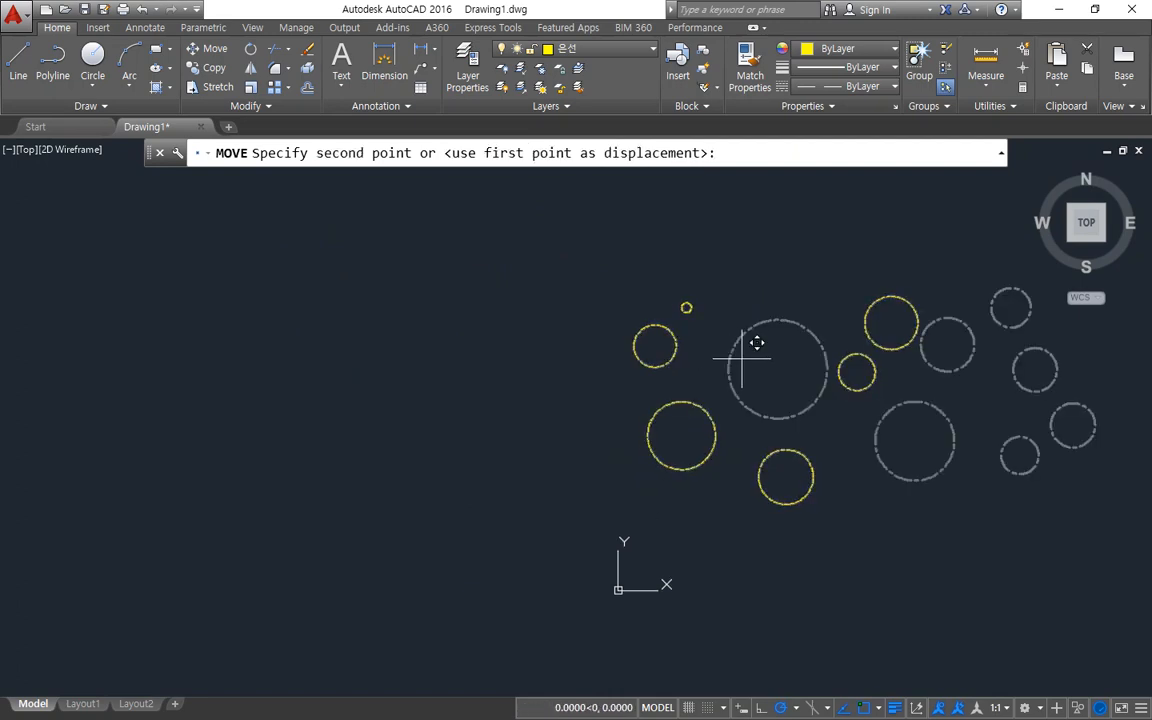
left_click(219, 339)
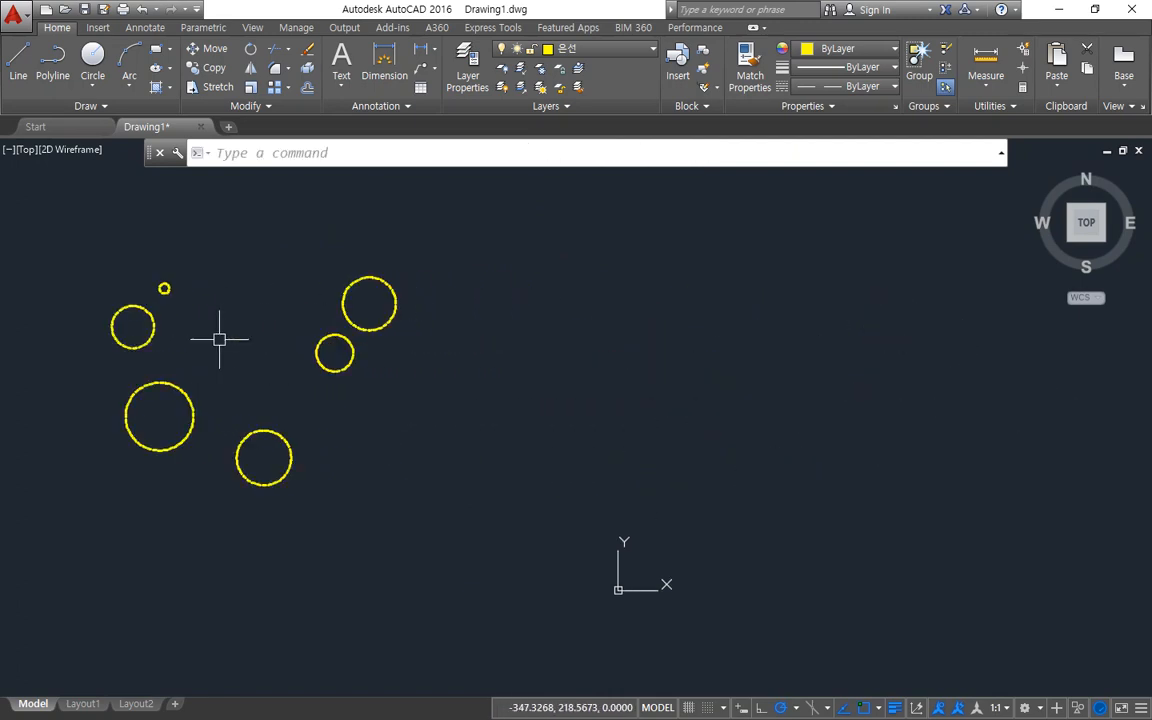
Turn the 중심선 layer on to check where its circles lie, and switch it off again.
left_click(588, 48)
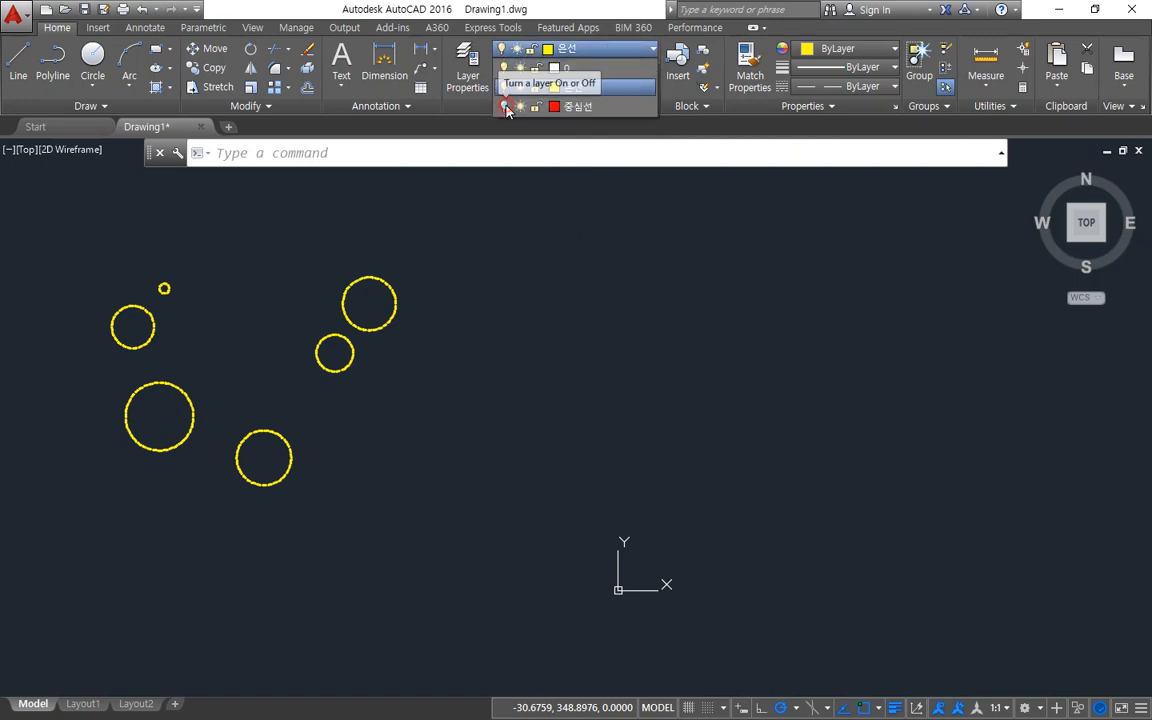
left_click(505, 106)
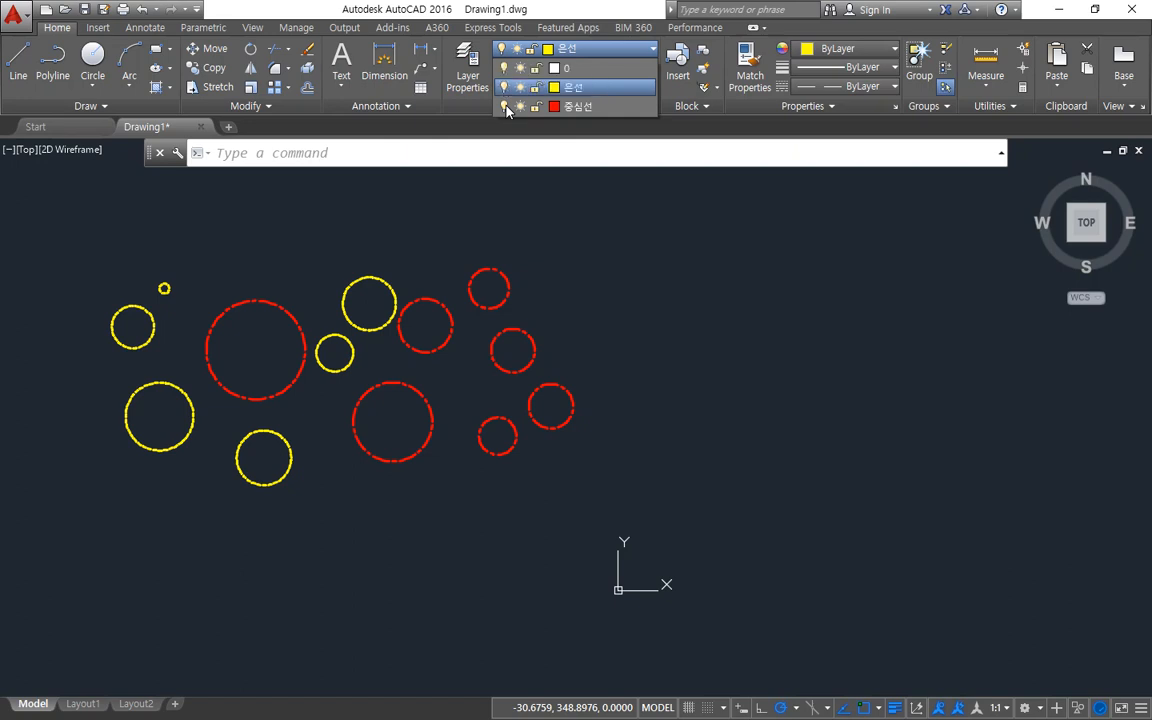
left_click(505, 106)
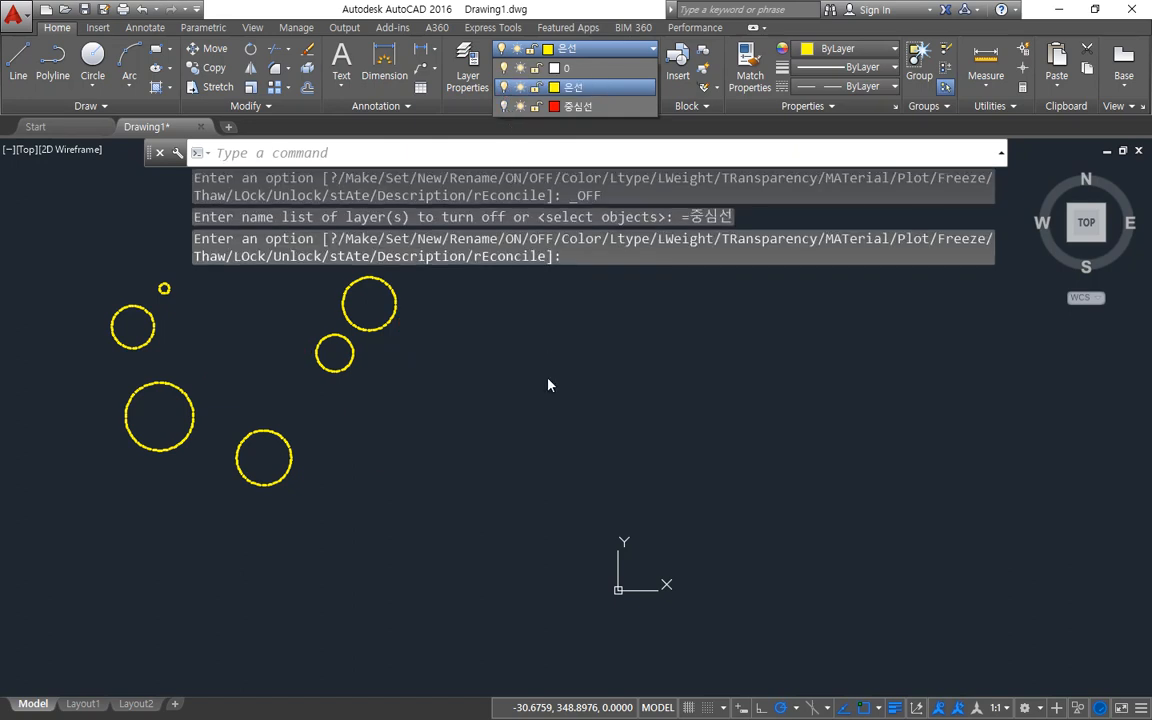
With the 중심선 layer off, move every object, selected with the All option, horizontally to the right of the origin.
type("m")
key("Return")
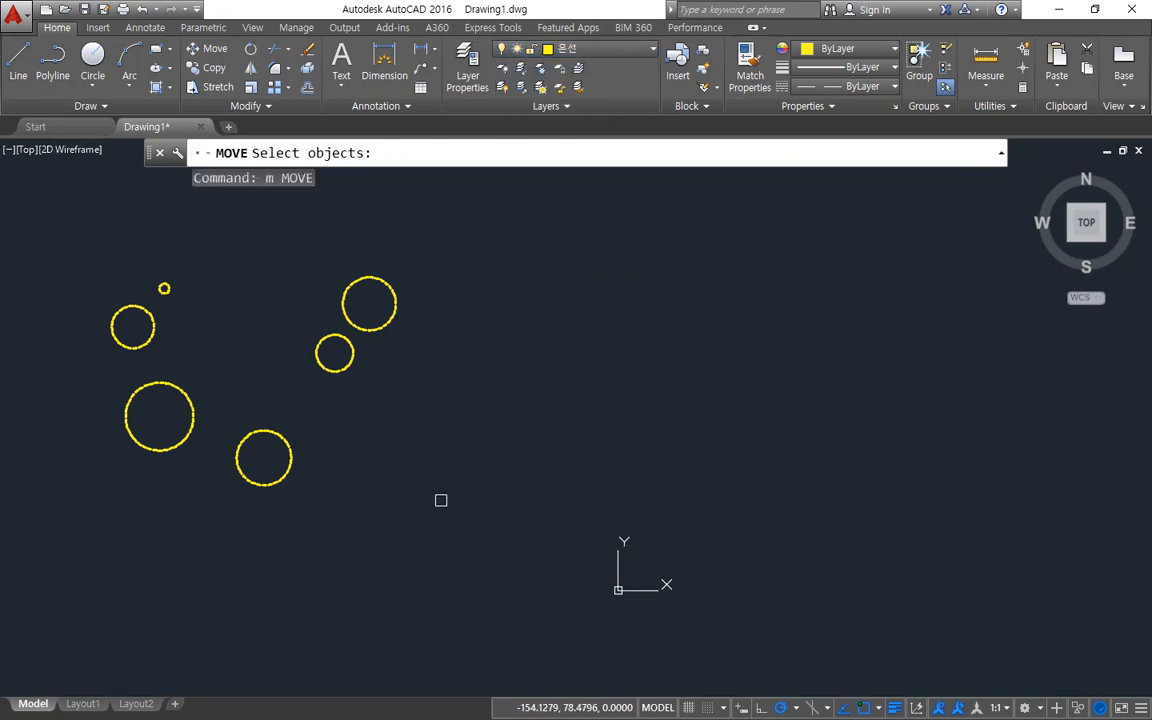
type("all")
key("Return")
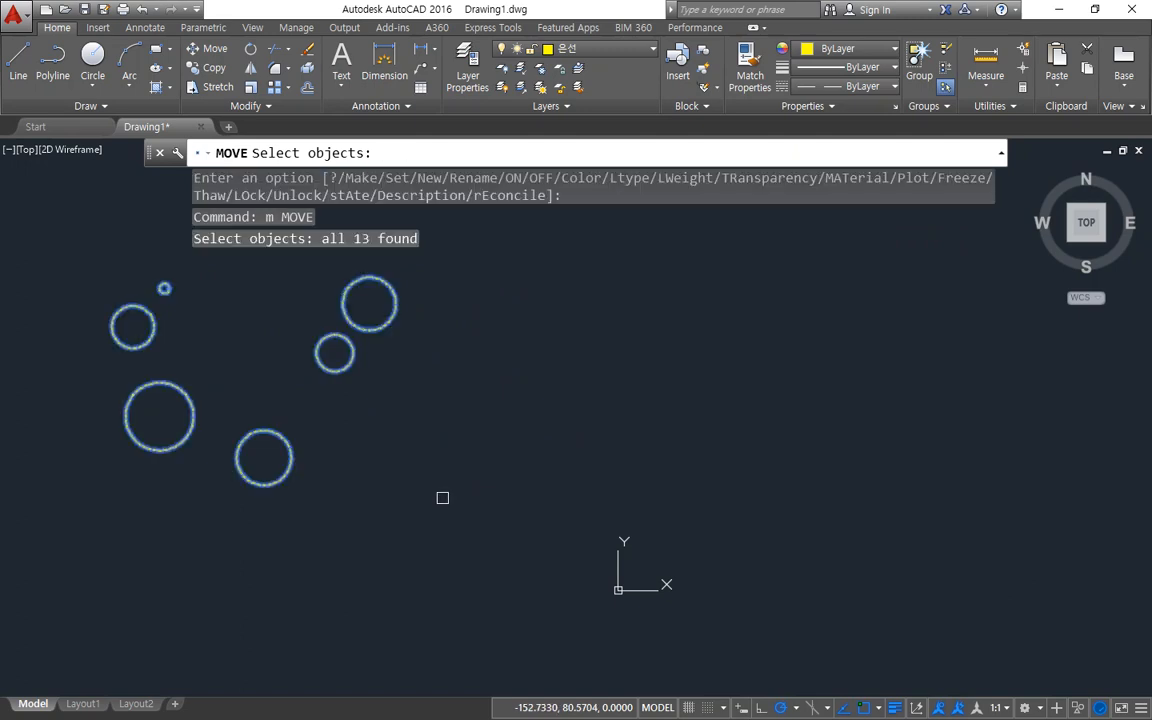
key("Return")
left_click(239, 323)
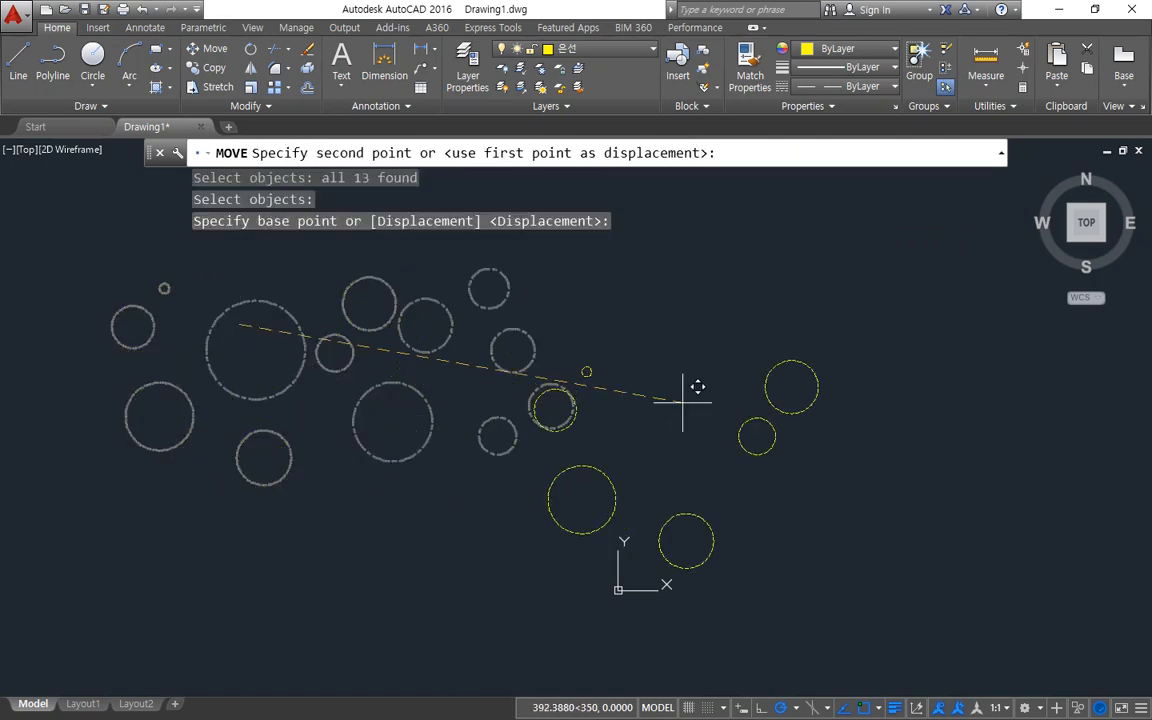
left_click(797, 323)
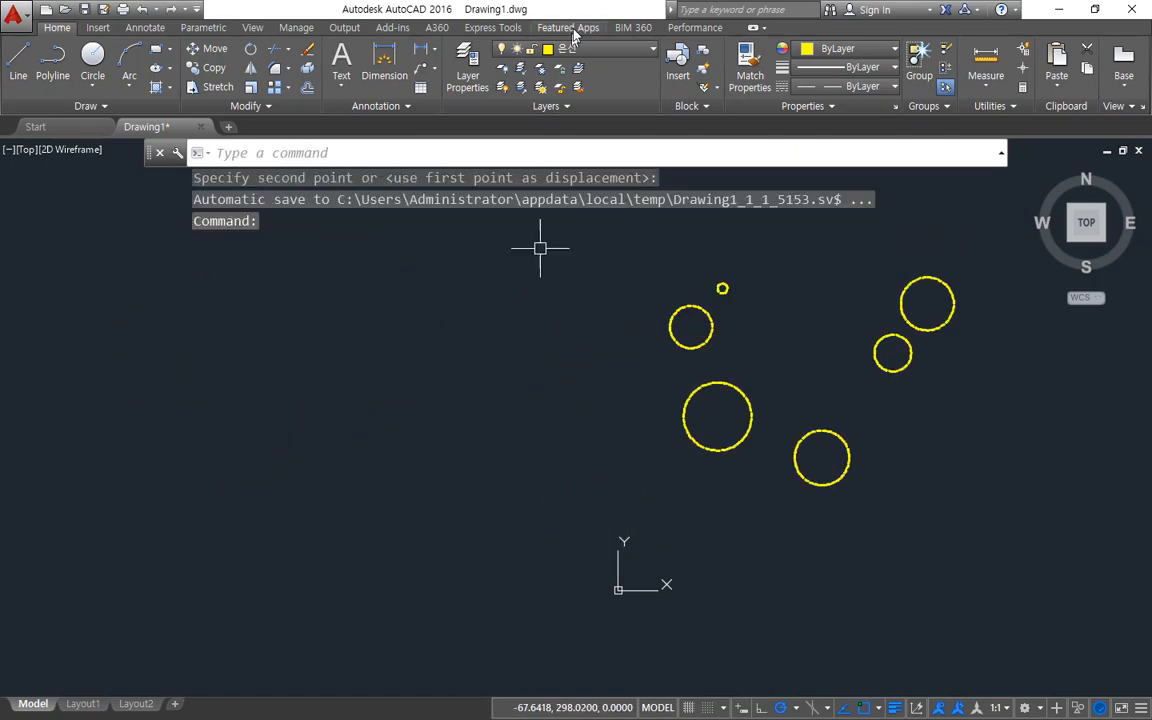
Turn the 중심선 layer back on and freeze it.
left_click(575, 48)
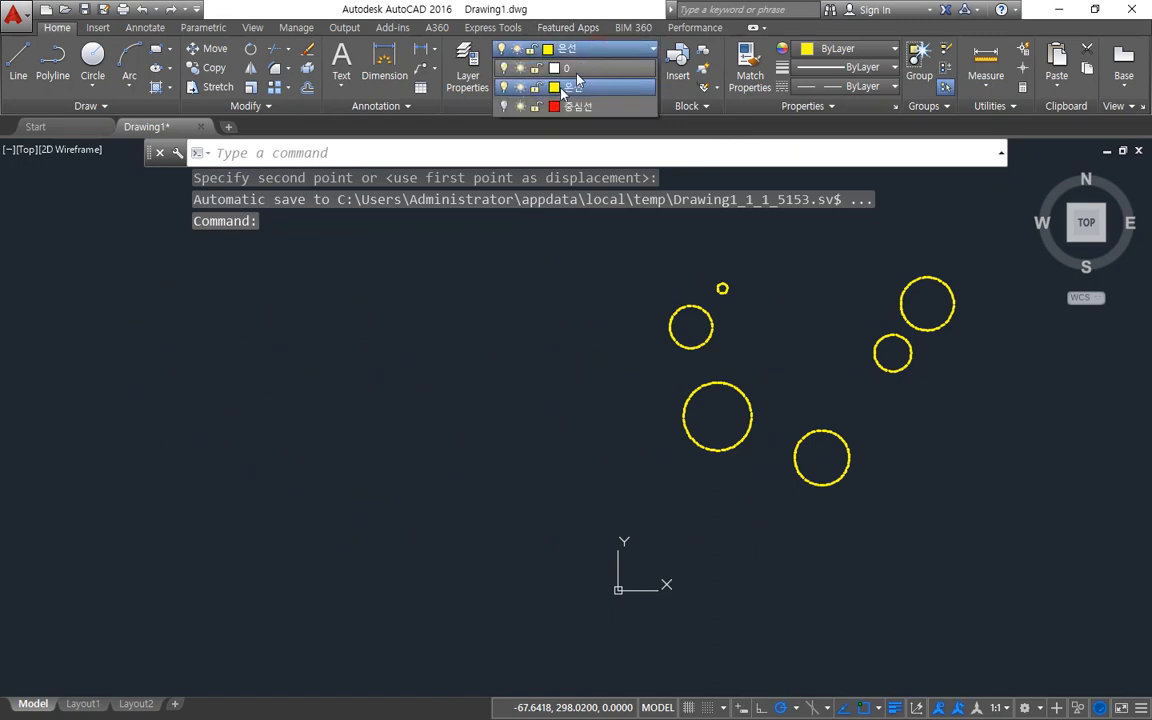
left_click(504, 106)
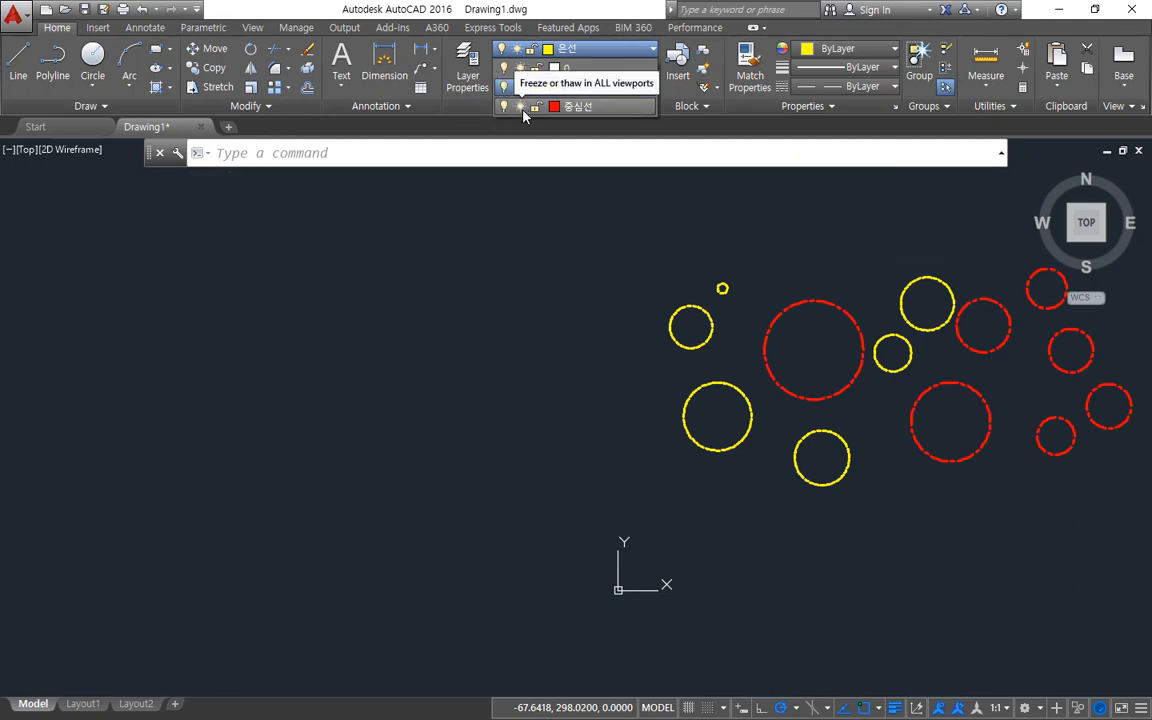
left_click(519, 106)
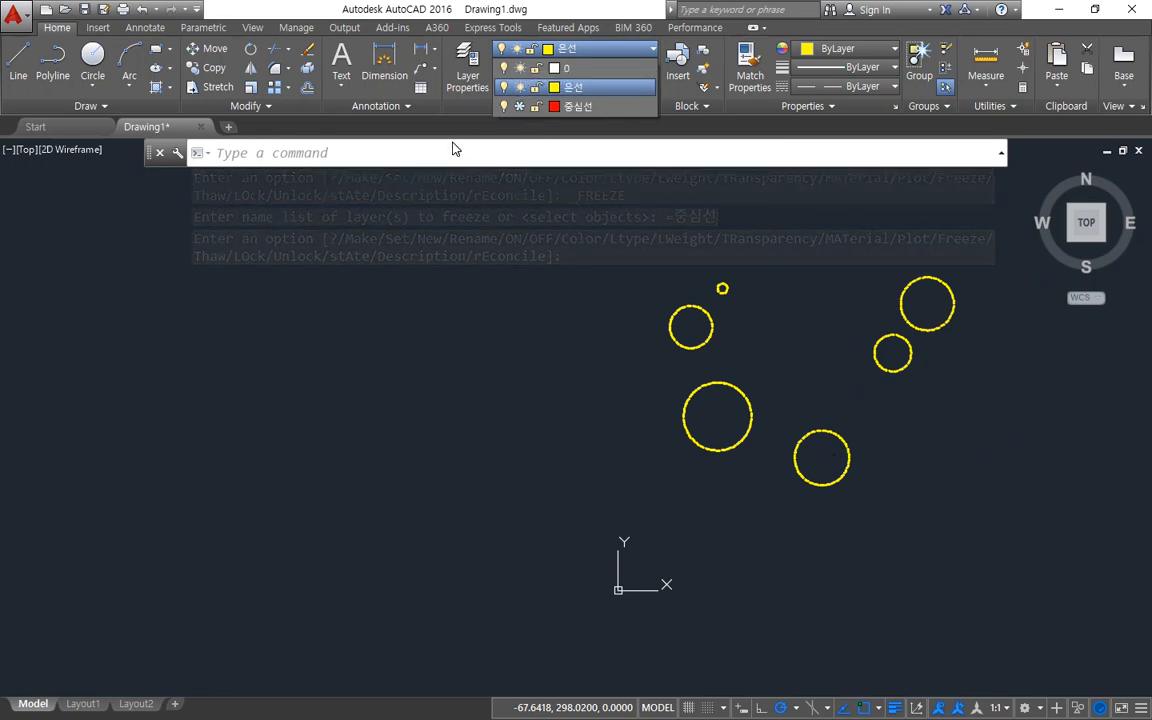
With the 중심선 layer frozen, use Move with the All option to shift the selectable circles back to the left of the origin.
type("M")
key("Return")
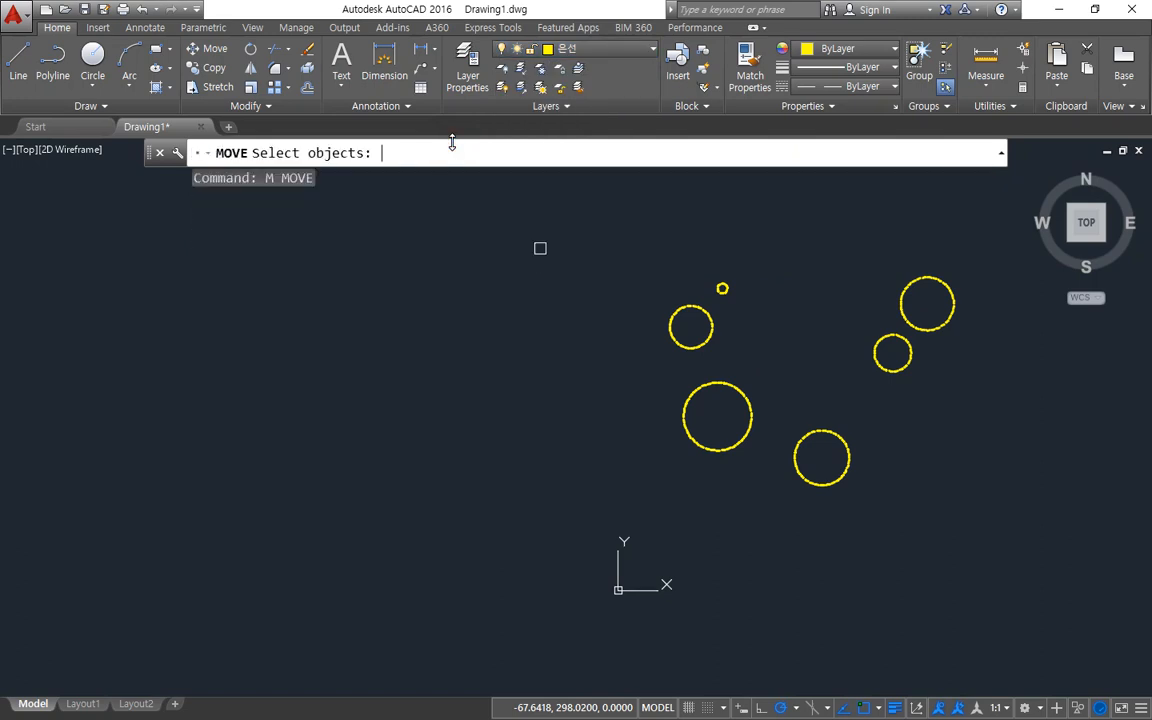
type("all")
key("Return")
key("Return")
left_click(795, 333)
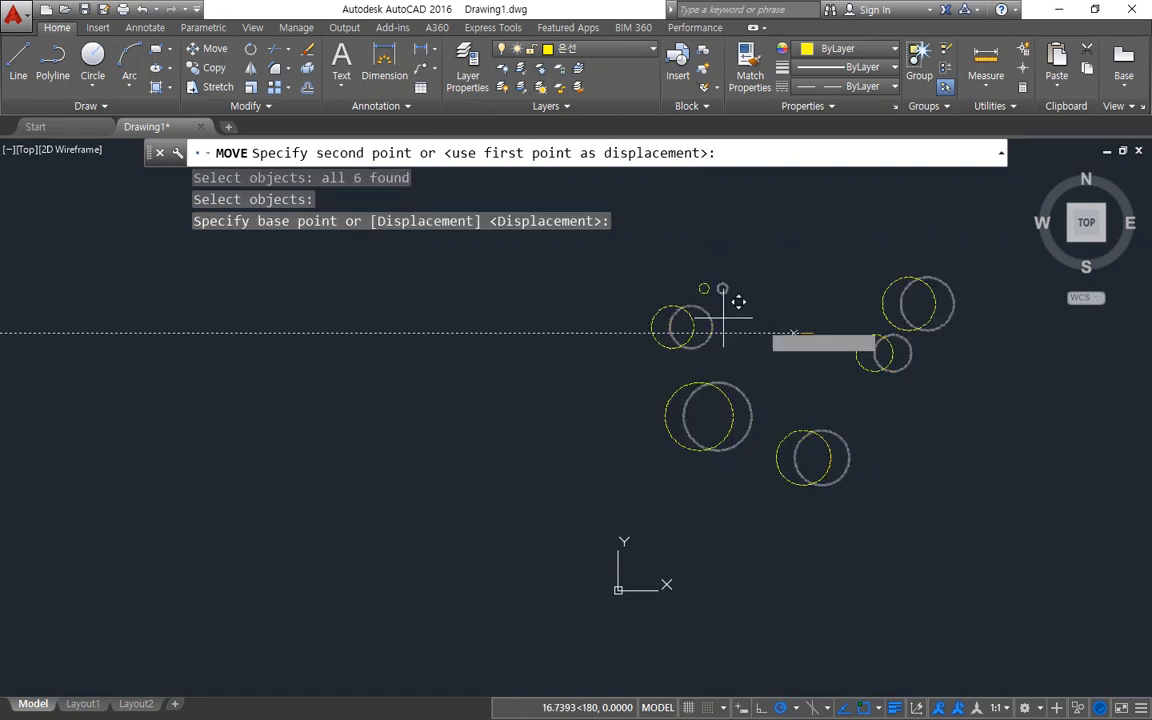
left_click(233, 310)
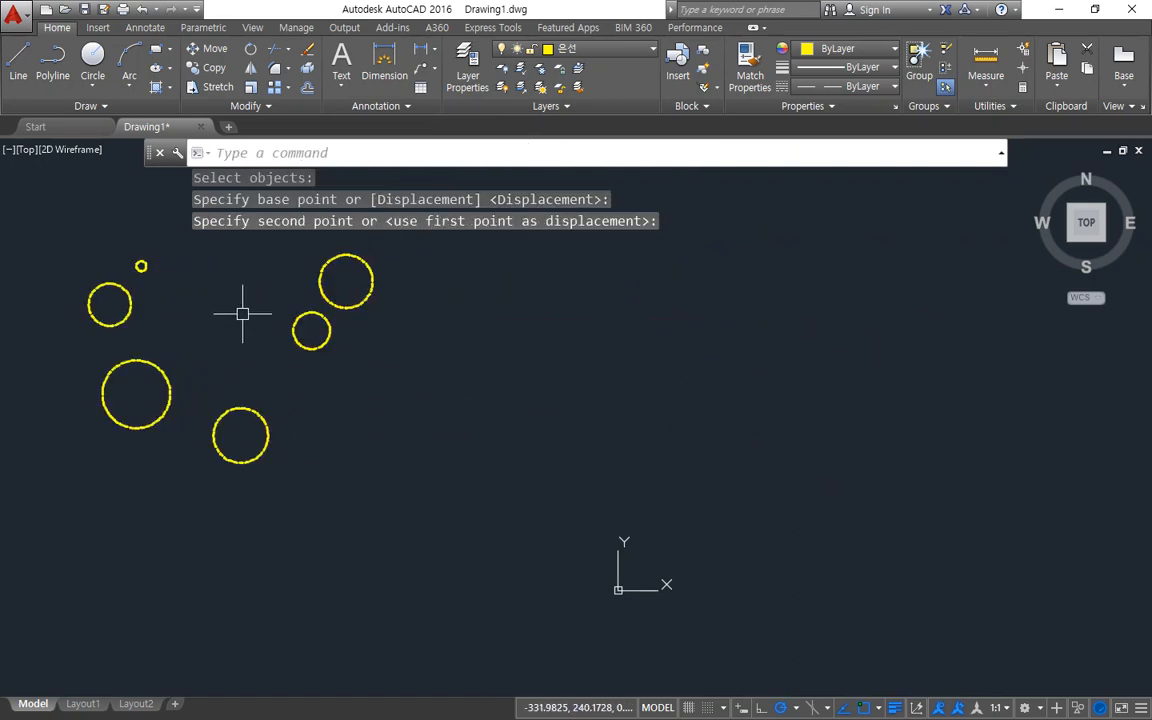
Thaw the 중심선 layer and lock it.
left_click(580, 48)
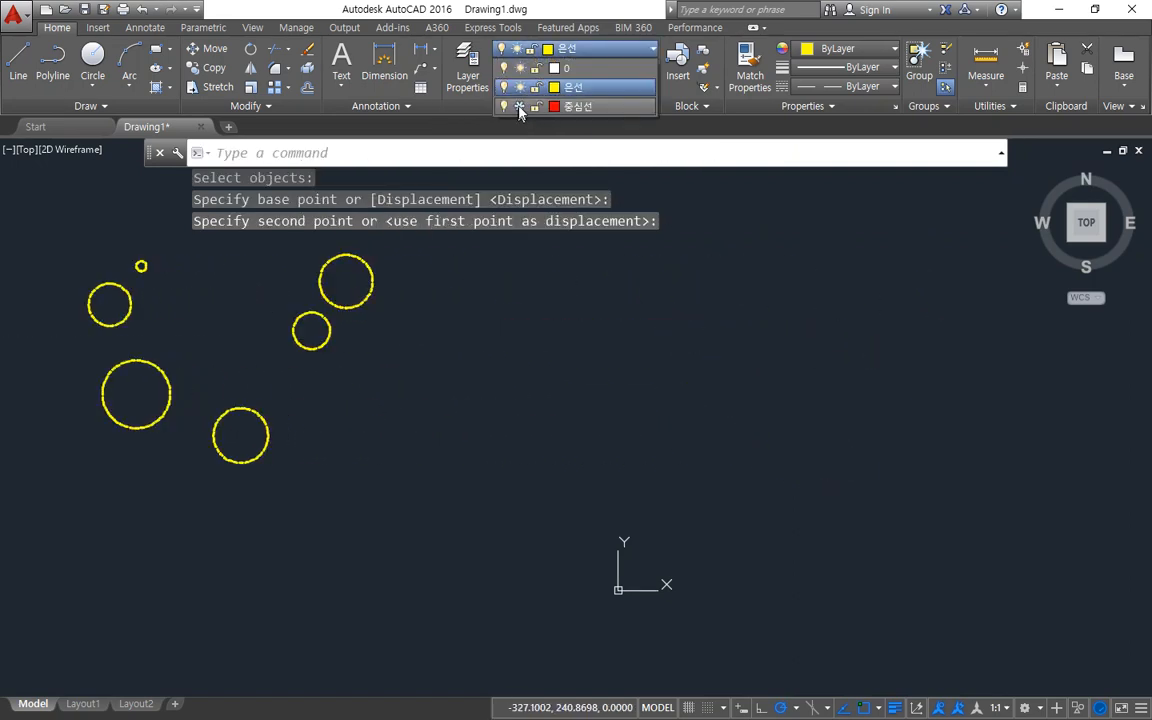
left_click(519, 107)
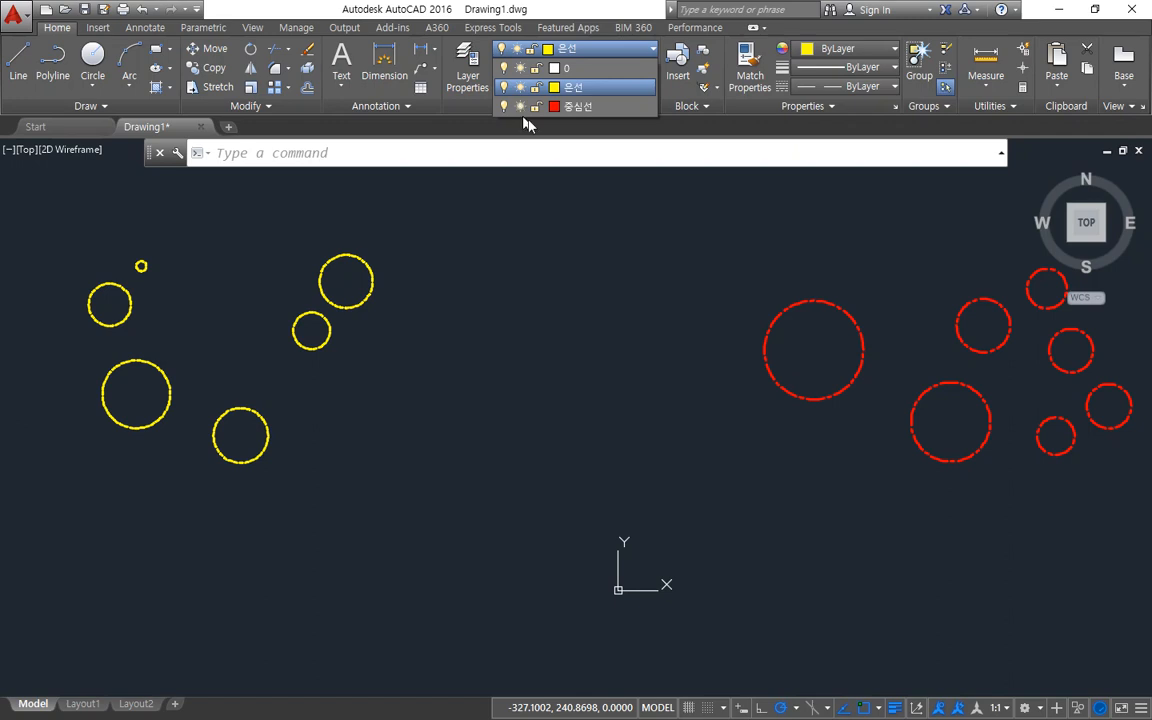
left_click(537, 107)
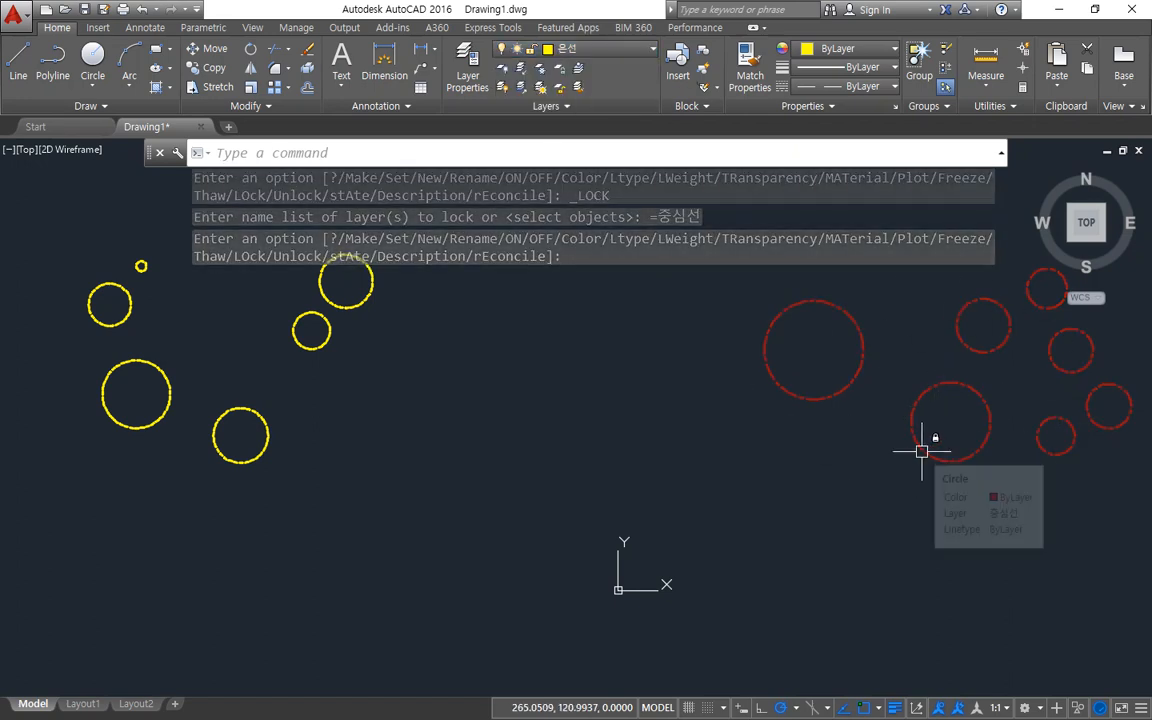
With the 중심선 layer locked, move all objects about 500 units at 358°, ending at the centre of the largest red circle.
type("m")
key("Return")
type("all")
key("Return")
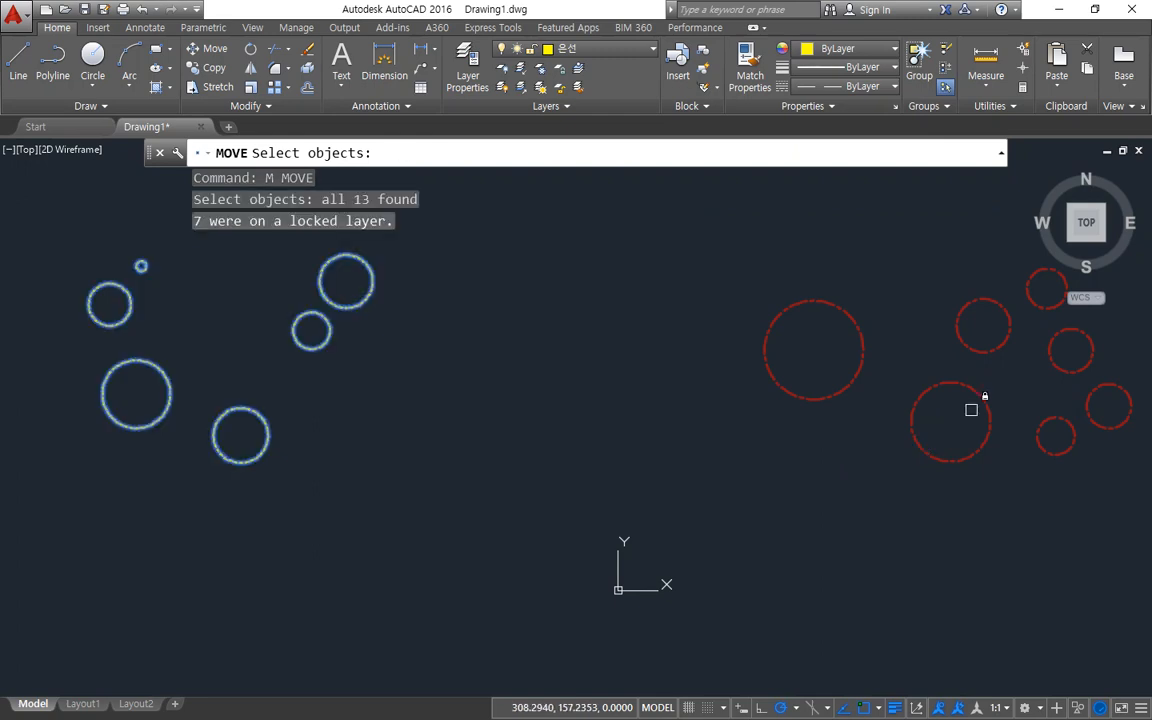
key("Return")
left_click(240, 327)
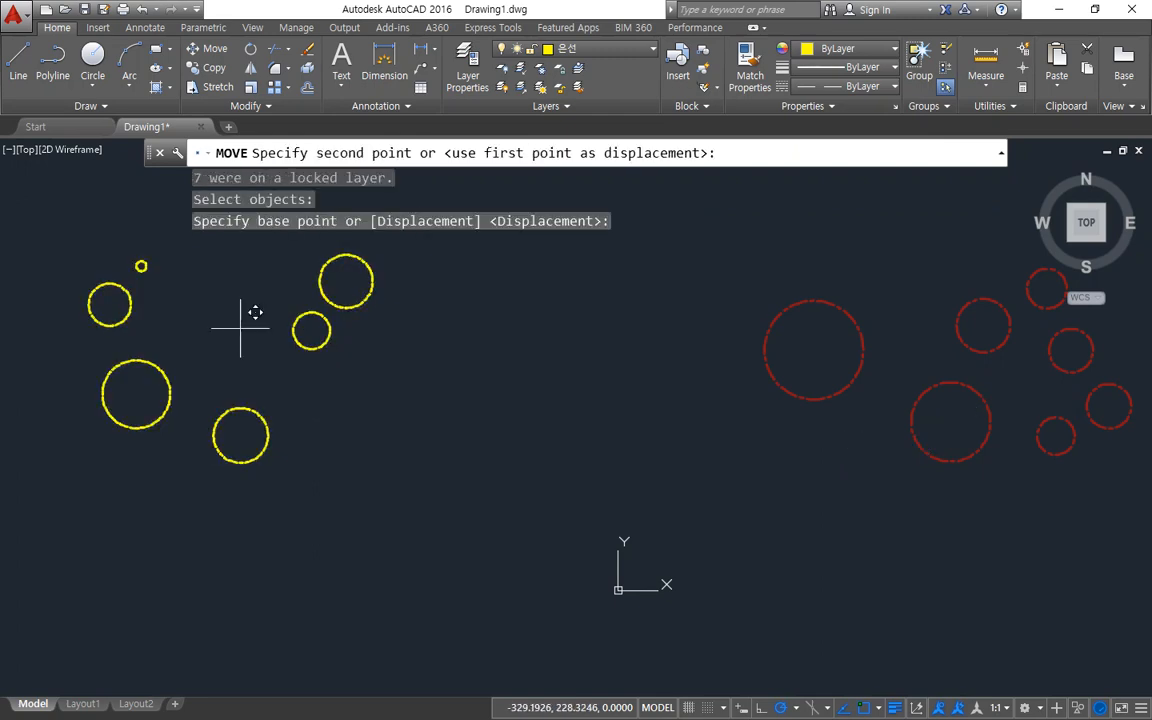
left_click(815, 348)
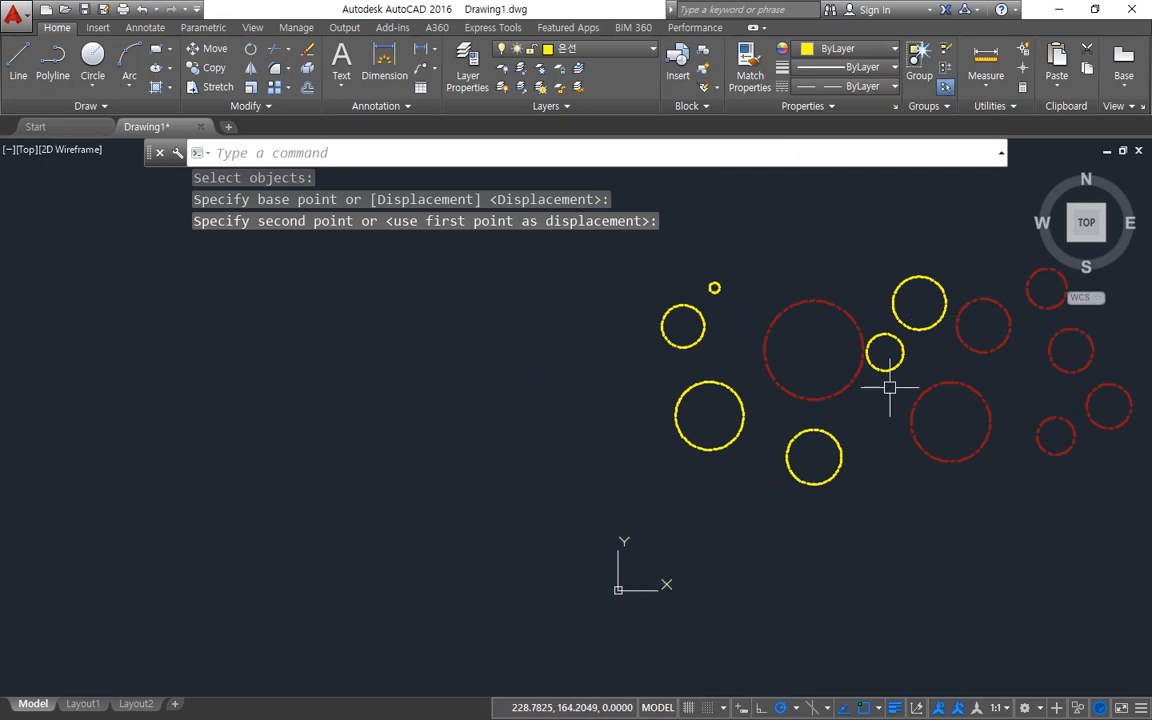
Try to erase the large lower red circle on the locked 중심선 layer, and cancel the Erase command.
middle_click_drag(900, 399, 656, 404)
left_click(736, 403)
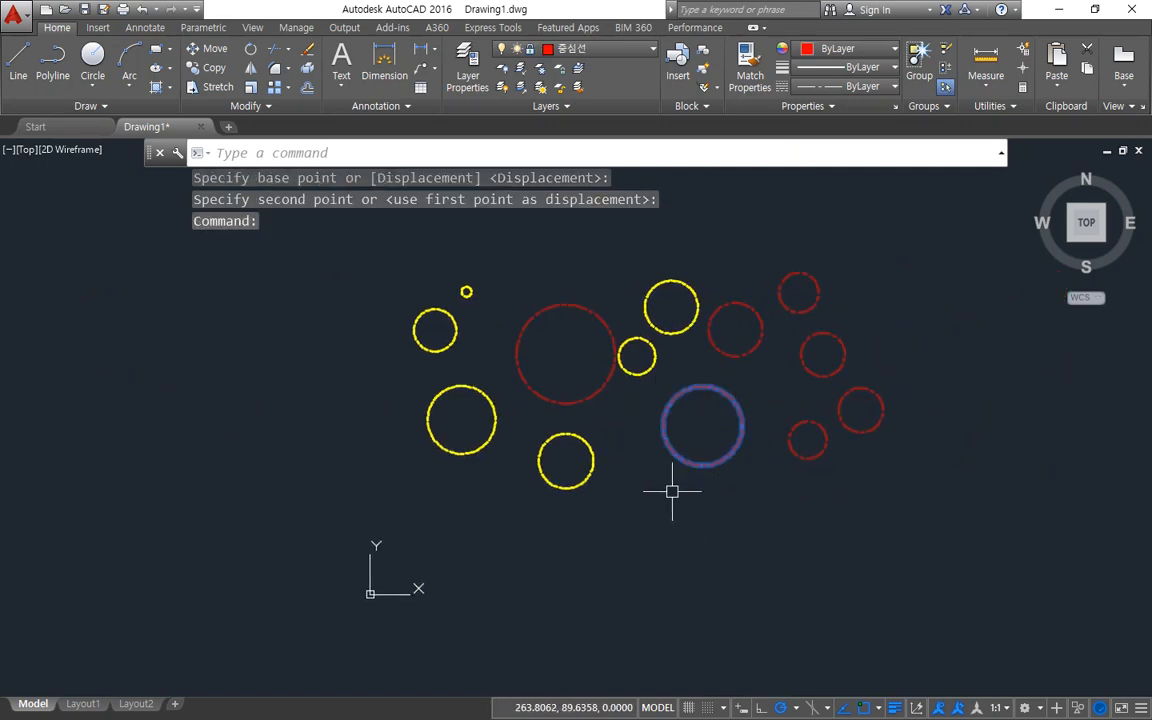
key("Delete")
left_click(922, 516)
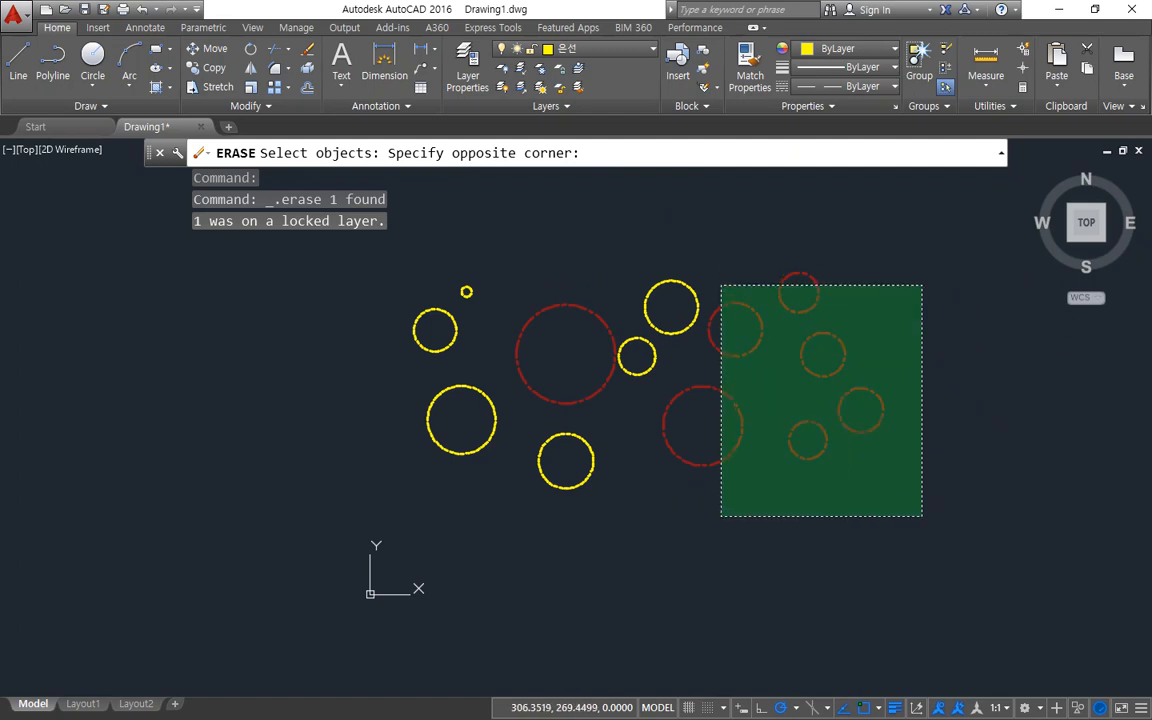
left_click(720, 283)
key("Escape")
key("Escape")
Try to erase the six right-hand red circles on the locked 중심선 layer together.
left_click(882, 496)
left_click(730, 280)
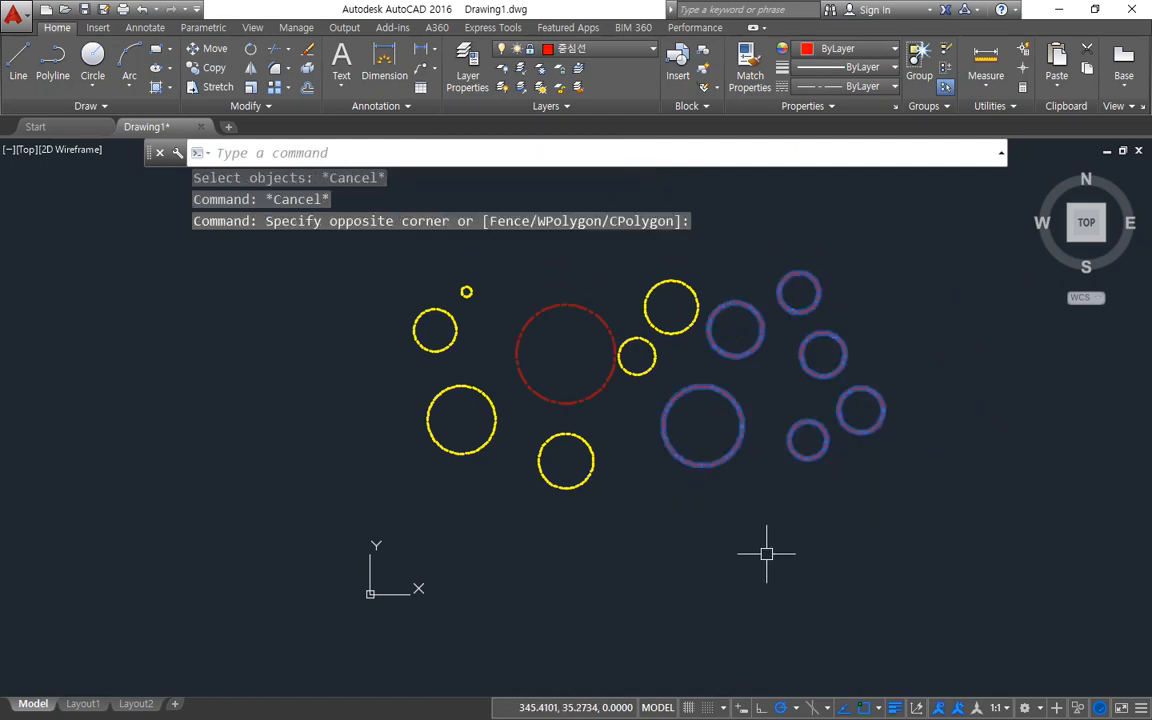
key("Delete")
key("Escape")
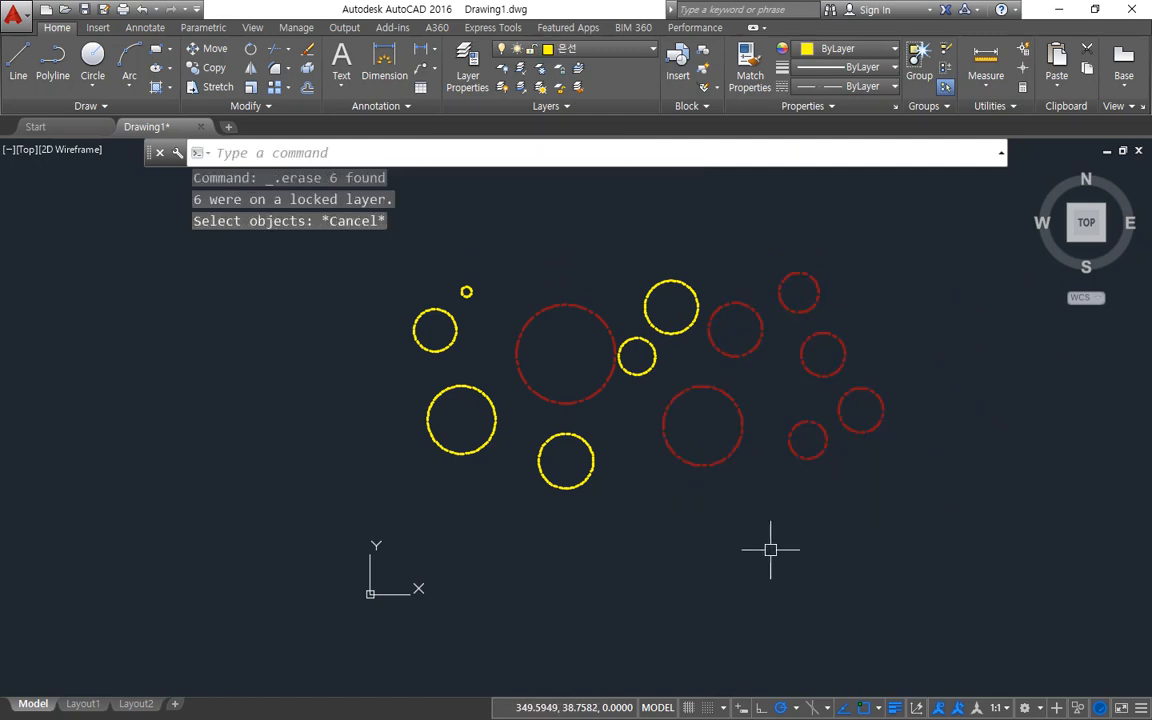
Unlock the 중심선 layer.
left_click(616, 52)
left_click(535, 111)
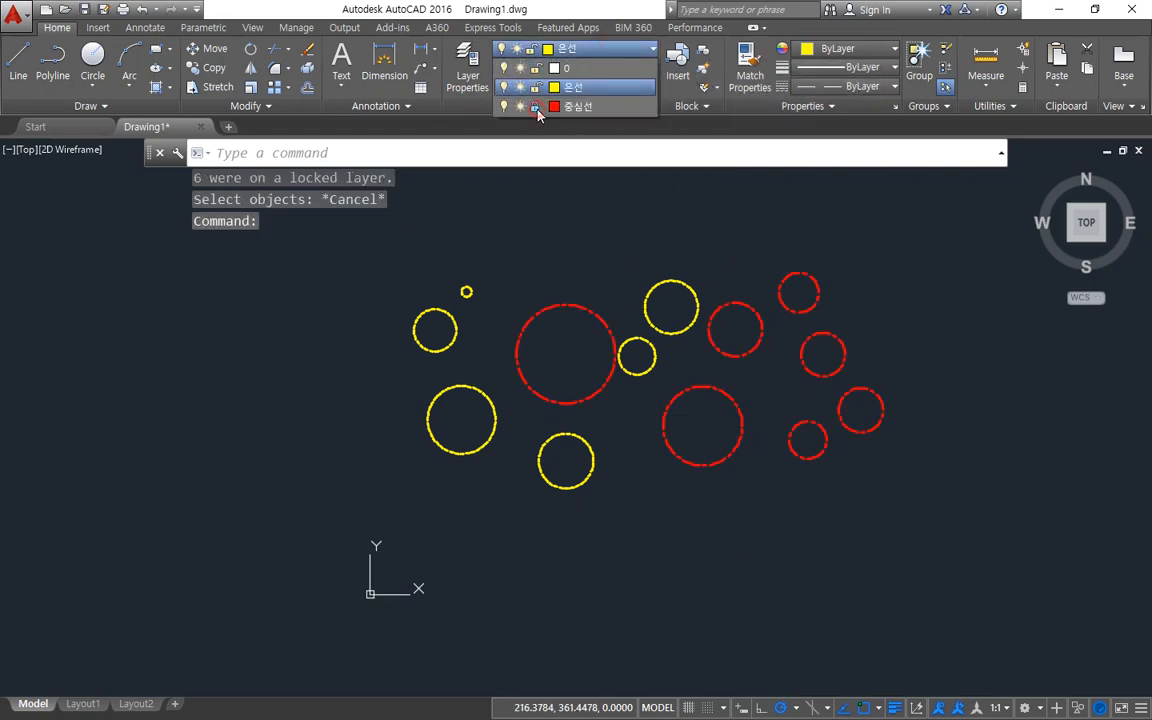
Open the layer manager and start turning off the current layer, 은선.
type("la")
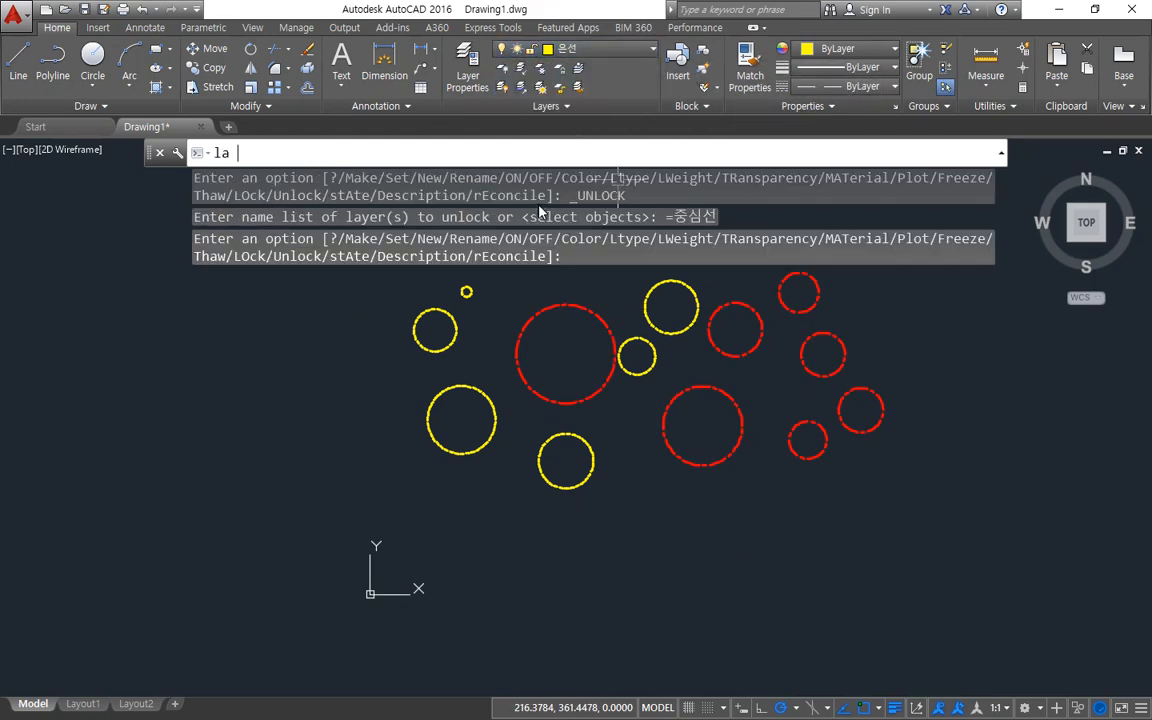
key("Return")
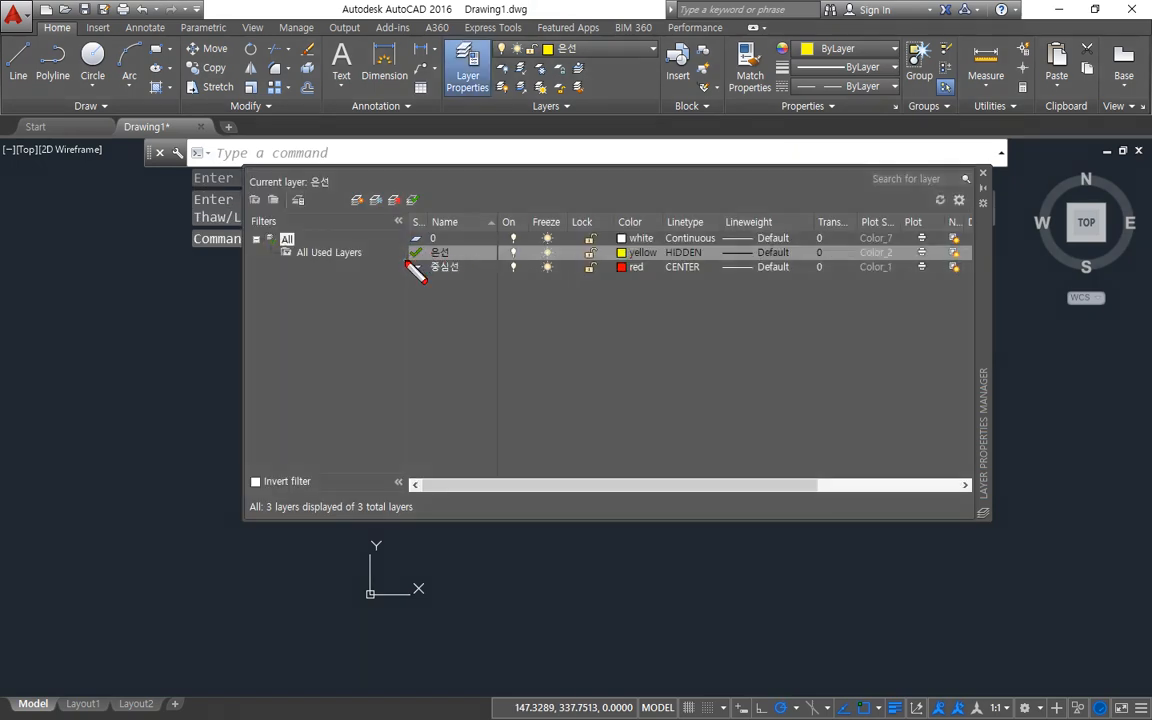
left_click_drag(406, 262, 672, 262)
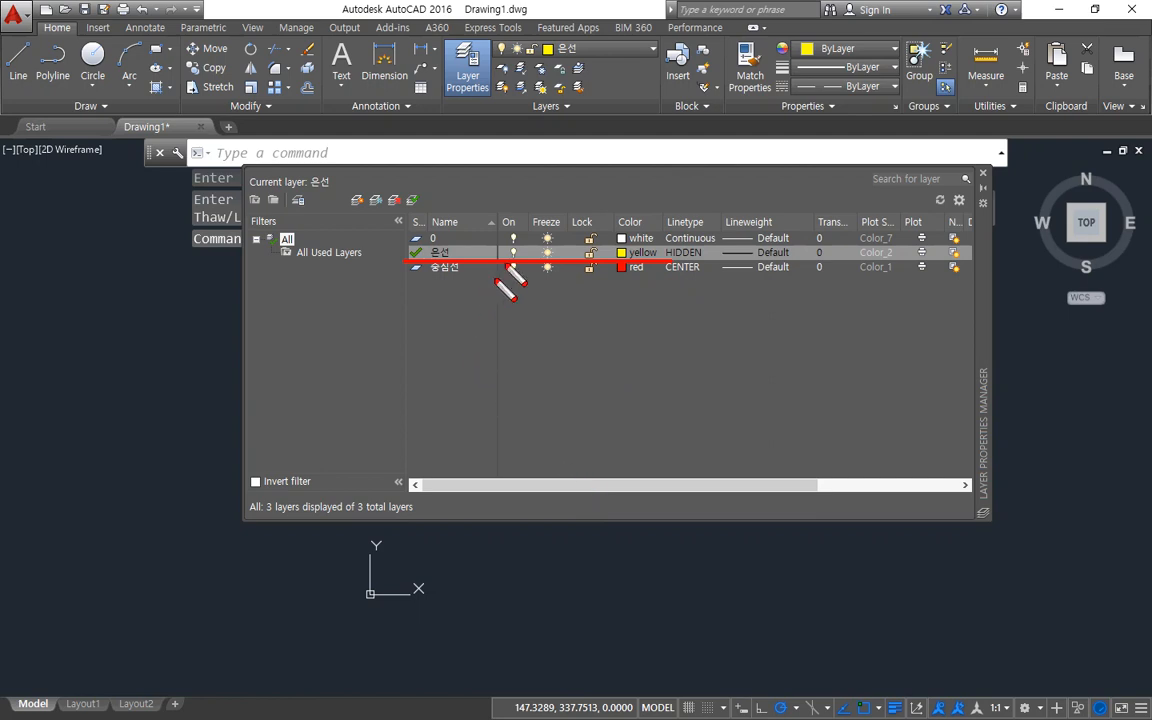
key("Escape")
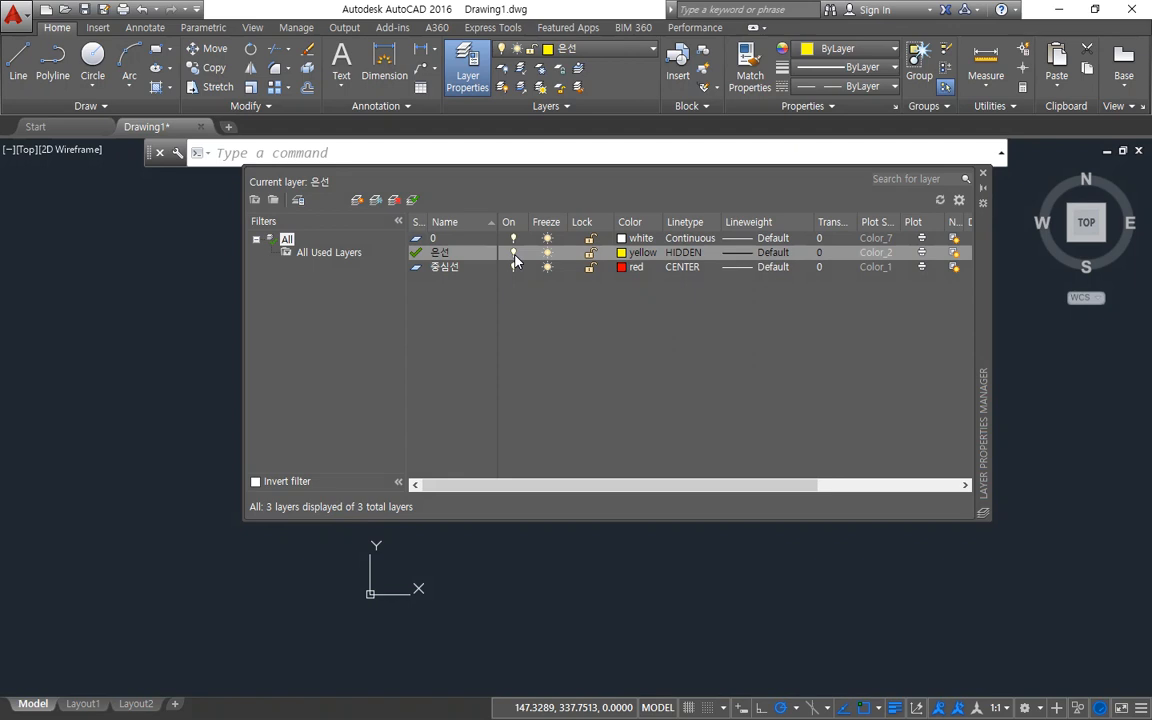
left_click(513, 253)
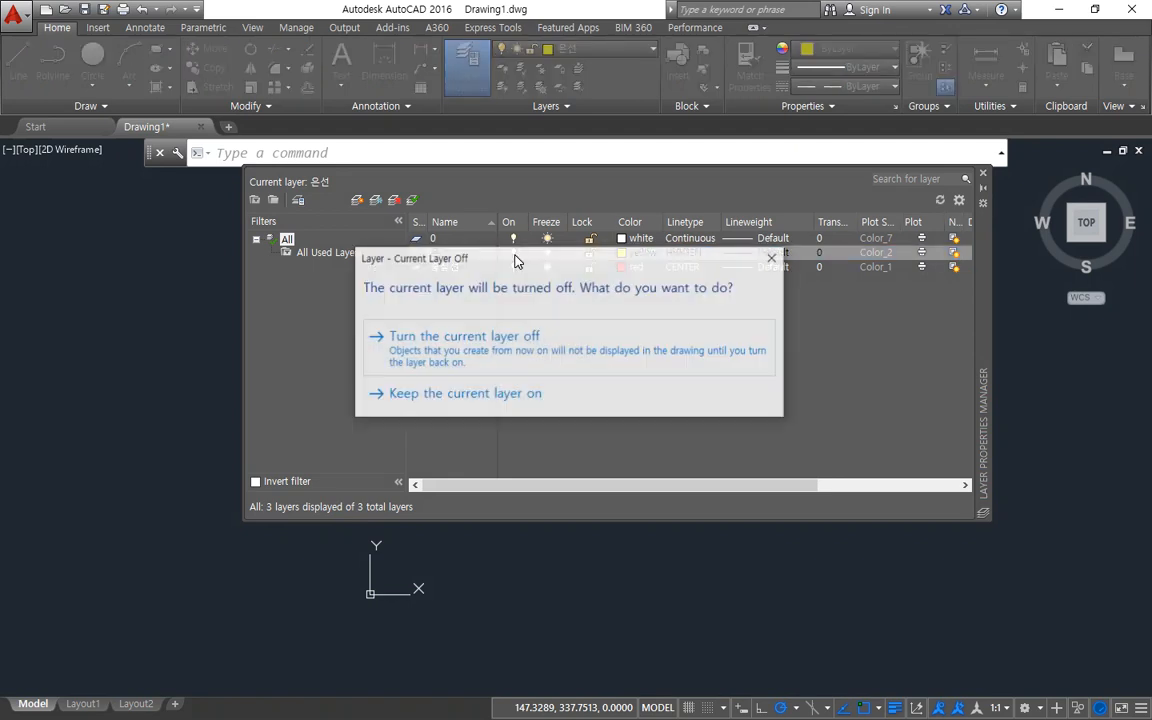
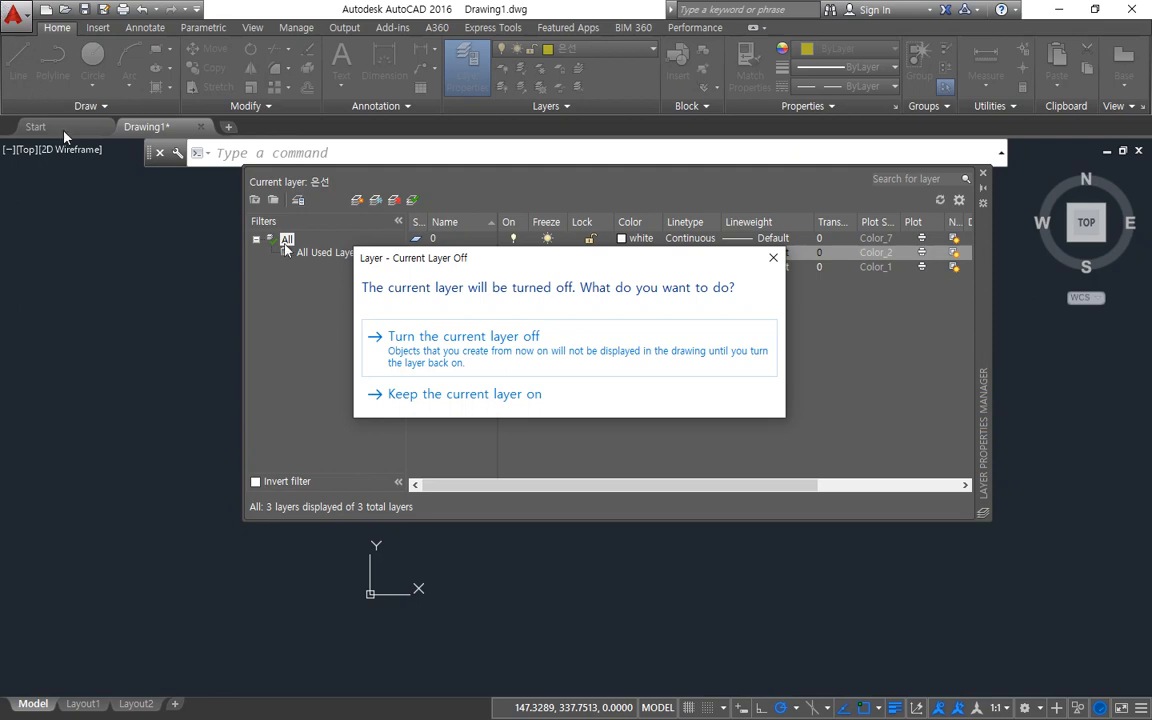
Turn off the current layer, 은선, and close the layer manager.
left_click(532, 337)
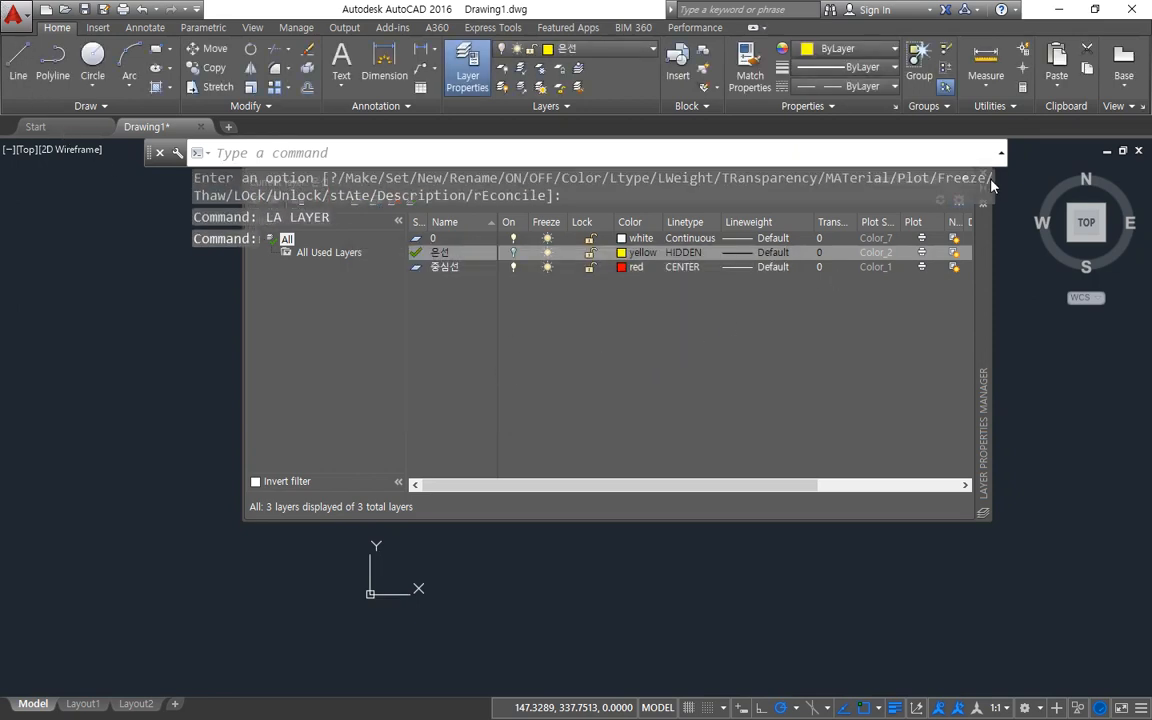
left_click(978, 241)
left_click(981, 222)
left_click_drag(962, 269, 949, 297)
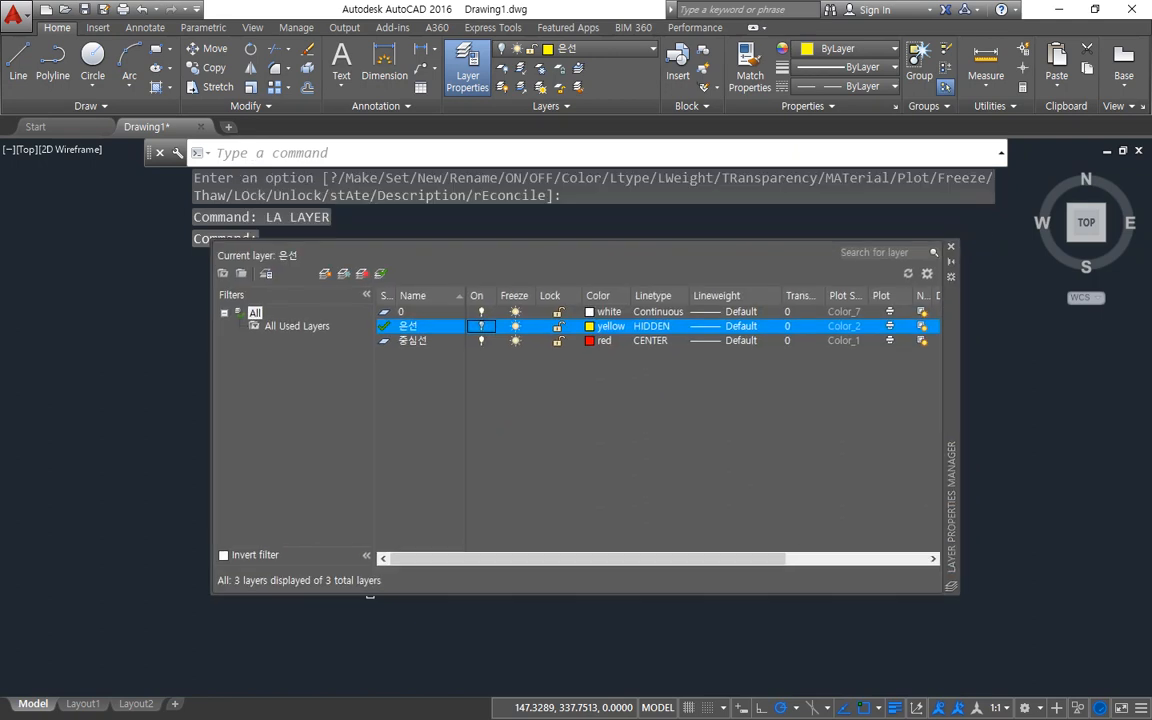
left_click(950, 247)
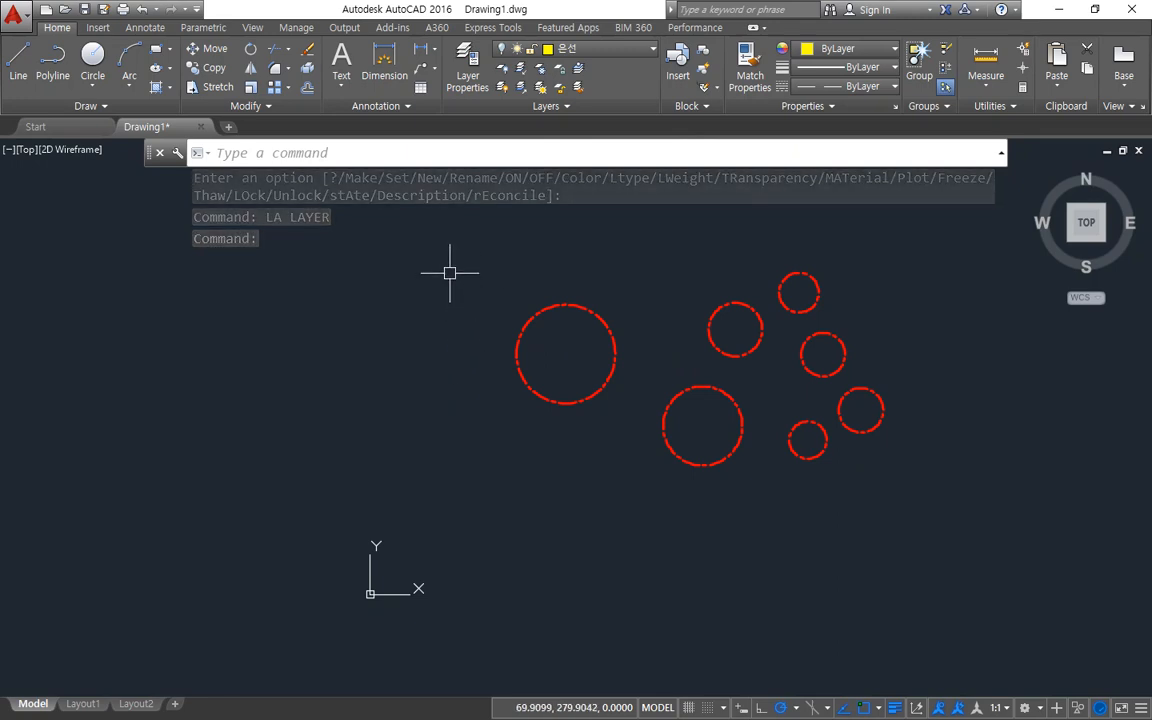
Draw six scattered circles, about 30 to 60 units in radius, around the large left red circle on the turned-off 은선 layer.
type("c")
key("Return")
left_click(413, 350)
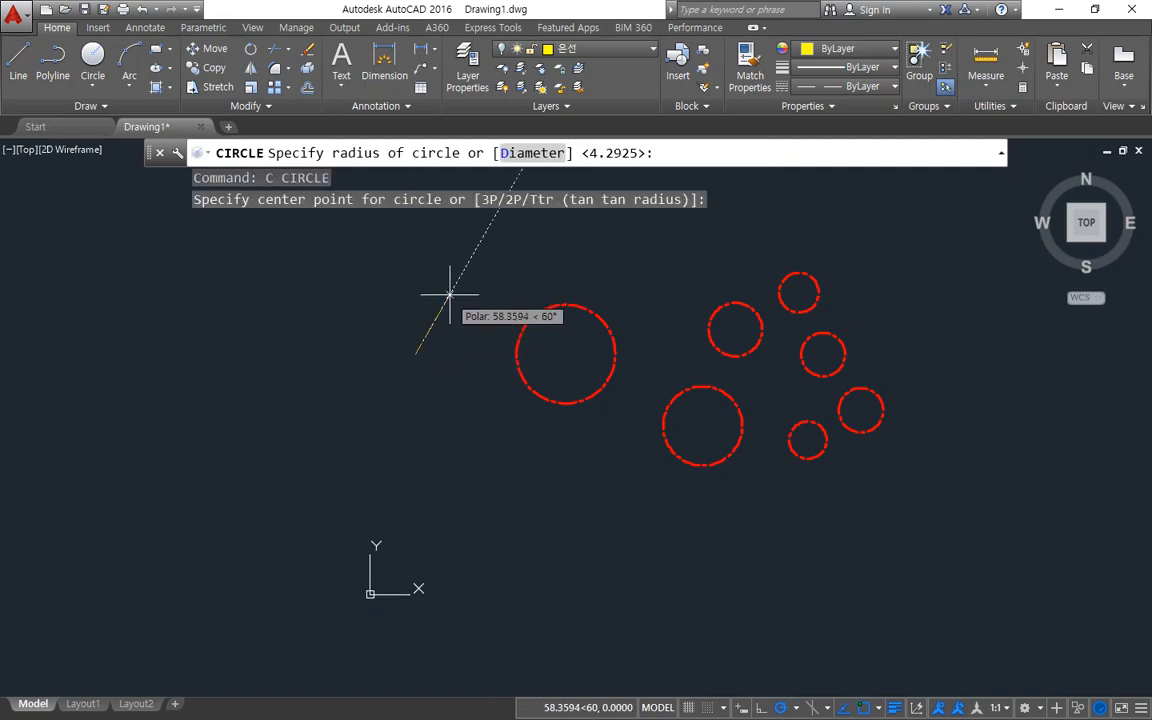
key("Escape")
key("Return")
left_click(463, 386)
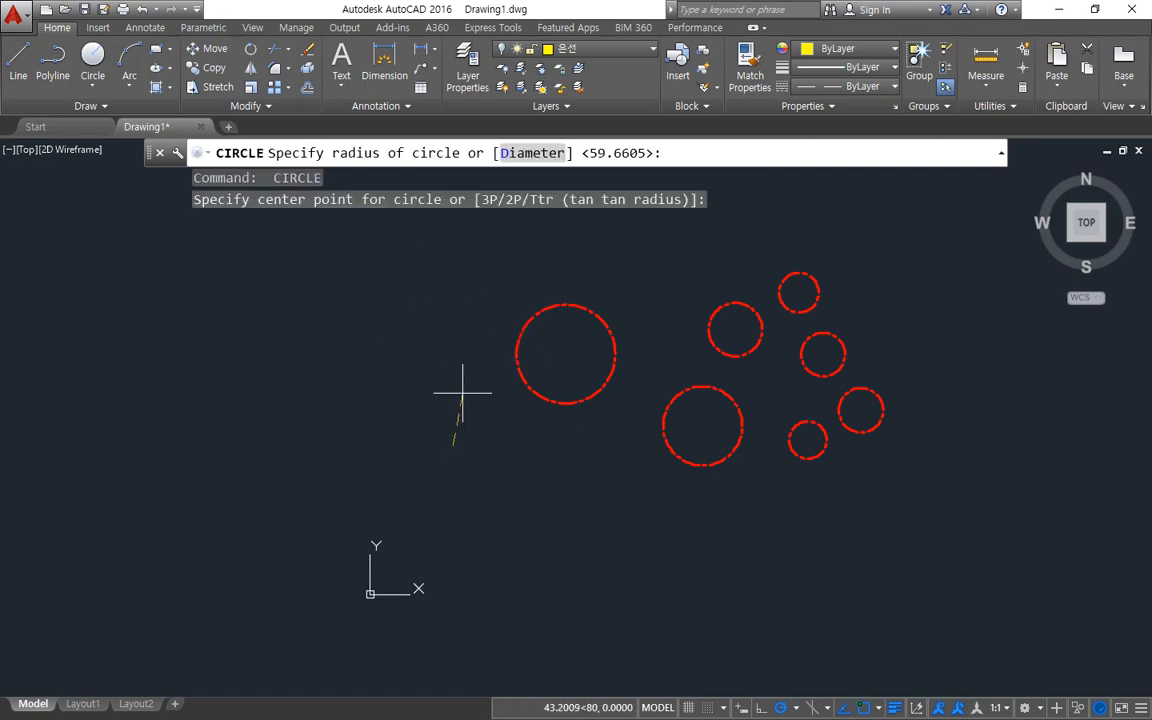
key("Escape")
key("Return")
left_click(561, 479)
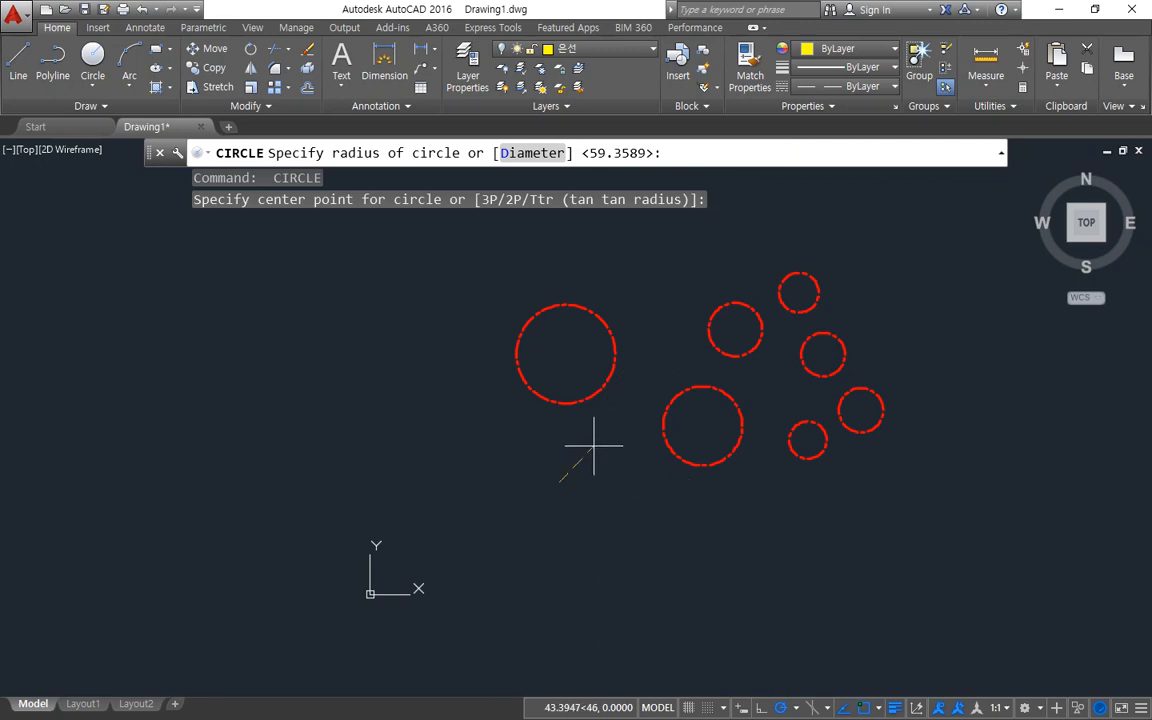
key("Escape")
key("Return")
left_click(652, 266)
key("Escape")
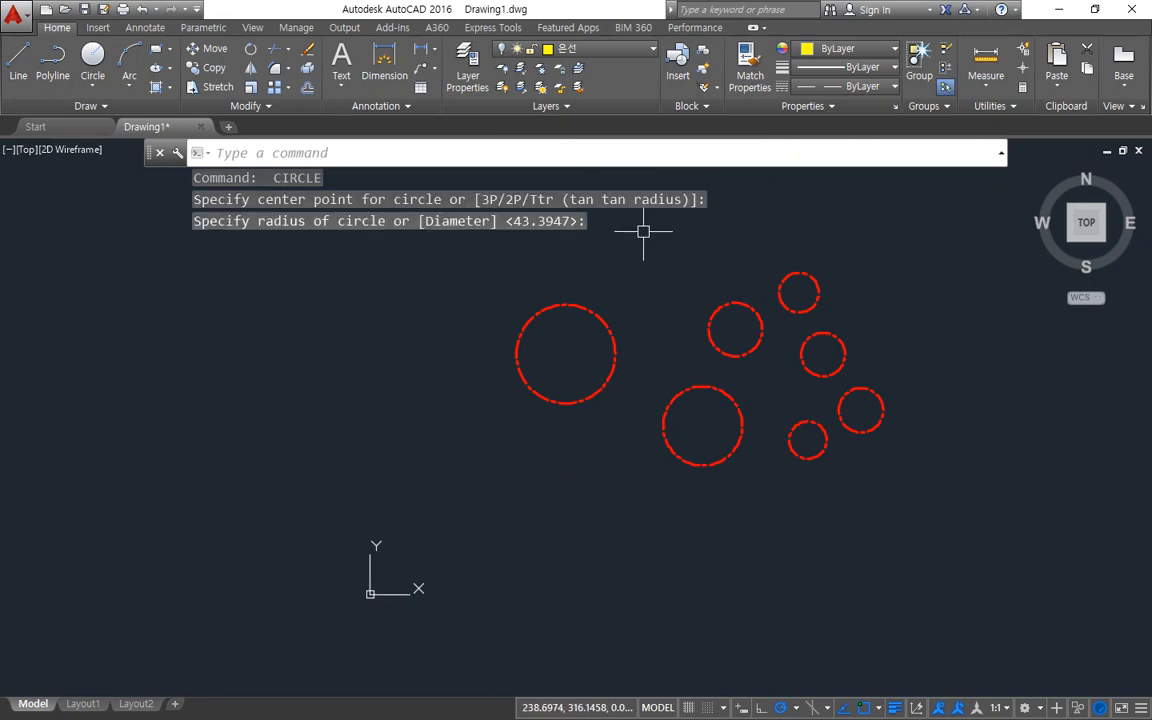
key("Return")
left_click(432, 257)
key("Escape")
key("Return")
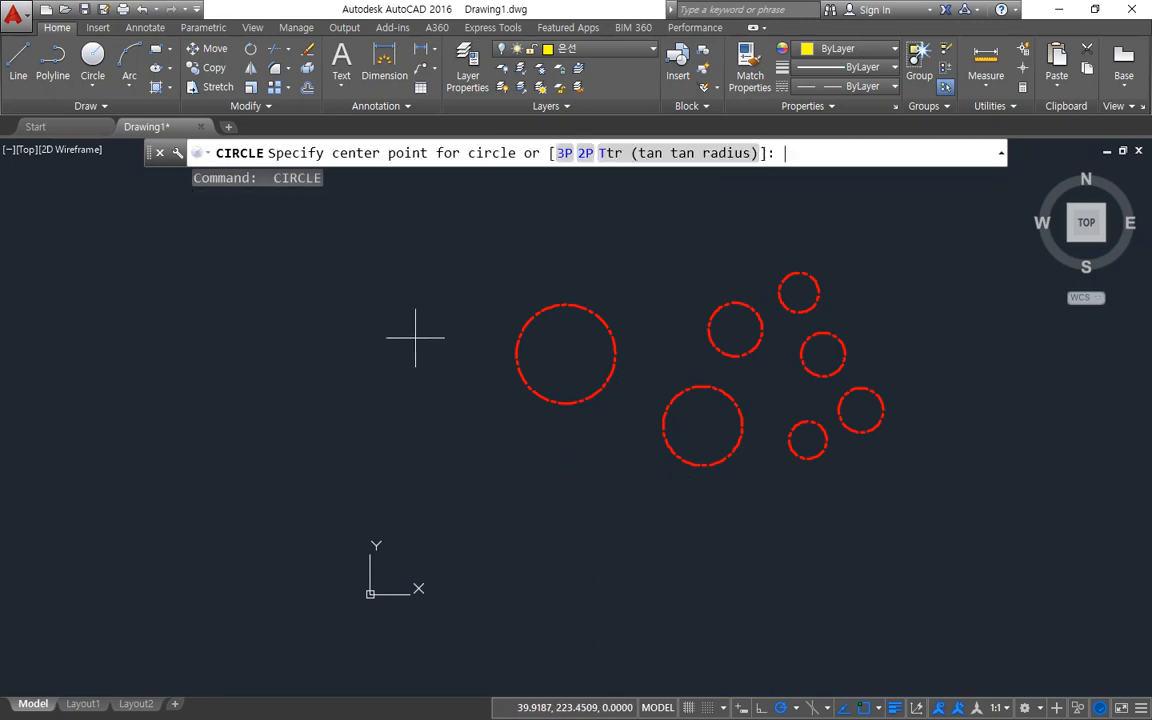
left_click(380, 292)
key("Escape")
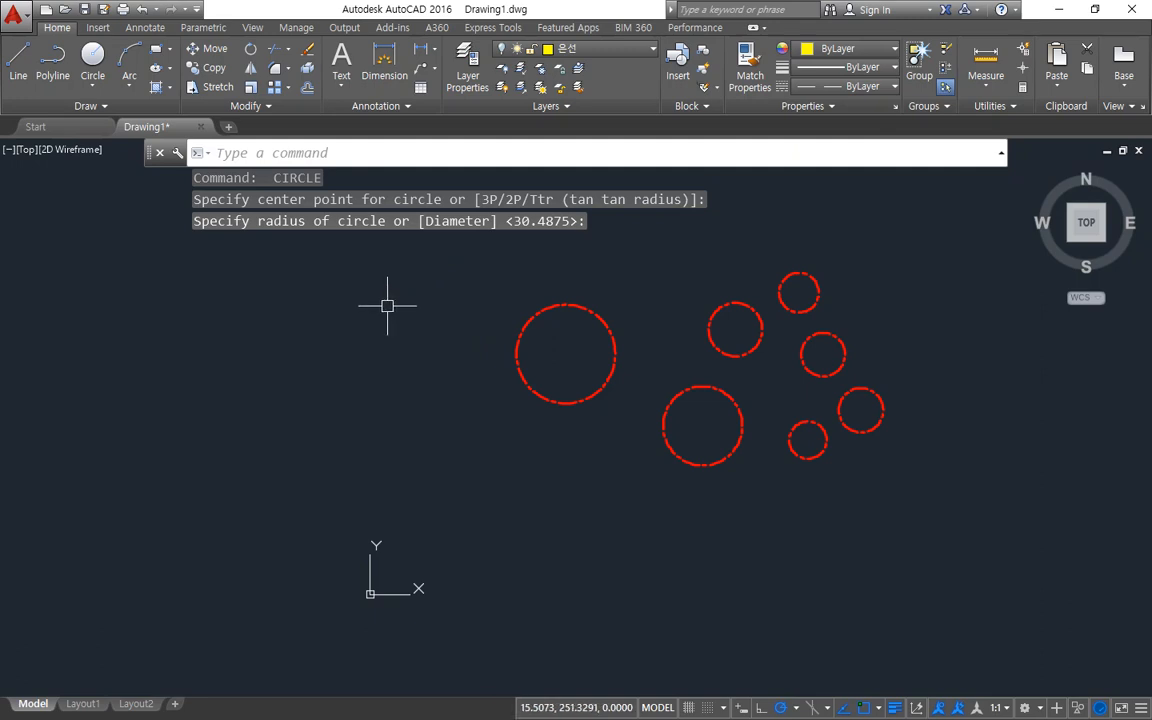
Draw seven overlapping circles in the empty area left of the red circles on the turned-off 은선 layer.
key("Return")
left_click(375, 355)
left_click(360, 319)
key("Return")
left_click(375, 357)
left_click(357, 313)
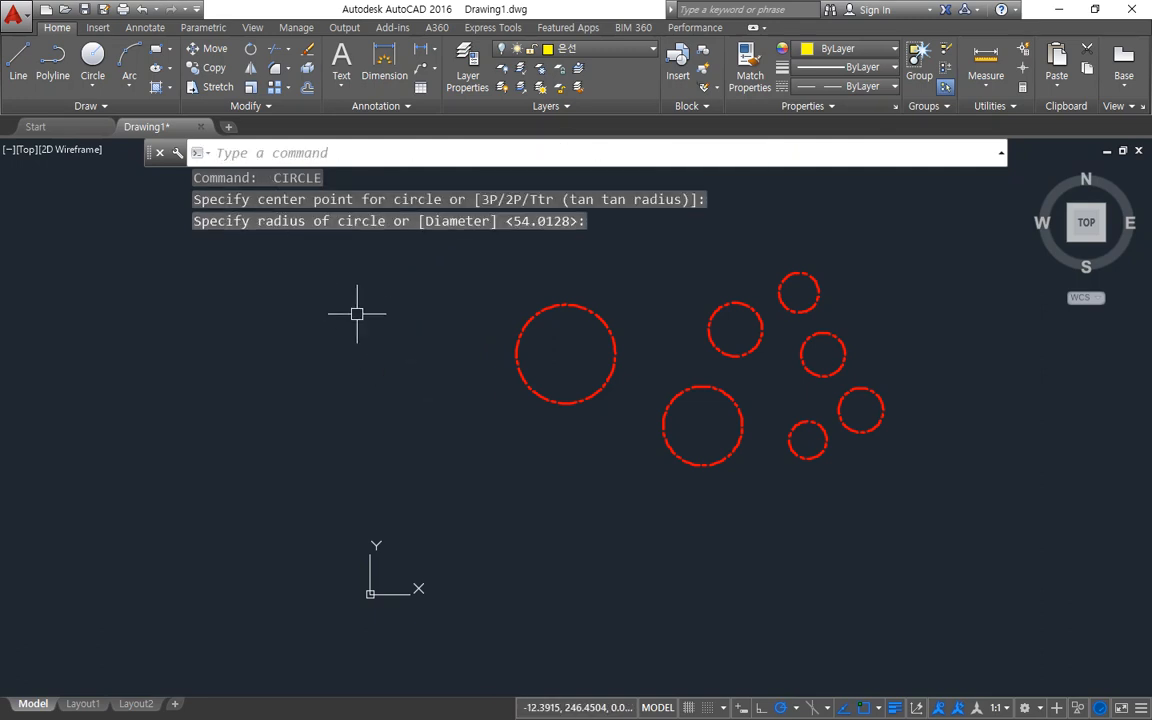
key("Return")
left_click(387, 361)
left_click(363, 319)
key("Return")
left_click(382, 357)
key("Return")
left_click(375, 351)
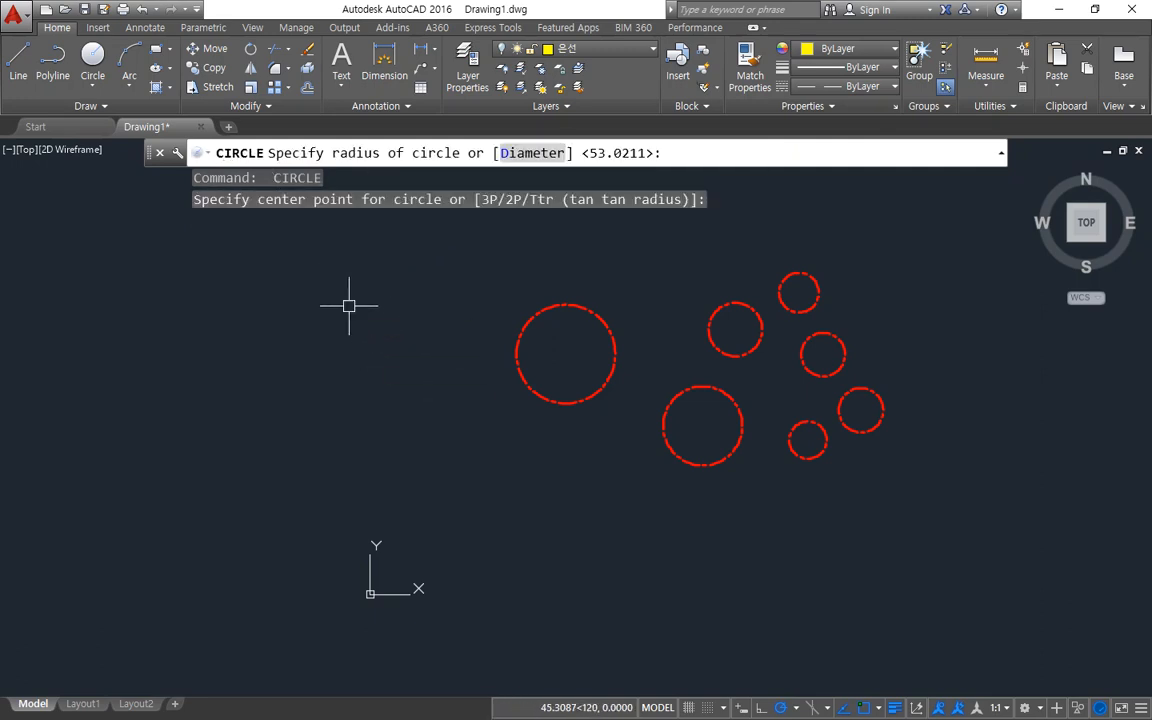
left_click(348, 306)
key("Return")
left_click(363, 348)
left_click(348, 322)
key("Return")
left_click(365, 367)
left_click(339, 321)
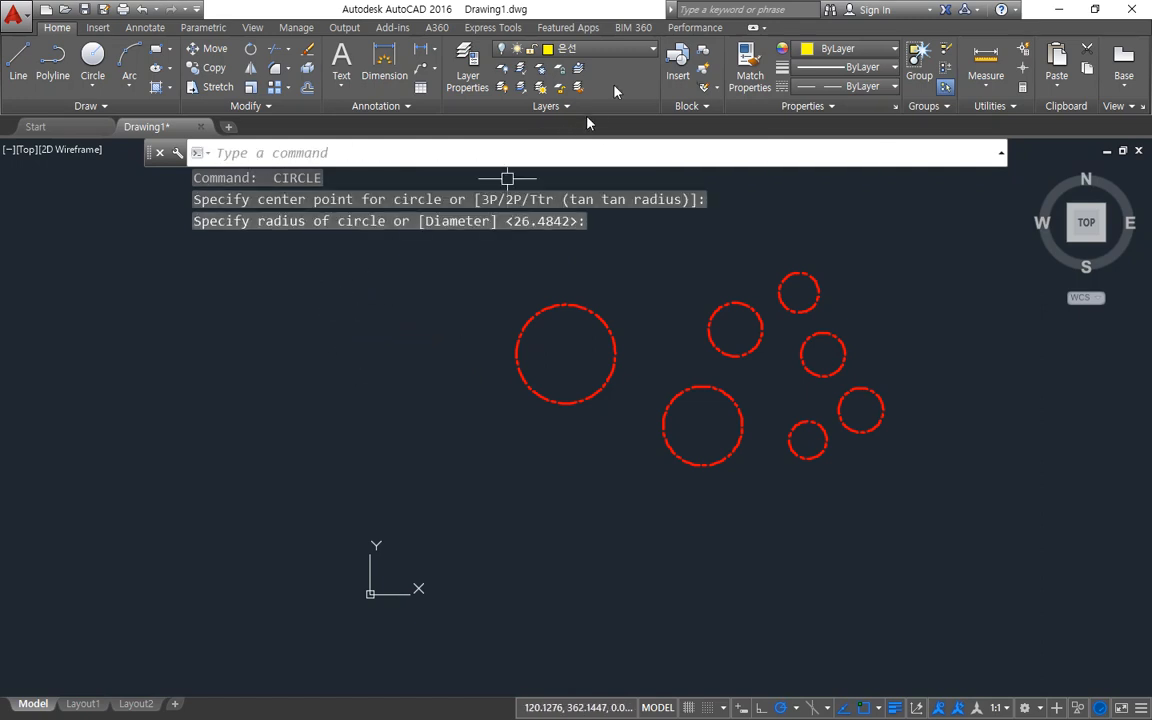
Turn the 은선 layer back on.
left_click(540, 48)
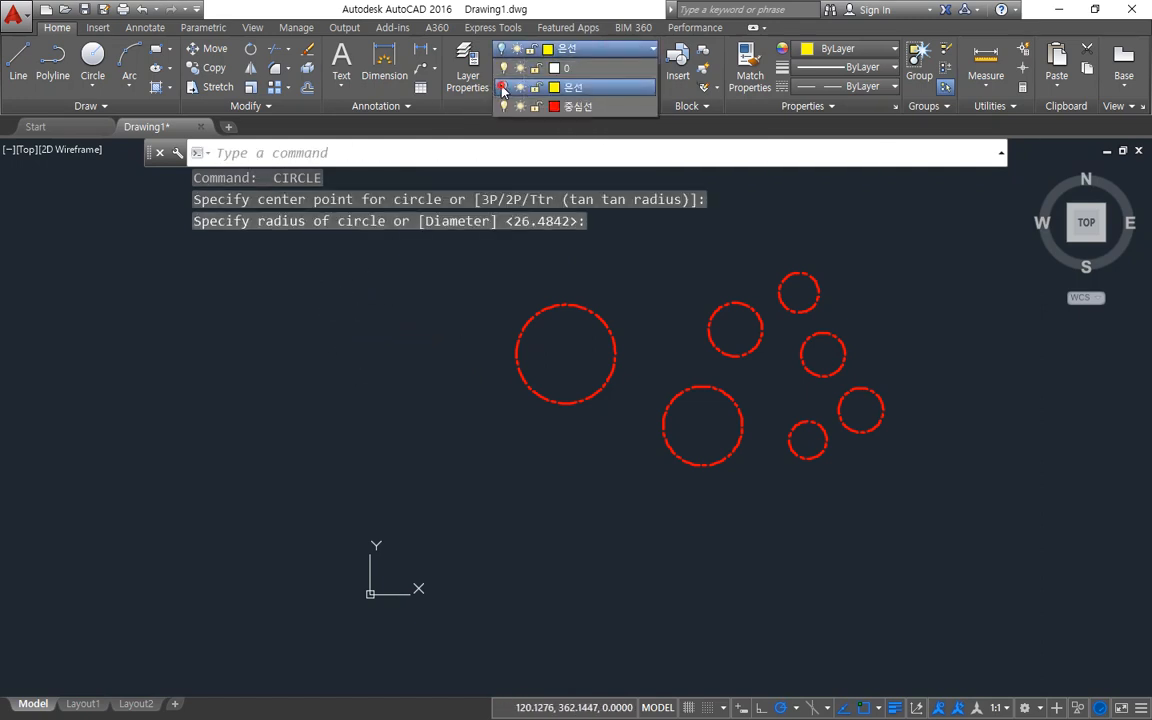
left_click(503, 87)
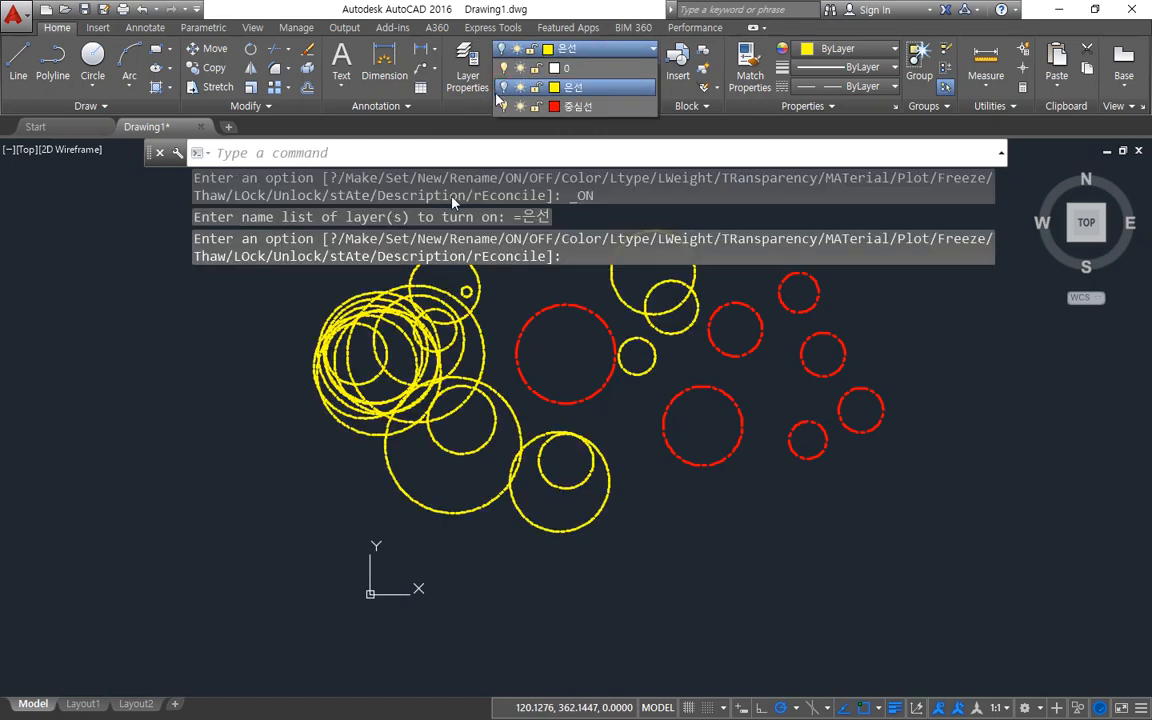
left_click(409, 489)
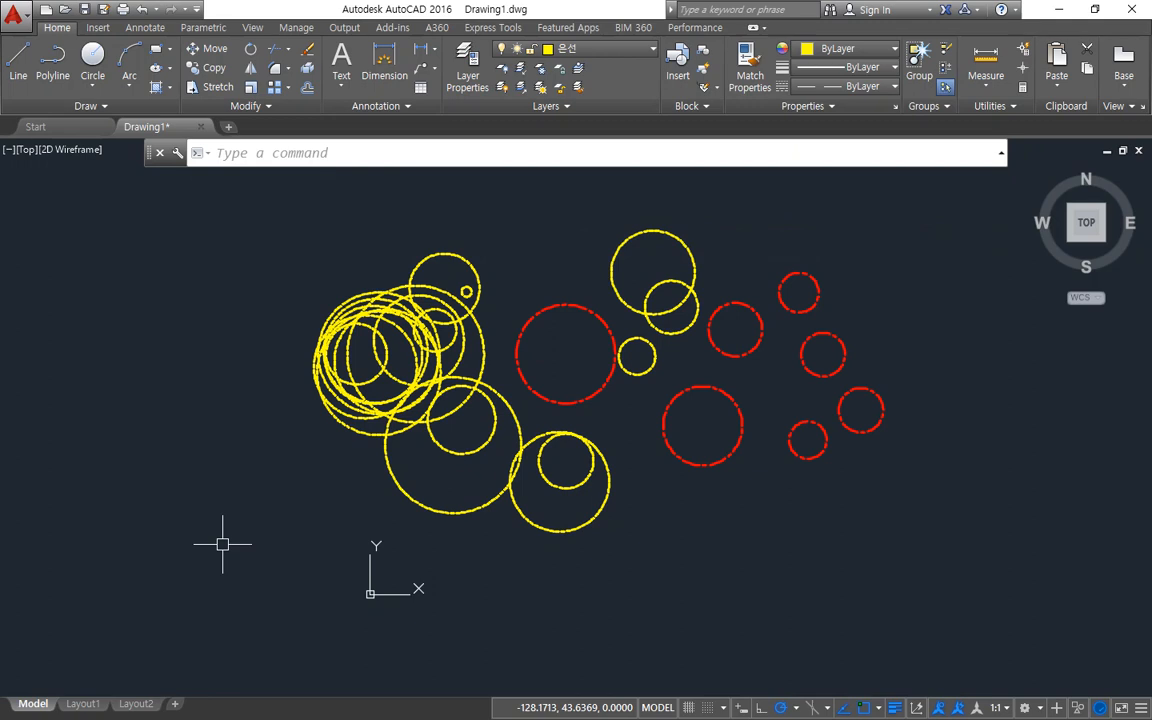
Try to freeze the current layer 은선 in the layer manager, and lock that layer instead.
left_click(467, 66)
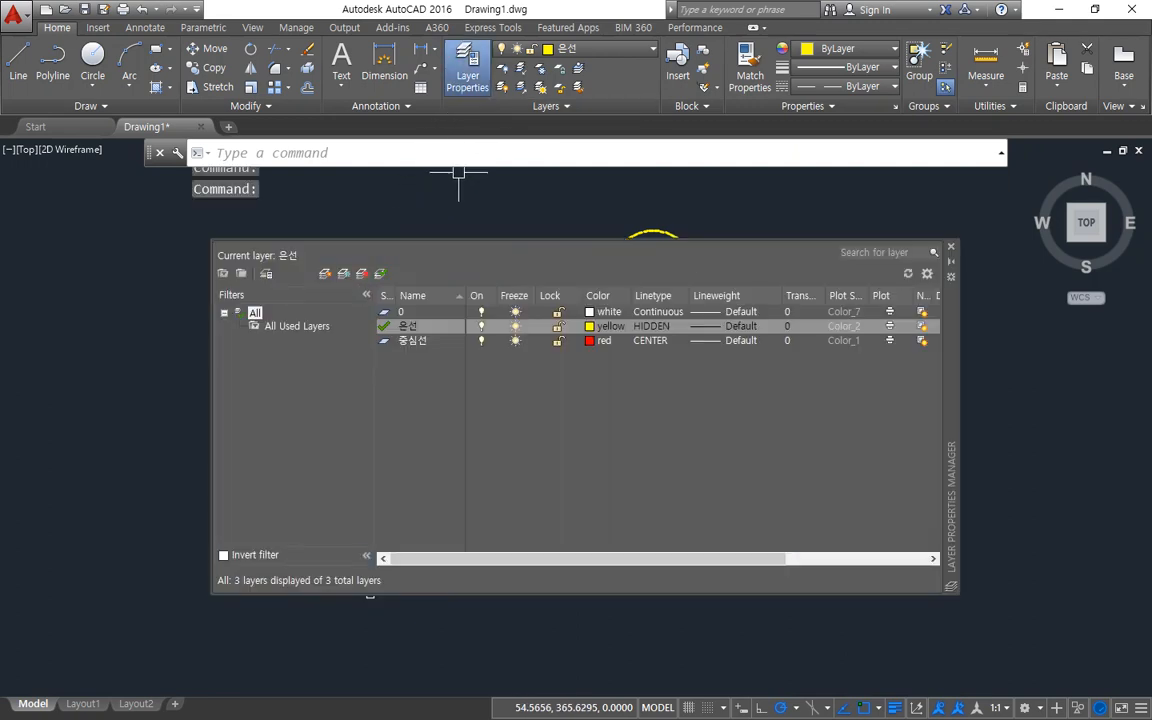
left_click(514, 328)
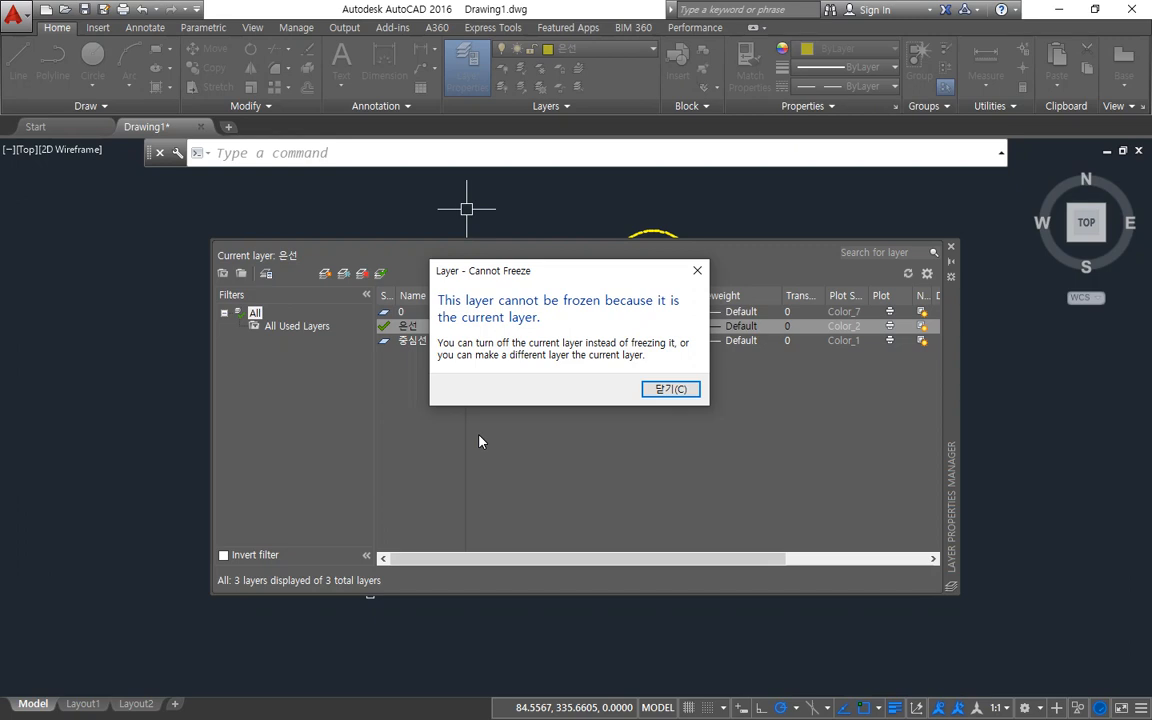
key("Escape")
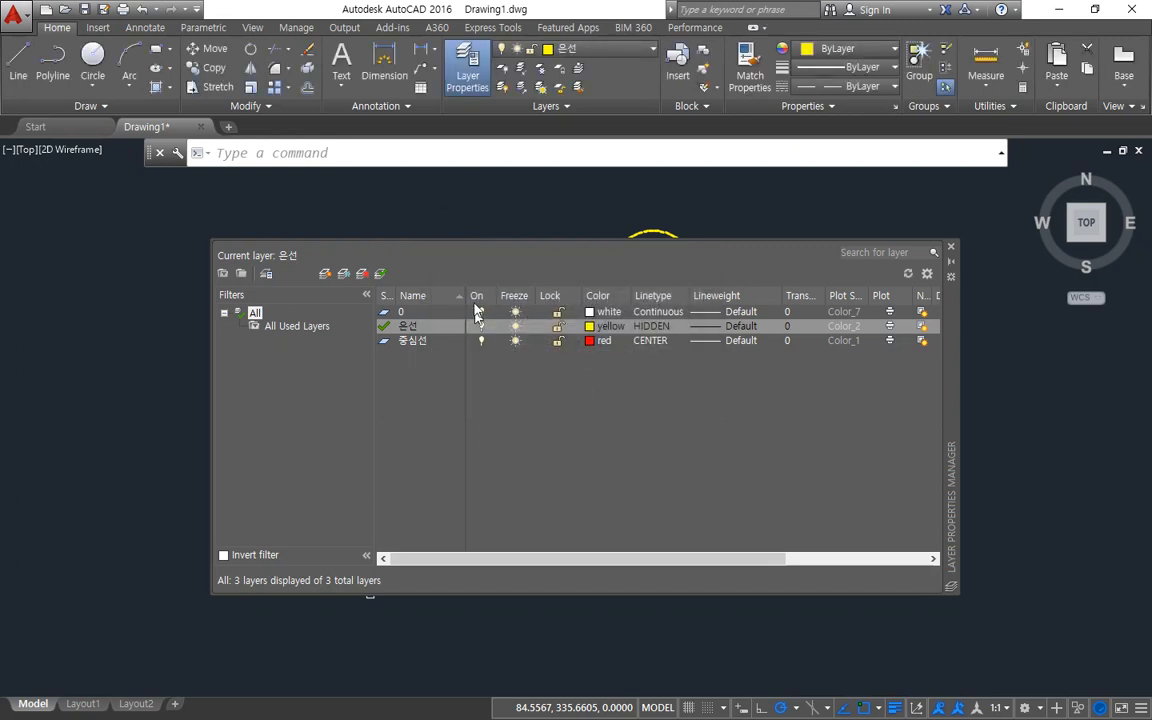
left_click(558, 327)
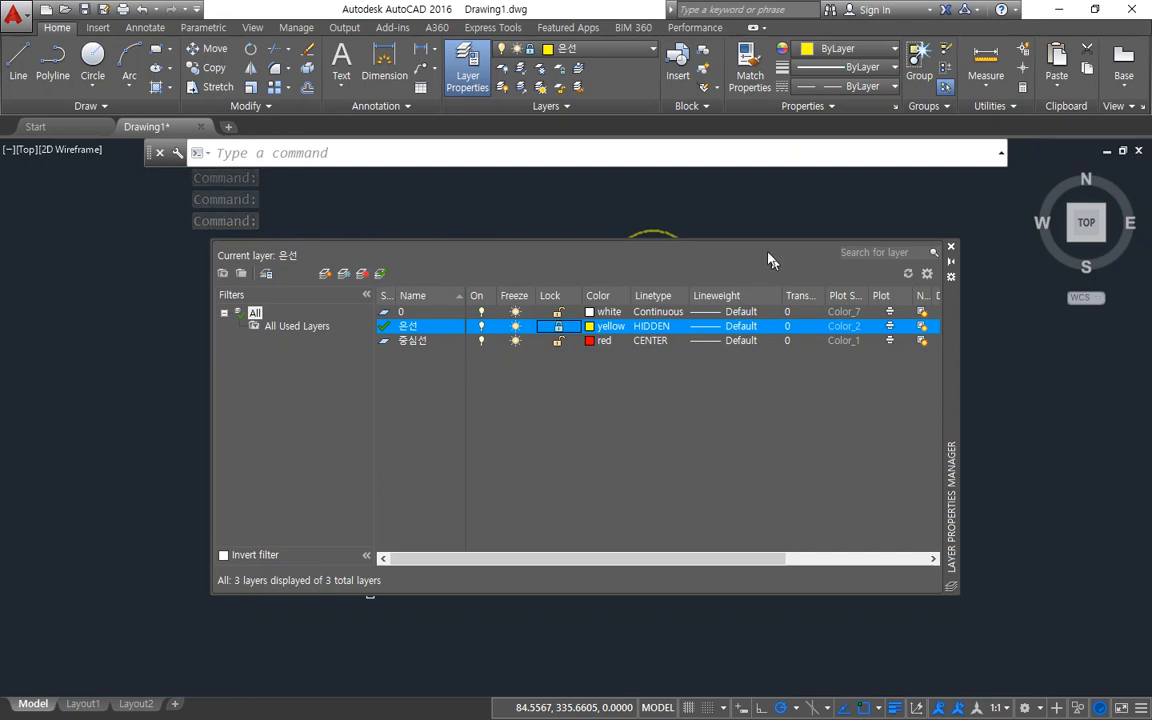
left_click(952, 247)
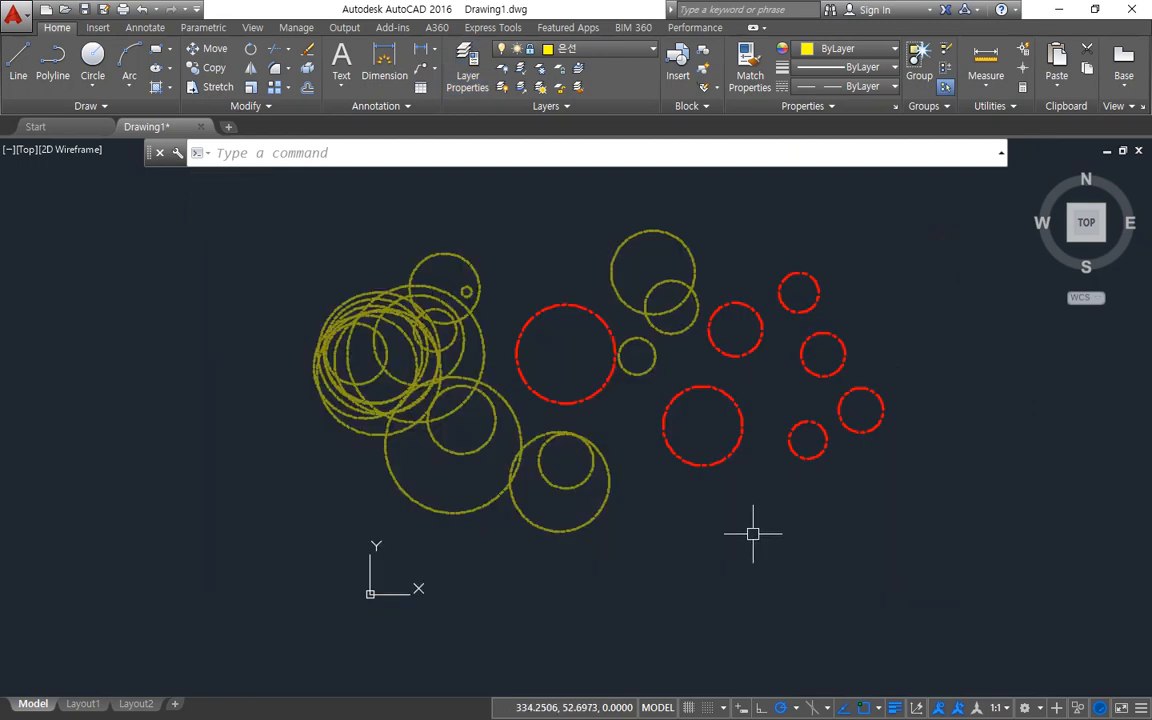
Select all the yellow and red circles together and move the selection about 113 units to the right.
type("m")
key("Return")
left_click(951, 620)
left_click(266, 325)
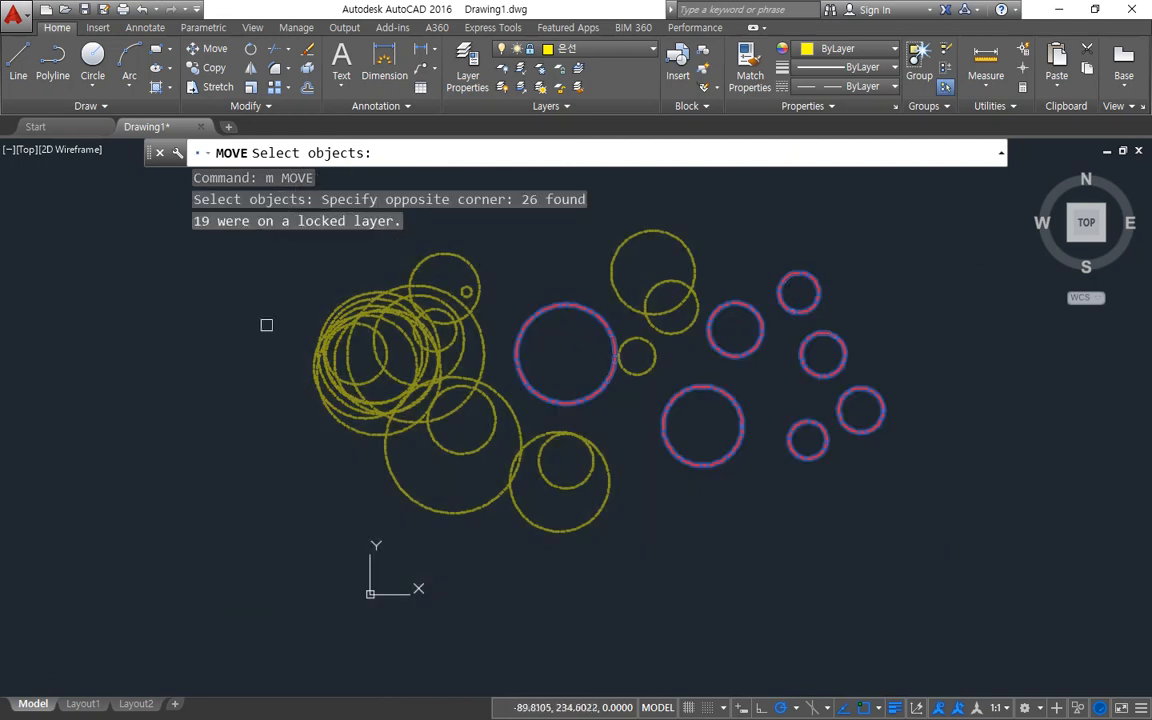
key("Return")
left_click(272, 412)
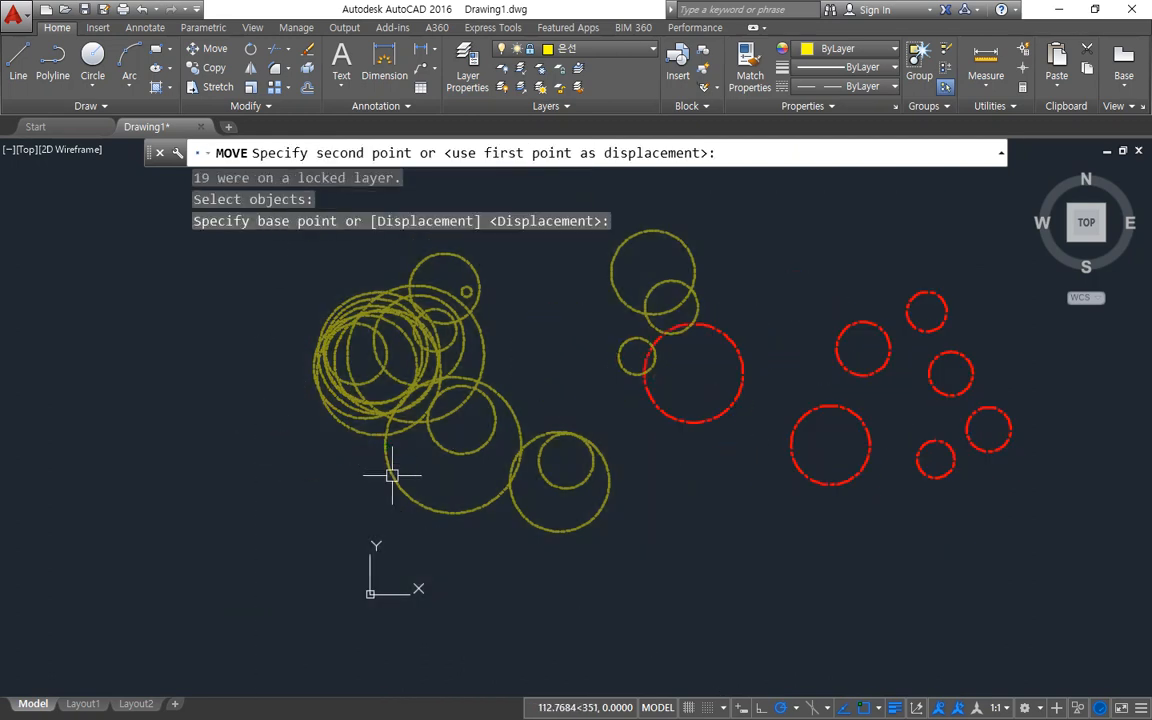
key("Escape")
Draw two nested circles on the locked 은선 layer, left of the large red circle, the inner one with a radius of about 48 units.
type("c")
key("Return")
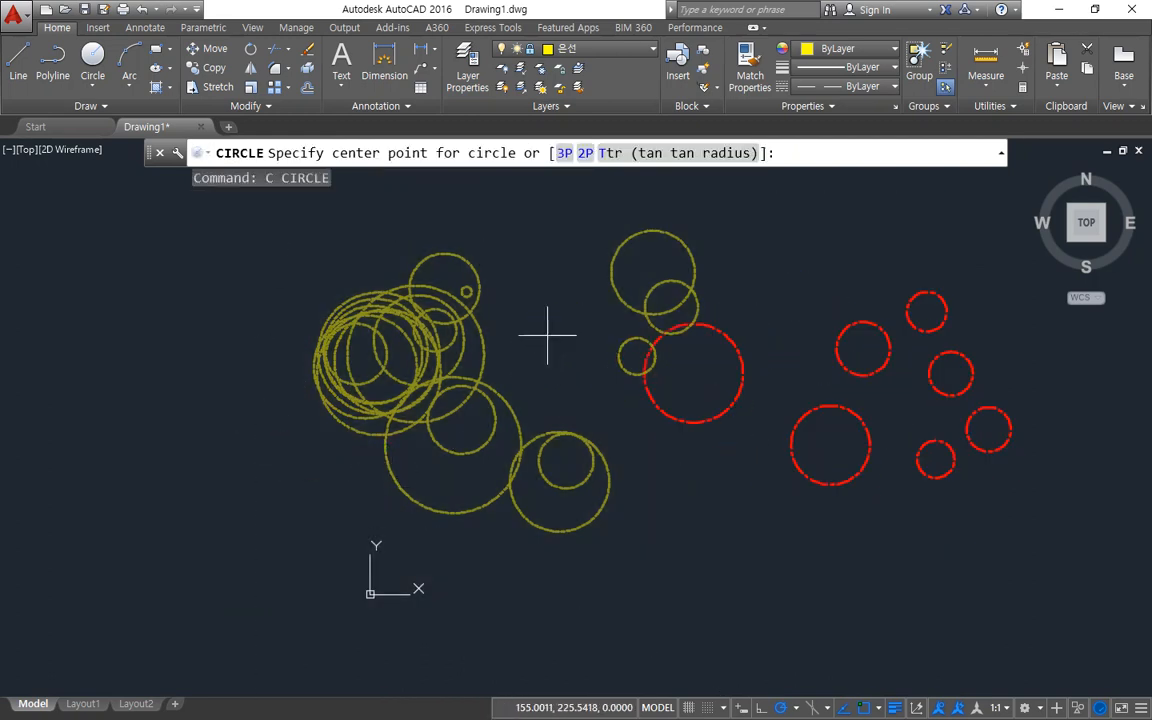
left_click(547, 336)
left_click(555, 280)
key("Return")
left_click(547, 335)
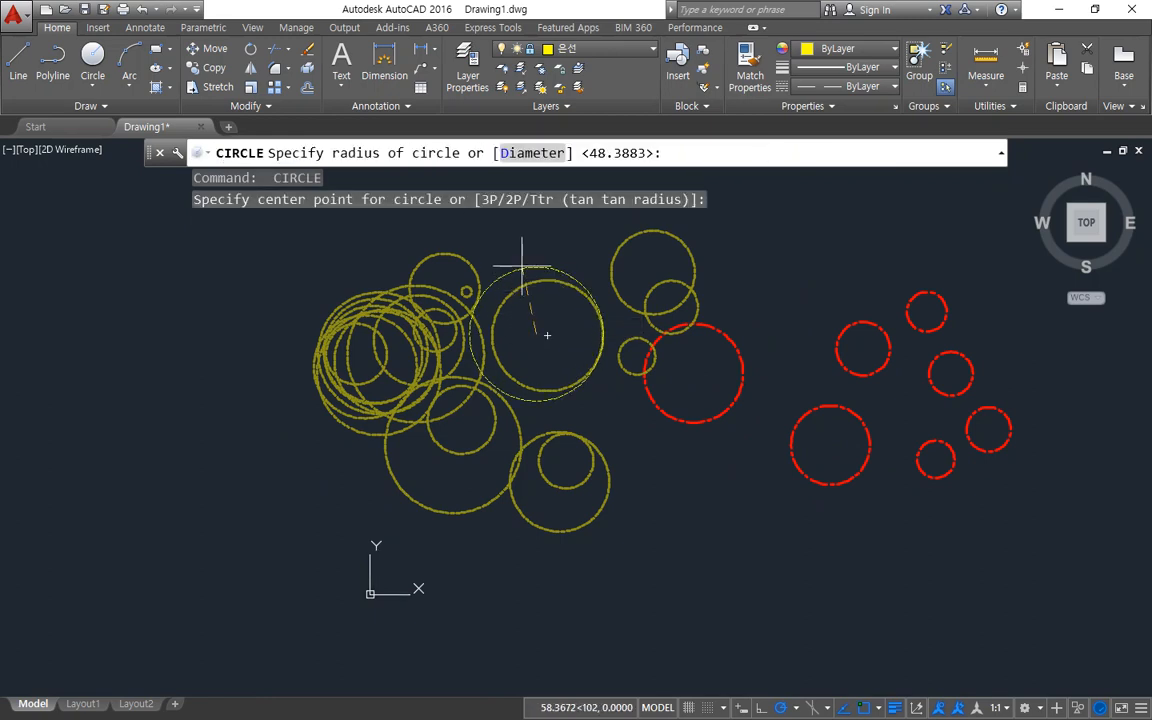
left_click(521, 267)
Draw three large overlapping circles at the far left of the drawing on the locked 은선 layer.
key("Return")
left_click(283, 441)
left_click(250, 370)
key("Return")
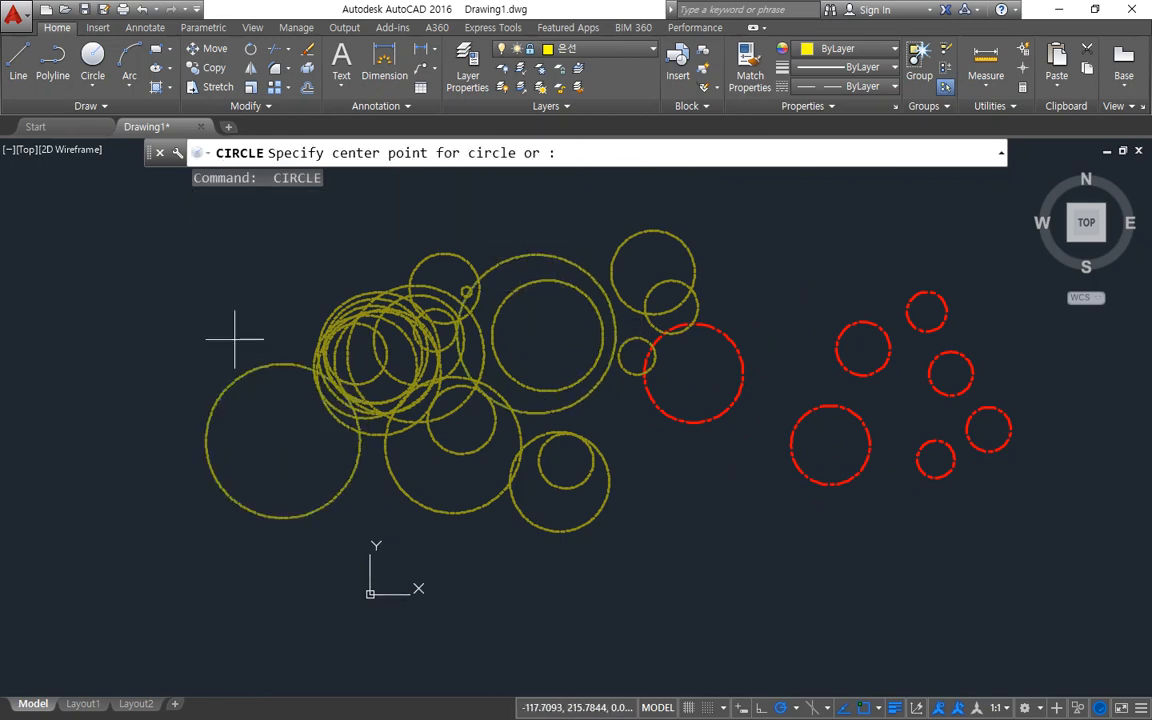
left_click(235, 339)
left_click(211, 276)
key("Return")
left_click(260, 420)
left_click(225, 346)
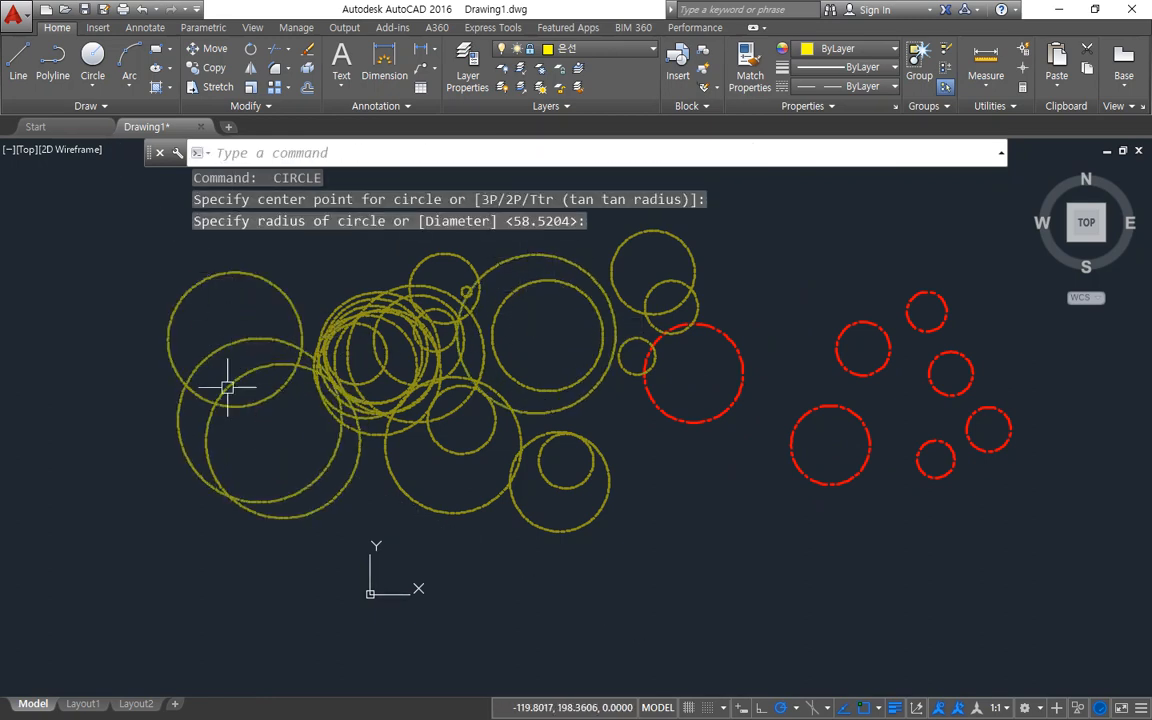
right_click(222, 462)
key("Escape")
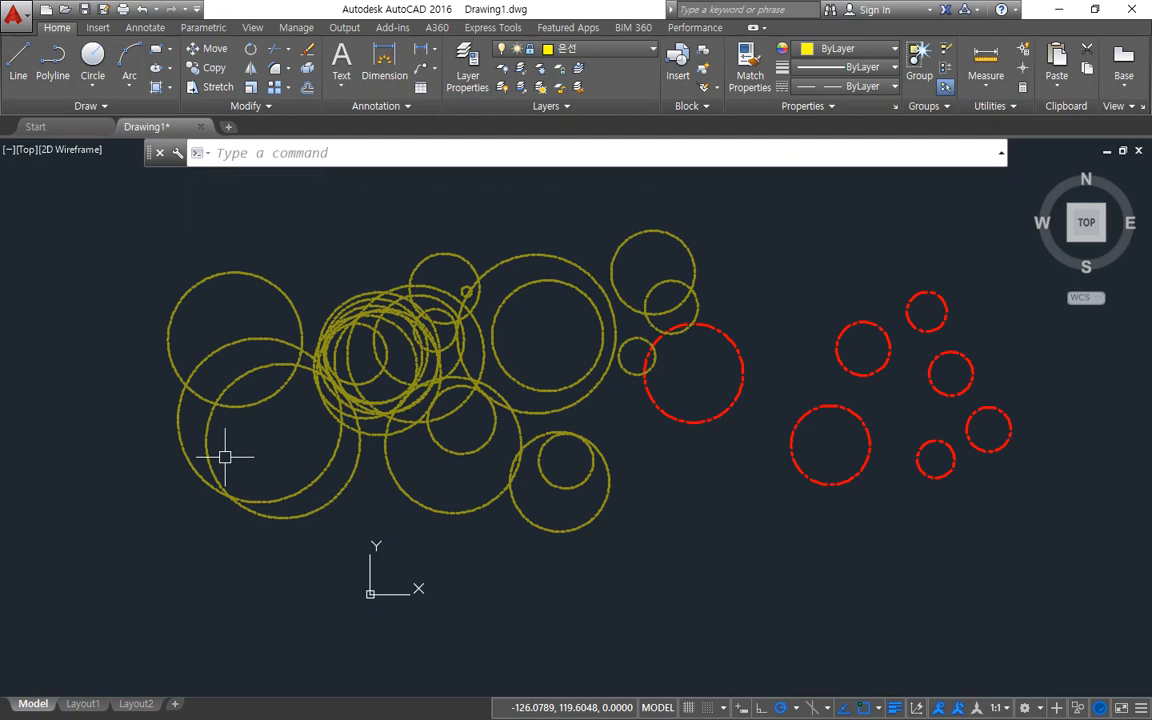
Unlock the 은선 layer in the layer manager and close the manager.
type("LA")
key("Return")
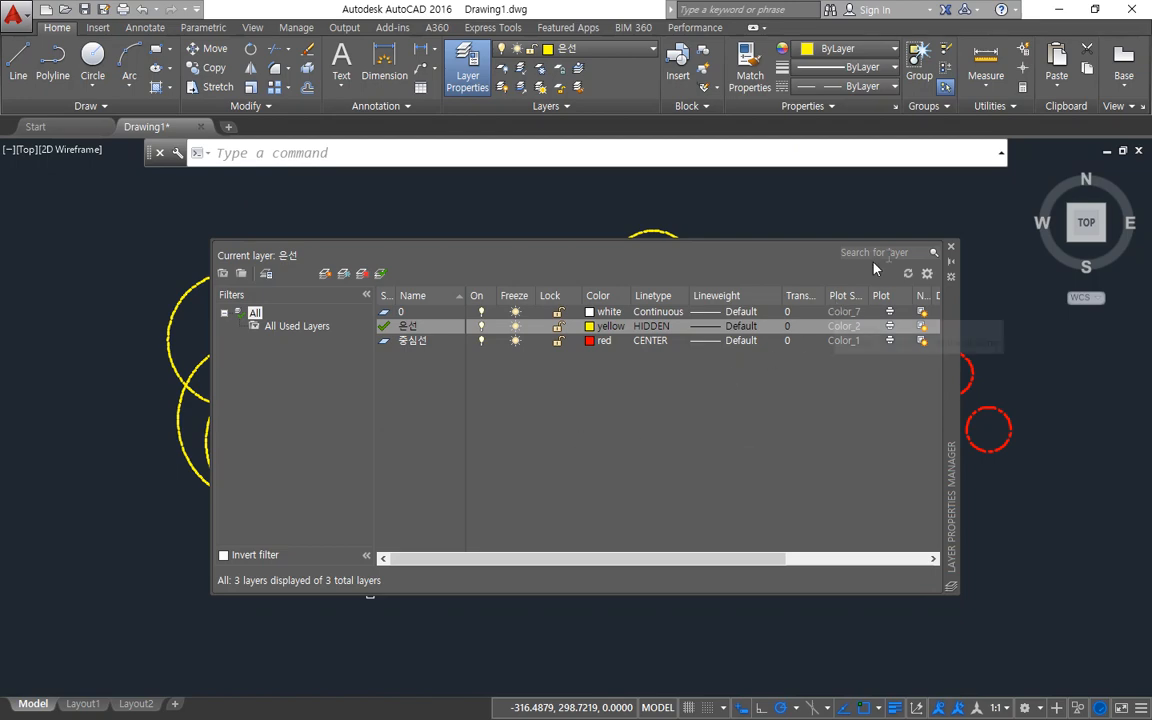
left_click(951, 248)
Erase all the yellow and red circles from the drawing.
left_click(998, 562)
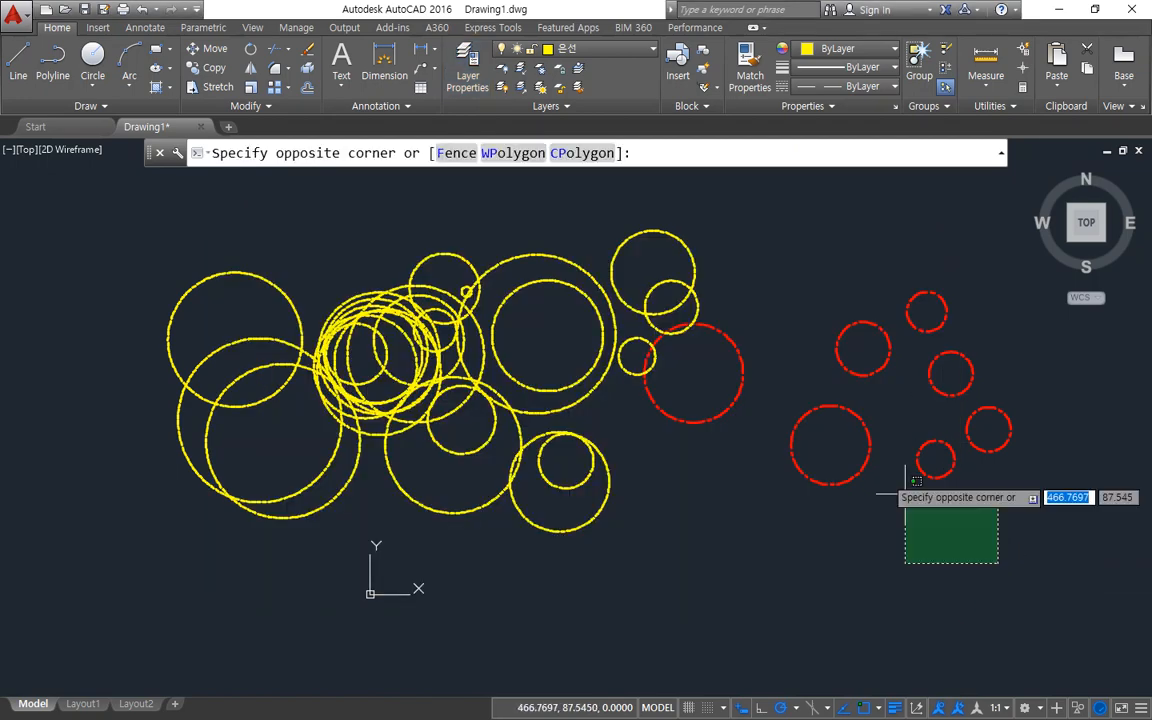
left_click(156, 303)
key("Delete")
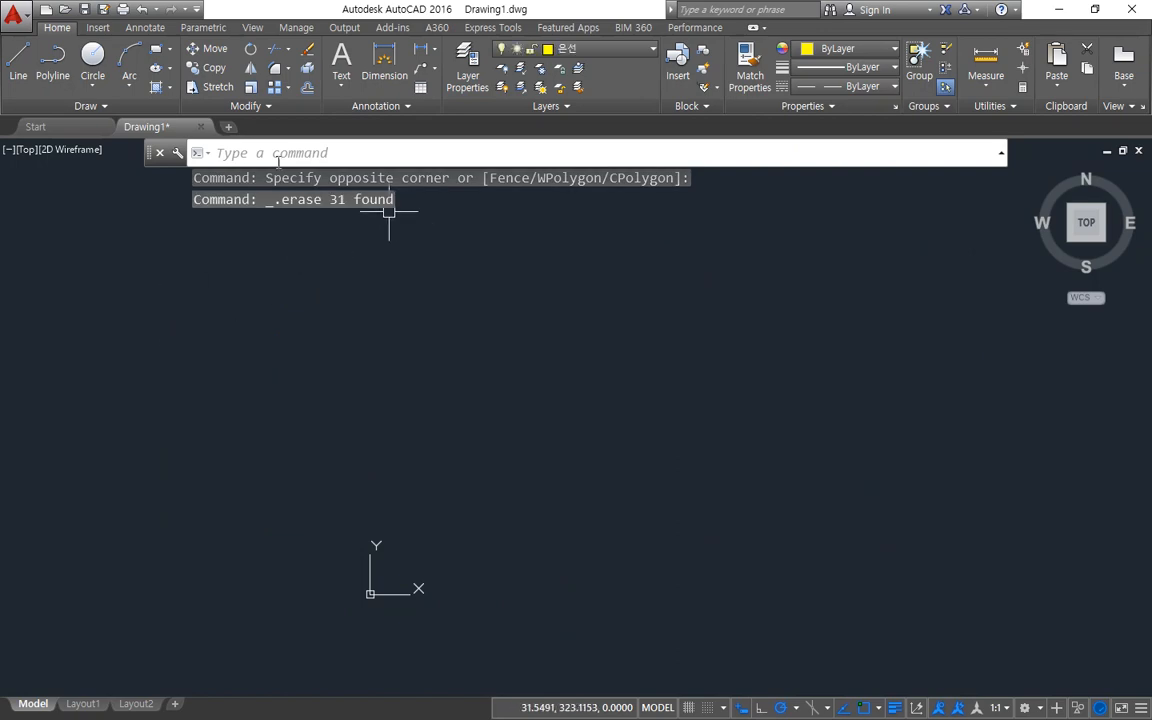
Close Drawing1 without saving and start a new drawing from the acadiso.dwt template.
left_click(201, 130)
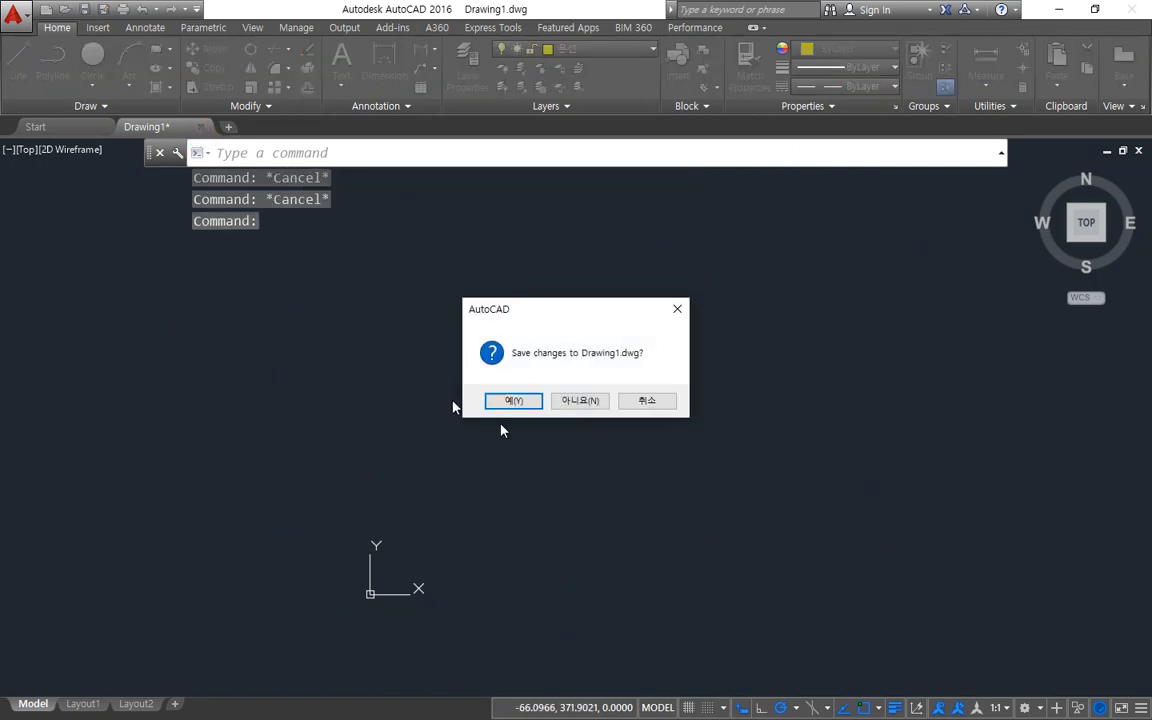
left_click(594, 410)
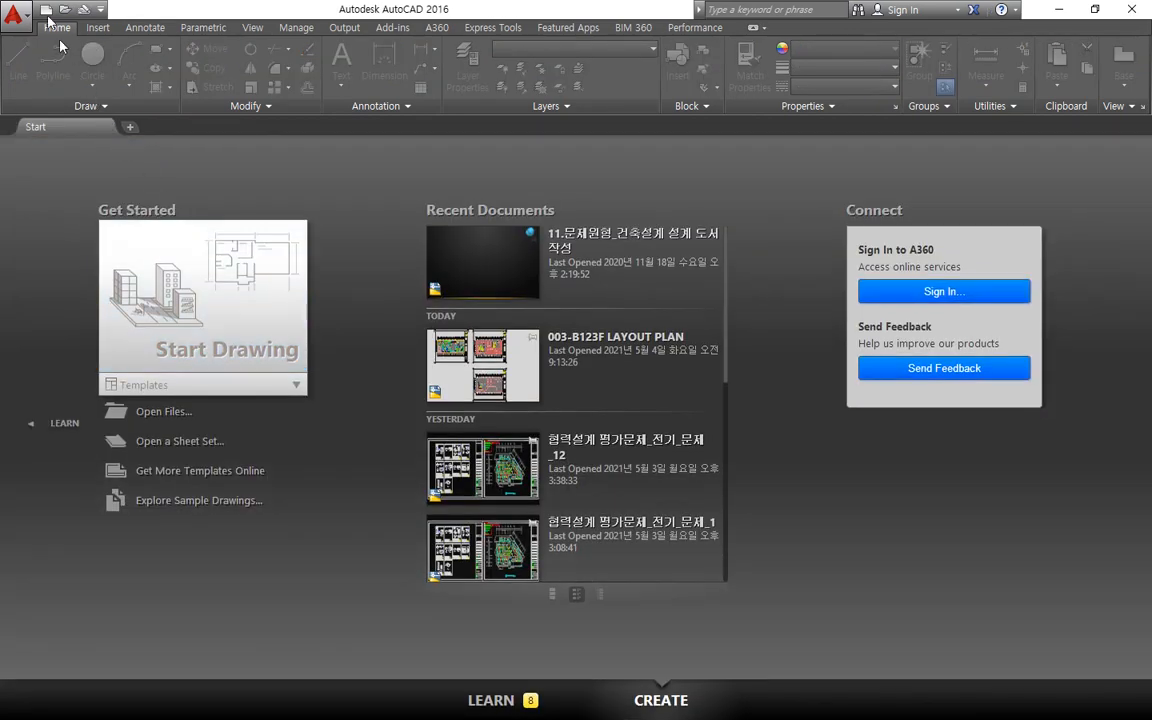
left_click(46, 9)
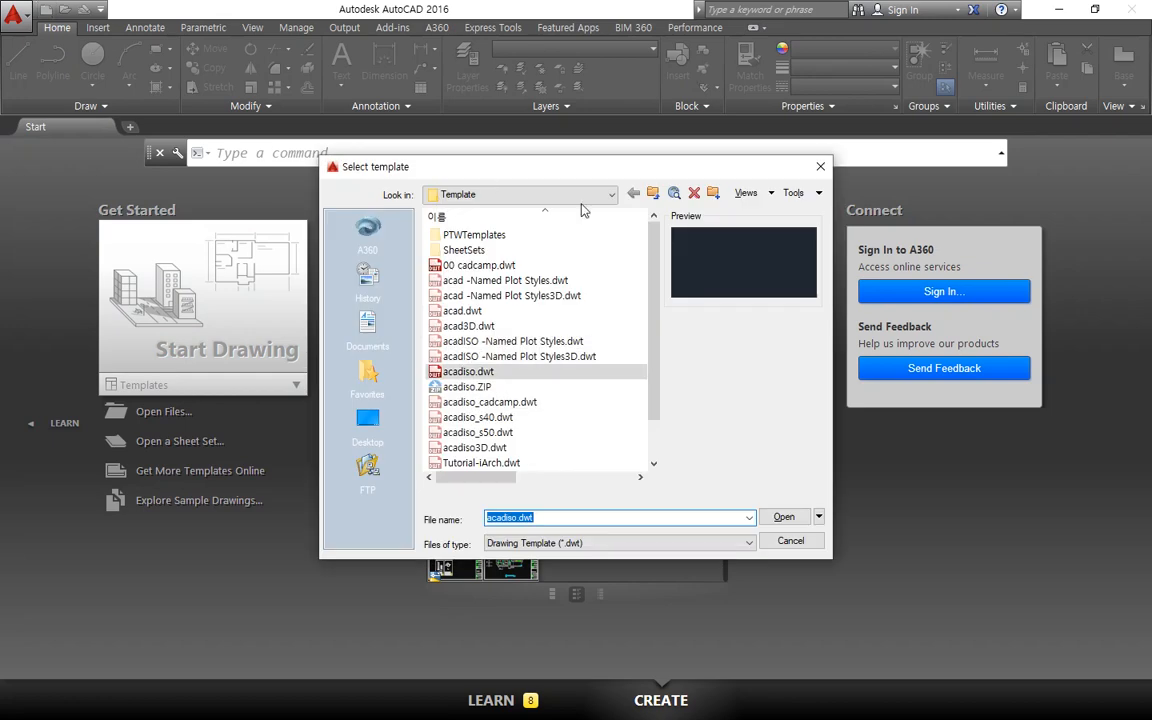
left_click(786, 518)
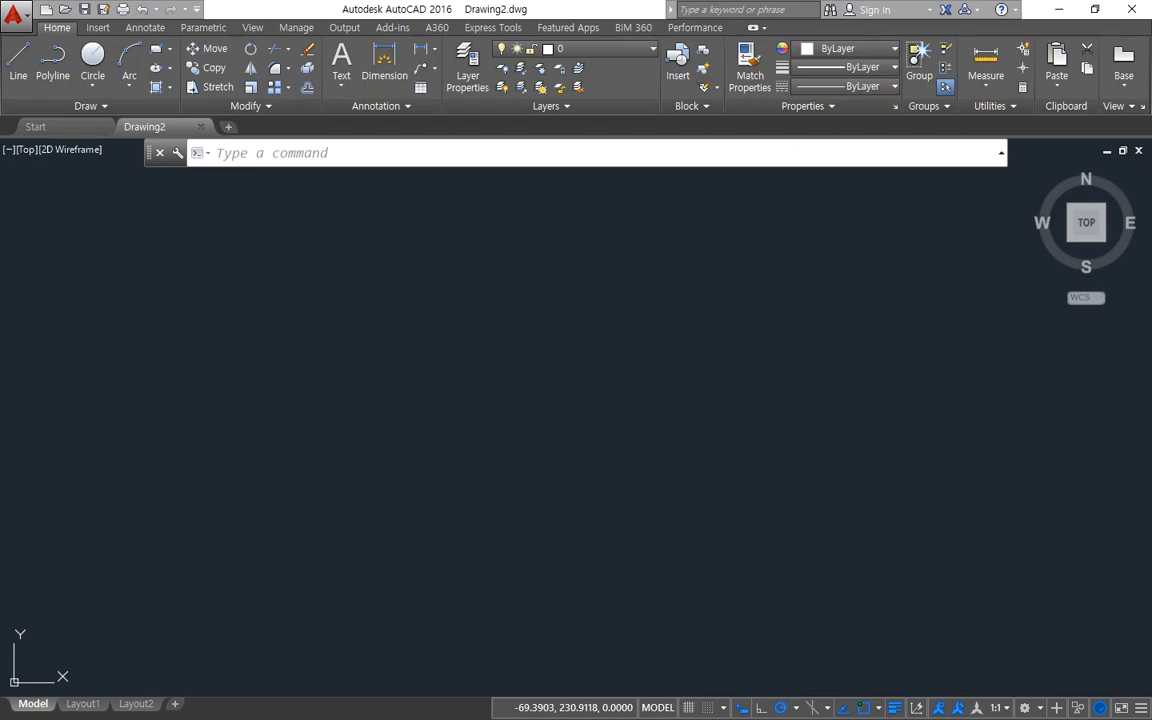
Switch to the browser and look through the cadcamp.tistory.com/32 practice drawings for the three-armed part with the Ø30 central hole.
mouse_move(0, 80)
left_mouse_down()
mouse_move(592, 123)
mouse_move(753, 98)
left_mouse_up()
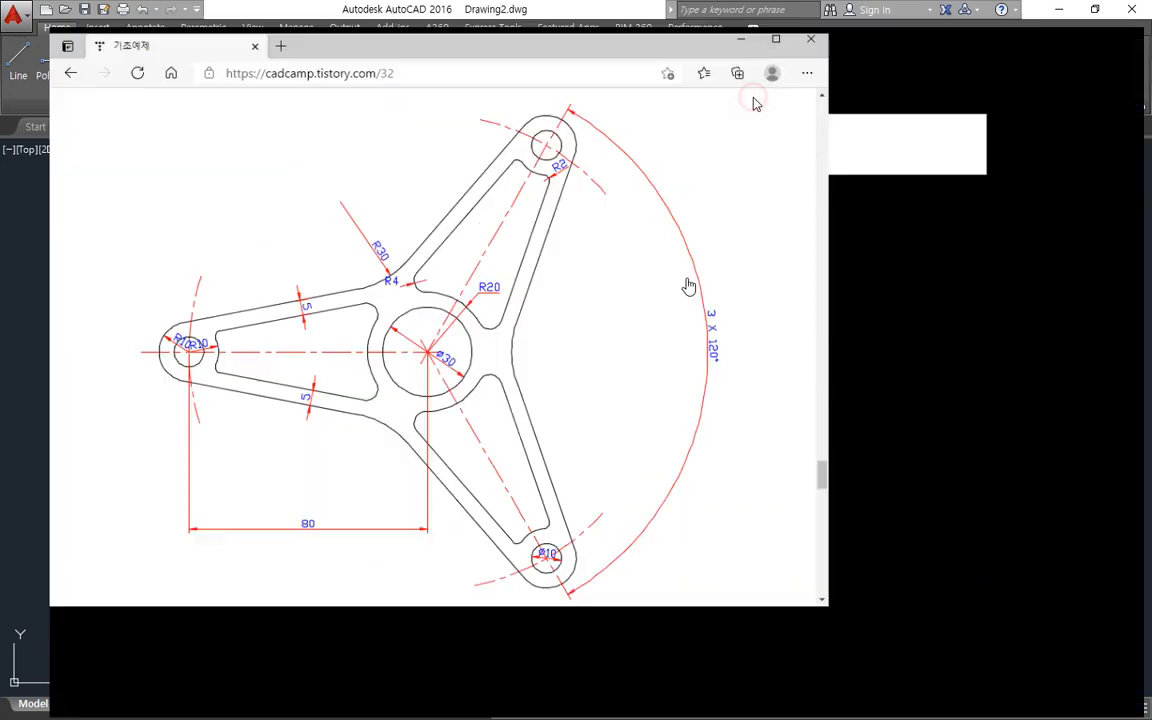
scroll(941, 402, "up", 15)
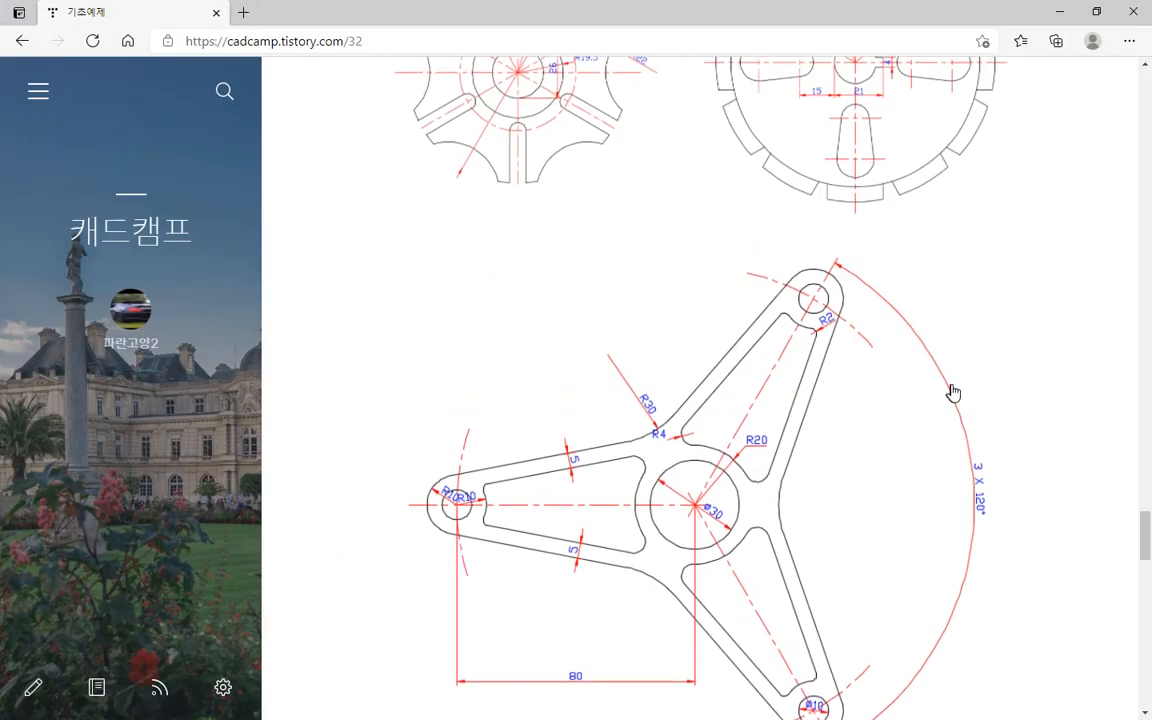
scroll(953, 392, "up", 7)
scroll(951, 391, "down", 4)
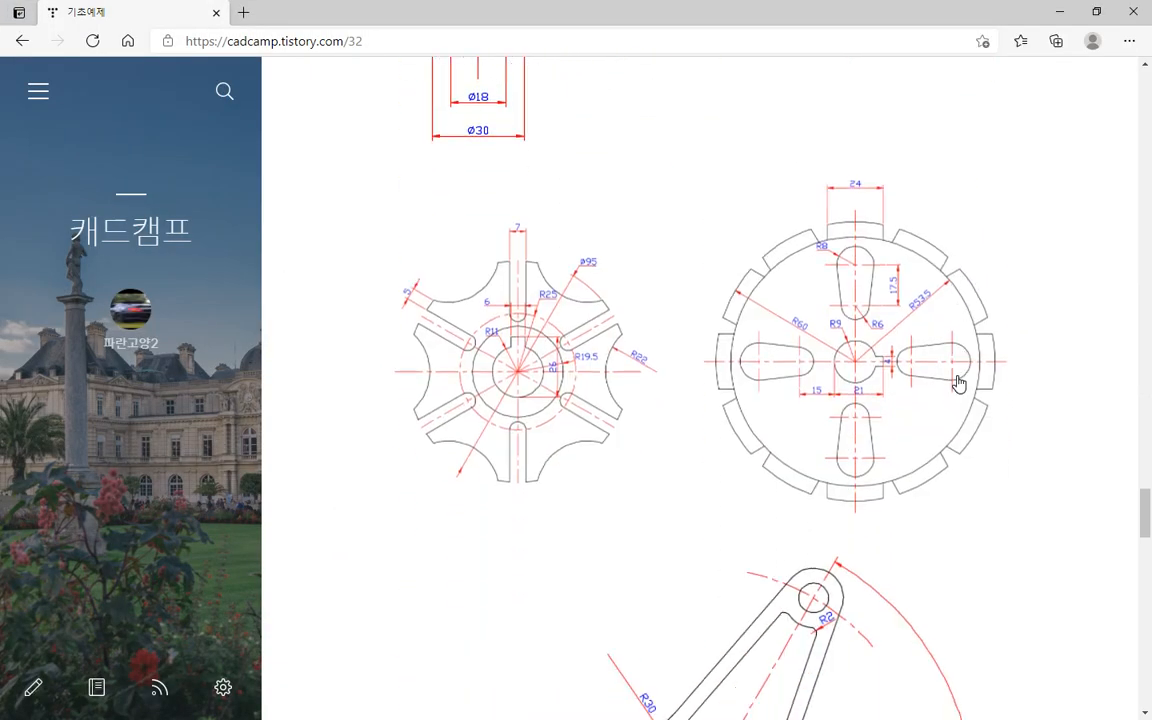
scroll(957, 383, "down", 3)
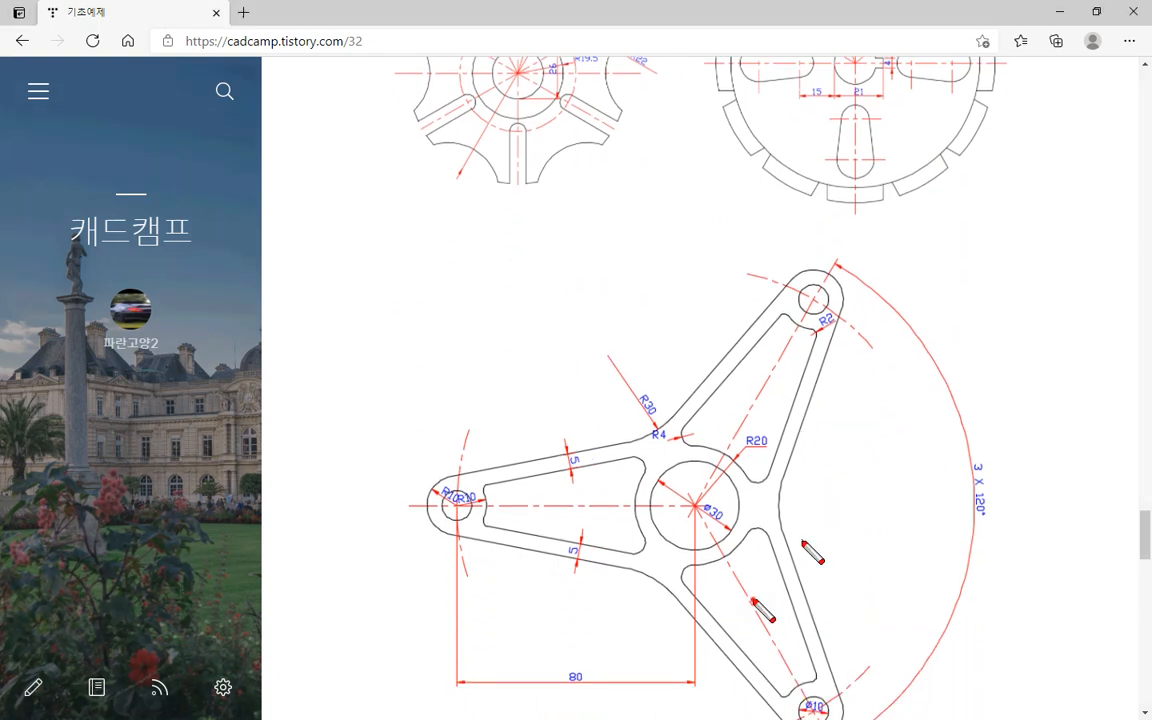
mouse_move(760, 592)
left_mouse_down()
mouse_move(630, 405)
mouse_move(700, 612)
mouse_move(598, 380)
mouse_move(838, 431)
left_mouse_up()
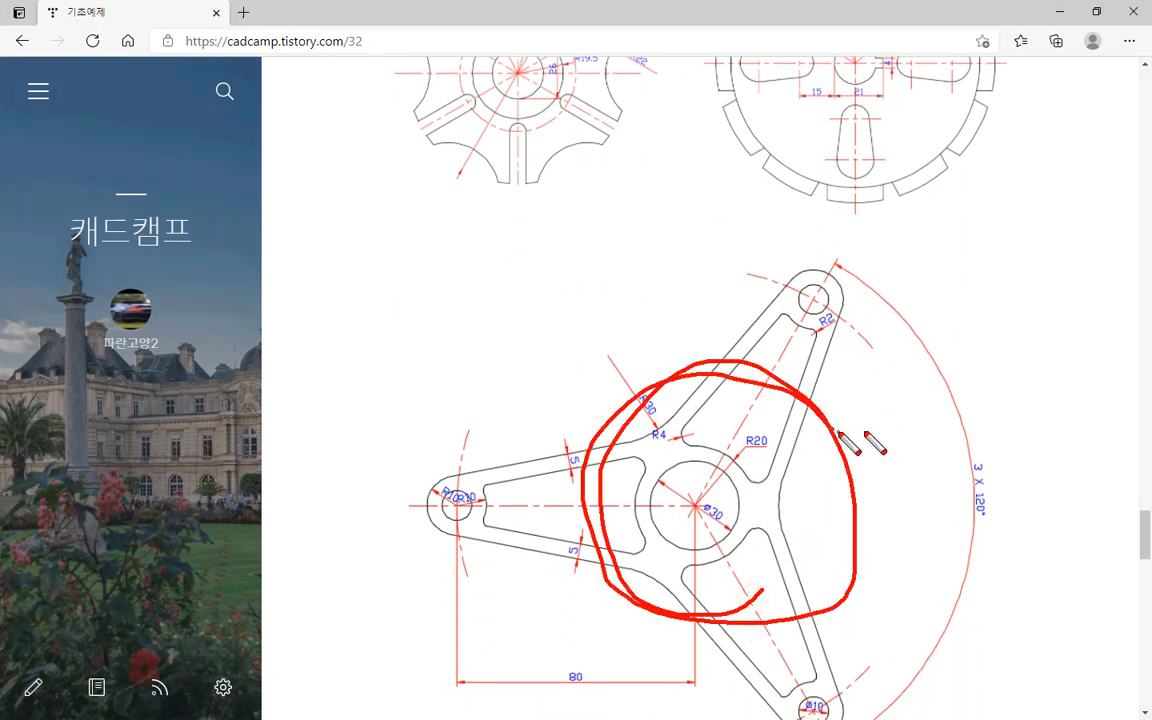
key("Escape")
scroll(925, 357, "down", 1)
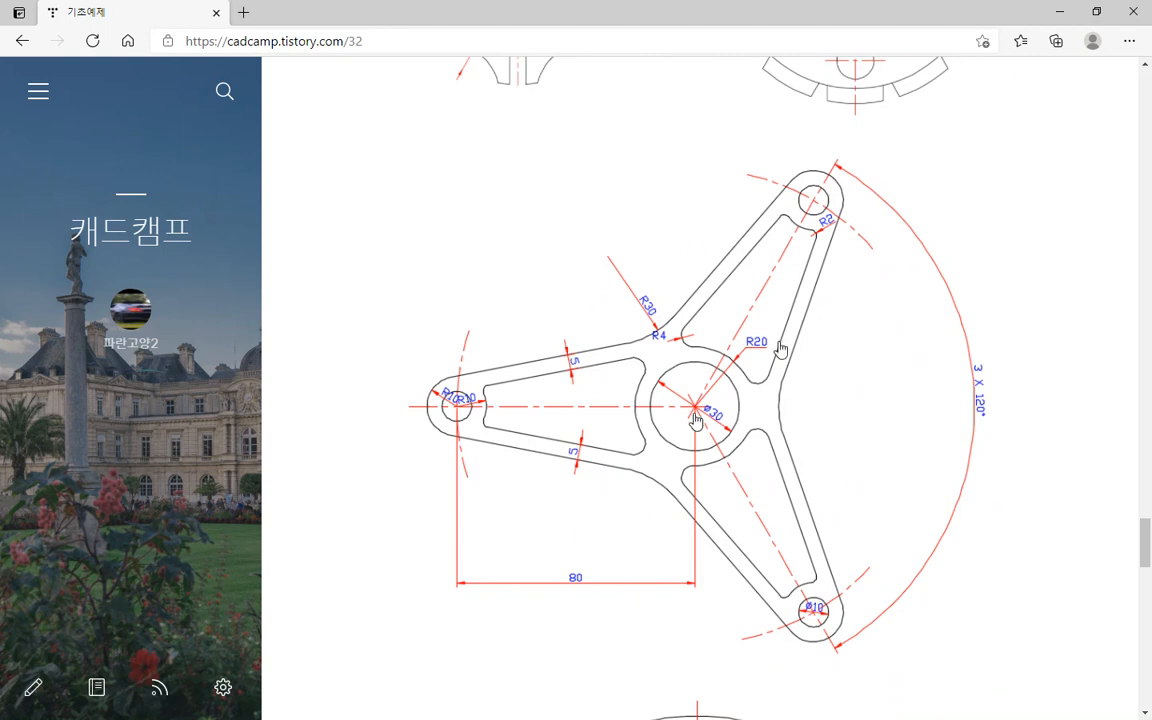
Examine the three arms' centreline directions and 3 X 120° spacing, marking the 180, 60 and 300 degree angles, and return to AutoCAD.
key("ctrl+2")
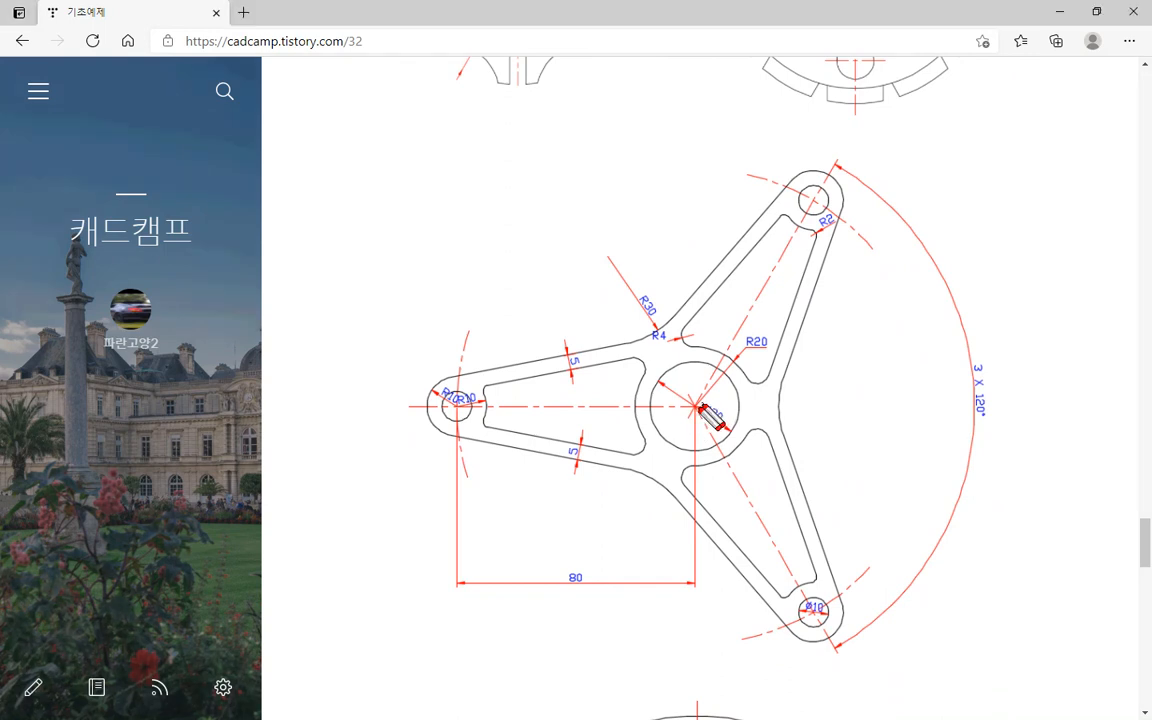
left_click_drag(697, 408, 347, 408)
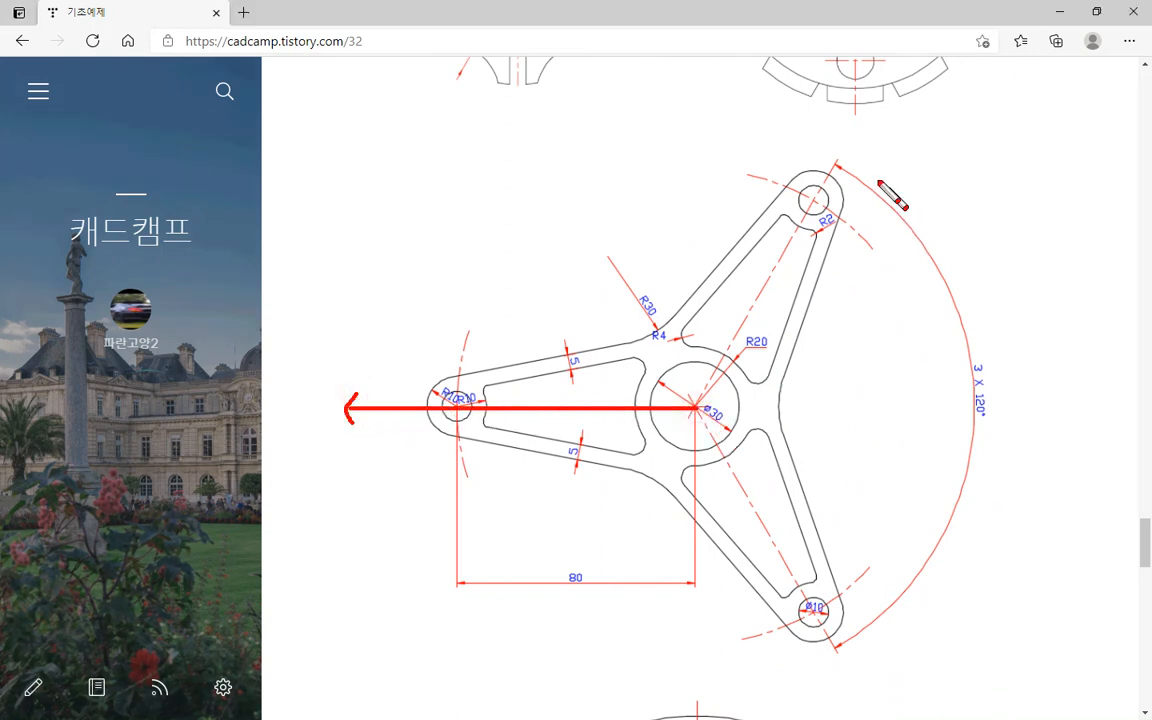
mouse_move(990, 434)
left_mouse_down()
mouse_move(949, 399)
mouse_move(1008, 410)
mouse_move(1005, 450)
left_mouse_up()
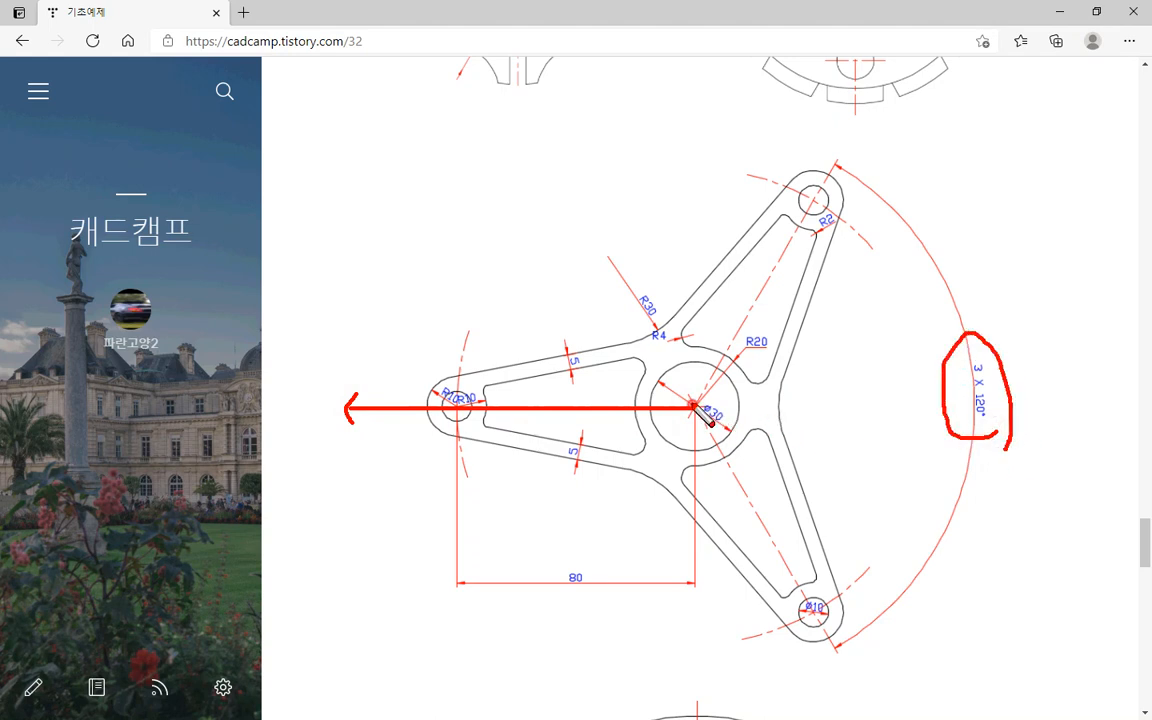
left_click_drag(694, 407, 693, 339)
mouse_move(694, 407)
left_mouse_down()
mouse_move(838, 158)
mouse_move(848, 162)
left_mouse_up()
mouse_move(760, 293)
left_mouse_down()
mouse_move(740, 283)
mouse_move(573, 358)
mouse_move(560, 396)
left_mouse_up()
left_click_drag(568, 227, 568, 256)
mouse_move(582, 219)
left_mouse_down()
mouse_move(632, 220)
mouse_move(610, 212)
left_mouse_up()
mouse_move(290, 345)
left_mouse_down()
mouse_move(290, 386)
mouse_move(358, 335)
left_mouse_up()
mouse_move(866, 121)
left_mouse_down()
mouse_move(872, 146)
mouse_move(896, 139)
mouse_move(884, 140)
left_mouse_up()
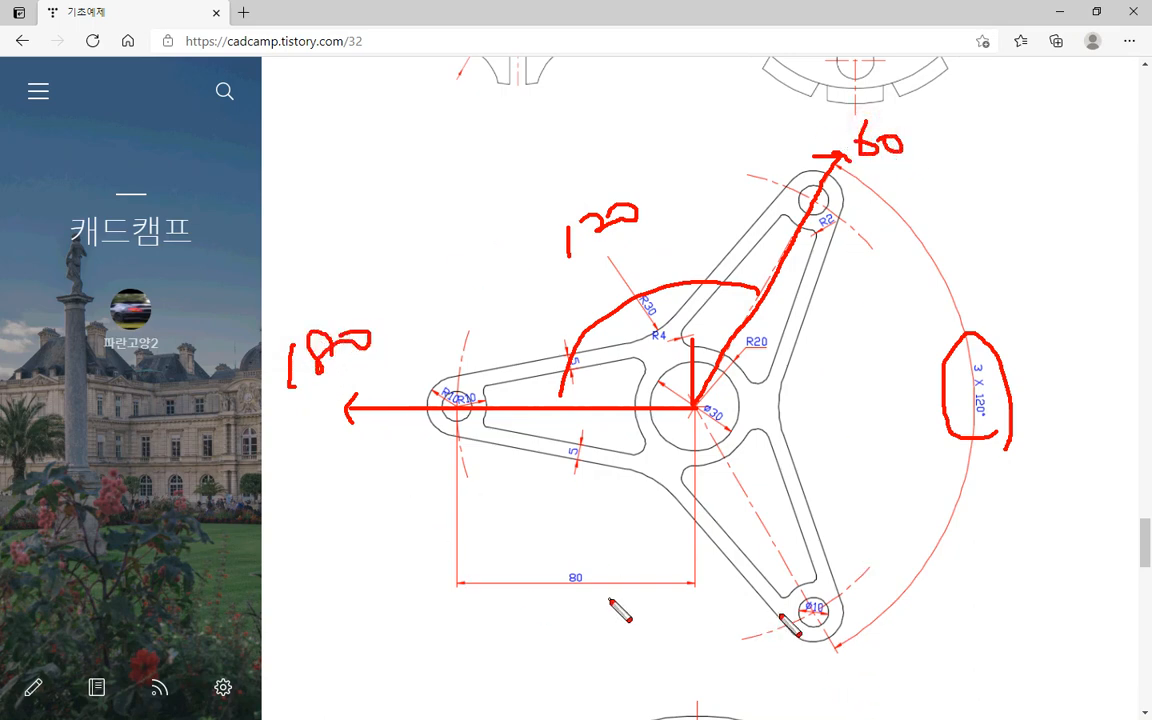
mouse_move(849, 662)
left_mouse_down()
mouse_move(862, 672)
mouse_move(851, 687)
mouse_move(907, 690)
mouse_move(900, 672)
mouse_move(933, 687)
mouse_move(942, 670)
left_mouse_up()
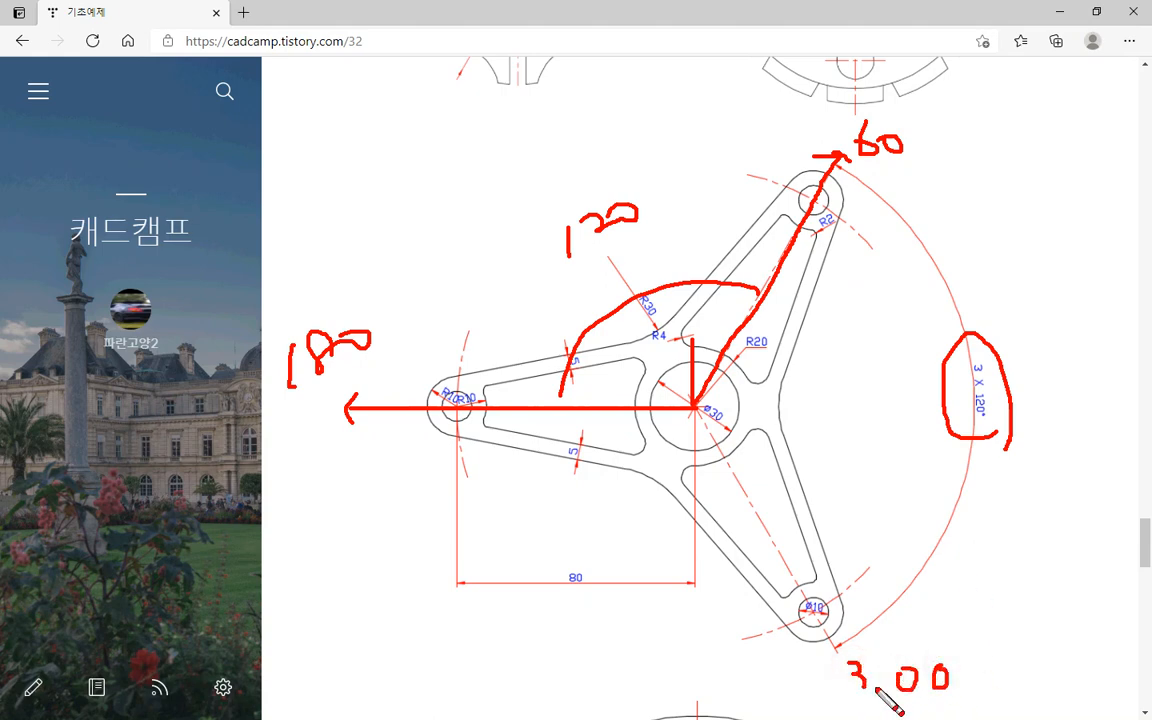
key("Escape")
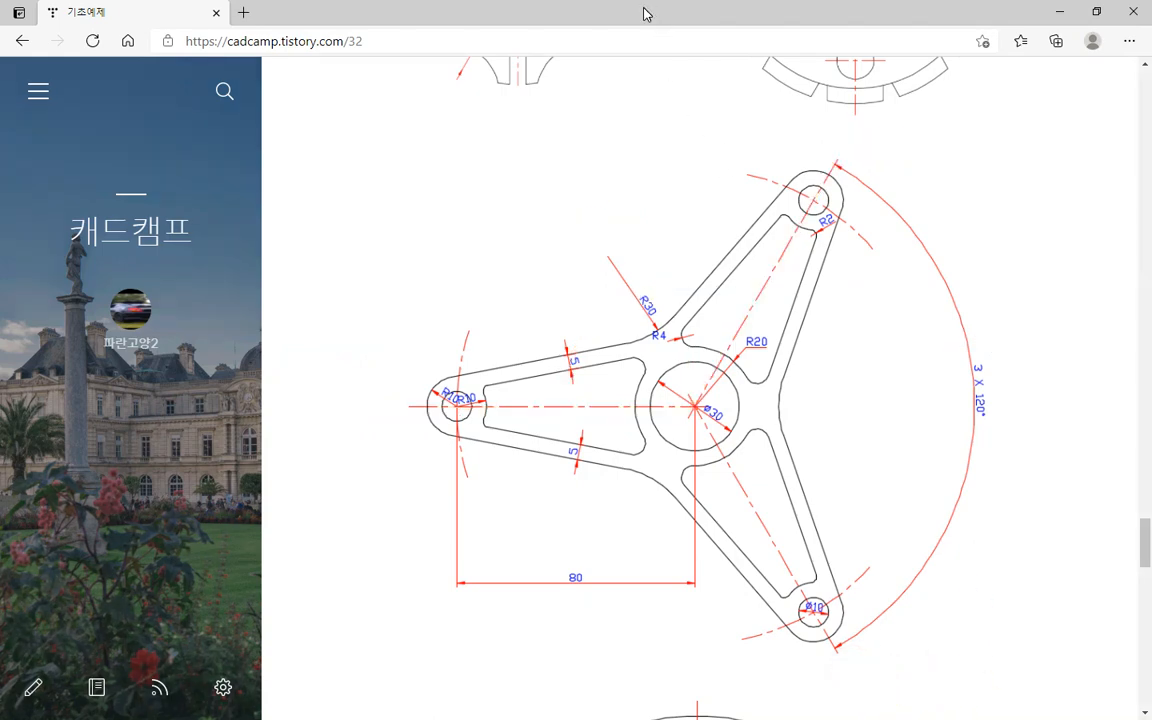
mouse_move(643, 12)
left_mouse_down()
mouse_move(0, 92)
mouse_move(0, 80)
left_mouse_up()
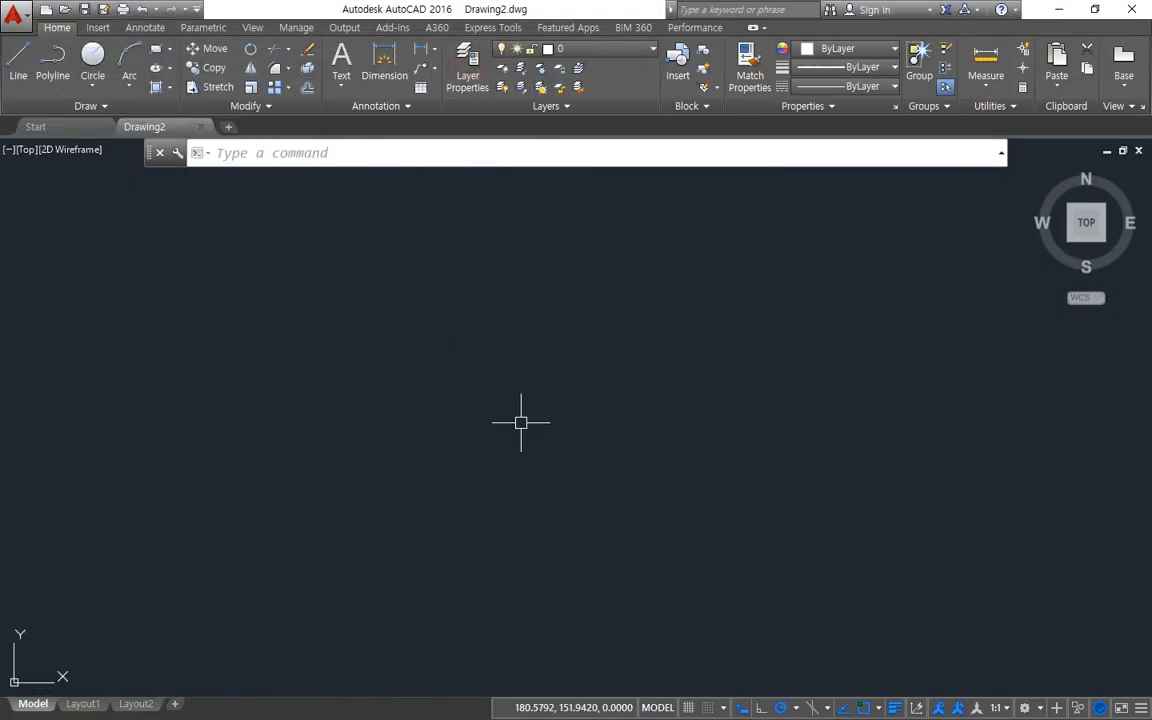
Create a new layer named cen in the layer manager and set its color to index 1.
left_click(468, 80)
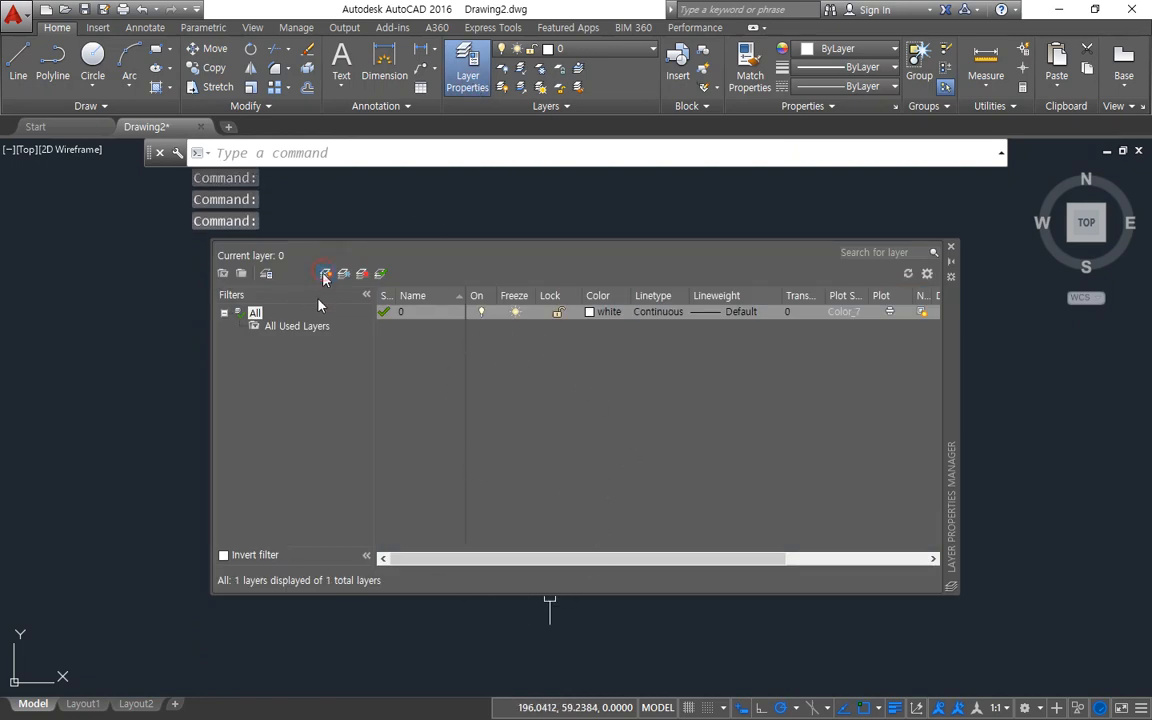
left_click(325, 274)
type("cen")
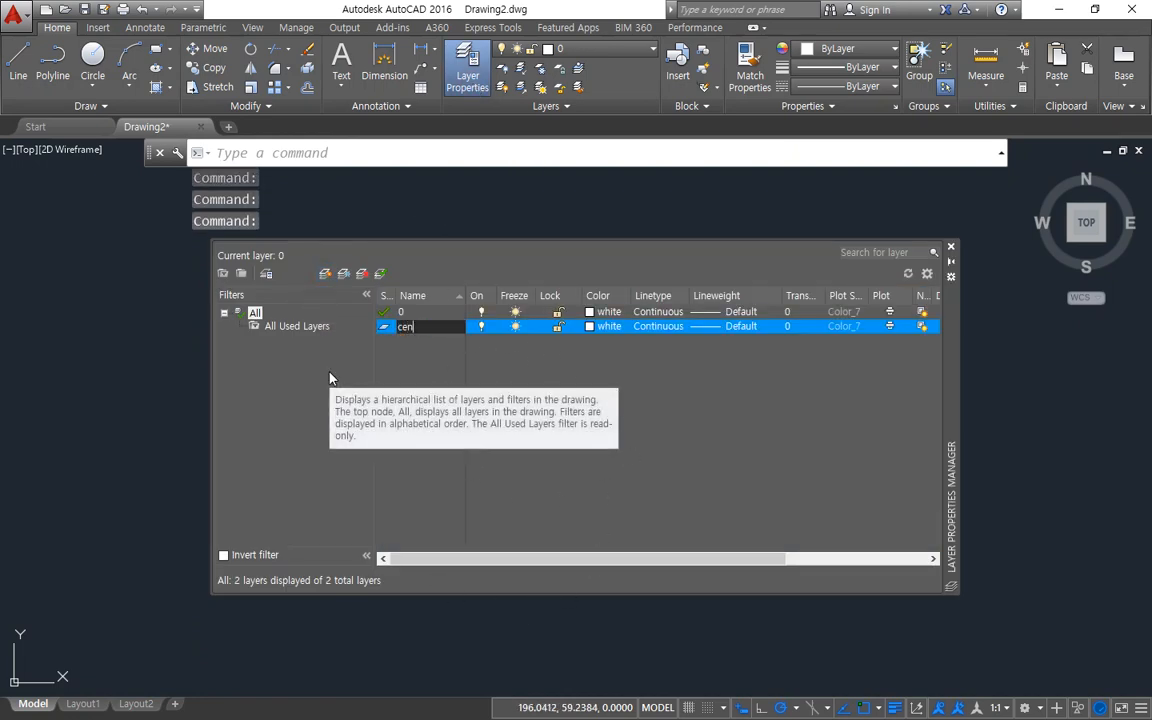
key("Return")
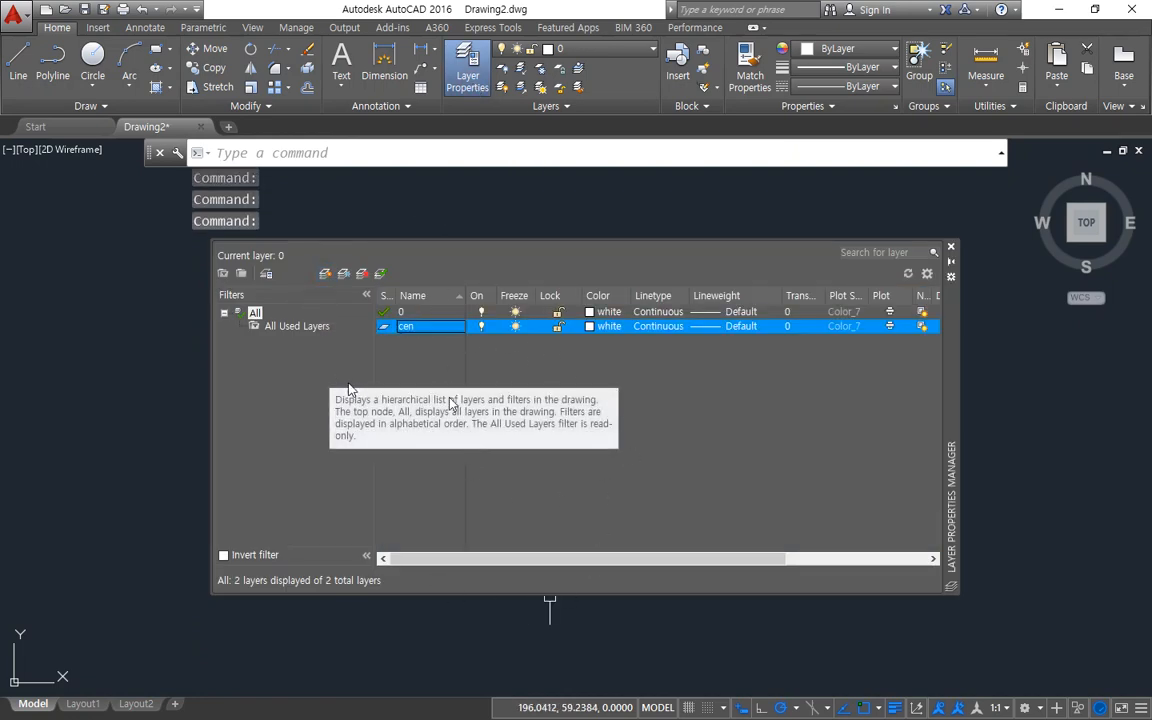
left_click(592, 328)
type("1")
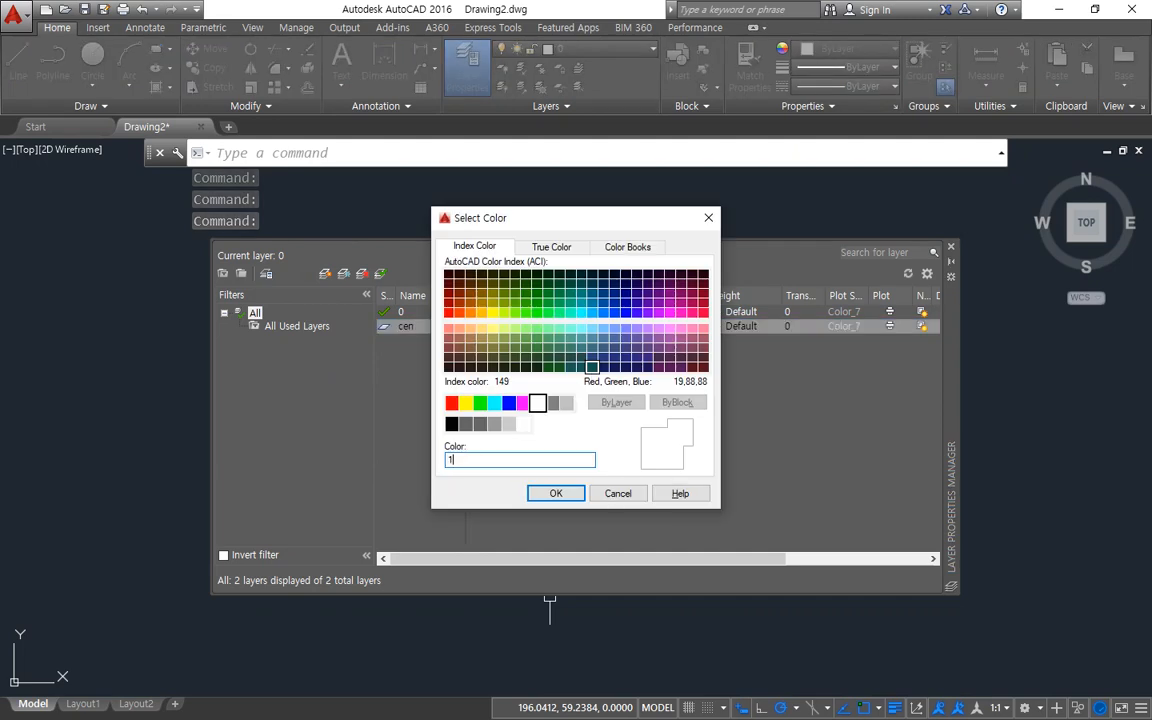
key("Return")
Load the CENTER linetype from acadiso.lin and assign it to the cen layer.
left_click(660, 330)
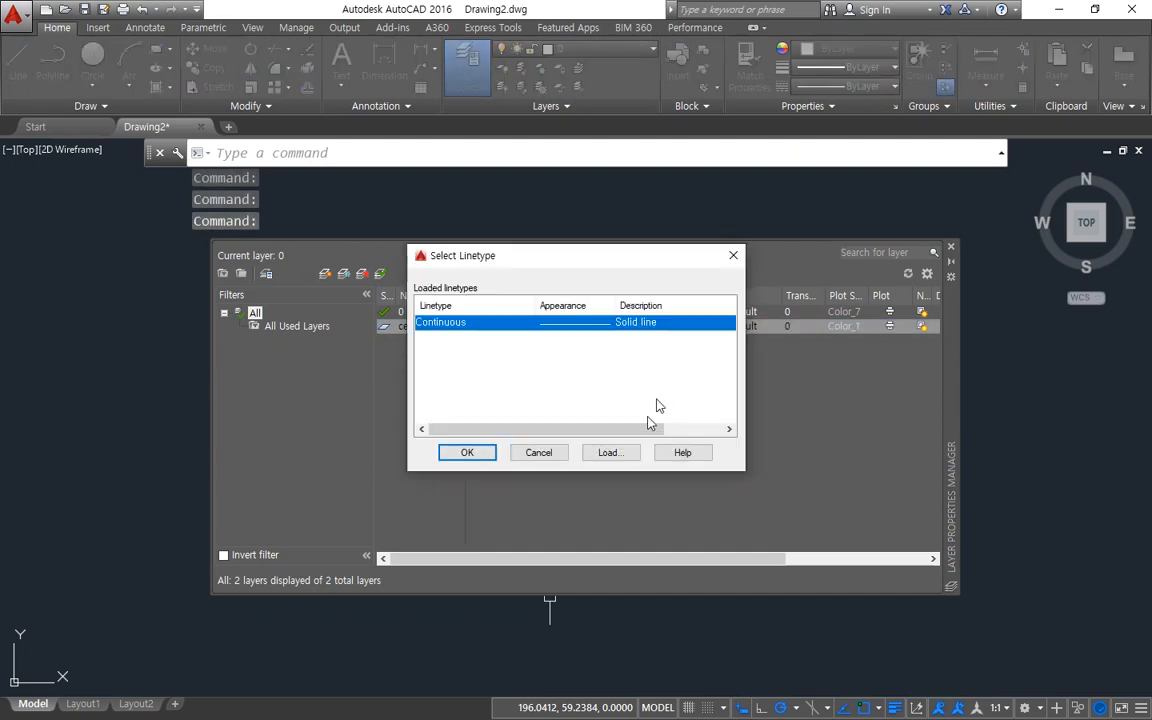
left_click(610, 452)
left_click(455, 368)
key("c")
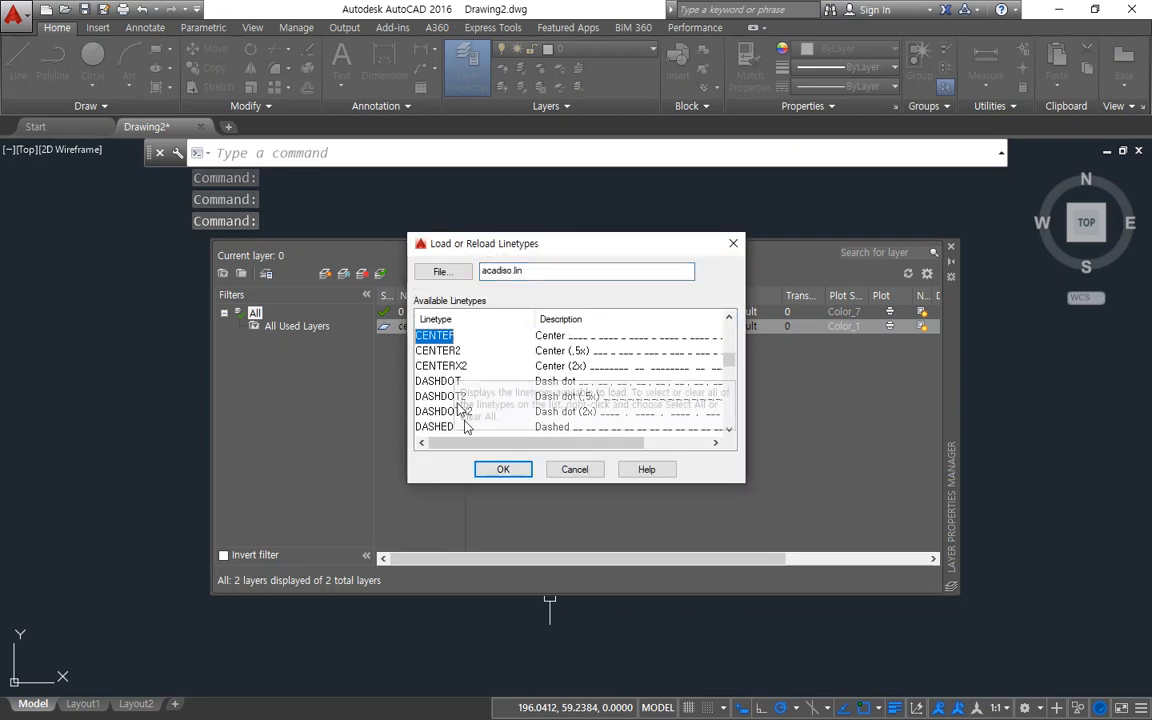
left_click(502, 469)
left_click(452, 322)
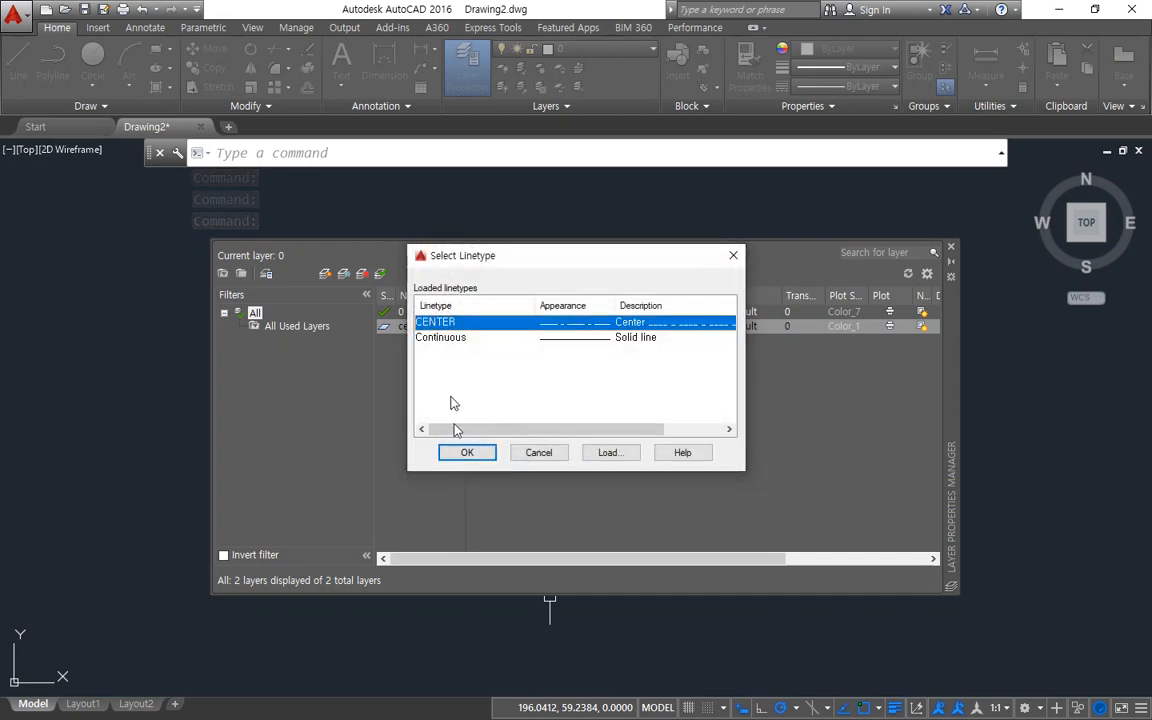
left_click(466, 452)
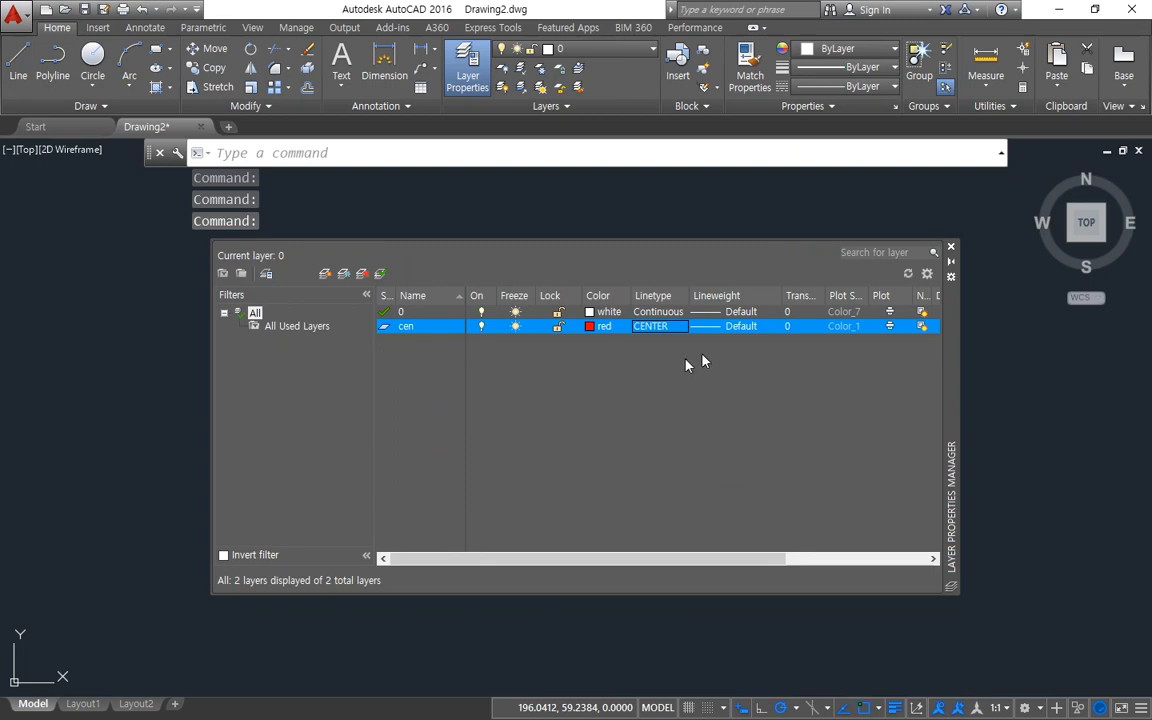
Create a new layer named 외형선 based on layer 0 and set its color to index 2.
left_click(395, 313)
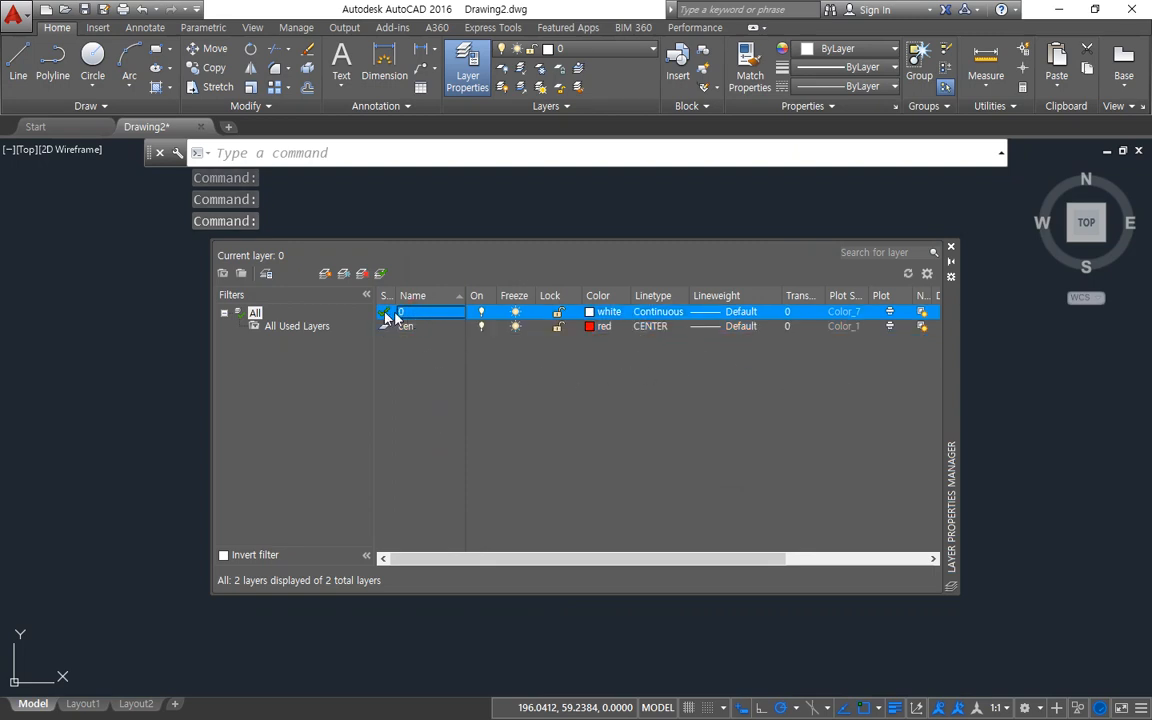
left_click(324, 273)
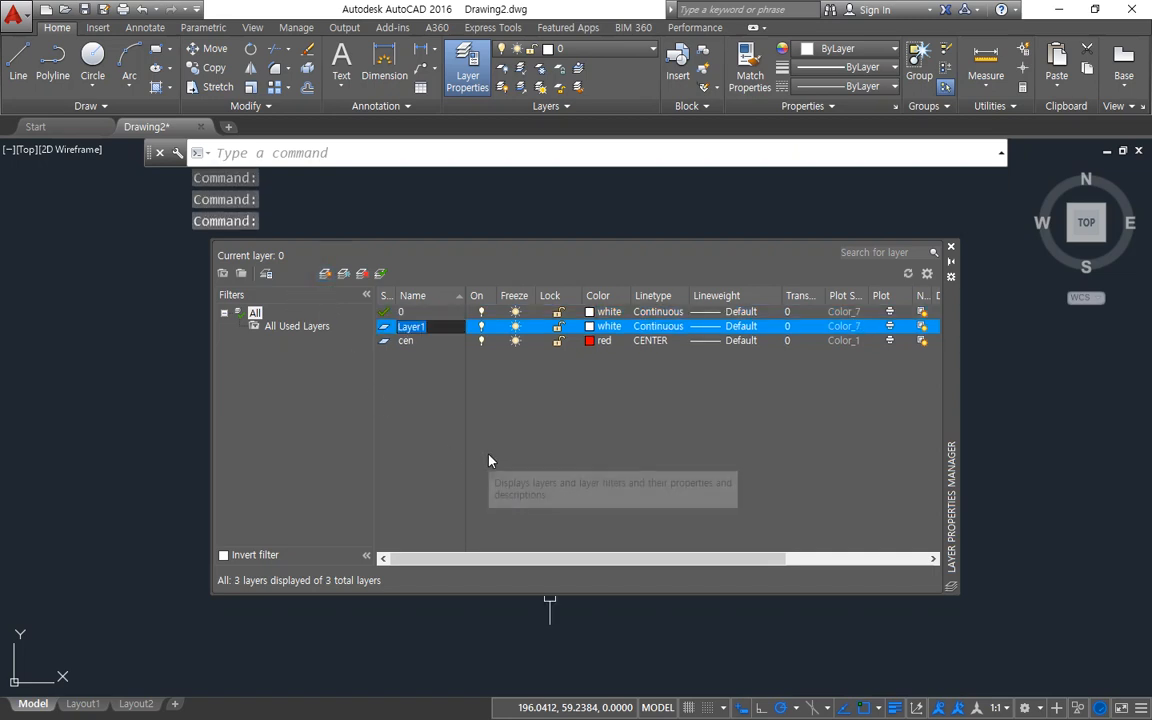
type("외형선")
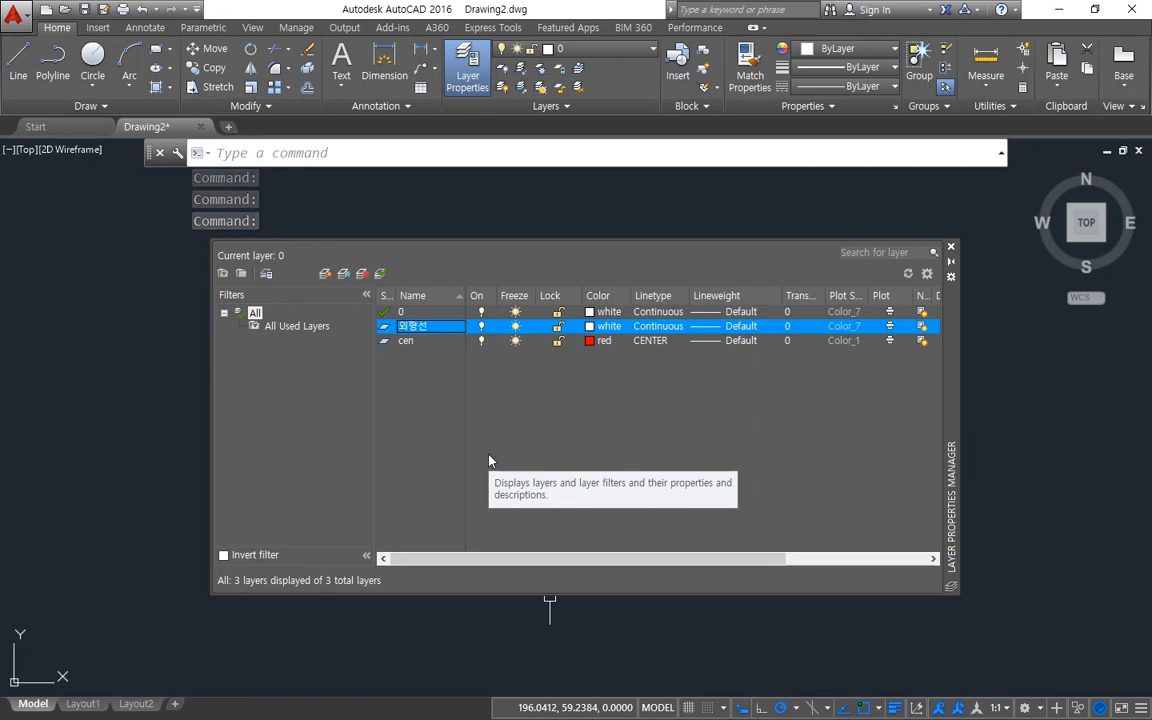
key("Return")
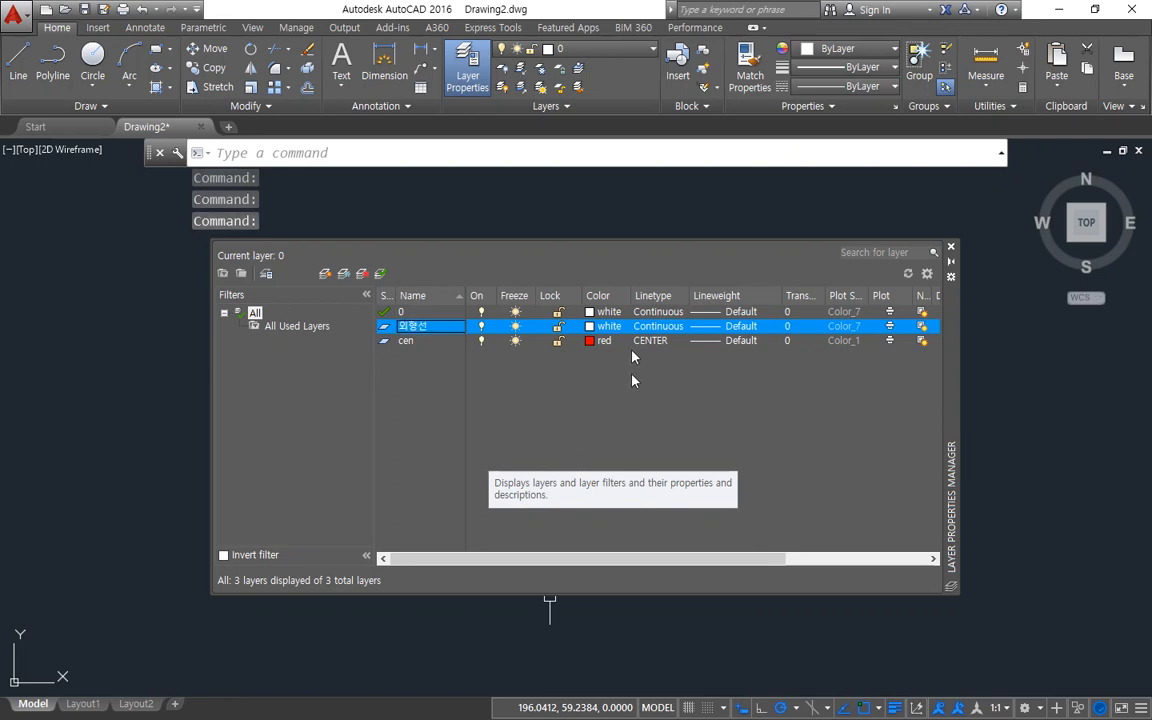
left_click(605, 326)
type("2")
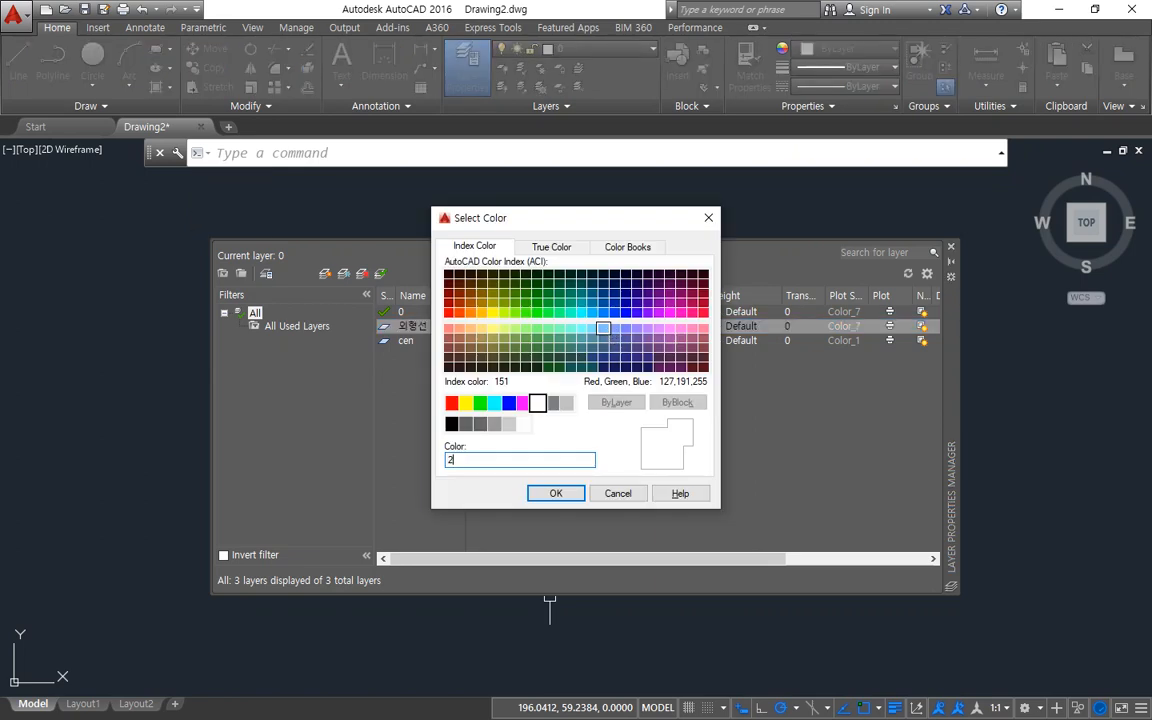
key("Return")
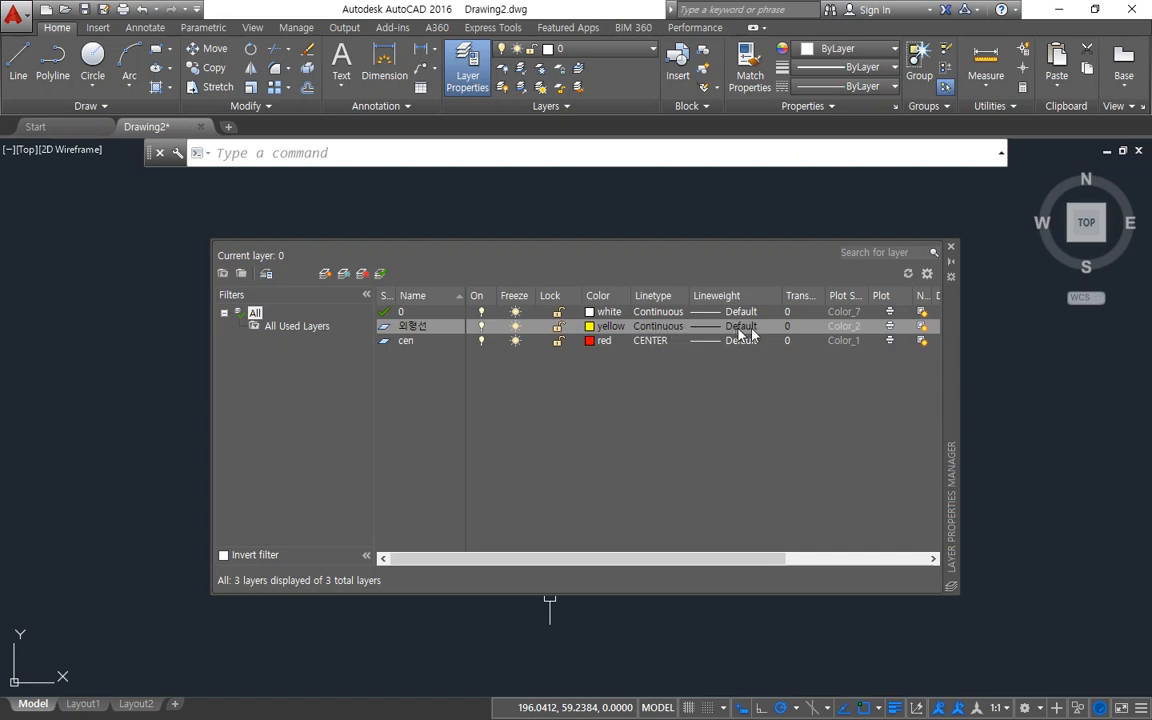
Rename the cen layer to 중심선.
left_click(476, 442)
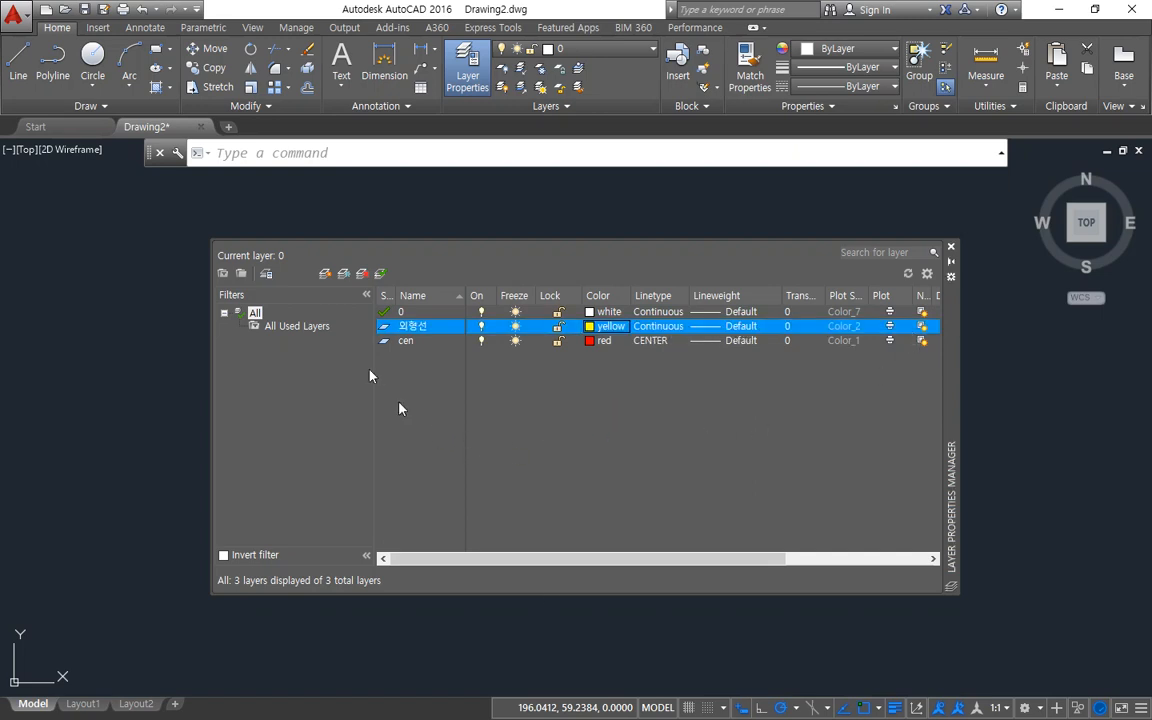
key("Down")
key("F2")
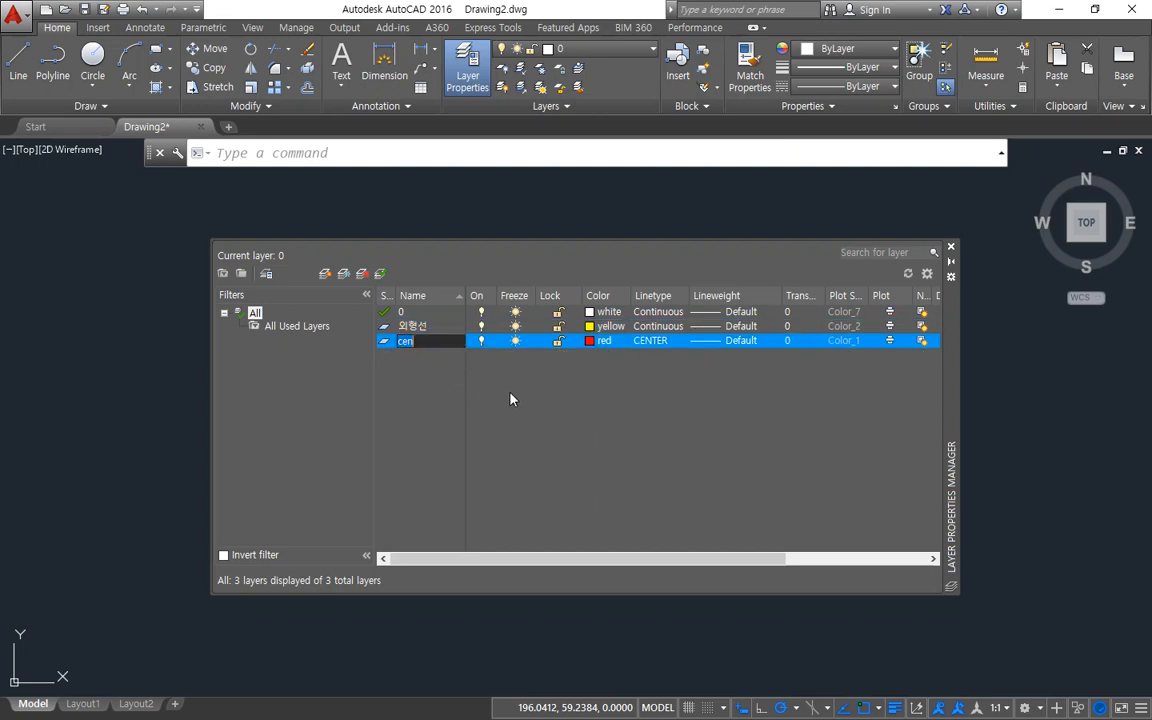
type("wndt")
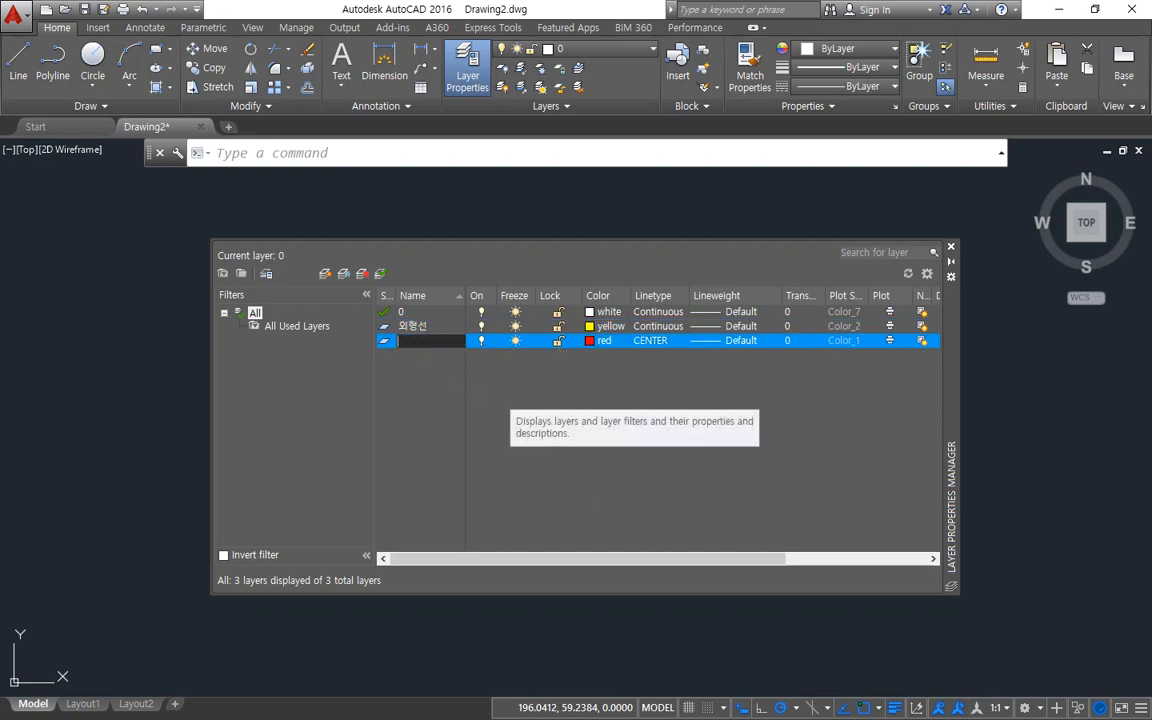
type("js")
key("Return")
key("Return")
key("Return")
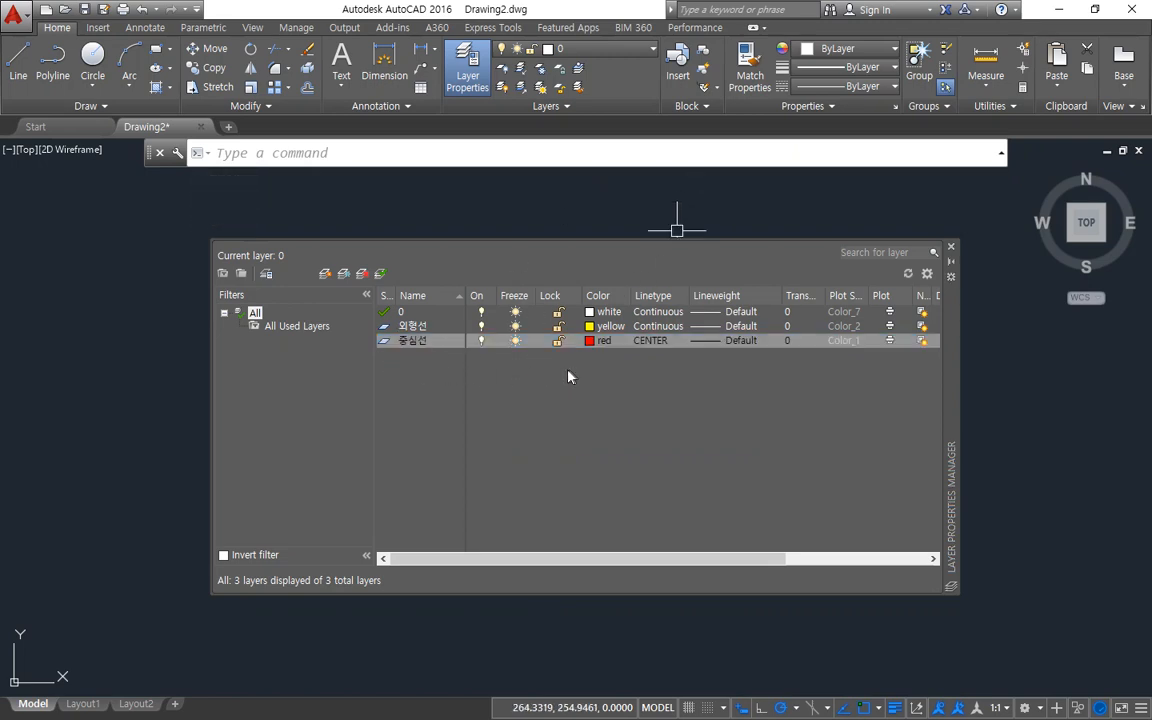
Close the layer manager and make 중심선 the current layer.
left_click(386, 345)
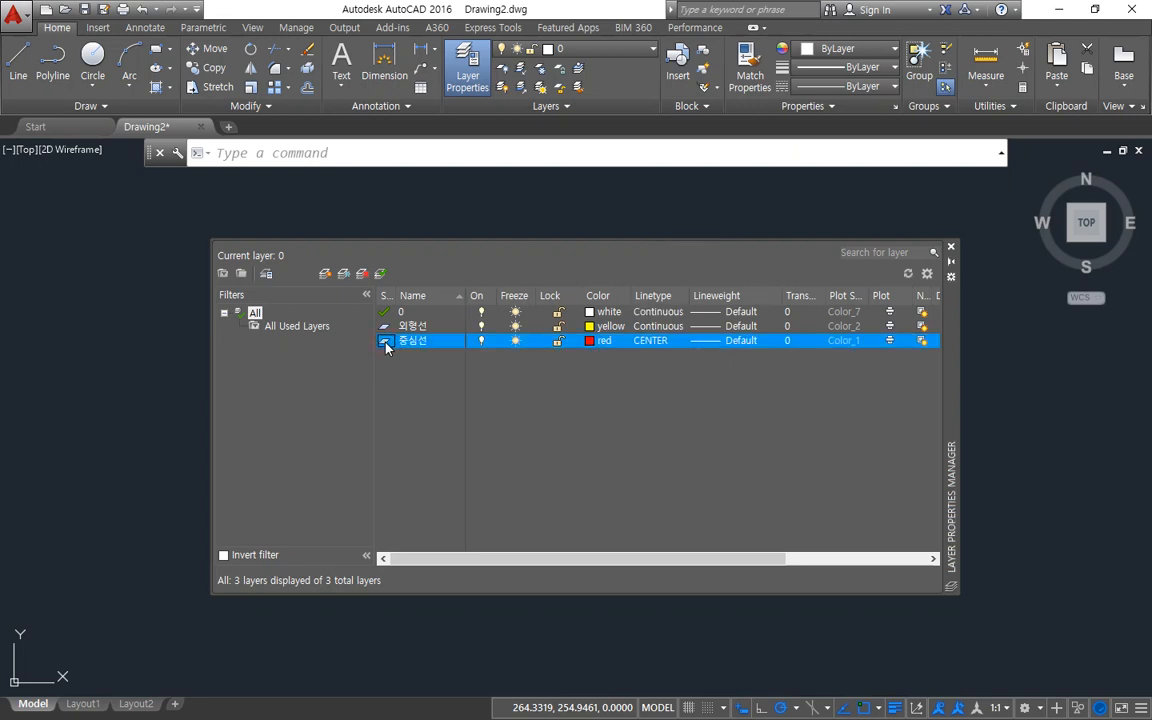
left_click(951, 248)
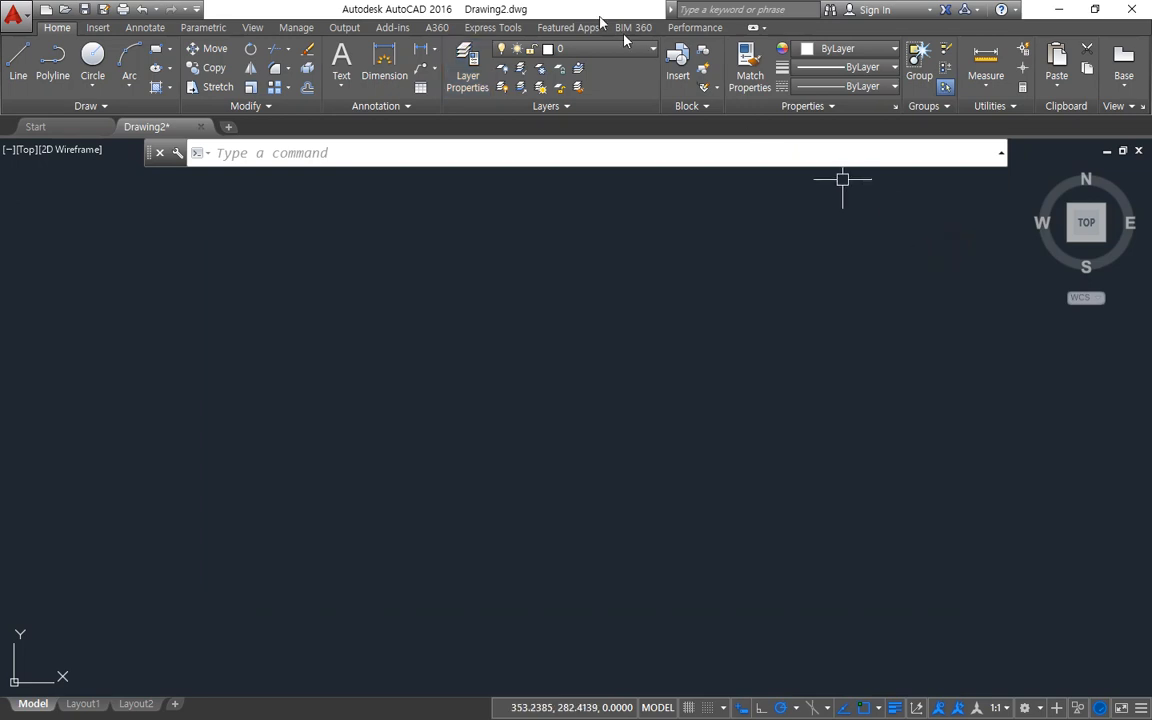
left_click(540, 48)
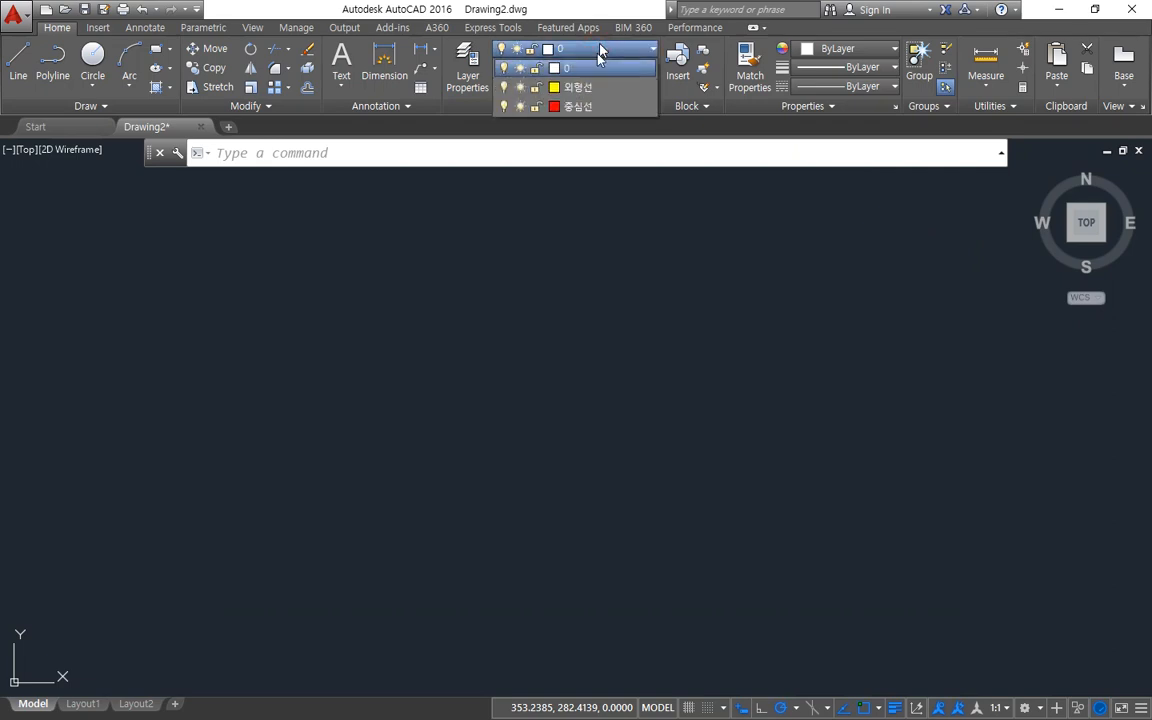
left_click(590, 106)
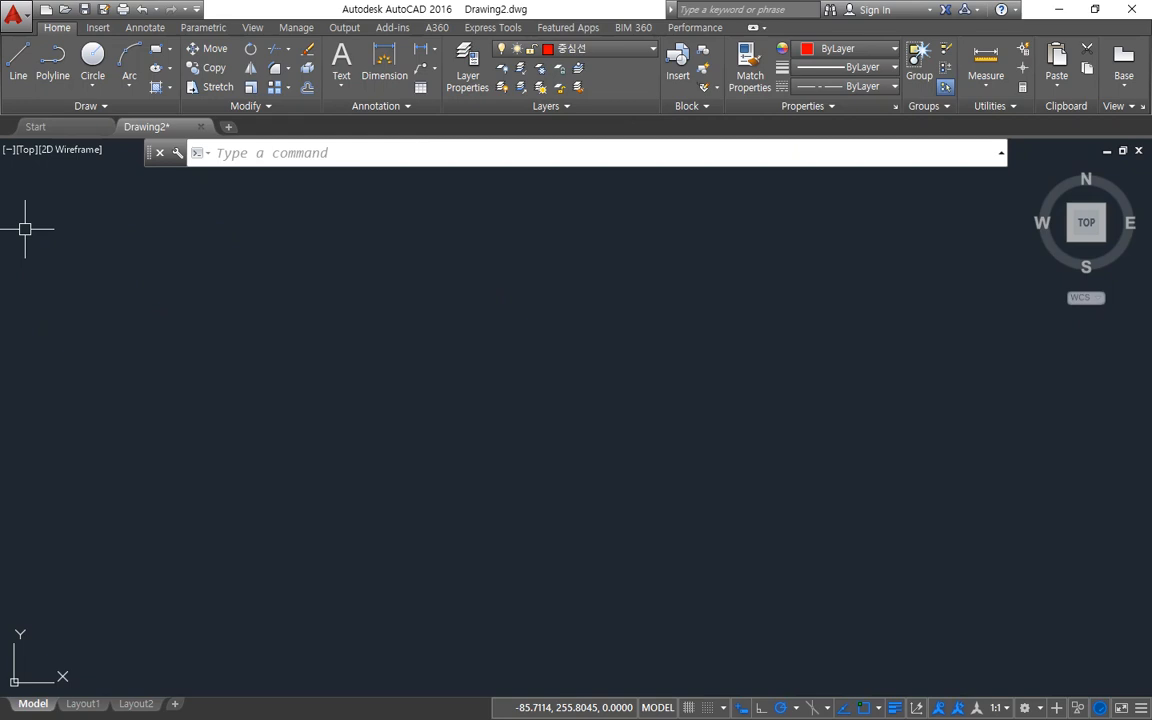
Draw a horizontal centreline about 271 mm long, running left at 180° from its starting point in the middle of the drawing.
left_click(18, 60)
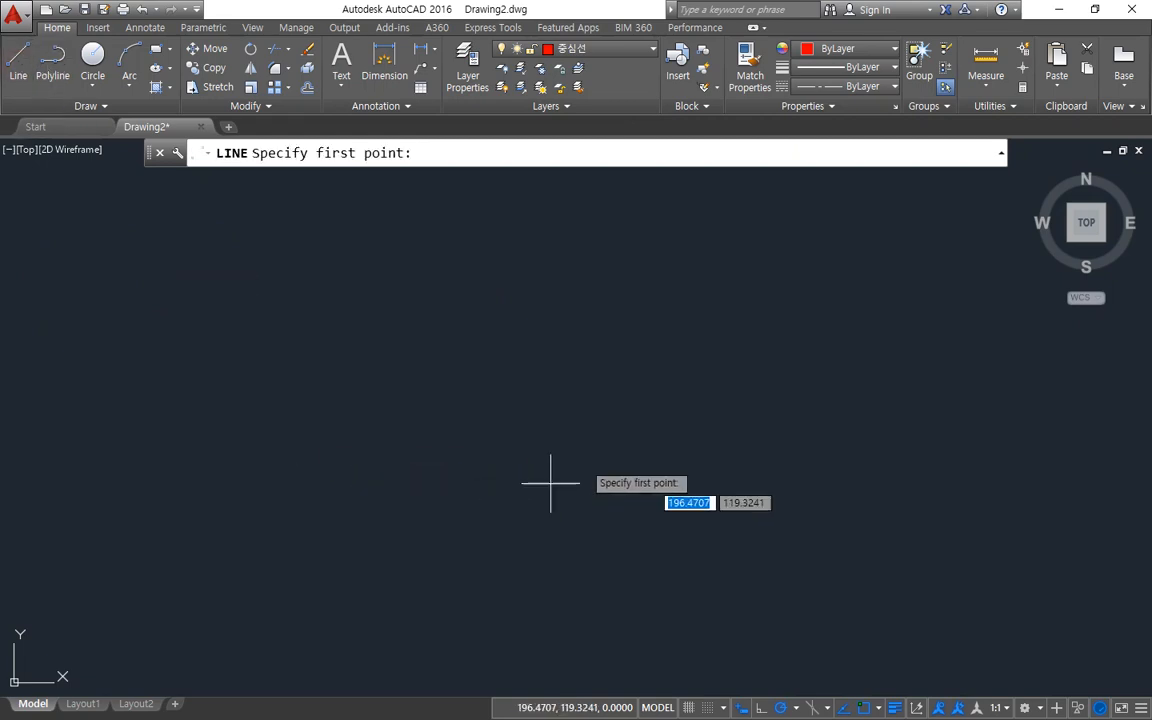
left_click(617, 411)
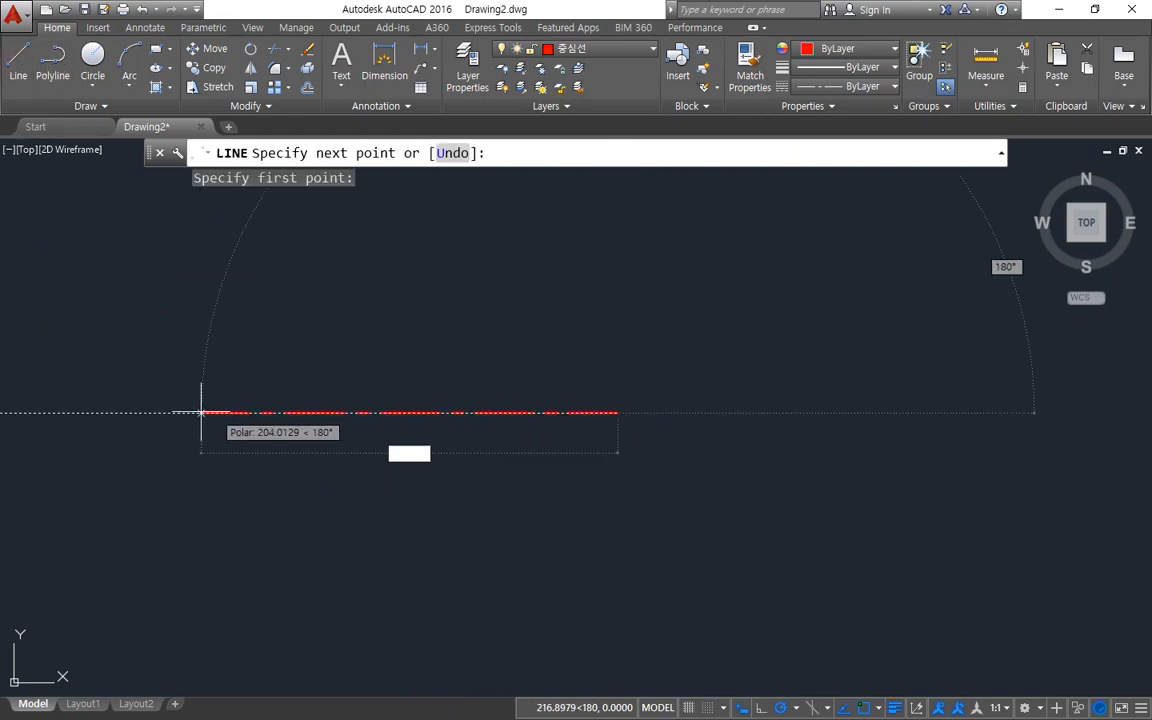
left_click(113, 411)
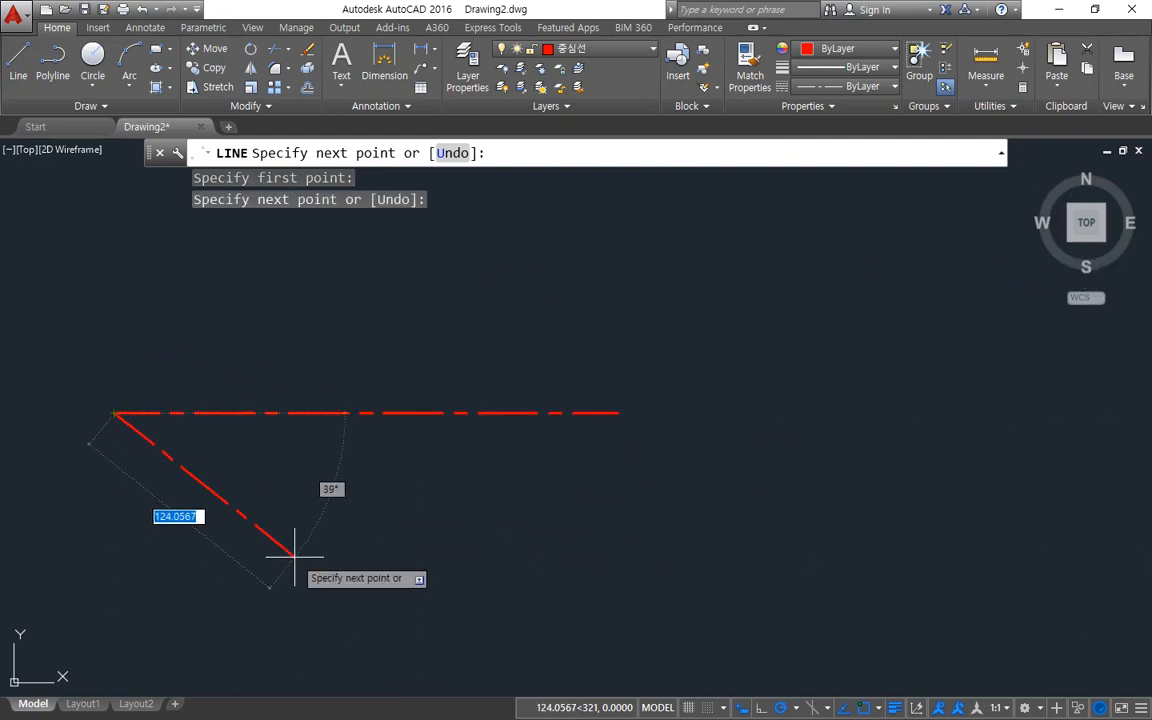
key("Escape")
Draw a second centreline about 314 mm long at 60° from the right end of the horizontal centreline.
key("Return")
left_click(615, 411)
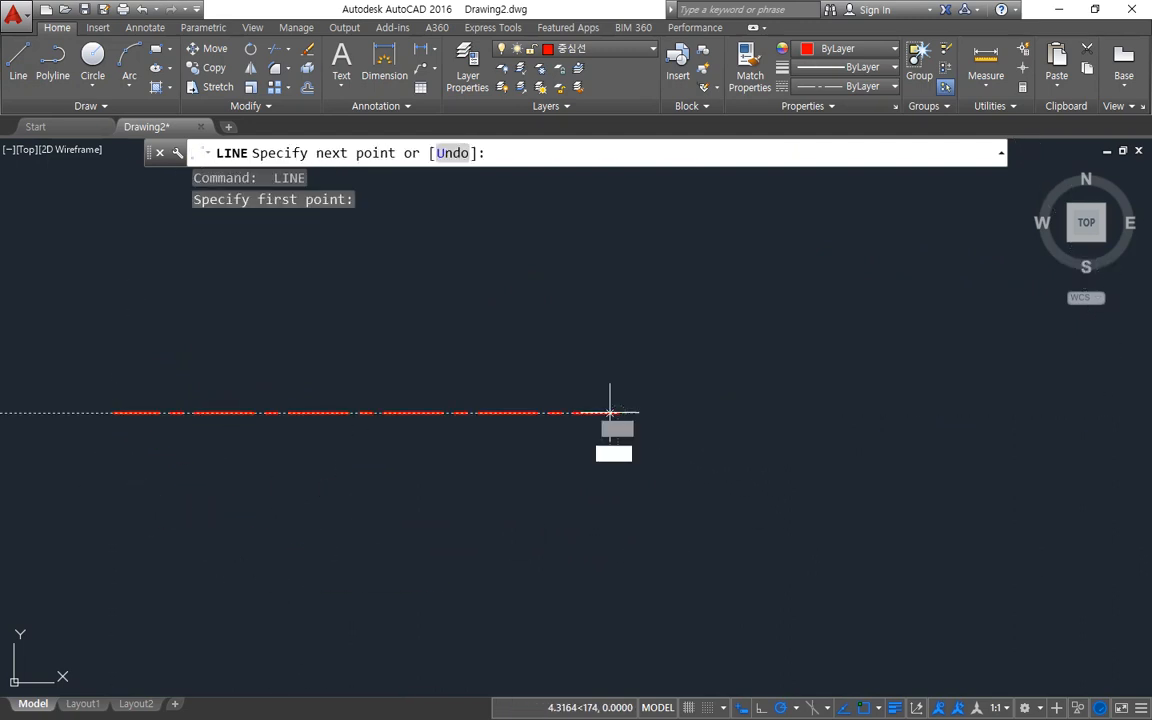
scroll(725, 214, "down", 5)
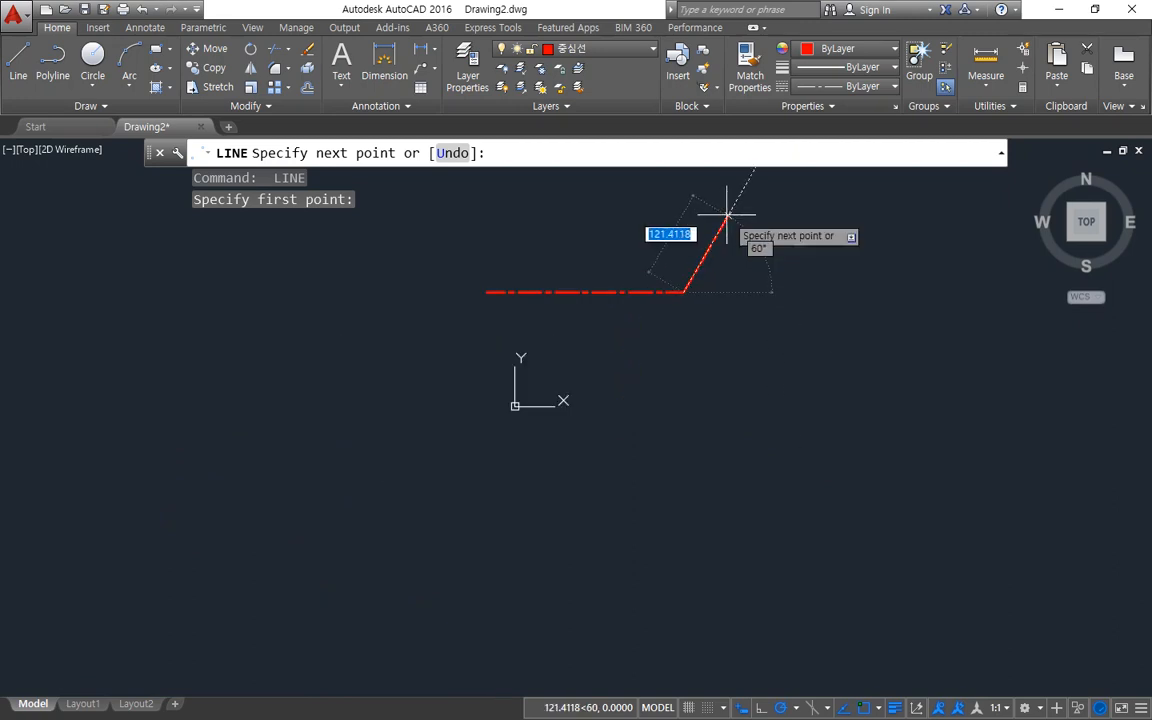
middle_click_drag(725, 214, 689, 339)
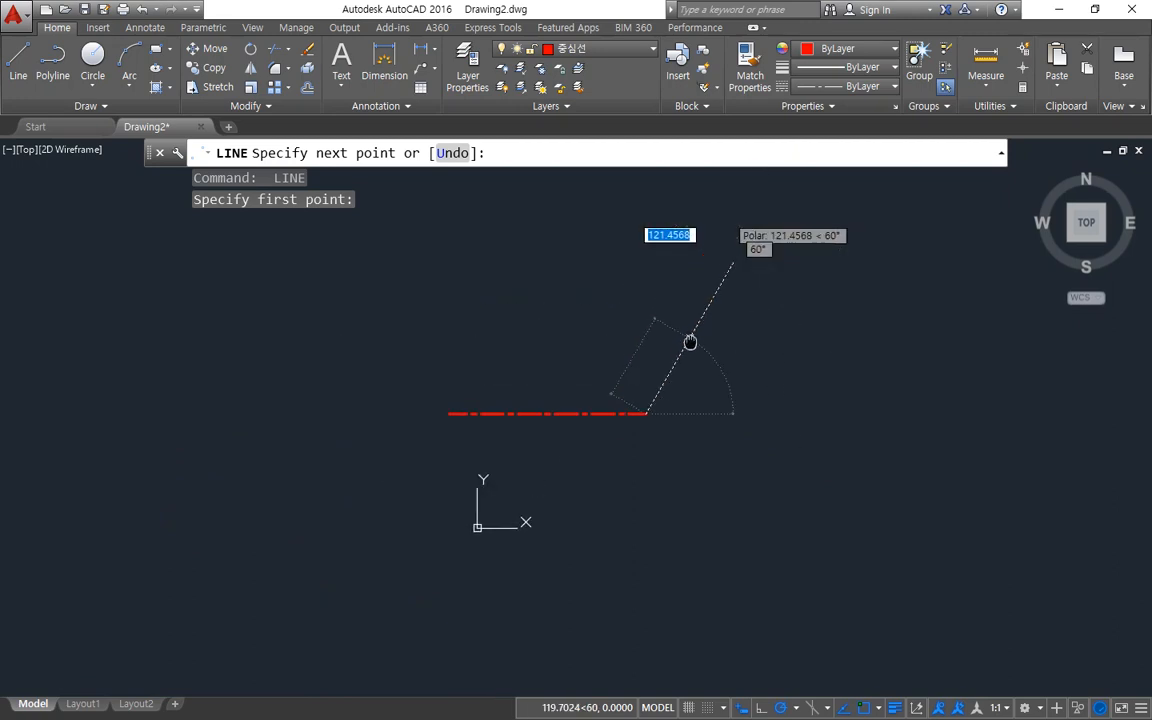
left_click(760, 216)
key("Return")
key("Return")
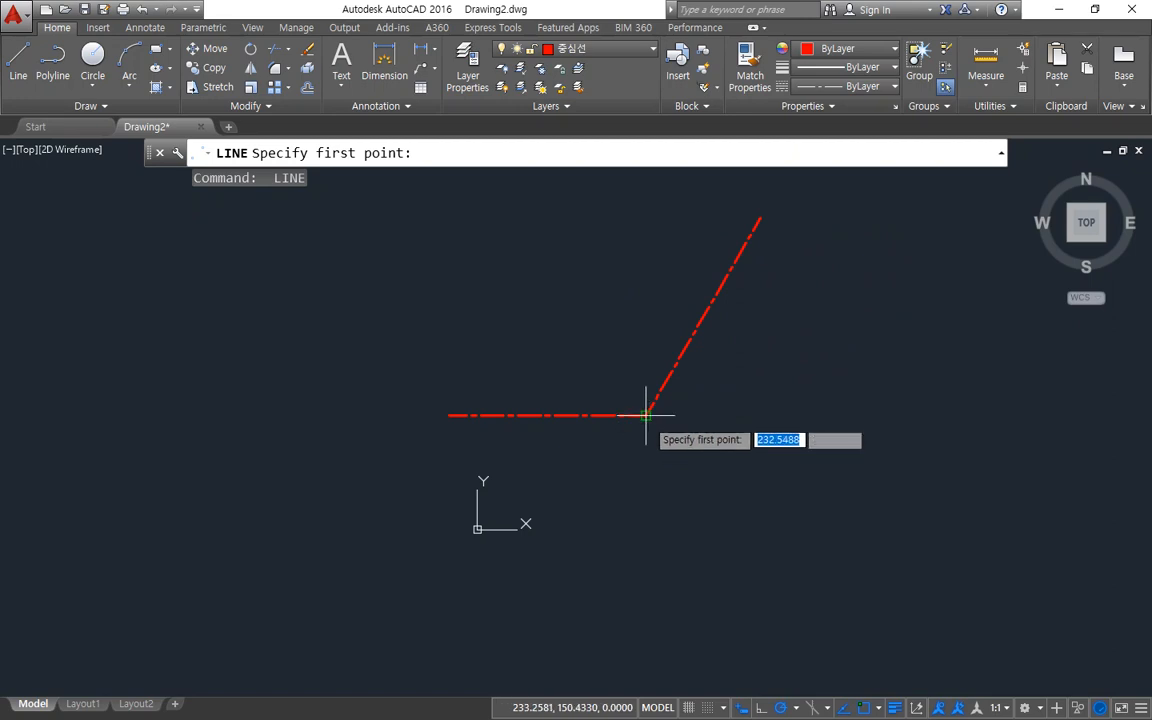
Draw a third centreline about 311 mm long at 300° from the junction of the other two centrelines.
left_click(648, 414)
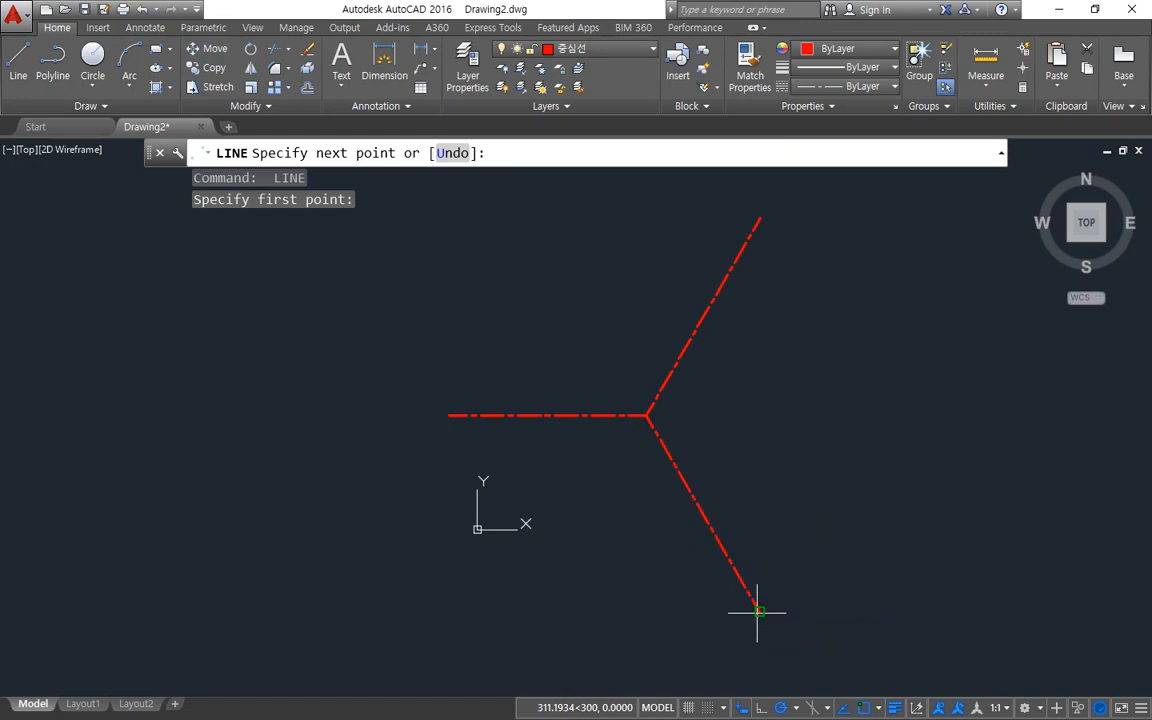
left_click(757, 609)
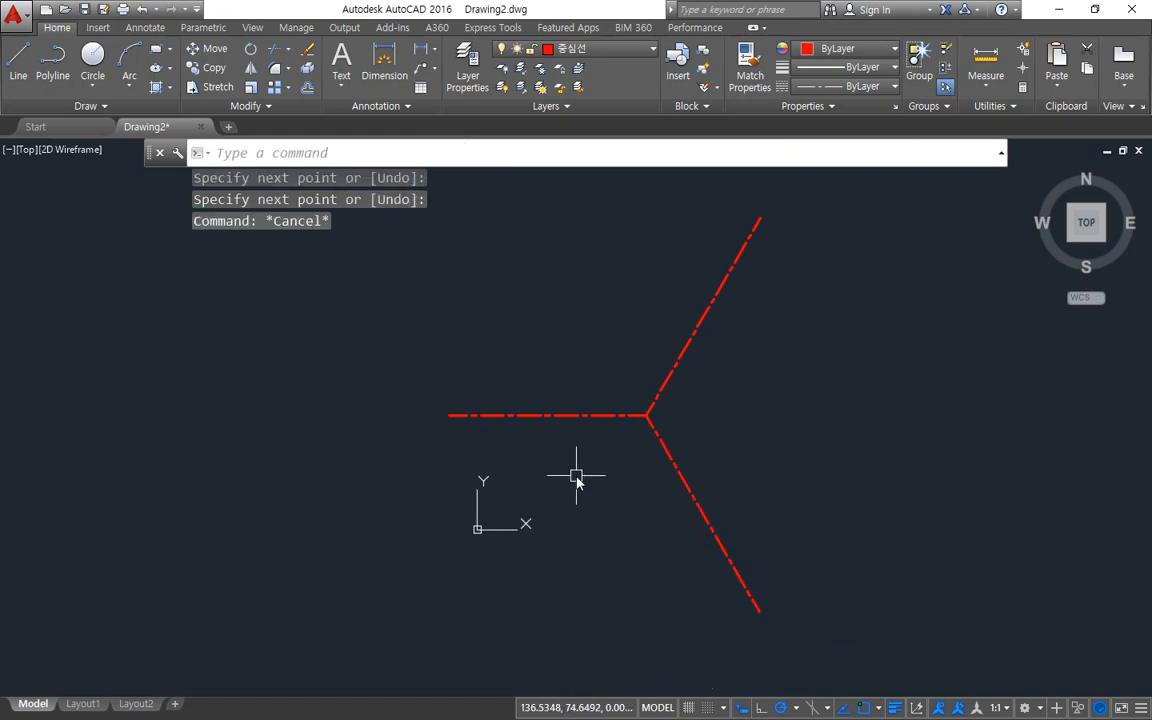
Set the global linetype scale (LTSCALE) to 0.3.
type("lts")
key("Return")
type("0.")
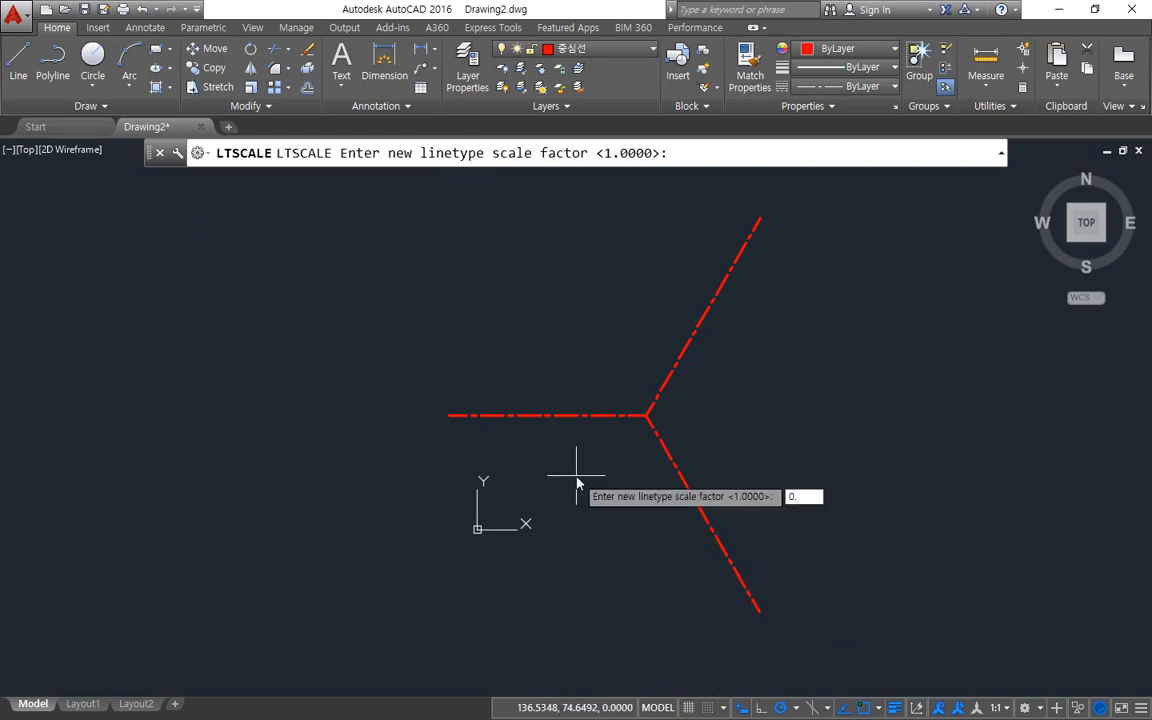
type("3")
key("Return")
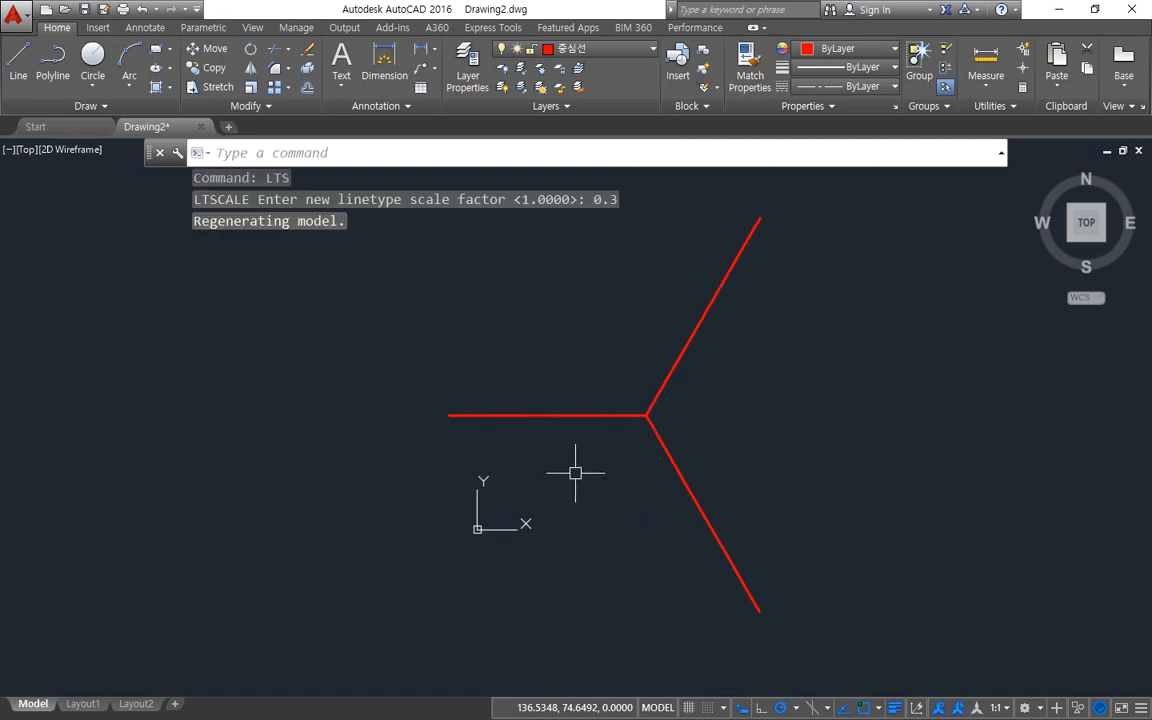
Make 외형선 the current layer and draw a circle of diameter 30 centred on the junction of the three centrelines.
scroll(666, 394, "up", 10)
middle_click_drag(653, 525, 706, 462)
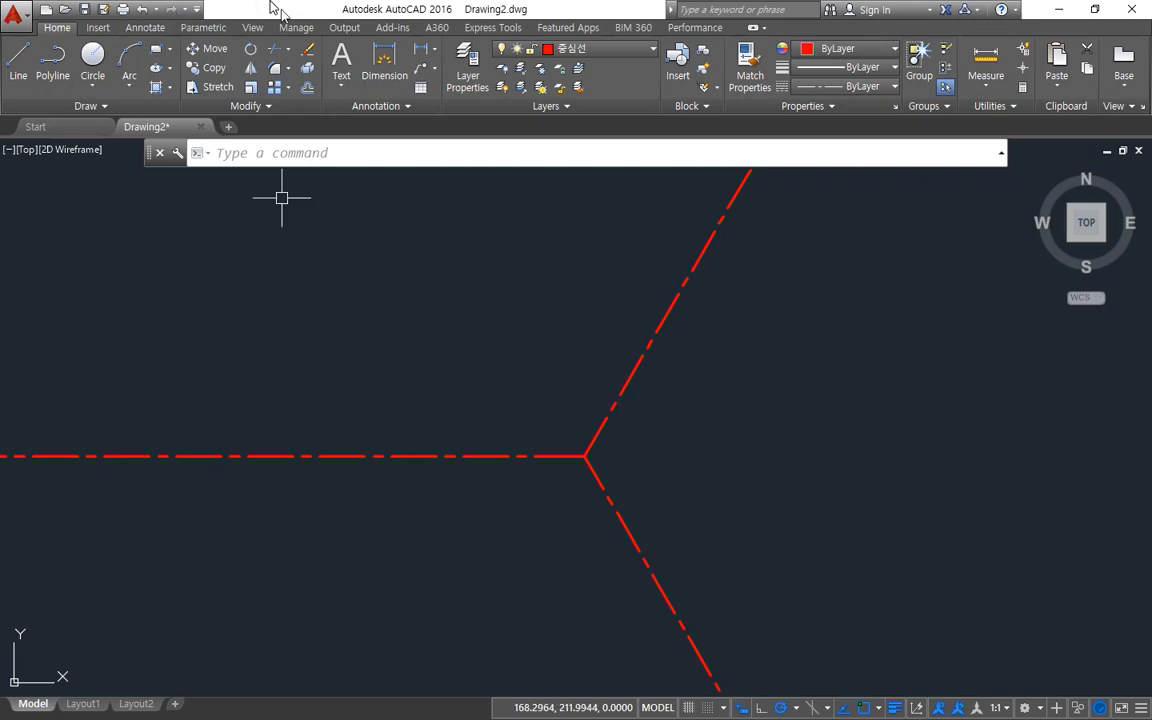
left_click(578, 50)
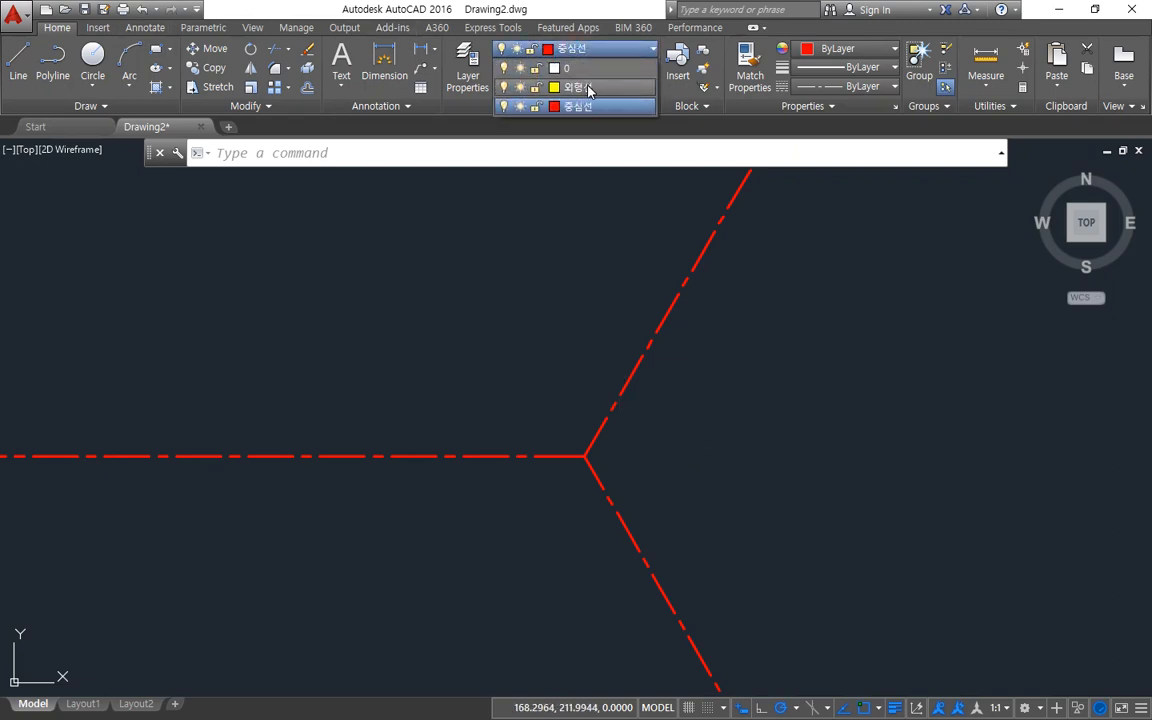
left_click(572, 88)
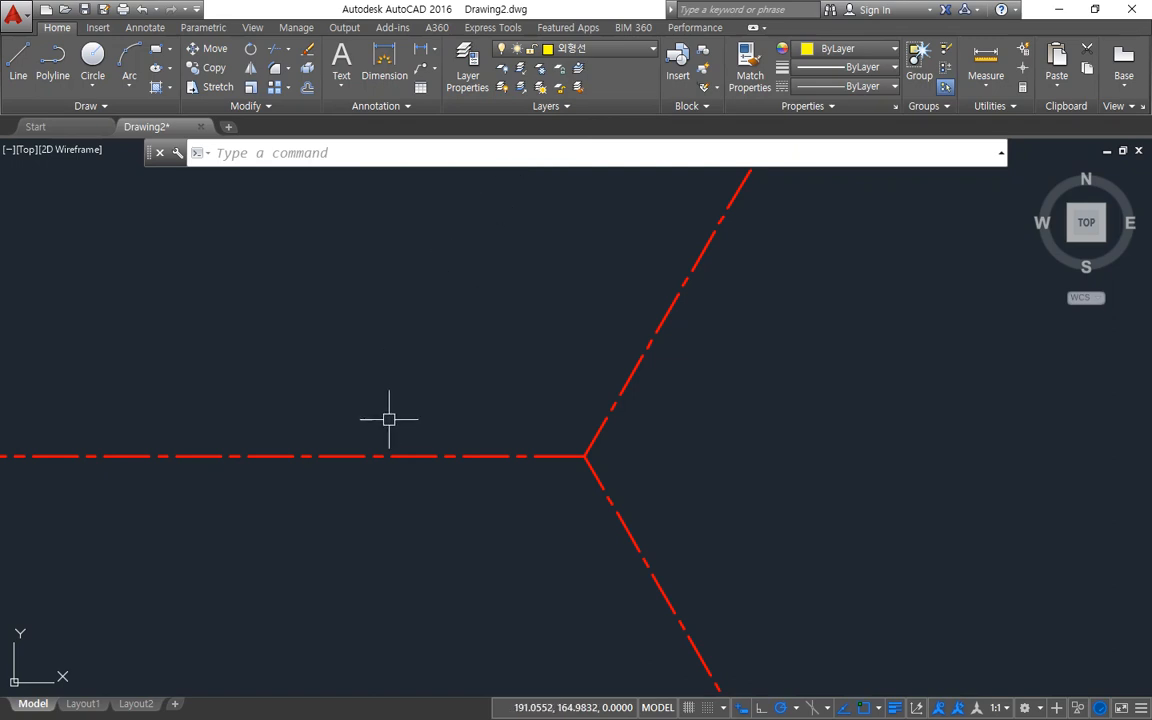
type("c")
key("Return")
left_click(584, 456)
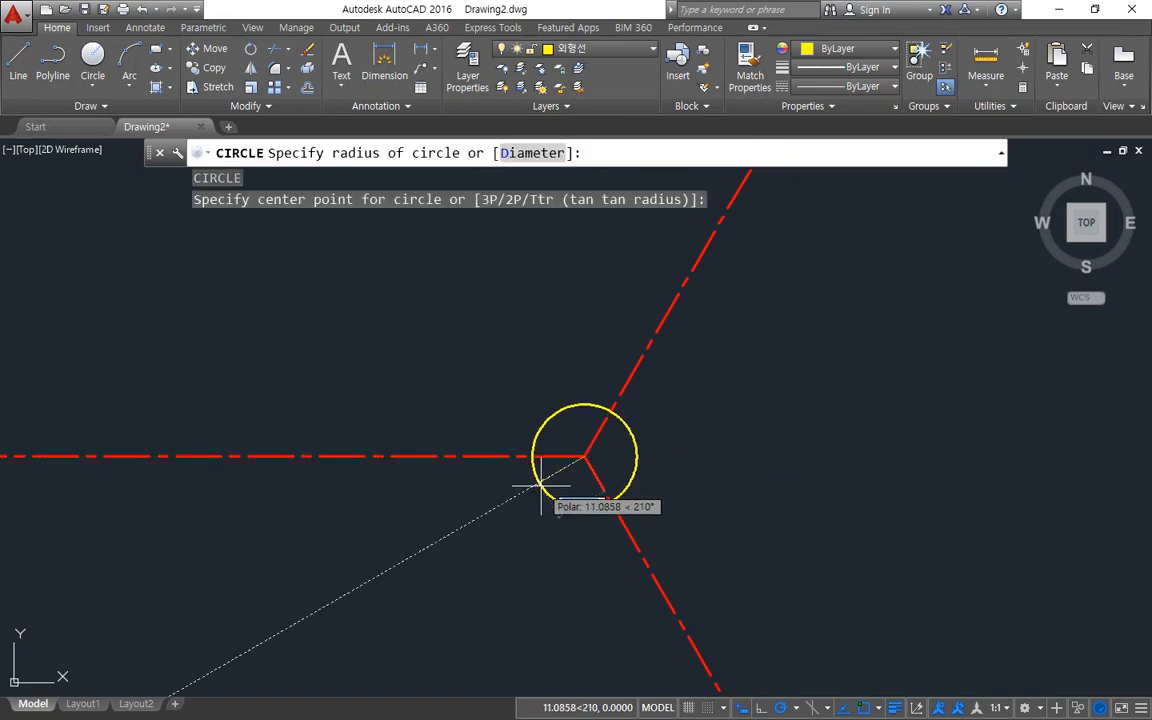
type("d")
key("Return")
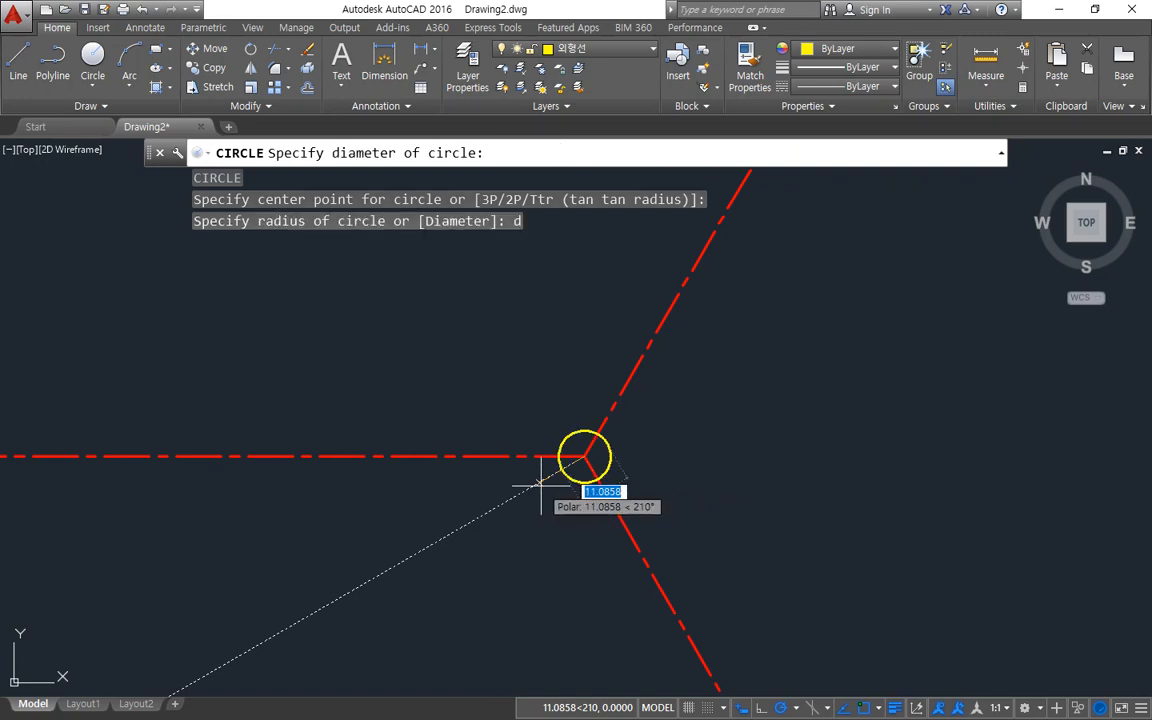
type("30")
key("Return")
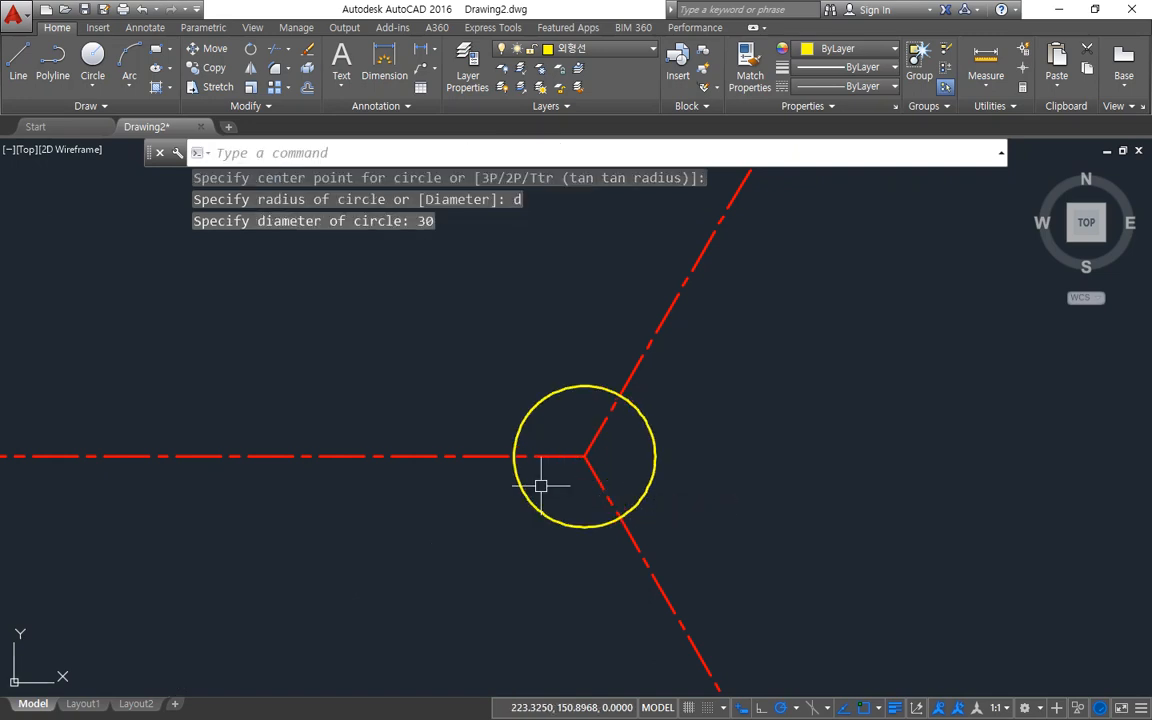
Draw a concentric circle of radius 20 around the diameter 30 circle at the centreline junction.
key("Return")
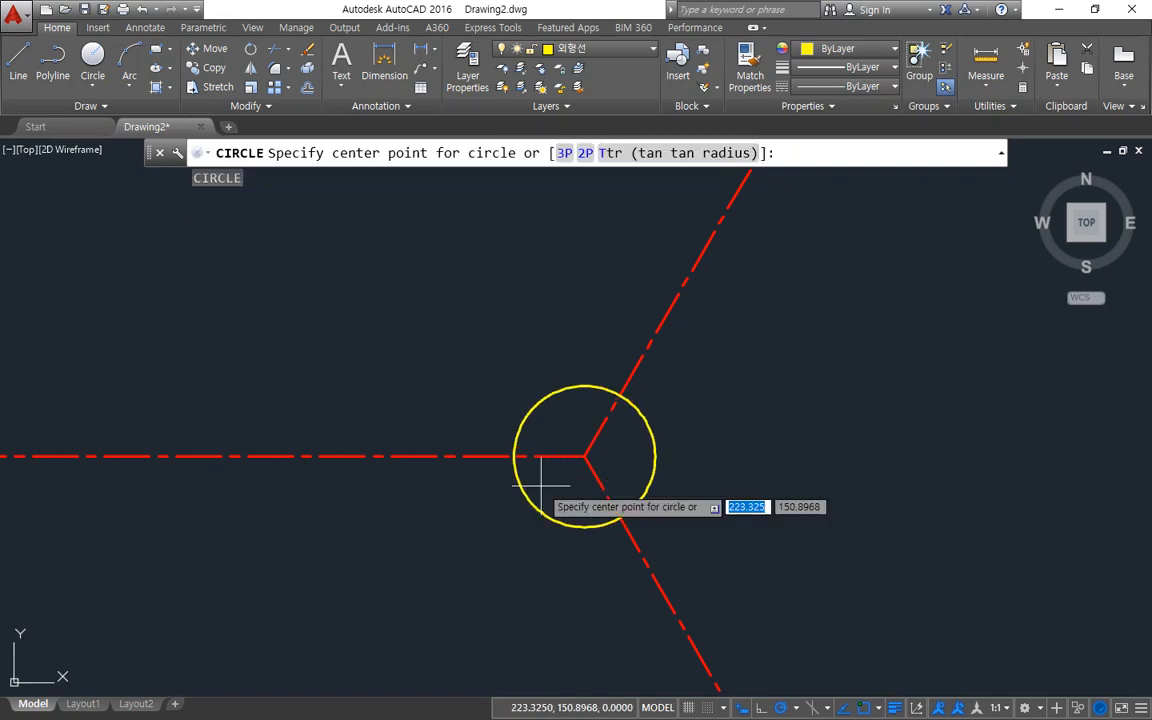
left_click(585, 456)
type("2")
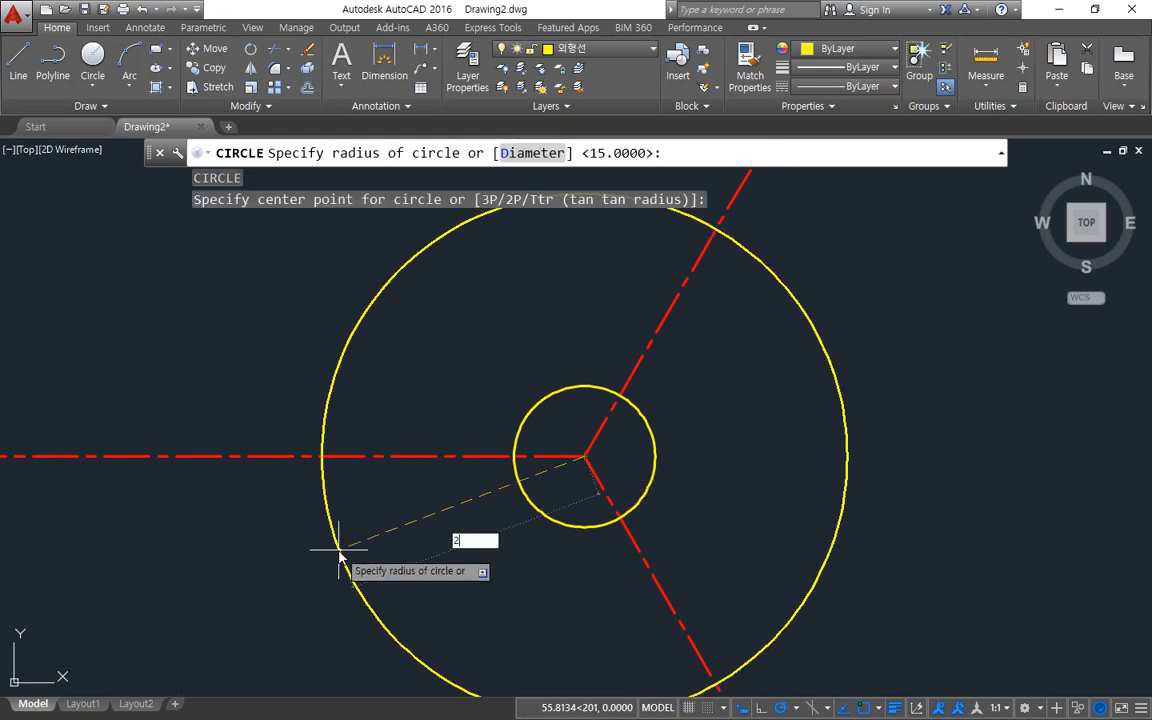
type("0")
key("Return")
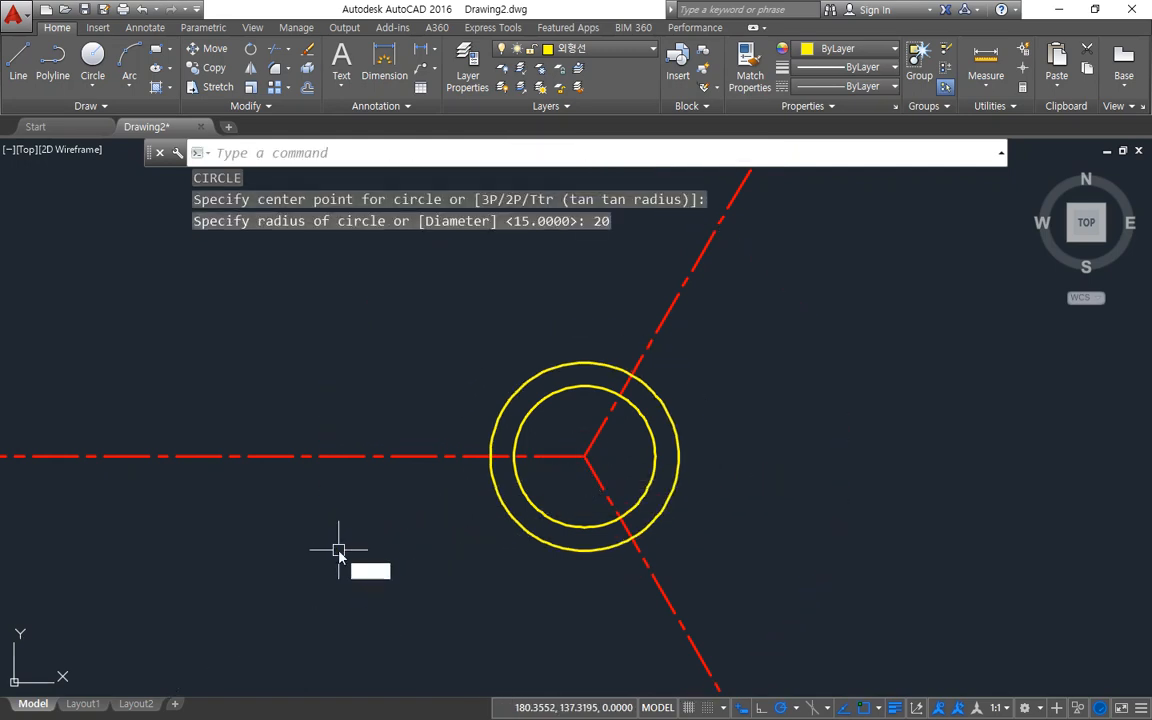
Draw a concentric circle of radius 80 centred on the centreline junction.
key("Return")
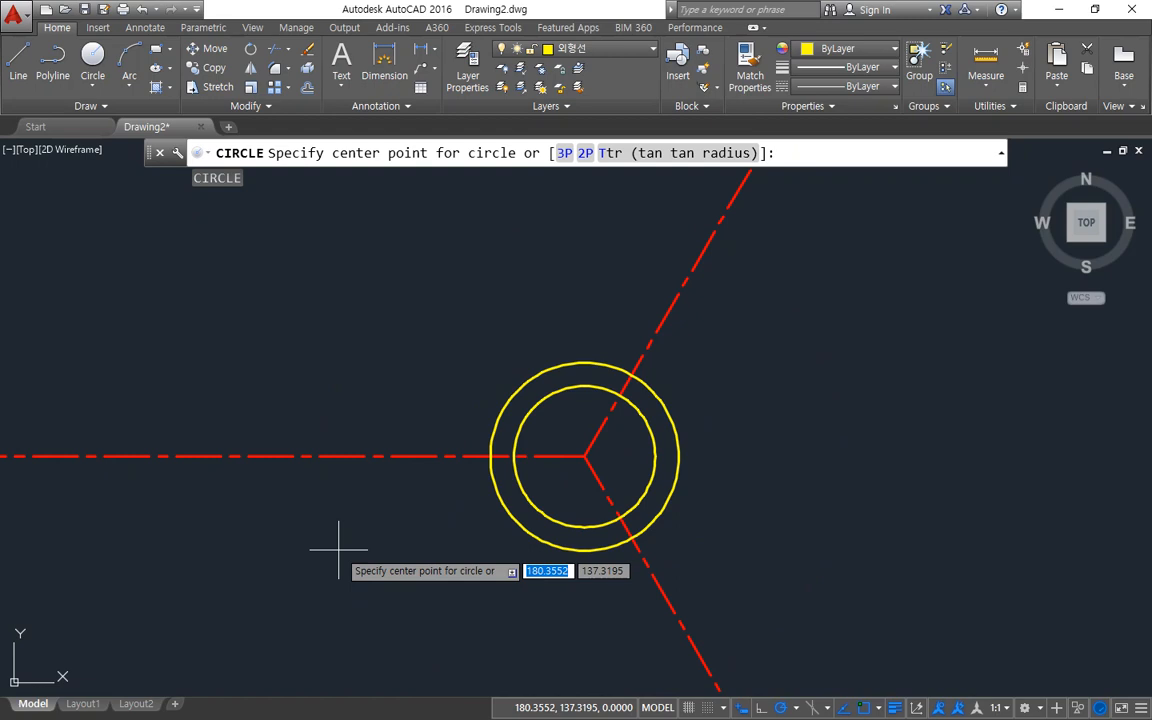
left_click(567, 457)
type("80")
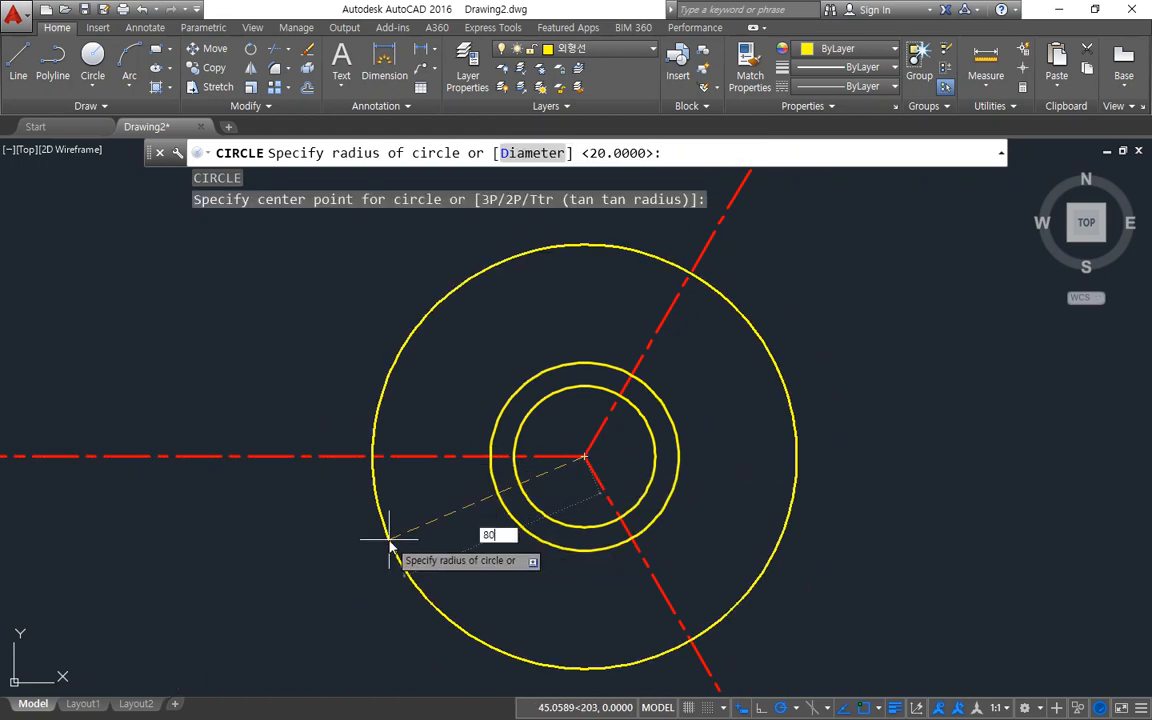
key("Return")
Match the properties of the horizontal centreline onto the radius 80 circle.
scroll(395, 539, "up", 1)
scroll(504, 510, "down", 1)
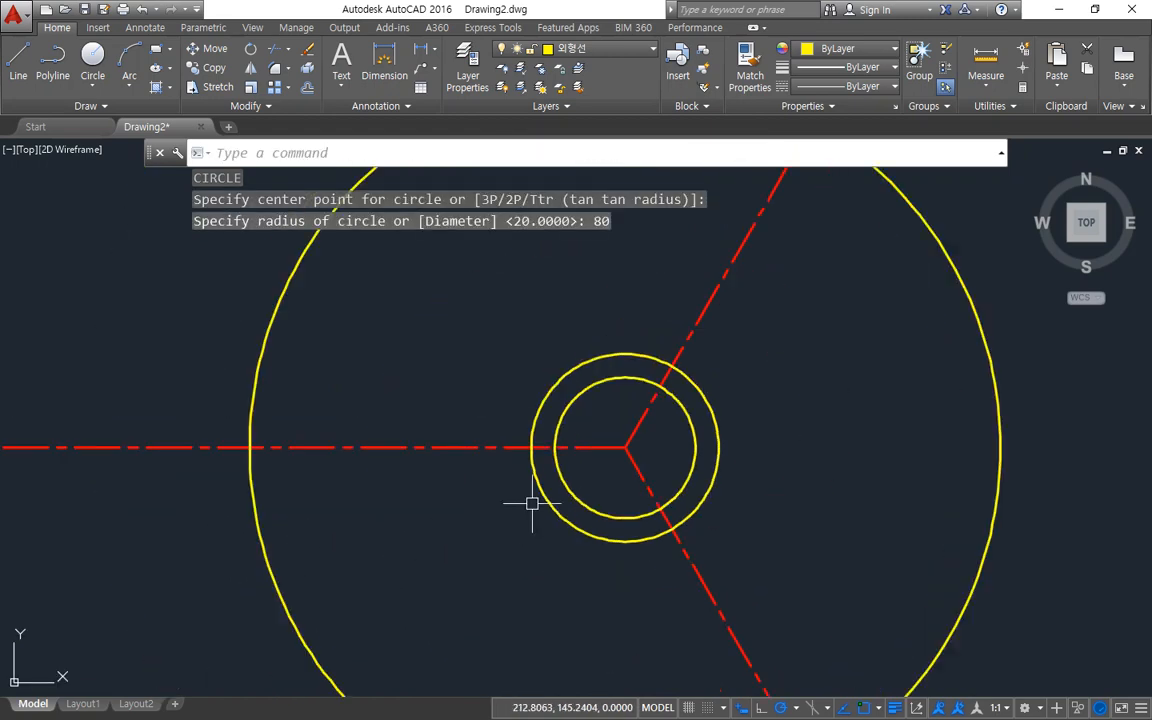
scroll(527, 472, "down", 1)
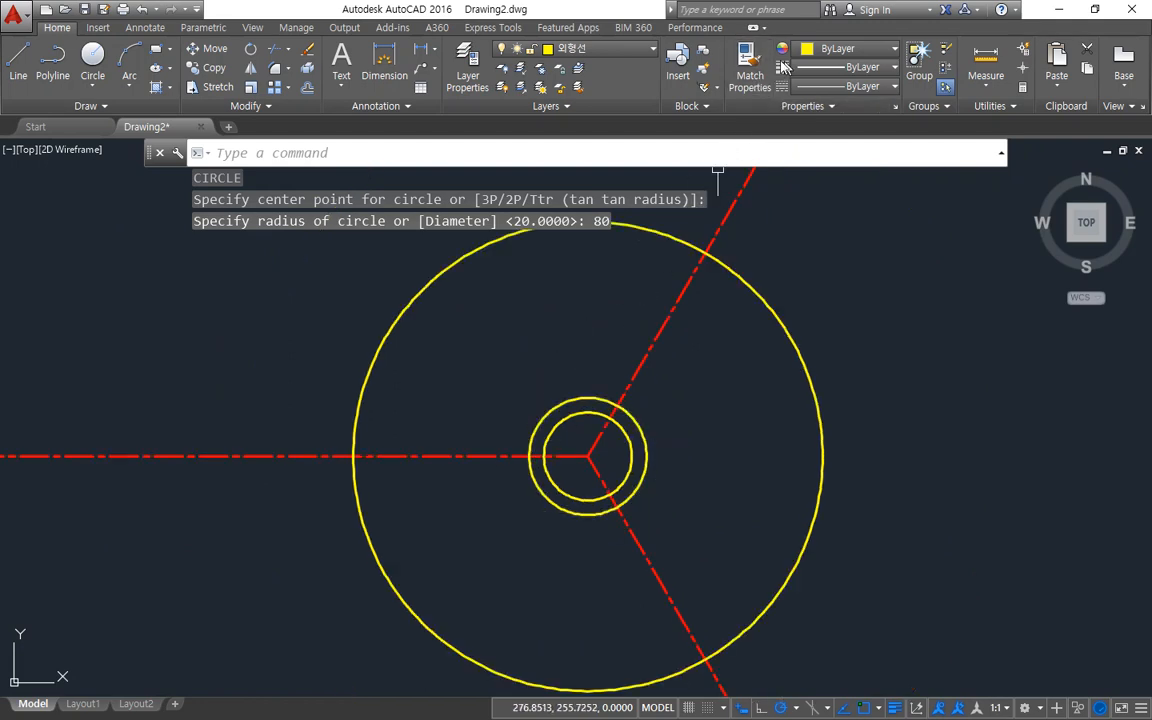
left_click(748, 65)
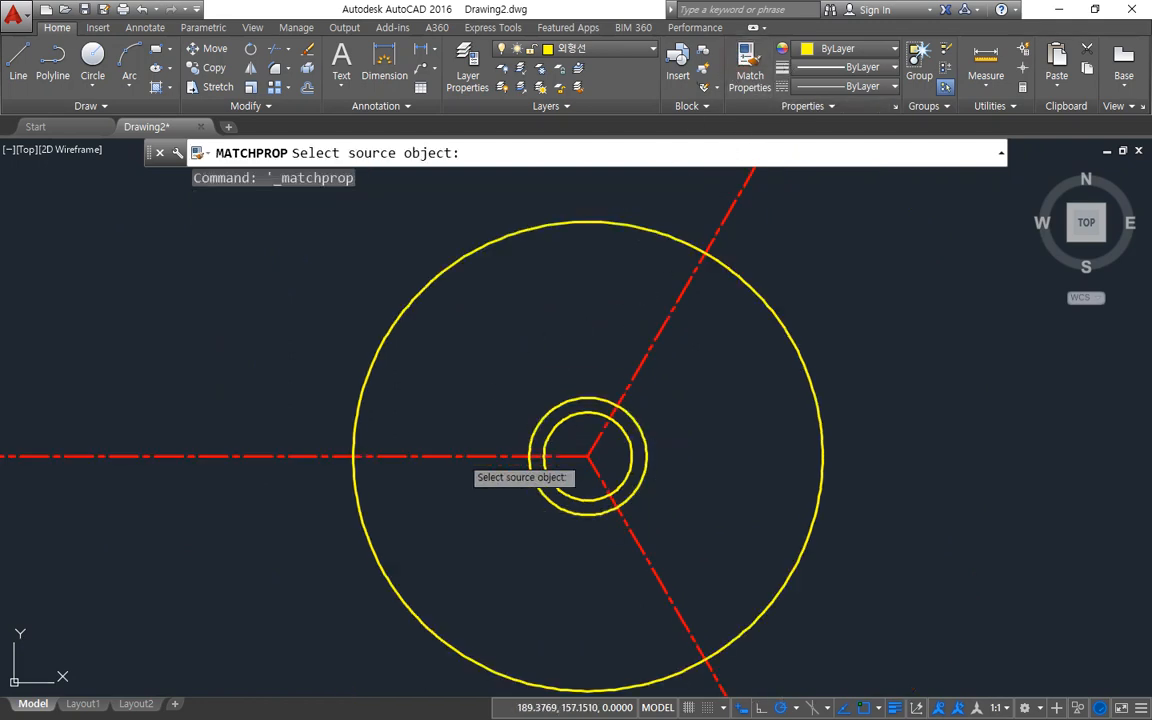
left_click(457, 456)
left_click(360, 386)
key("Return")
Draw a circle of diameter 10 where the horizontal centreline crosses the radius 80 circle.
scroll(134, 560, "down", 5)
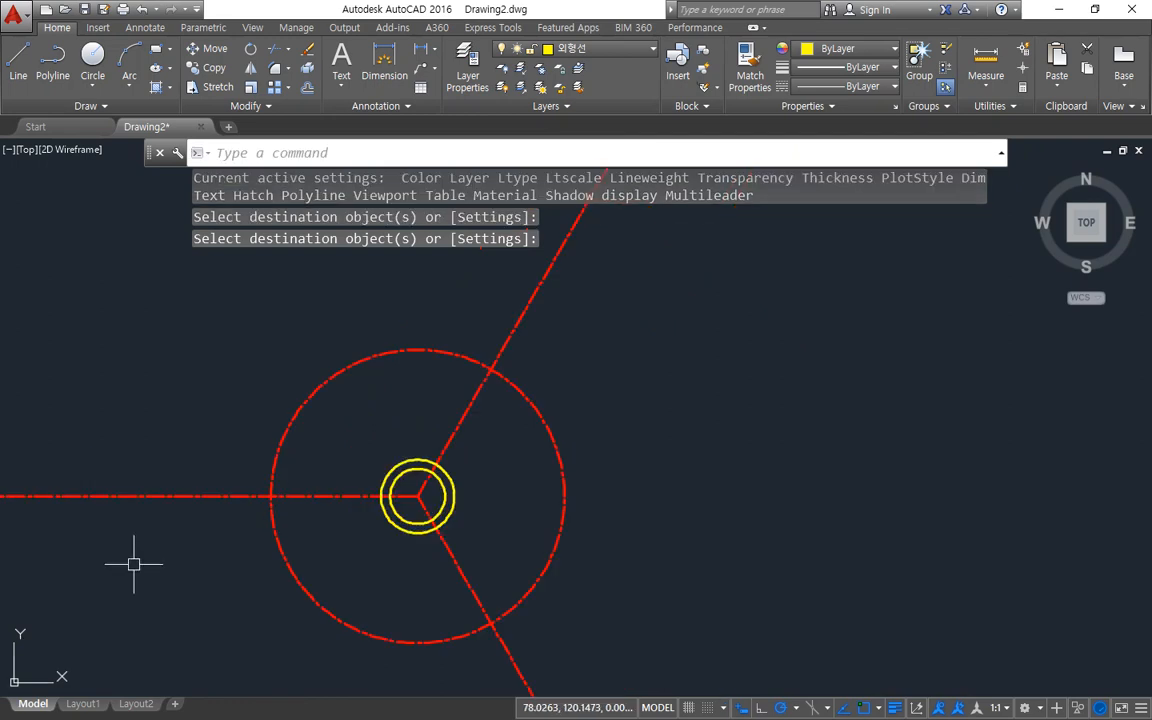
scroll(260, 478, "up", 5)
type("c")
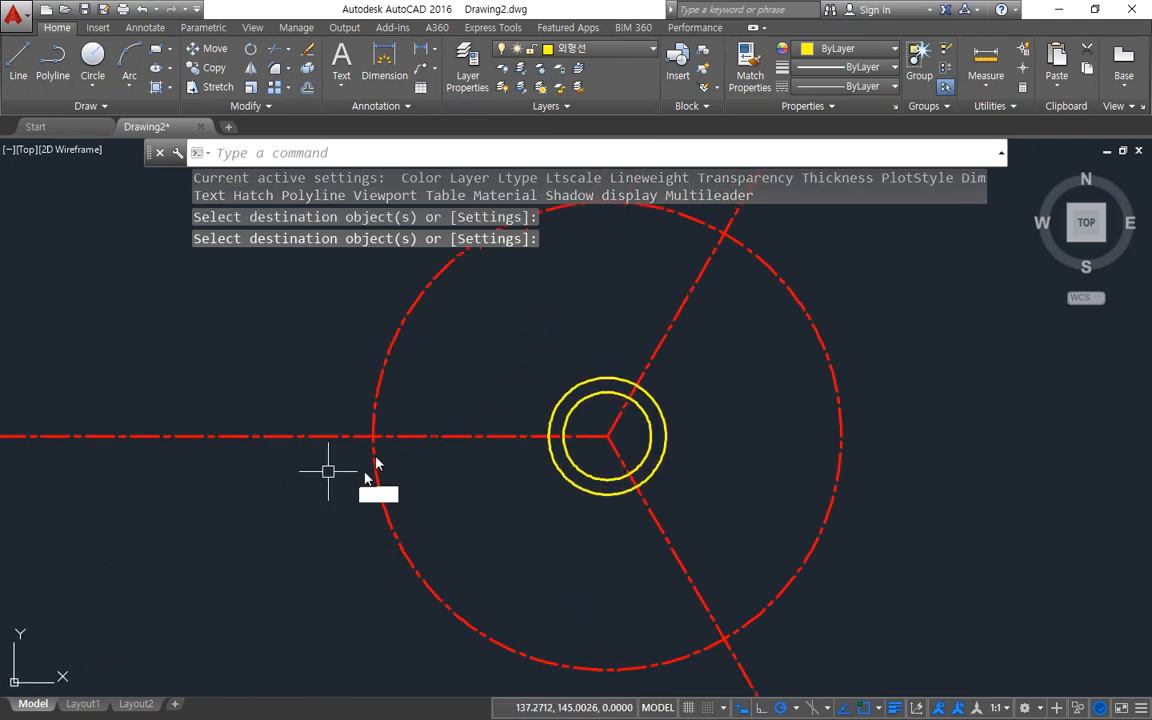
key("Return")
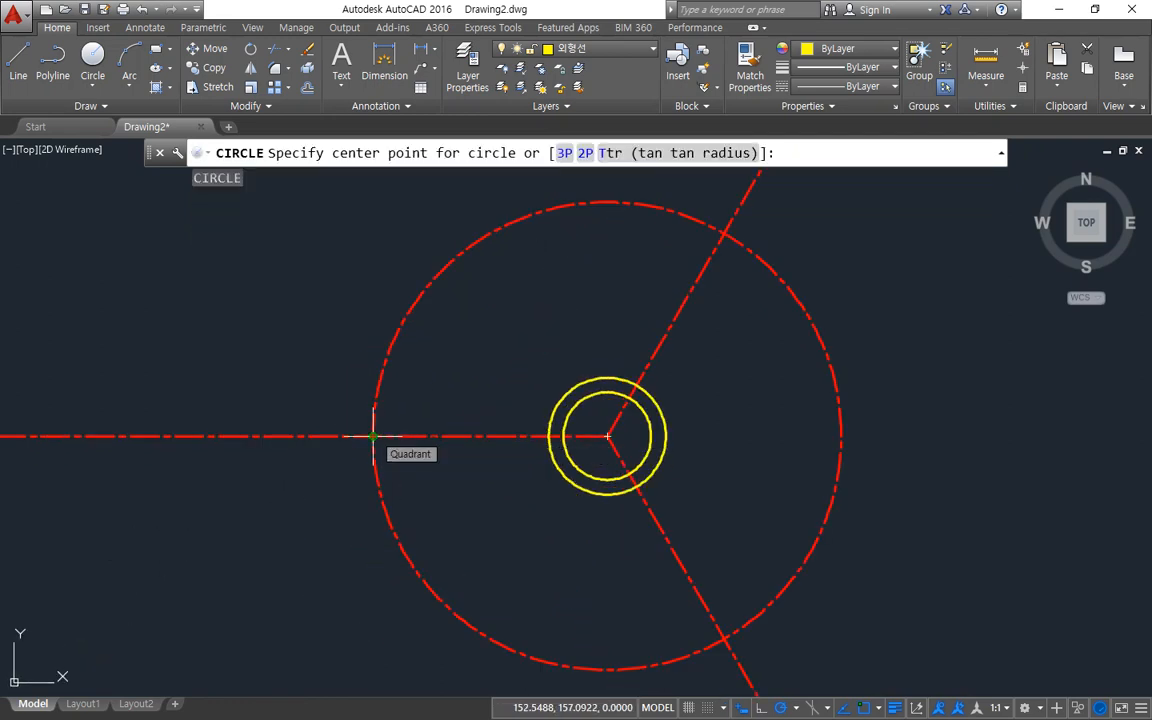
left_click(373, 436)
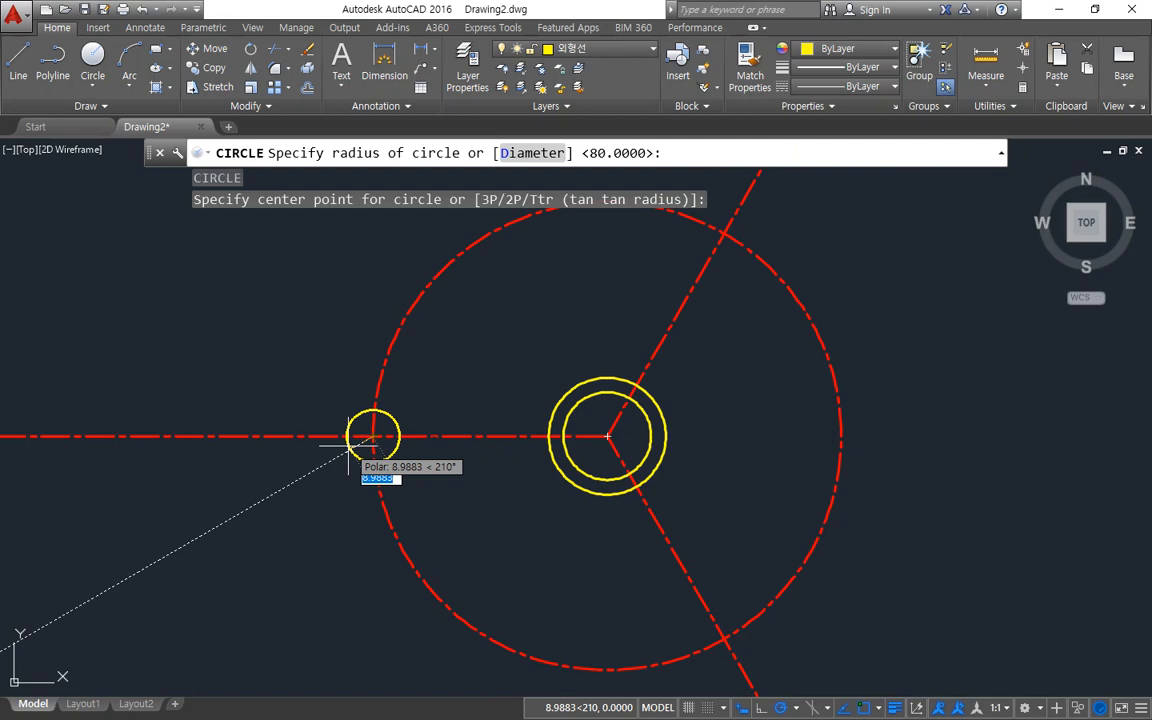
type("d")
key("Return")
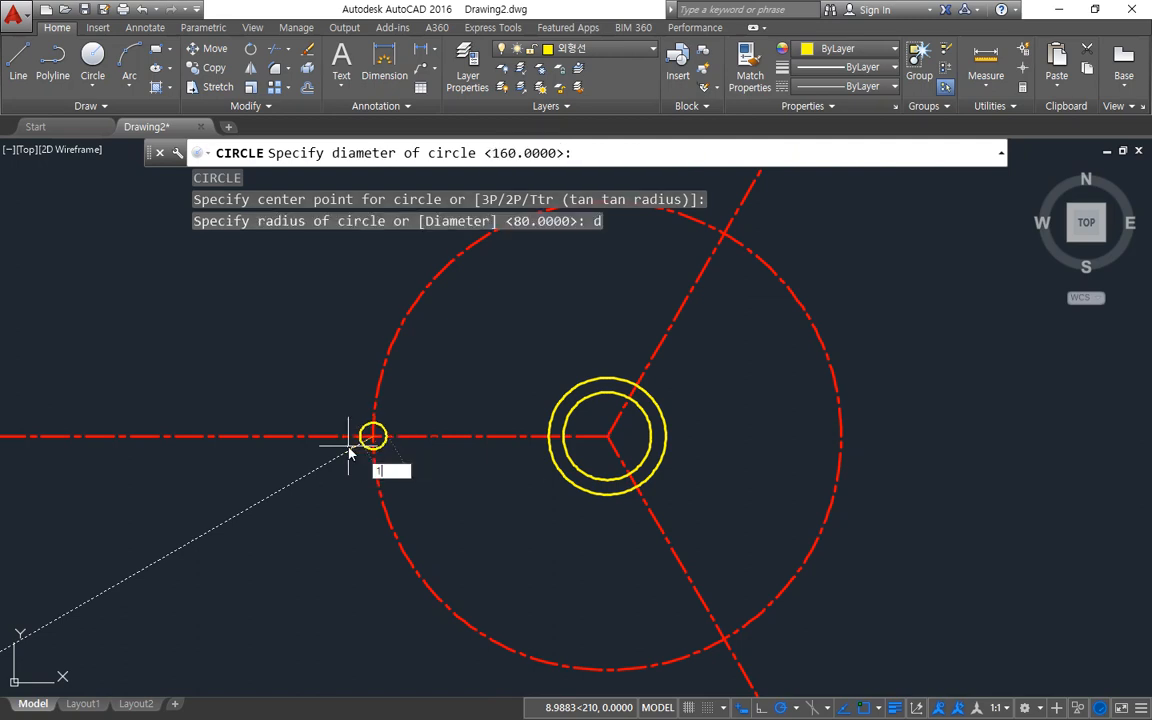
type("10")
key("Return")
Draw circles of the same 10 diameter where the 60° and 300° centrelines cross the radius 80 circle.
key("Return")
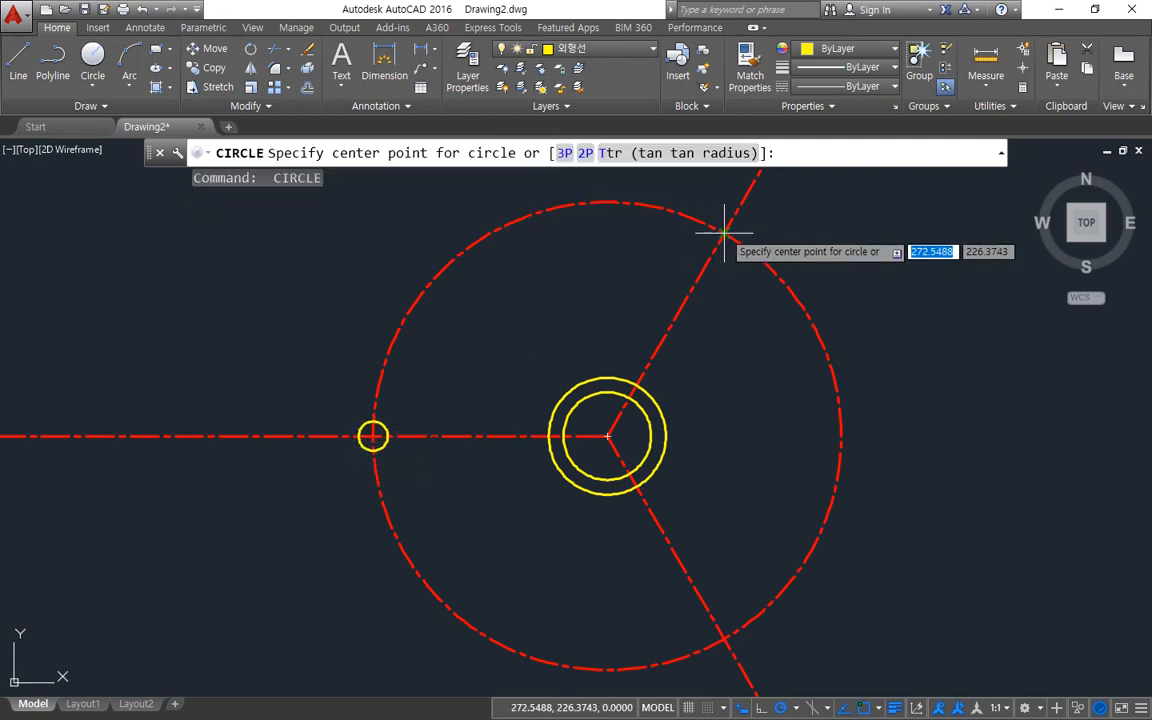
left_click(724, 236)
key("Return")
middle_click_drag(715, 453, 694, 352)
key("Return")
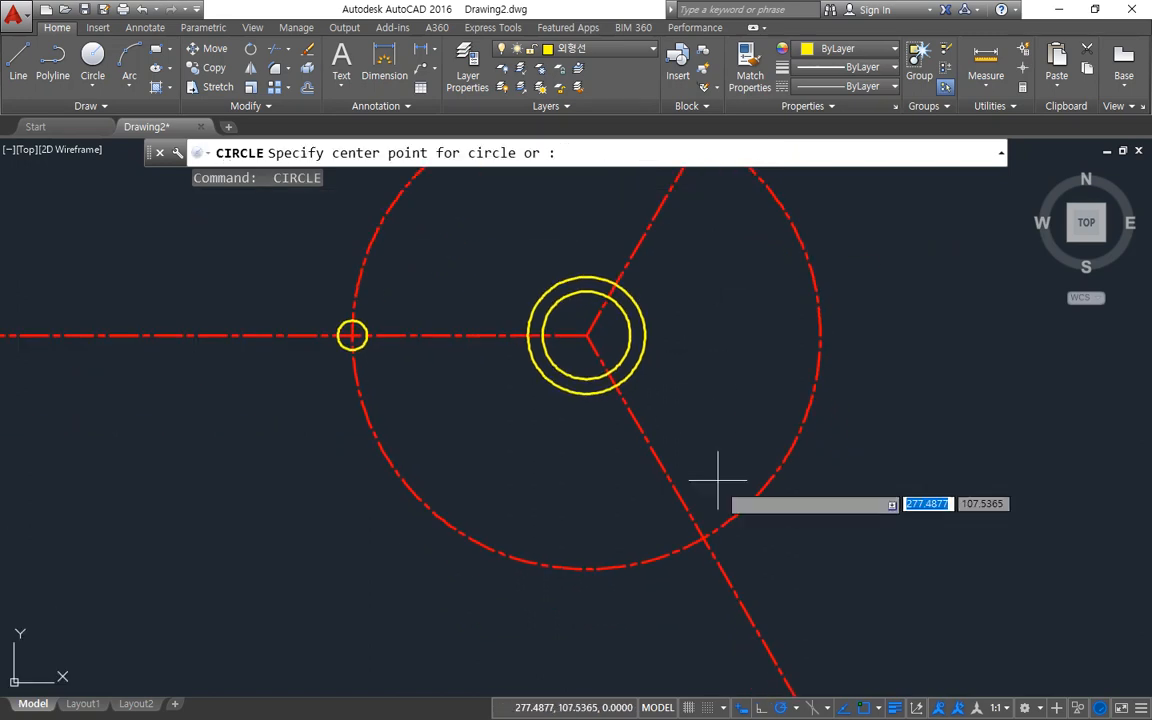
left_click(703, 538)
Draw a concentric circle of radius 10 around the small circle on the horizontal centreline.
key("Return")
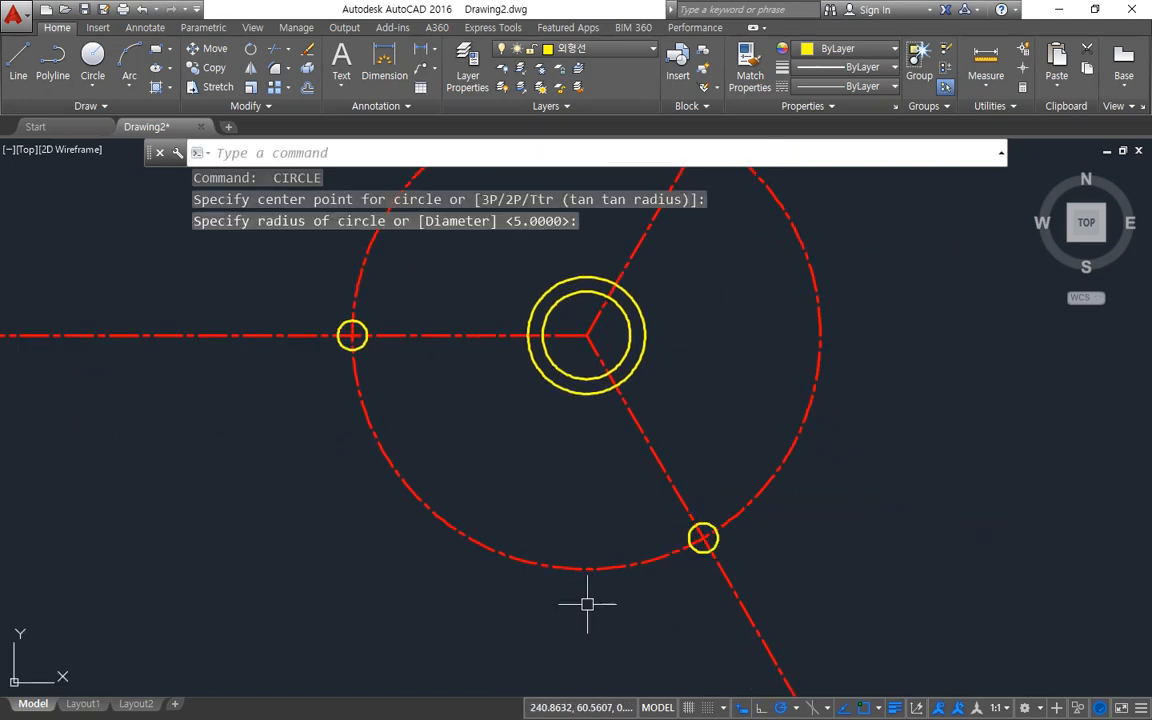
scroll(381, 382, "up", 2)
key("Return")
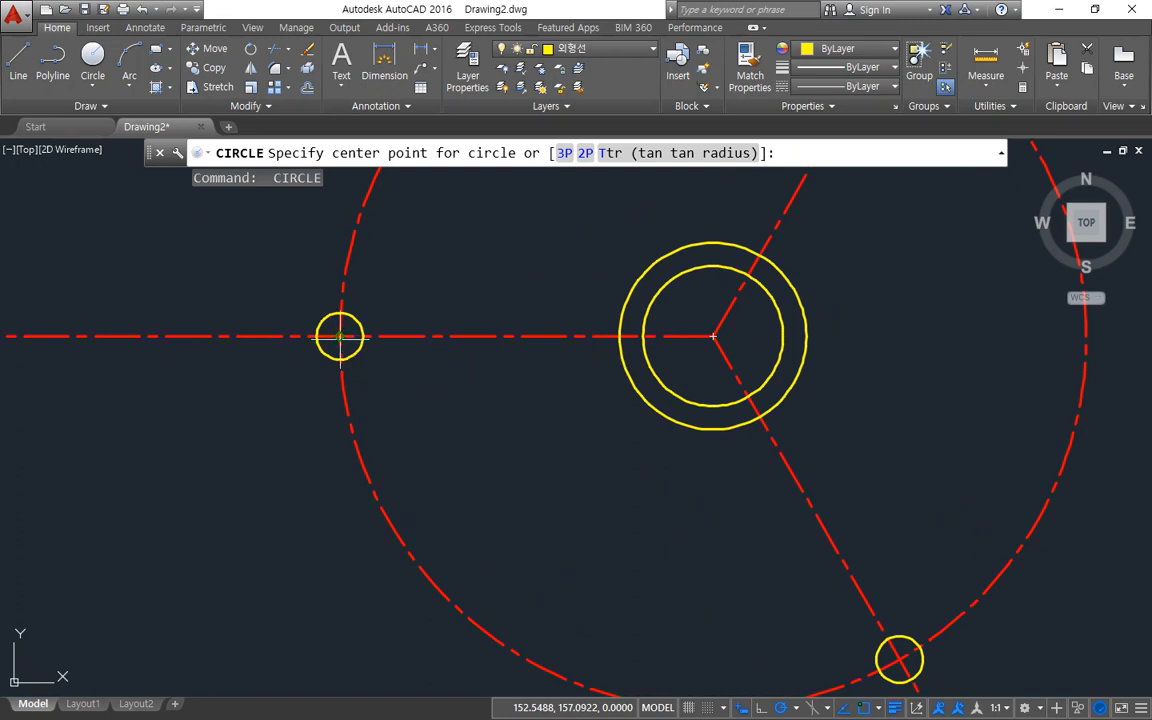
left_click(340, 336)
type("10")
key("Return")
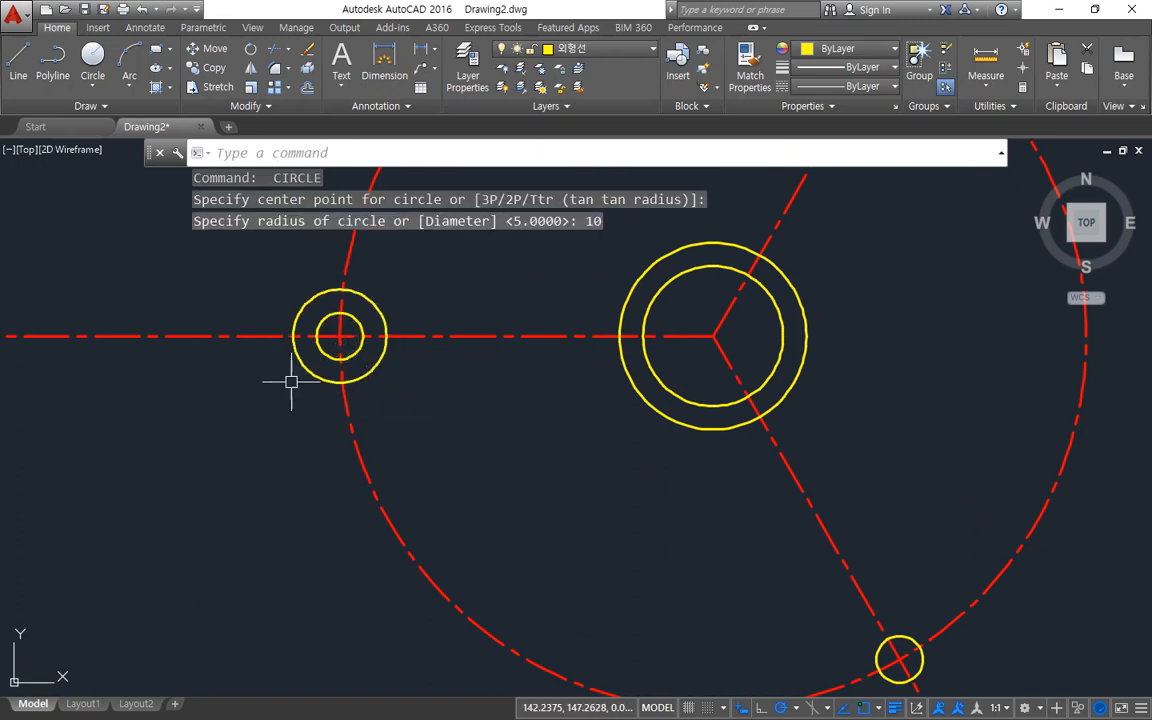
Draw concentric circles of radius 10 around the small circles on the 60° and 300° centrelines.
scroll(455, 381, "down", 2)
middle_click_drag(498, 507, 478, 595)
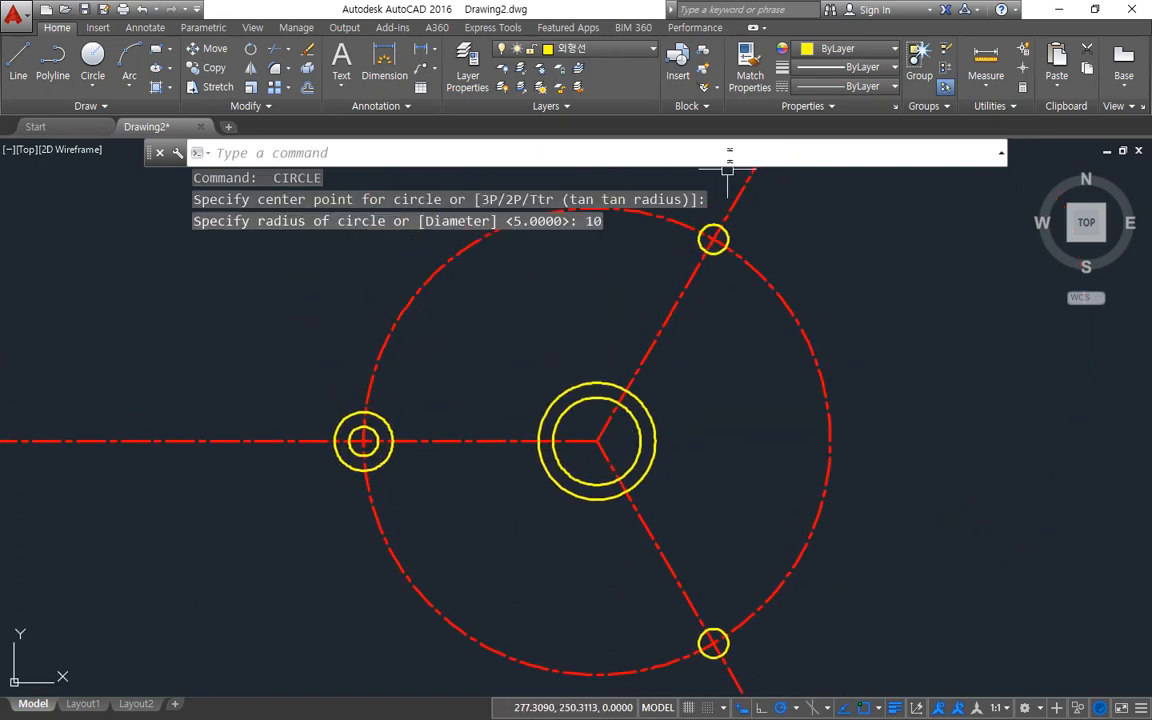
key("Return")
left_click(713, 239)
key("Return")
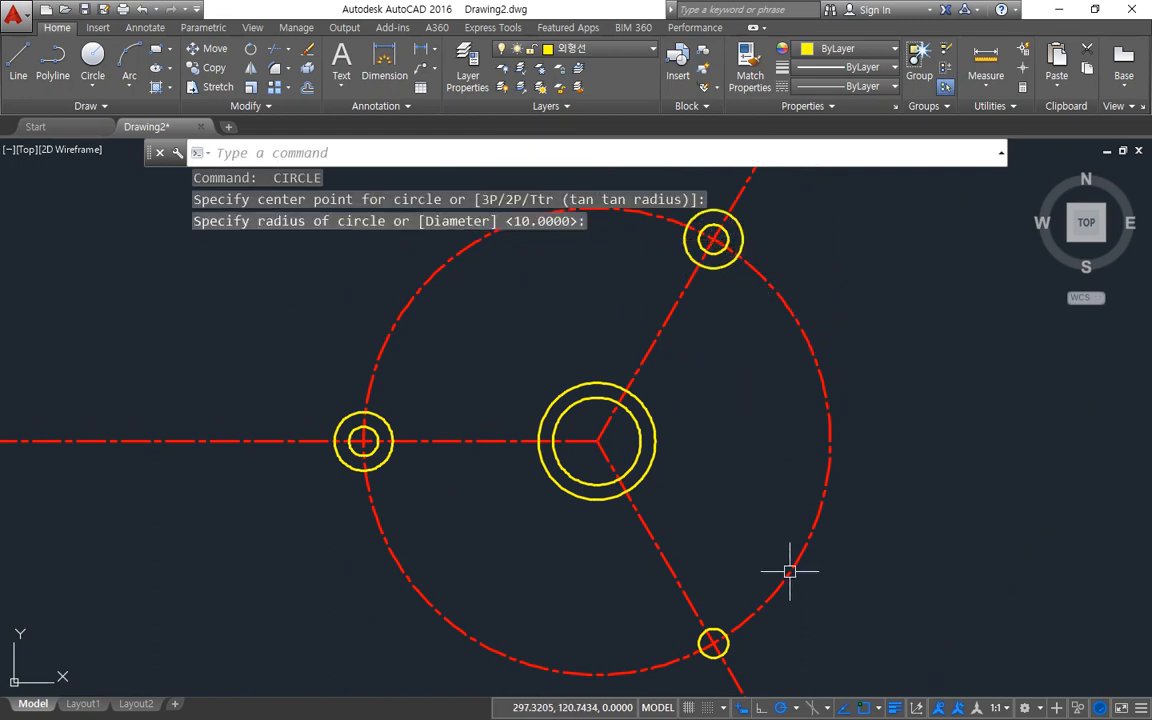
key("Return")
left_click(713, 643)
key("Return")
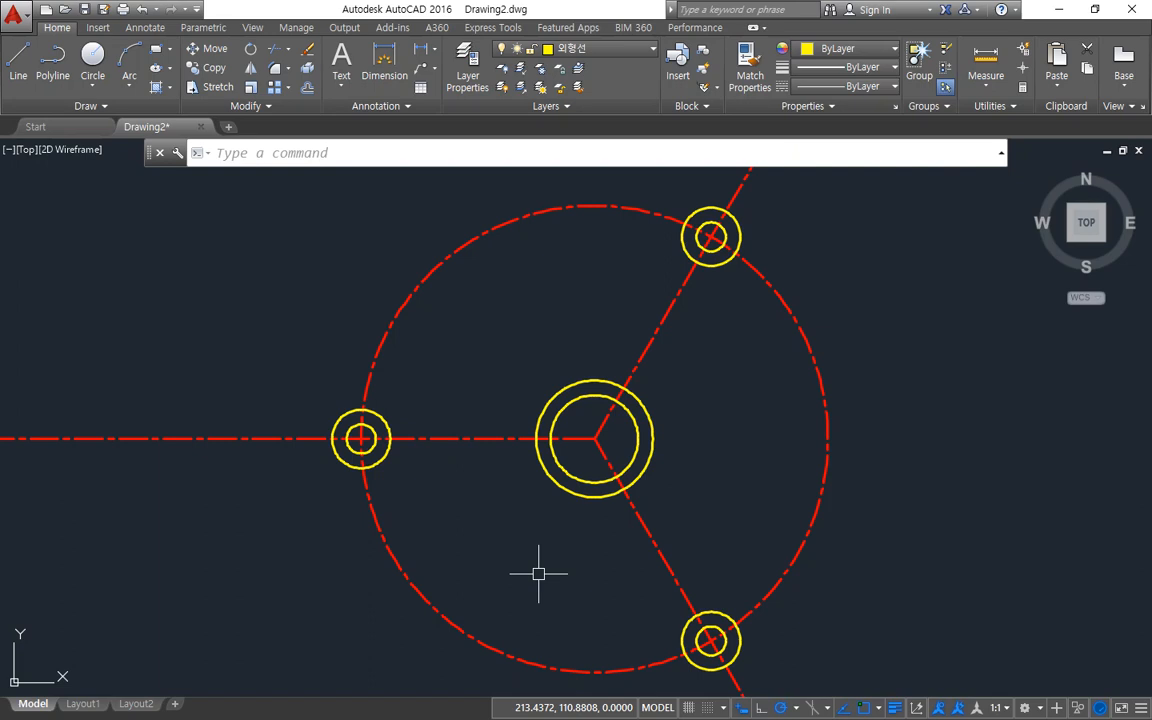
Offset the radius 10 circle at each of the three arm ends outward by 3.
type("o")
key("Return")
type("3")
key("Return")
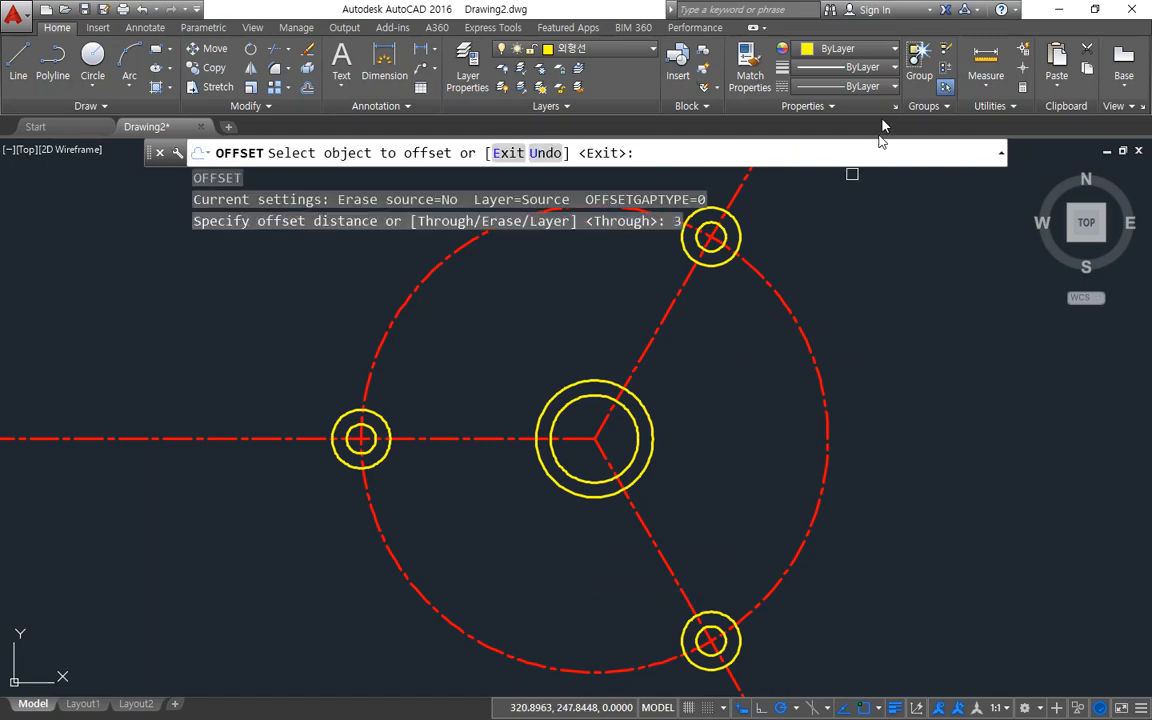
left_click(684, 228)
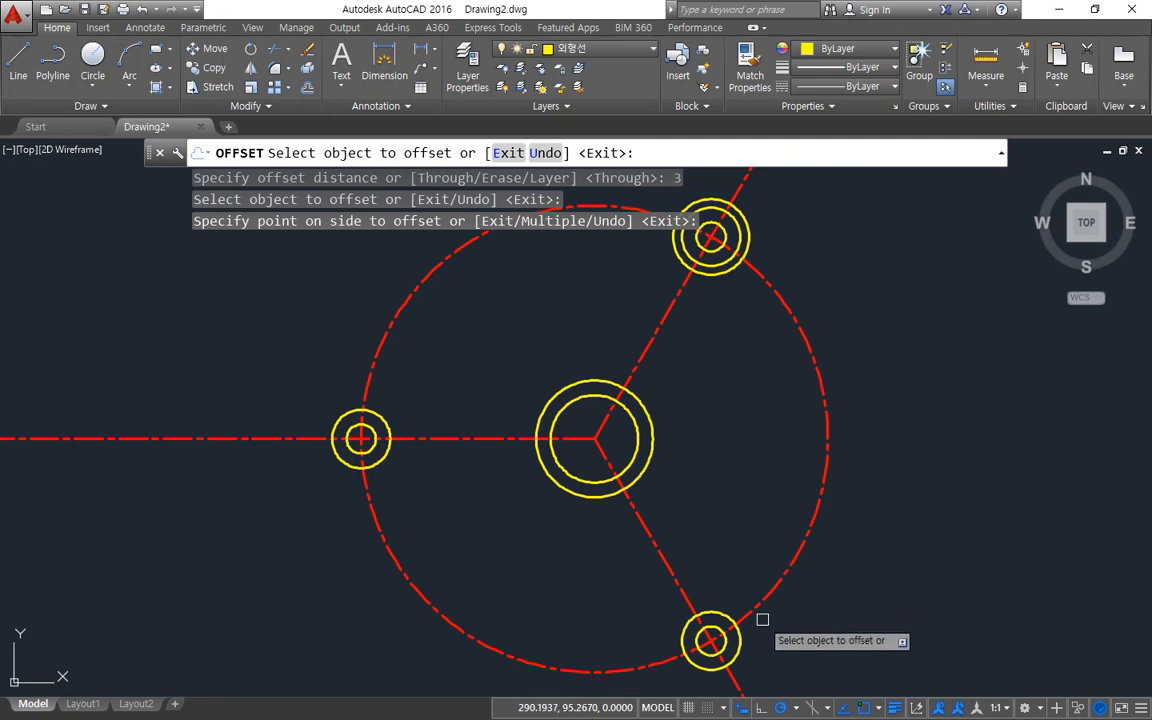
left_click(741, 643)
left_click(755, 648)
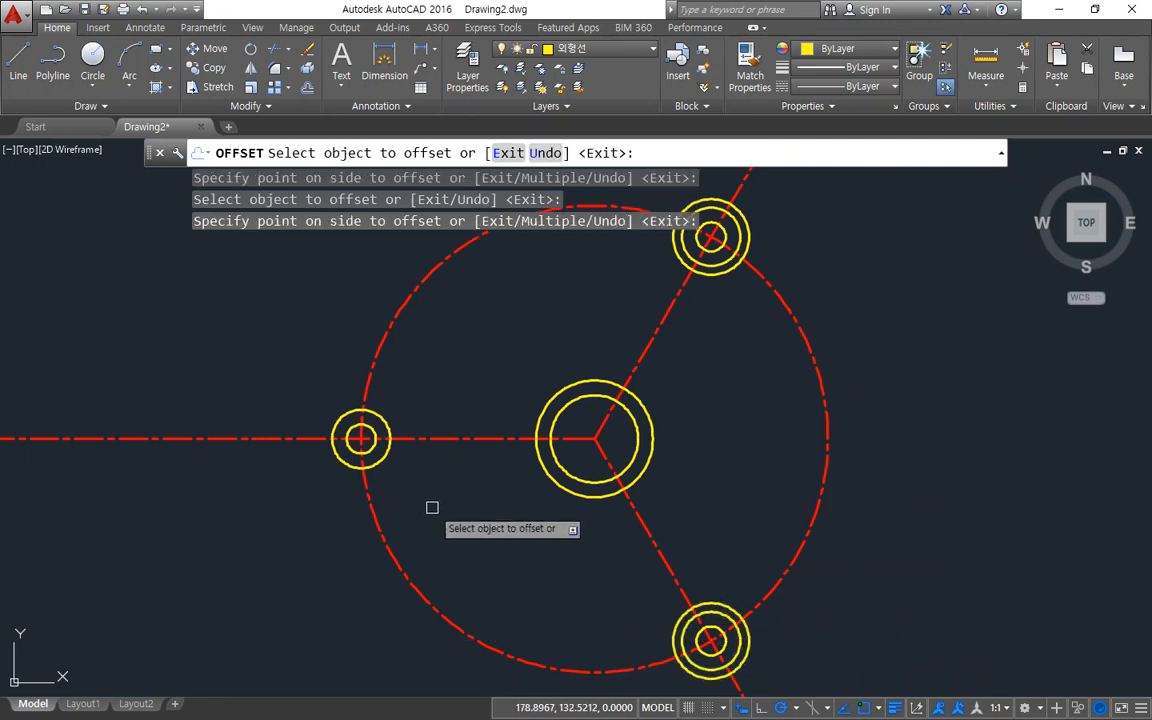
left_click(382, 460)
left_click(442, 509)
key("Return")
Trim the radius 80 centreline circle and the three straight centrelines outside the 3 offset circles.
scroll(437, 497, "down", 2)
type("tr")
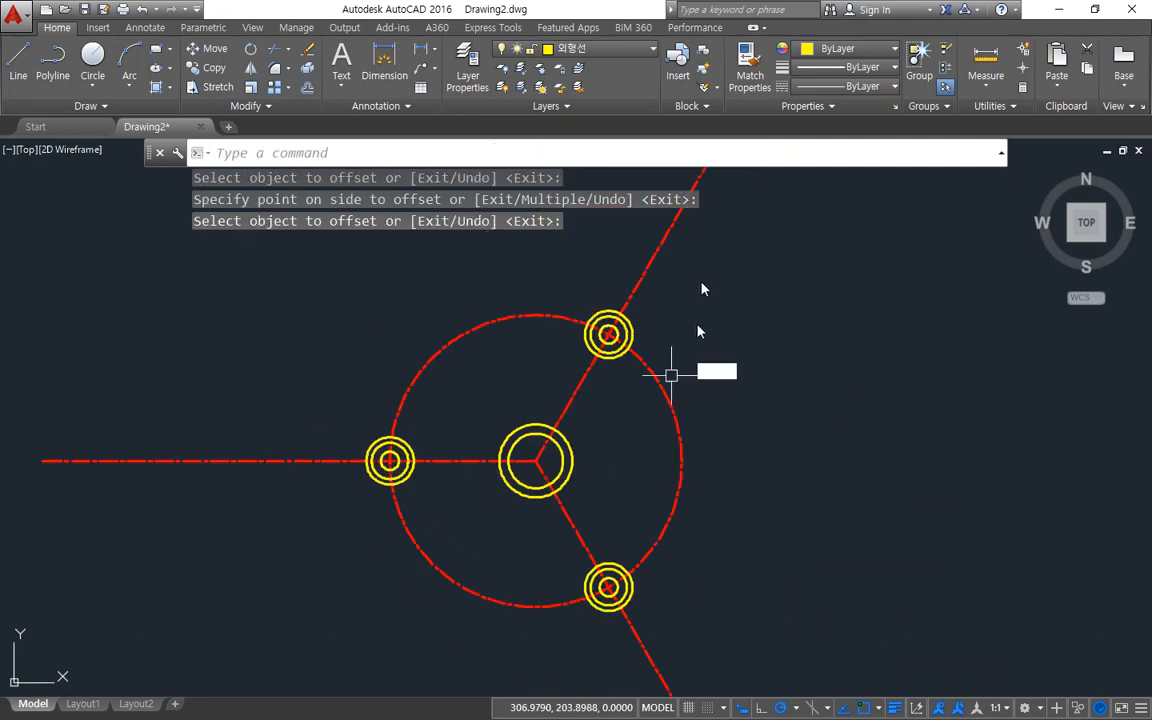
key("Return")
key("Return")
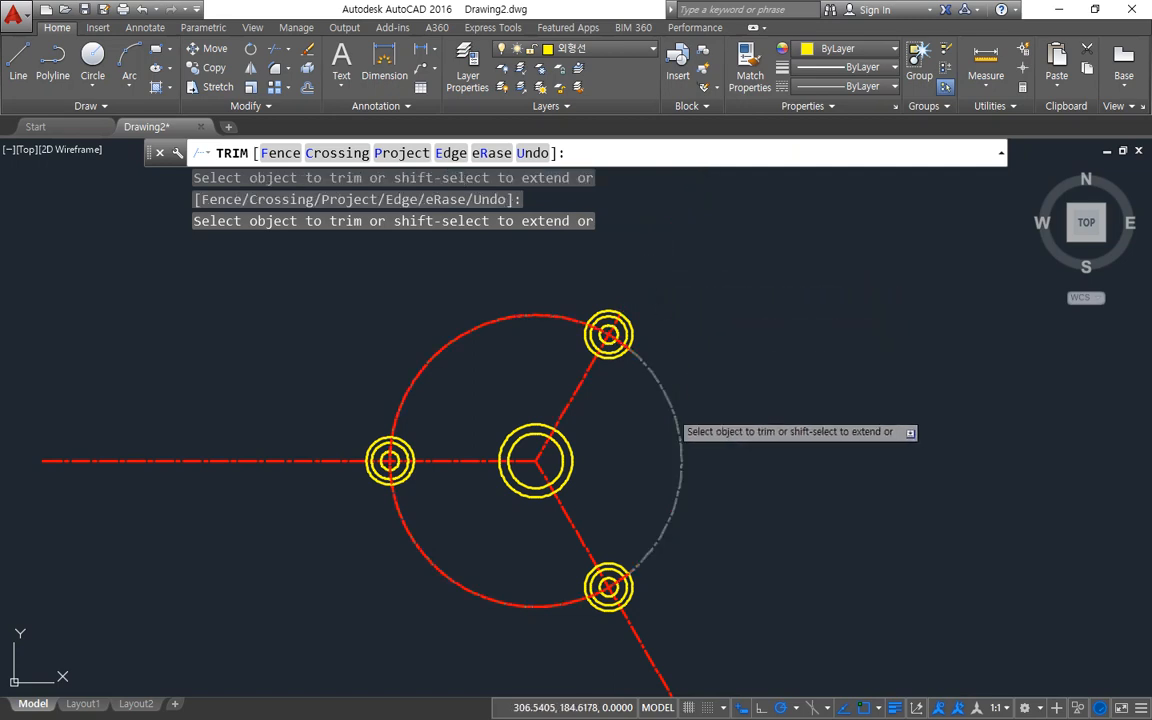
left_click(670, 411)
left_click(499, 318)
left_click(301, 463)
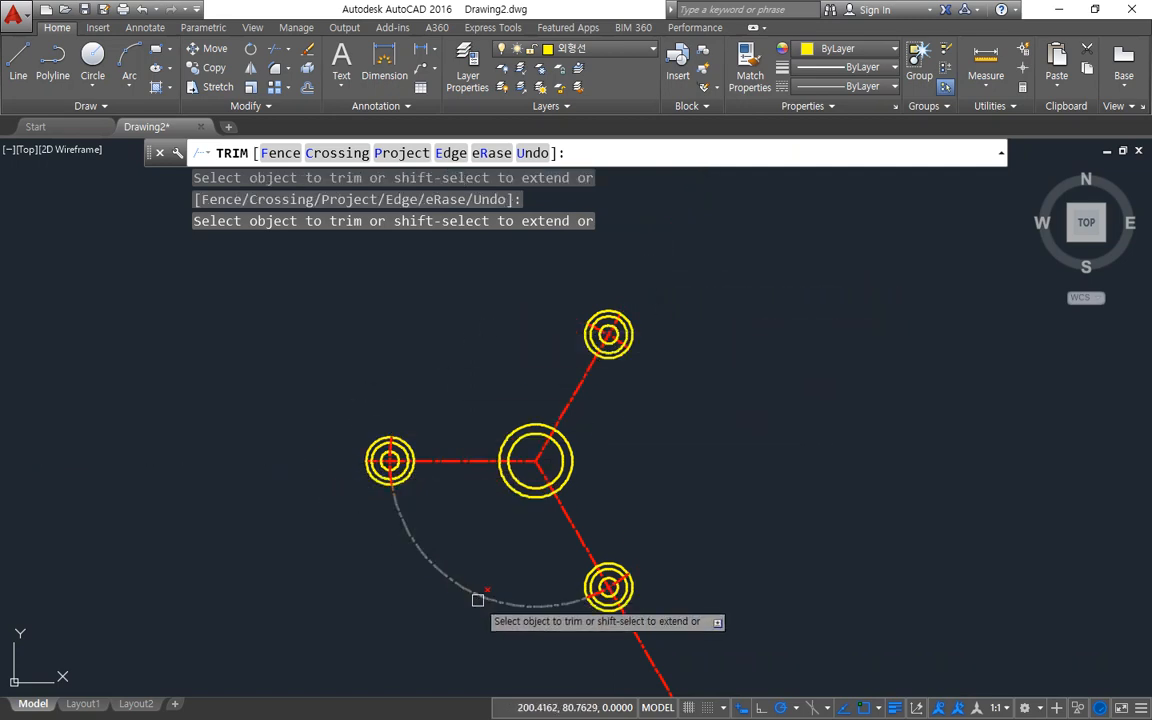
left_click(476, 599)
left_click(645, 645)
key("Return")
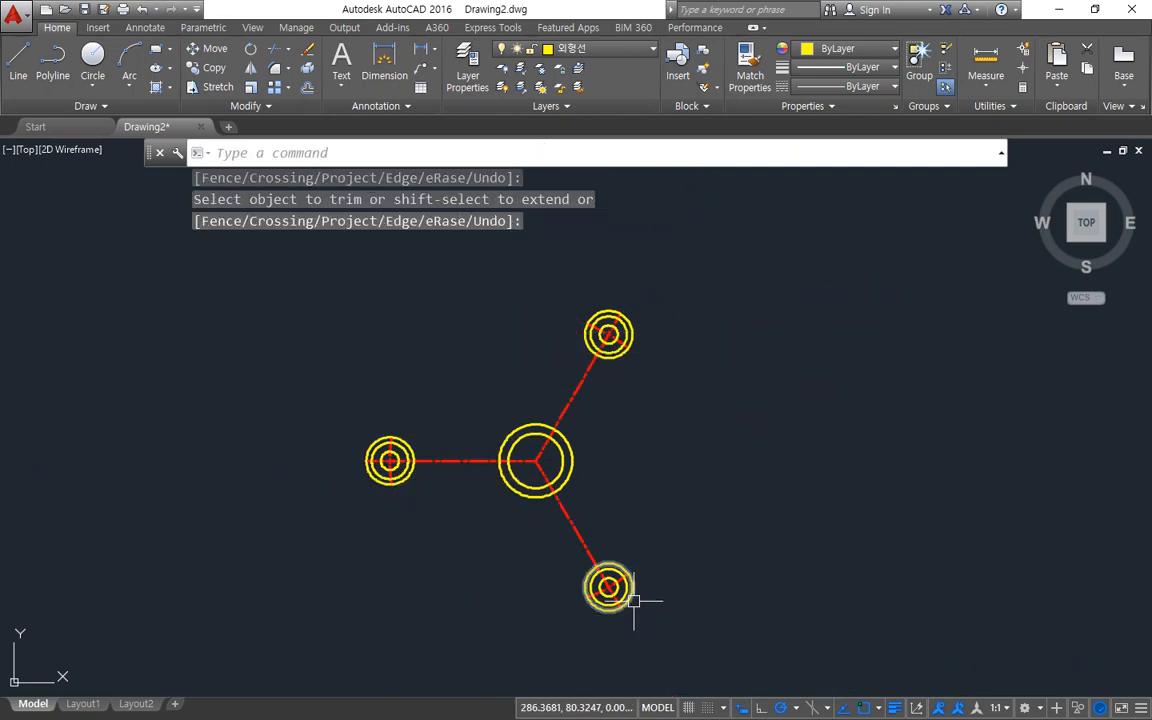
Erase the three helper circles offset by 3 around the arm ends.
left_click(630, 597)
left_click(625, 355)
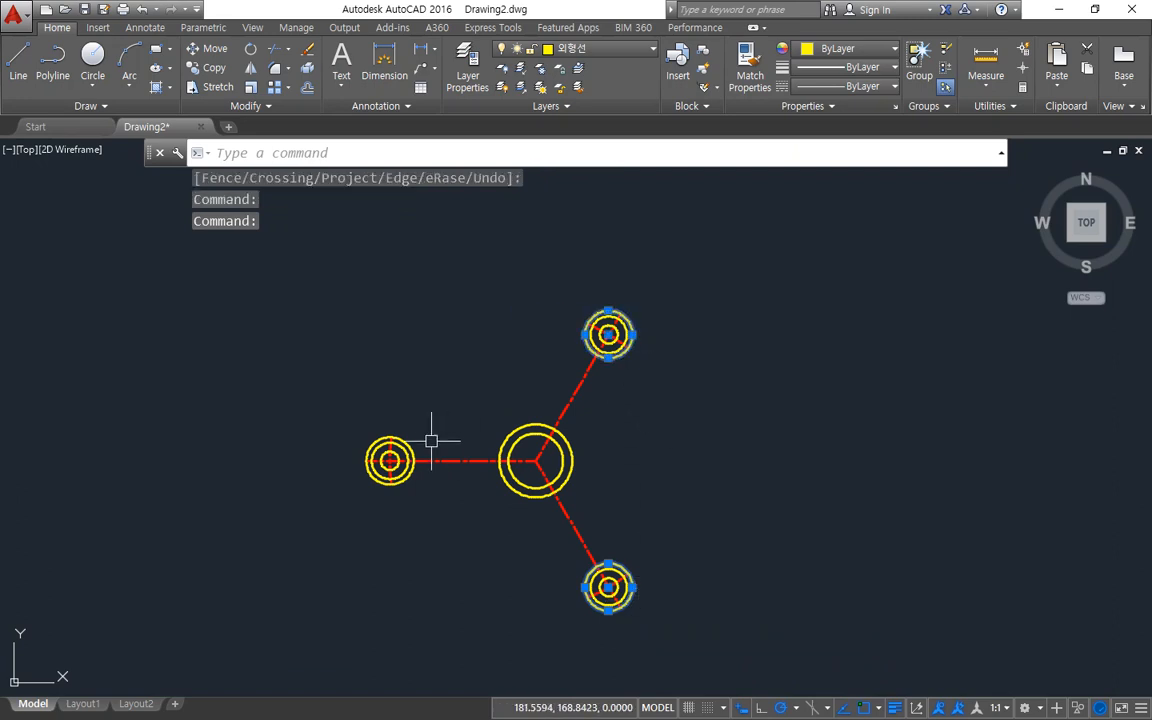
left_click(411, 448)
type("e")
key("Return")
Offset the radius 10 circle at each of the three arm ends outward by 10.
scroll(433, 482, "up", 2)
scroll(433, 482, "up", 2)
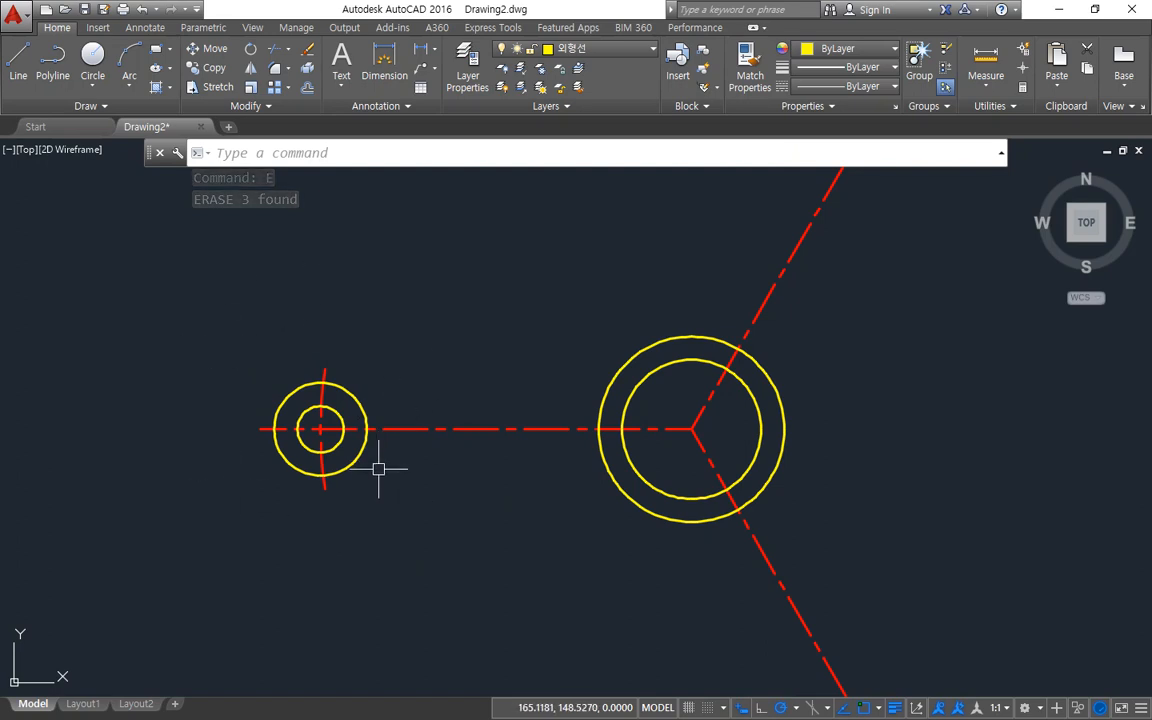
mouse_move(329, 381)
left_mouse_down()
mouse_move(373, 280)
mouse_move(334, 486)
mouse_move(368, 603)
left_mouse_up()
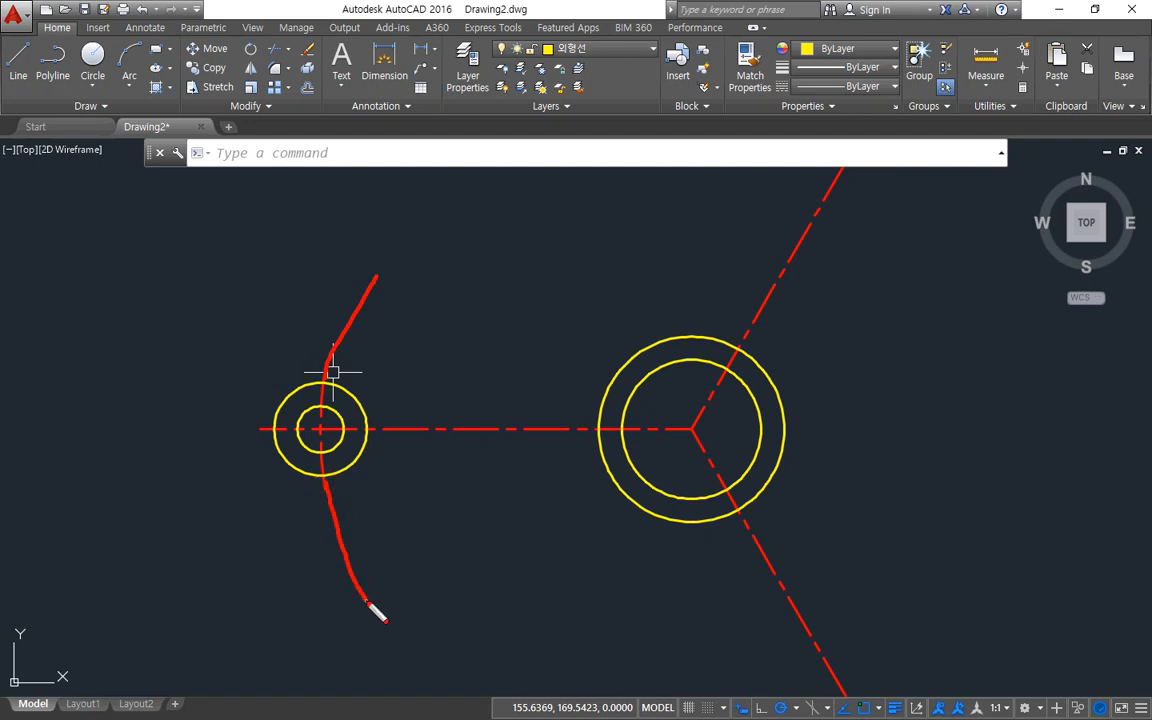
type("o")
key("Return")
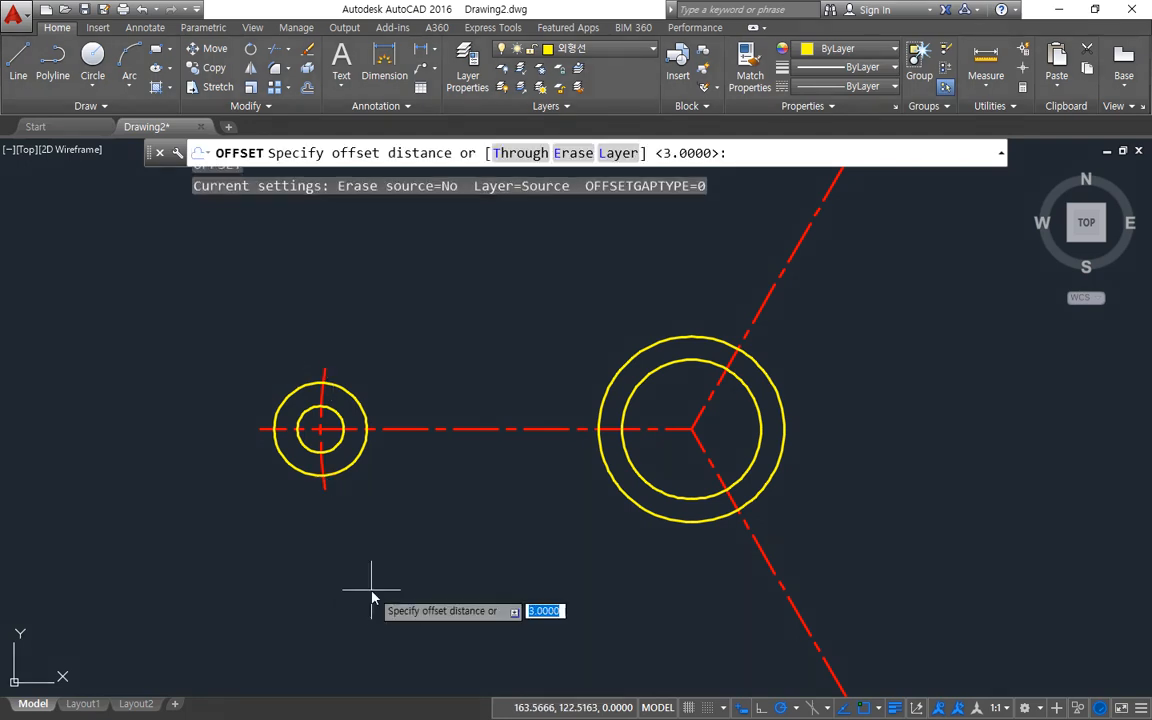
type("10")
key("Return")
left_click(366, 432)
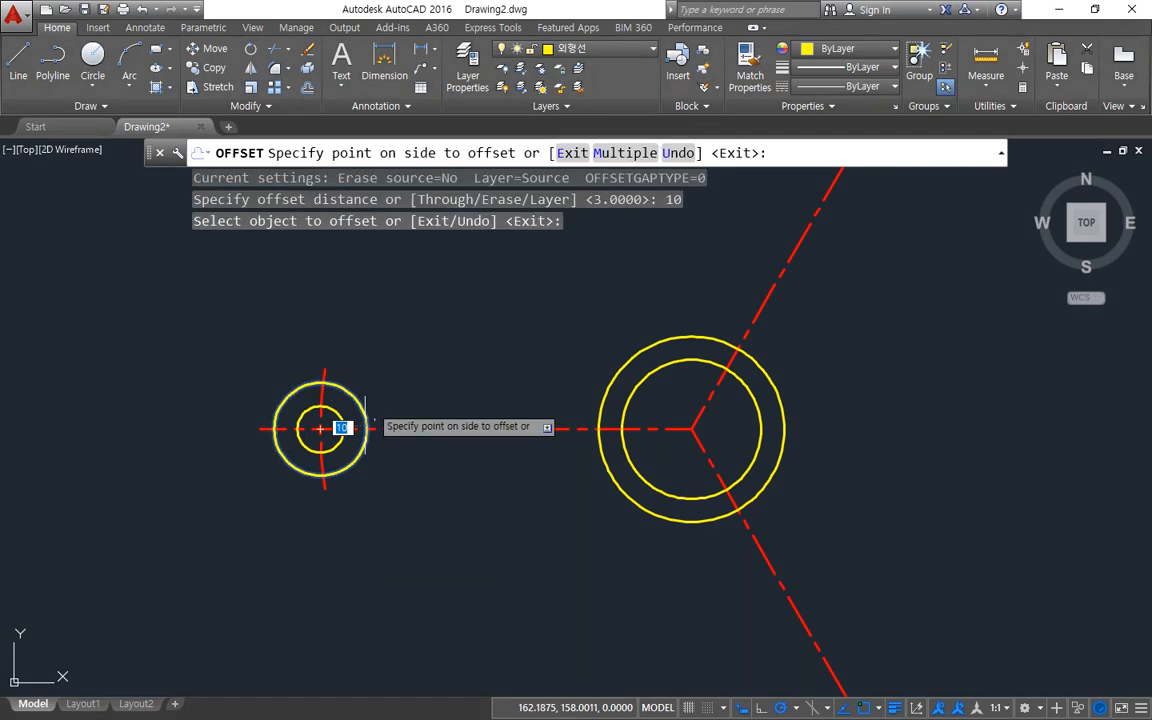
left_click(381, 381)
scroll(381, 381, "down", 2)
left_click(708, 588)
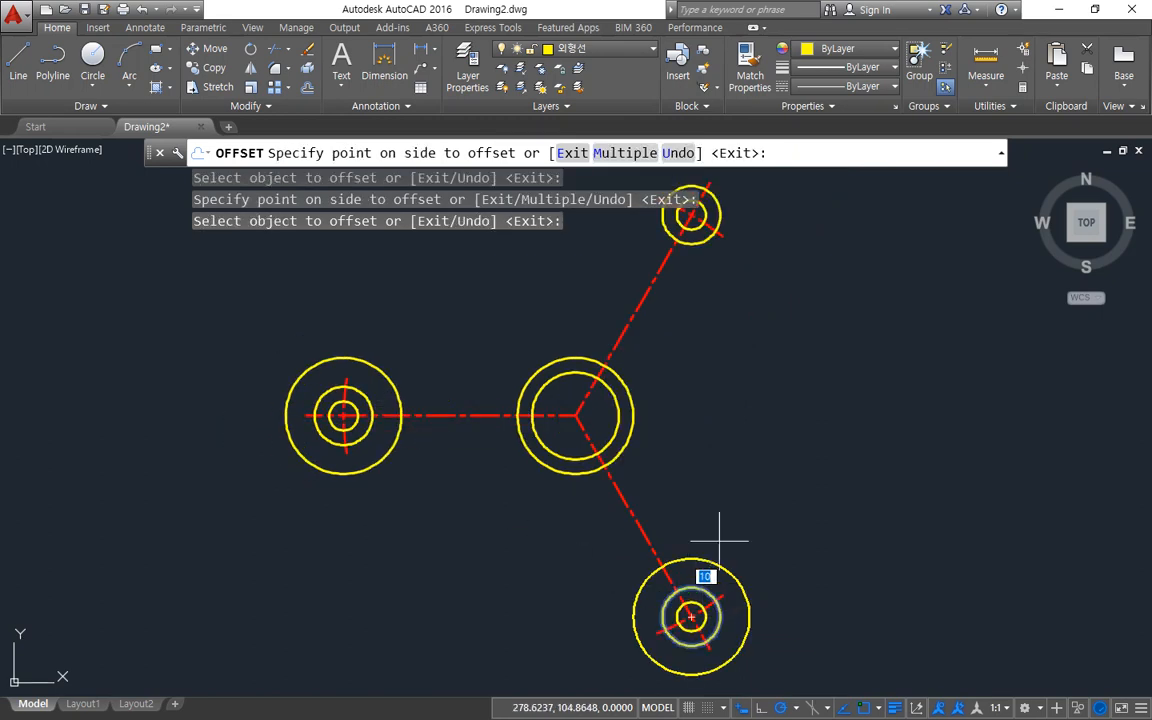
left_click(728, 535)
left_click(698, 250)
left_click(746, 380)
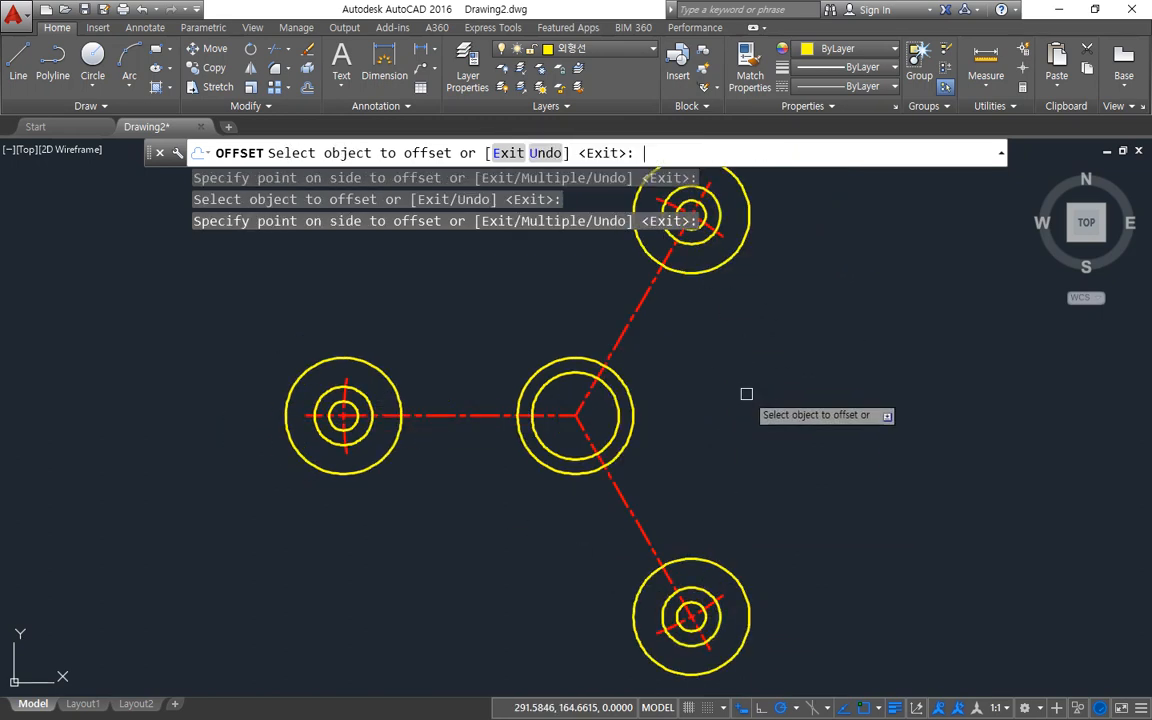
key("Return")
Extend both ends of the short arc centreline on the 60° arm to its outermost circle.
middle_click_drag(688, 425, 674, 460)
middle_click_drag(670, 365, 668, 470)
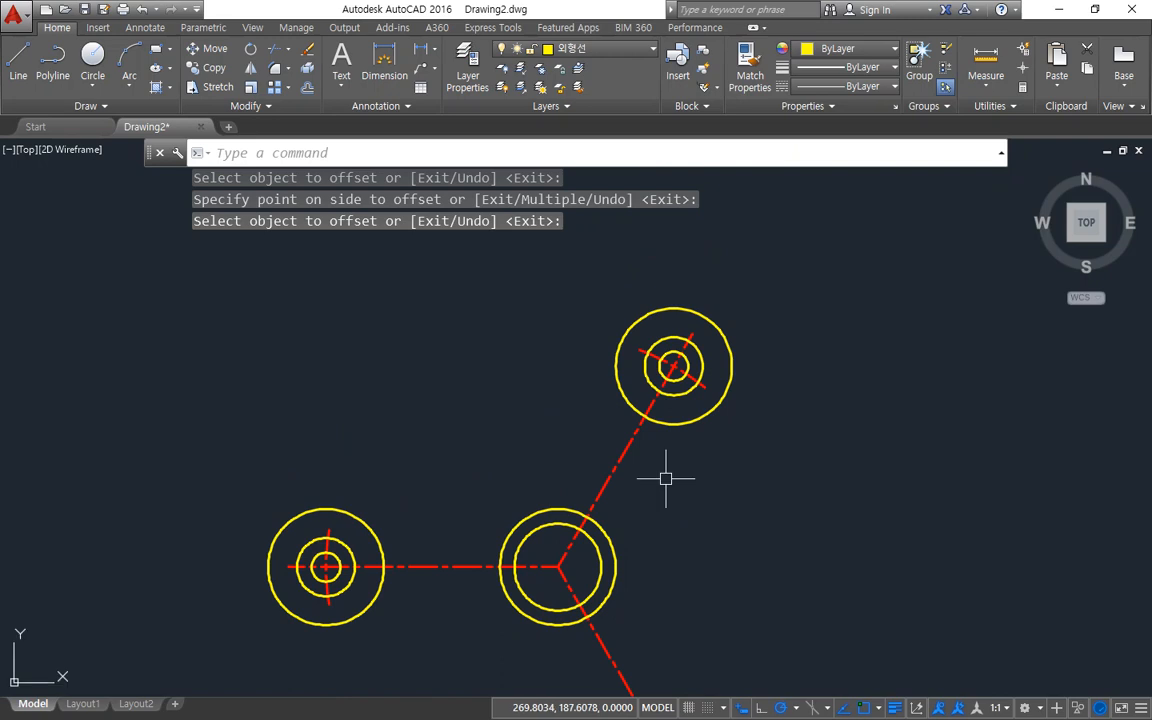
scroll(689, 376, "up", 2)
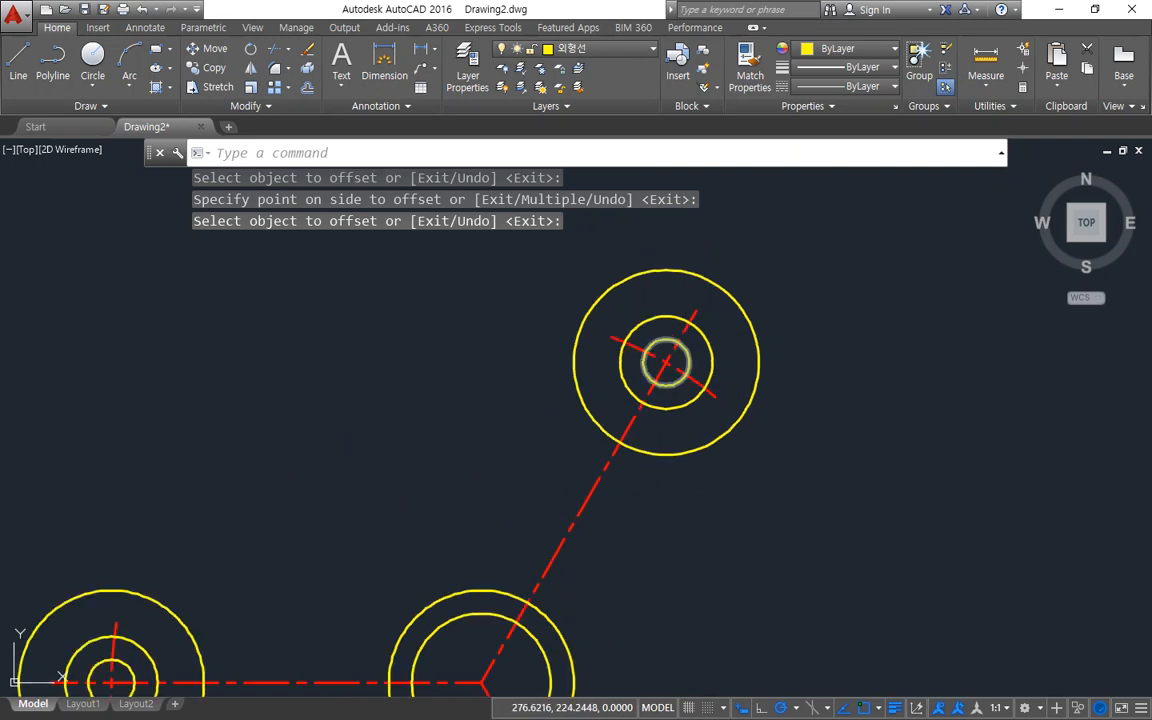
type("ex")
key("Return")
key("Return")
left_click(715, 394)
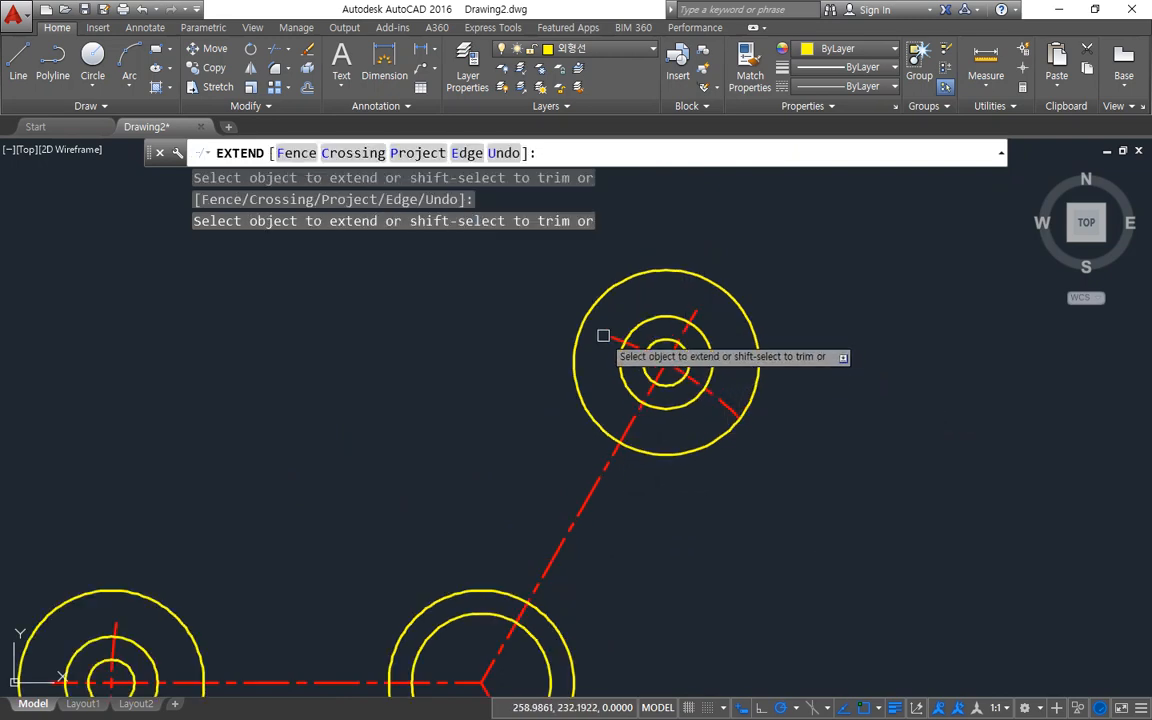
left_click(609, 333)
Extend both ends of the arc centrelines on the horizontal and 300° arms to their outermost circles.
middle_click_drag(346, 504, 502, 272)
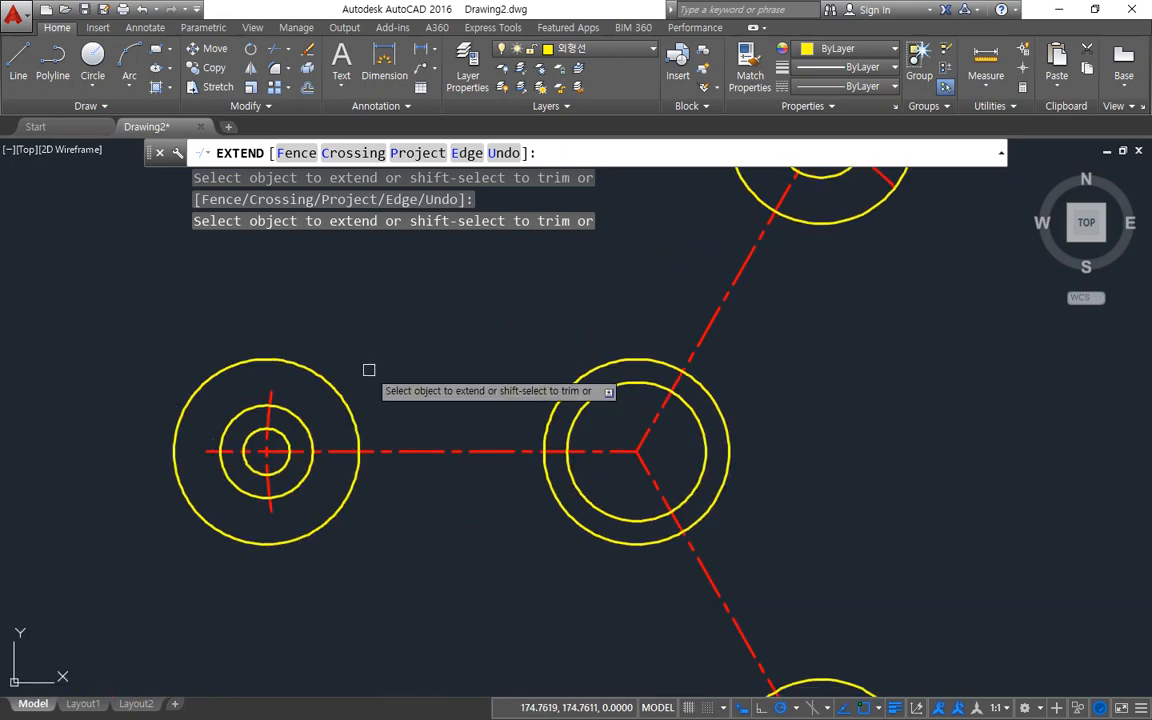
left_click(269, 384)
left_click(273, 387)
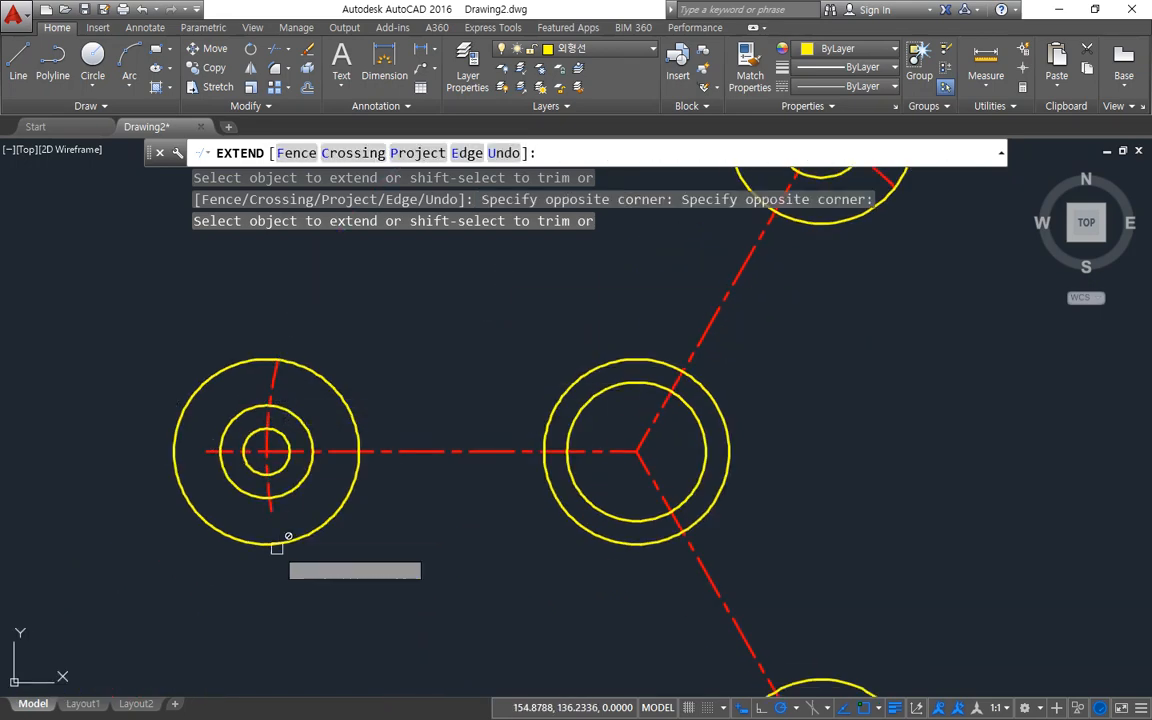
left_click(271, 513)
middle_click_drag(567, 598, 386, 342)
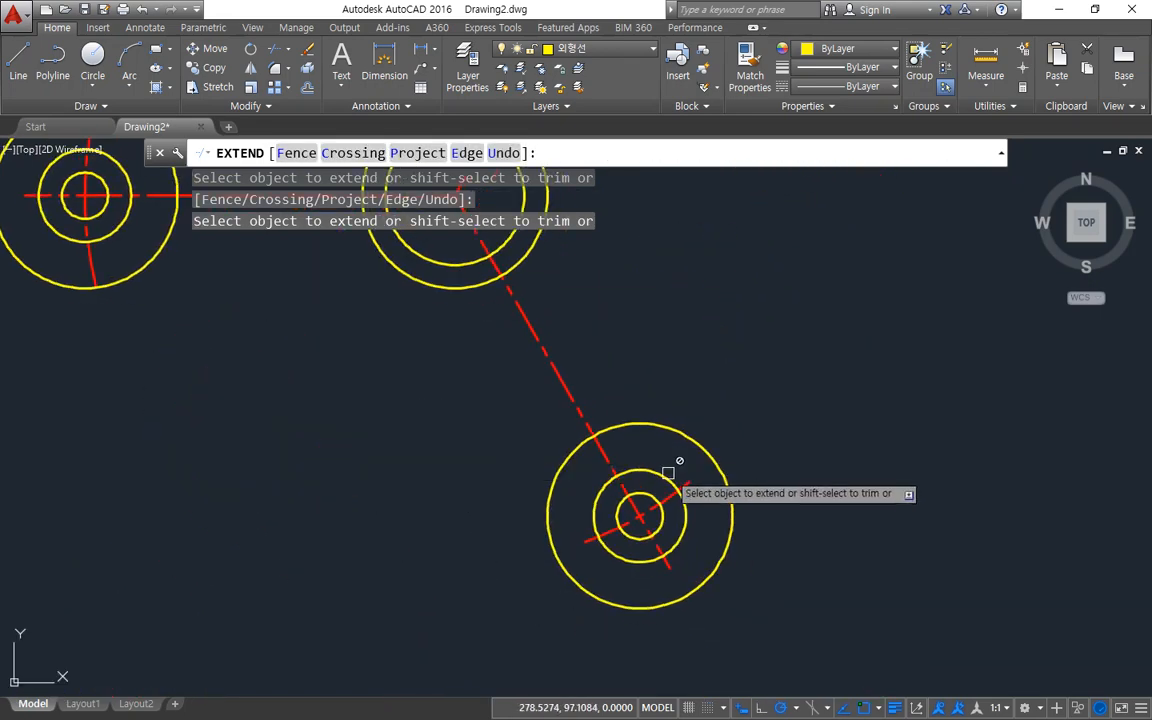
left_click(685, 482)
left_click(584, 537)
key("space")
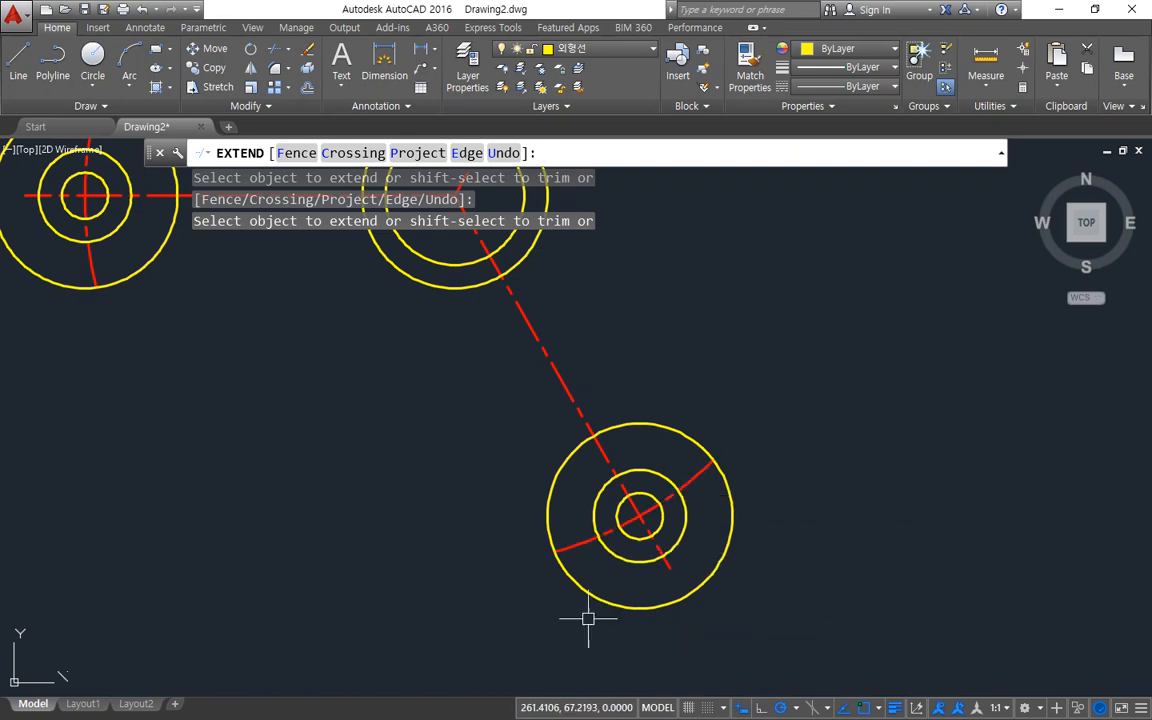
Erase the outermost helper circle, offset by 10, at each of the three arm ends.
left_click(592, 597)
left_click(170, 234)
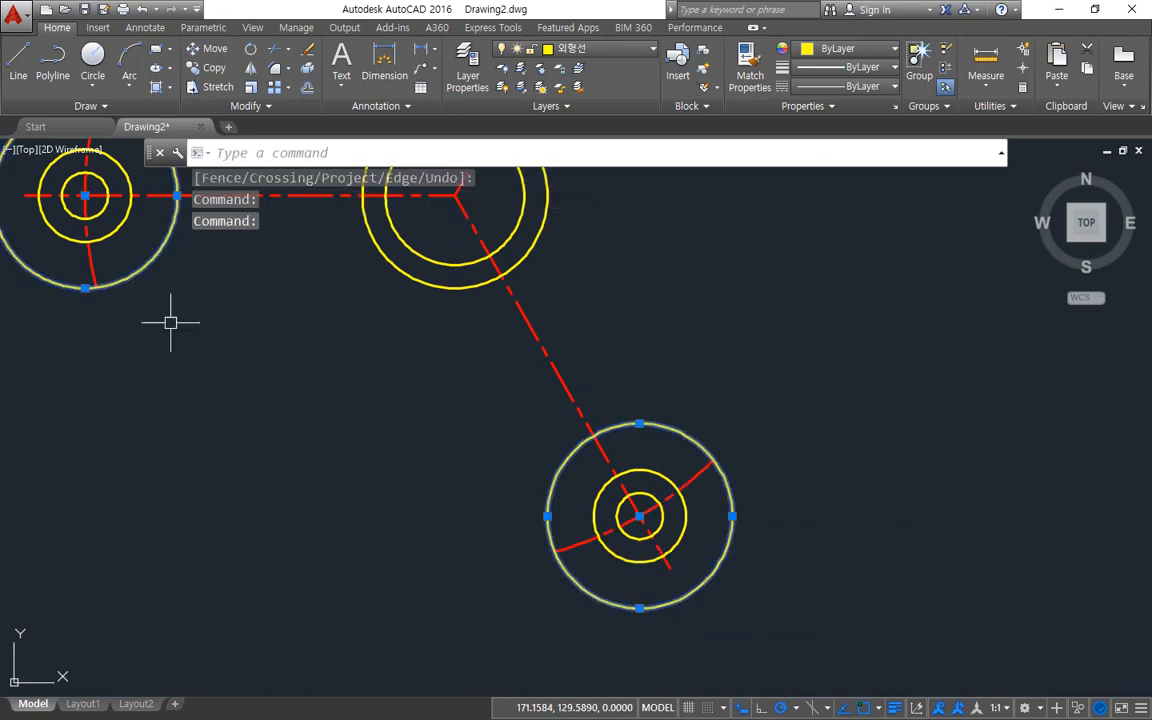
scroll(170, 352, "down", 4)
middle_click_drag(548, 338, 544, 472)
type("E")
key("Return")
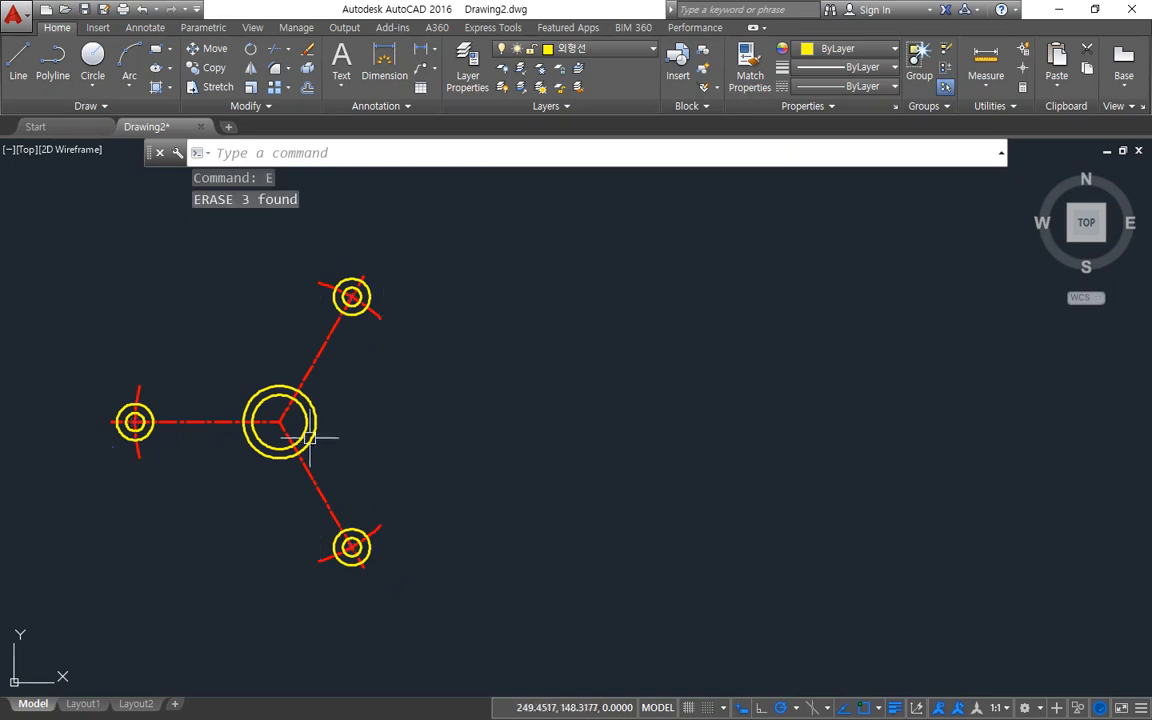
middle_click_drag(301, 437, 586, 432)
scroll(485, 370, "up", 4)
scroll(485, 392, "down", 2)
middle_click_drag(481, 379, 478, 356)
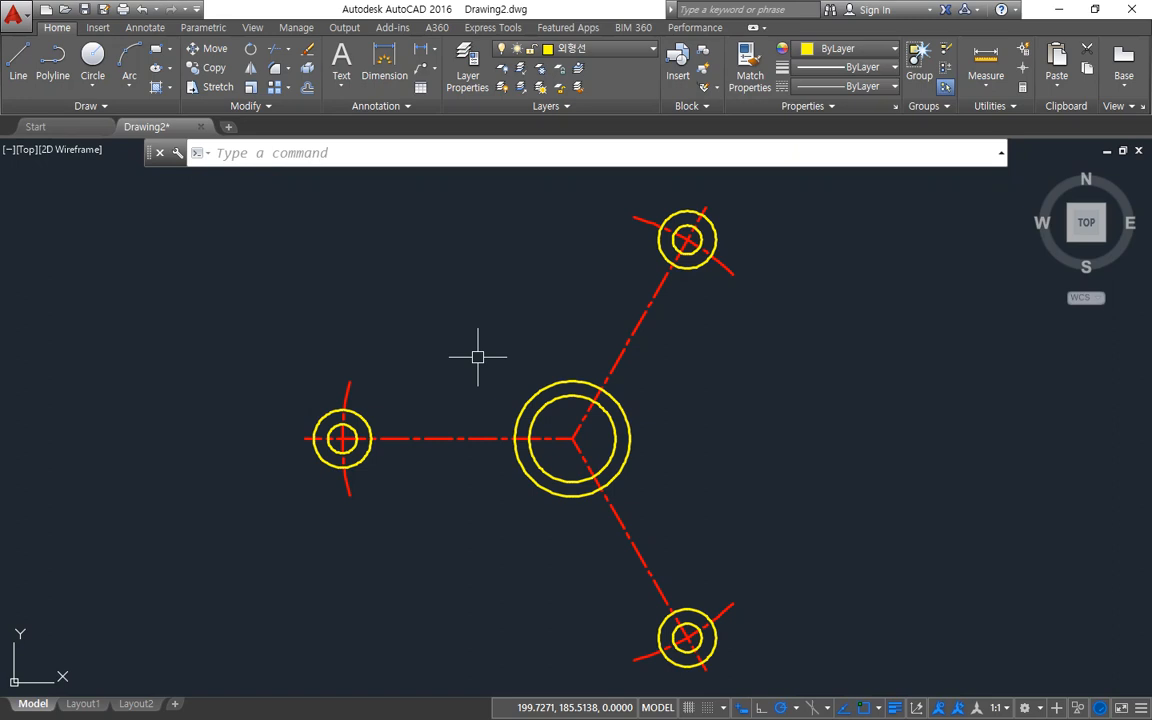
scroll(514, 268, "up", 2)
scroll(553, 329, "down", 2)
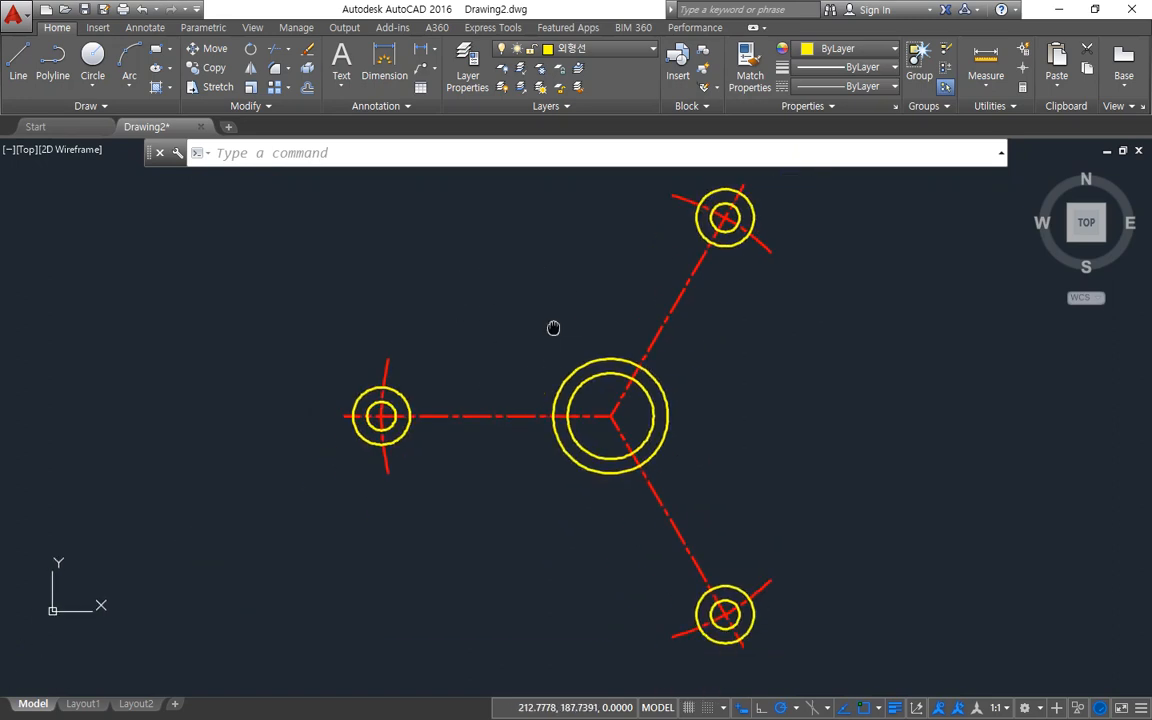
Turn off the Endpoint, Midpoint, Center, Quadrant and Intersection object snaps and enable only Tangent.
left_click(880, 708)
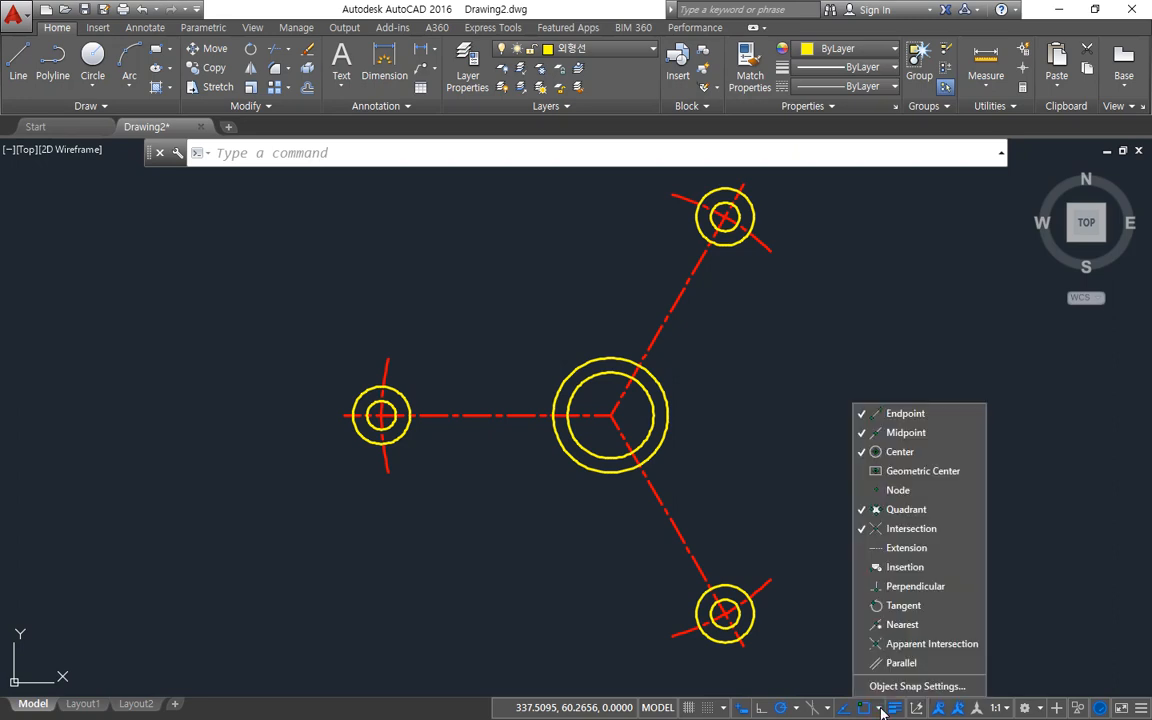
left_click(876, 528)
left_click(878, 509)
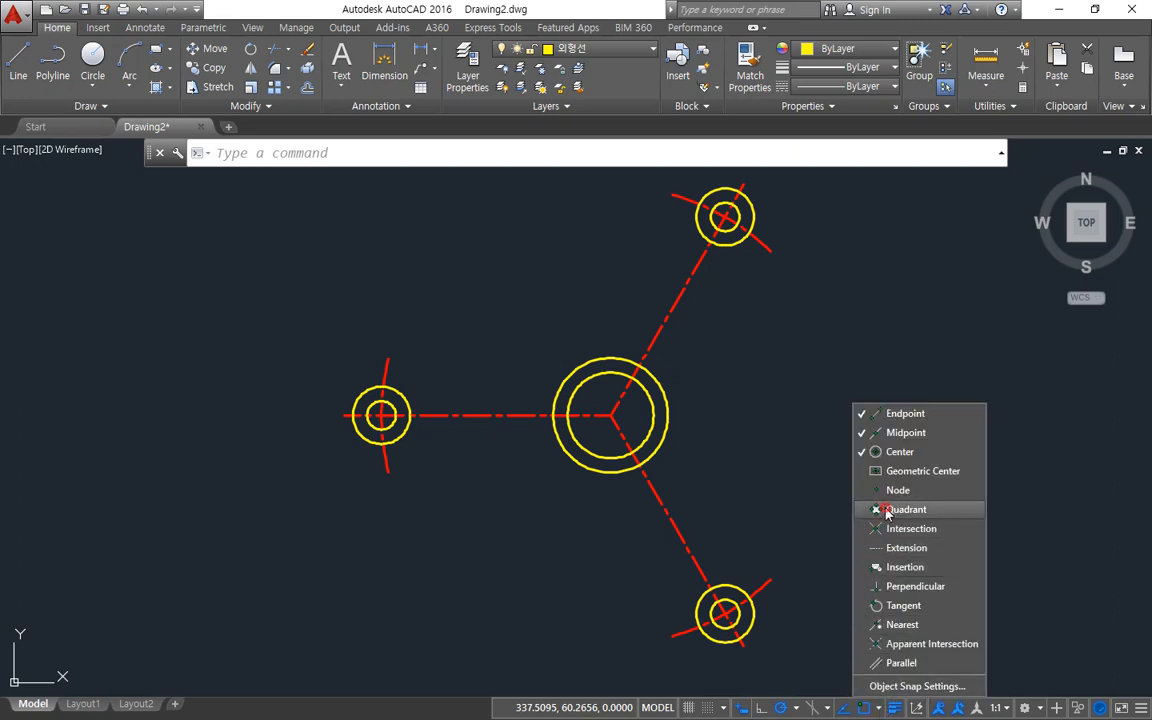
left_click(892, 432)
left_click(893, 412)
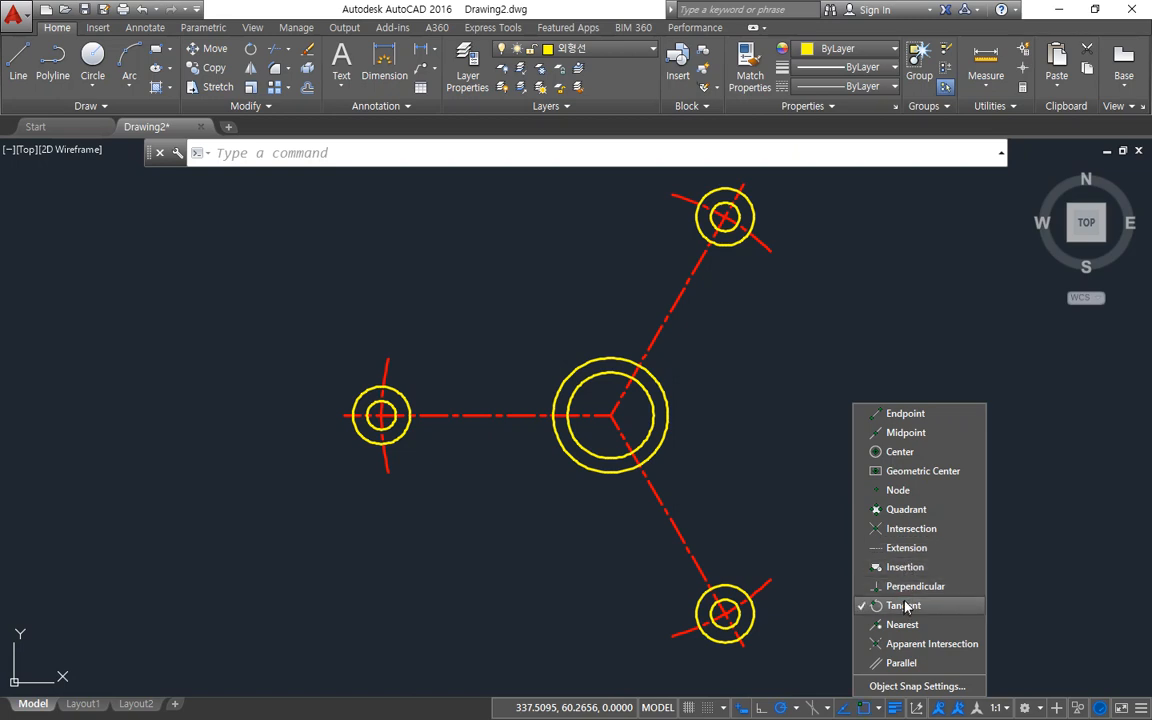
left_click(475, 336)
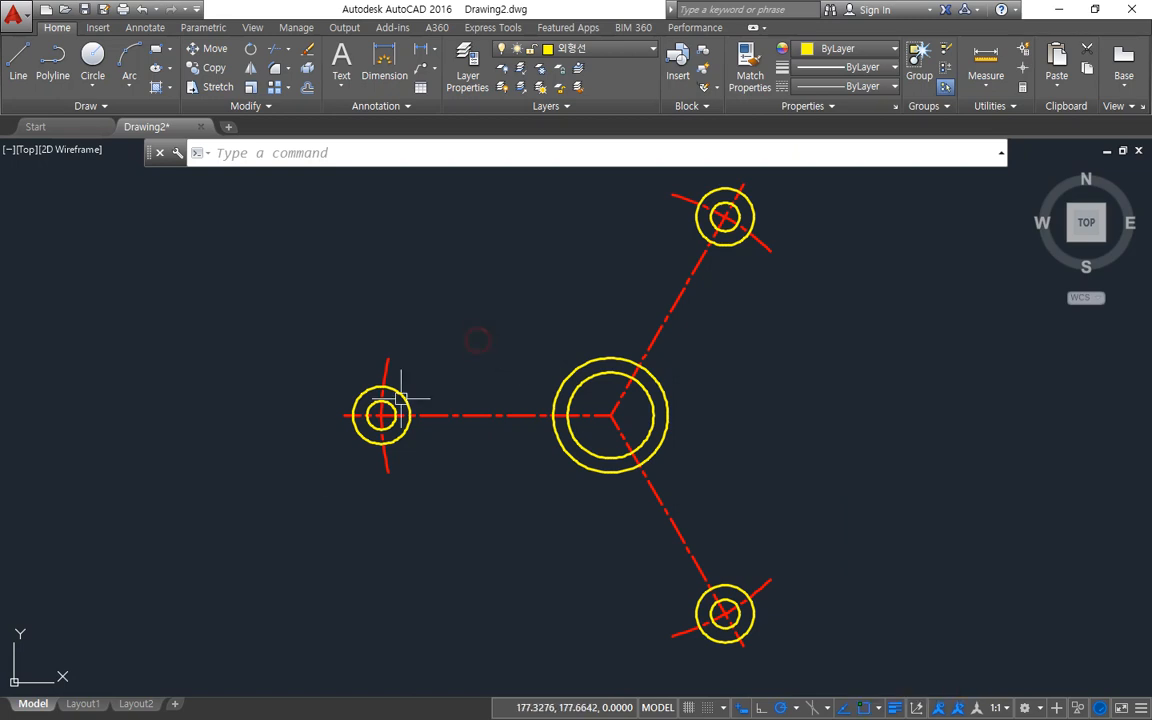
Draw a line tangent to the upper sides of the diameter 10 circle on the horizontal arm and the outer central circle.
scroll(380, 450, "up", 4)
type("l")
key("Return")
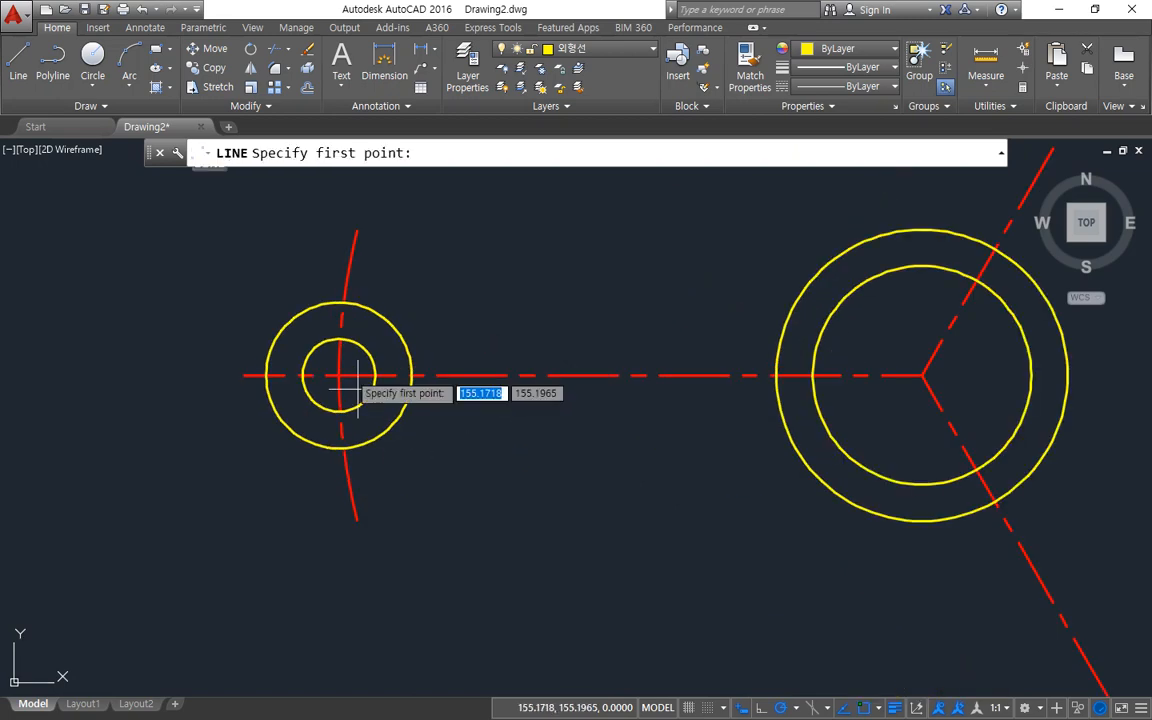
left_click(309, 350)
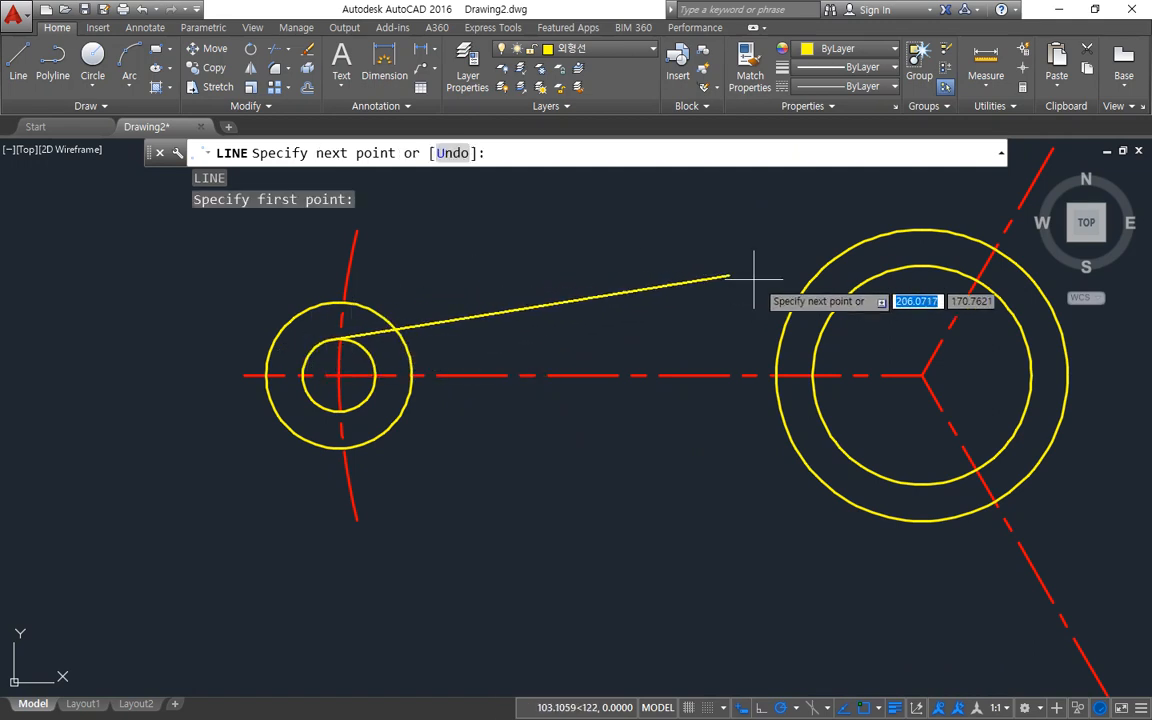
left_click(823, 265)
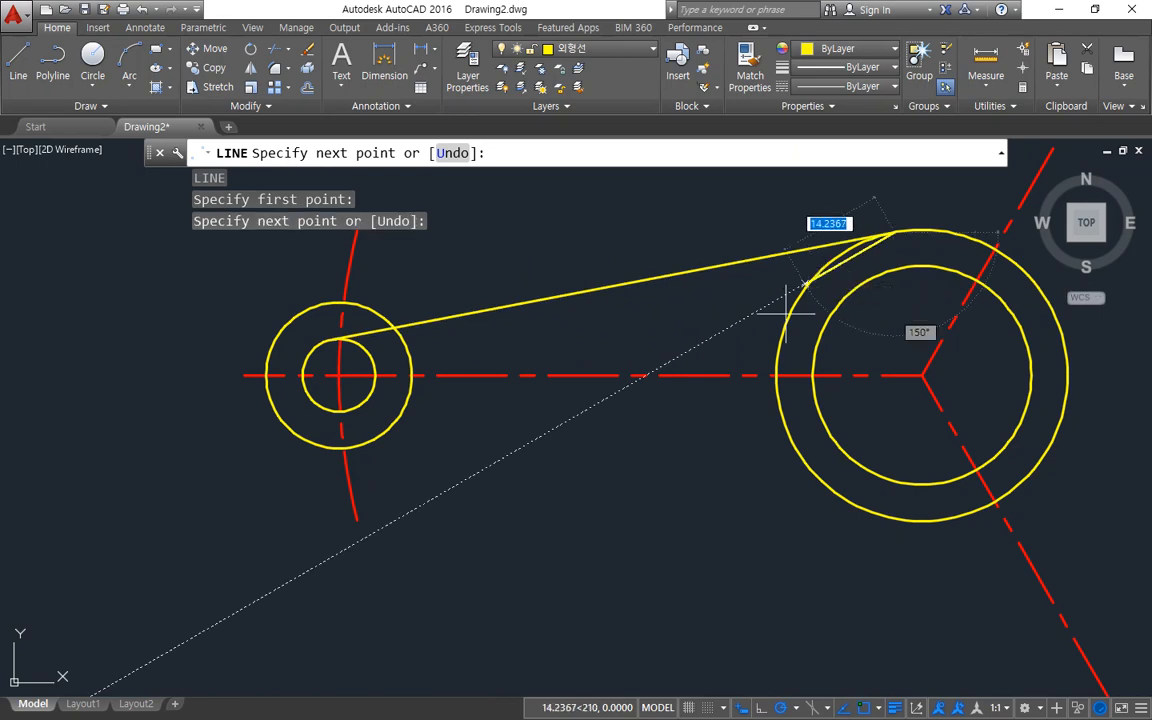
Draw a line tangent to the lower sides of the diameter 10 circle on the horizontal arm and the outer central circle.
key("Escape")
key("Return")
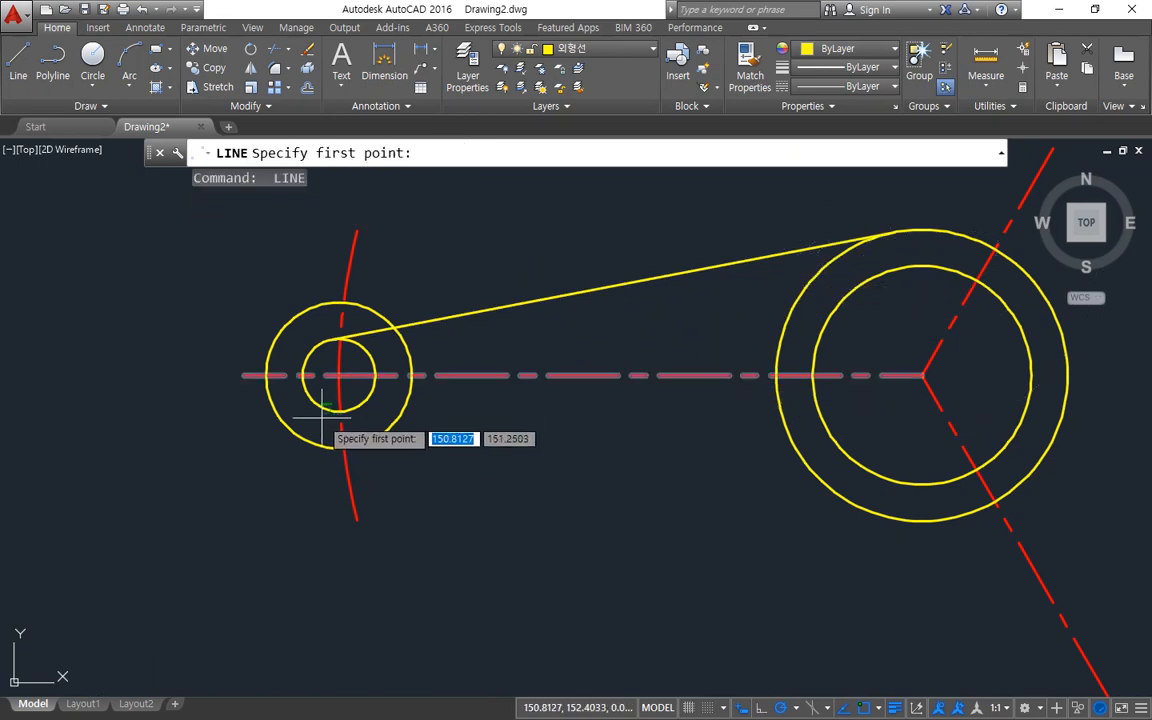
left_click(315, 410)
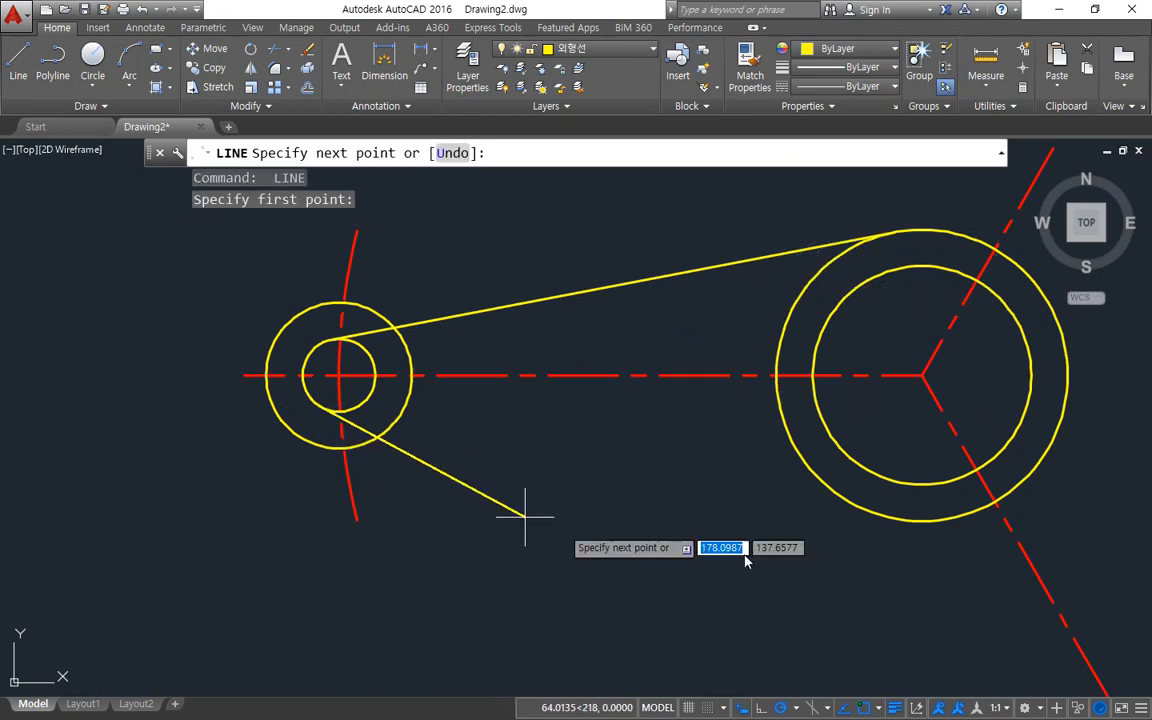
left_click(852, 503)
key("Return")
Draw a line tangent to the upper-left sides of the outer central circle and the 60° arm's inner end circle.
middle_click_drag(836, 352, 355, 713)
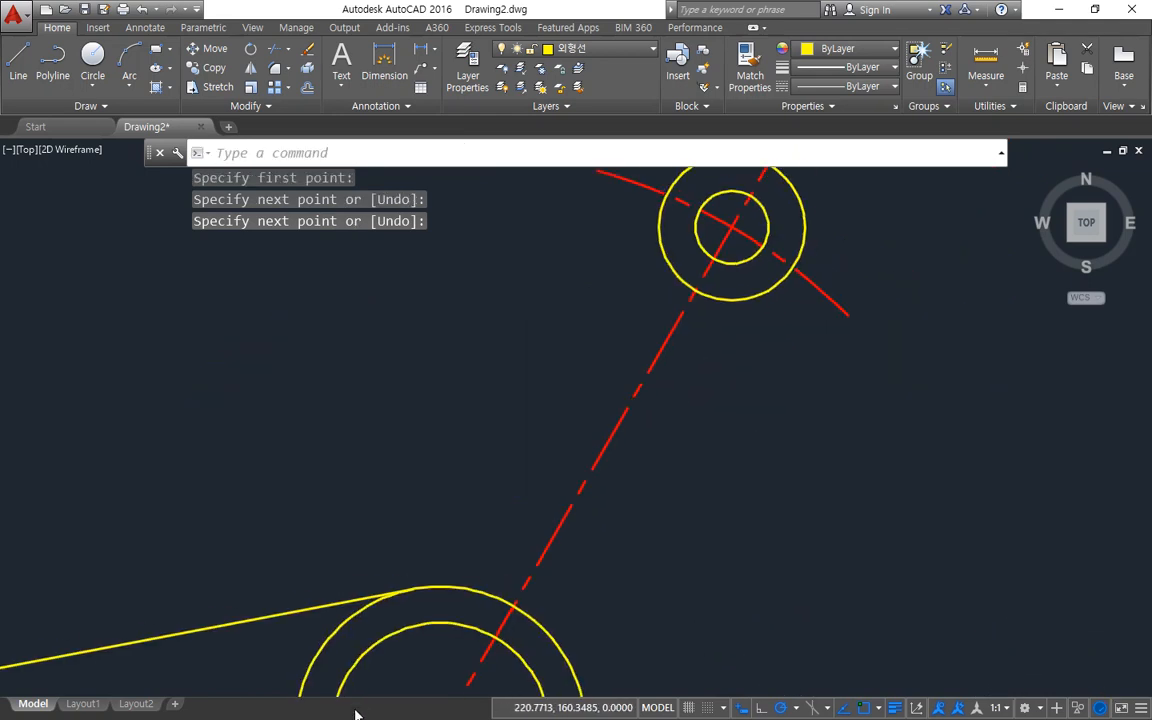
key("Return")
left_click(312, 615)
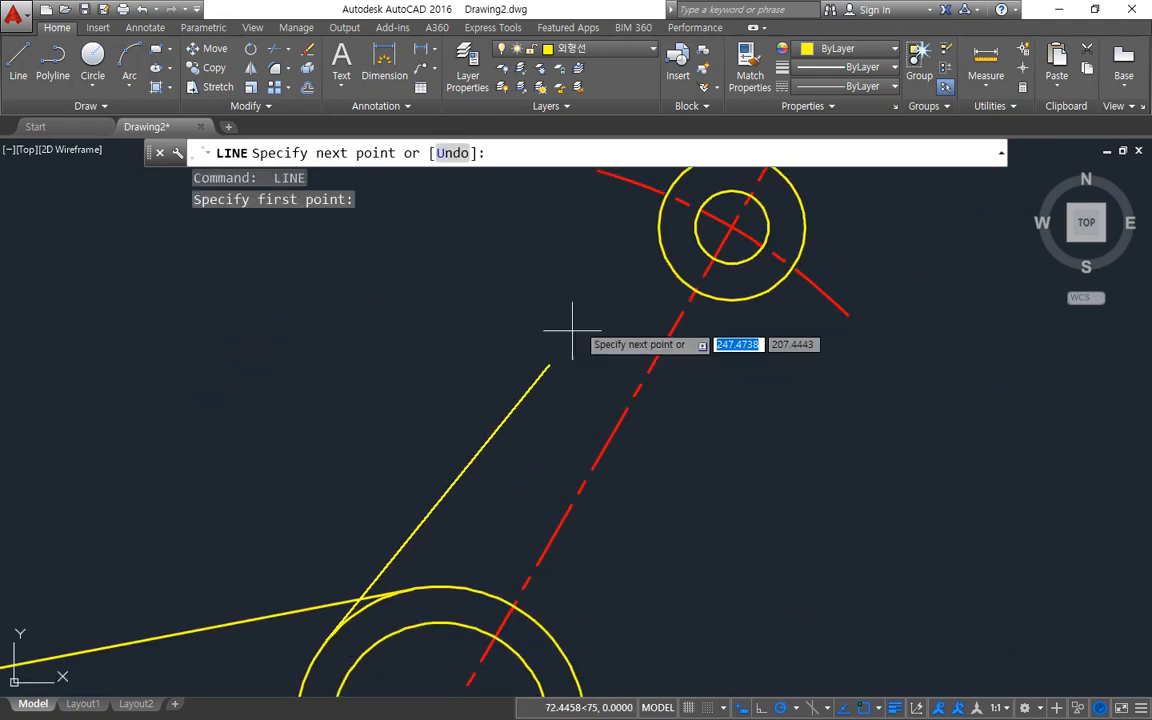
left_click(702, 244)
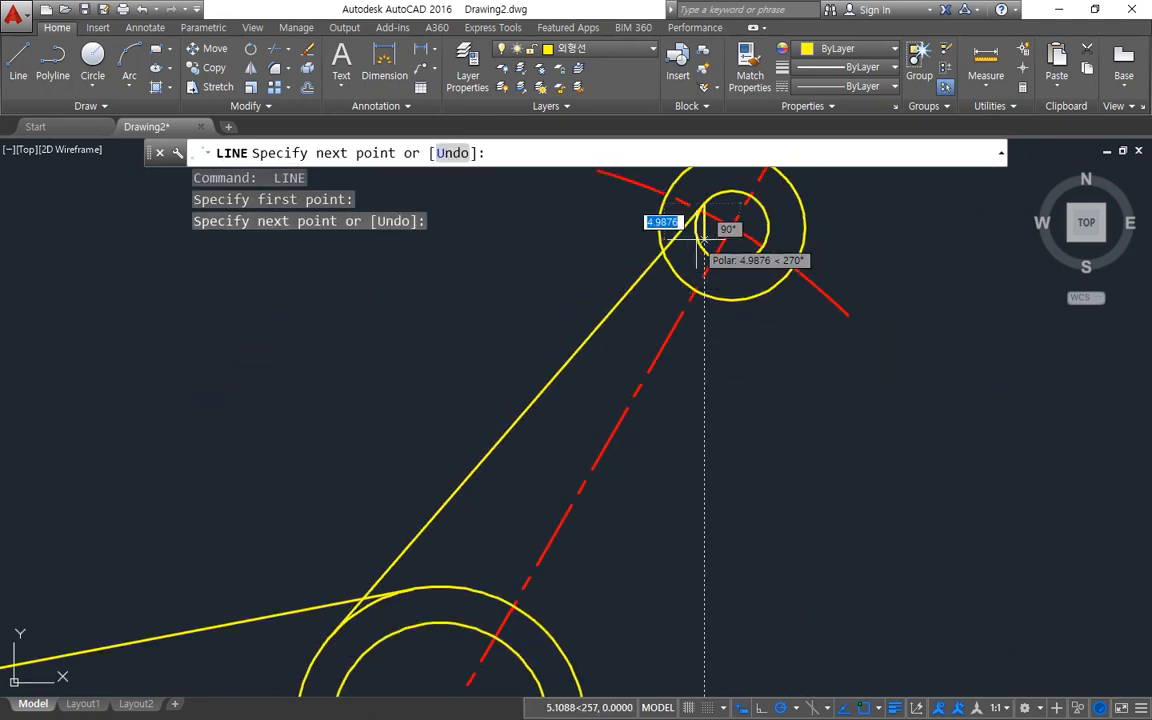
key("Return")
key("Return")
Draw a line tangent to the right sides of the 60° arm's inner end circle and the outer central circle.
left_click(758, 262)
middle_click_drag(689, 411, 689, 190)
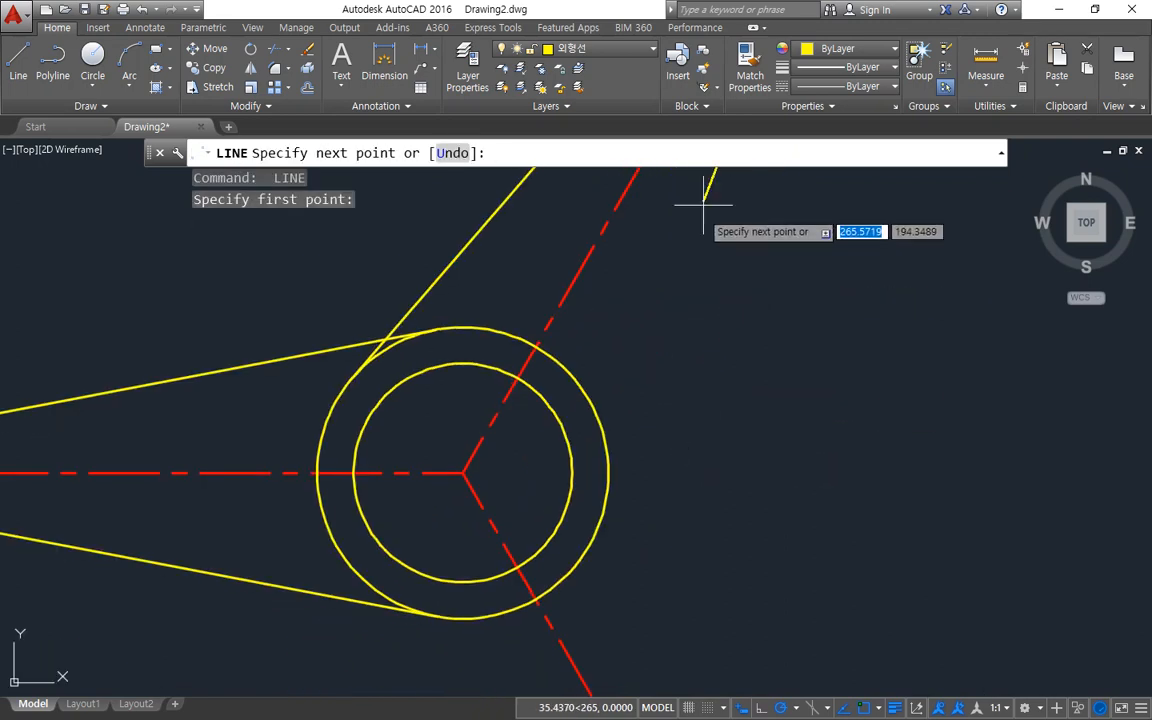
left_click(606, 460)
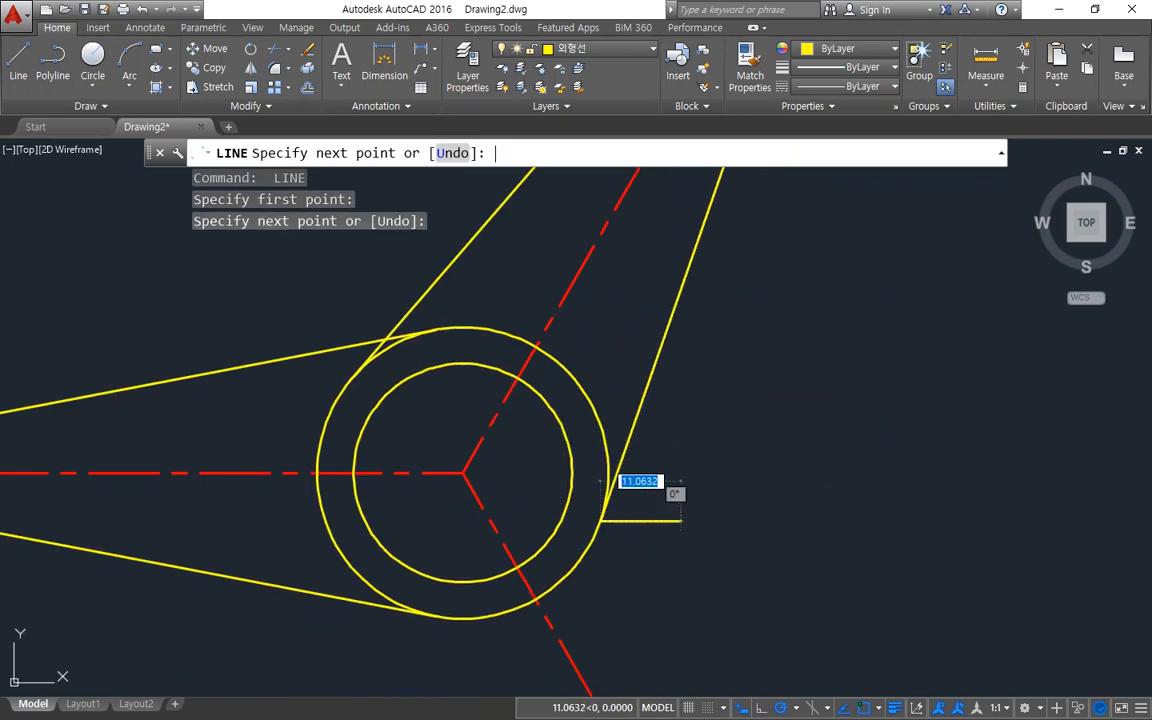
key("Return")
Draw a line tangent to the right sides of the outer central circle and the 300° arm's inner end circle.
middle_click_drag(677, 539, 669, 388)
key("Return")
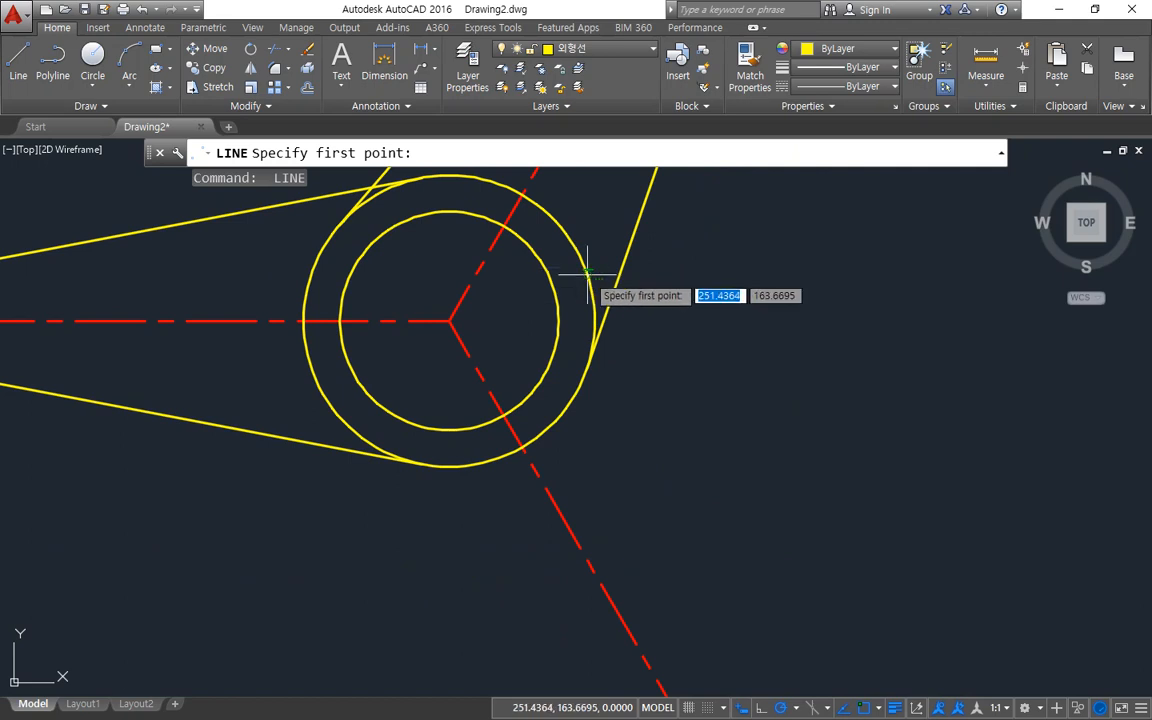
left_click(591, 283)
scroll(684, 494, "down", 2)
middle_click_drag(672, 472, 672, 285)
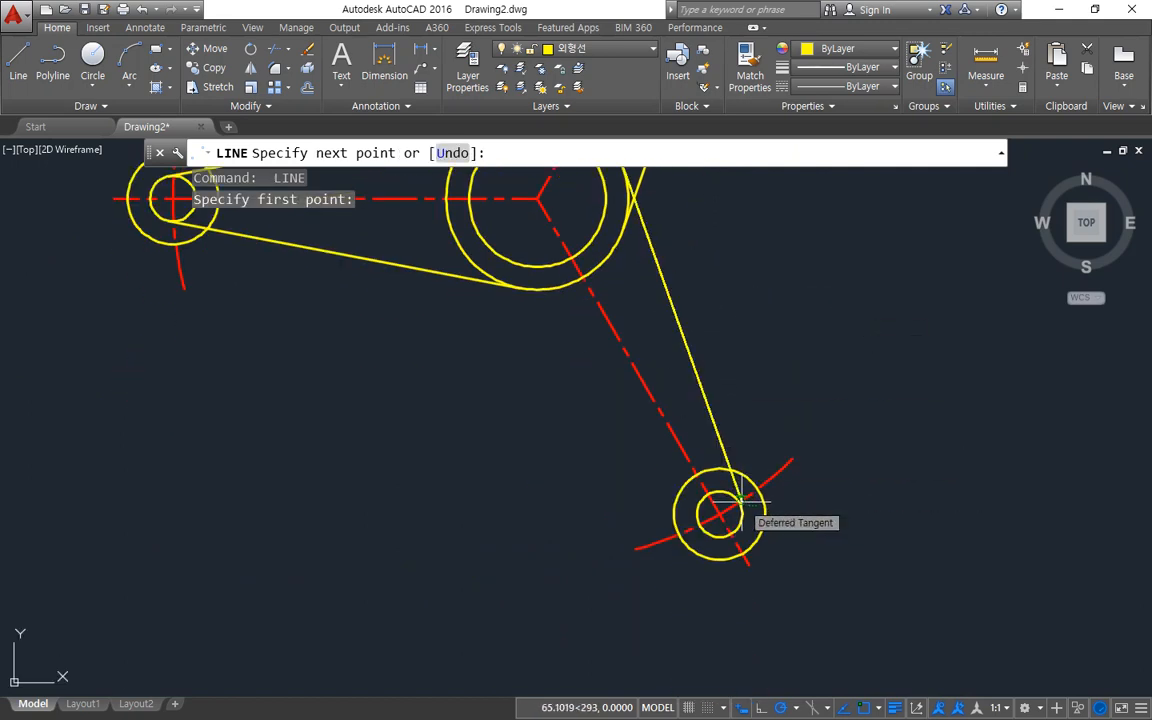
scroll(741, 497, "up", 5)
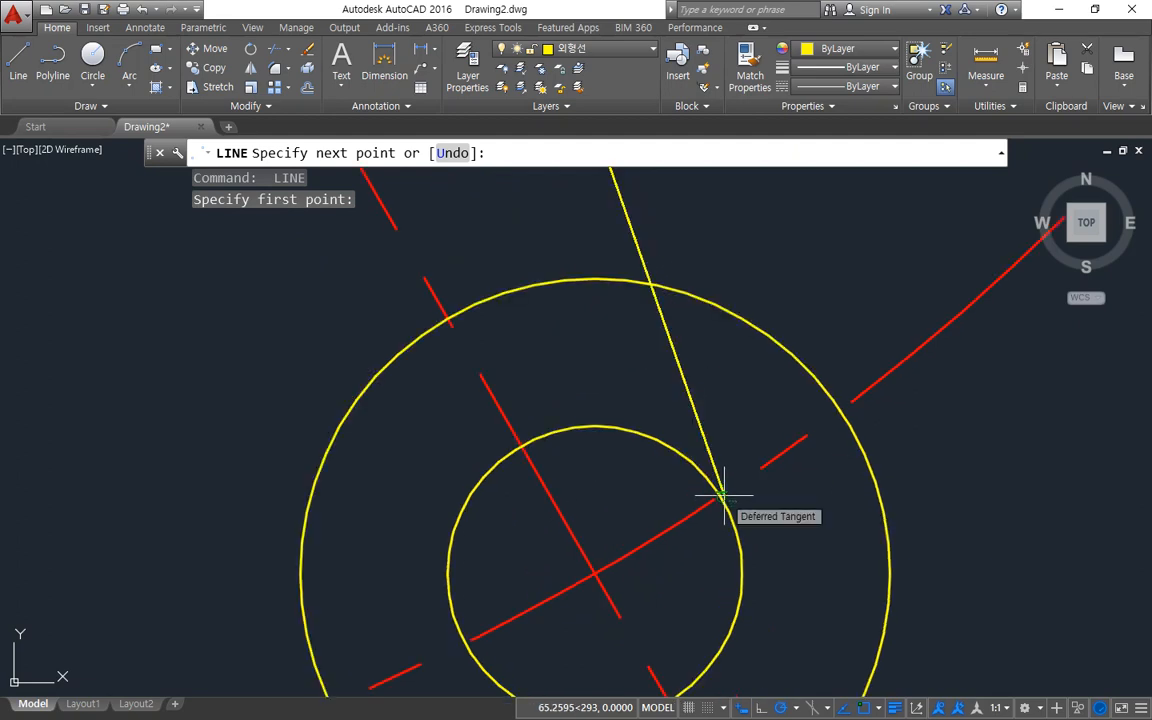
scroll(723, 494, "down", 5)
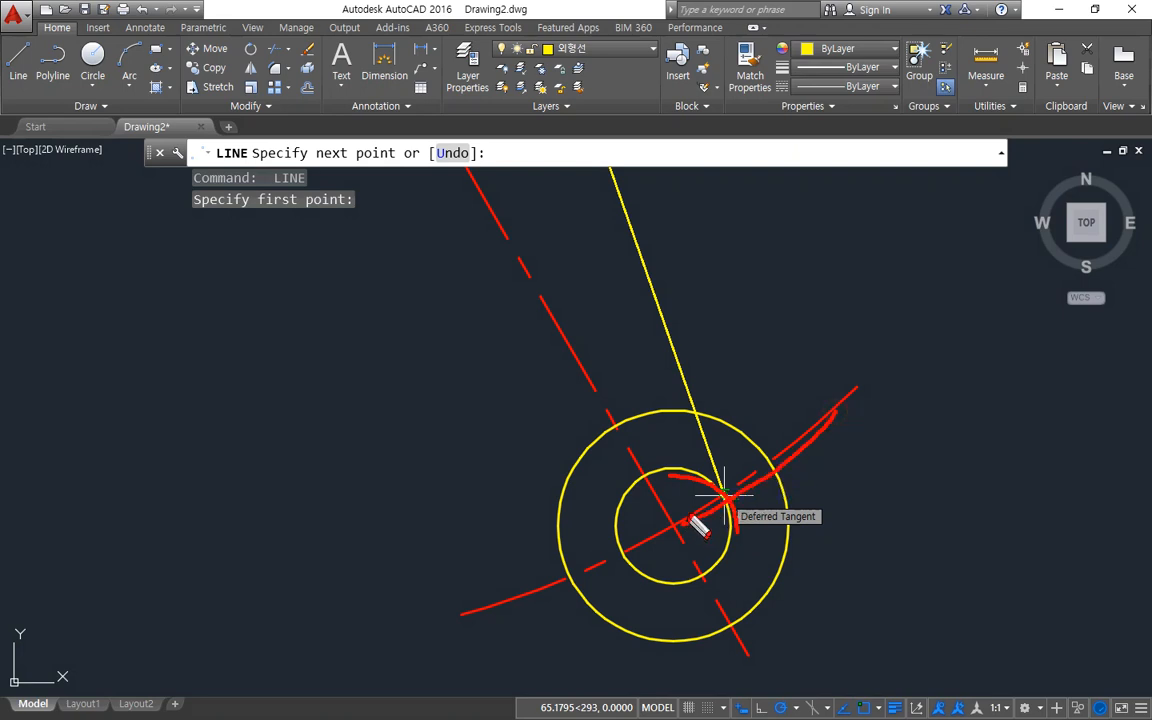
key("Escape")
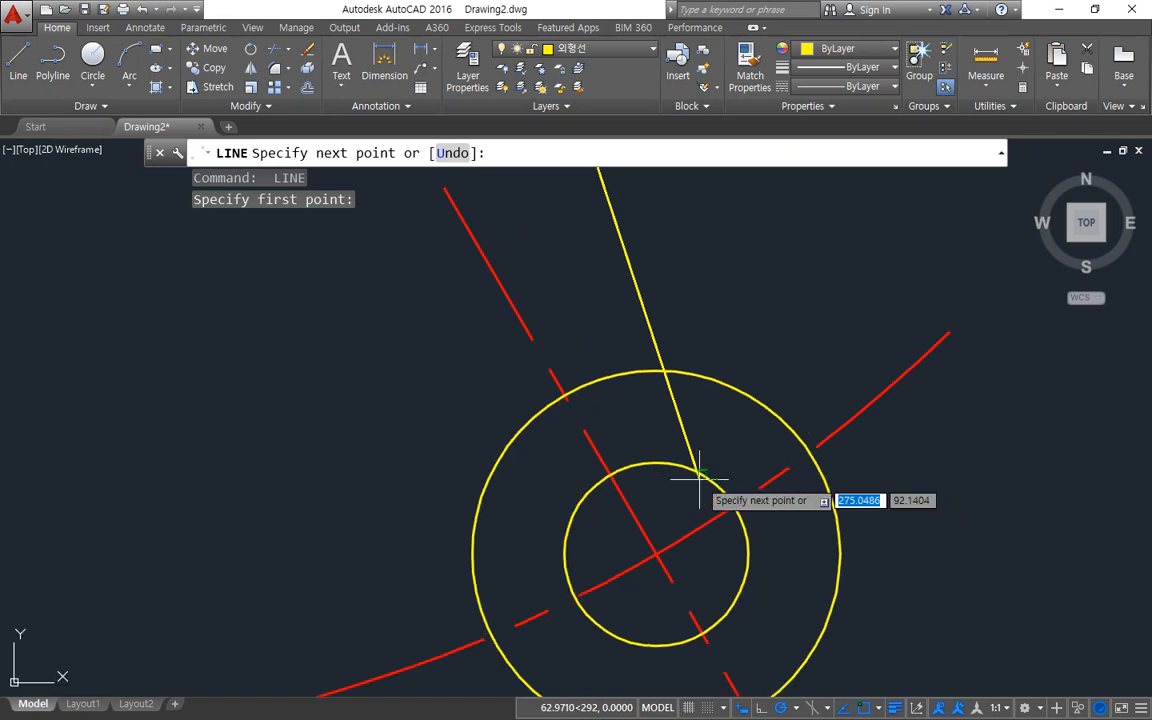
scroll(735, 510, "up", 2)
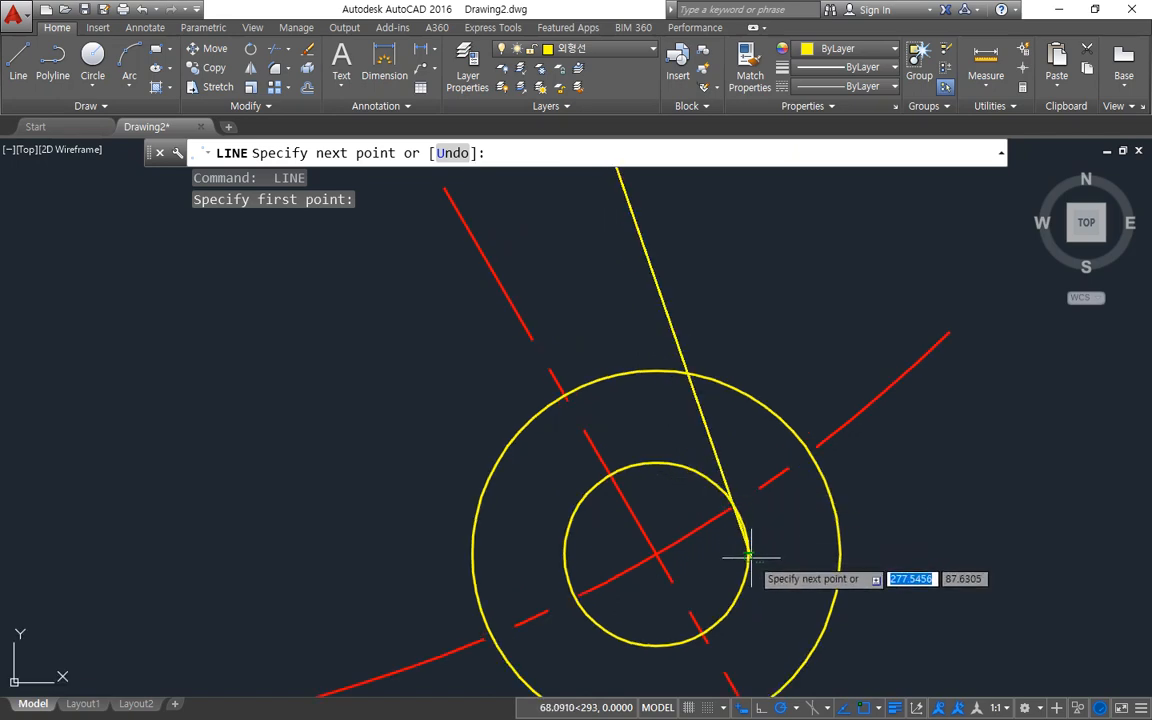
left_click(741, 558)
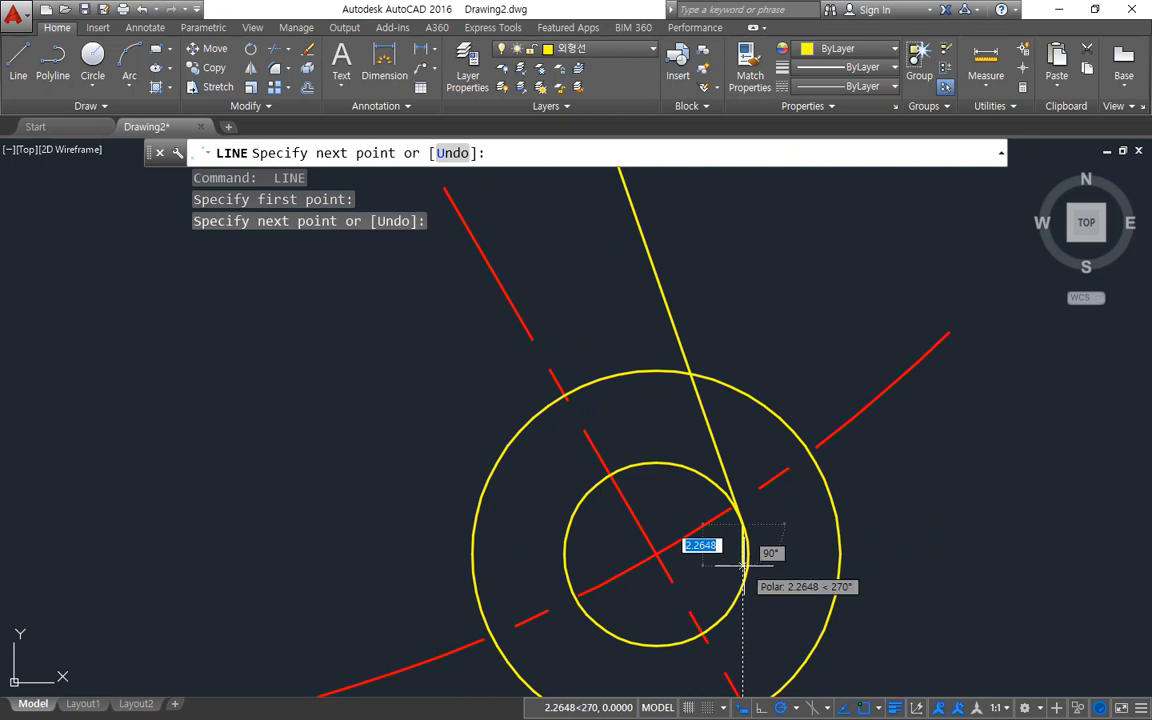
key("Return")
key("Return")
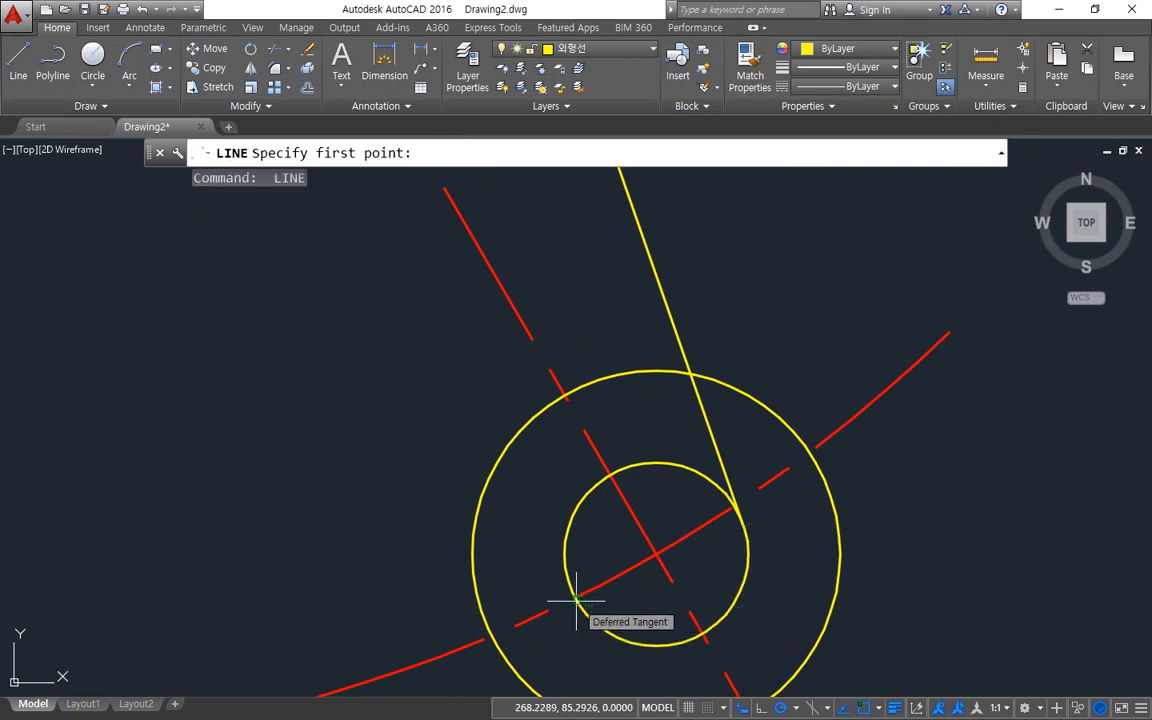
Draw a line tangent to the lower-left sides of the 300° arm's inner end circle and the outer central circle.
left_click(608, 620)
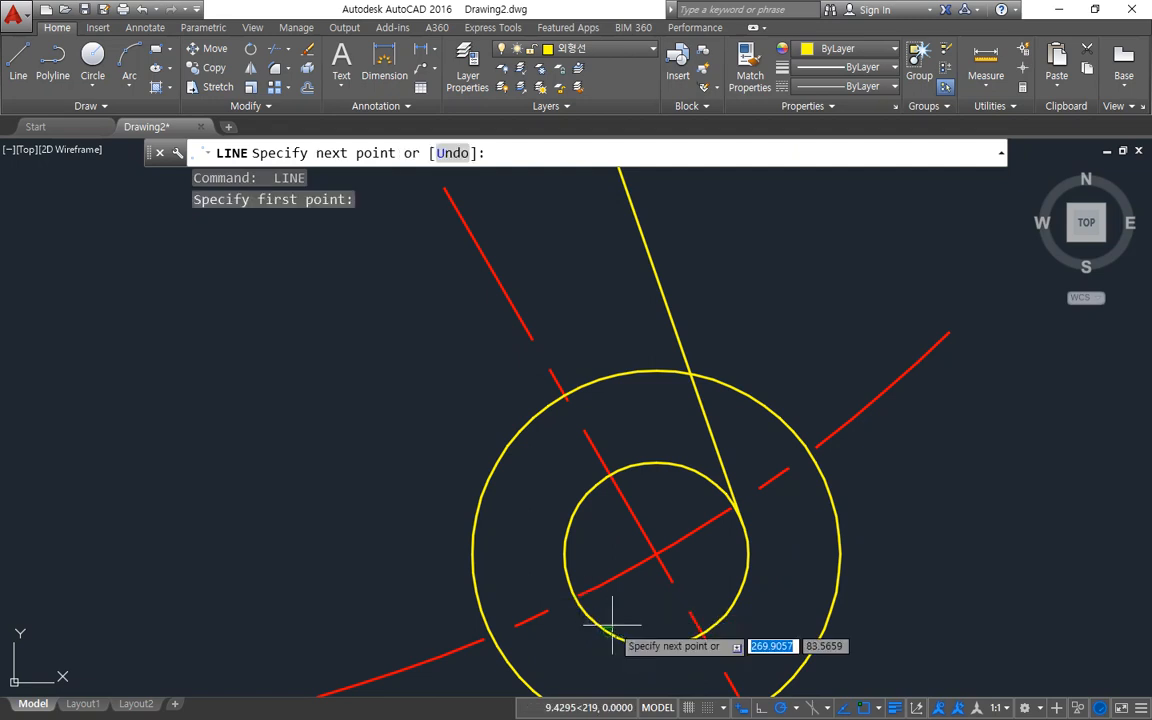
scroll(368, 458, "down", 5)
scroll(385, 445, "up", 3)
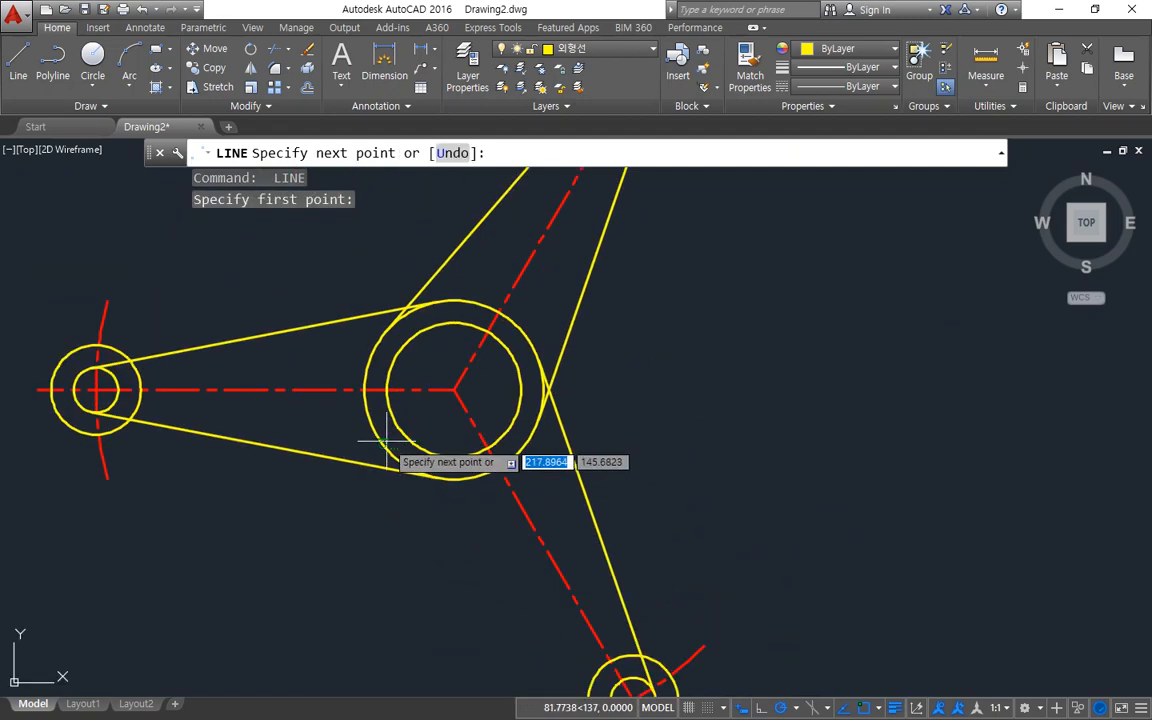
left_click(392, 455)
key("Return")
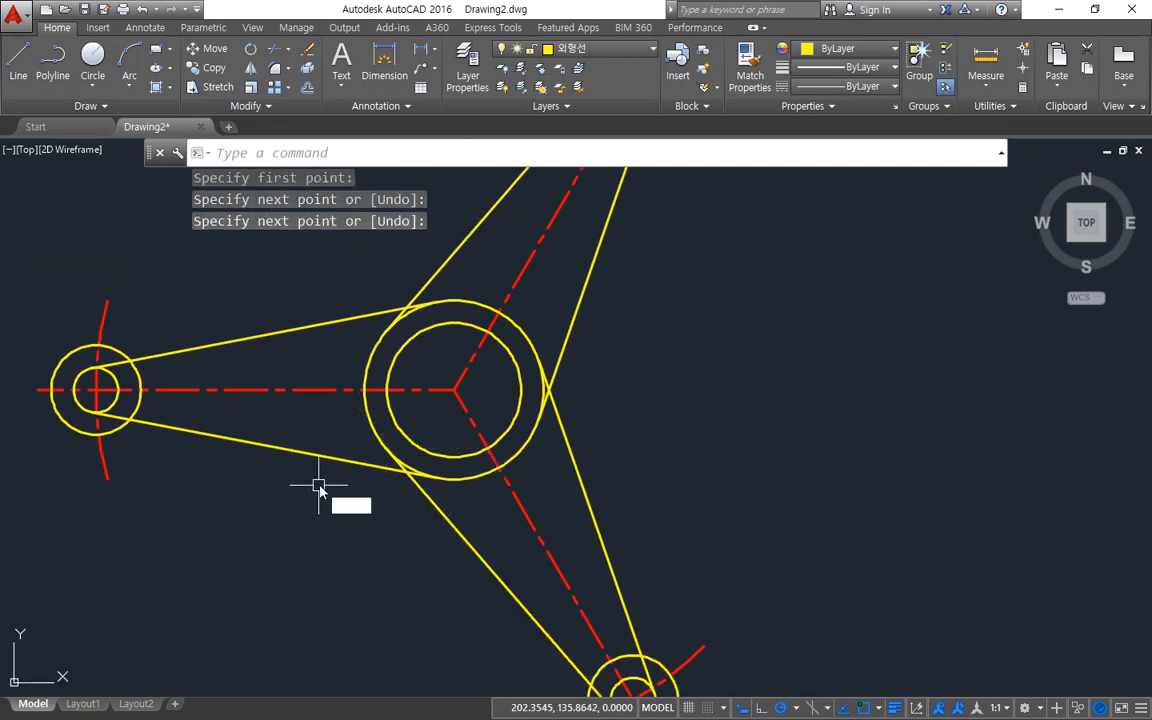
Offset the upper and lower tangent lines of the horizontal arm outward by 5.
type("o")
key("Return")
type("5")
key("Return")
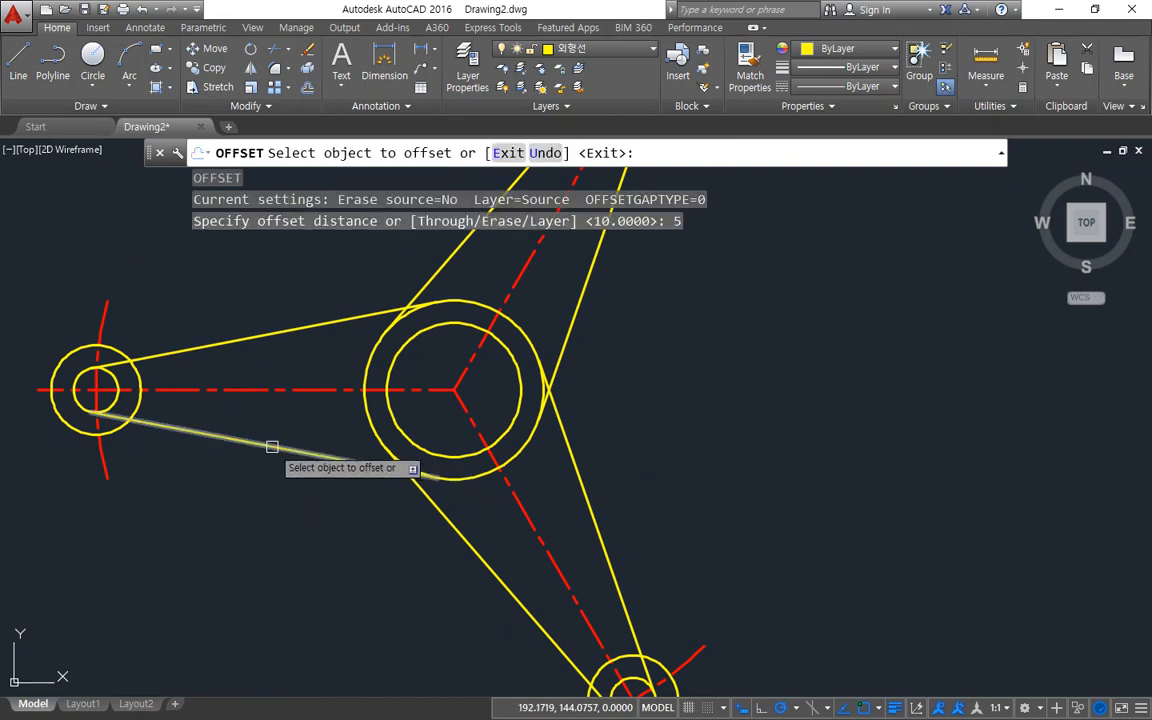
left_click(249, 326)
left_click(249, 303)
left_click(220, 439)
left_click(206, 480)
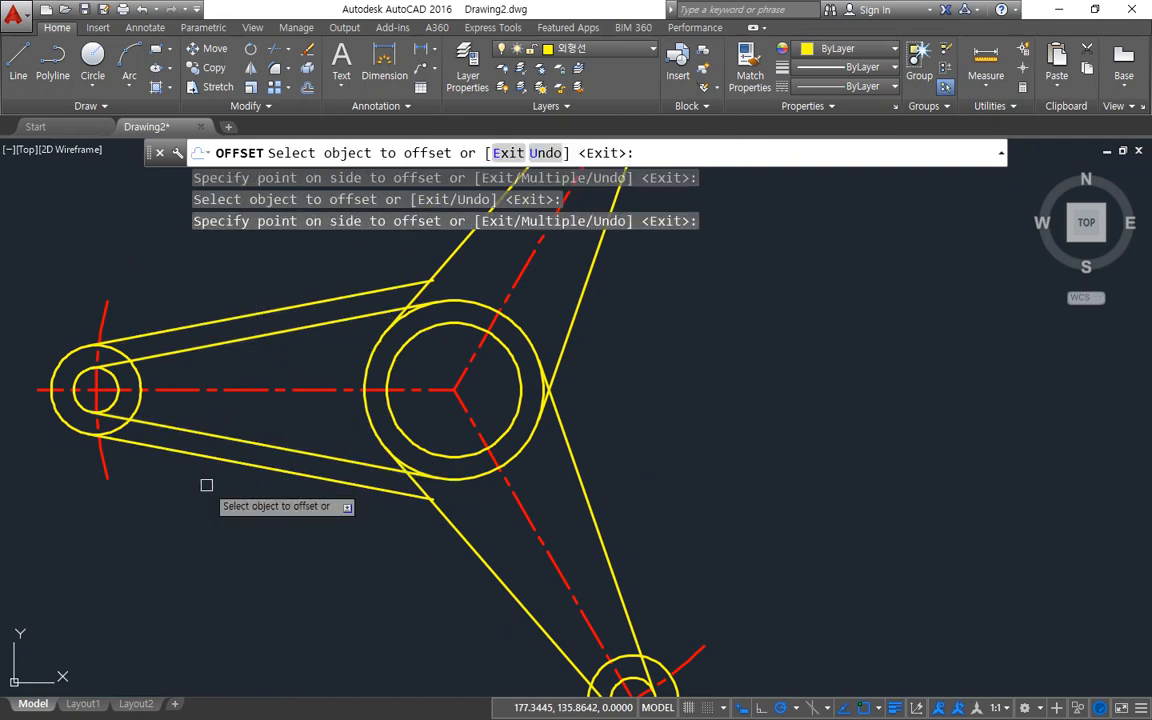
Offset both tangent lines of the 300° arm and both of the 60° arm outward by 5.
left_click(445, 521)
left_click(418, 536)
left_click(576, 318)
left_click(626, 314)
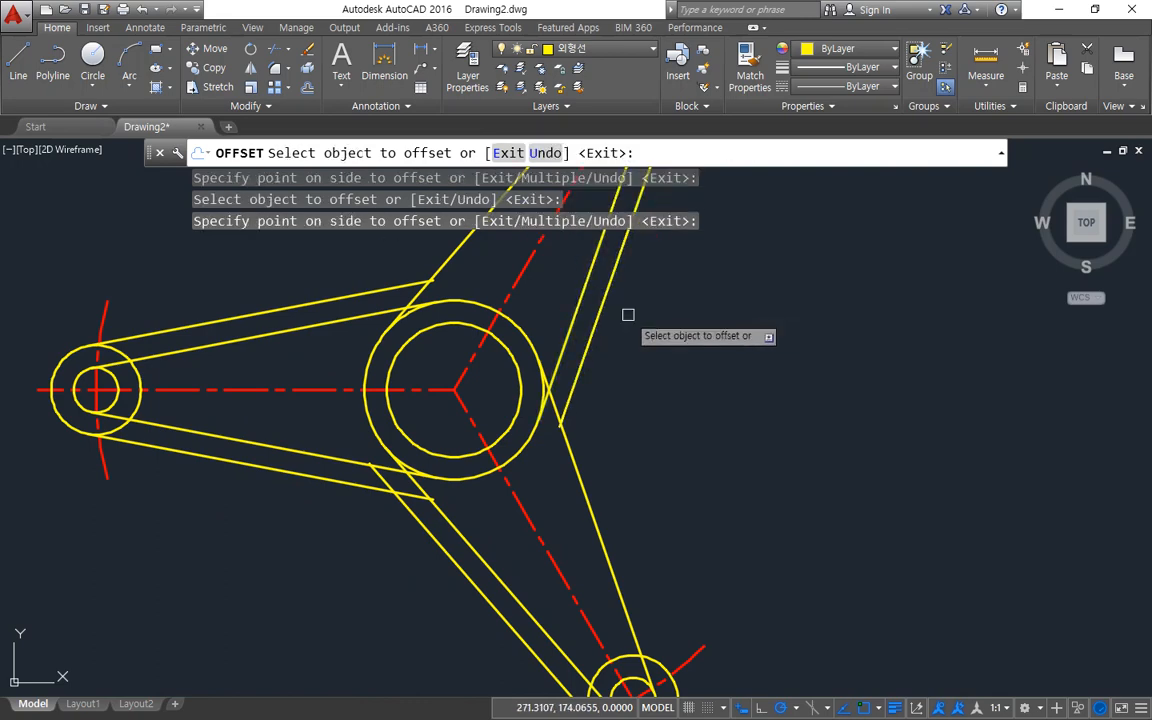
left_click(583, 485)
left_click(655, 438)
left_click(455, 254)
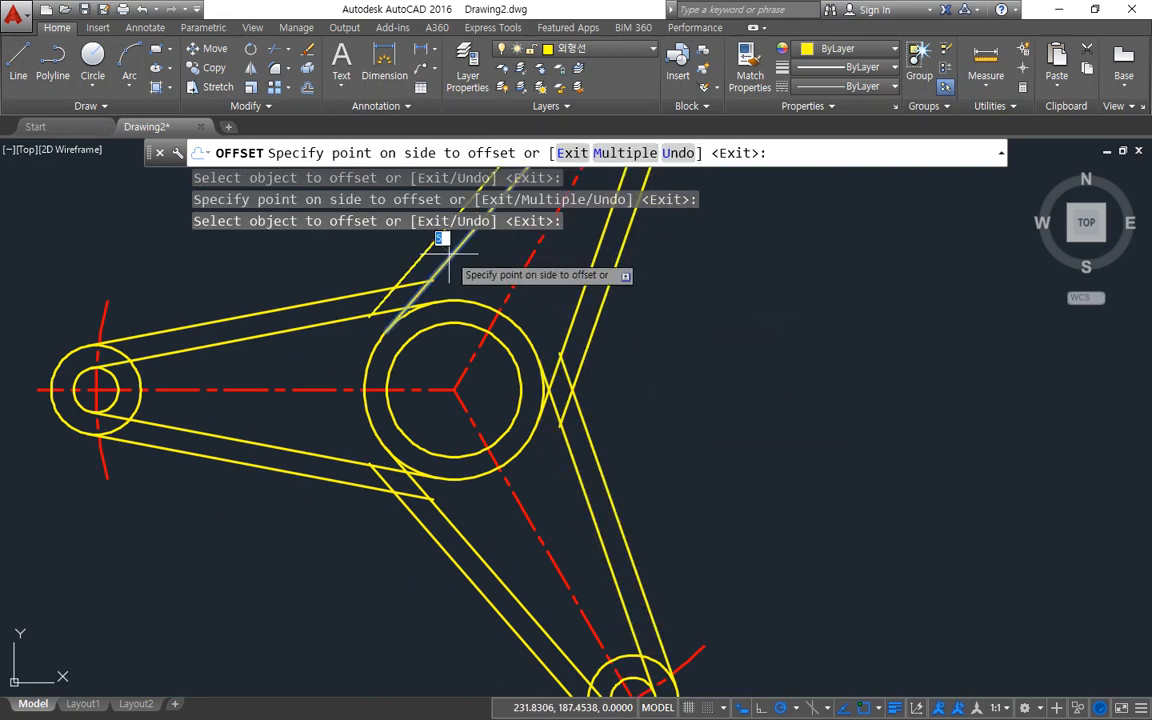
left_click(345, 256)
key("Return")
Draw a radius 30 circle tangent to the outer offset lines between the horizontal and 60° arms using tan-tan-radius.
mouse_move(280, 362)
middle_mouse_down()
mouse_move(355, 432)
mouse_move(360, 523)
middle_mouse_up()
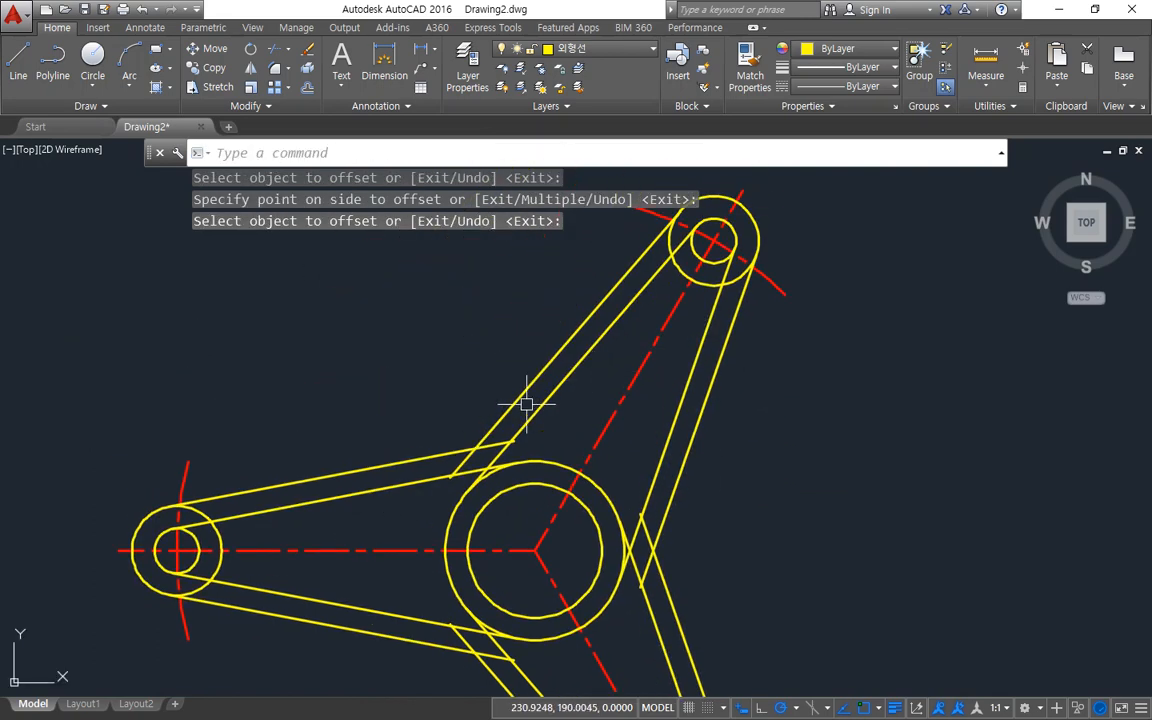
middle_click_drag(527, 403, 457, 318)
scroll(380, 360, "up", 2)
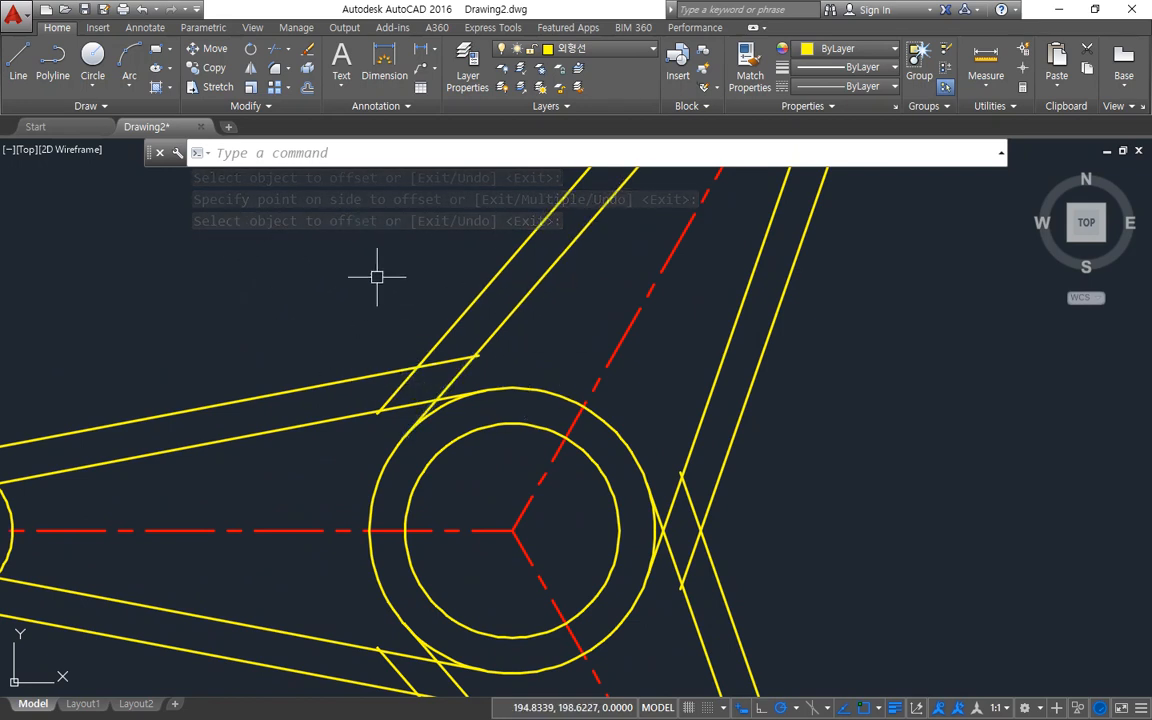
key("Return")
type("t")
key("Return")
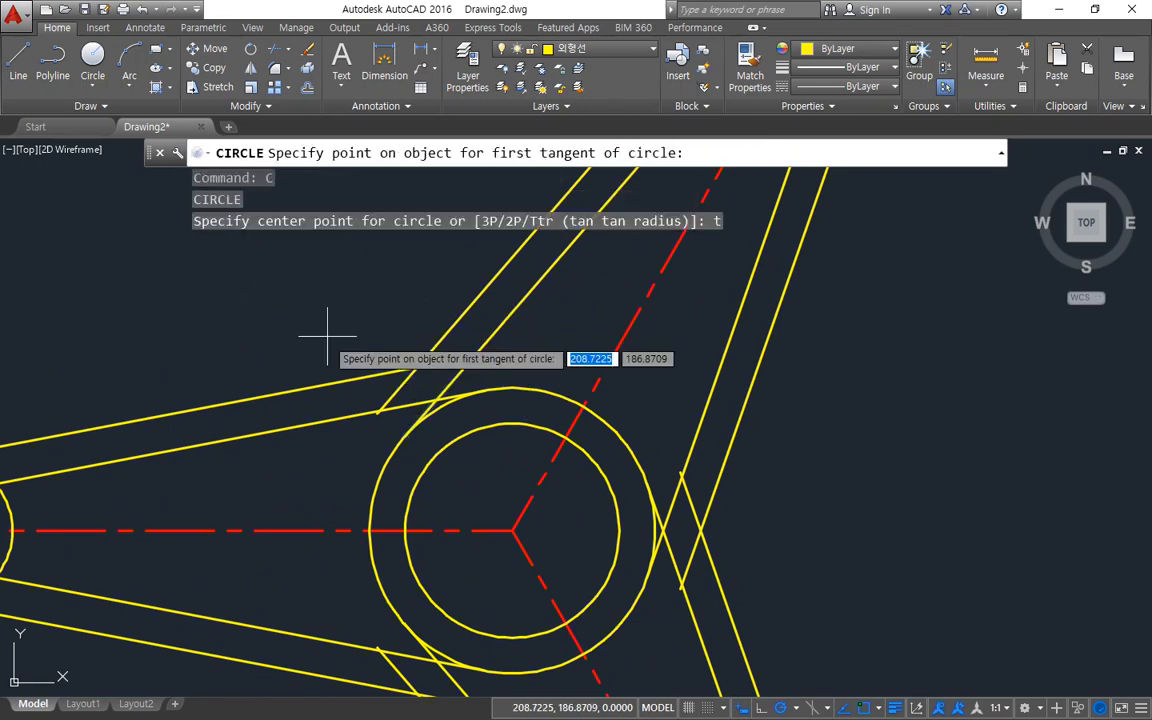
left_click(297, 385)
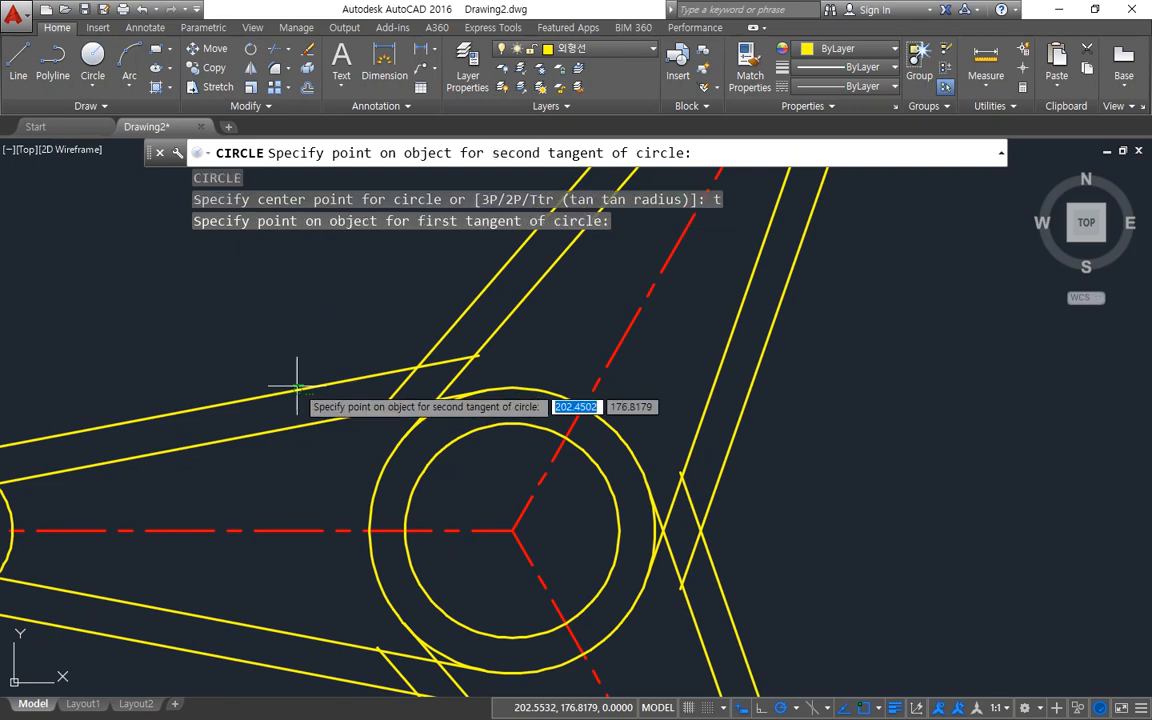
left_click(466, 302)
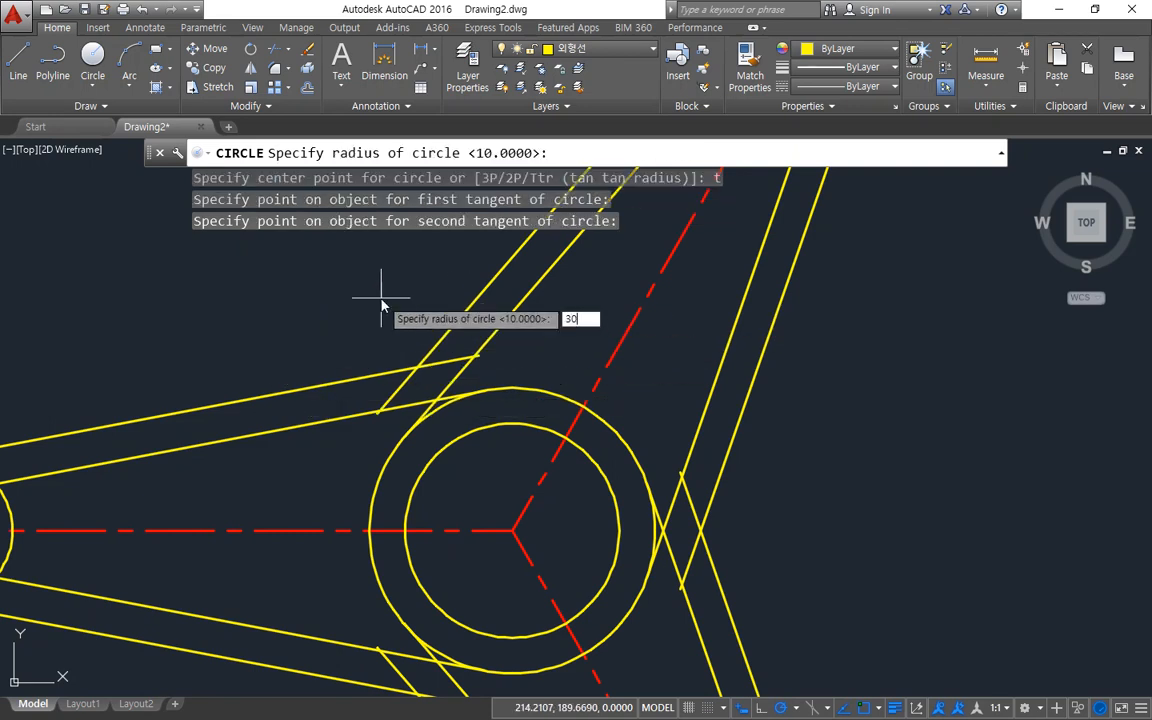
key("Return")
Trim the overlapping ends of the two offset lines back to the radius 30 circle between the horizontal and 60° arms.
scroll(372, 306, "down", 2)
middle_click_drag(339, 287, 343, 452)
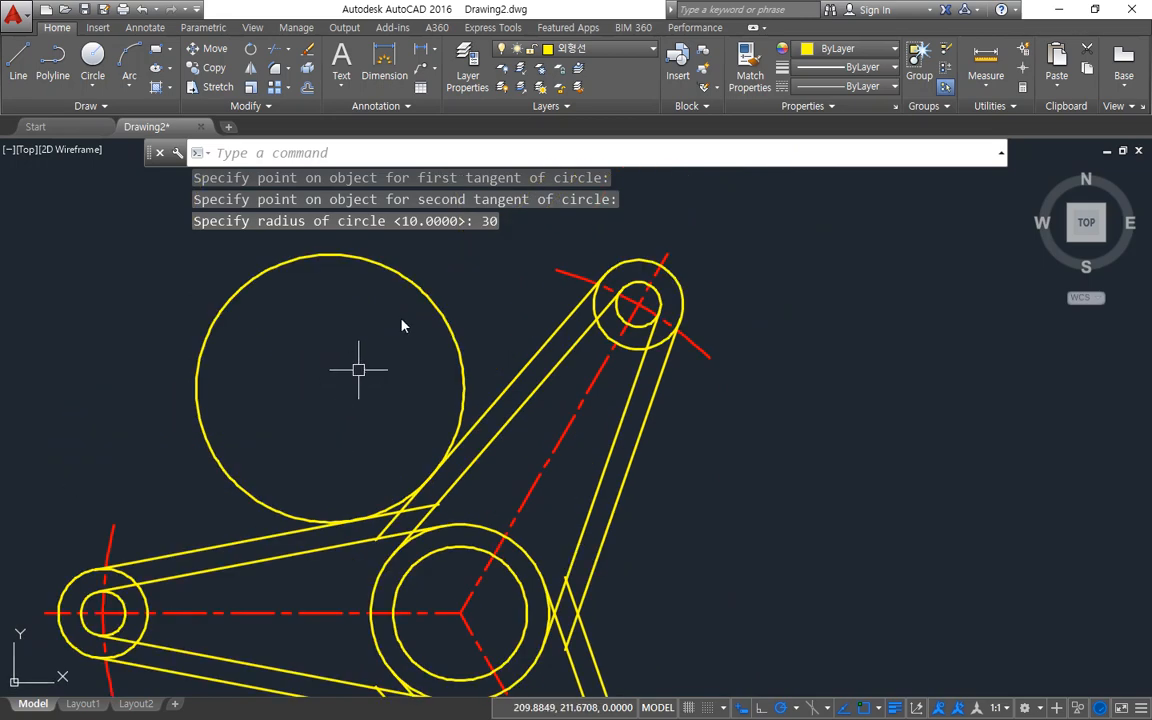
type("tr")
key("Return")
left_click(434, 302)
key("Return")
scroll(433, 523, "up", 2)
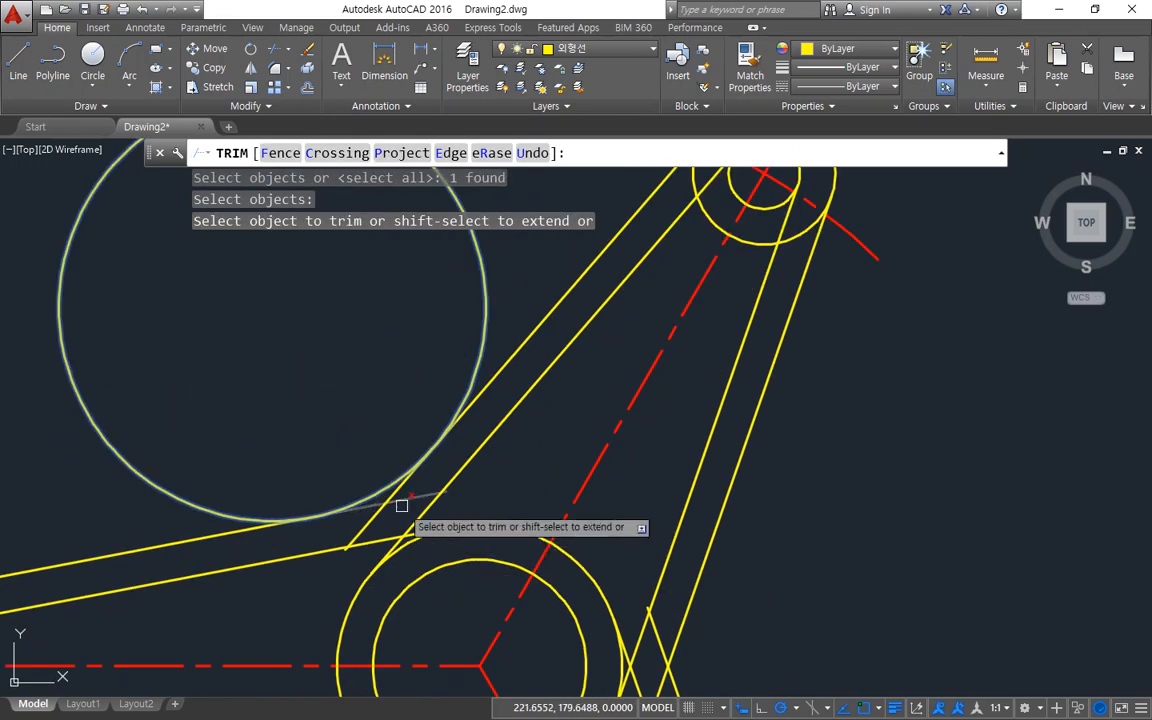
left_click(398, 507)
key("Return")
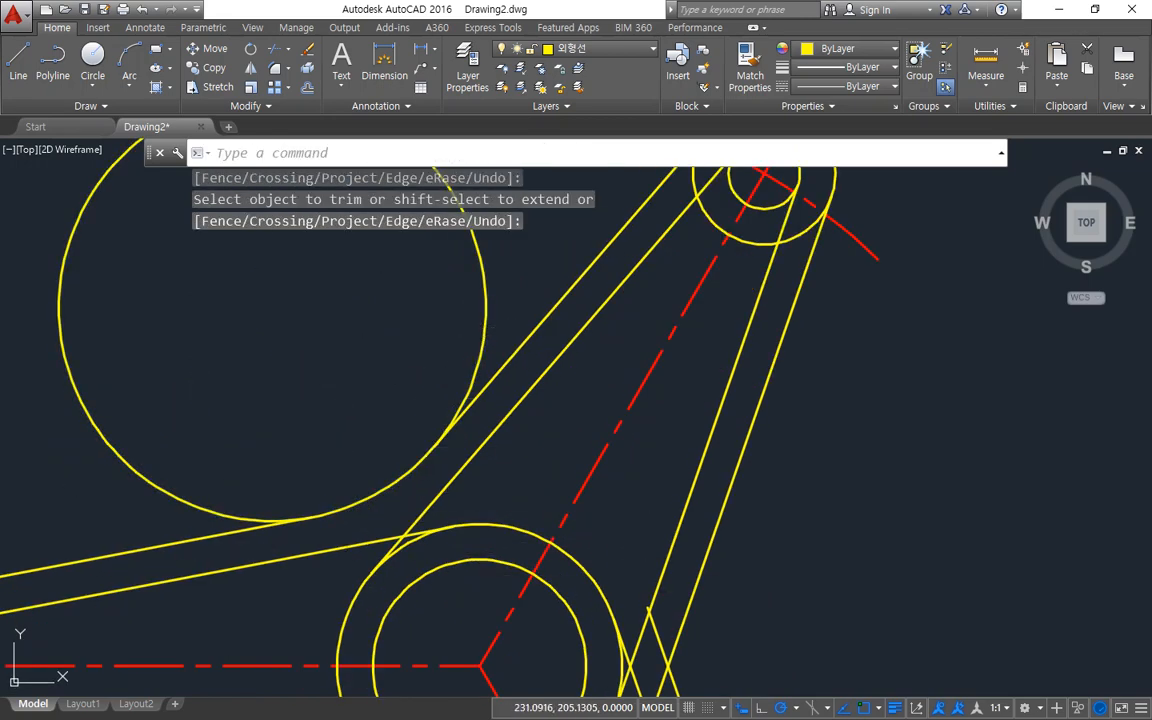
Trim away the outer part of the radius 30 circle, leaving only the arc joining the horizontal and 60° arms.
type("tr")
key("Return")
key("Return")
left_click(481, 307)
key("Return")
Draw a radius 30 circle tangent to the outer offset lines between the 60° and 300° arms using tan-tan-radius.
scroll(460, 367, "down", 2)
middle_click_drag(544, 573, 529, 371)
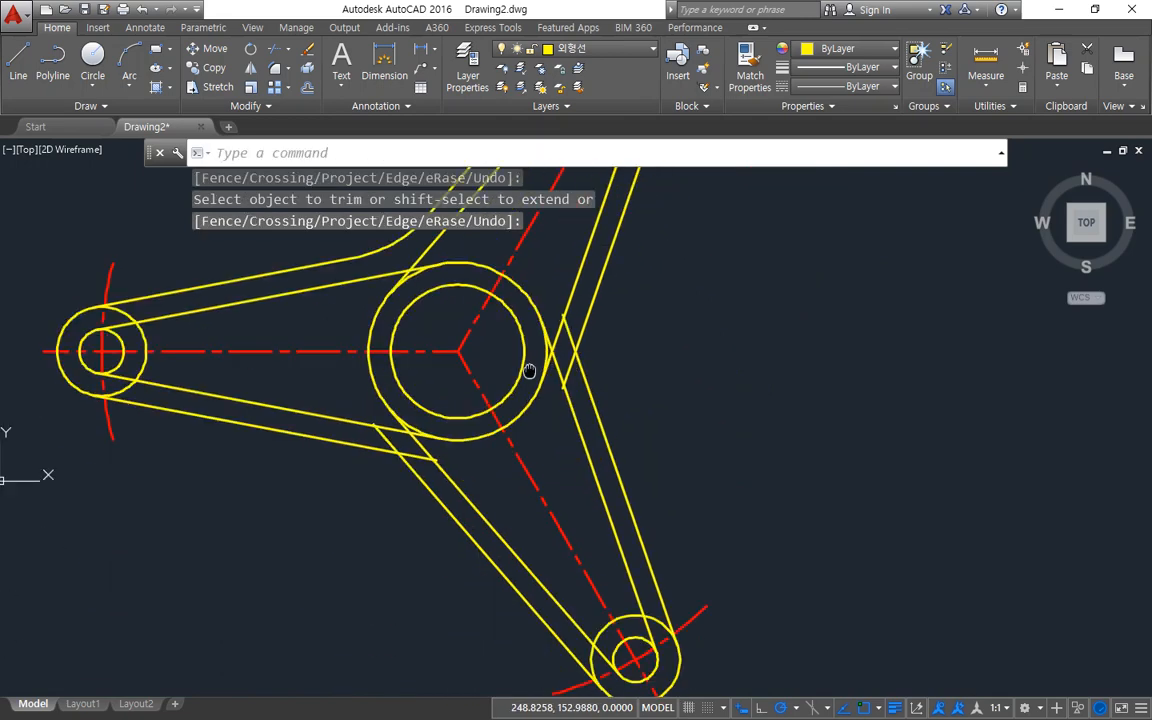
type("c")
key("Return")
type("t")
key("Return")
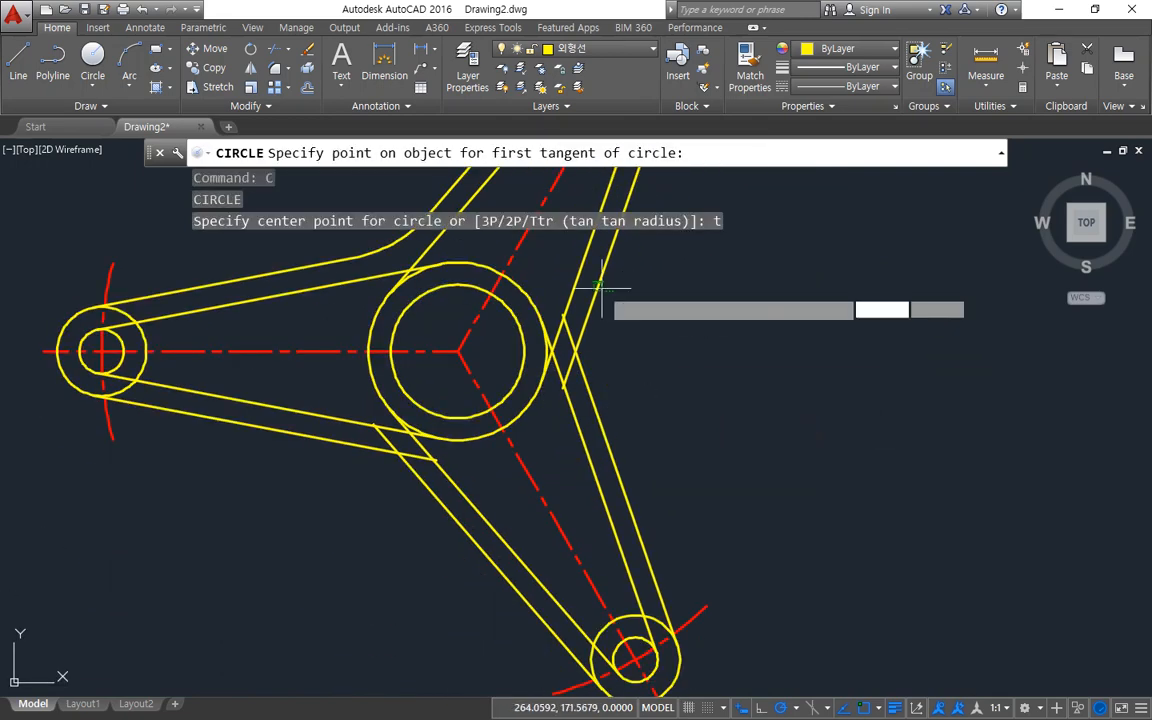
left_click(601, 288)
left_click(600, 400)
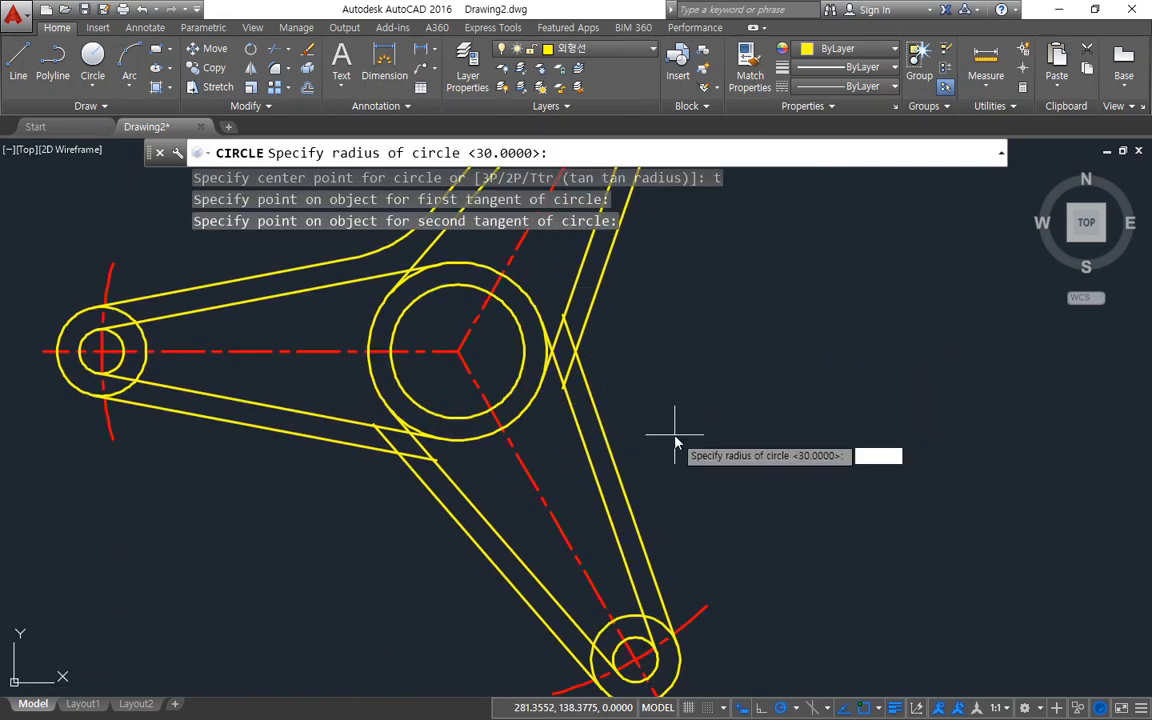
type("30")
key("Return")
Draw a radius 30 circle tangent to the outer offset lines between the 300° and horizontal arms using tan-tan-radius.
key("Return")
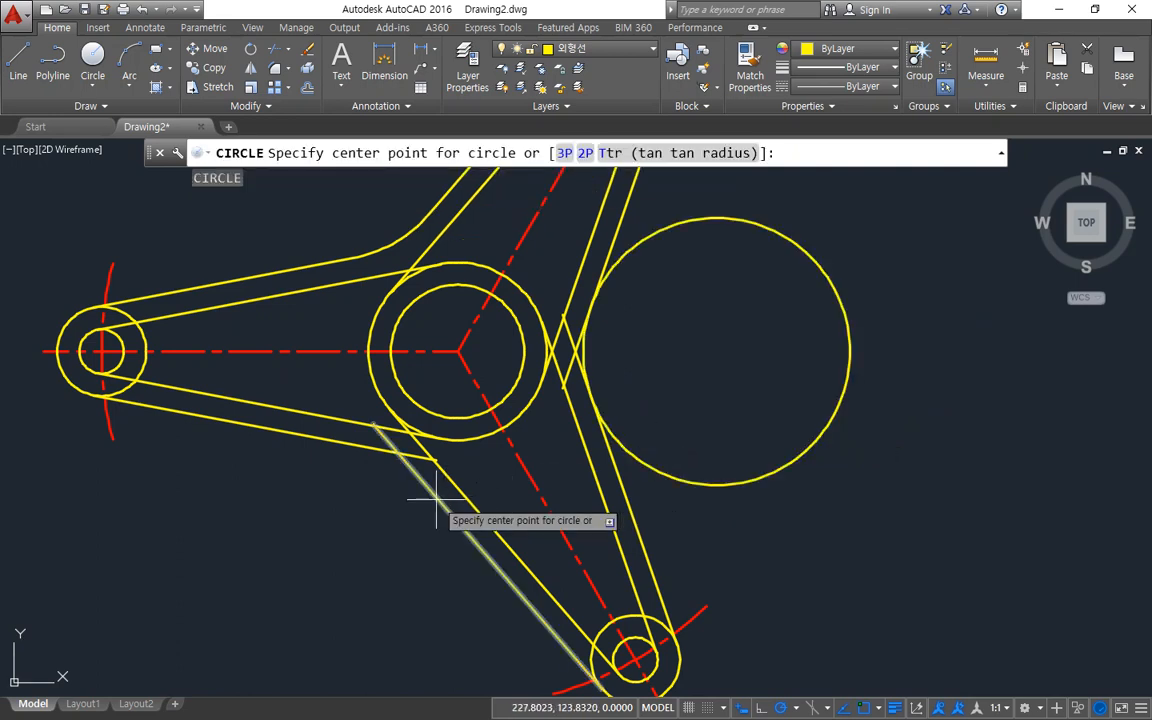
type("t")
key("Return")
left_click(437, 500)
left_click(329, 442)
Trim the overlapping offset line ends back to the two radius 30 circles beside the 300° arm.
key("Return")
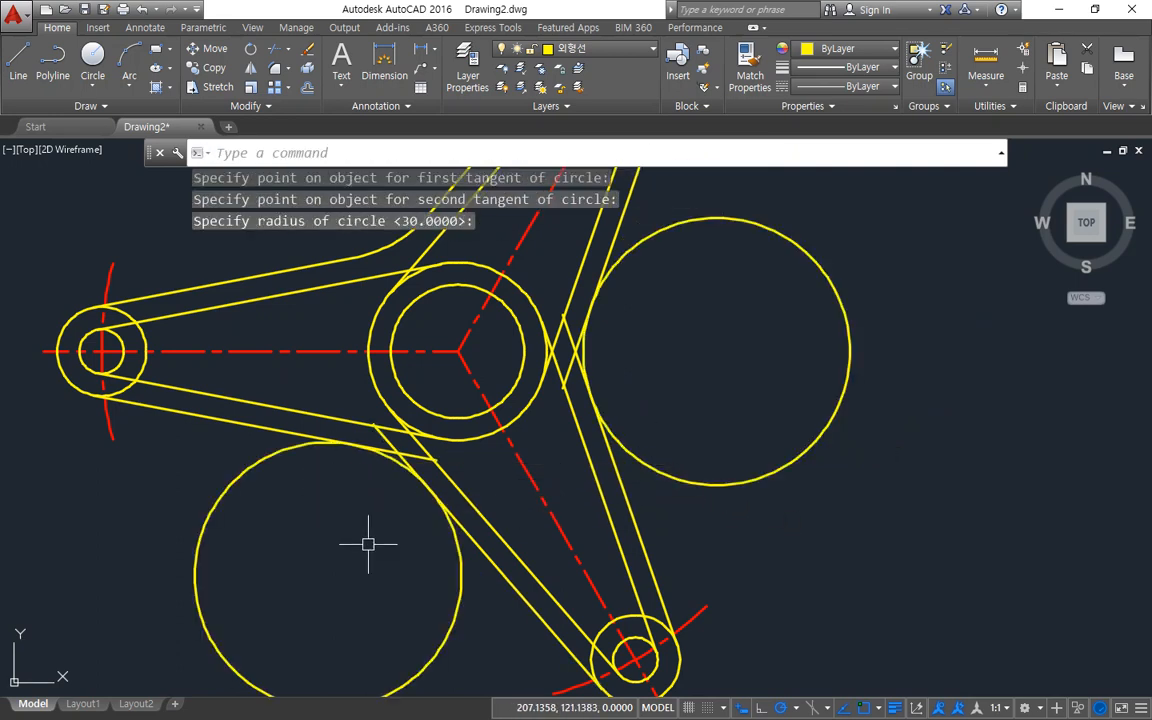
key("Return")
left_click(461, 605)
left_click(738, 484)
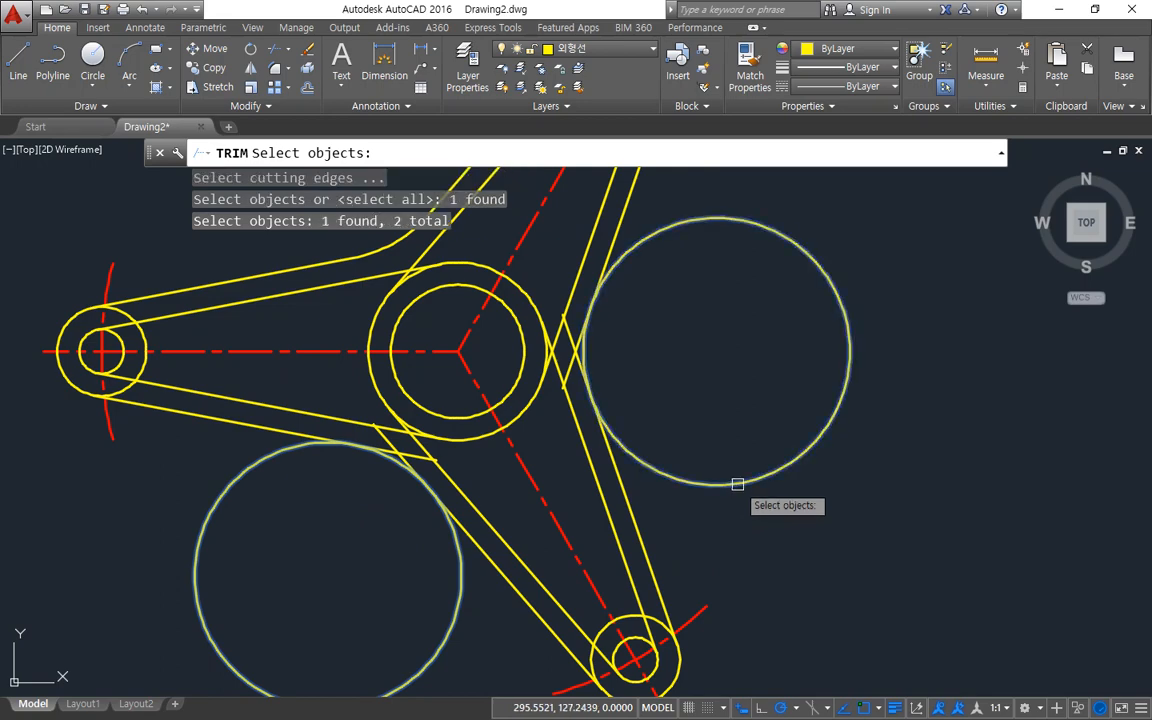
key("Return")
left_click(572, 346)
left_click(574, 356)
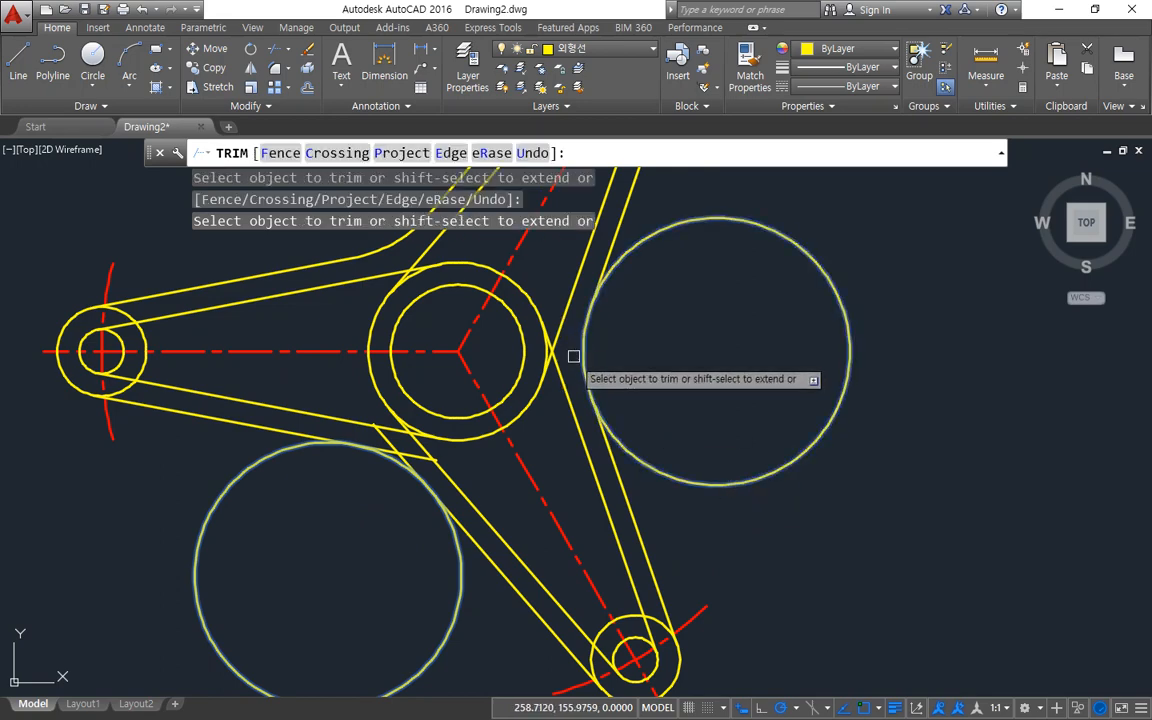
left_click(391, 445)
left_click(409, 452)
key("Return")
Trim away the outer parts of both remaining radius 30 circles, leaving only the arcs joining the arms.
type("tr")
key("Return")
key("Return")
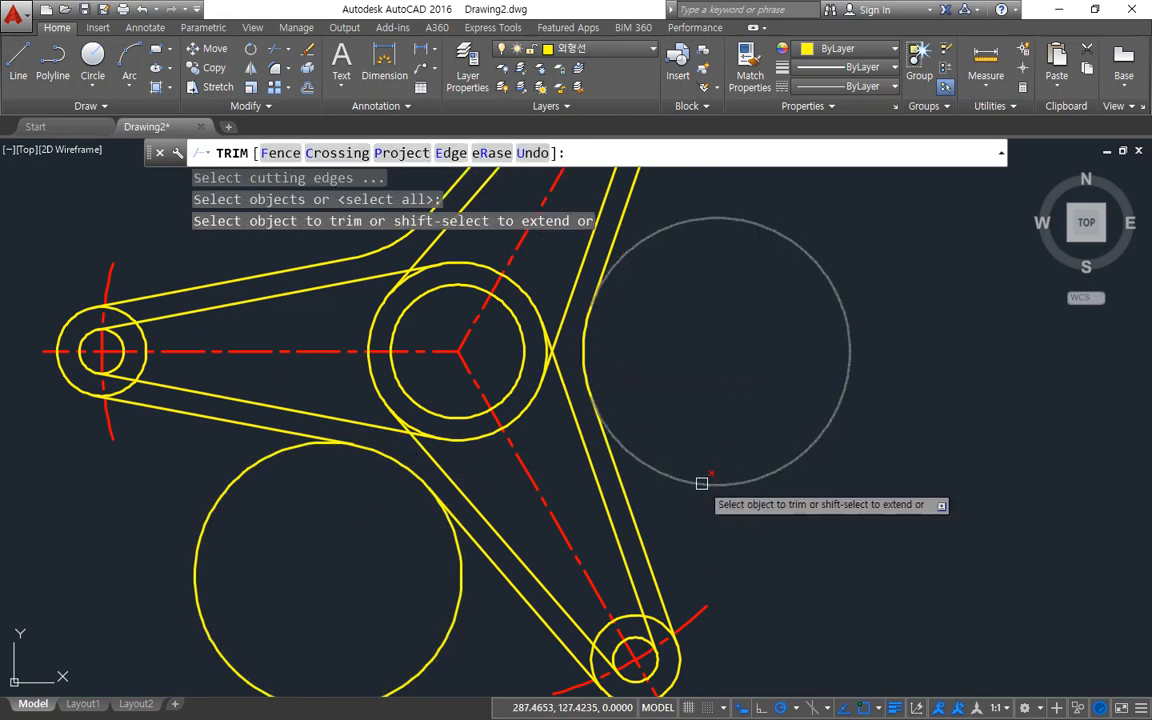
left_click(774, 481)
left_click(466, 584)
key("Return")
scroll(311, 283, "up", 4)
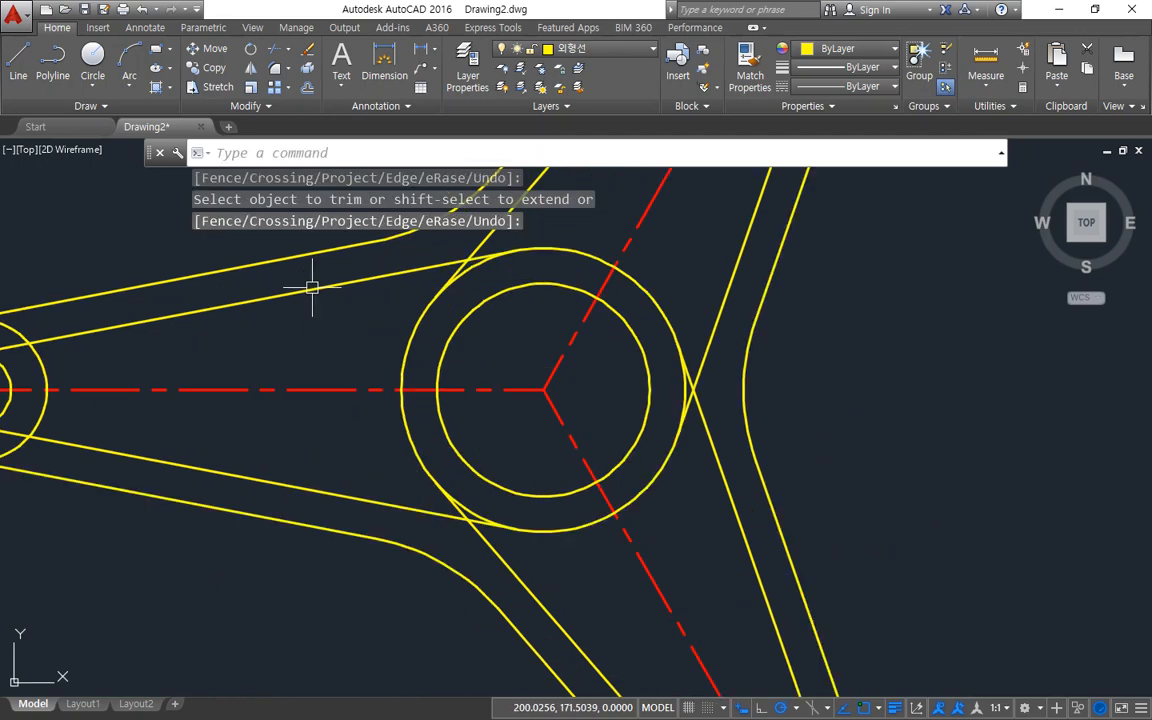
Draw a radius 4 circle tangent to the horizontal arm's upper inner line and the outer hub circle using tan-tan-radius.
type("C")
key("Return")
type("t")
key("Return")
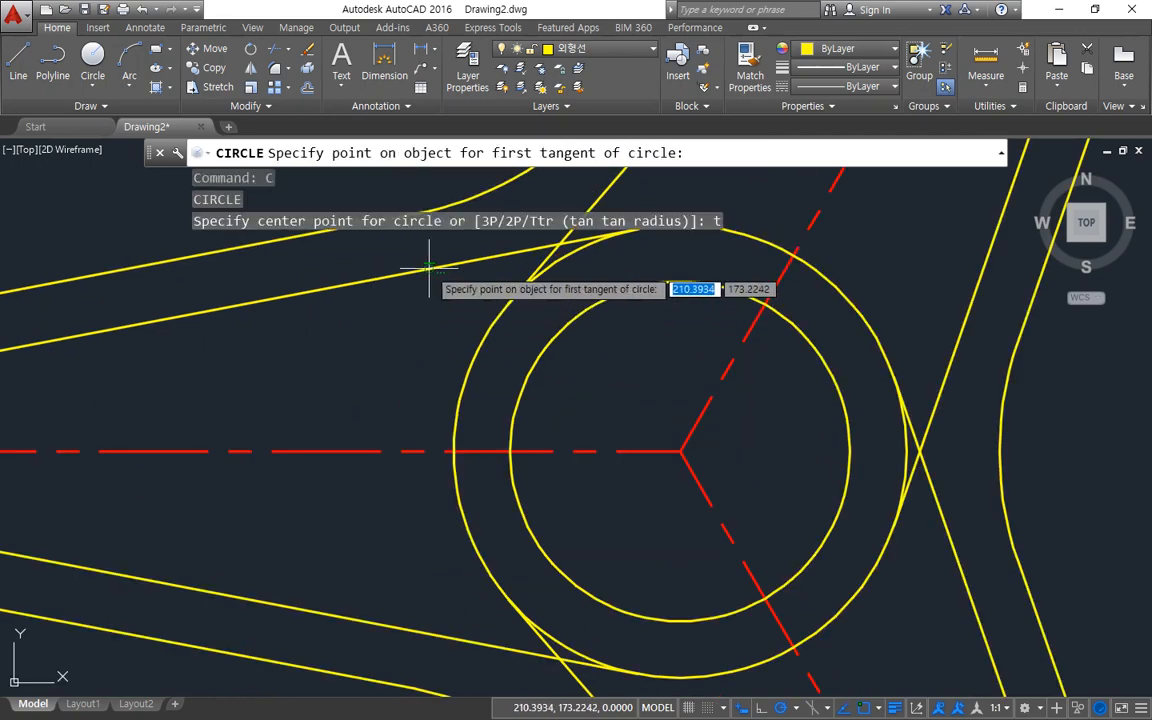
left_click(385, 252)
left_click(481, 333)
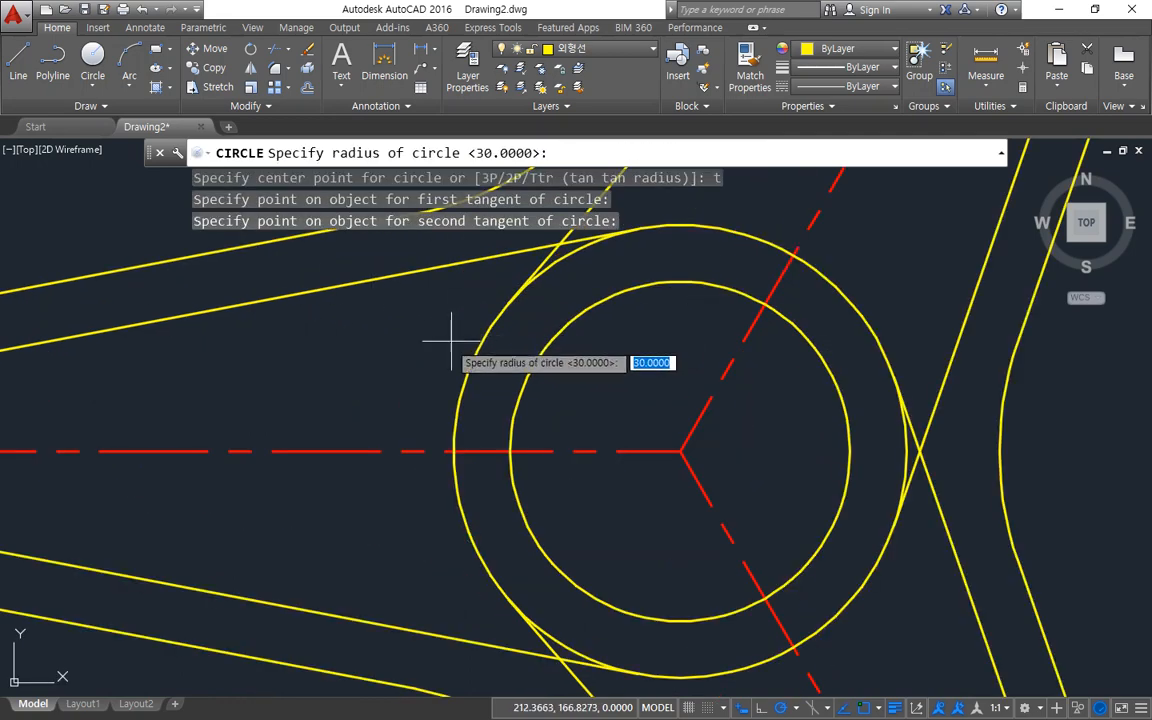
type("4")
key("Return")
Draw a radius 4 circle tangent to the outer hub circle and the horizontal arm's lower inner line using tan-tan-radius.
type("c")
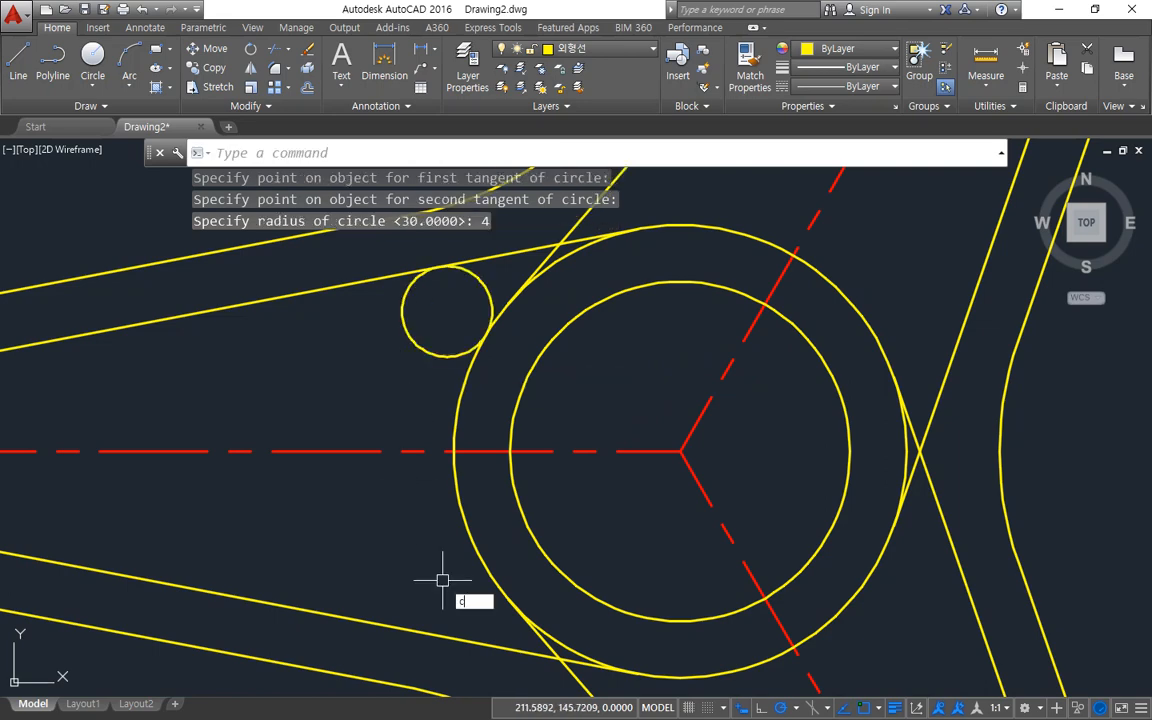
key("Return")
type("t")
key("Return")
left_click(463, 571)
left_click(436, 628)
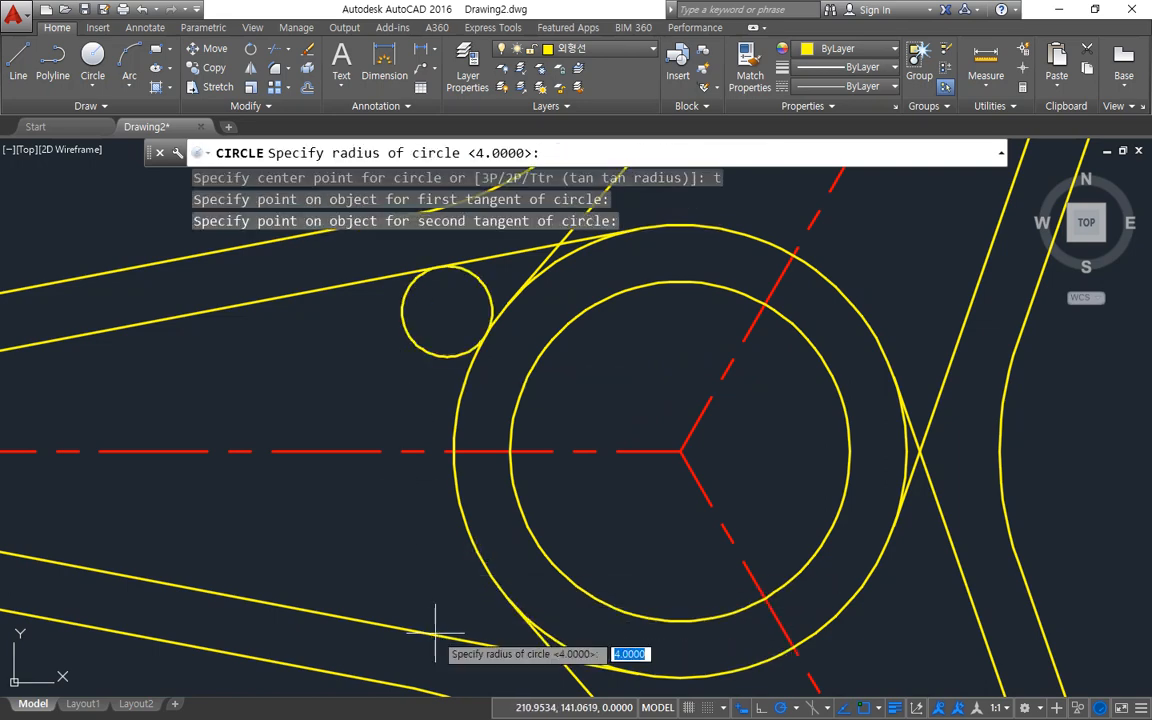
key("Return")
Draw a radius 4 circle tangent to the 300° arm's left inner line and the outer hub circle using tan-tan-radius.
middle_click_drag(522, 576, 375, 419)
key("Return")
type("t")
key("Return")
left_click(488, 575)
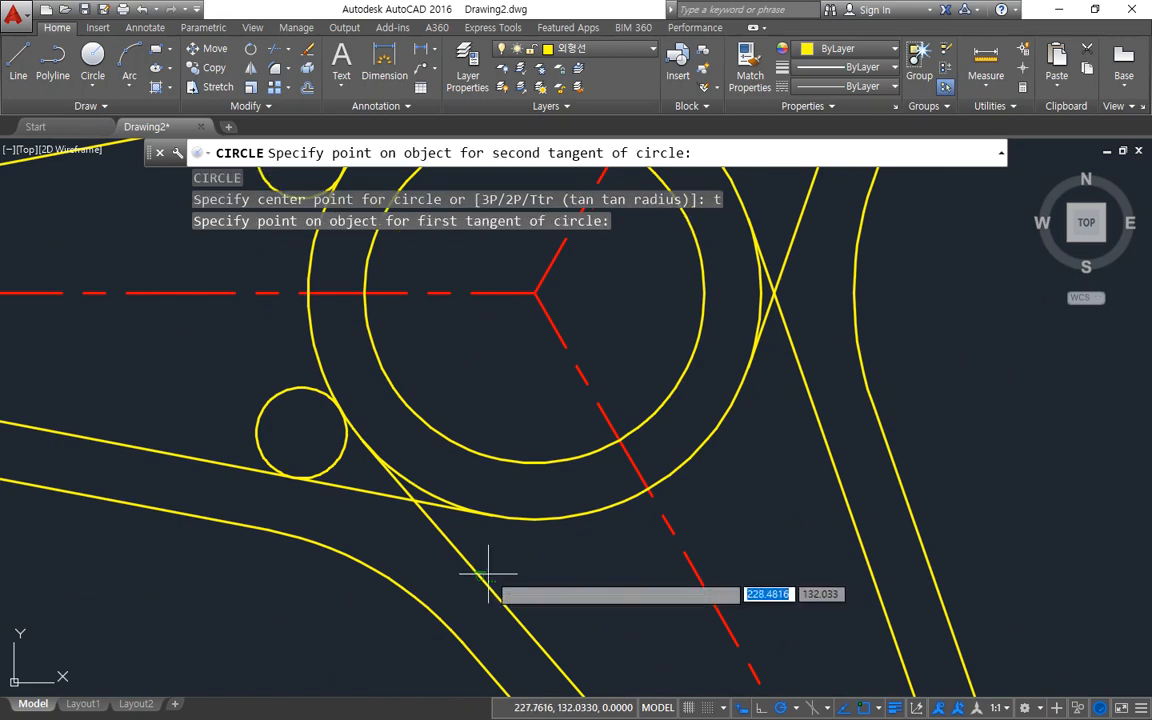
left_click(527, 514)
Draw a radius 4 circle tangent to the outer hub circle and the 300° arm's right inner line using tan-tan-radius.
key("Return")
type("c")
key("Return")
type("t")
key("Return")
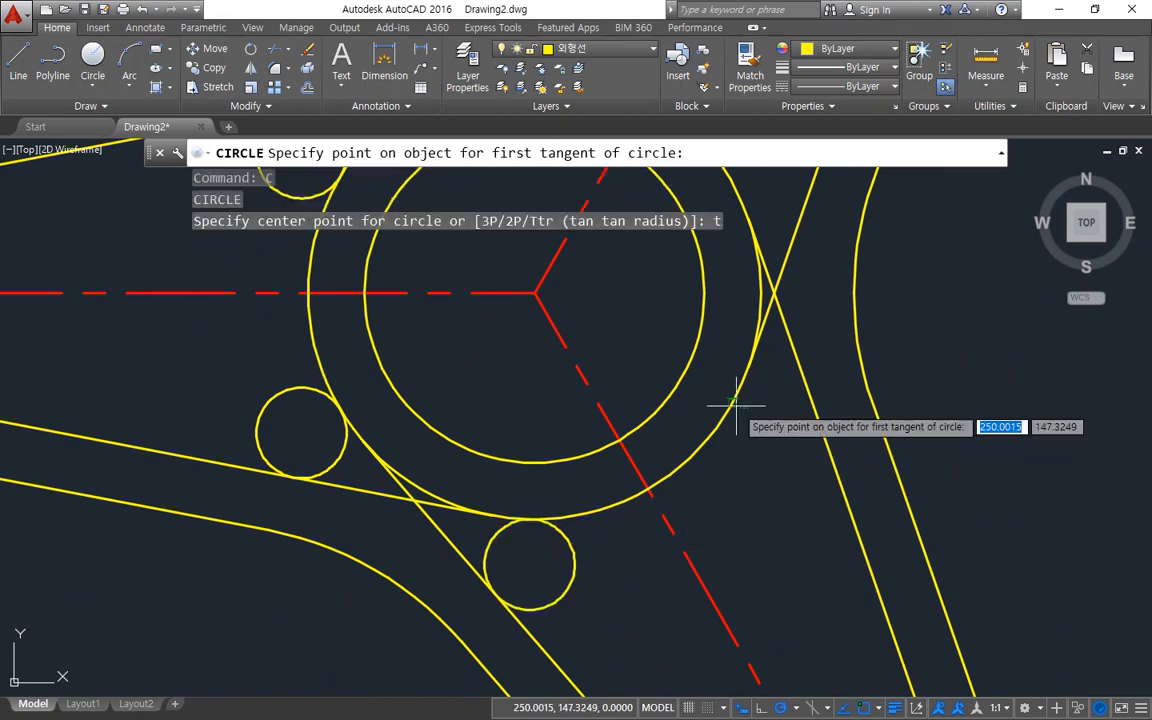
left_click(735, 405)
left_click(818, 408)
Draw a radius 4 circle tangent to the 60° arm's right inner line and the outer hub circle using tan-tan-radius.
key("Return")
middle_click_drag(797, 406, 776, 628)
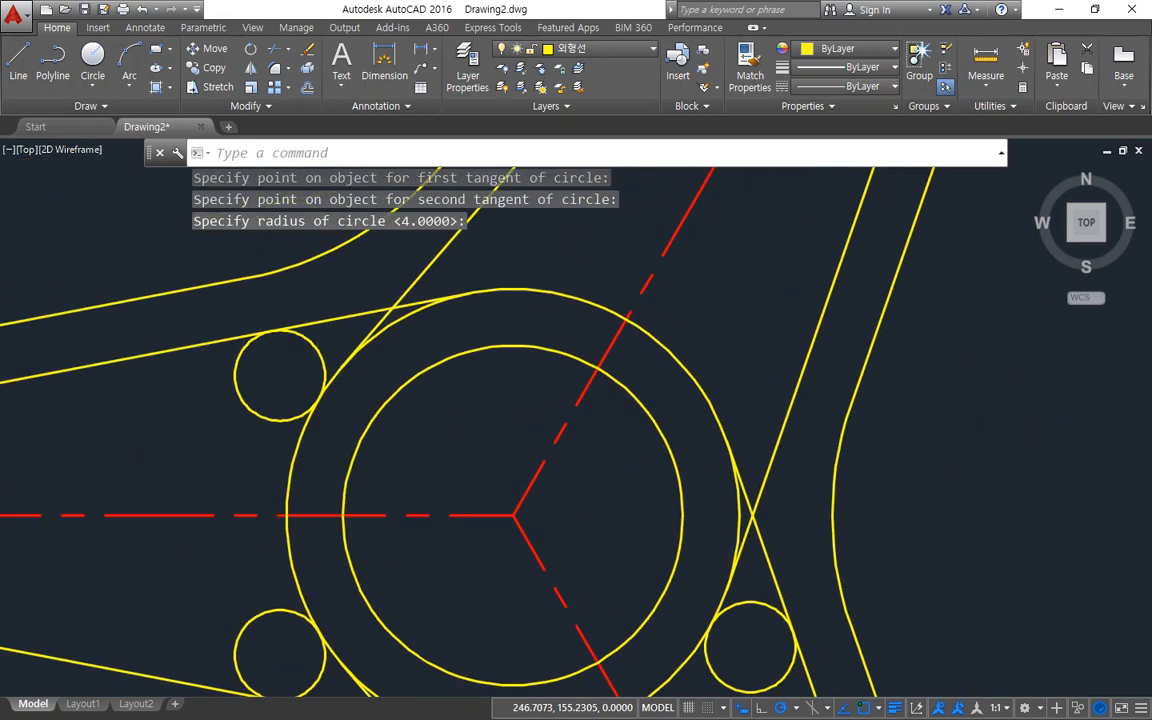
type("c")
key("Return")
type("t")
key("Return")
left_click(787, 425)
left_click(735, 417)
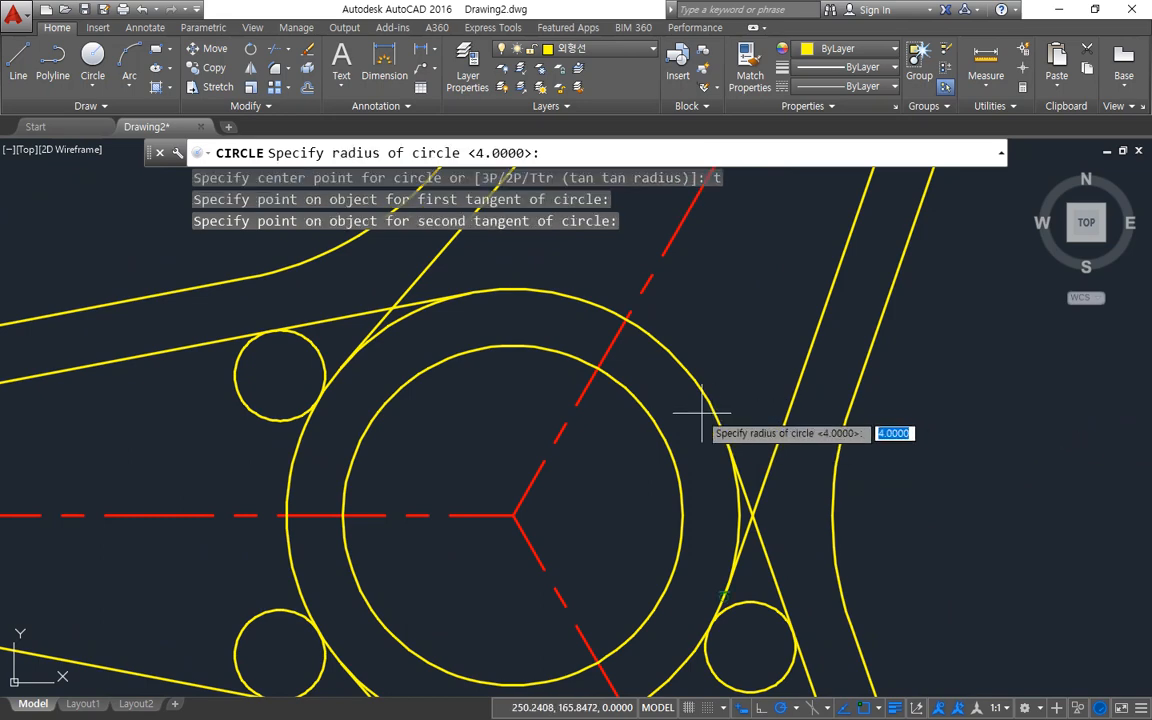
key("Return")
Draw a radius 4 circle tangent to the outer hub circle and the 60° arm's left inner line using tan-tan-radius.
type("c")
key("Return")
type("t")
key("Return")
left_click(479, 291)
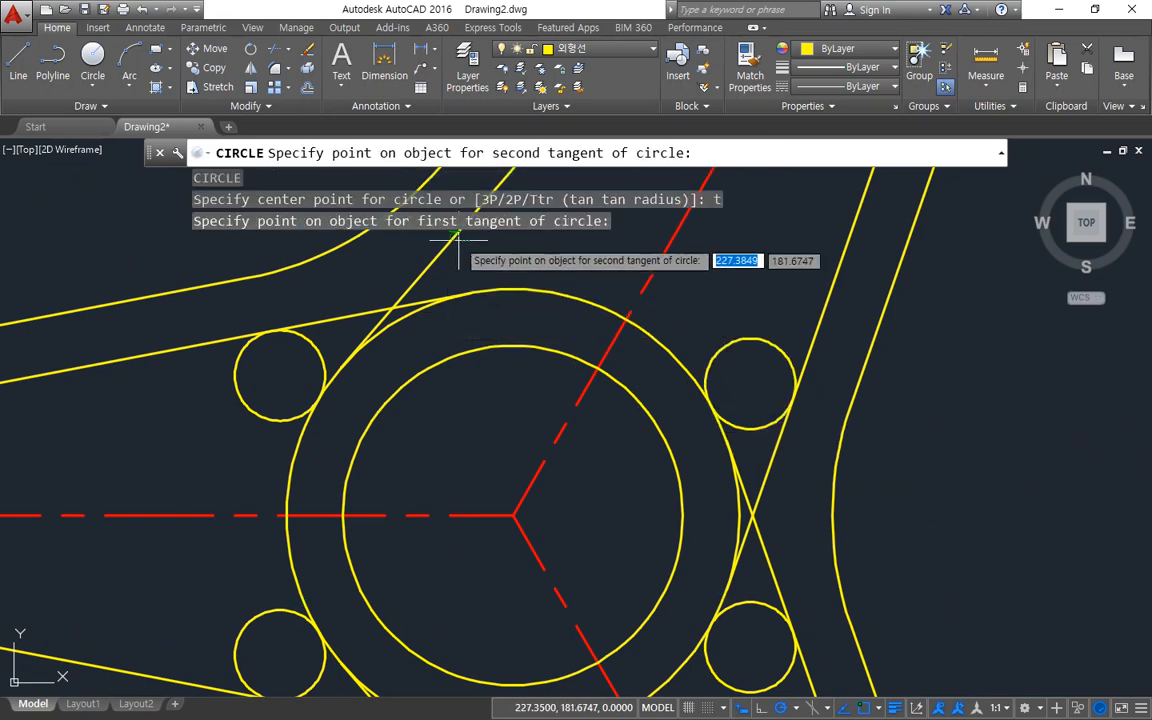
left_click(458, 252)
key("Return")
With the six radius 4 circles as cutting edges, trim the inner lines and outer hub circle on both sides of the 60° arm.
scroll(560, 422, "down", 2)
type("tr")
key("Return")
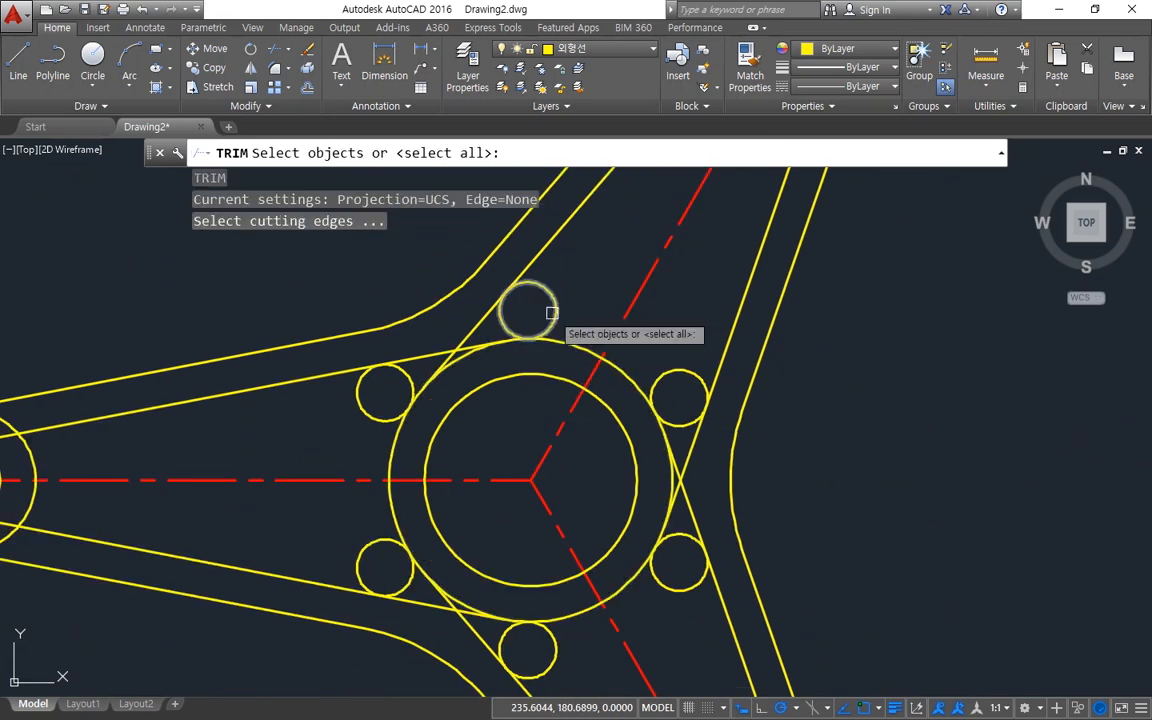
left_click(545, 328)
left_click(674, 374)
left_click(666, 588)
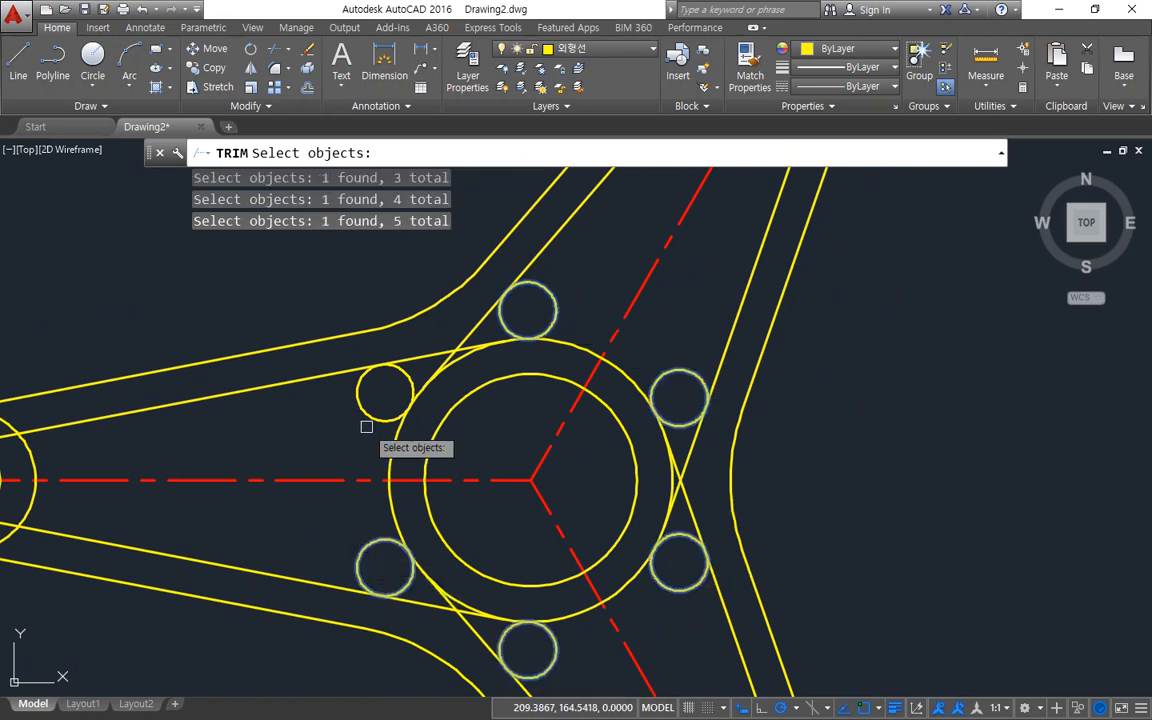
key("Return")
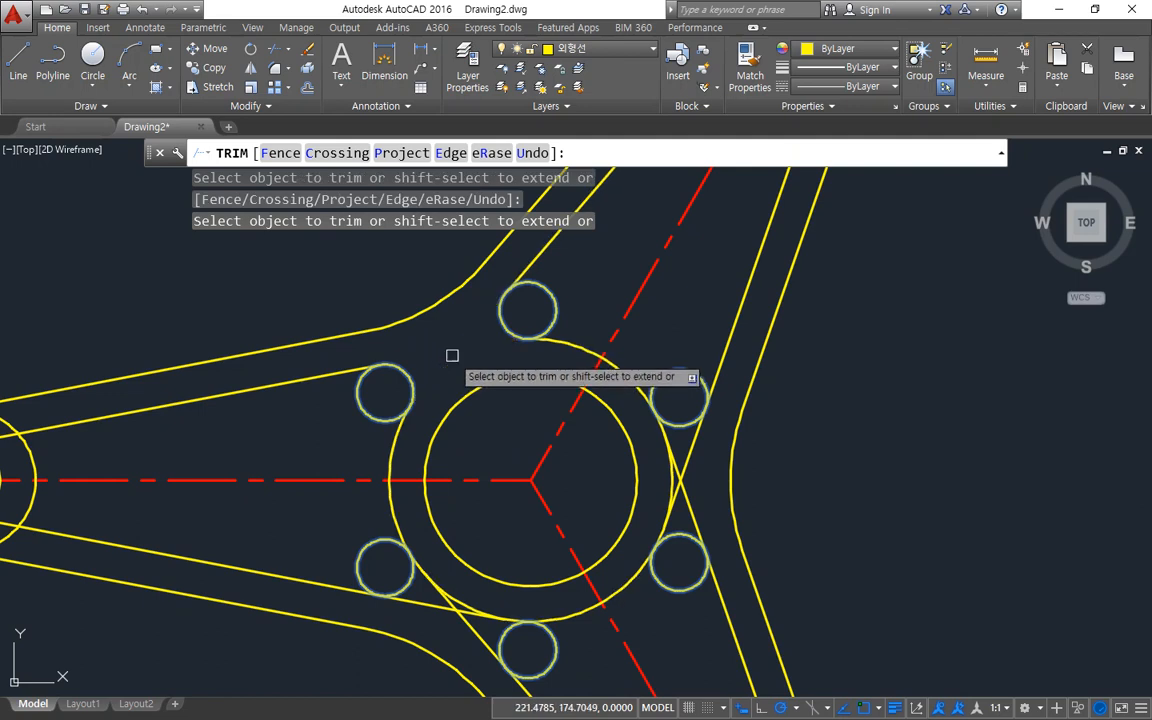
left_click(686, 464)
left_click(685, 476)
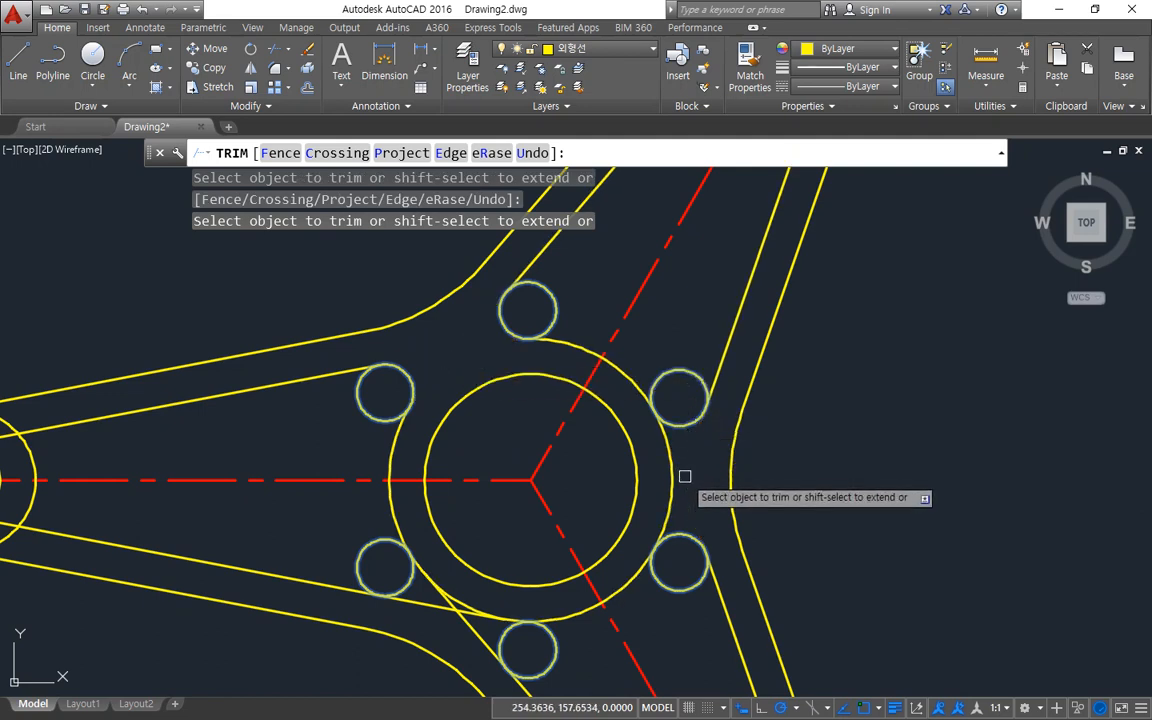
left_click(675, 478)
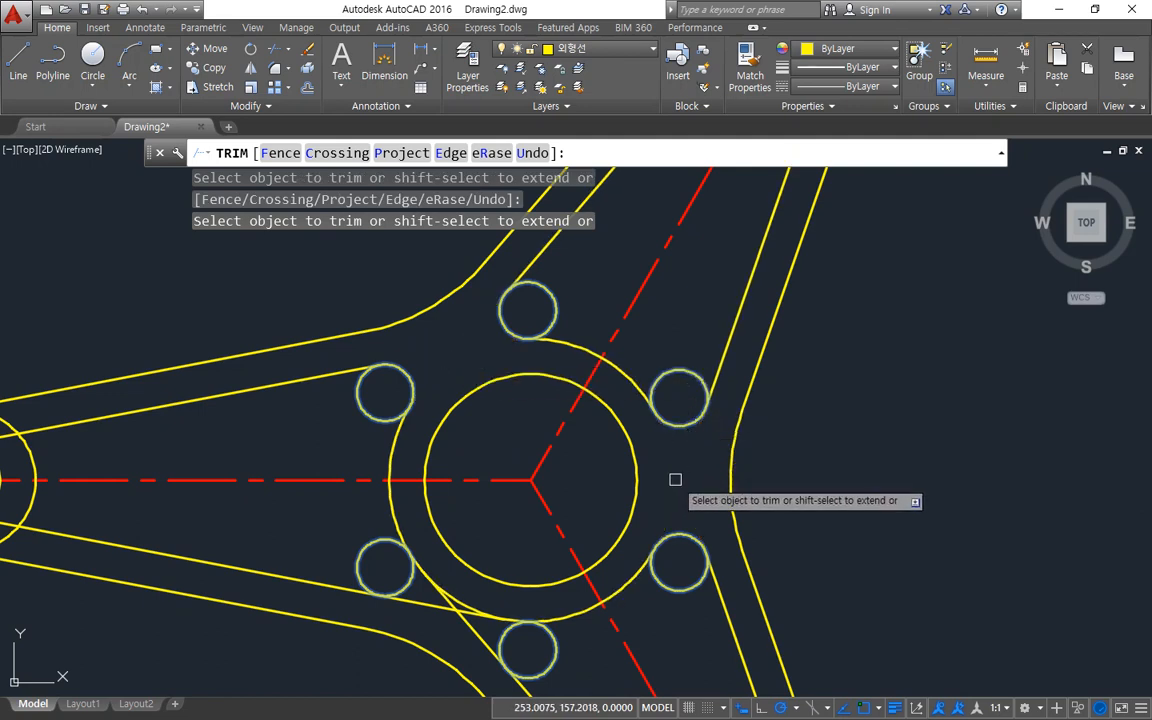
Trim the crossing inner lines and the outer hub circle between the horizontal and 300° arms.
left_click(452, 608)
left_click(457, 615)
left_click(465, 608)
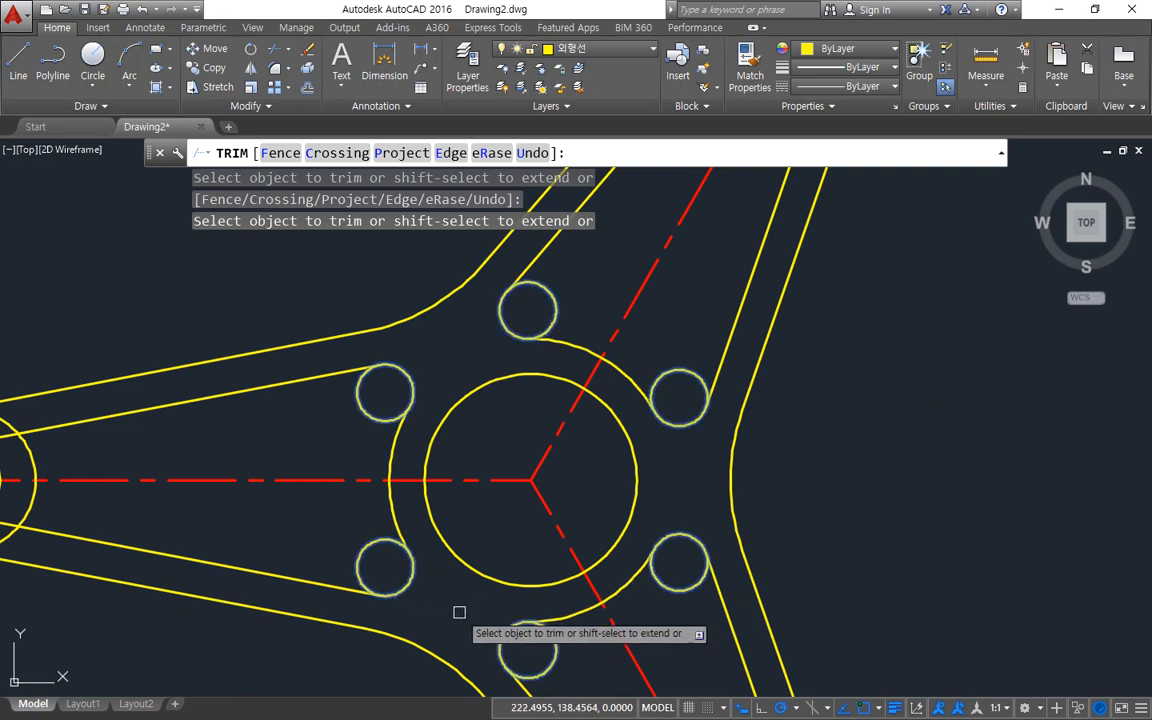
key("space")
key("space")
key("space")
Trim all six radius 4 circles down to the rounded corner arcs of the three arm pockets.
left_click(367, 412)
left_click(360, 550)
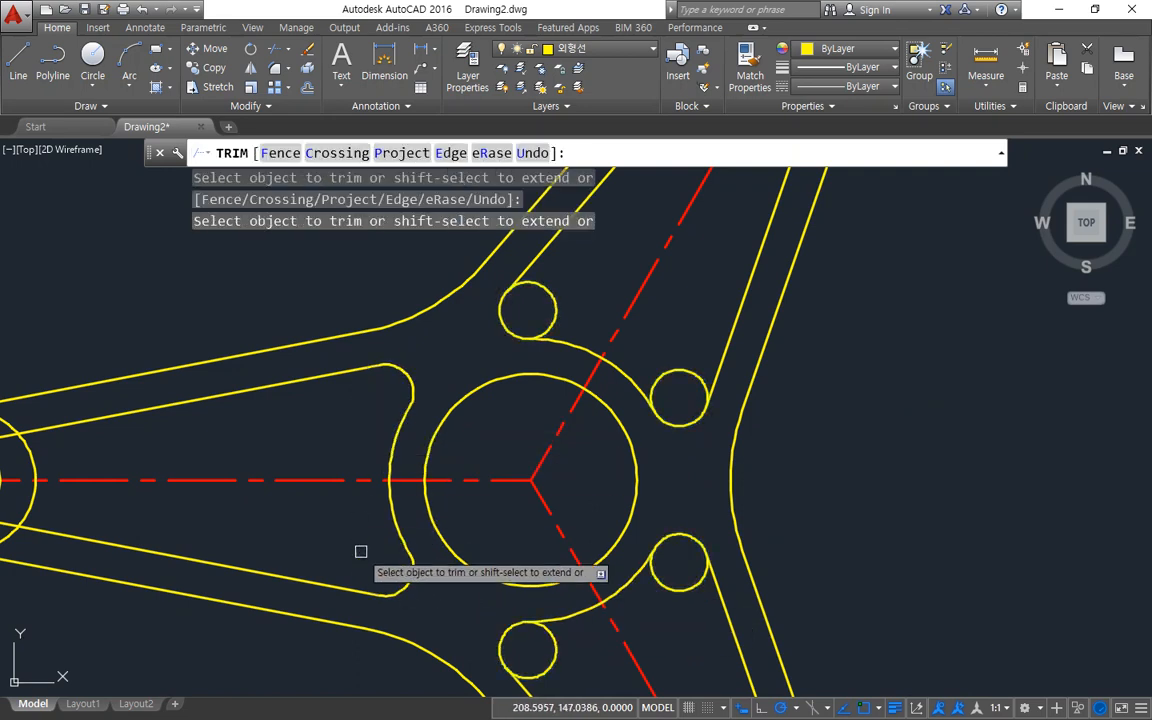
left_click(552, 655)
left_click(681, 590)
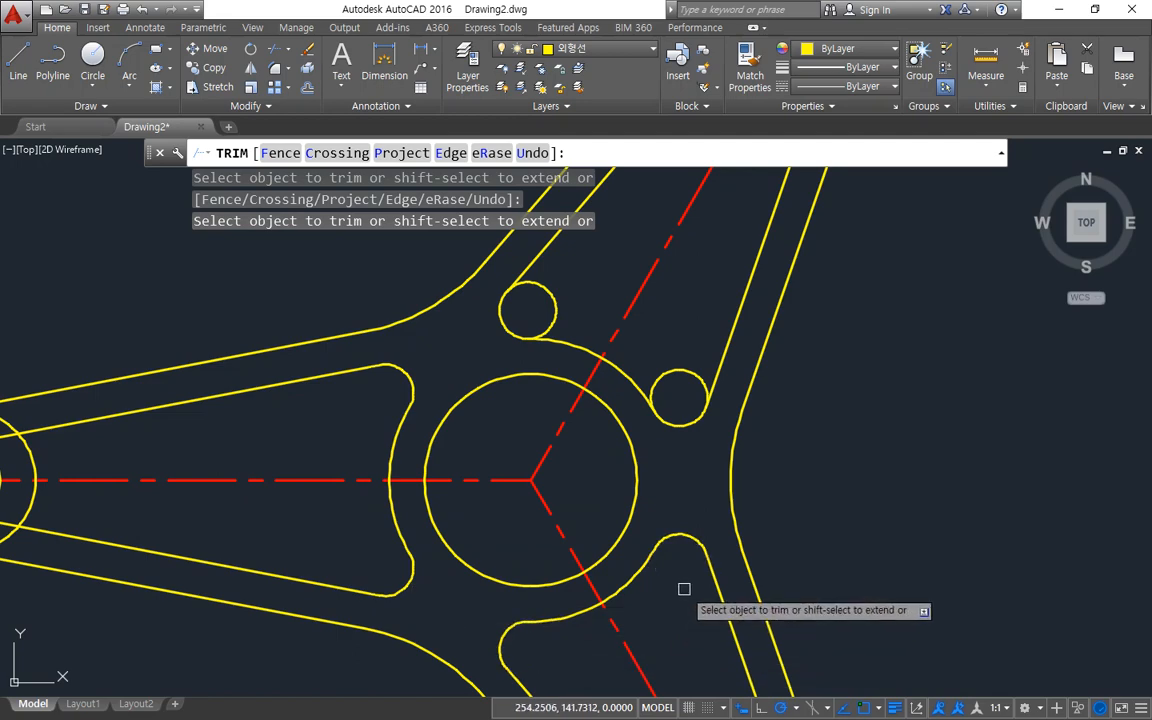
left_click(694, 378)
left_click(558, 303)
key("space")
Draw a radius 2 circle tangent to the horizontal arm's upper inner line and its outer end circle using tan-tan-radius.
middle_click_drag(40, 498, 333, 488)
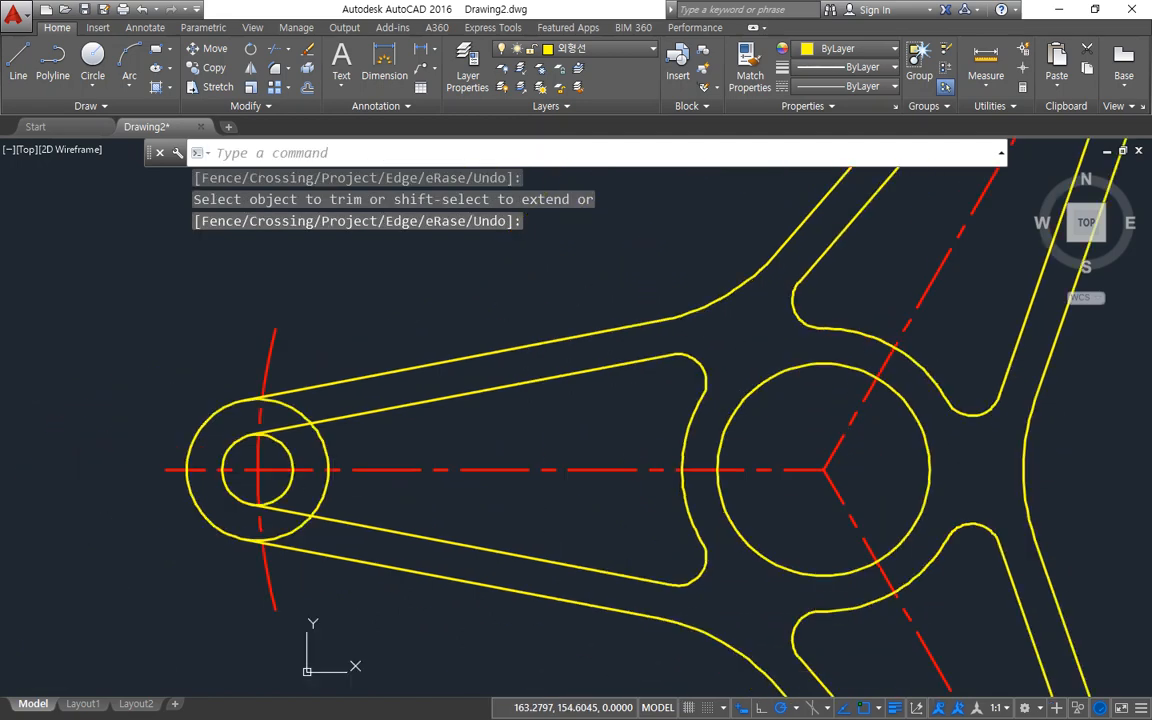
scroll(240, 442, "up", 2)
type("c")
key("space")
type("t")
key("space")
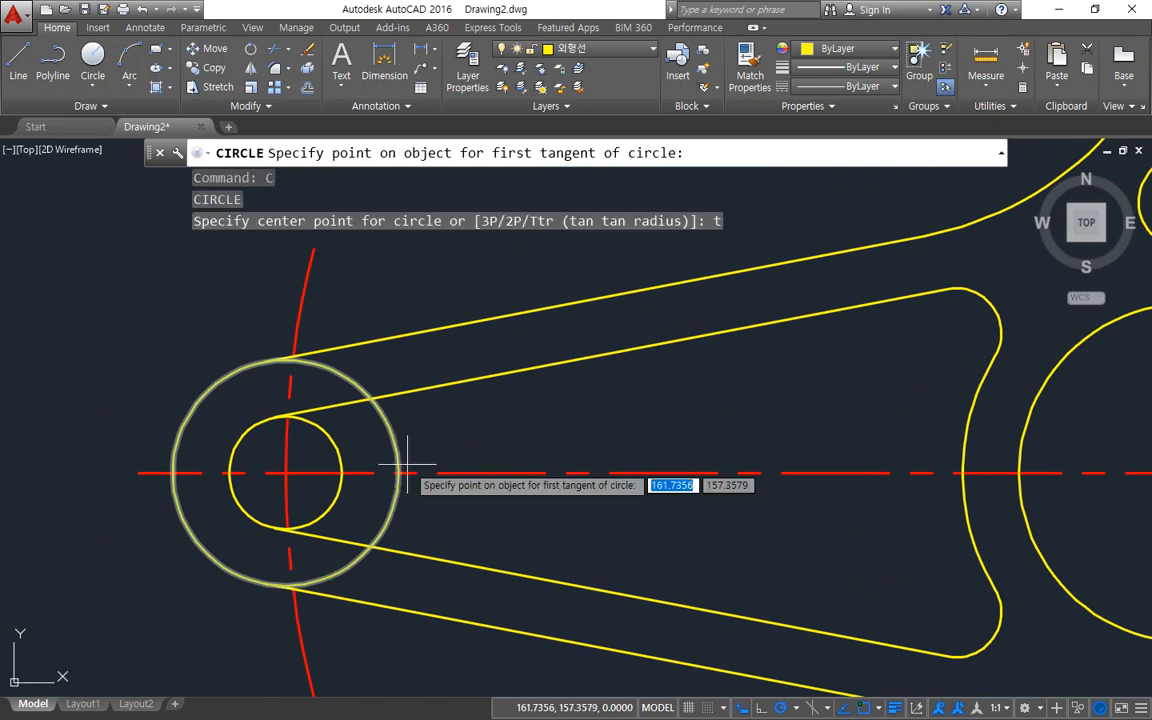
left_click(411, 381)
left_click(392, 422)
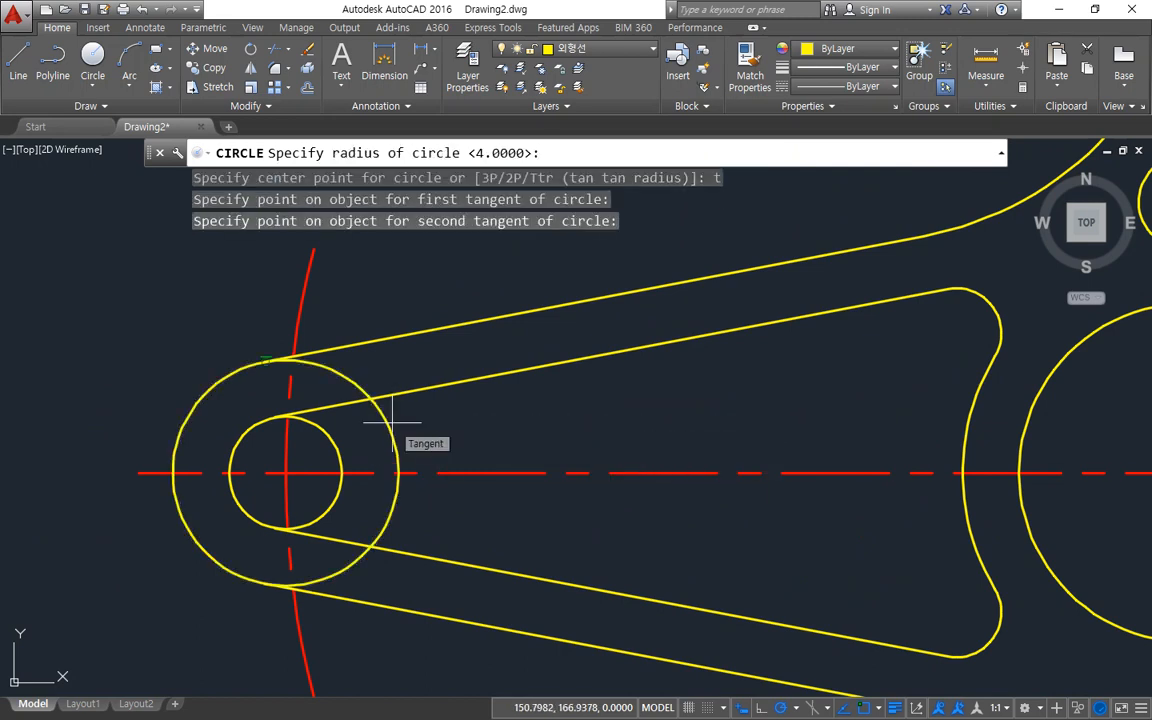
type("2")
key("space")
Draw a radius 2 circle tangent to the horizontal arm's outer end circle and its lower inner line using tan-tan-radius.
key("space")
type("t")
key("space")
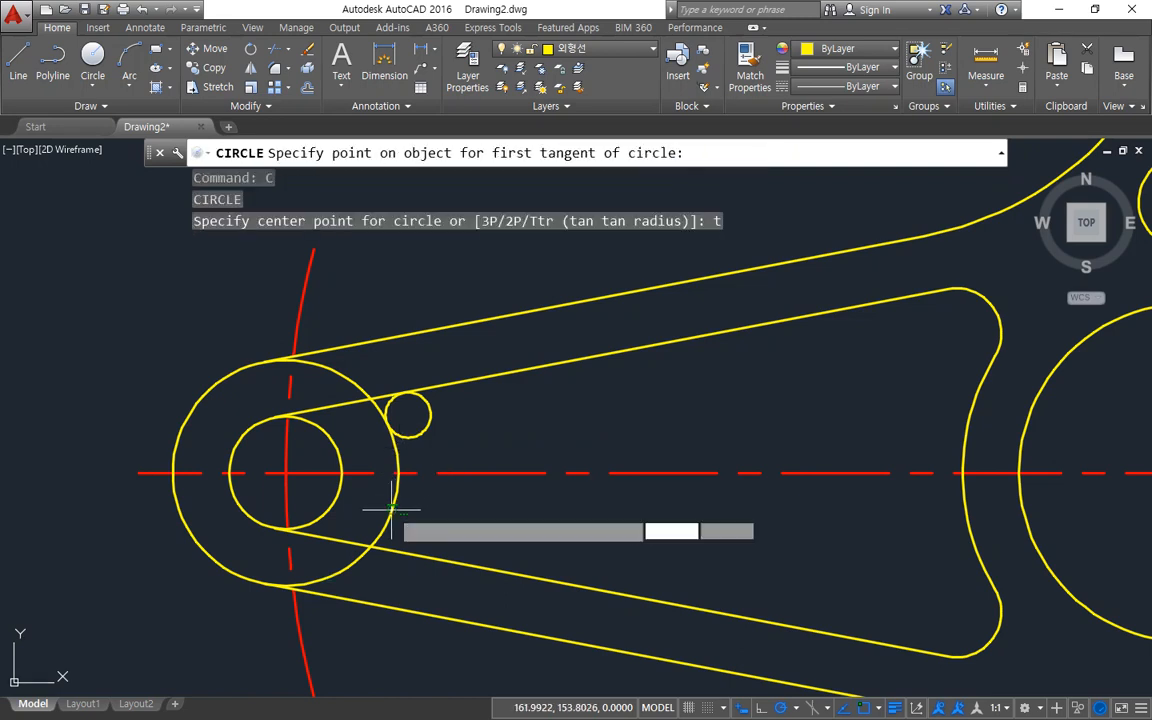
left_click(381, 536)
left_click(400, 552)
Trim the horizontal arm's outer end circle and inner lines back to the radius 2 circles and the outer edge lines.
key("space")
type("tr")
key("space")
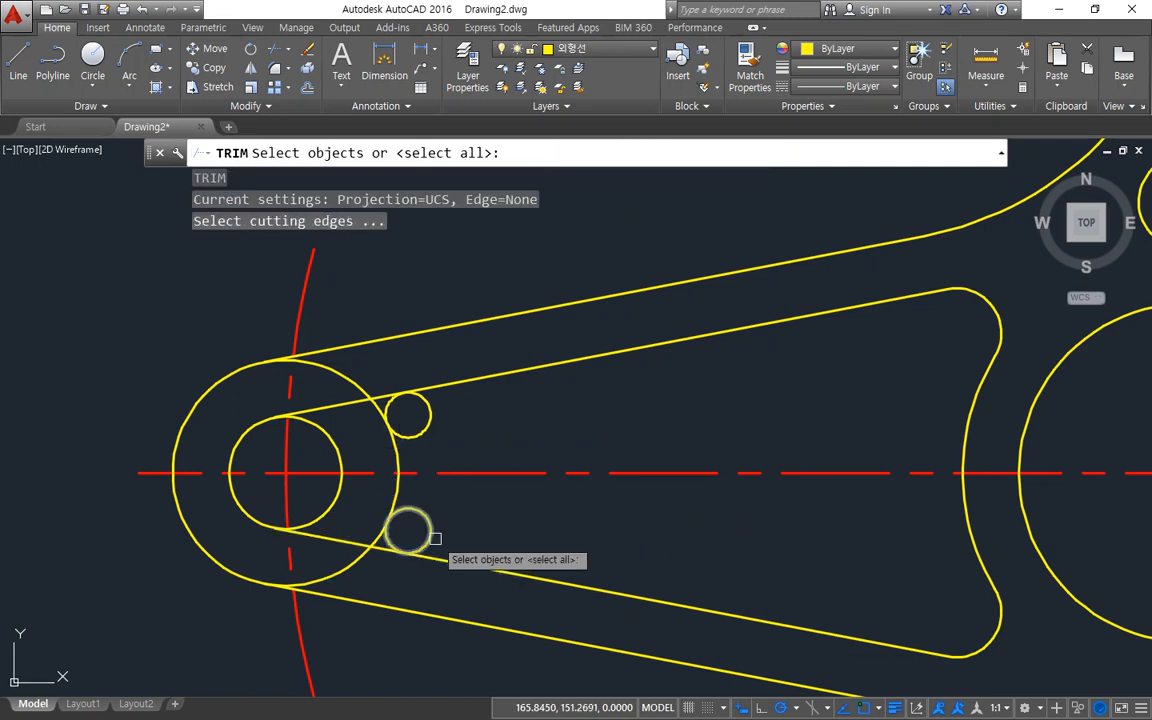
left_click(431, 535)
left_click(427, 423)
left_click(424, 332)
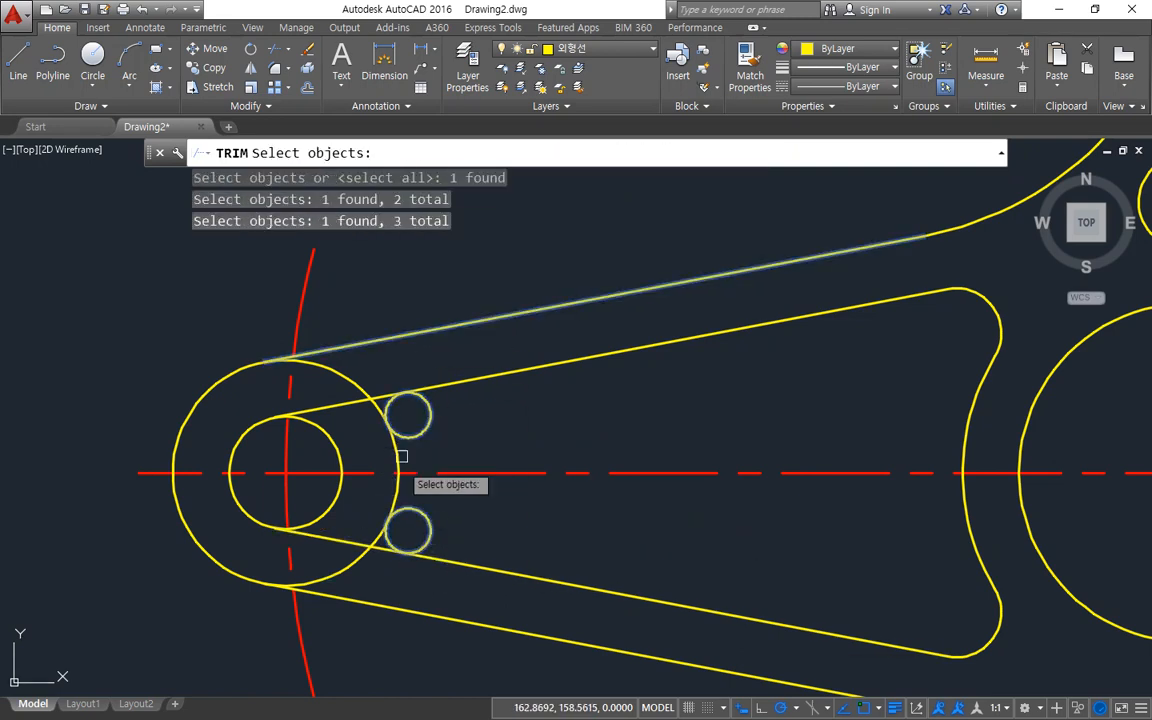
left_click(384, 602)
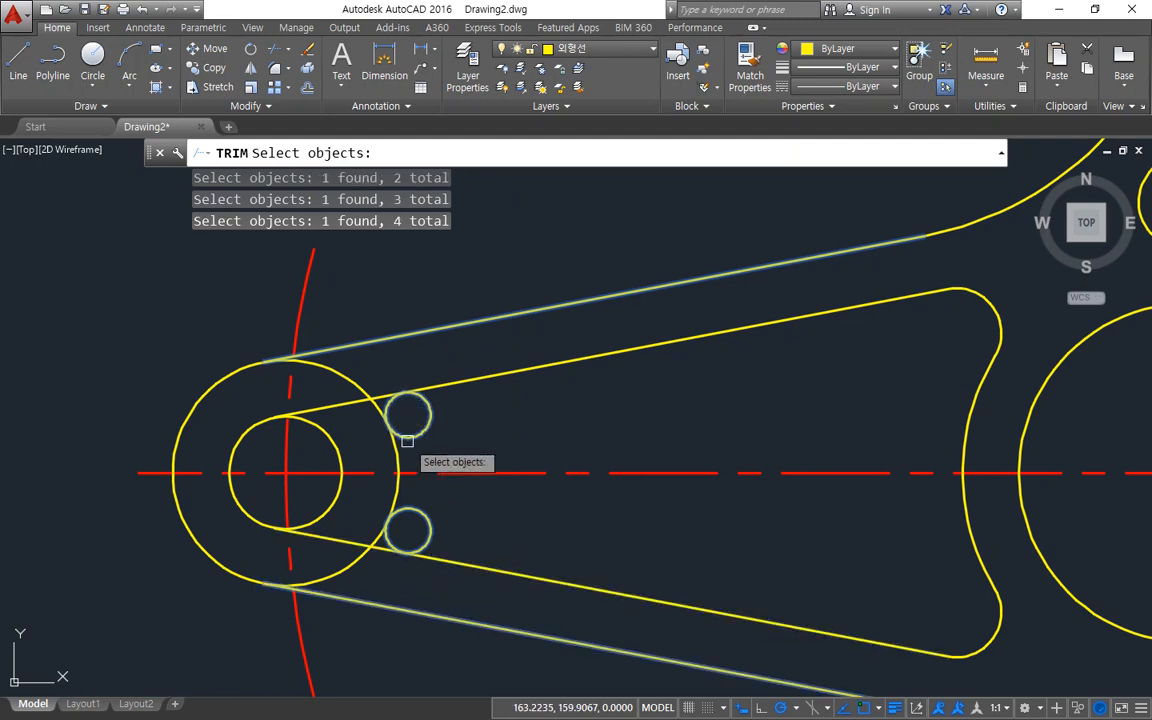
left_click(345, 382)
key("Return")
left_click(350, 385)
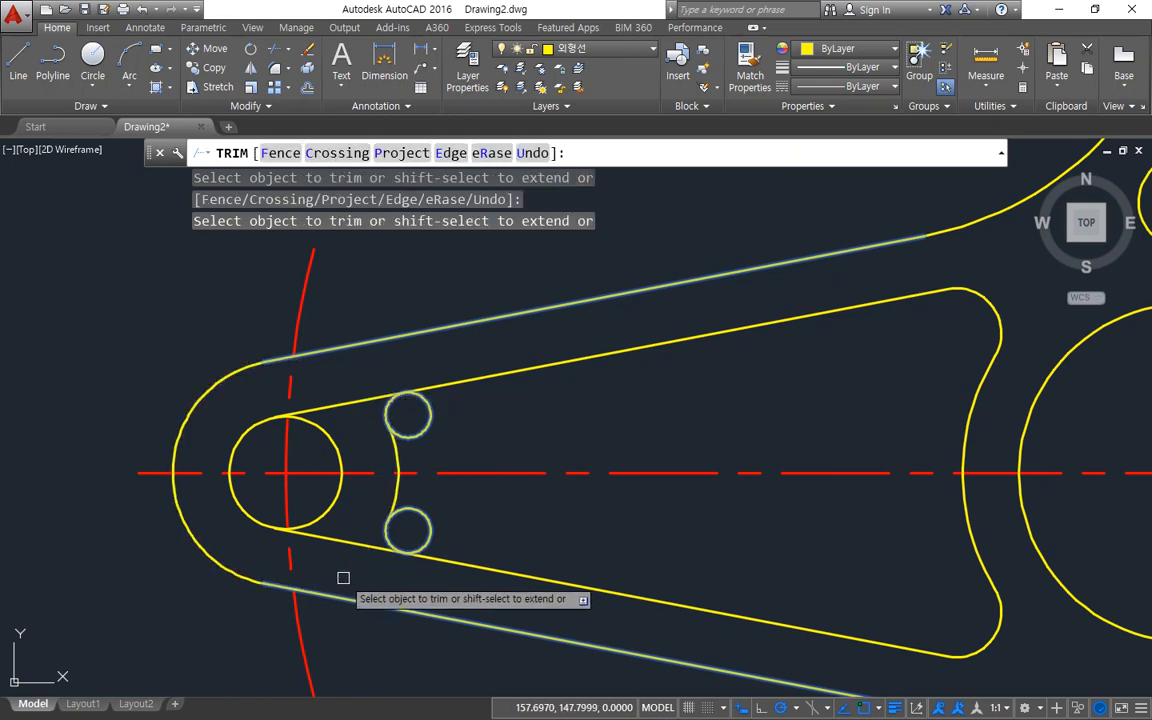
left_click(347, 540)
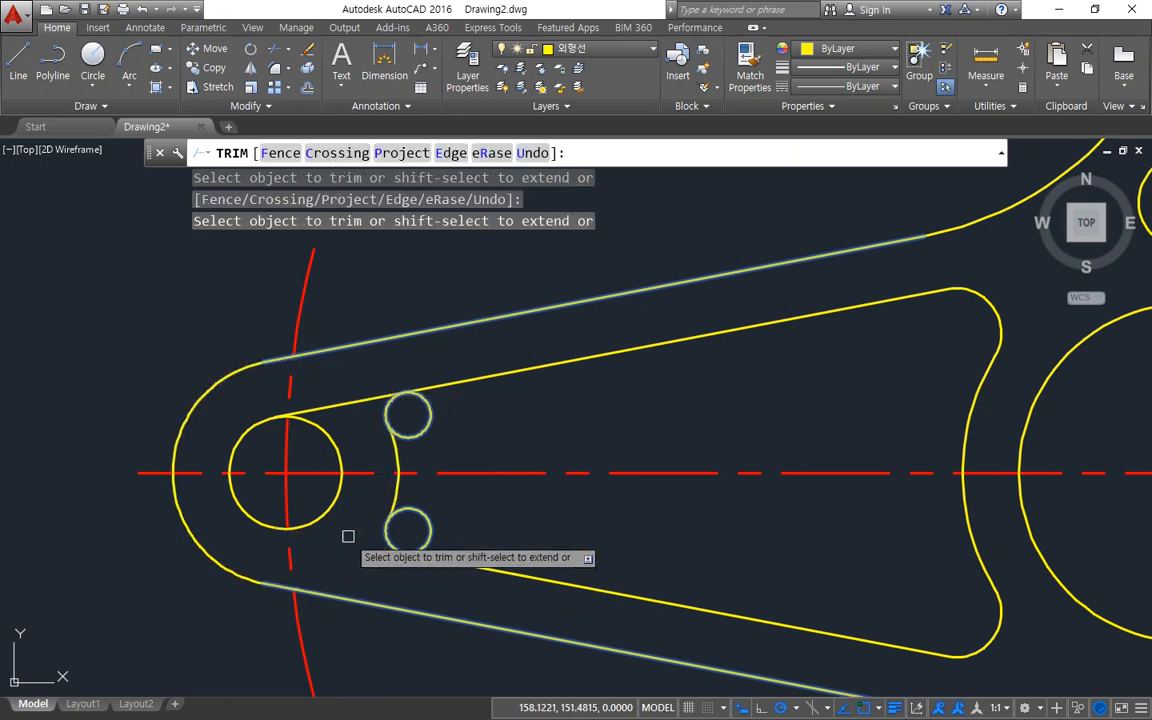
left_click(352, 405)
key("Return")
key("Return")
key("Return")
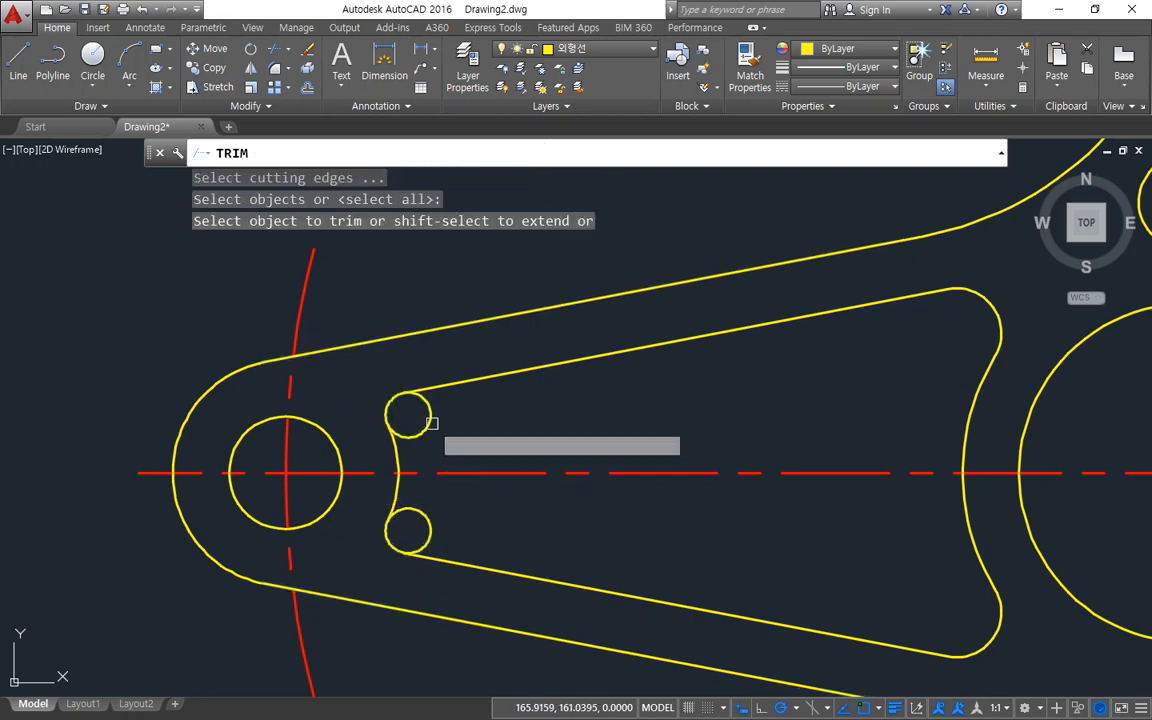
Trim both radius 2 circles on the horizontal arm down to the pocket's rounded corner arcs.
left_click(431, 418)
left_click(430, 514)
scroll(514, 566, "down", 3)
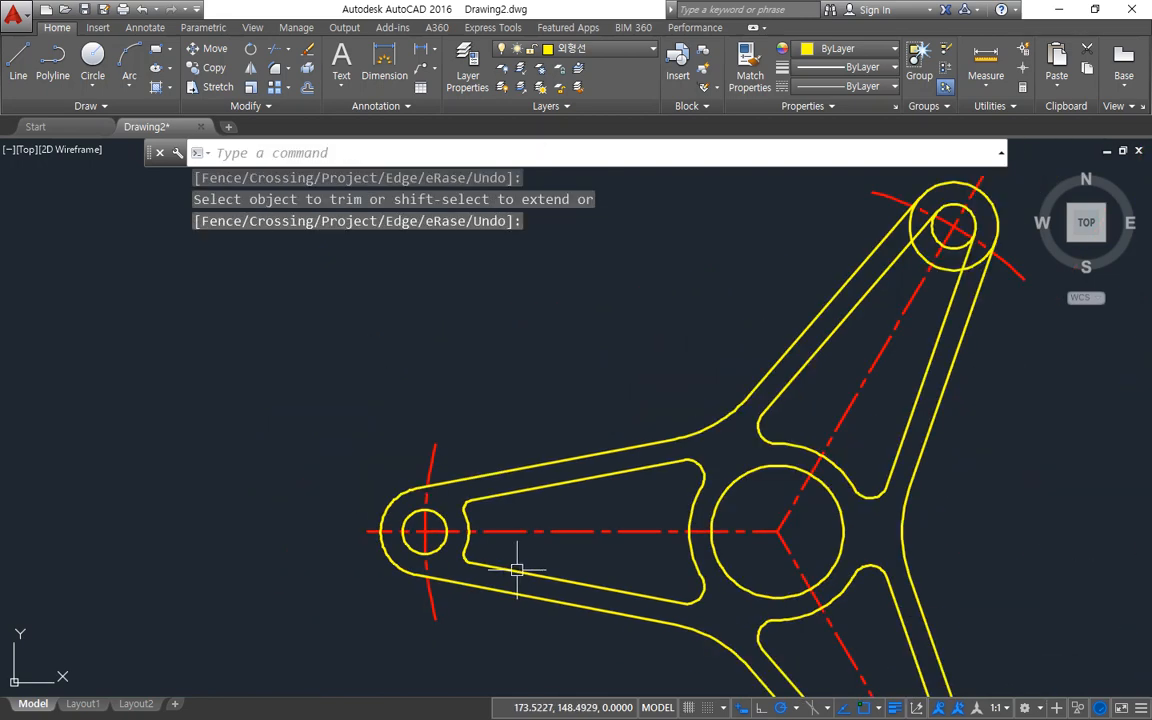
Draw a radius 2 circle tangent to the 60° arm's left inner line and its outer end circle using tan-tan-radius.
scroll(357, 537, "up", 2)
scroll(483, 411, "up", 3)
scroll(553, 480, "up", 3)
key("Escape")
type("c")
key("Return")
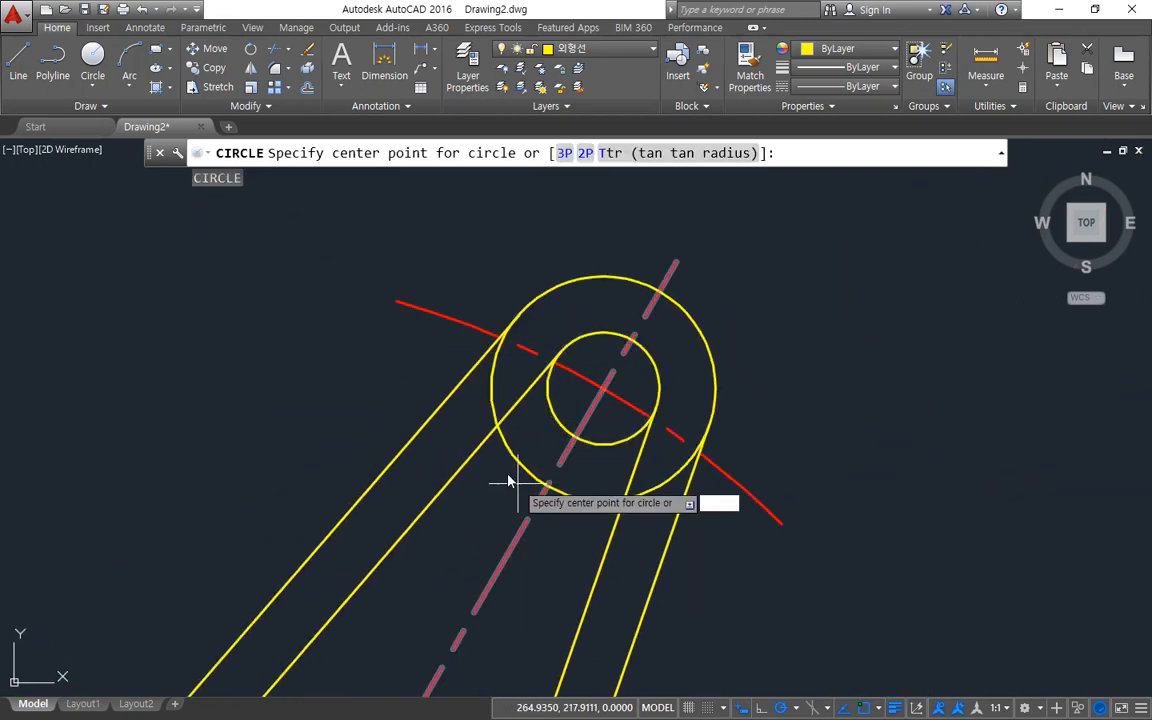
type("t")
key("Return")
left_click(466, 463)
left_click(516, 463)
type("2")
key("Return")
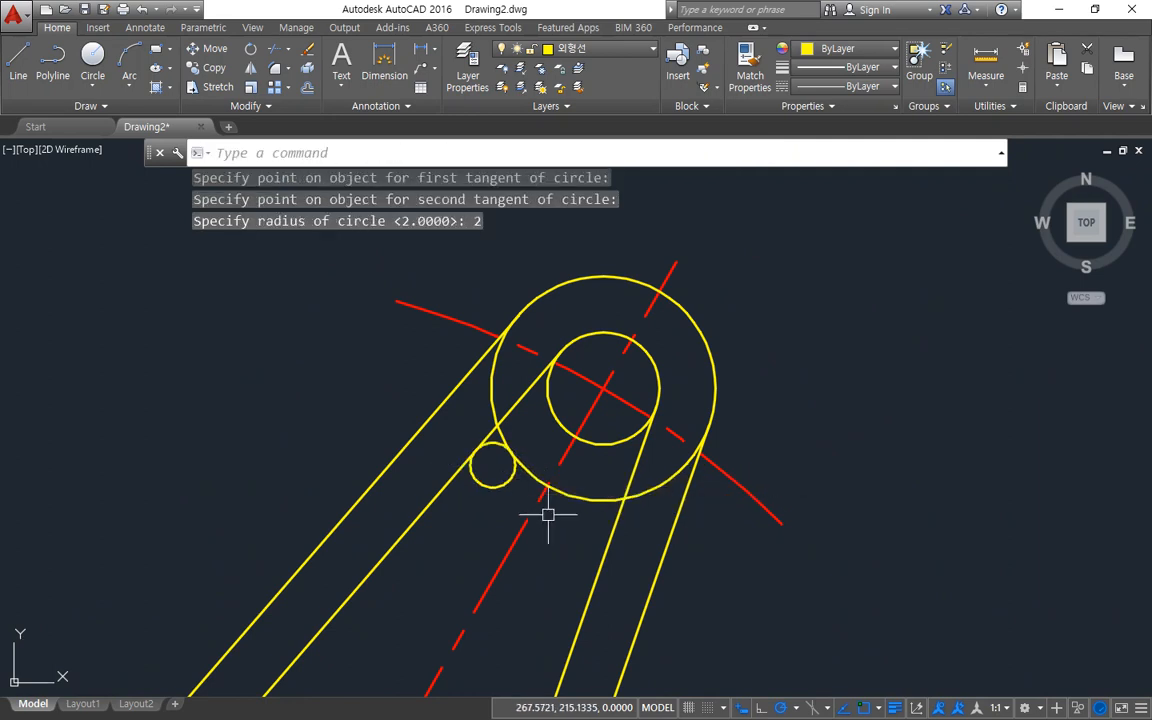
Draw a radius 2 circle tangent to the 60° arm's outer end circle and its right inner line using tan-tan-radius.
key("Return")
type("ter point for circle or :")
key("Return")
left_click(594, 498)
left_click(603, 527)
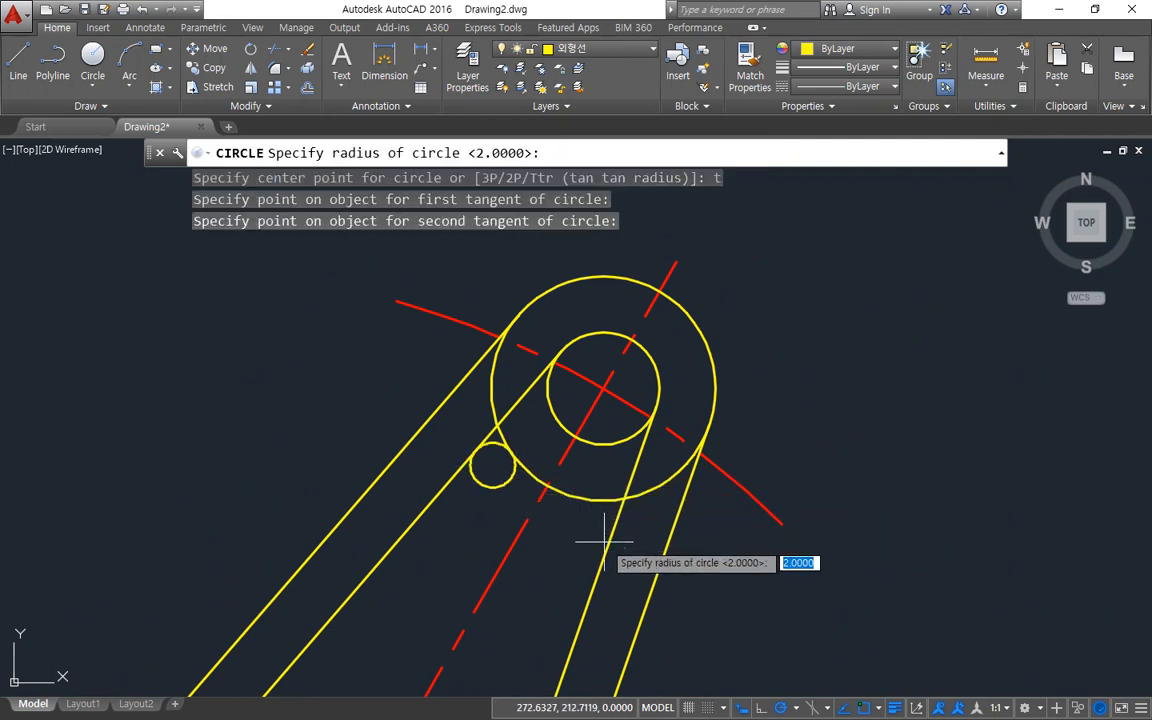
key("Return")
Trim the 60° arm's outer end circle and inner lines back to the radius 2 circles and the outer edge lines.
type("tr")
key("Return")
left_click(666, 548)
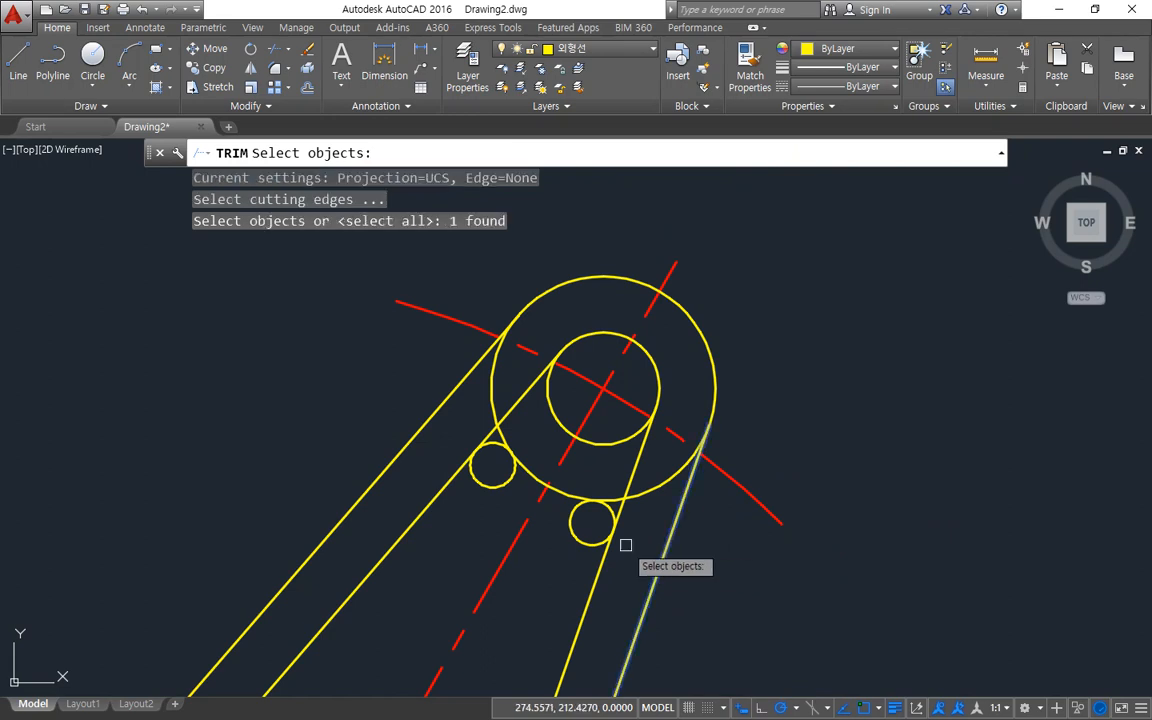
left_click(581, 537)
left_click(500, 485)
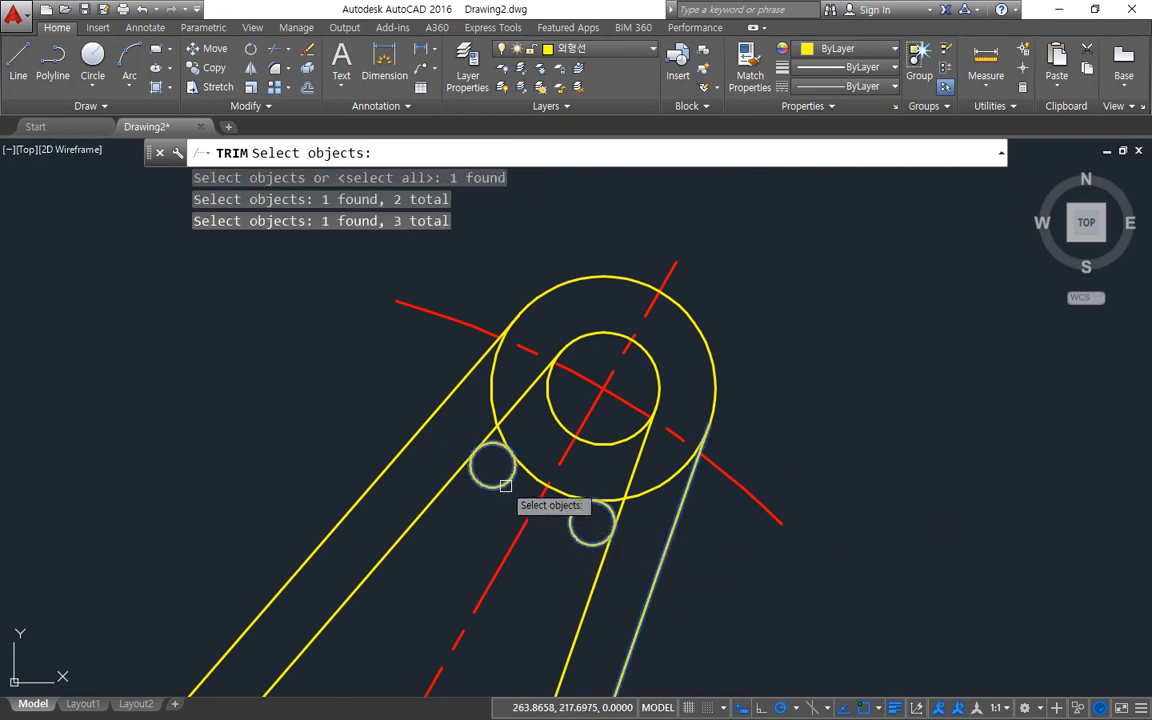
left_click(449, 407)
key("Return")
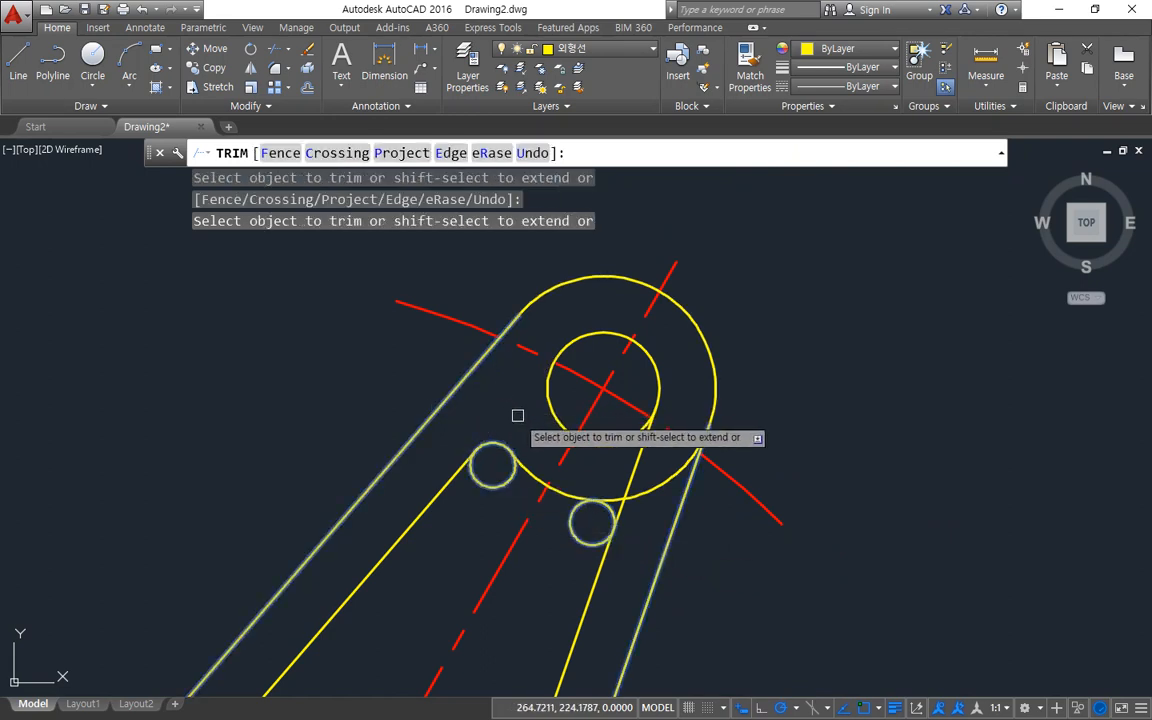
left_click(643, 490)
key("Return")
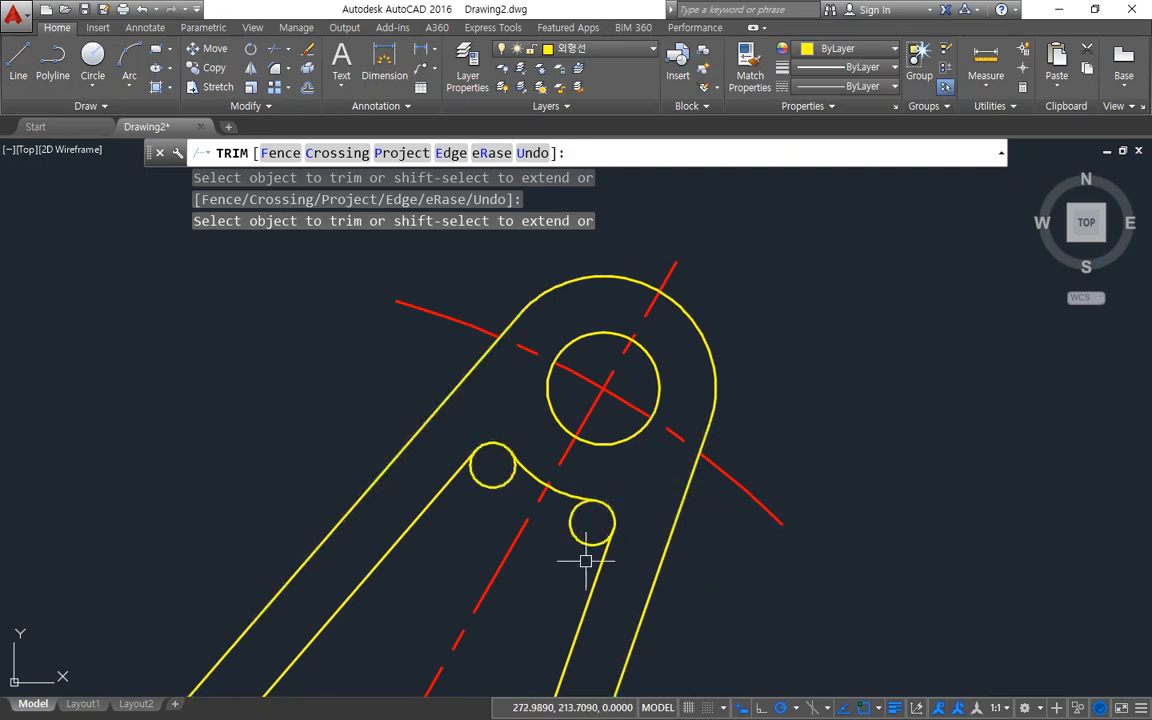
Trim both radius 2 circles on the 60° arm down to the pocket's rounded corner arcs.
key("Return")
key("Return")
left_click(588, 547)
left_click(492, 494)
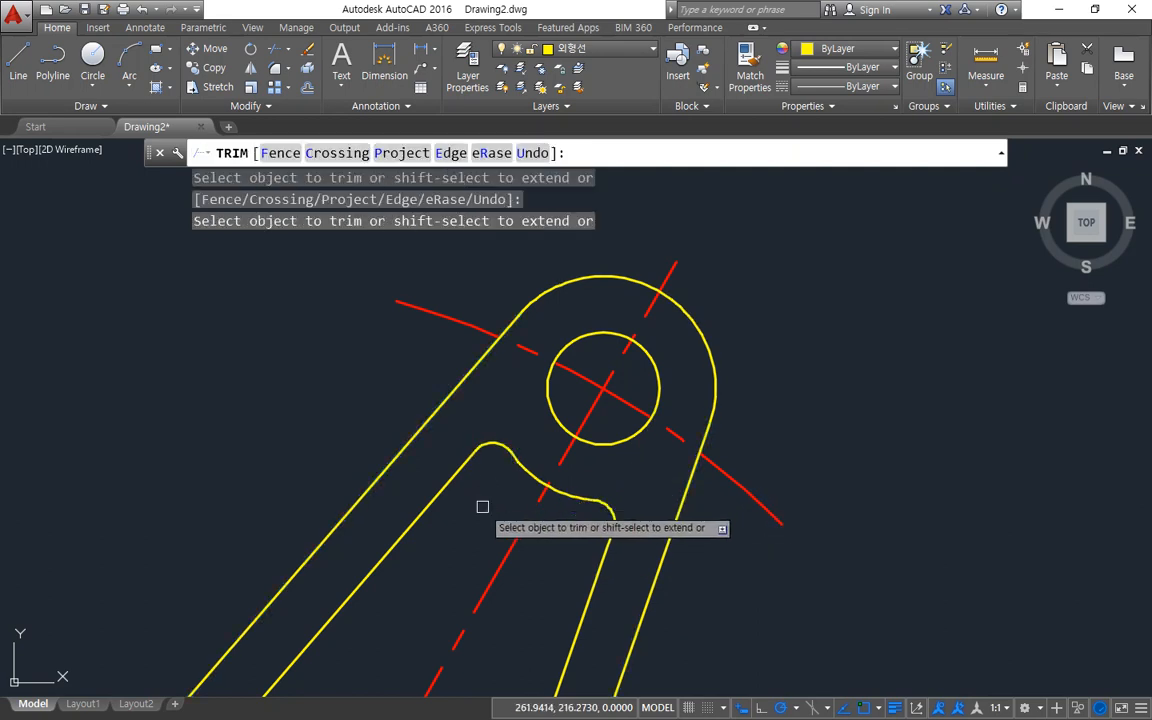
key("Return")
Draw a radius 2 circle tangent to the lower arm's outer end circle and its right inner line using tan-tan-radius.
scroll(484, 577, "down", 5)
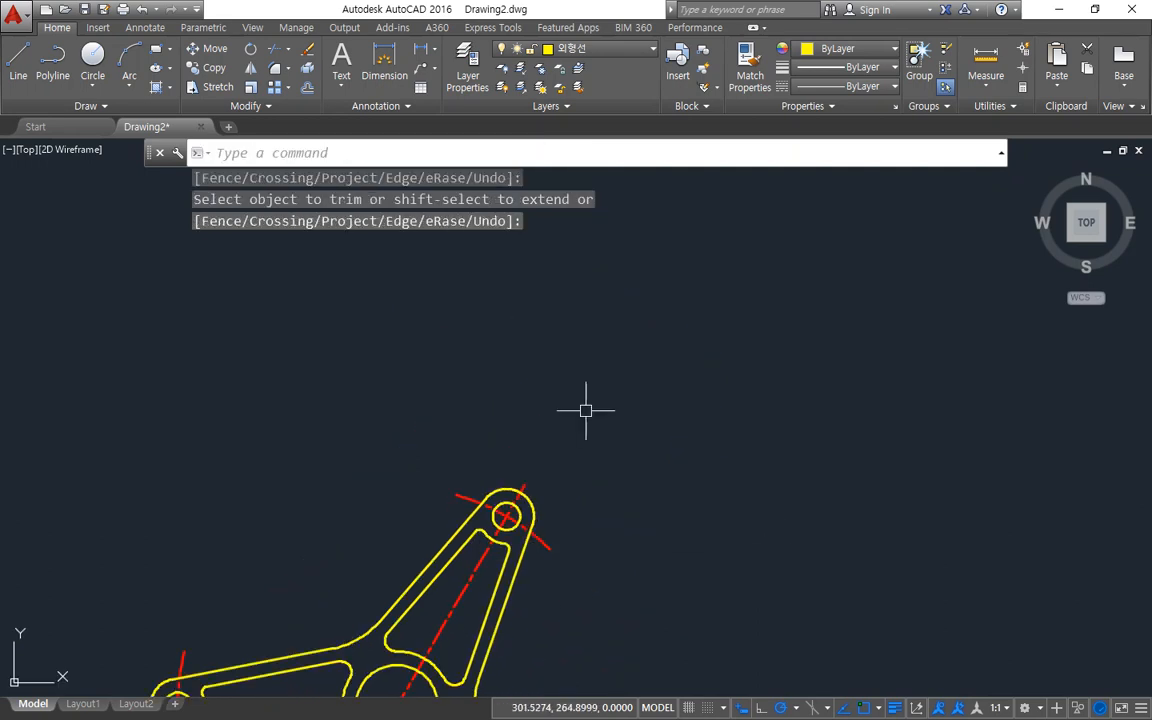
middle_click_drag(502, 575, 610, 290)
scroll(591, 557, "up", 4)
middle_click_drag(610, 622, 587, 498)
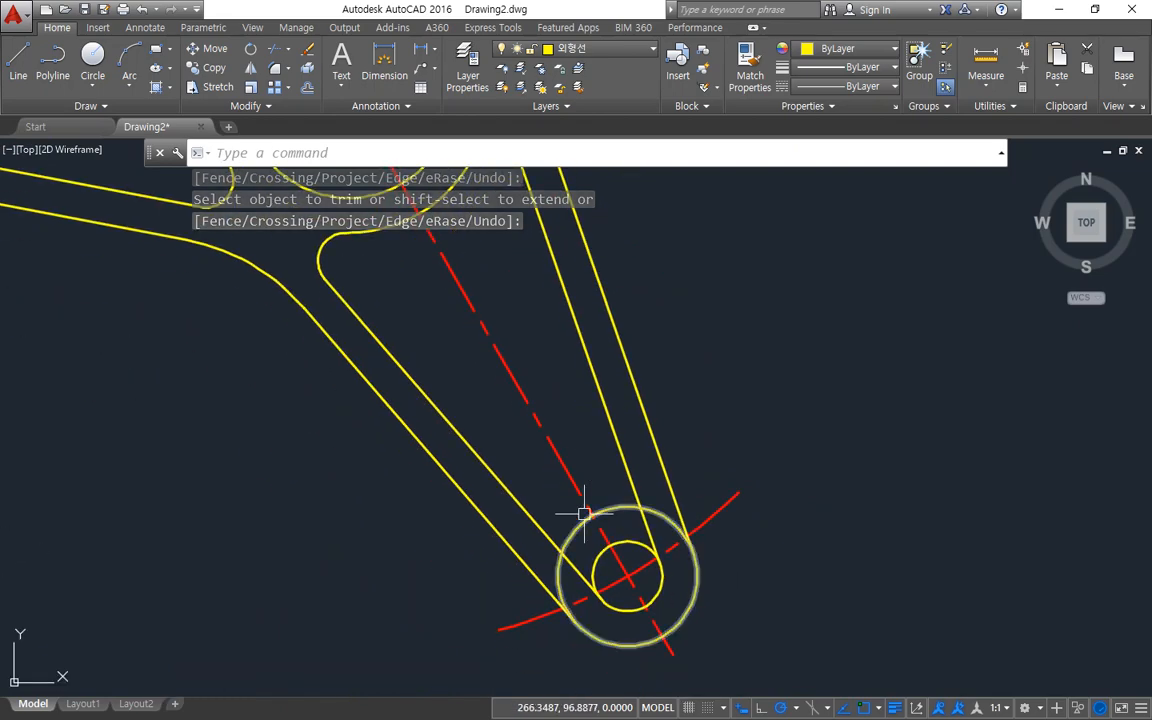
scroll(585, 509, "up", 2)
type("c")
key("Return")
type("t")
key("Return")
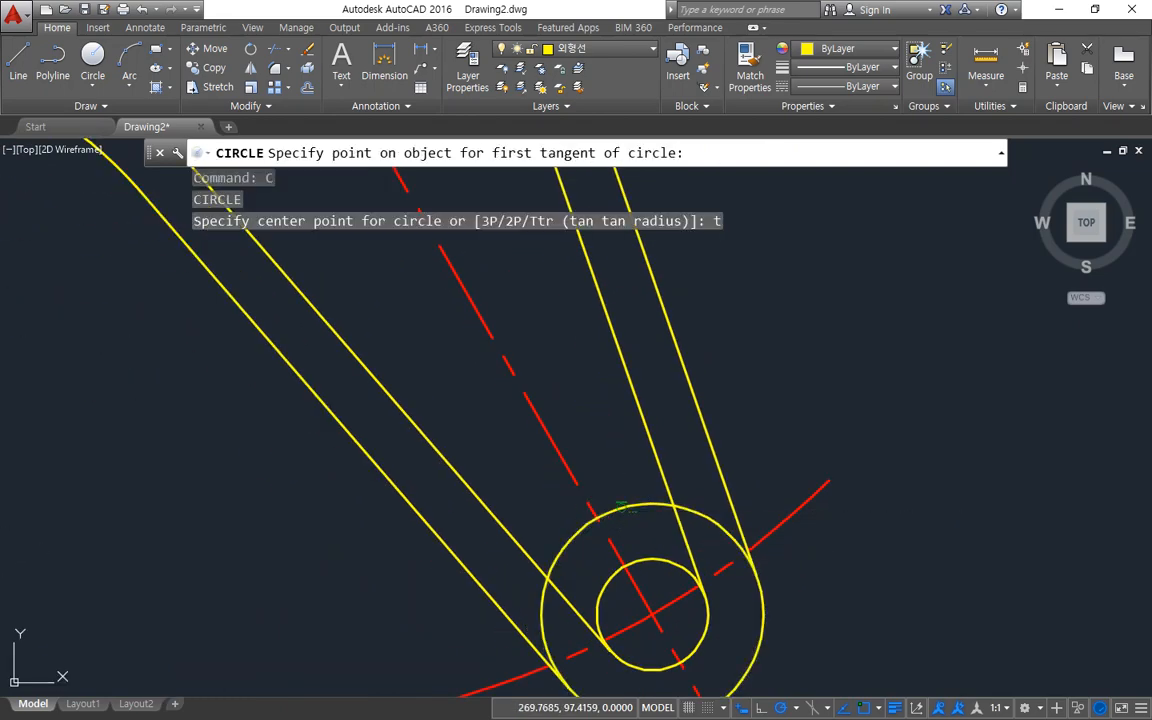
left_click(617, 505)
left_click(653, 452)
Draw a radius 2 circle tangent to the lower arm's outer end circle and its left inner line using tan-tan-radius.
type("c")
key("Return")
type("t")
key("Return")
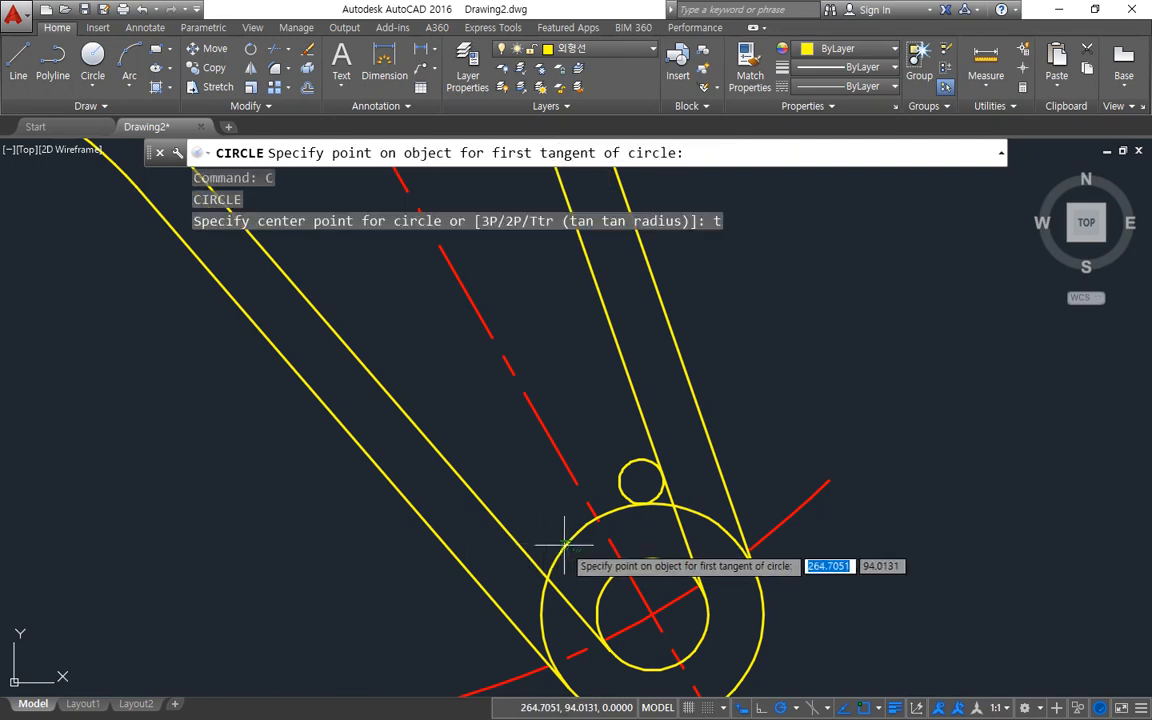
left_click(553, 540)
left_click(514, 536)
Trim the lower arm's inner lines, radius 2 circles and outer end circle down to the rounded pocket outline.
key("Return")
middle_click_drag(447, 539, 454, 469)
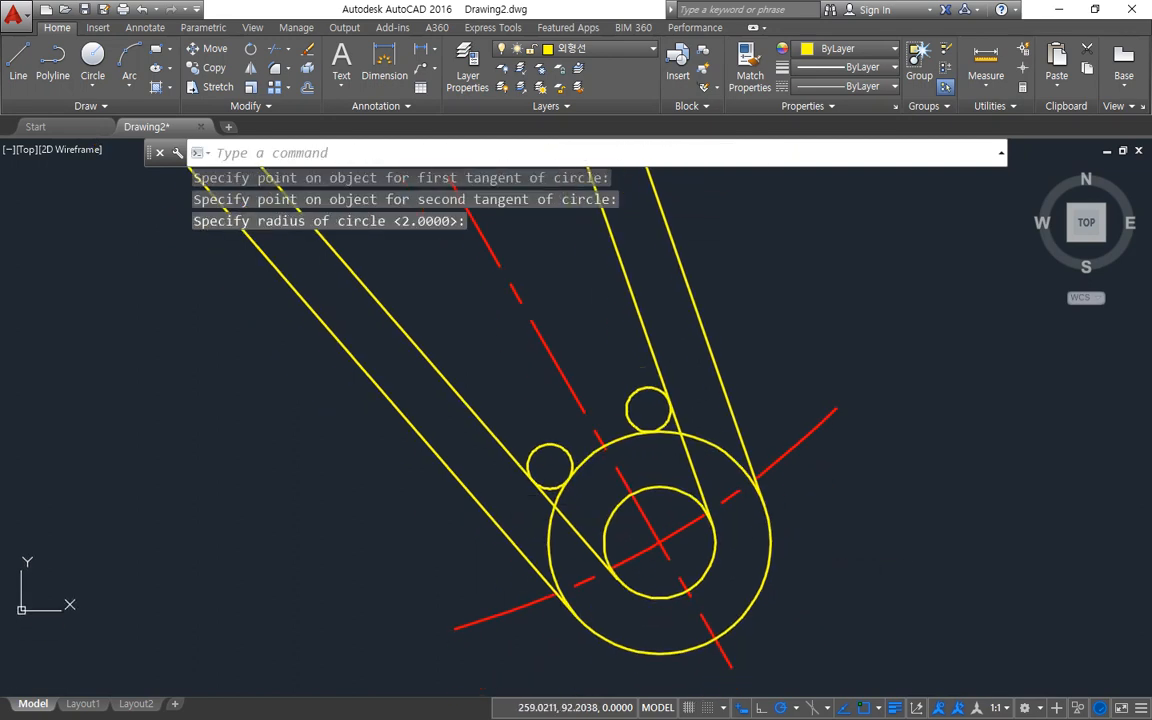
type("tr")
key("Return")
key("Return")
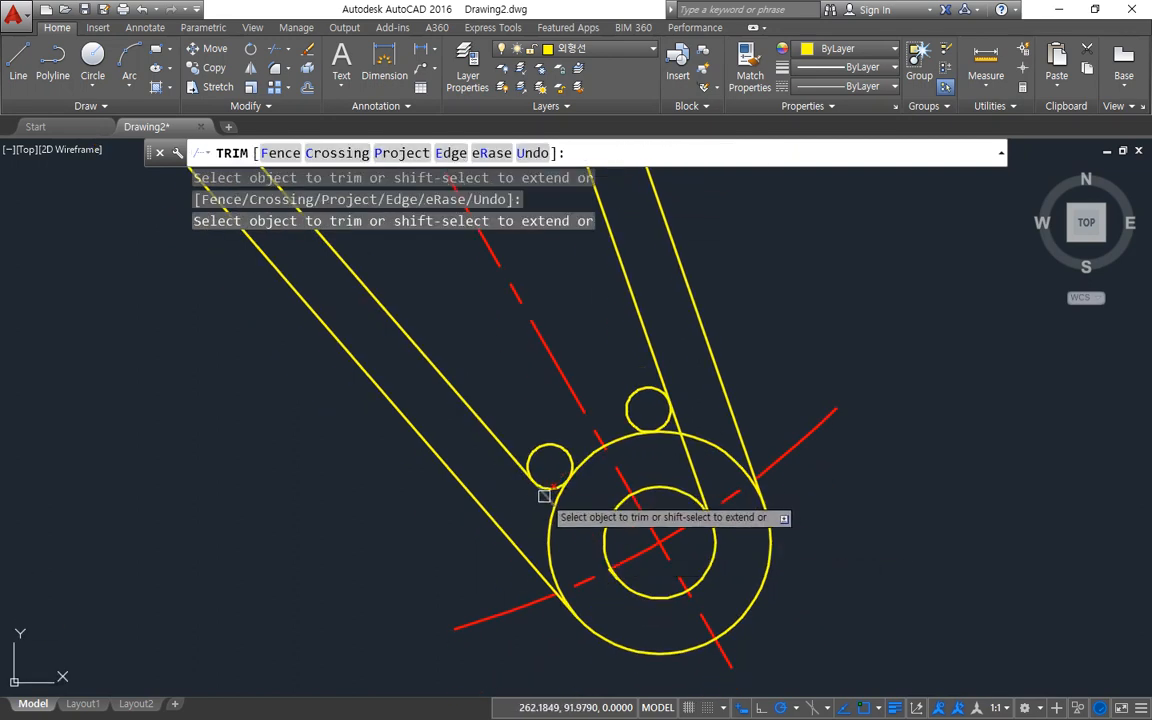
left_click(553, 451)
left_click(552, 437)
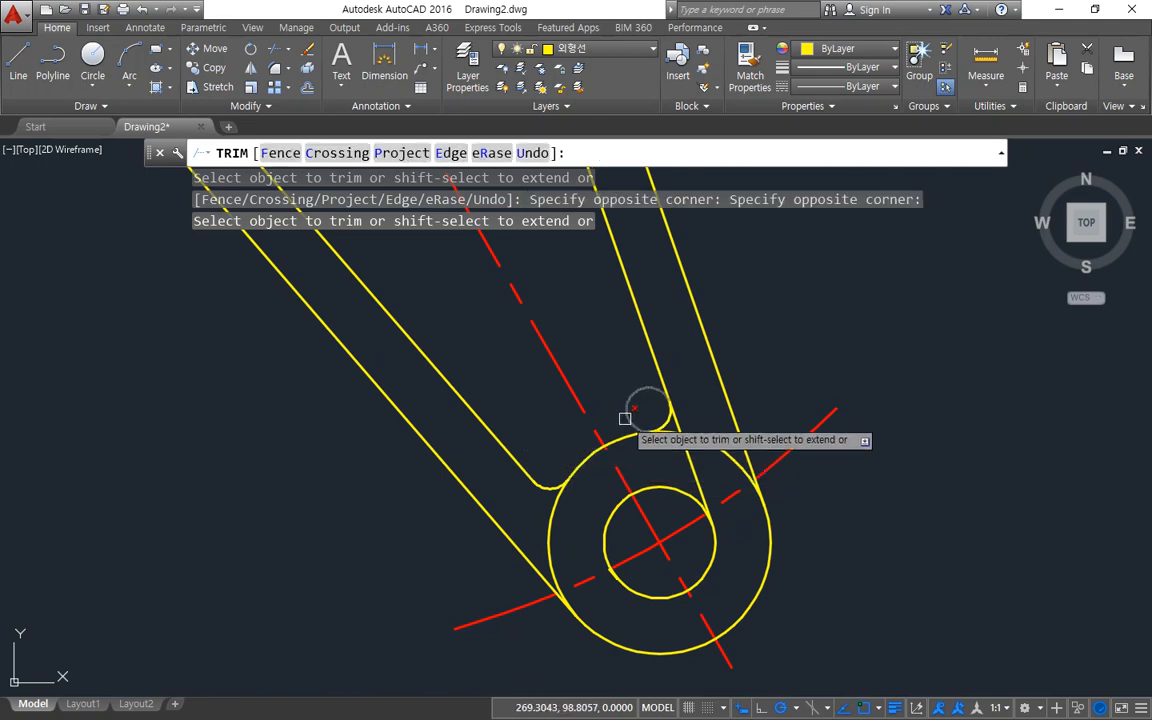
left_click(633, 393)
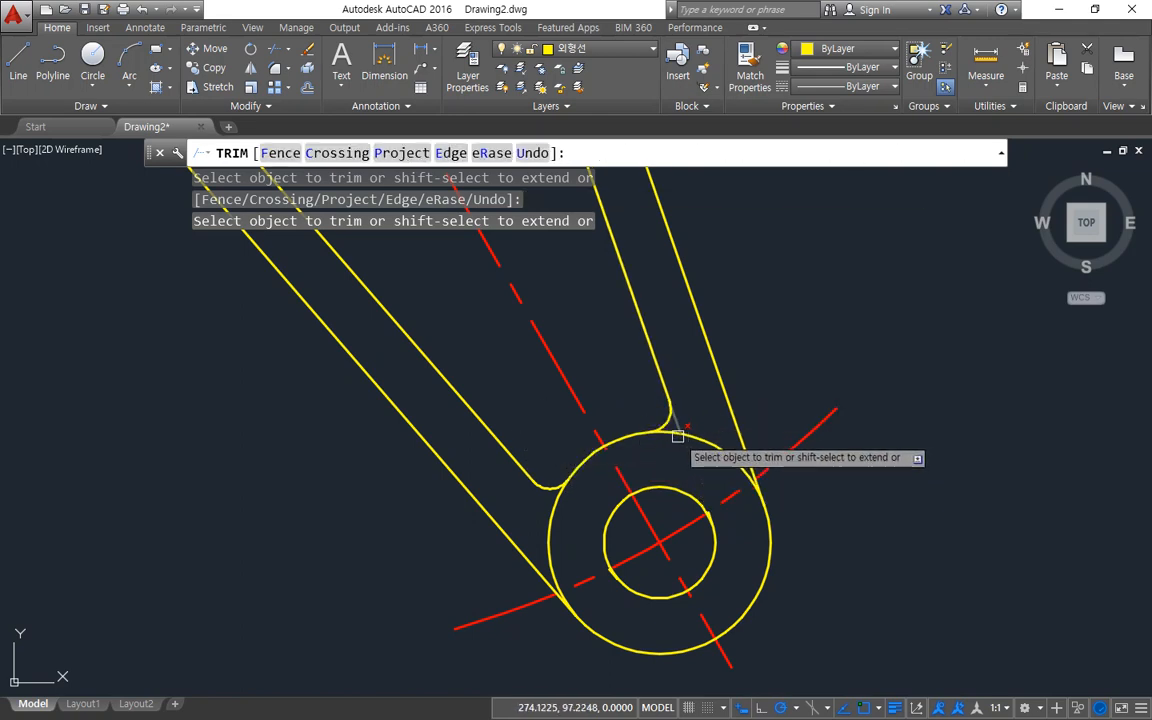
left_click(683, 431)
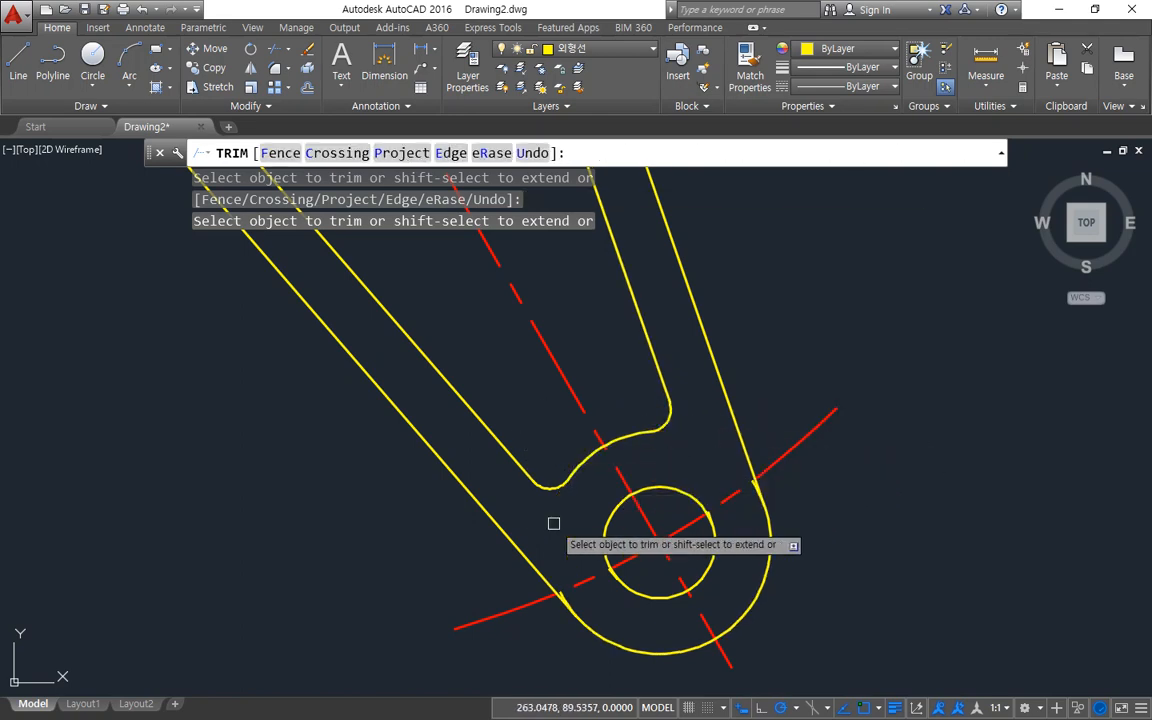
key("Return")
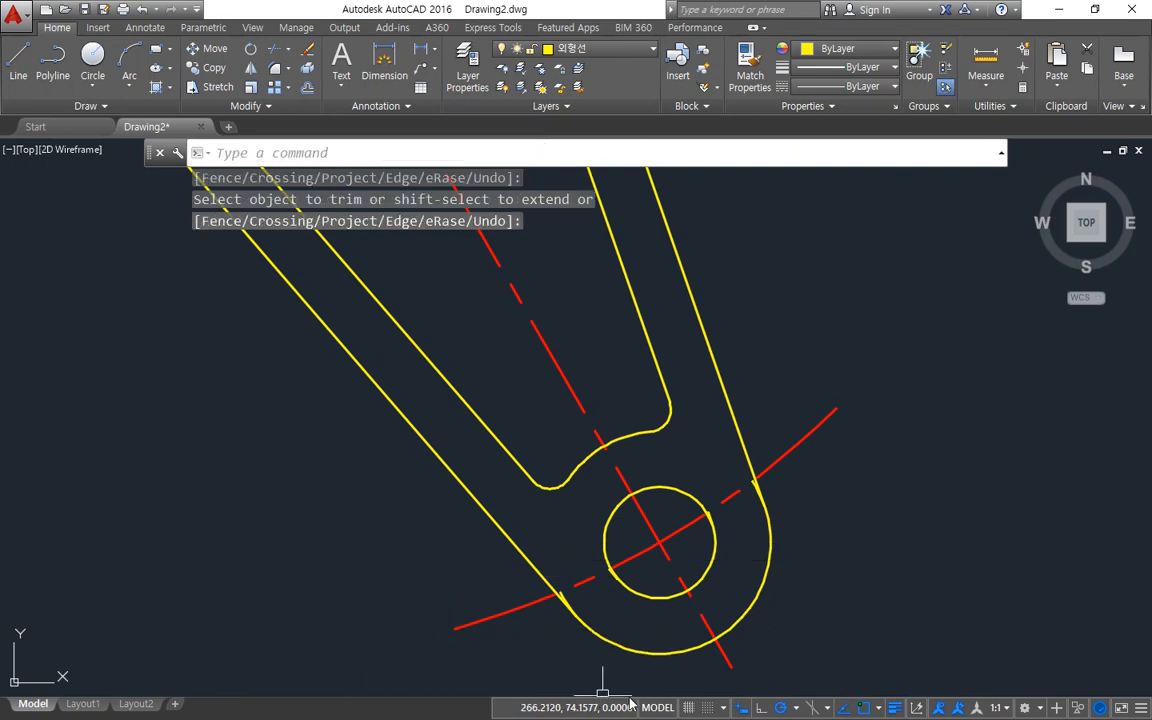
Trim the leftover end-circle stub beside the lower arm's right outer edge line.
scroll(729, 614, "up", 6)
middle_click_drag(733, 442, 637, 599)
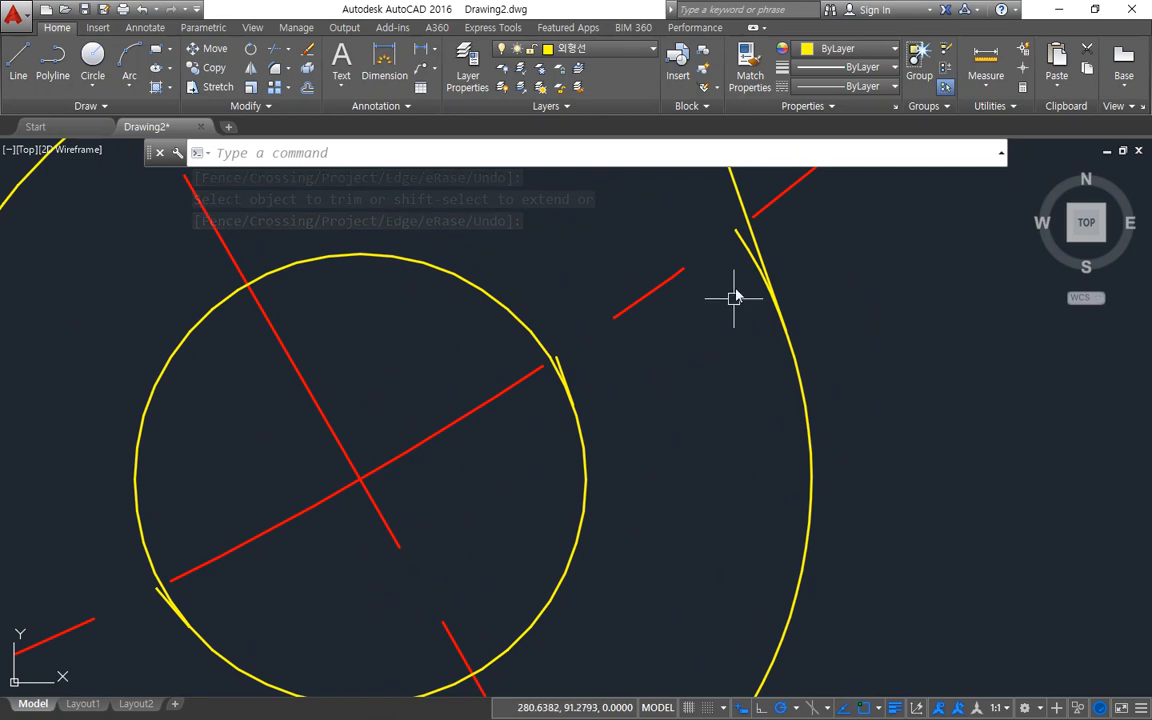
key("Return")
key("Return")
left_click(747, 256)
left_click(747, 255)
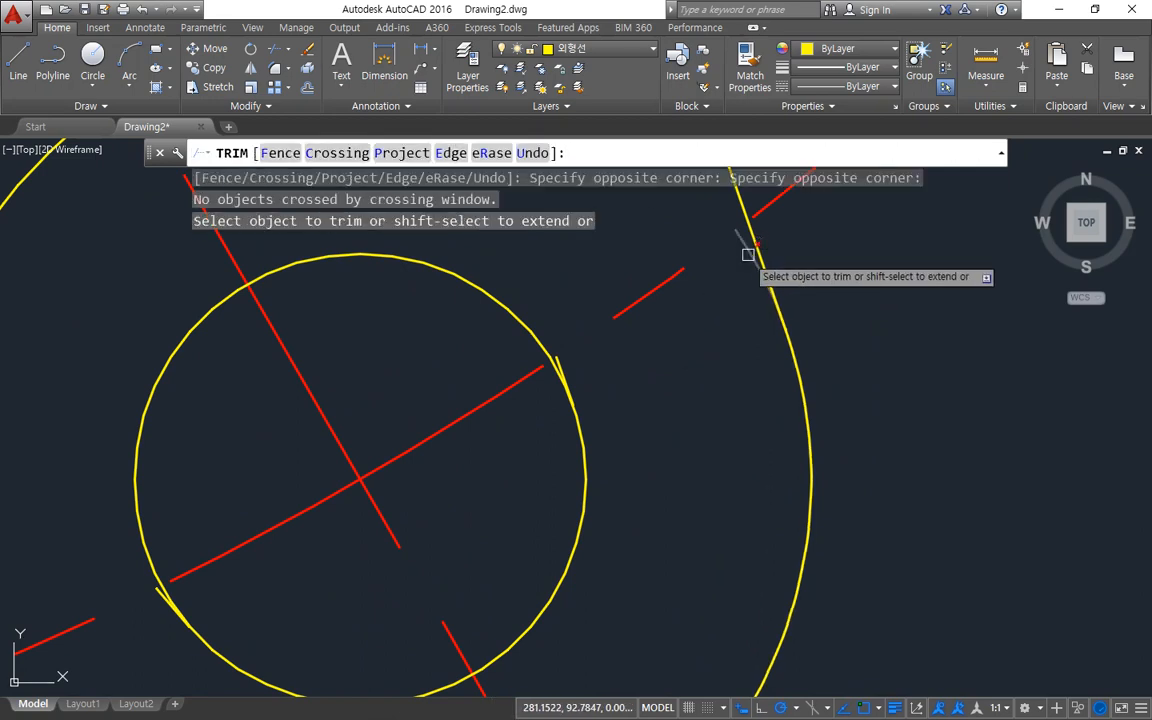
left_click(748, 255)
key("Return")
Erase the two leftover inner-line fragments on either side of the lower arm's hole.
left_click(561, 366)
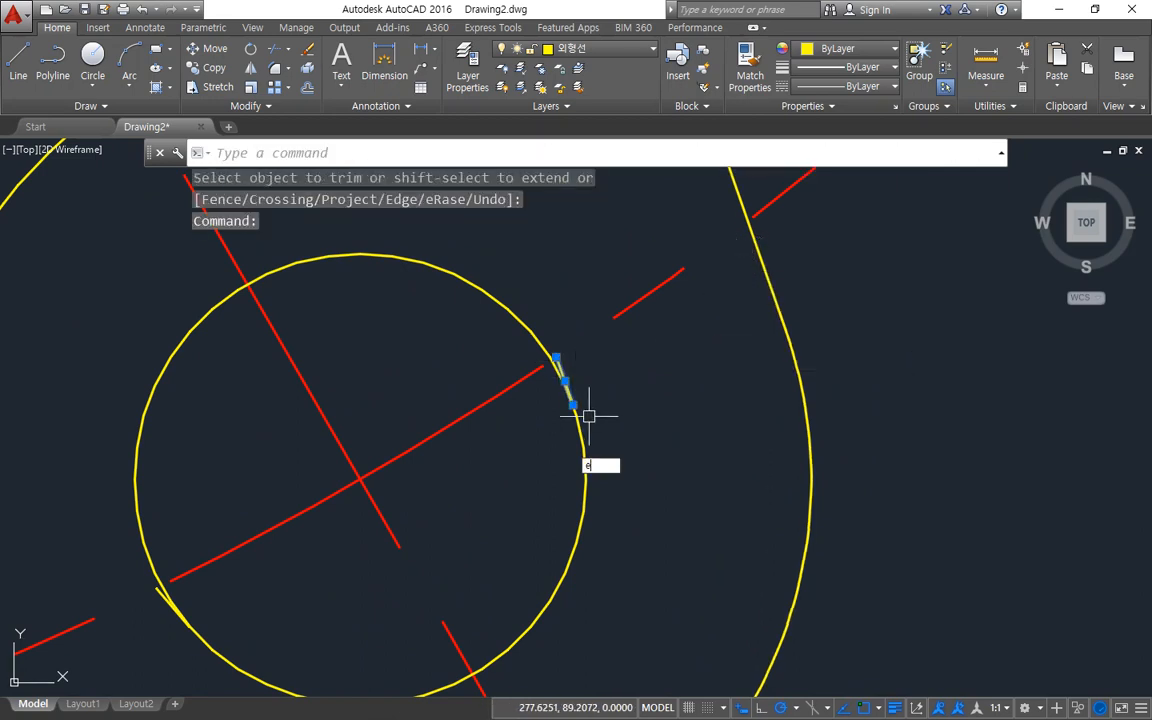
key("Return")
scroll(360, 606, "down", 2)
middle_click_drag(305, 600, 477, 369)
scroll(446, 379, "up", 4)
left_click(250, 287)
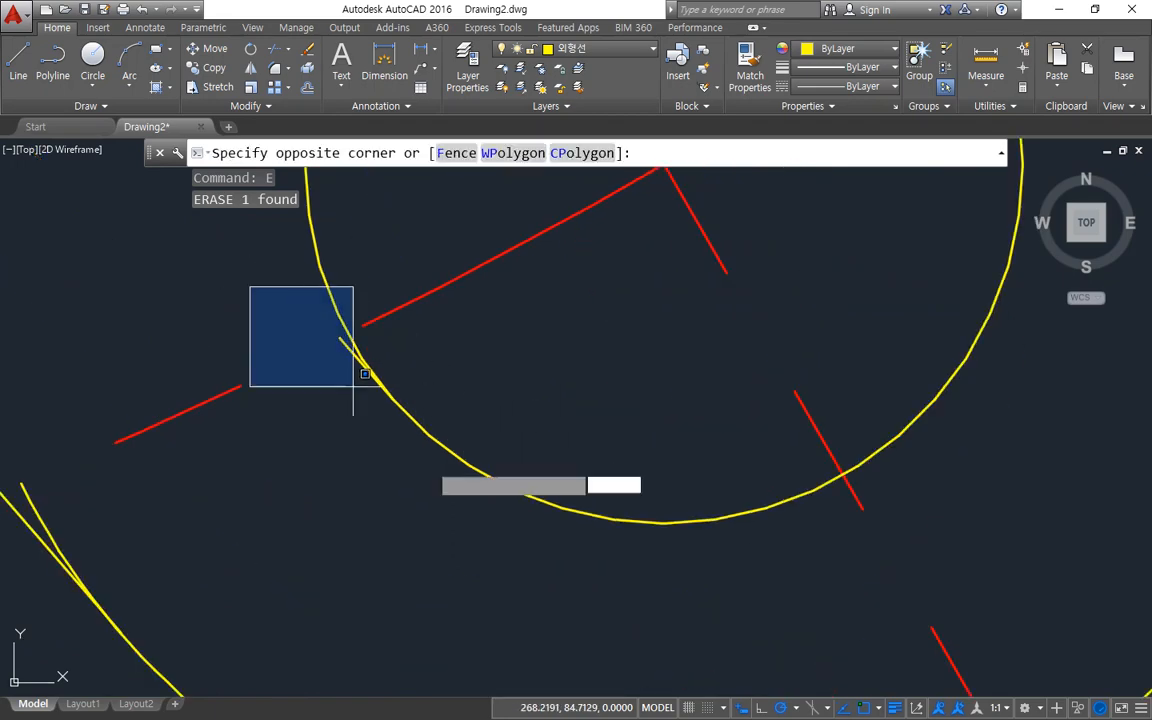
left_click(353, 386)
Trim the leftover end-circle stub beside the lower arm's left outer edge line.
scroll(219, 527, "down", 4)
type("tr")
key("Return")
key("Return")
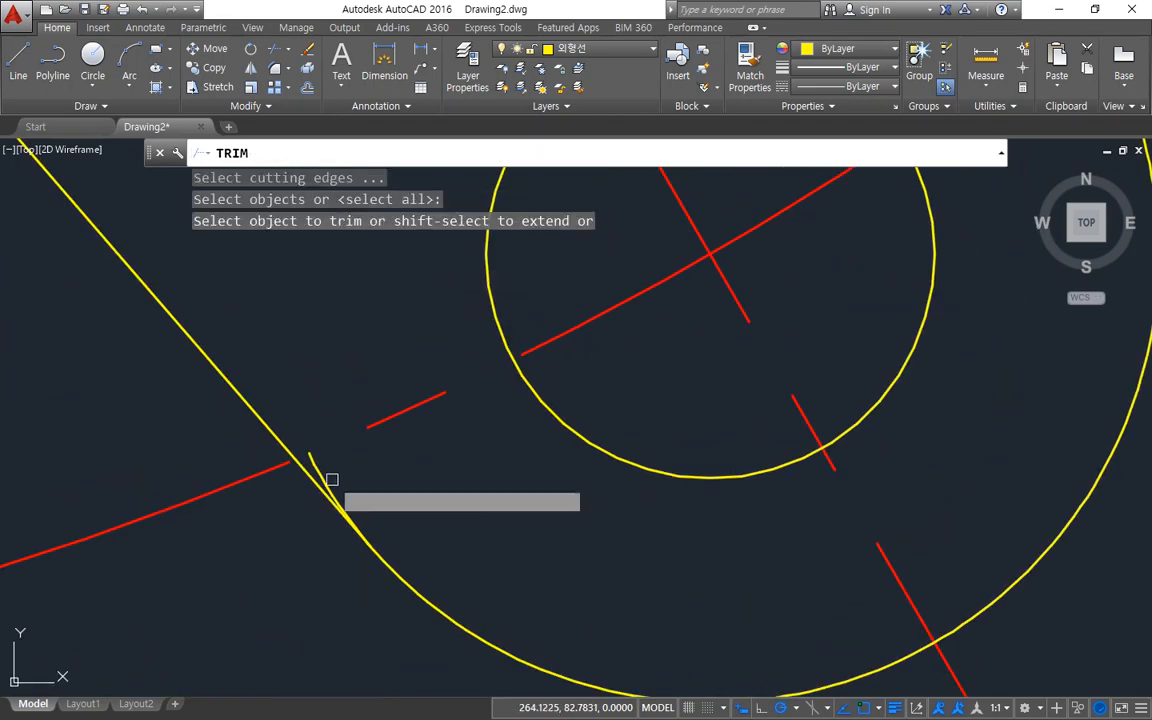
left_click(332, 479)
key("Return")
scroll(453, 522, "down", 4)
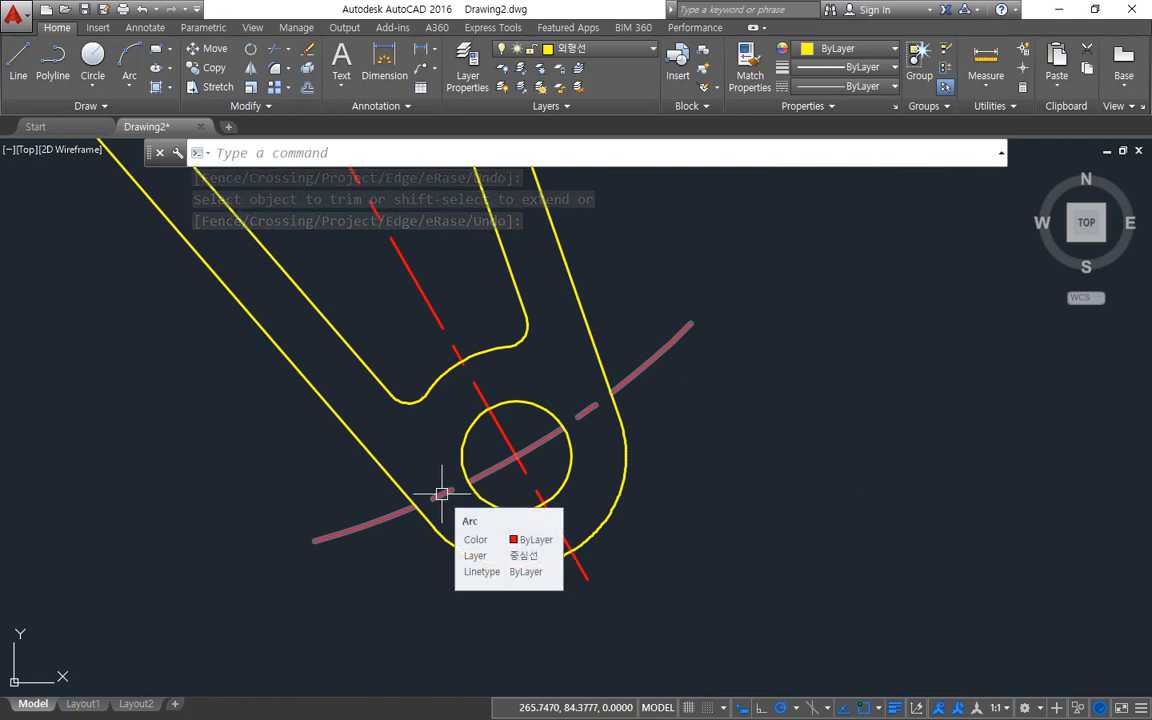
scroll(441, 494, "down", 4)
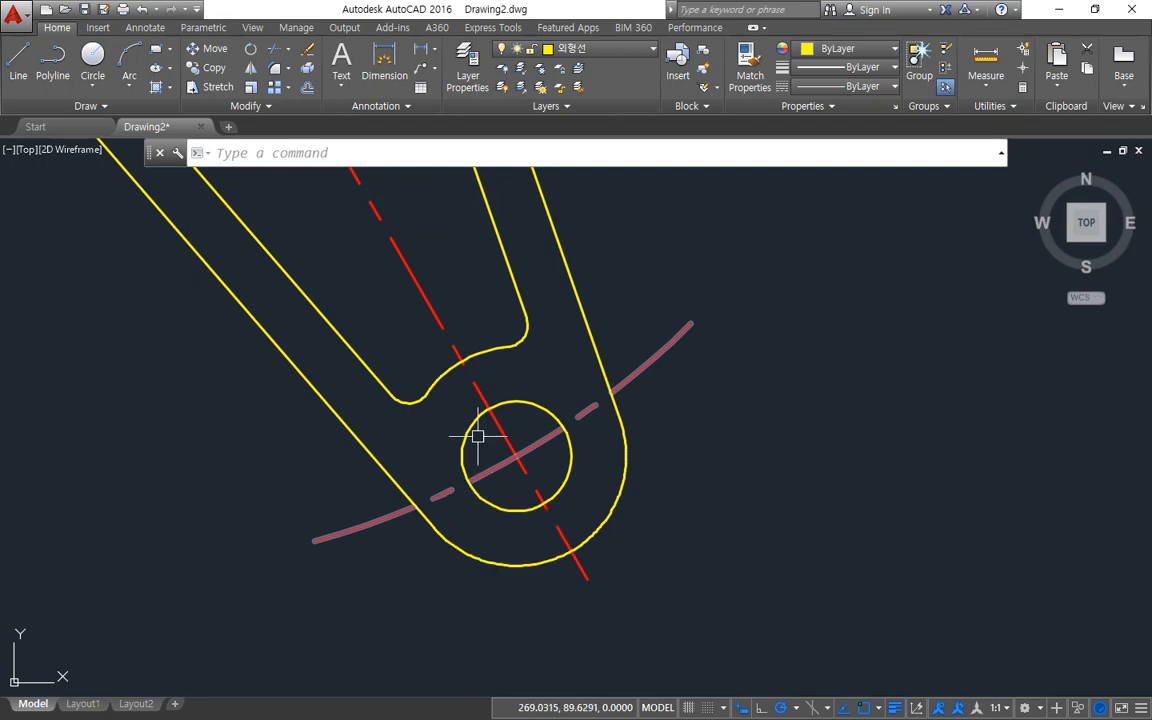
mouse_move(531, 416)
middle_mouse_down()
mouse_move(427, 543)
mouse_move(463, 506)
middle_mouse_up()
scroll(430, 532, "down", 2)
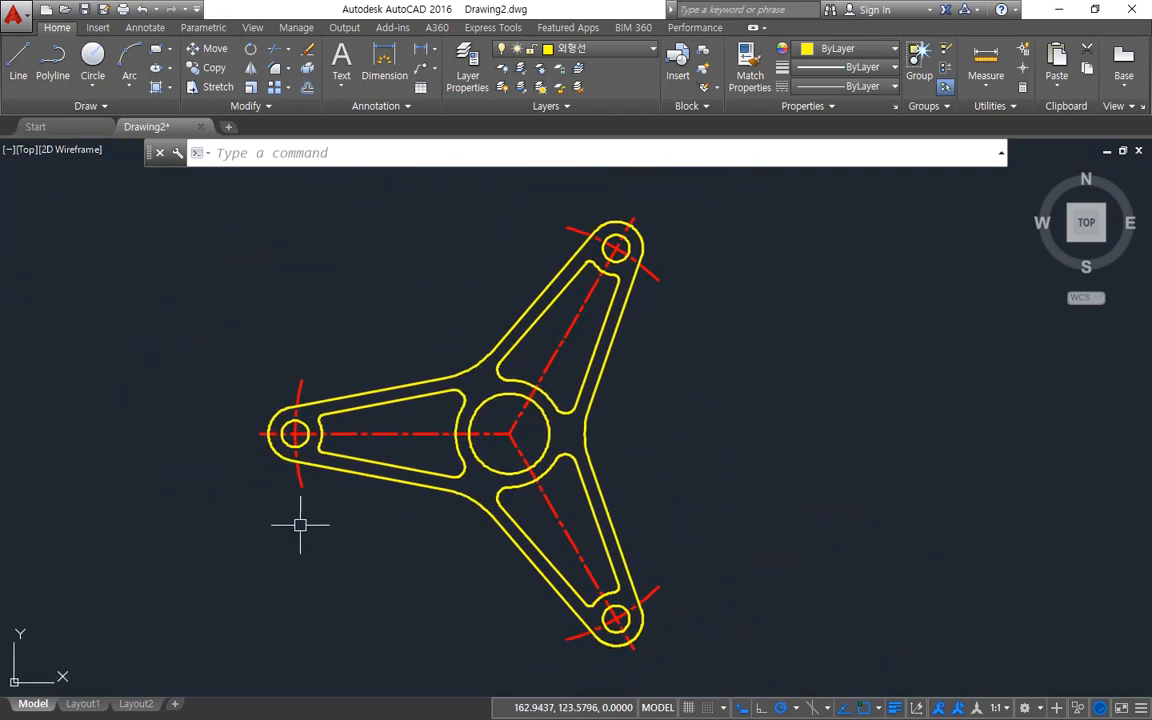